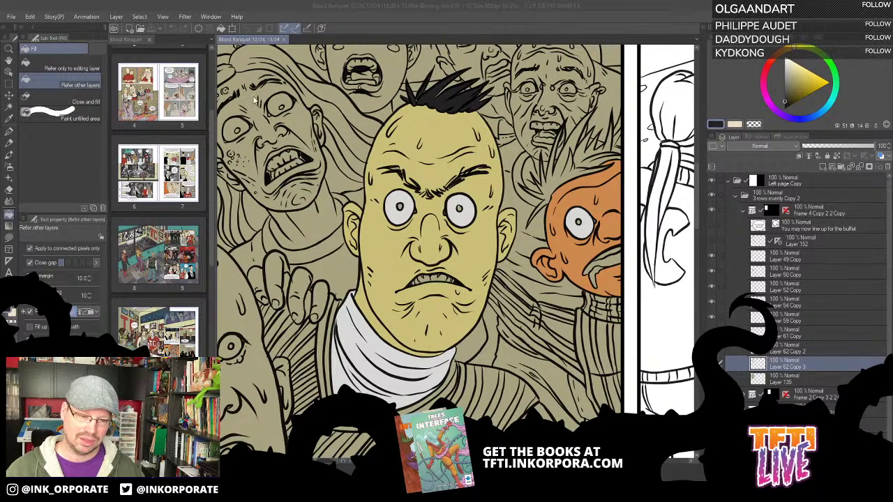
Sample the central man's yellow skin colour and lasso-fill the area of his forehead around the brow
click(257, 39)
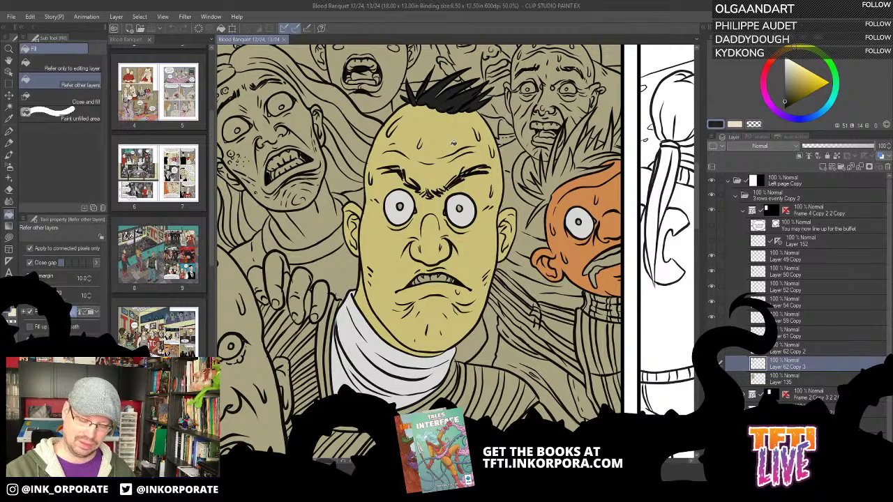
key(super)
click(9, 132)
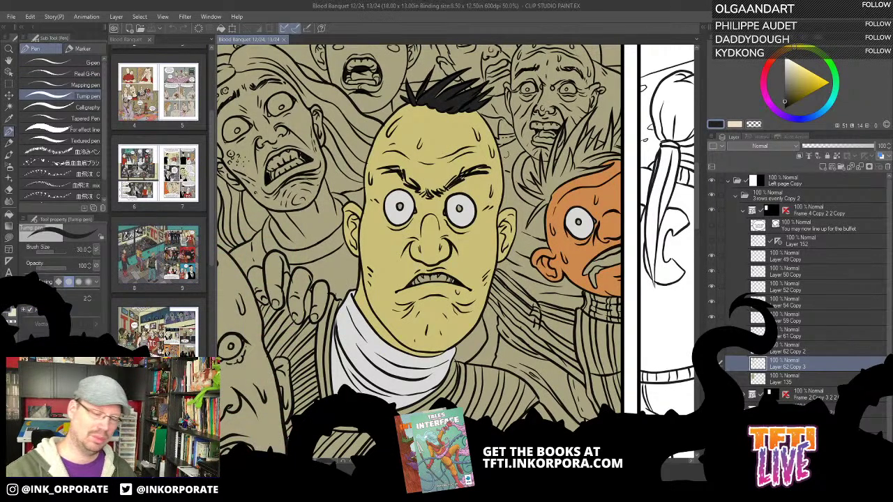
key(super)
key(super)
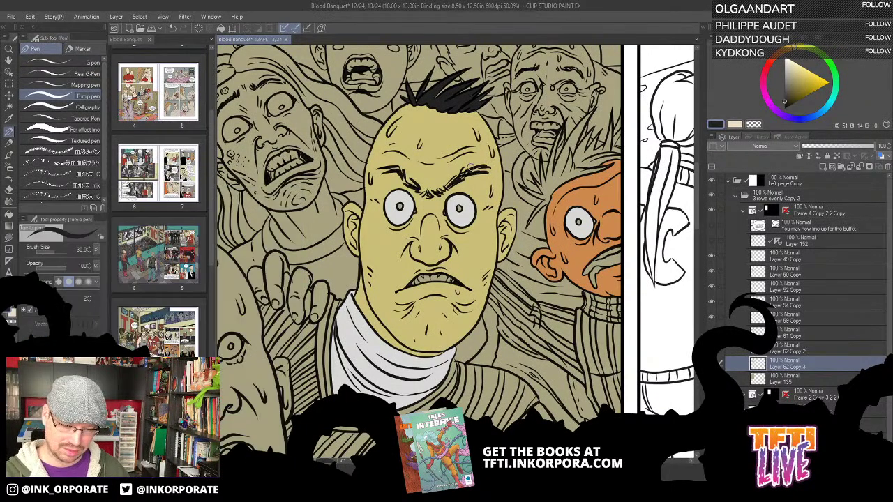
alt+click(476, 161)
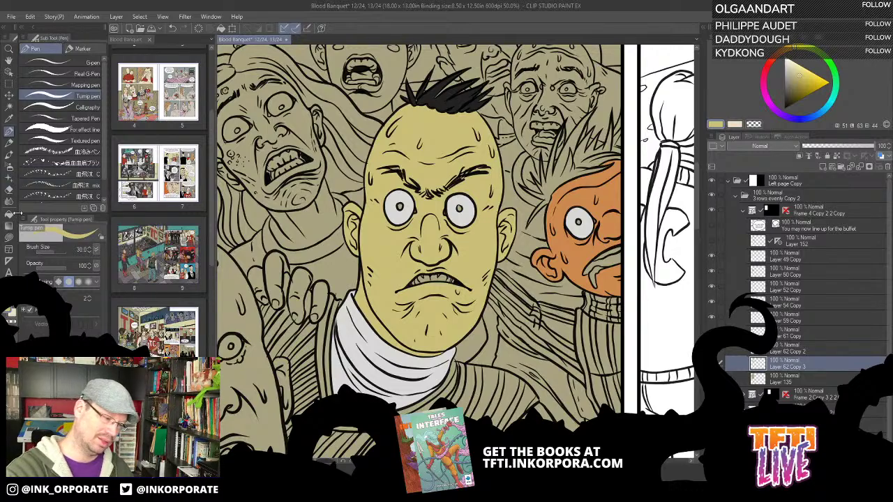
click(9, 237)
mouse_move(471, 170)
mouse_down()
mouse_move(586, 171)
mouse_move(610, 157)
mouse_up()
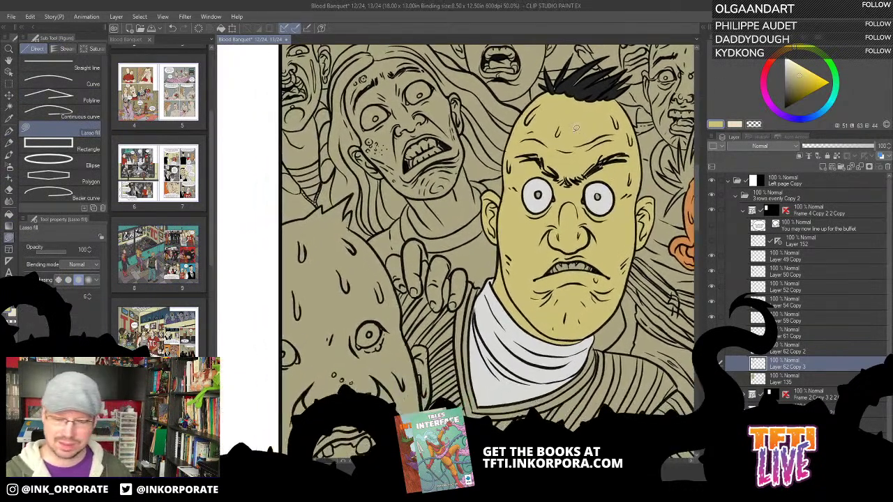
mouse_move(575, 127)
mouse_down()
mouse_move(527, 168)
mouse_move(569, 185)
mouse_move(594, 176)
mouse_move(627, 133)
mouse_up()
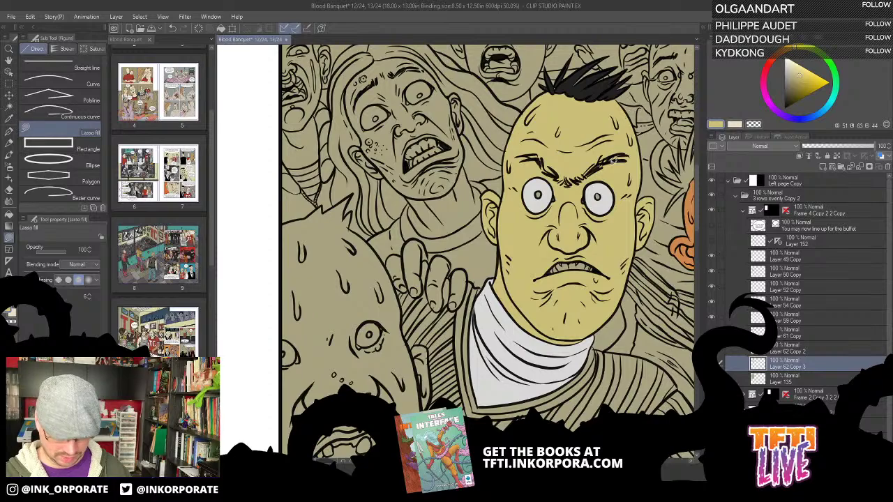
Sample the off-white of the central man's eyes and lasso-fill his teeth with it
key(g)
drag(610, 215, 582, 146)
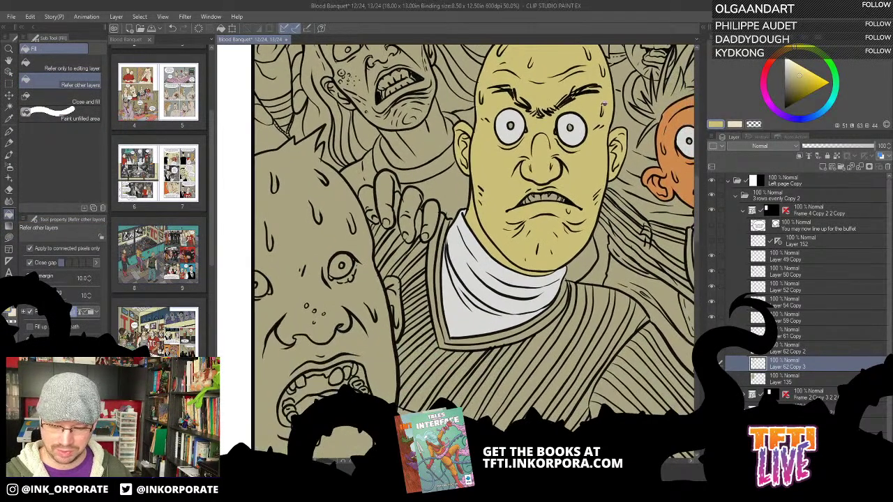
alt+click(579, 134)
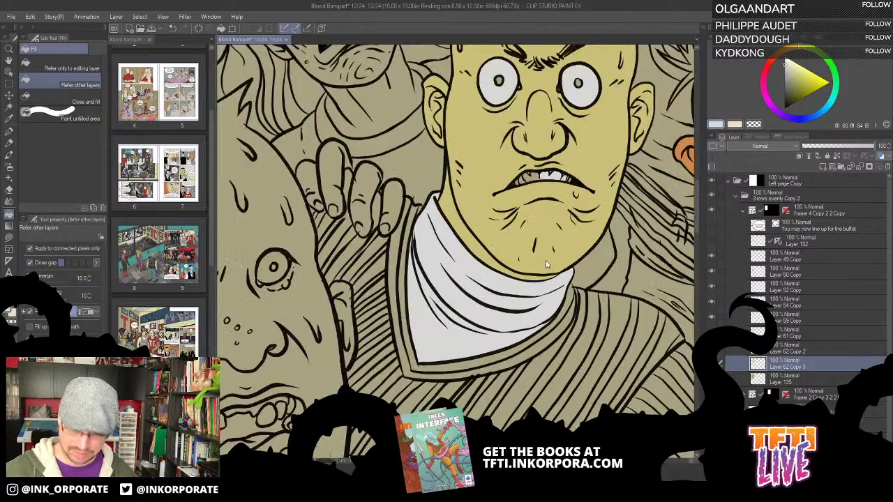
scroll(546, 261, up, 2)
scroll(547, 238, up, 1)
drag(550, 216, 533, 255)
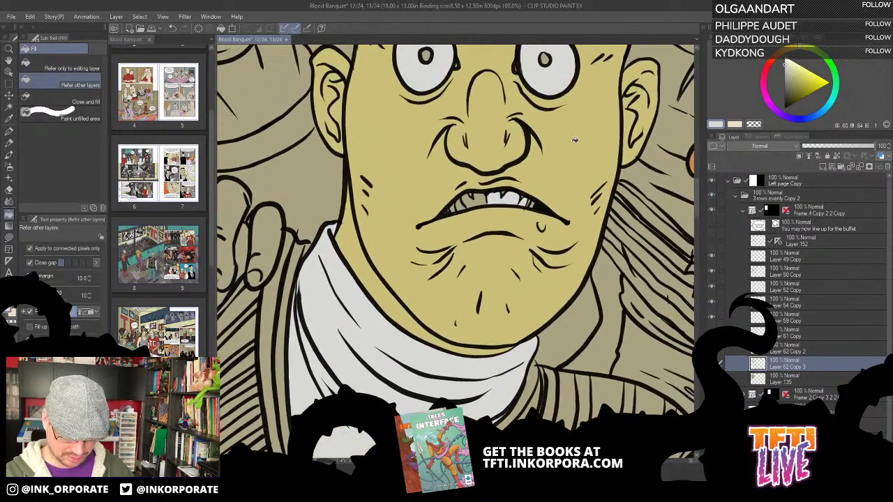
key(u)
key(minus)
key(minus)
key(minus)
key(minus)
key(minus)
key(minus)
key(minus)
key(minus)
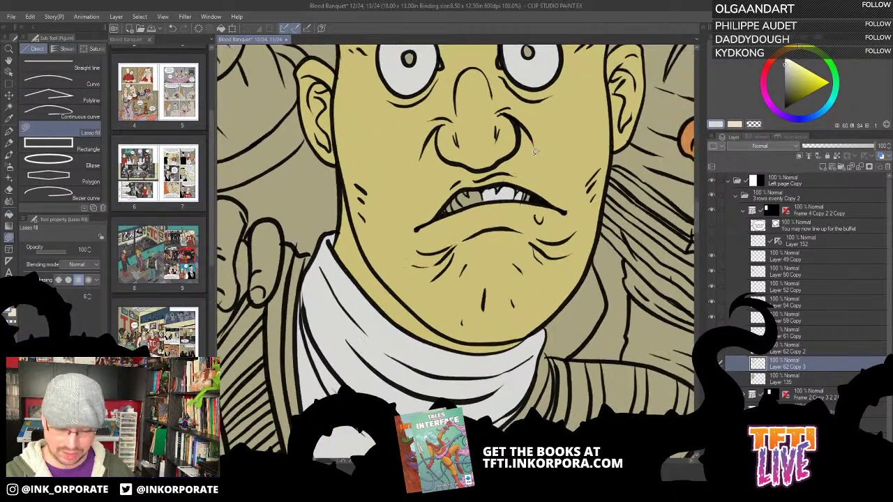
mouse_move(441, 231)
mouse_down()
mouse_move(474, 302)
mouse_move(463, 307)
mouse_move(486, 258)
mouse_move(462, 278)
mouse_move(459, 311)
mouse_up()
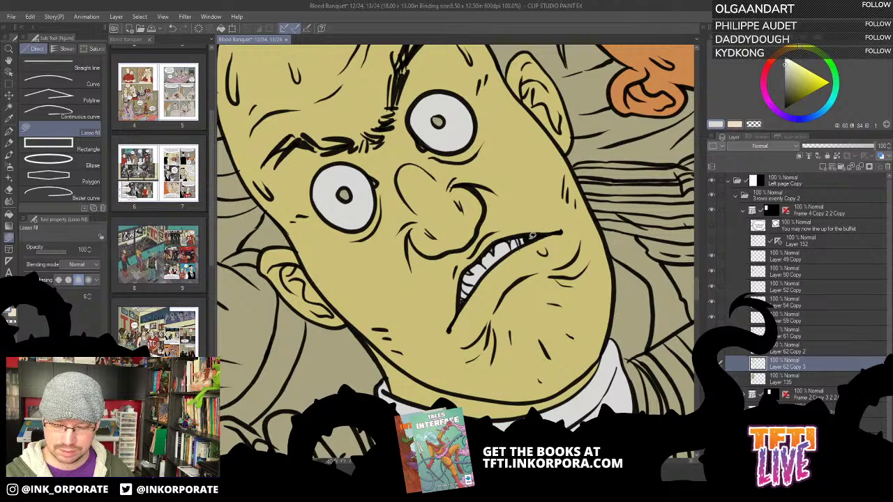
Choose a strong red and lasso-fill the central man's gums and both of his pupils
click(768, 65)
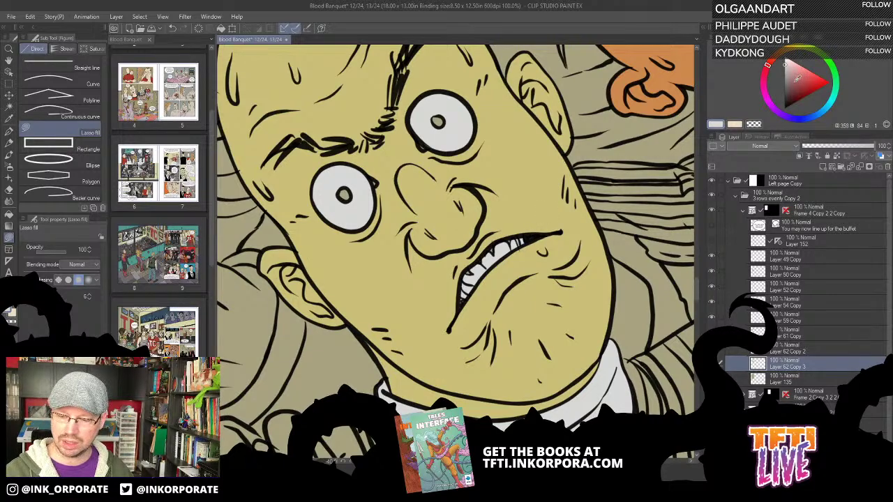
drag(795, 82, 808, 84)
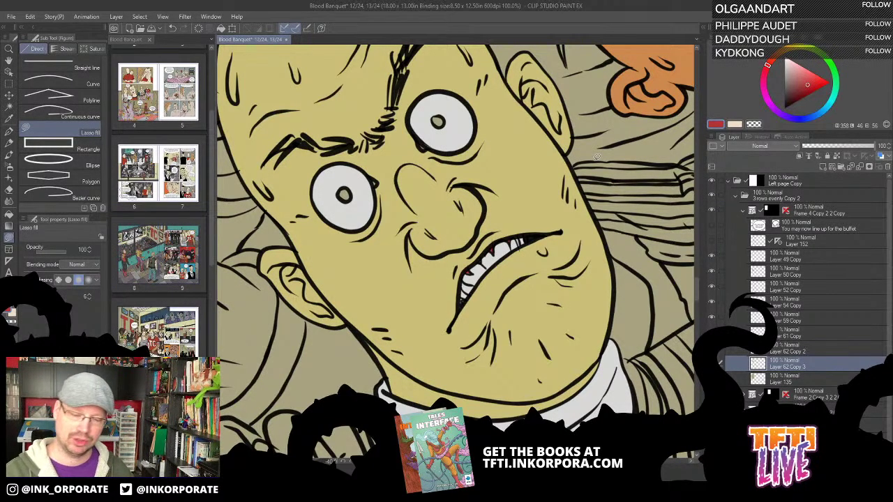
mouse_move(575, 151)
mouse_down()
mouse_move(611, 183)
mouse_move(628, 129)
mouse_move(573, 202)
mouse_move(654, 158)
mouse_move(614, 151)
mouse_up()
key(asciicircum)
key(asciicircum)
key(asciicircum)
key(asciicircum)
key(asciicircum)
key(asciicircum)
key(asciicircum)
key(asciicircum)
key(asciicircum)
key(asciicircum)
mouse_move(491, 126)
mouse_down()
mouse_move(573, 205)
mouse_move(578, 195)
mouse_move(562, 197)
mouse_move(571, 191)
mouse_up()
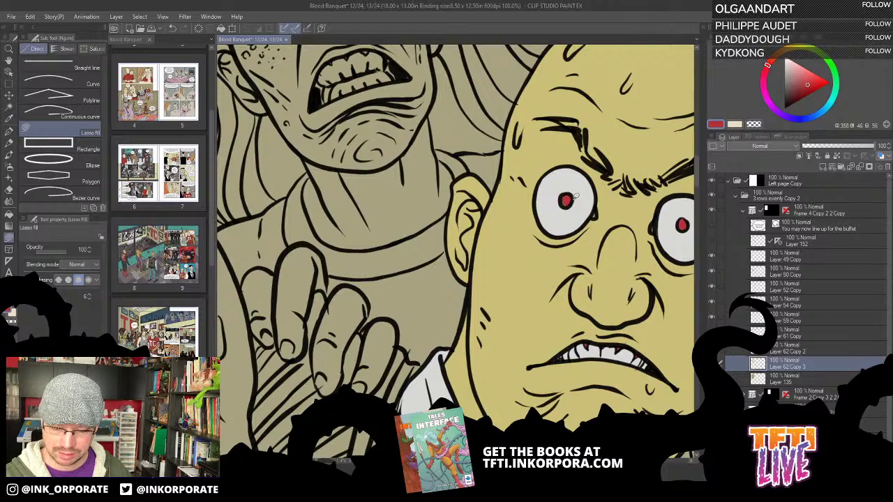
Choose a darker red and lasso-fill the inner corners of the central man's eyes, redoing the stray fill
scroll(581, 258, down, 2)
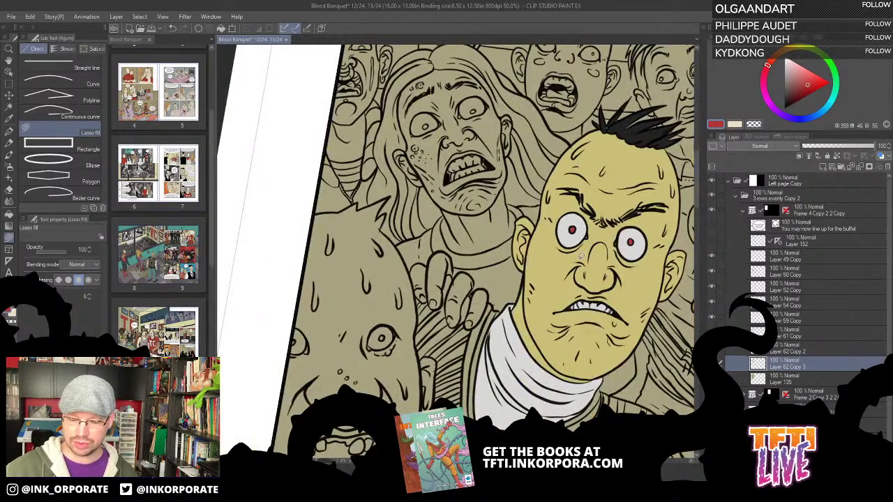
scroll(581, 259, up, 2)
drag(577, 260, 481, 228)
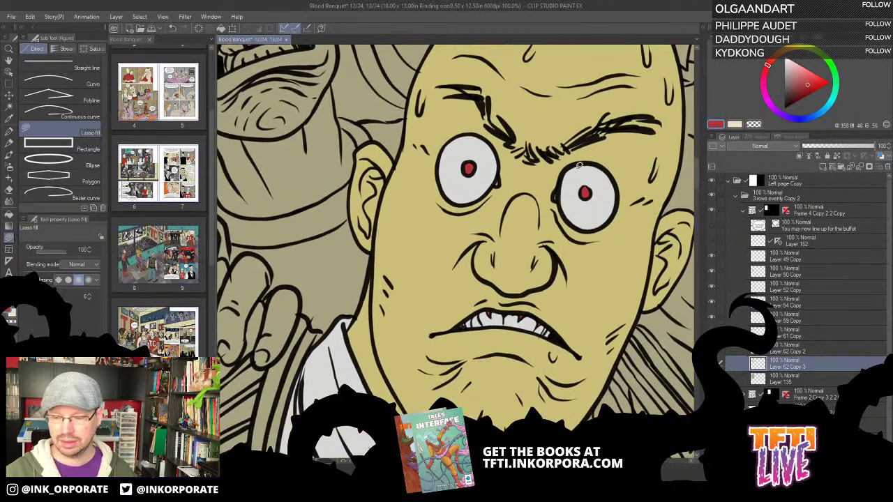
drag(807, 85, 793, 94)
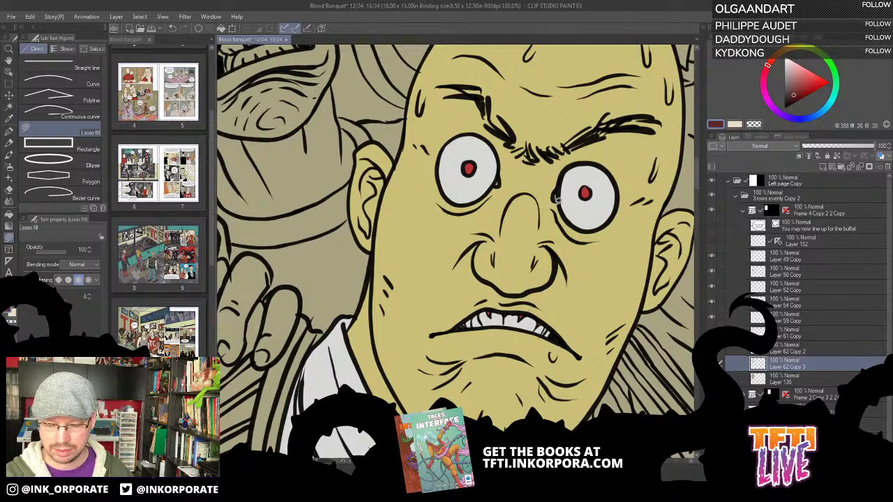
key(ctrl+z)
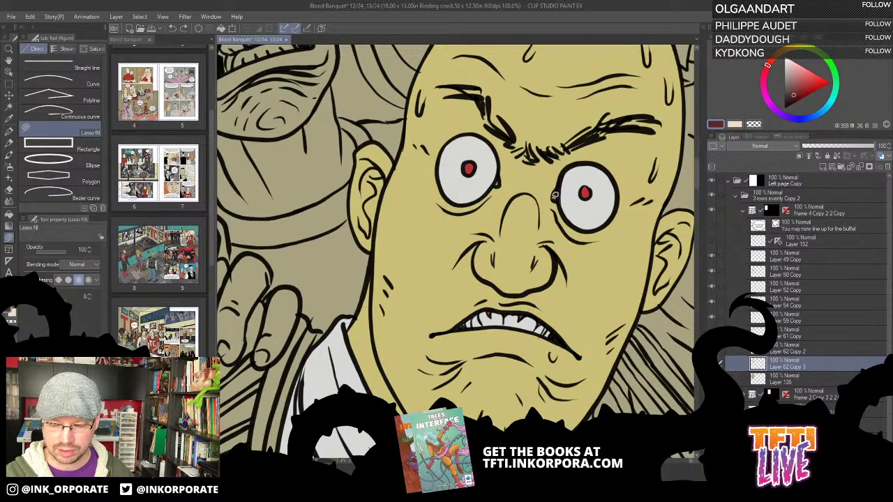
drag(555, 196, 559, 197)
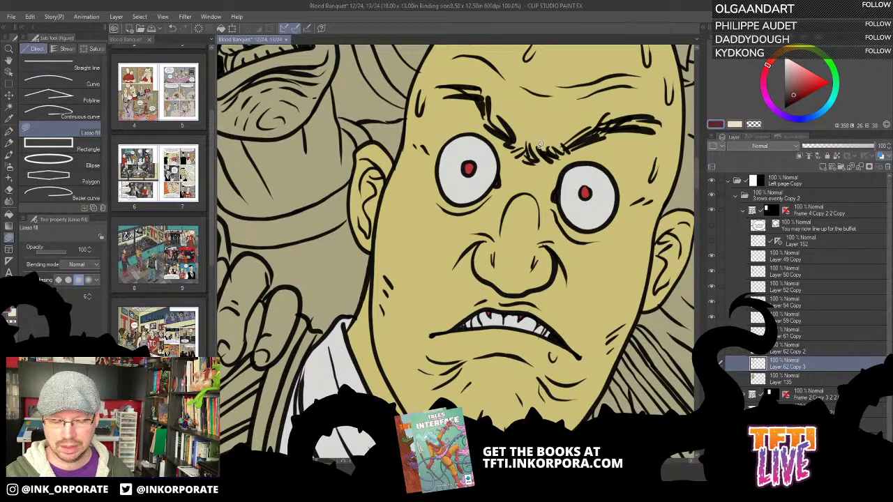
Sample the black of the central man's hair and touch up the fill at the edge of his spikes
drag(679, 169, 647, 91)
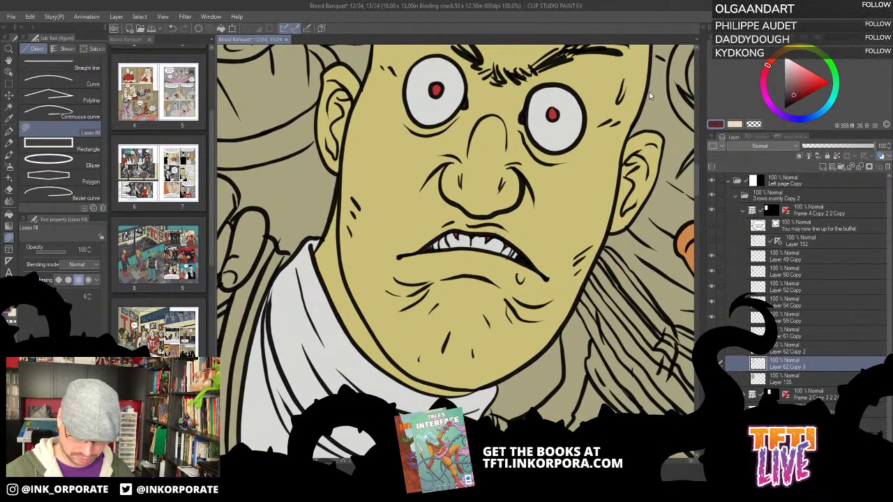
scroll(649, 92, down, 2)
key(minus)
key(minus)
key(minus)
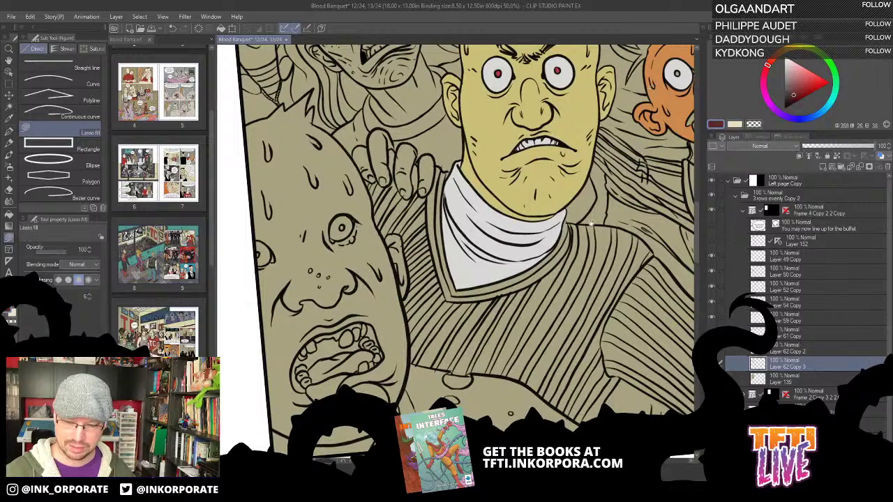
drag(591, 224, 581, 266)
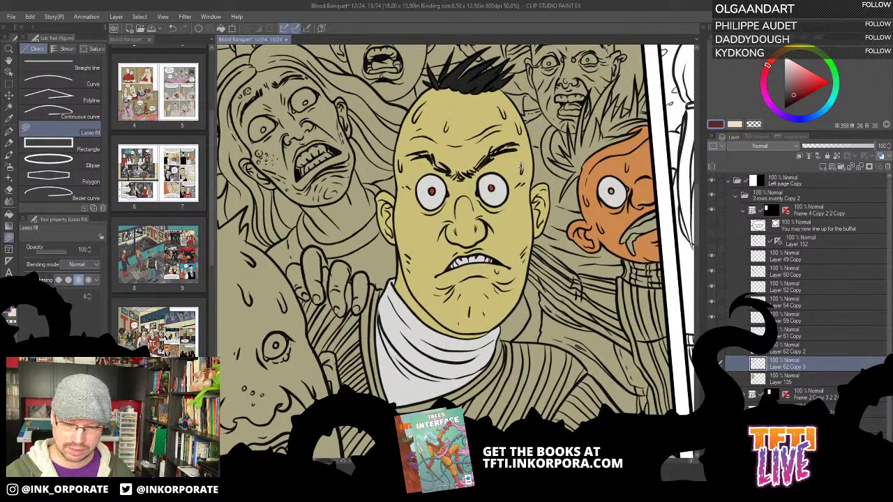
scroll(526, 187, up, 3)
drag(528, 186, 663, 384)
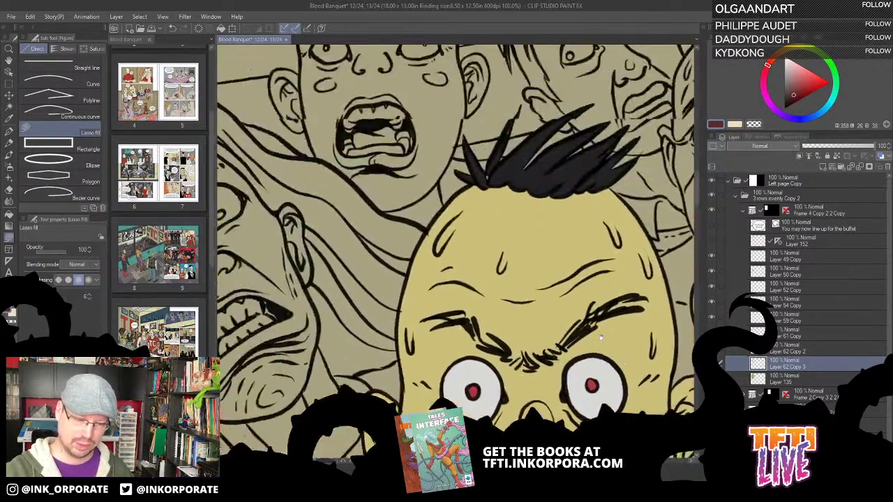
drag(560, 187, 575, 200)
alt+click(558, 138)
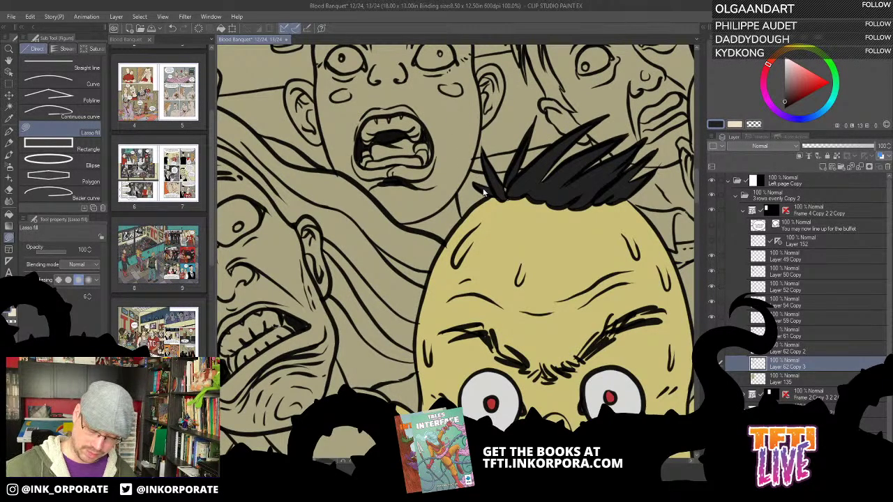
scroll(482, 187, down, 4)
key(^)
key(^)
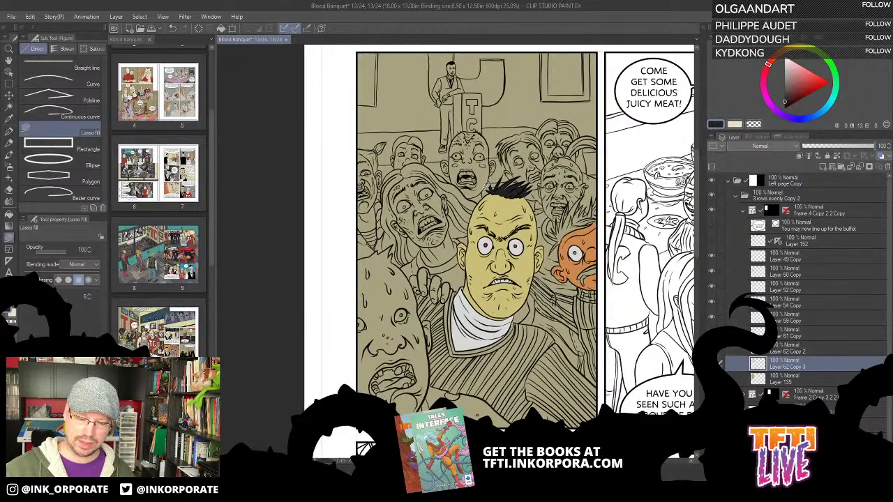
key(-)
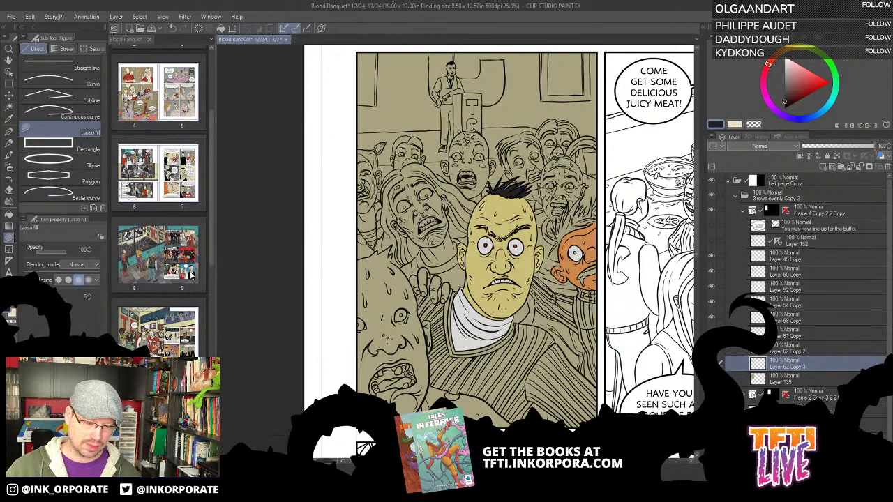
Open the finished spread of pages 10 and 11 to check its colouring, and close it again
click(170, 310)
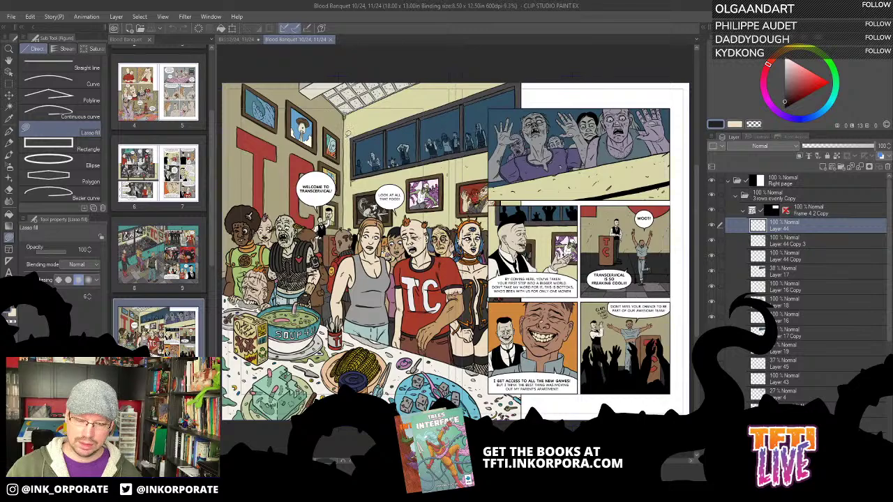
click(330, 41)
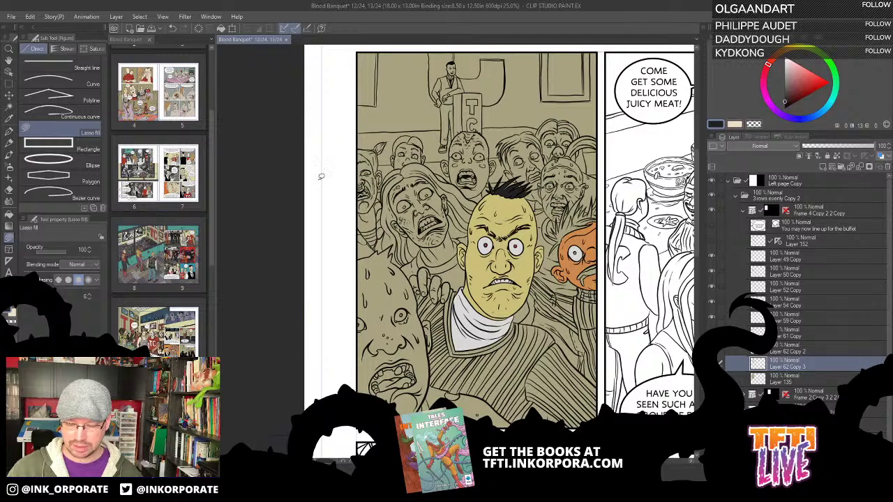
Try a colour gamut selection on Layer 62 Copy 3 and clear the selection
click(139, 16)
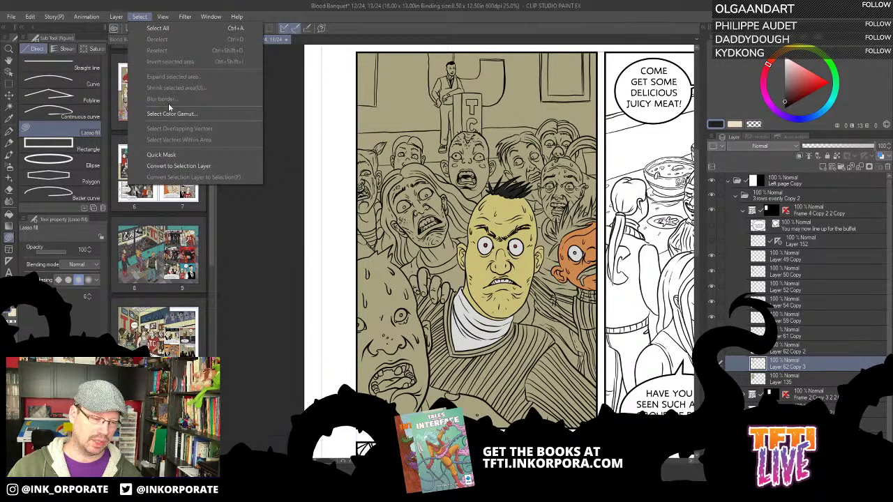
click(173, 114)
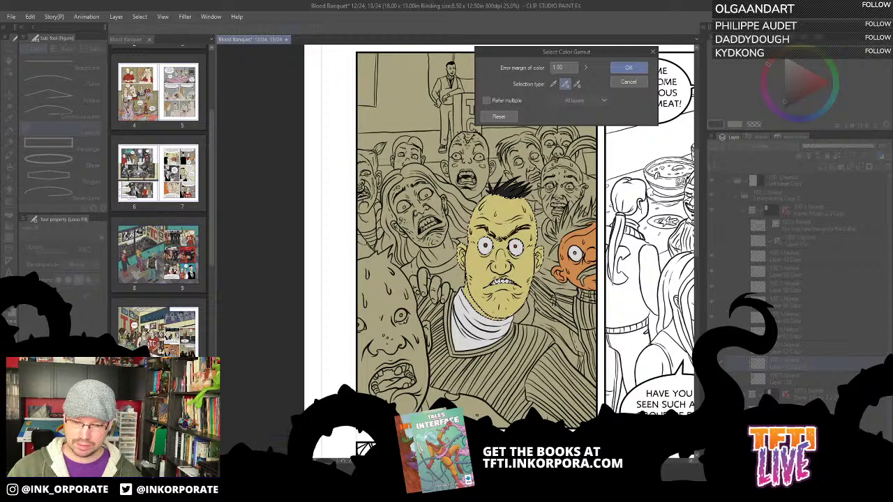
click(628, 68)
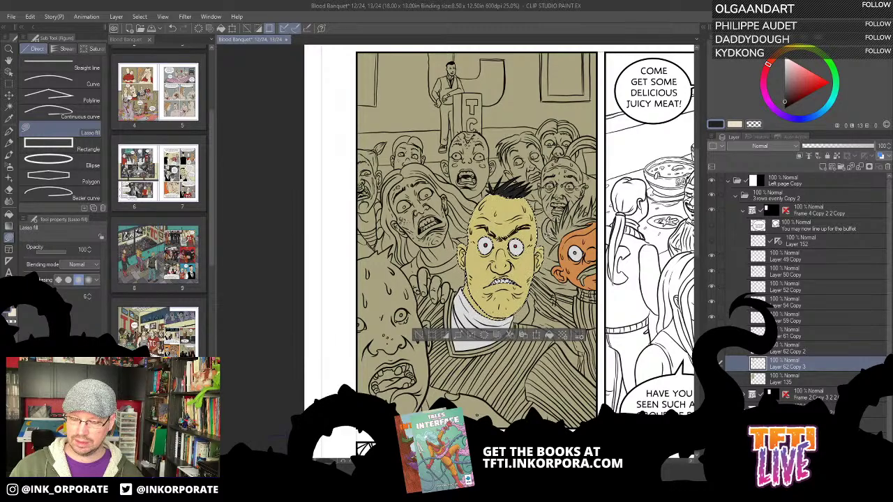
key(ctrl+d)
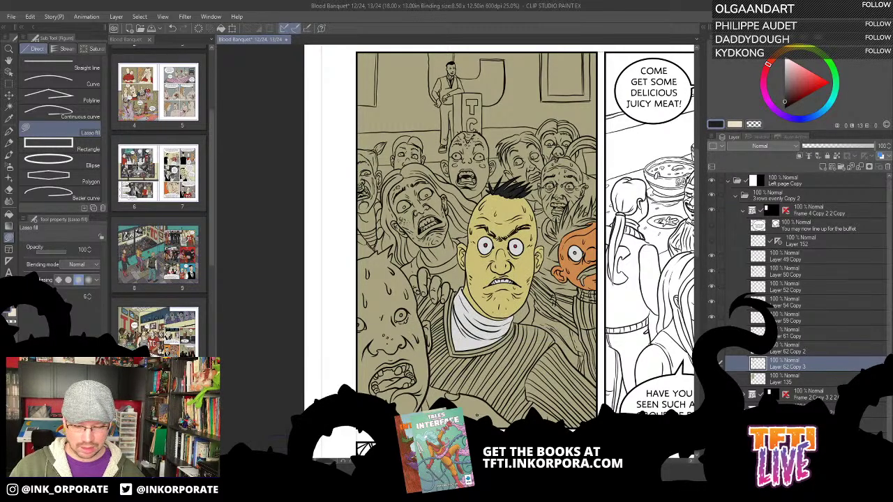
Hide and reshow Layer 62 Copy 3 to check its contents, and select the upper part of the crowd panel with a rectangle
click(712, 363)
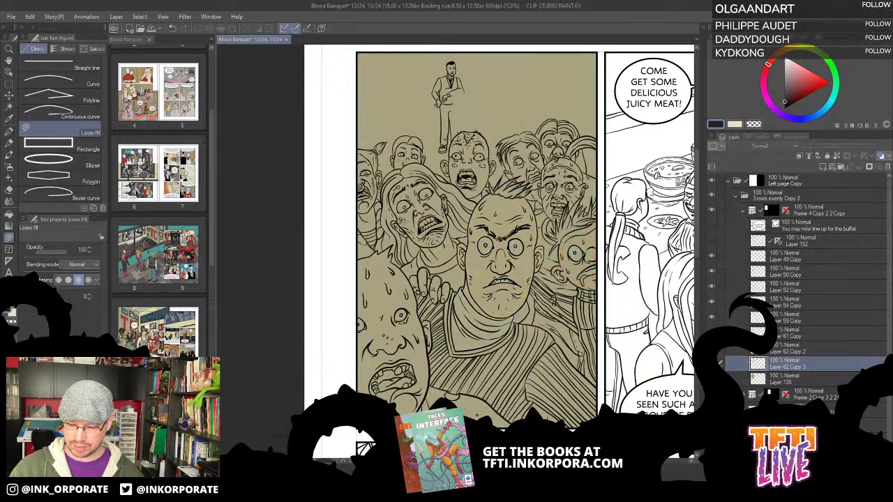
click(712, 363)
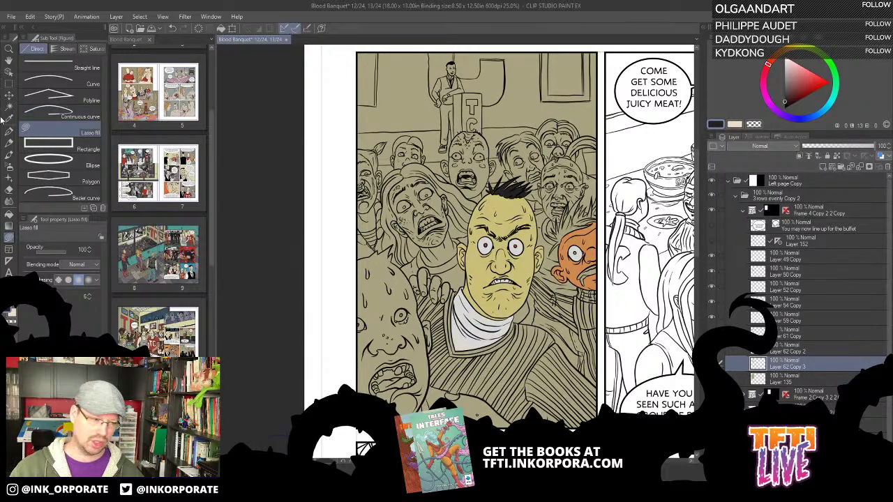
click(8, 85)
drag(352, 45, 607, 185)
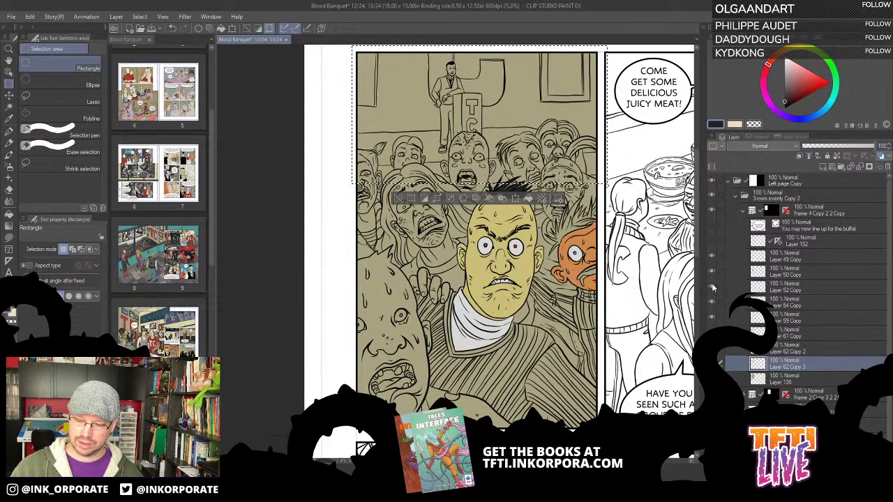
Hide the character line layers from Layer 49 Copy through Layer 62 Copy 2, and clear the selection
drag(711, 316, 707, 252)
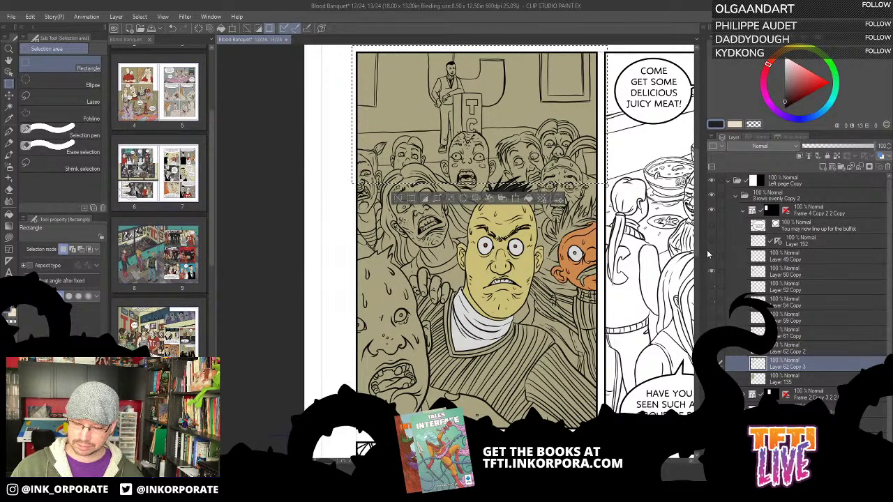
click(712, 270)
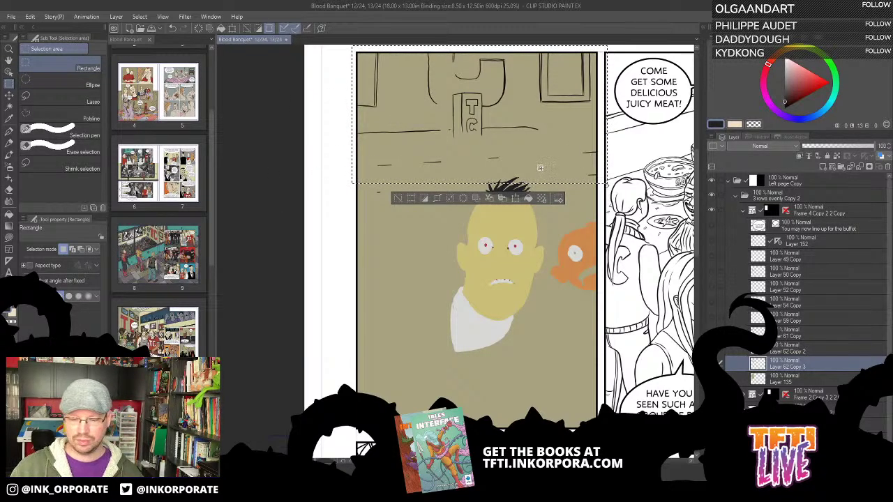
key(ctrl+d)
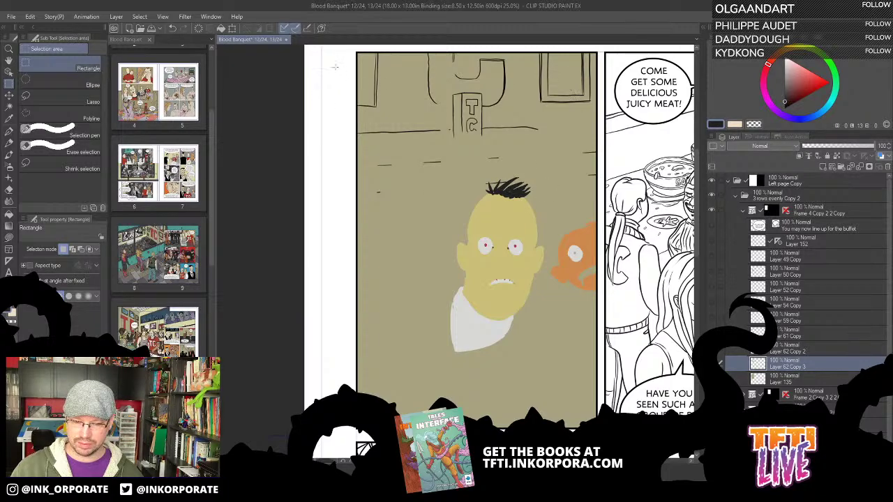
Select the background lines in the upper part of the panel with joined rectangles, including the short floor dashes around the man's hair
drag(350, 50, 611, 163)
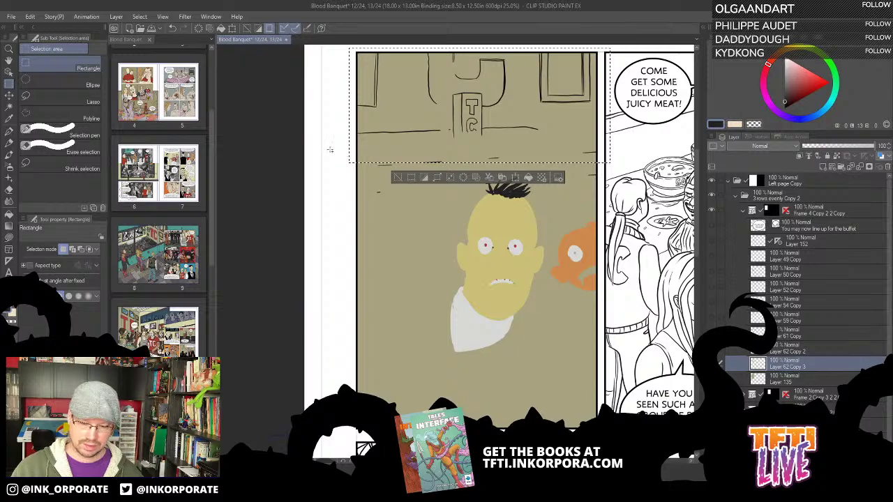
drag(330, 149, 411, 229)
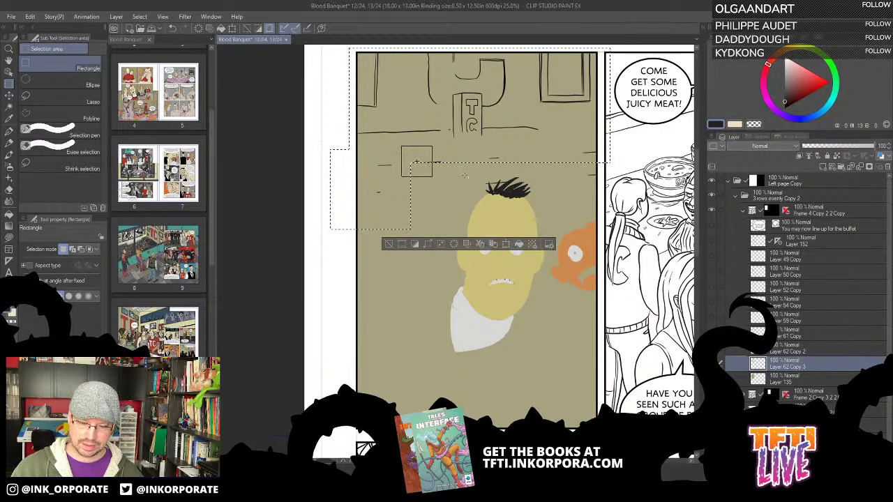
drag(466, 176, 476, 193)
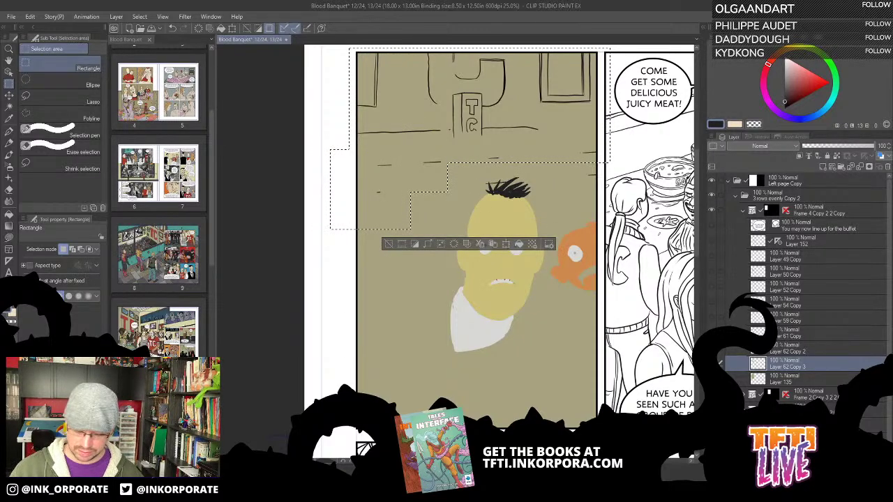
key(ctrl+plus)
drag(558, 189, 379, 229)
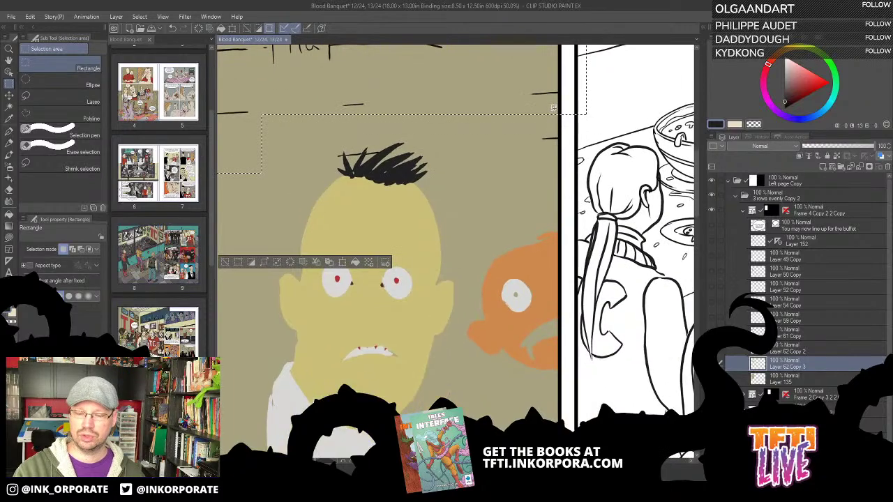
drag(537, 117, 596, 153)
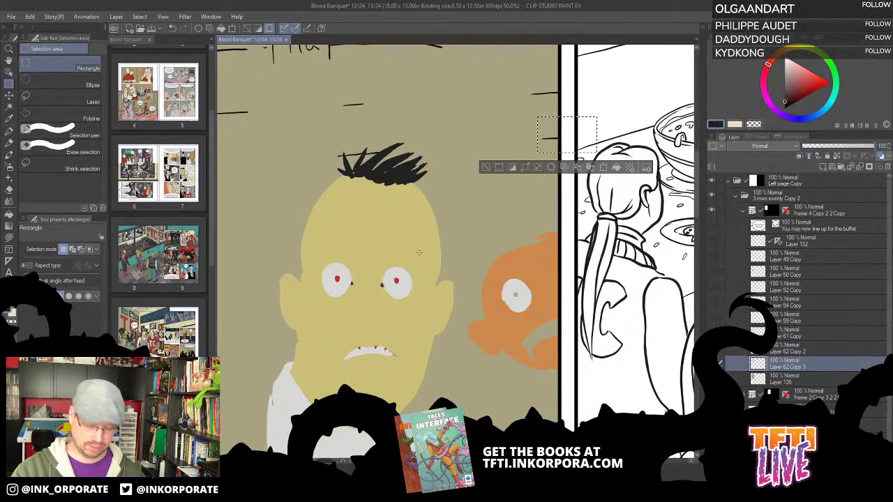
key(ctrl+z)
drag(539, 123, 576, 159)
scroll(557, 188, up, 2)
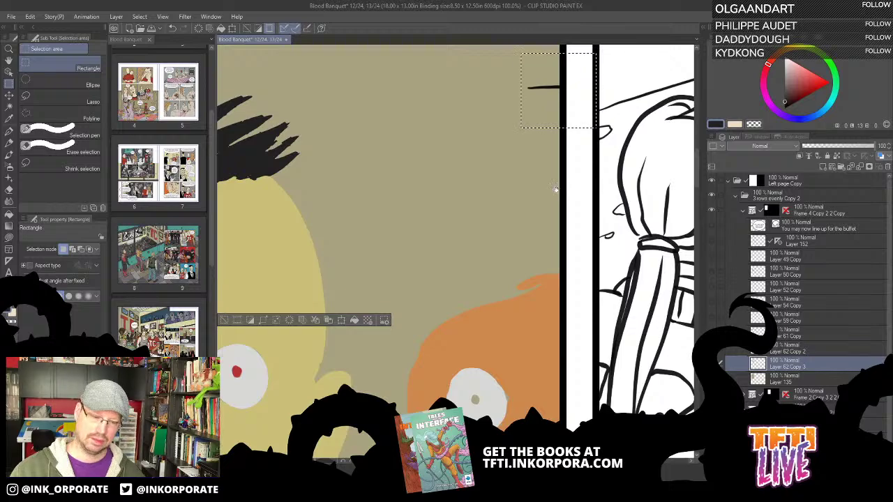
Switch to Lasso fill and sample the beige background colour beside the central man's hair
drag(372, 202, 615, 248)
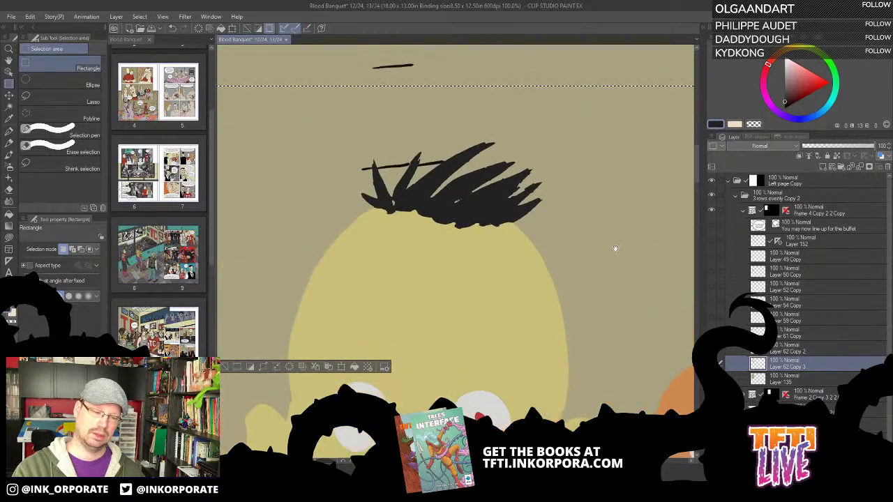
click(9, 238)
drag(269, 263, 528, 236)
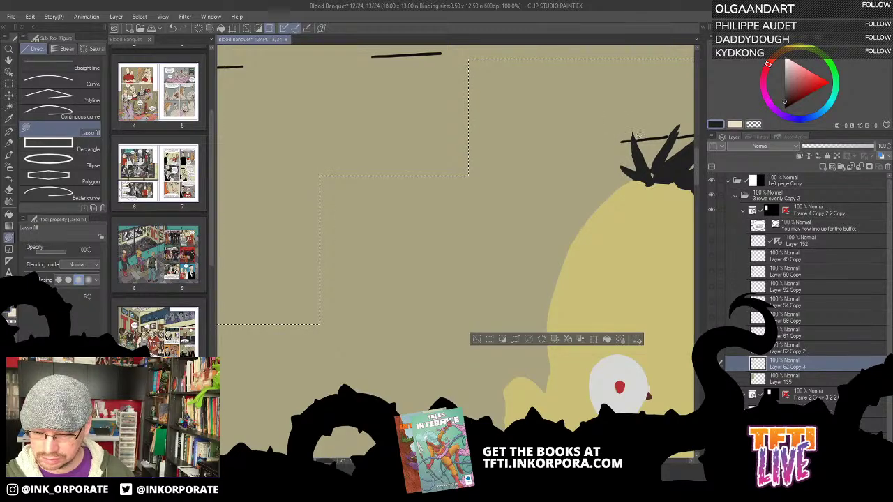
alt+click(630, 129)
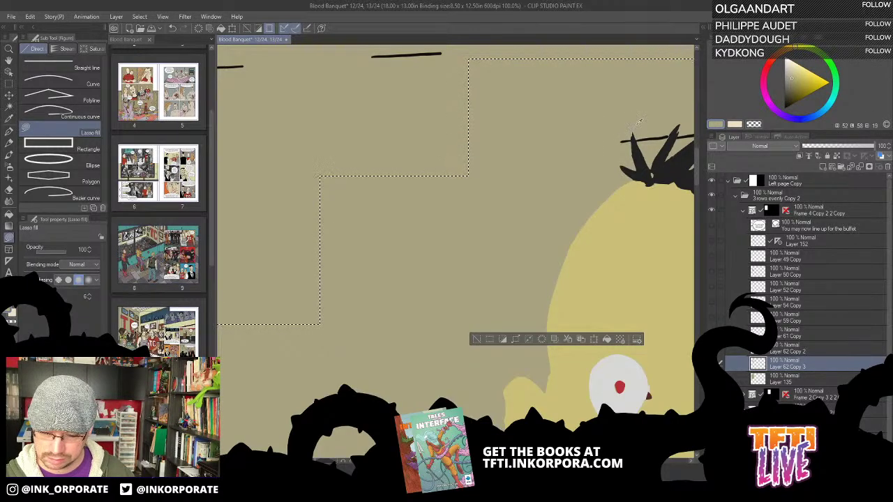
Add the pieces of floor line showing between the man's hair spikes to the selection with the Lasso, leaving out the spikes
click(10, 85)
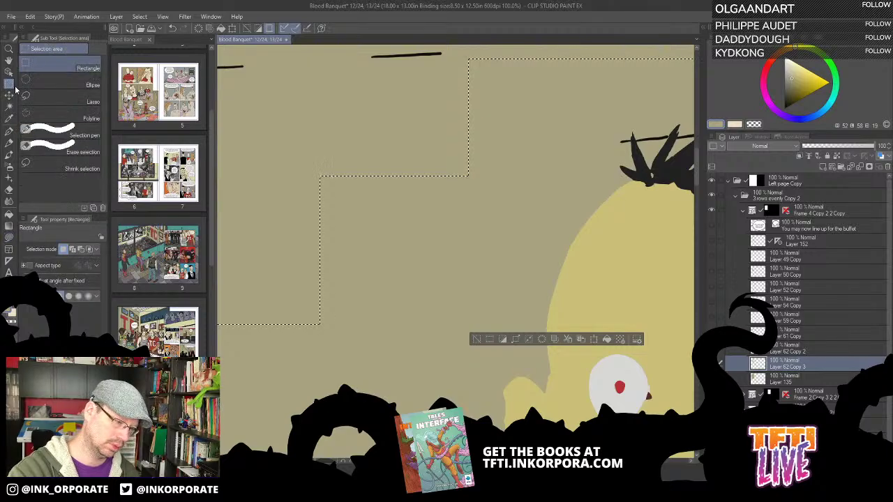
click(63, 102)
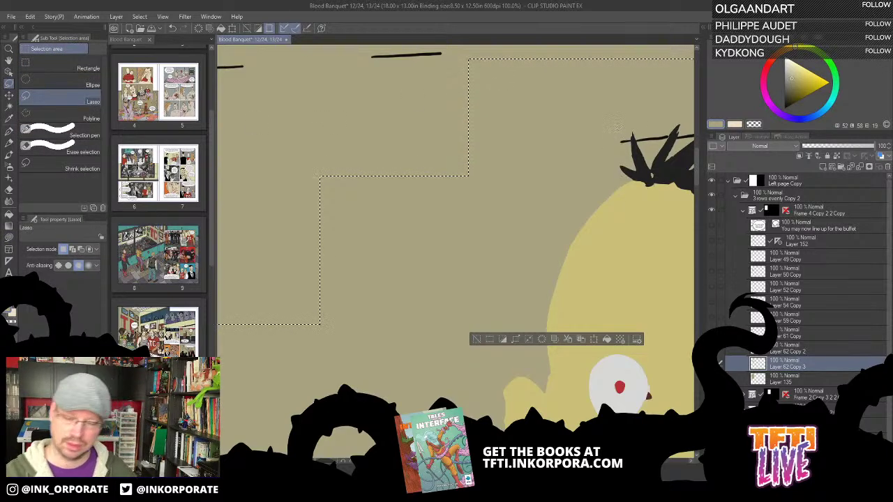
mouse_move(617, 130)
mouse_down()
mouse_move(624, 149)
mouse_move(618, 134)
mouse_up()
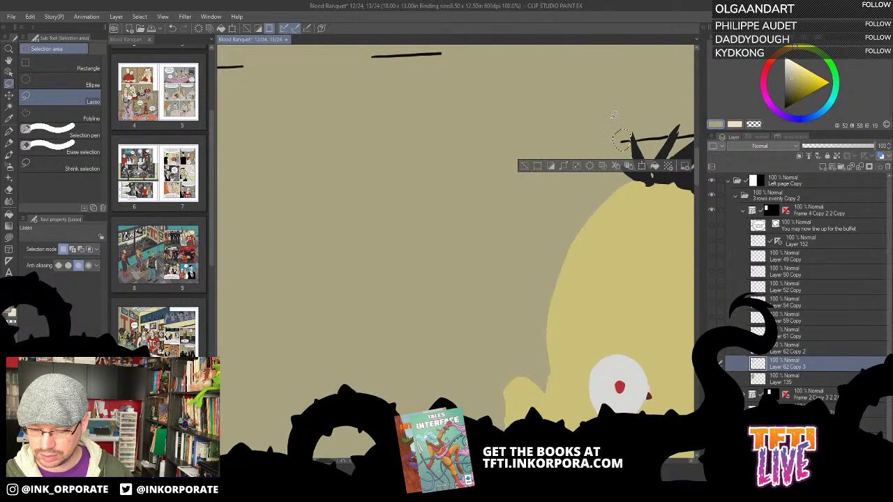
key(ctrl+z)
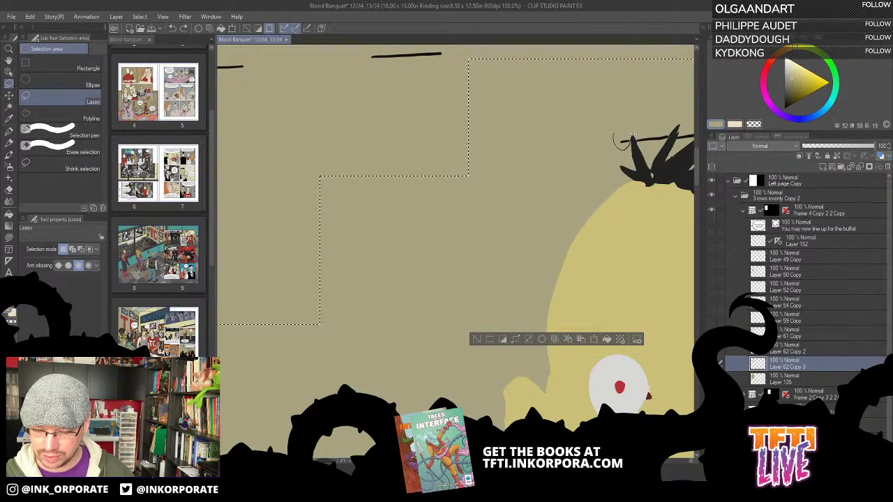
mouse_move(633, 133)
mouse_down()
mouse_move(634, 104)
mouse_move(646, 133)
mouse_move(625, 131)
mouse_move(633, 140)
mouse_move(624, 142)
mouse_move(644, 138)
mouse_move(628, 132)
mouse_move(619, 159)
mouse_move(653, 133)
mouse_move(640, 132)
mouse_move(642, 143)
mouse_move(672, 133)
mouse_move(660, 113)
mouse_up()
drag(635, 198, 521, 235)
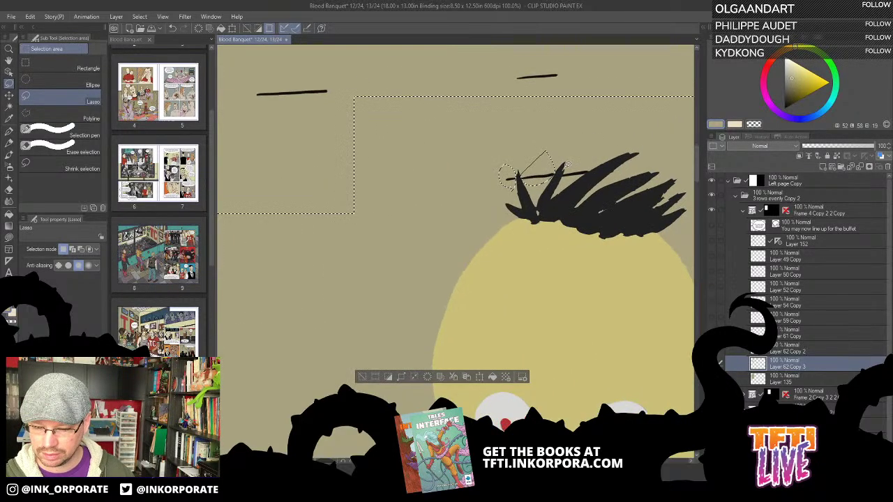
mouse_move(568, 165)
mouse_down()
mouse_move(566, 176)
mouse_move(588, 170)
mouse_move(606, 133)
mouse_up()
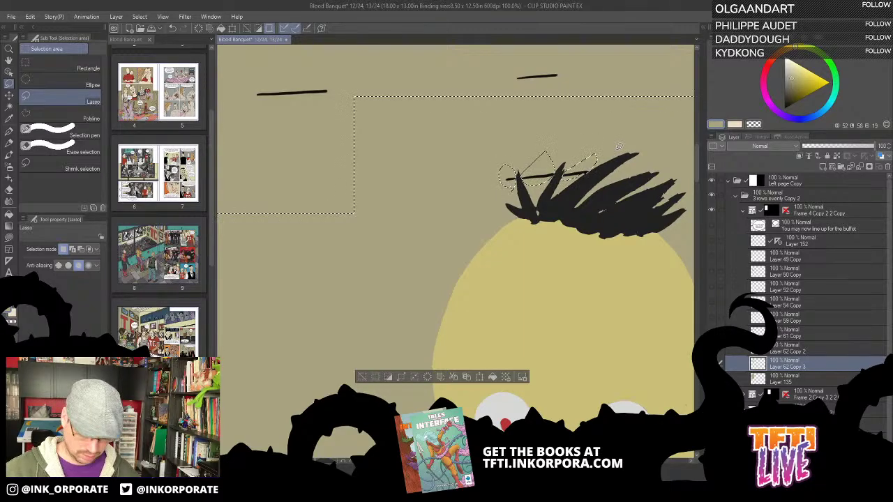
Cut the selected background lines from Layer 62 Copy 3 and paste them onto a new layer above it
key(Delete)
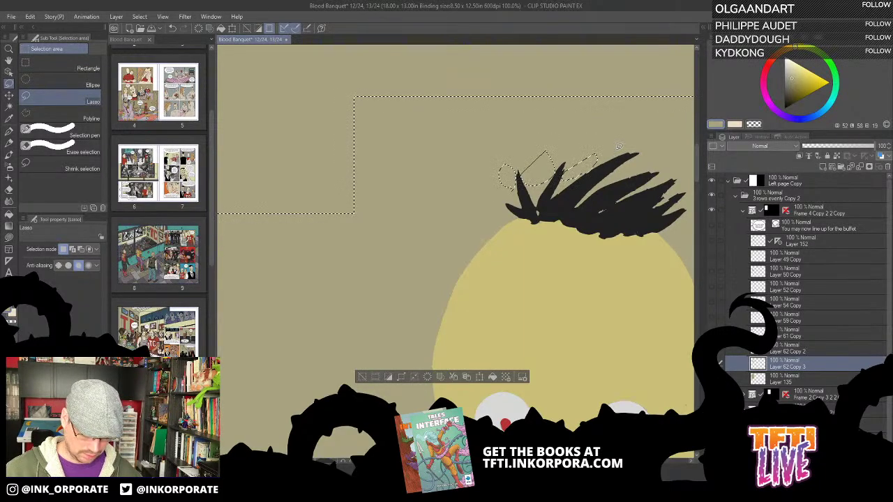
key(ctrl+z)
key(ctrl+d)
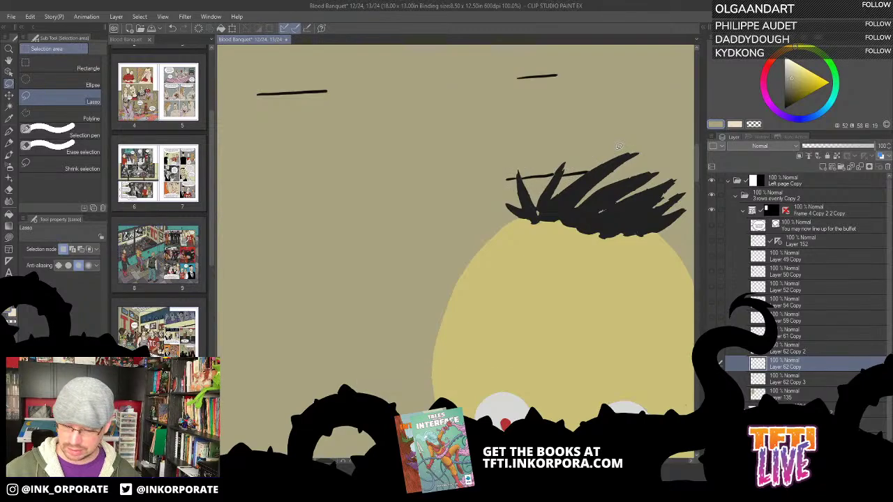
Hide and reshow Layer 62 Copy 3 to check that the background lines are separated from the man's hair and colours
click(712, 363)
key(ctrl+z)
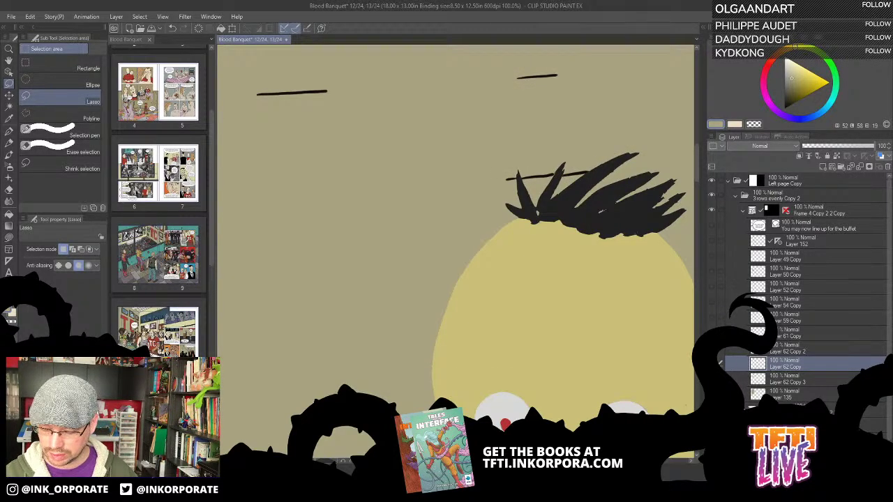
click(712, 379)
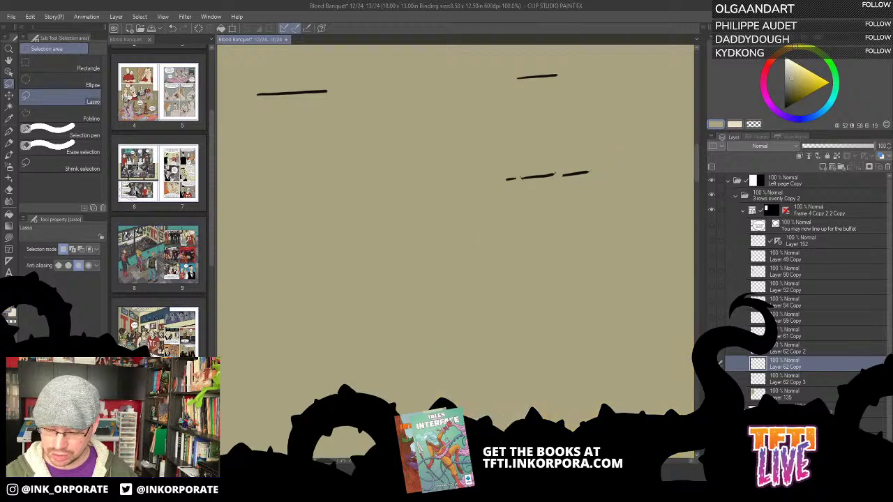
click(711, 379)
Move Layer 62 Copy 3 above Layer 62 Copy and rename it INK
click(762, 381)
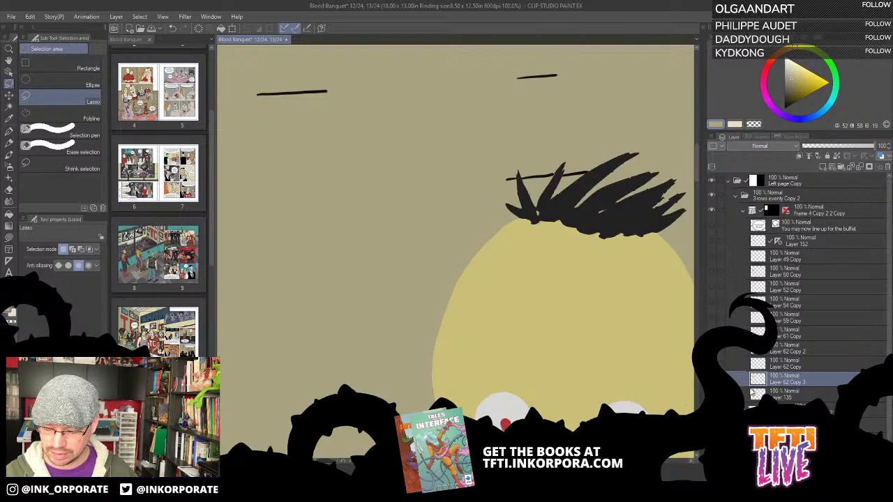
drag(798, 384, 796, 359)
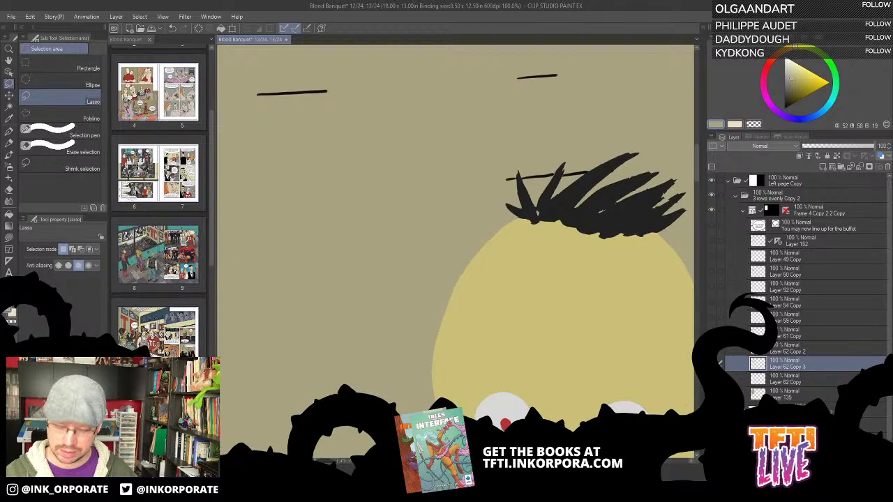
key(ctrl+minus)
key(ctrl+minus)
key(ctrl+minus)
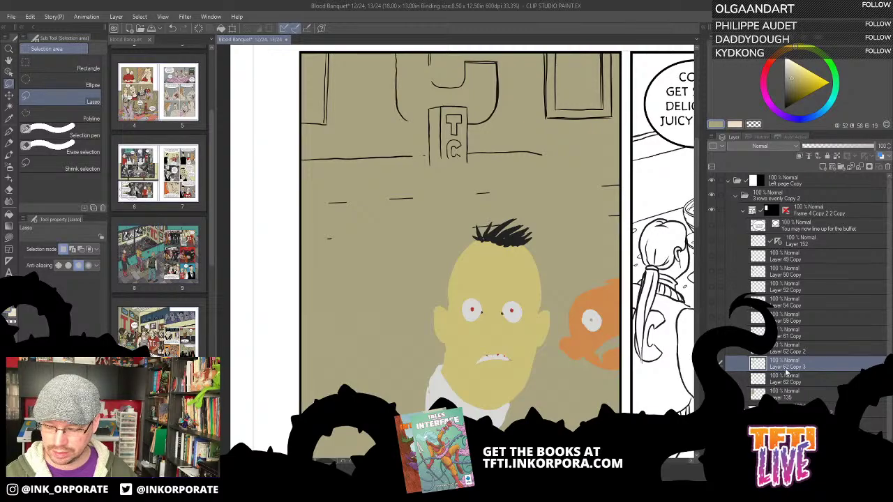
double_click(787, 366)
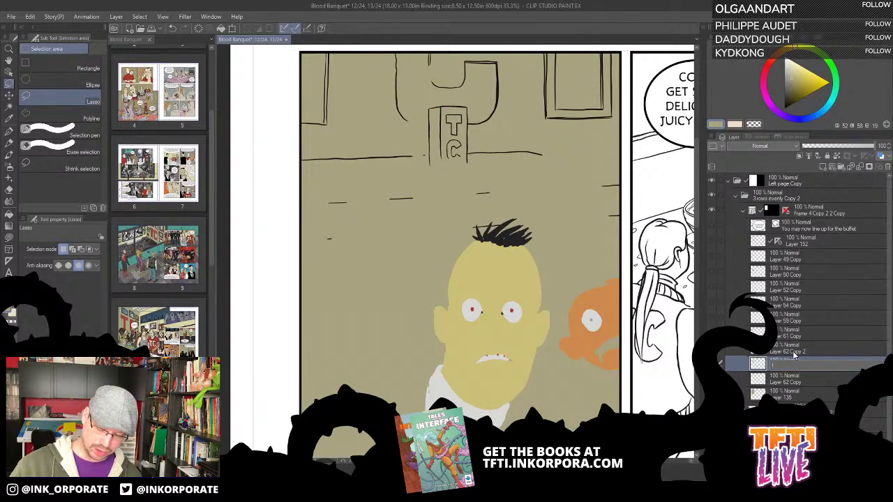
text(ink)
key(Return)
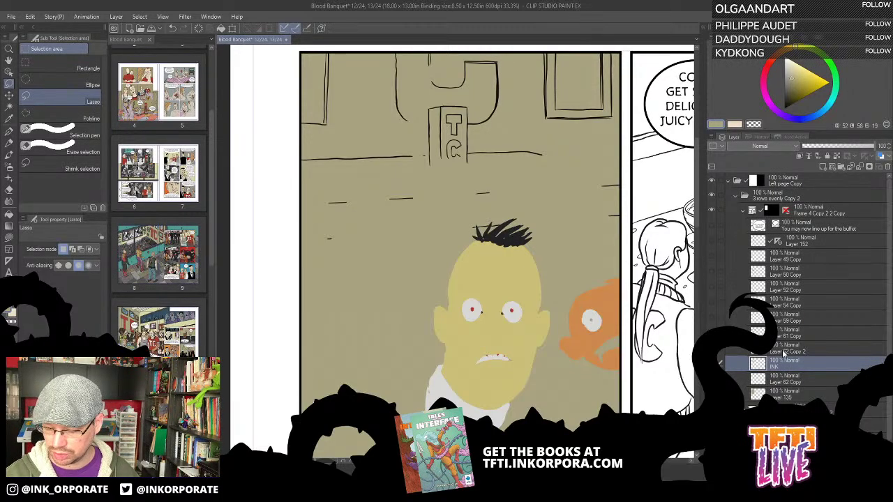
Show Layer 62 Copy 2, which holds the man at the podium, toggling it to check its lines
click(711, 348)
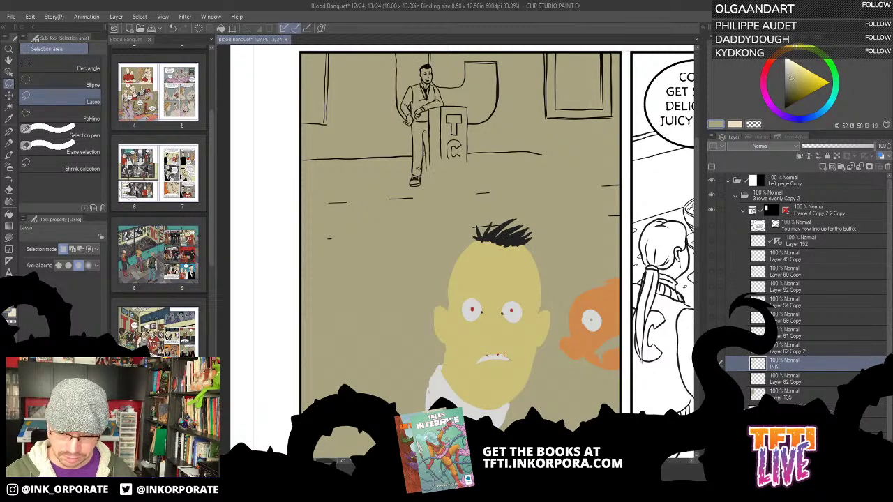
key(ctrl+y)
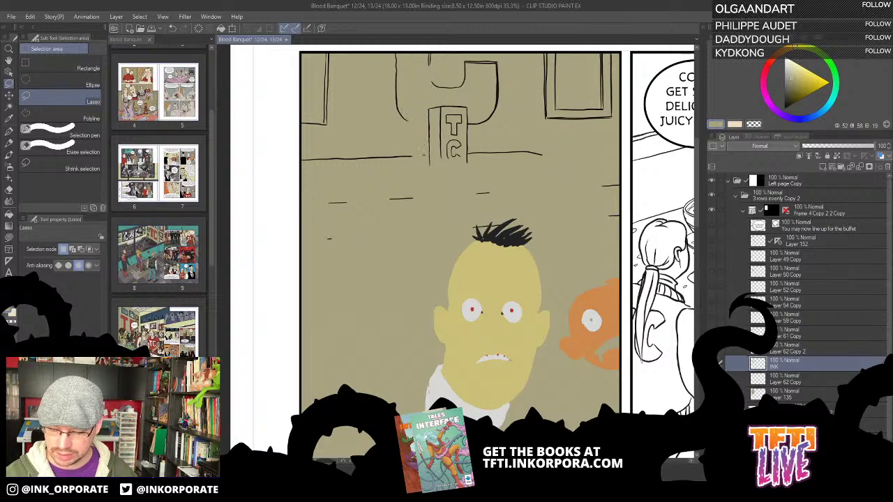
key(ctrl+z)
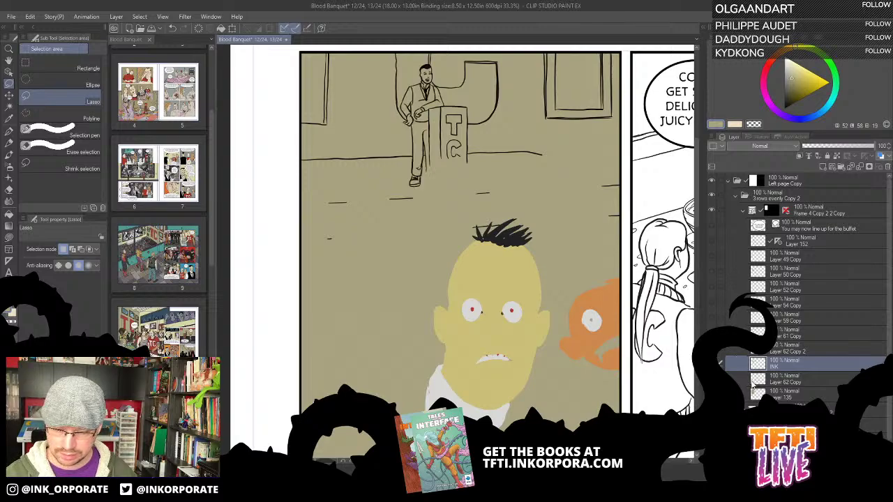
Try merging Layer 62 Copy 2 with the INK layer, and undo the merge
click(784, 351)
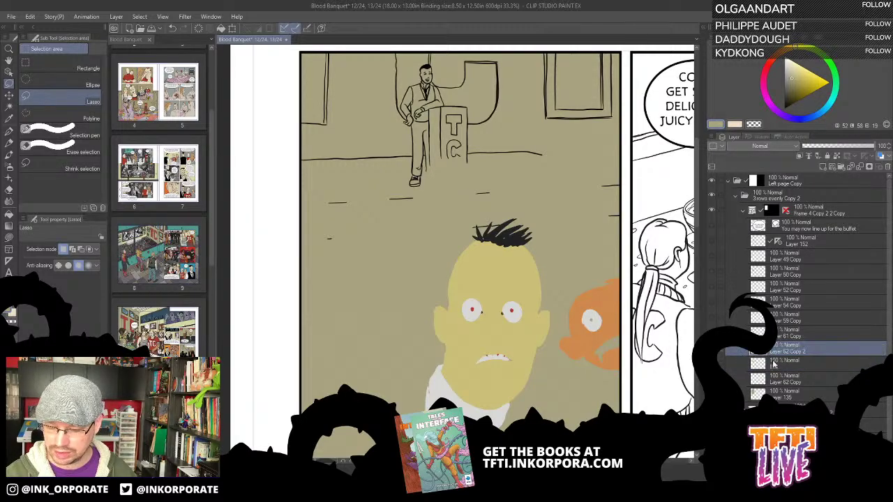
right_click(799, 352)
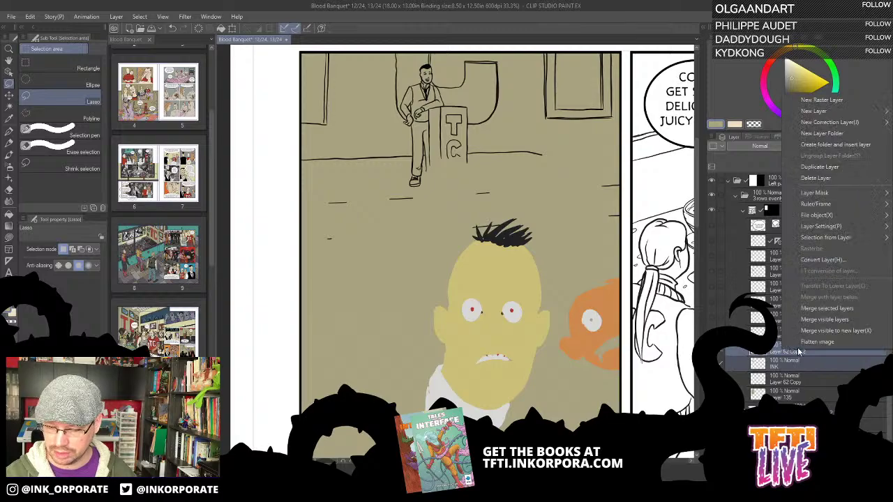
click(838, 308)
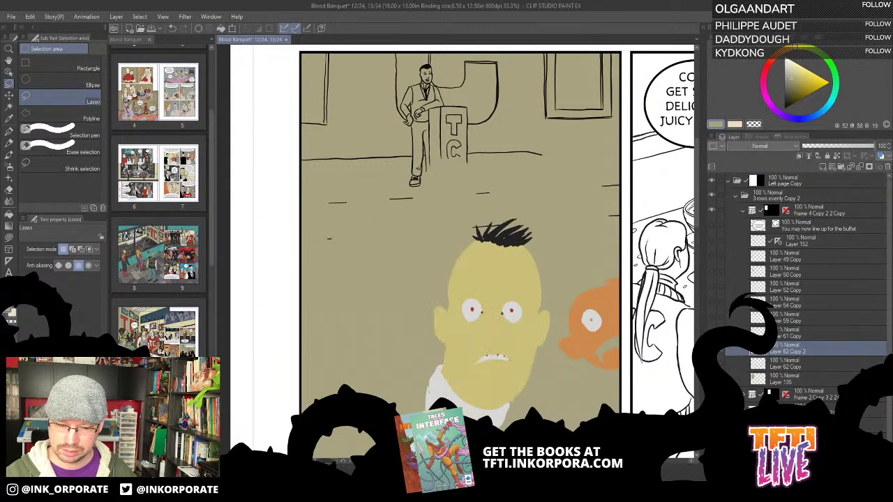
key(ctrl+z)
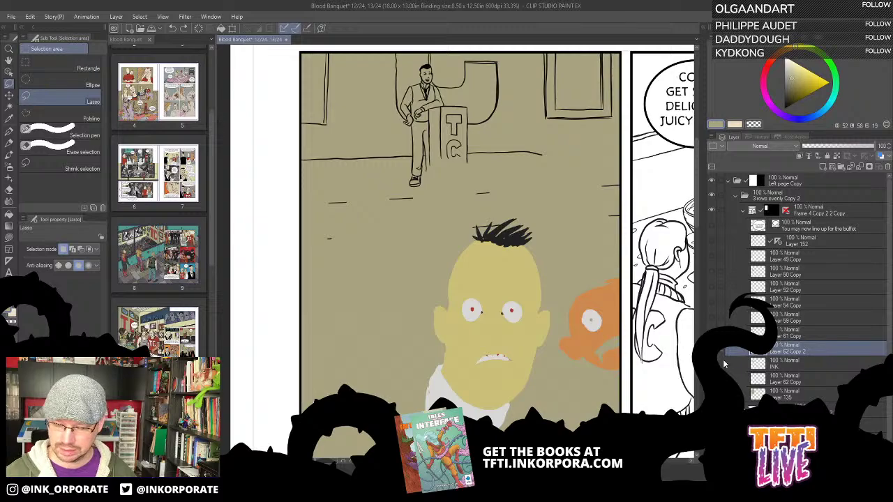
click(711, 349)
click(712, 349)
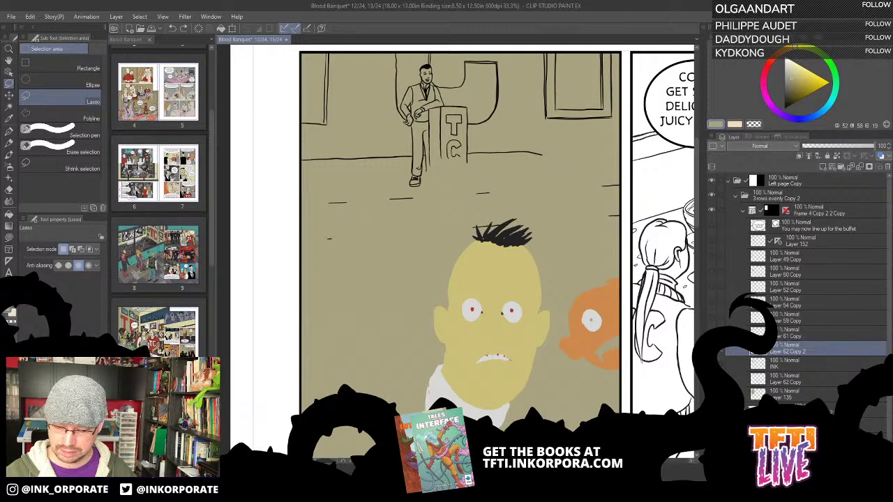
Move Layer 62 Copy 2 below the INK layer and merge it with Layer 62 Copy
drag(801, 353, 786, 365)
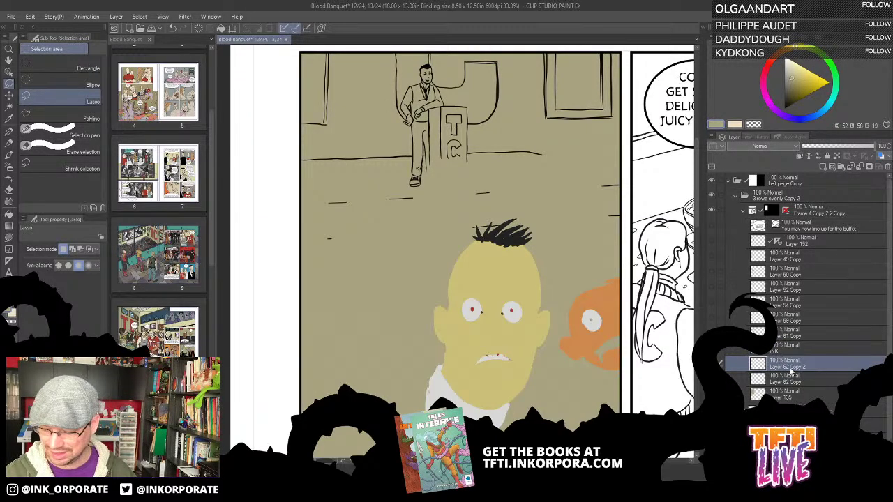
click(712, 380)
click(712, 381)
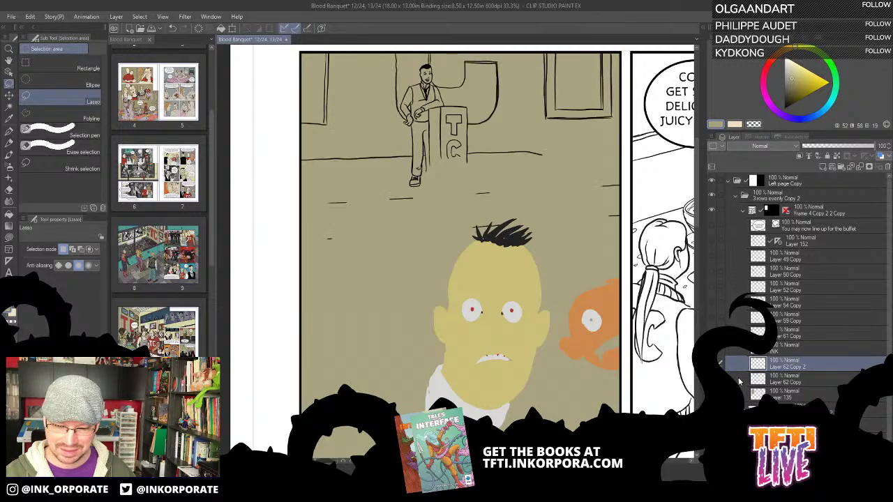
ctrl+click(775, 381)
right_click(780, 381)
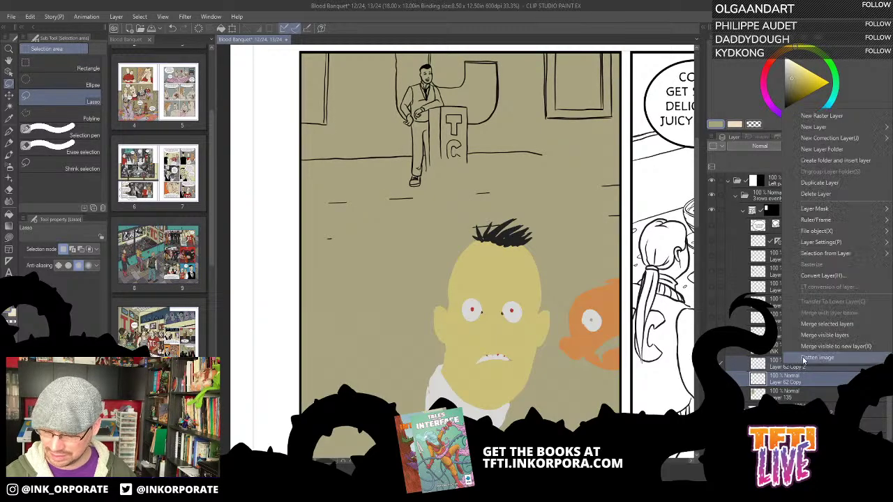
click(830, 324)
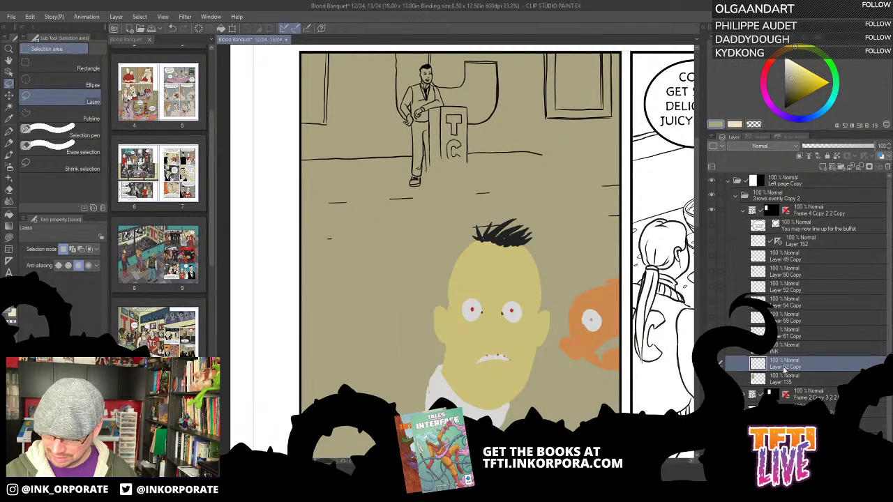
Rename the merged podium-and-background lines layer as INK and the layer directly above it as FLAT
double_click(788, 367)
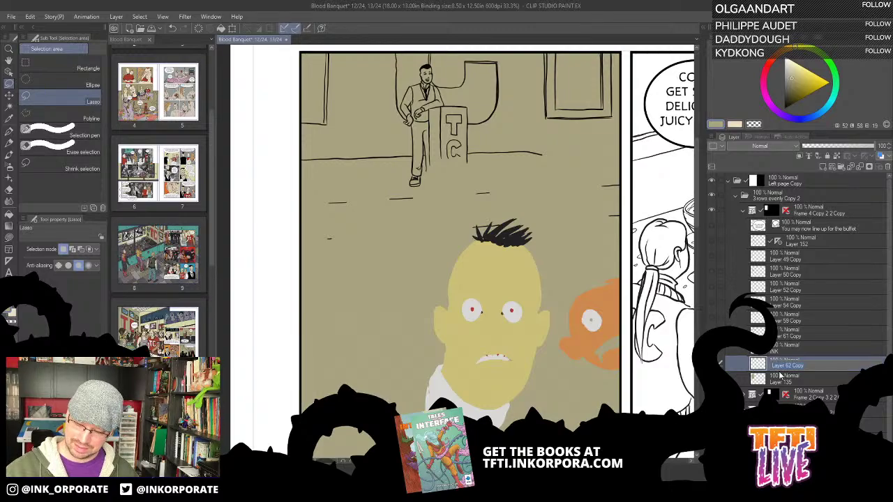
text(fl)
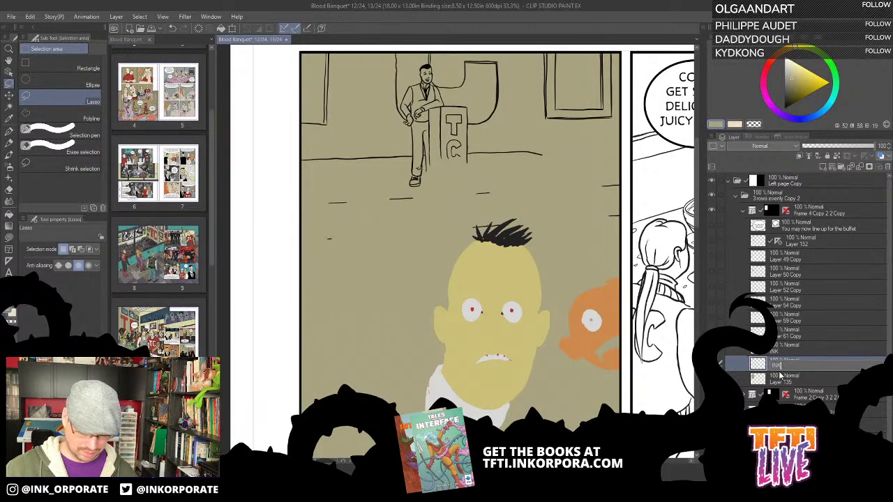
key(Return)
shift+click(774, 351)
double_click(771, 351)
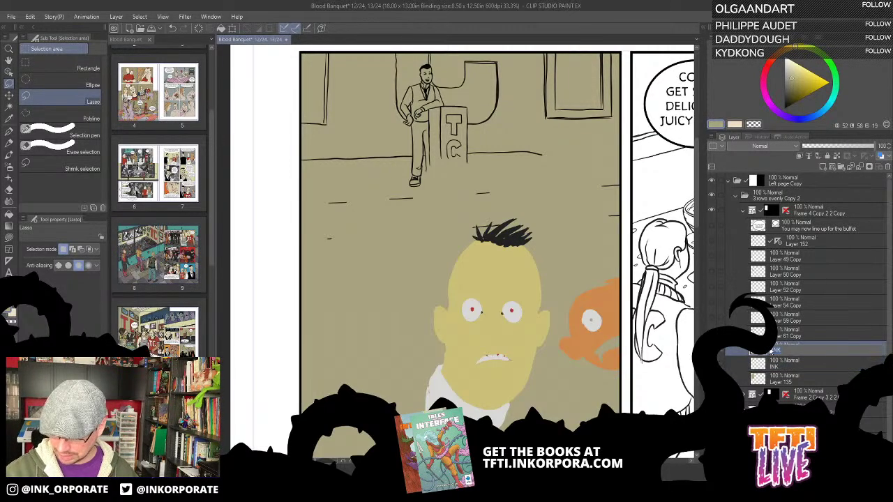
text(FLAT)
key(Return)
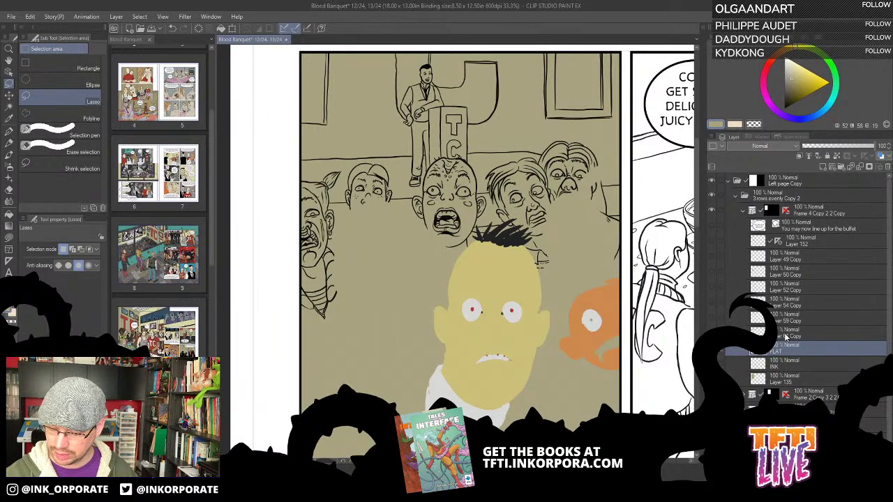
Rename Layer 61 Copy as INK and move the FLAT layer above it
click(784, 333)
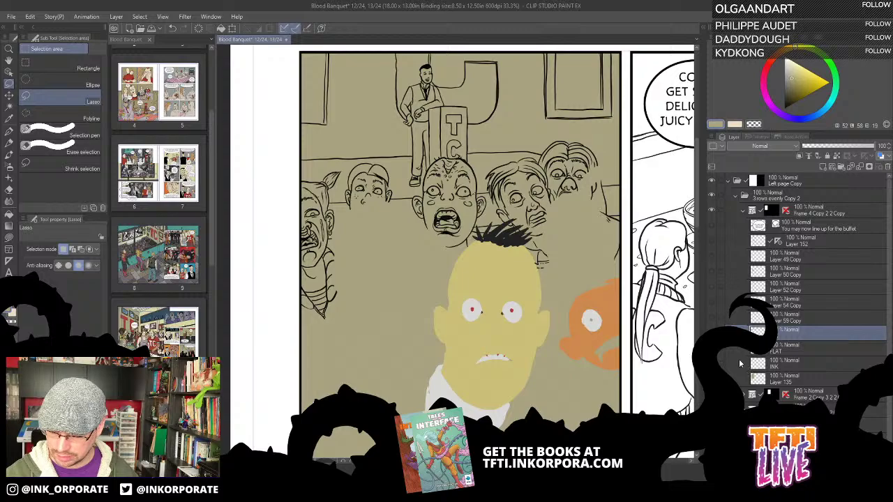
click(788, 351)
drag(787, 352, 787, 330)
Show Layer 59 Copy and Layer 54 Copy, and place both crowd line layers below the FLAT layer
click(711, 319)
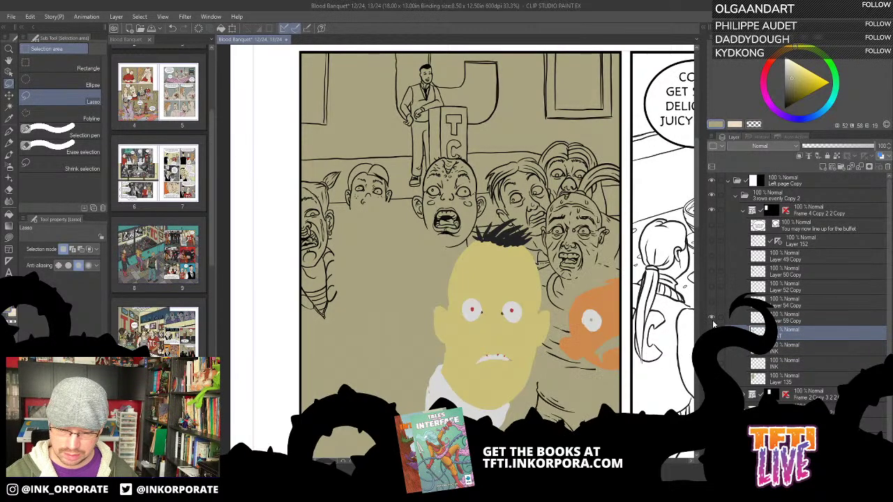
drag(783, 326, 783, 344)
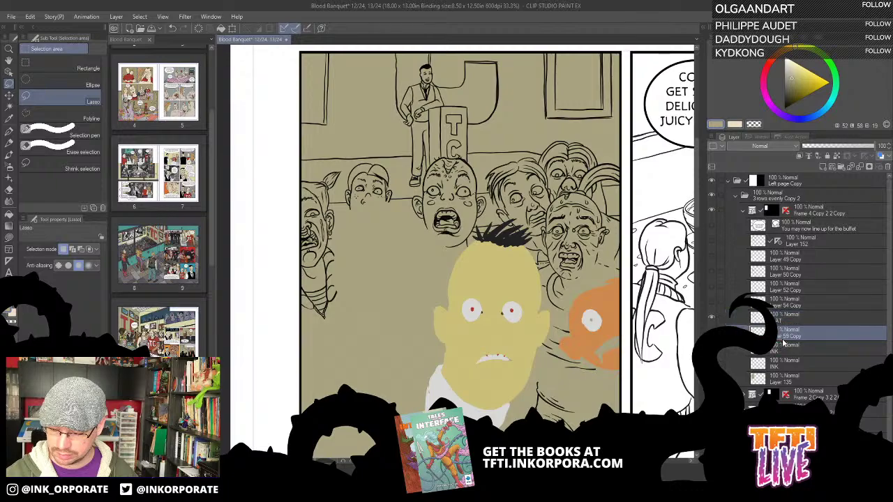
click(712, 304)
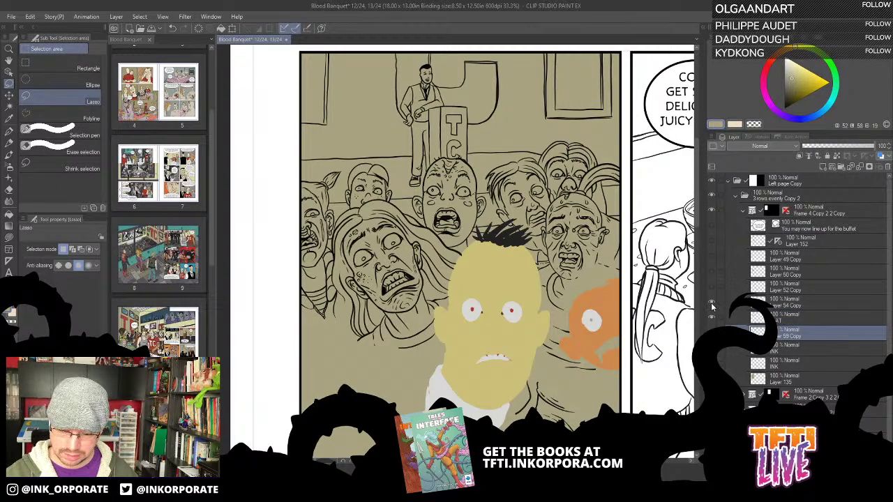
drag(757, 304, 756, 323)
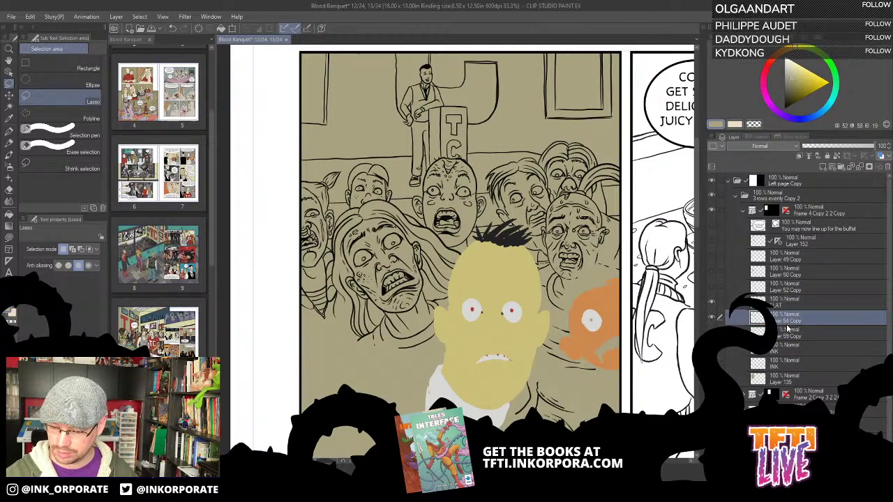
Show Layer 52 Copy, toggling its visibility to check the orange-faced man's lines
click(712, 288)
click(712, 289)
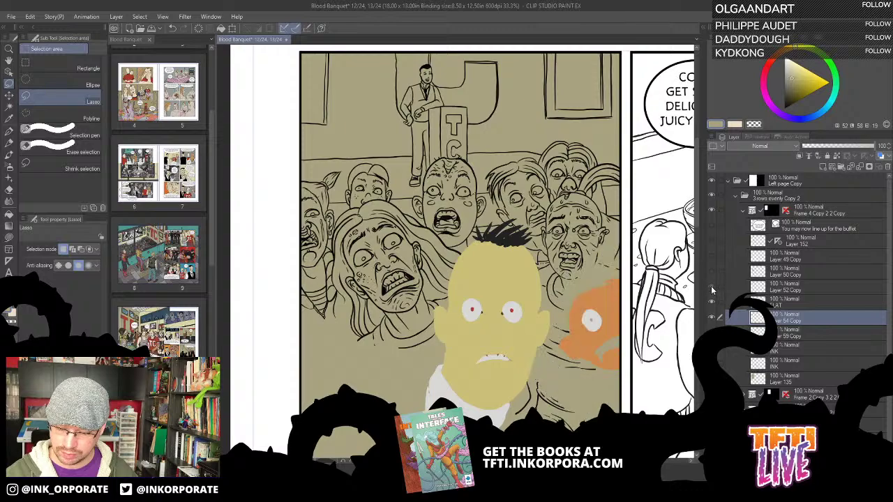
click(712, 290)
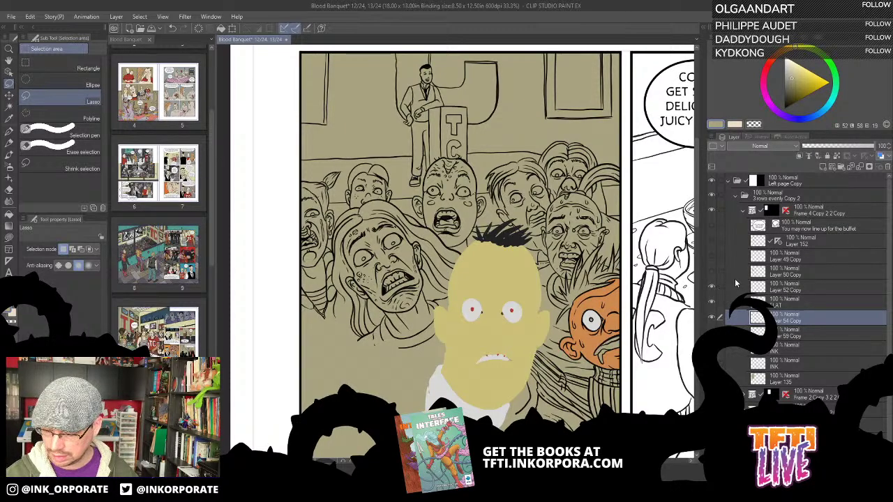
click(710, 288)
click(710, 288)
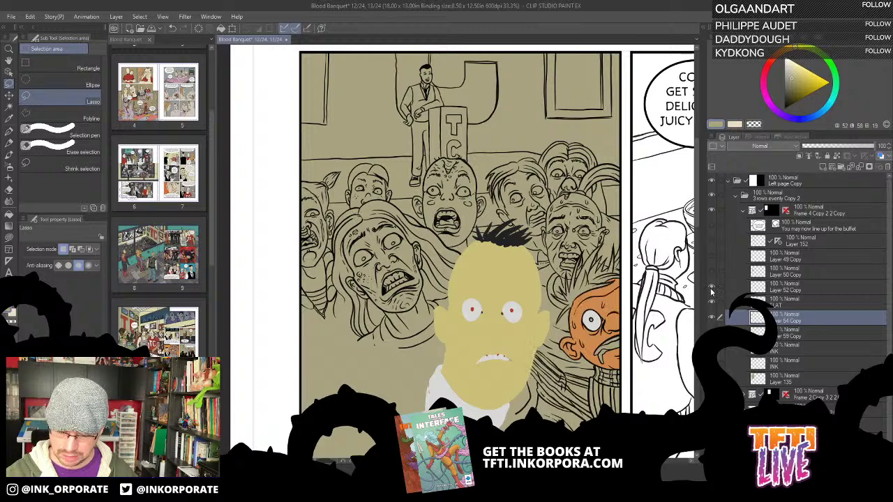
Try placing Layer 52 Copy below the FLAT layer, and move it back above
drag(792, 292, 776, 310)
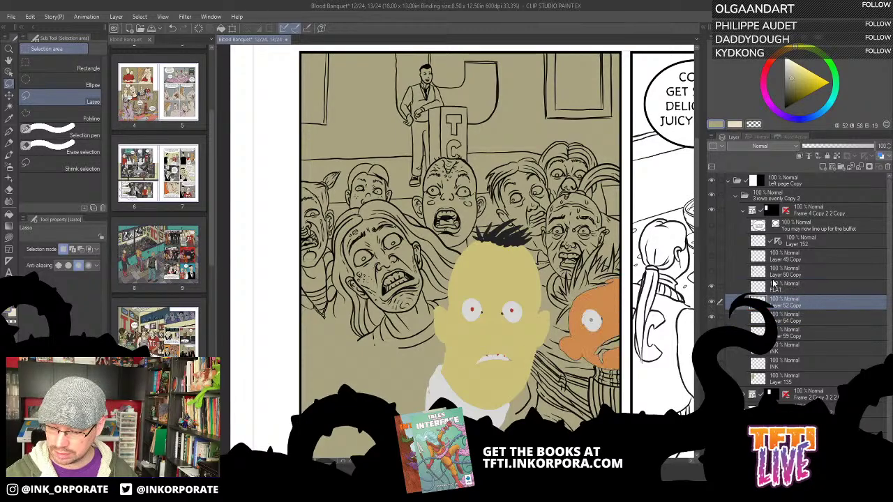
click(712, 274)
click(712, 276)
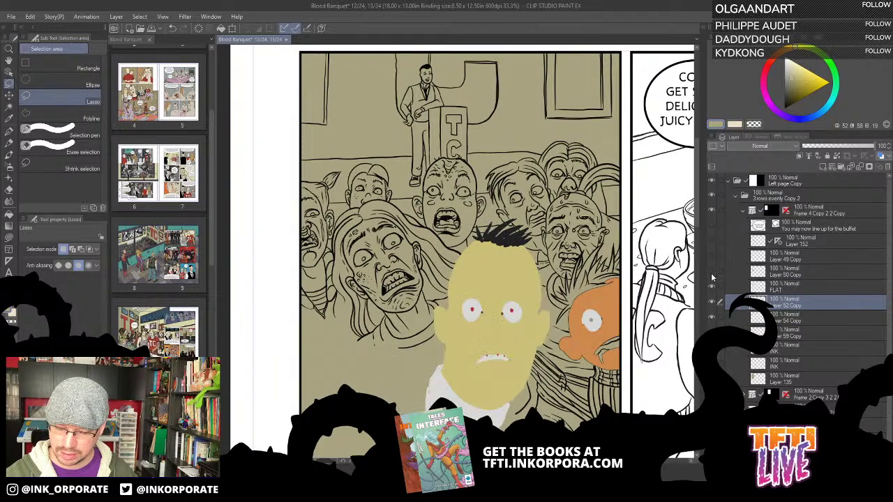
drag(788, 300, 787, 286)
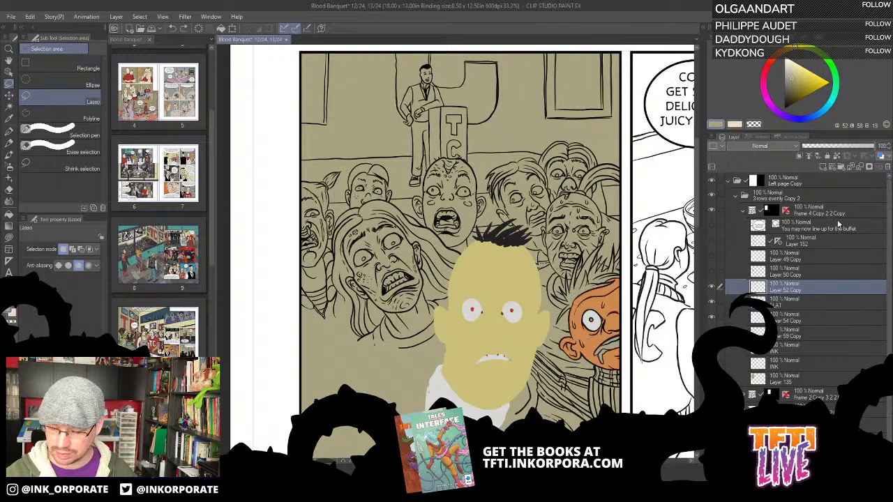
Show Layer 50 Copy and group it with Layer 52 Copy in a new layer folder, toggling the folder to check its contents
click(713, 274)
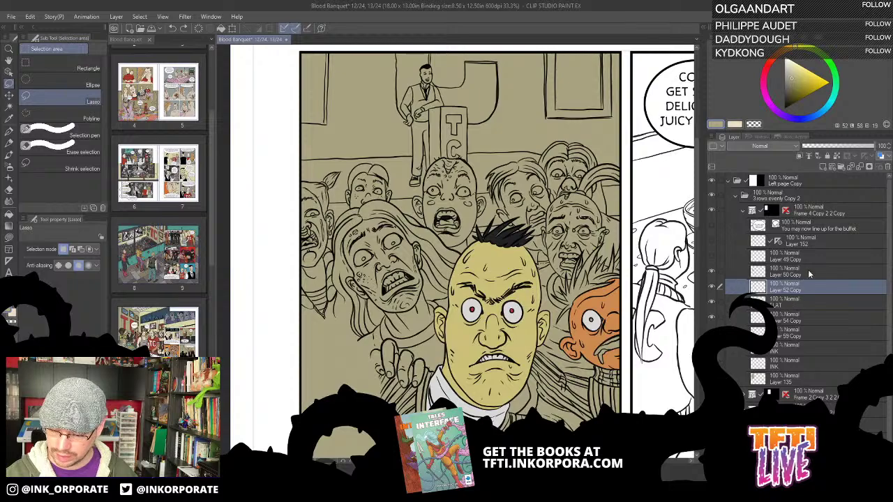
click(843, 168)
drag(796, 290, 797, 263)
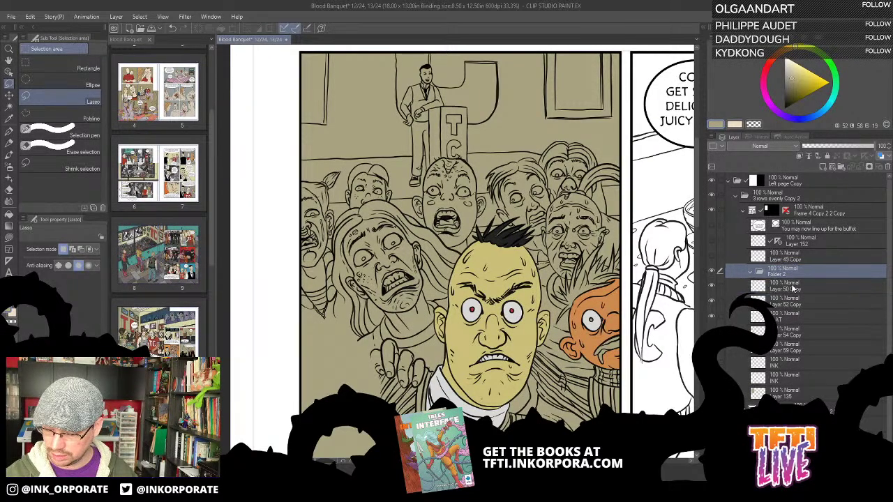
click(797, 292)
click(803, 300)
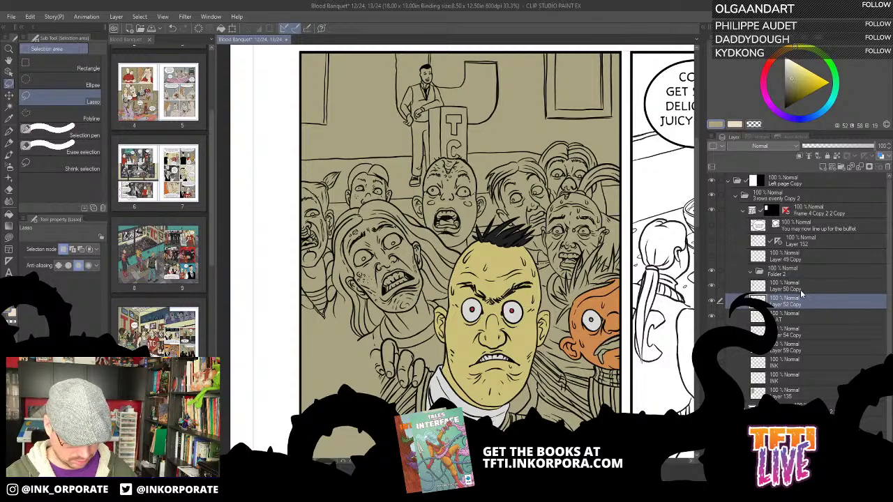
click(811, 287)
click(810, 300)
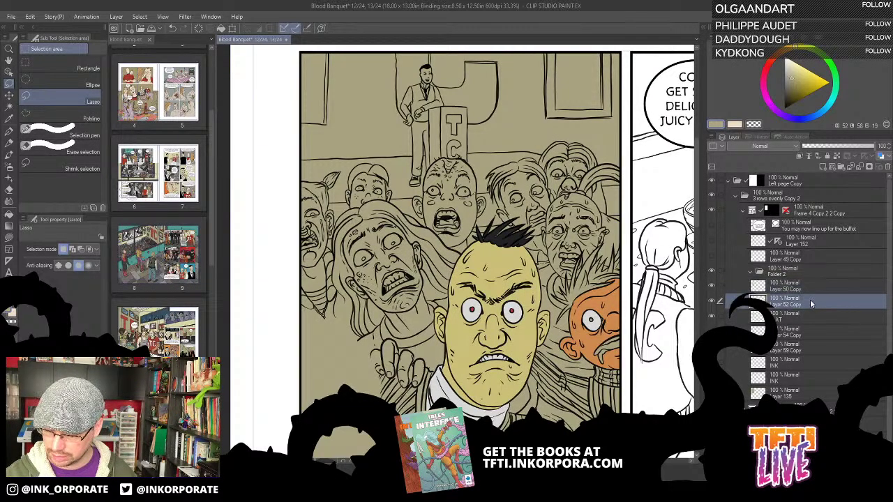
shift+click(809, 287)
drag(815, 286, 811, 273)
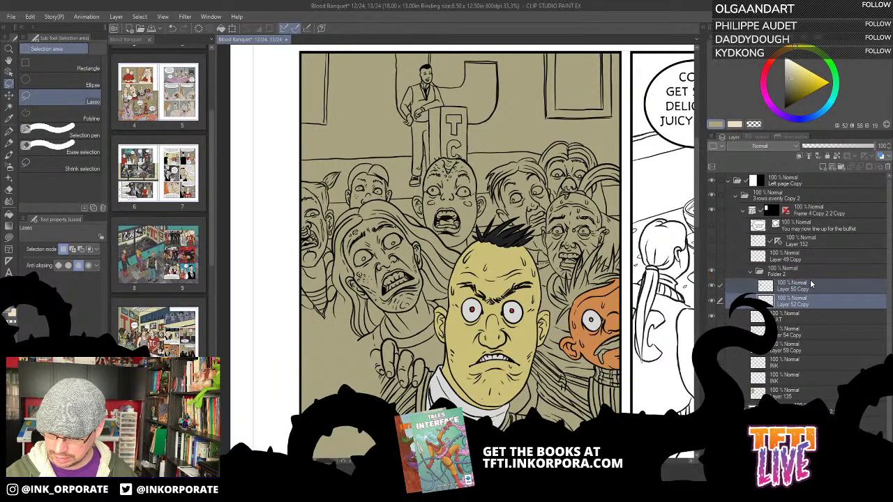
click(750, 273)
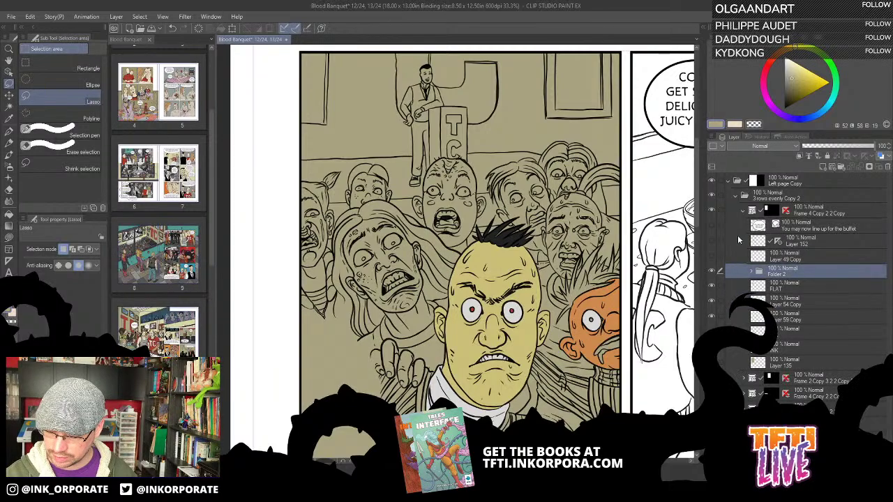
click(712, 273)
click(711, 274)
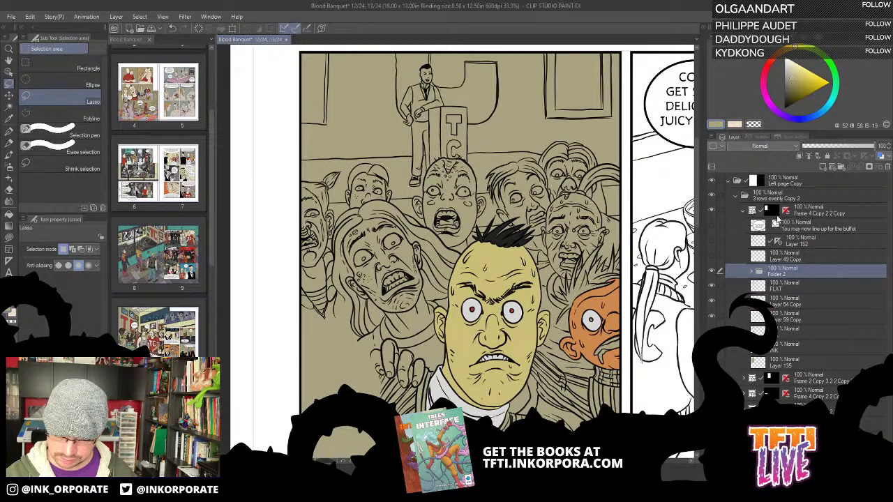
Show Layer 49 Copy, which holds the foreground zombie's lines, and make it the active layer
click(712, 257)
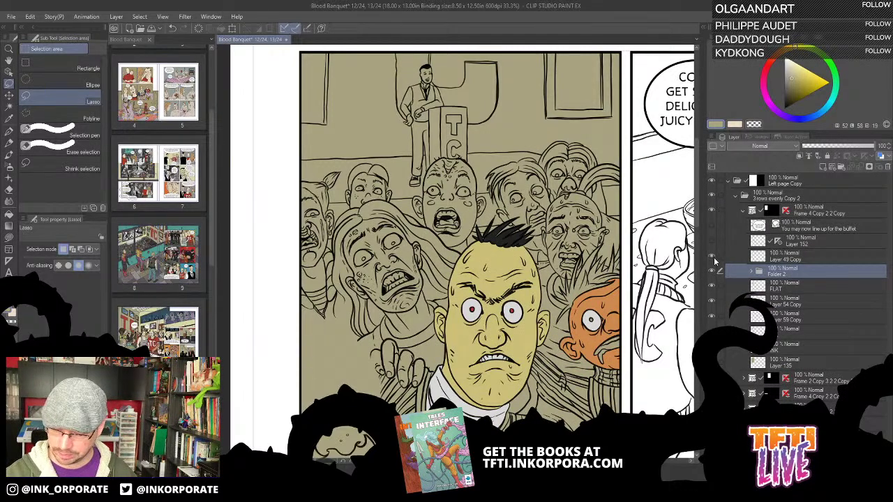
click(802, 256)
scroll(565, 336, down, 2)
drag(374, 349, 423, 230)
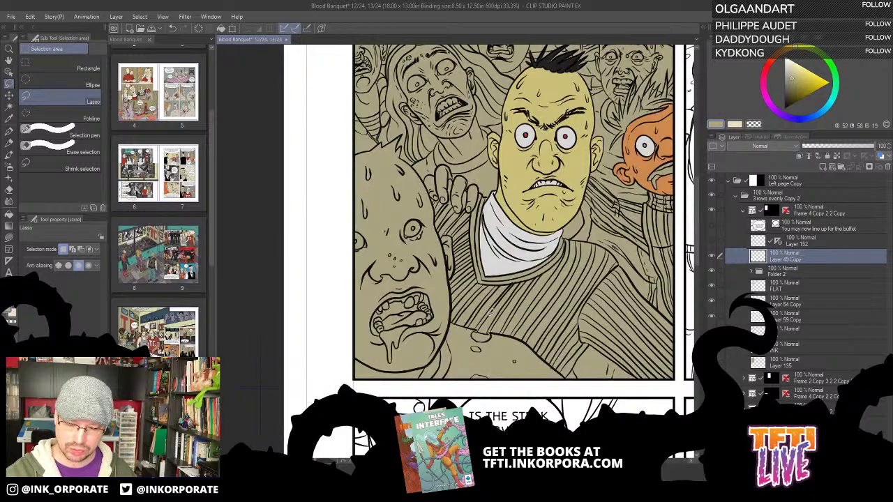
drag(538, 256, 535, 316)
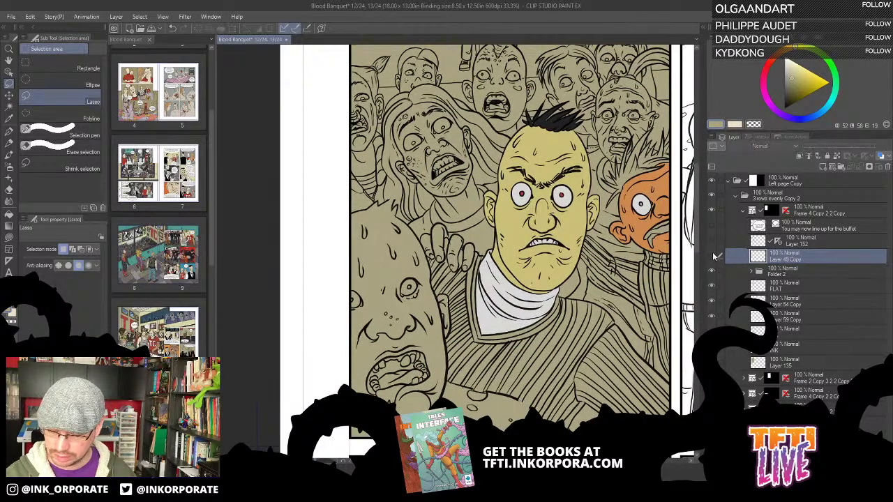
Toggle the visibility of Layer 152 and the FLAT layer to check what each one adds to the crowd panel
click(712, 242)
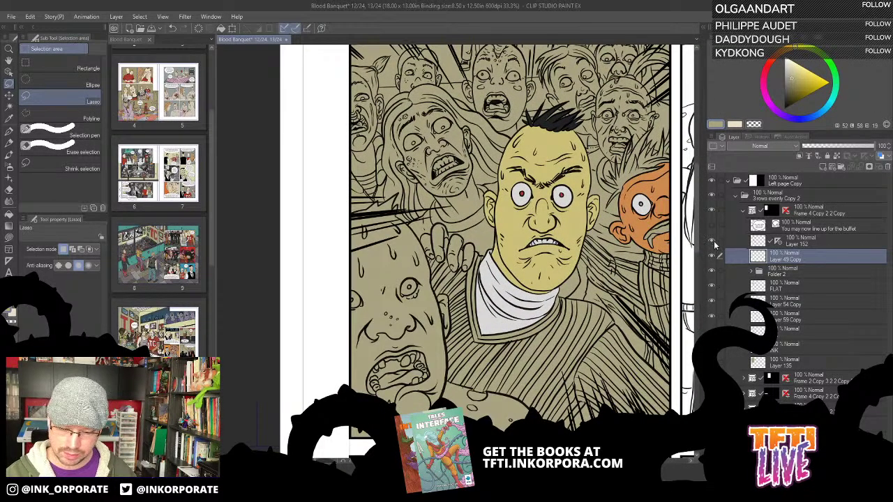
click(712, 241)
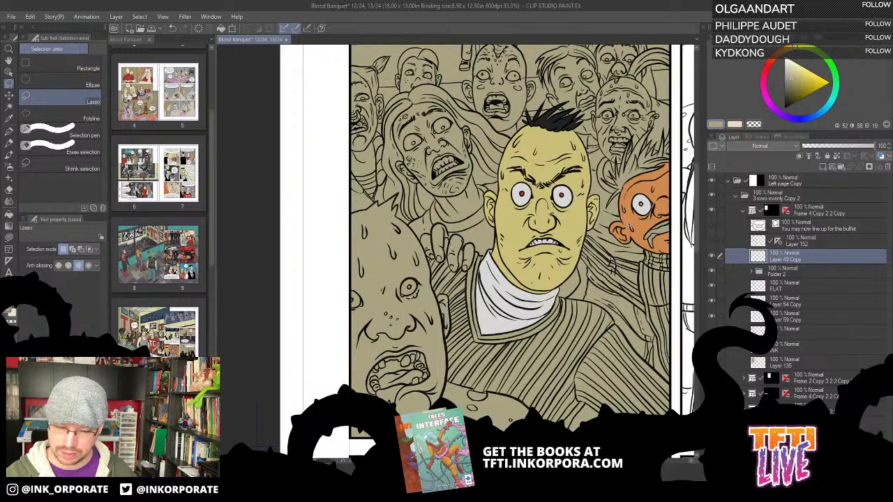
drag(613, 221, 604, 266)
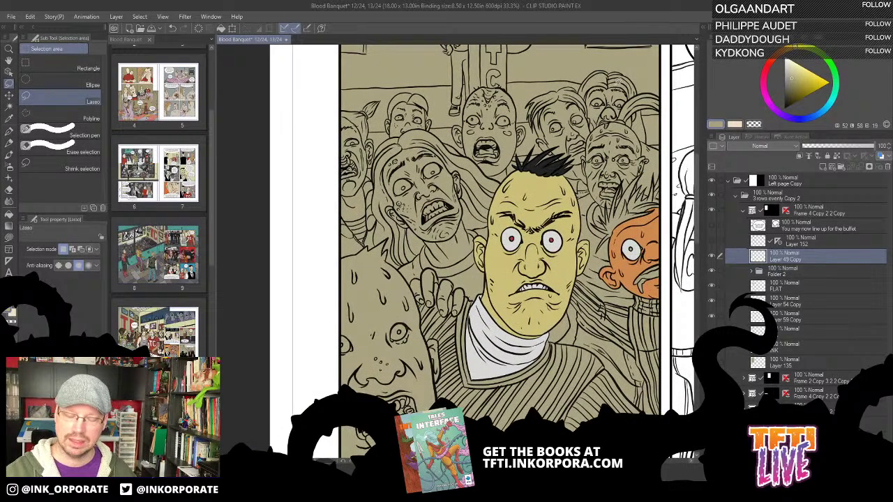
drag(551, 185, 525, 248)
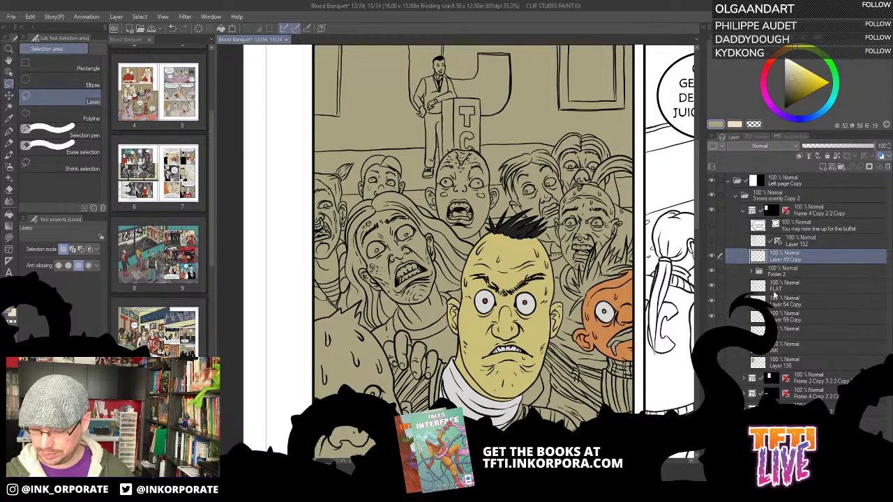
drag(630, 335, 607, 211)
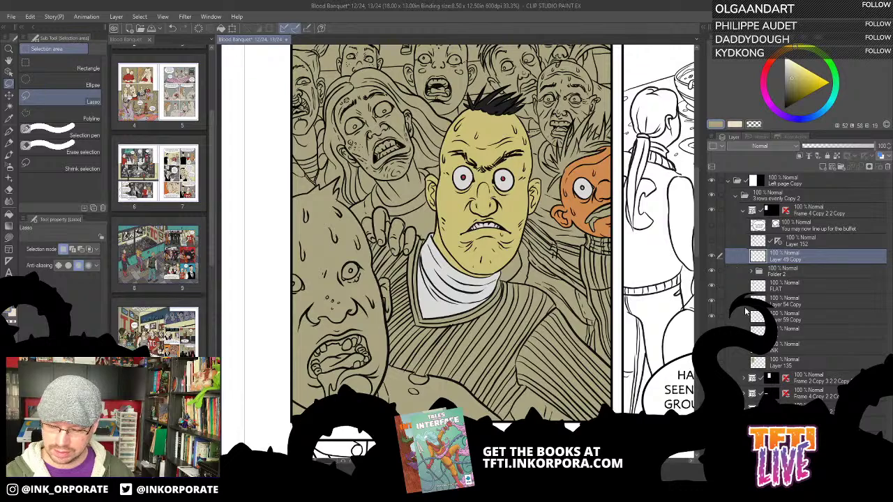
click(712, 286)
click(711, 286)
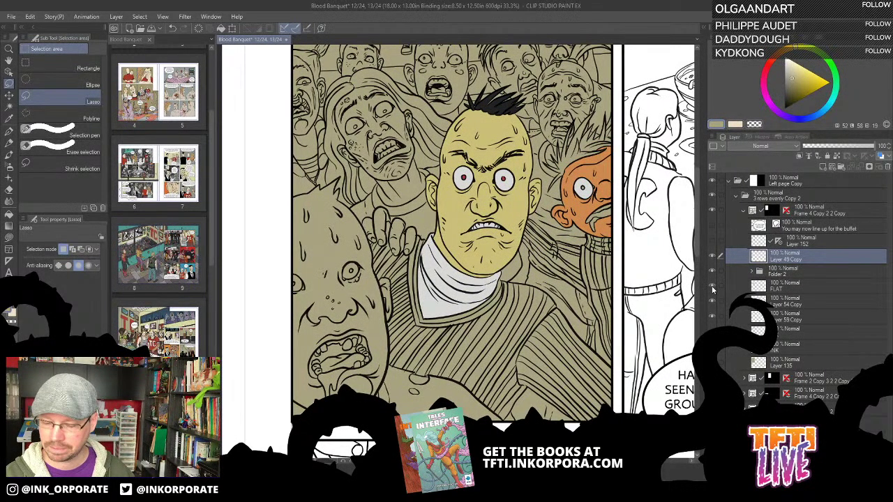
Toggle the FLAT layer's visibility to check its colours, and make it the active layer
click(711, 287)
click(712, 288)
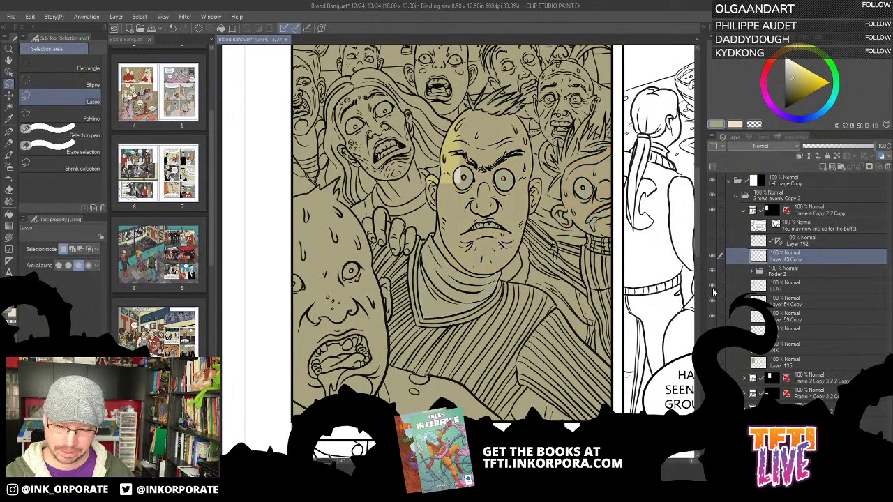
click(804, 286)
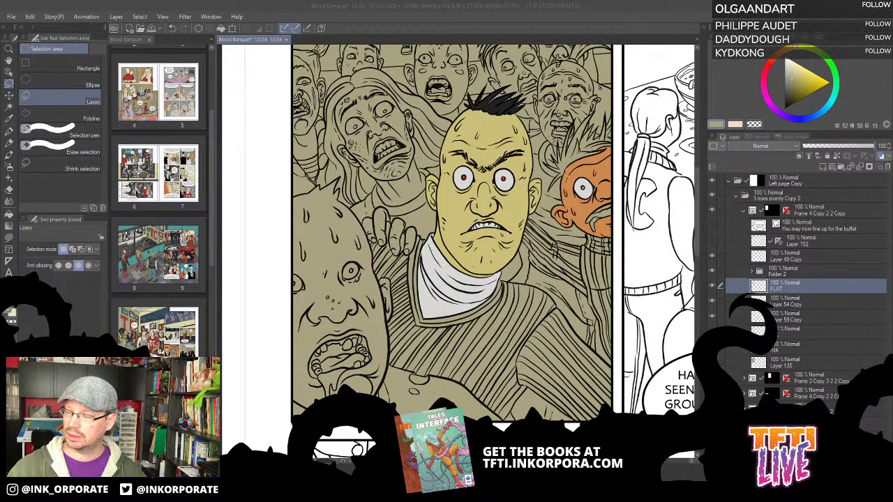
Place the Clip Studio Paint window beside the browser's Sesame Street reference and collapse the material, color and layer palettes to enlarge the canvas
drag(892, 77, 892, 21)
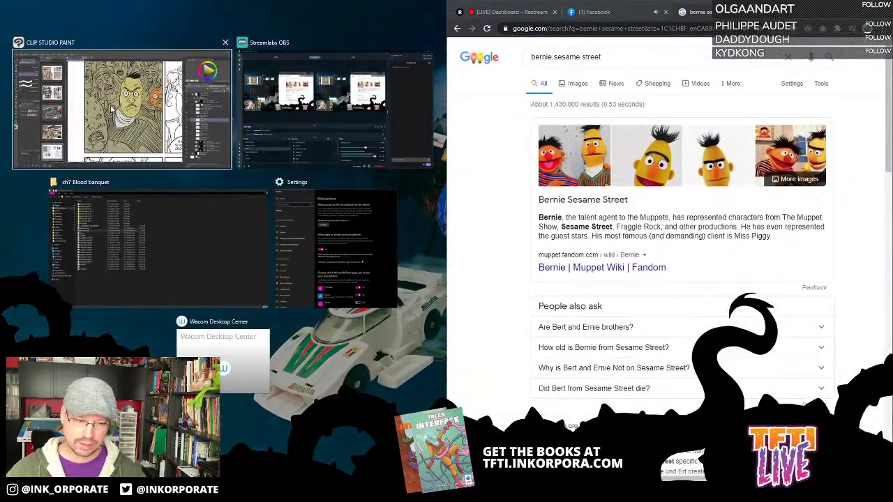
click(202, 119)
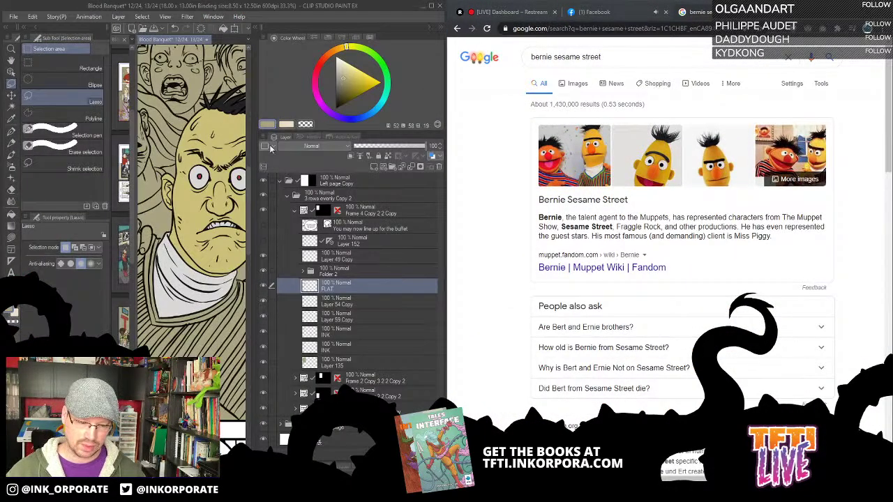
click(256, 35)
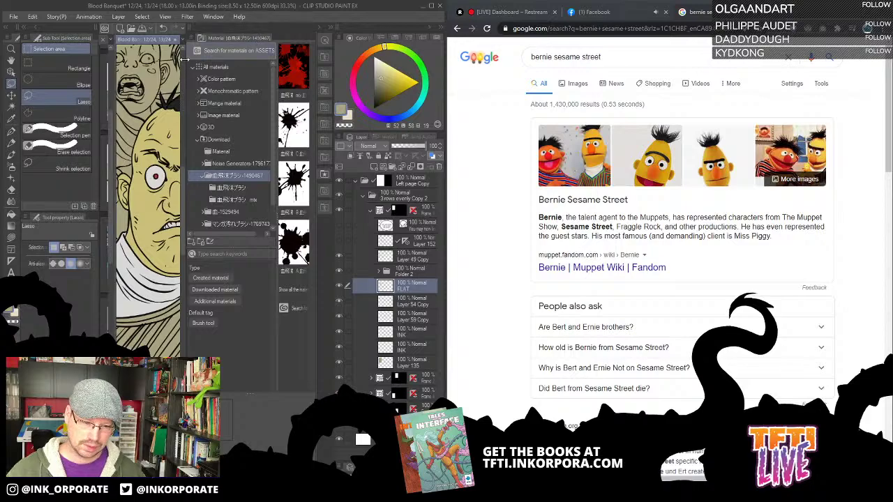
click(432, 27)
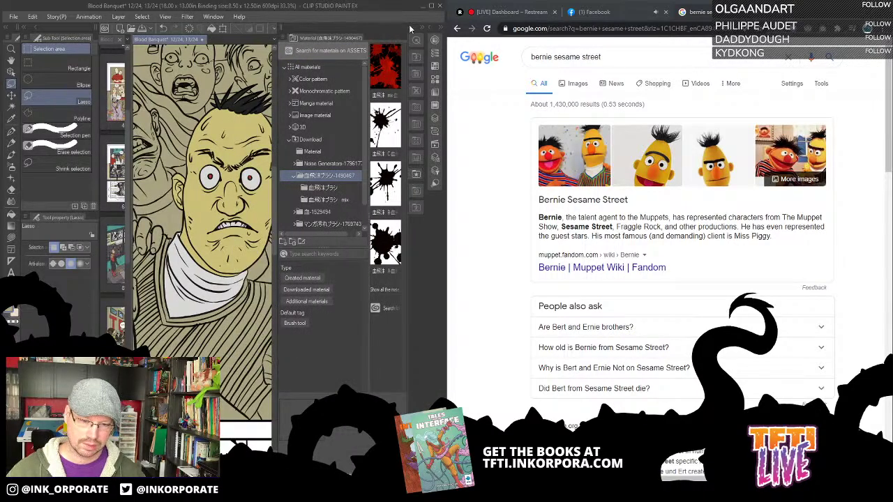
drag(279, 26, 326, 27)
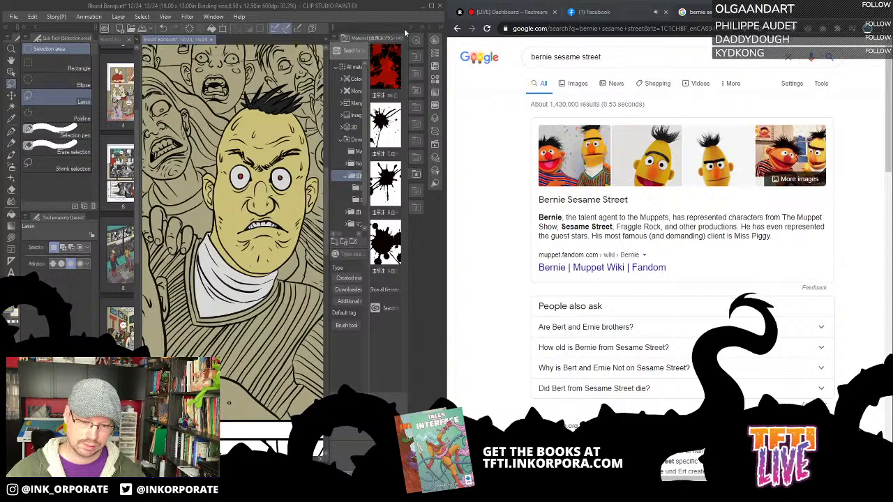
click(411, 28)
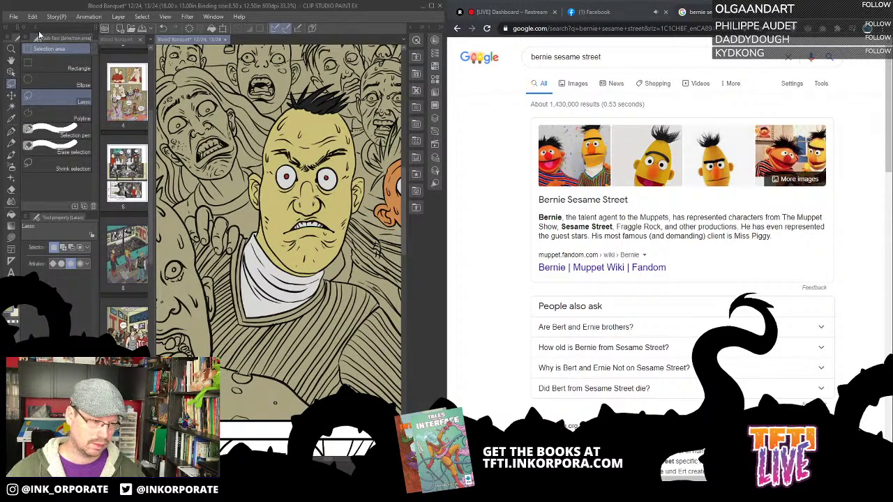
Merge the page overview into the canvas's tab group and bring pages 12 and 13 back to the front
click(130, 41)
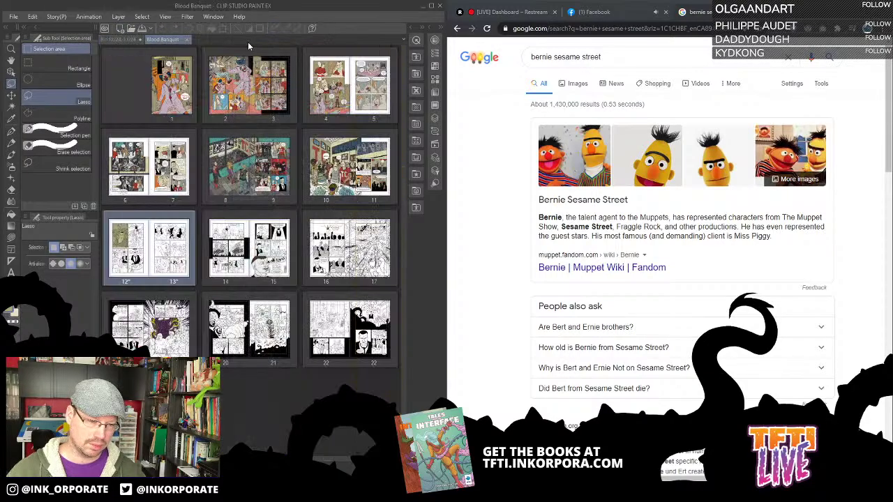
click(129, 41)
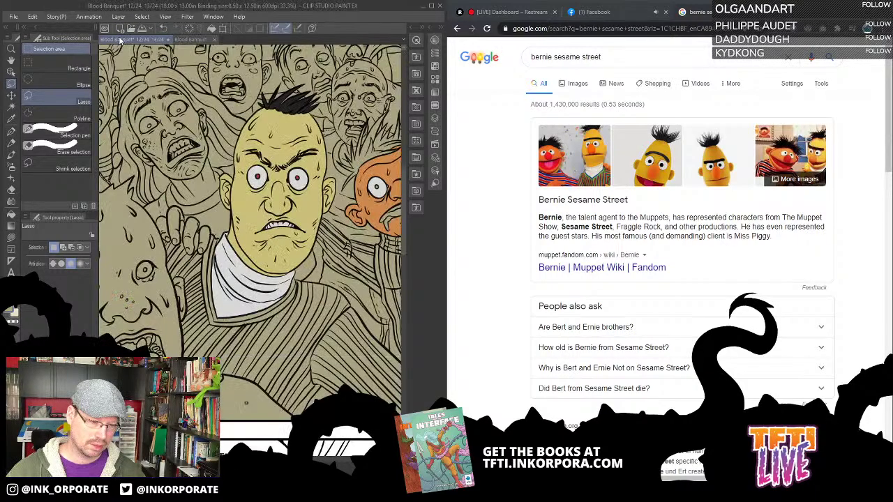
Try filling the yellow-faced character's nose with the Fill tool set to refer to other layers, and undo it
click(12, 214)
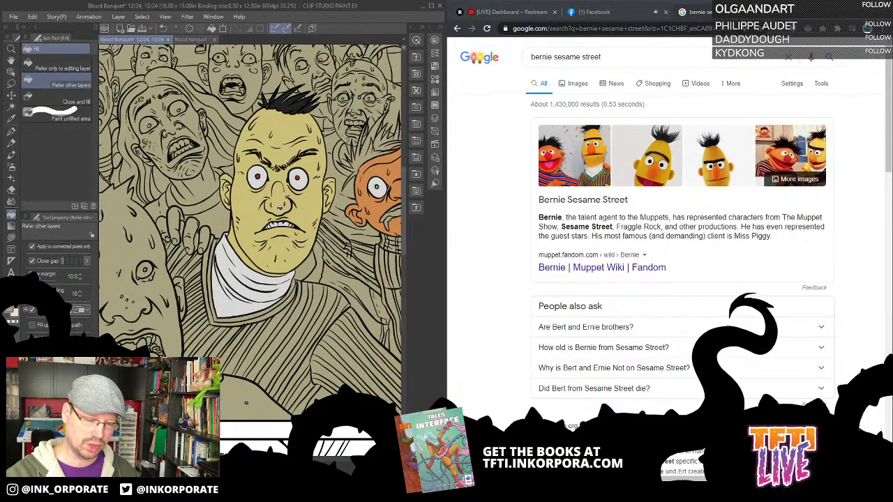
click(281, 208)
key(ctrl+z)
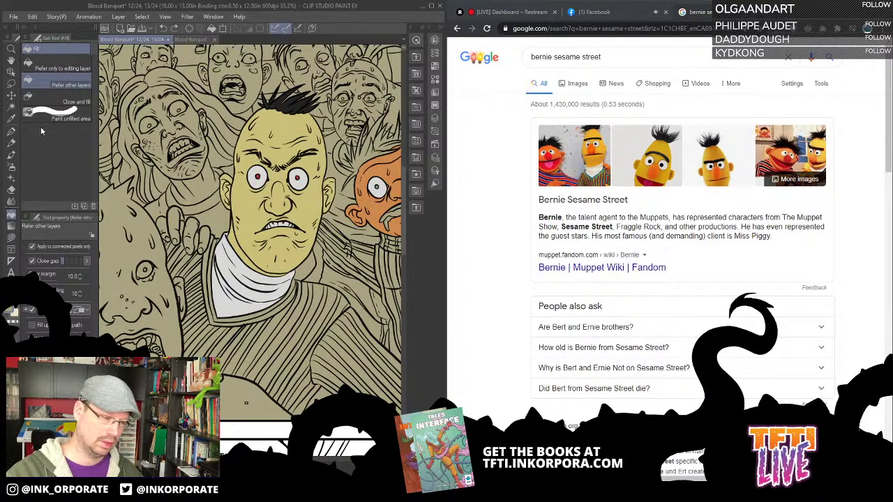
click(13, 309)
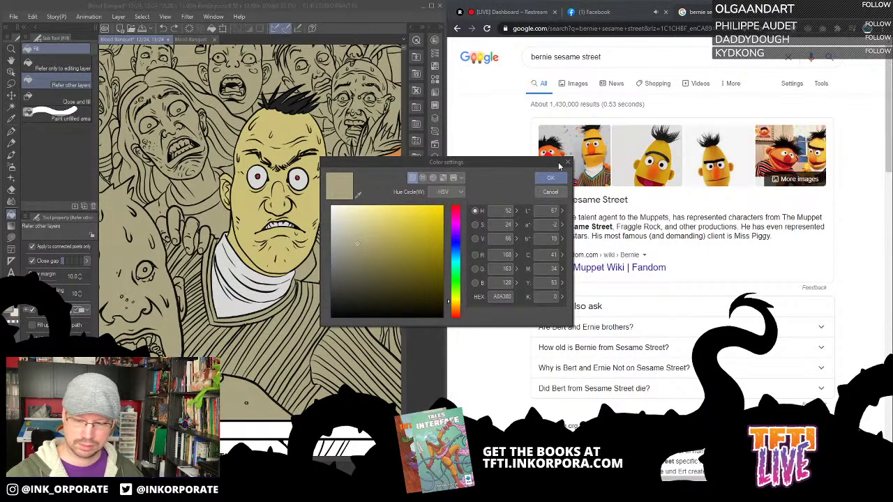
click(554, 192)
Expand the color and layer palettes again and widen the painting window while keeping part of the reference browser visible
click(439, 28)
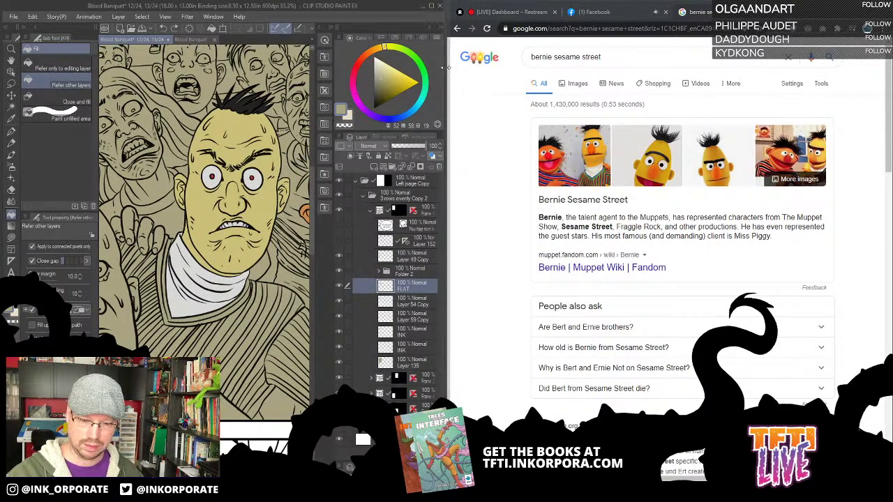
drag(445, 65, 689, 150)
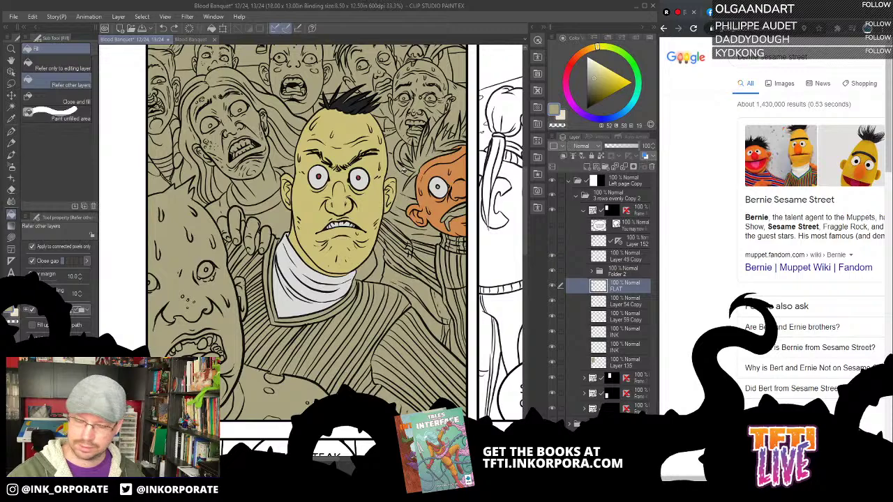
Colour the yellow-faced character's nose orange with Lasso fill, basing the colour on the neighbouring character's skin
click(17, 263)
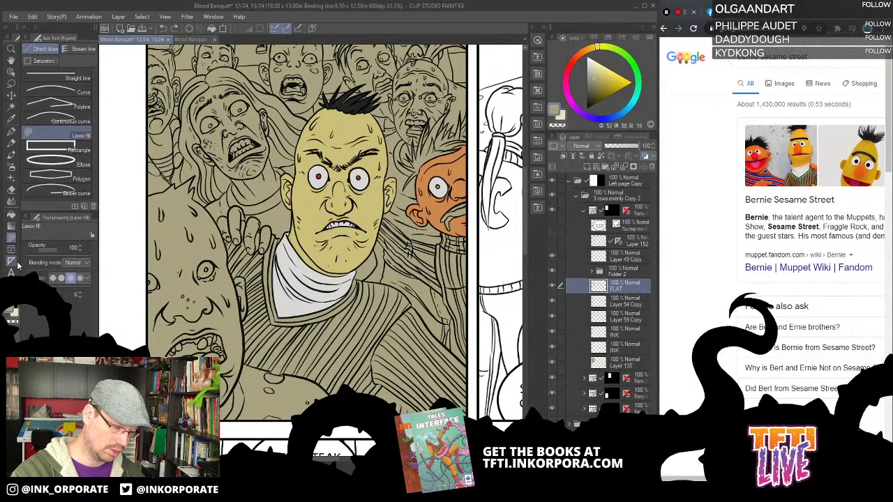
key(ctrl+plus)
key(ctrl+plus)
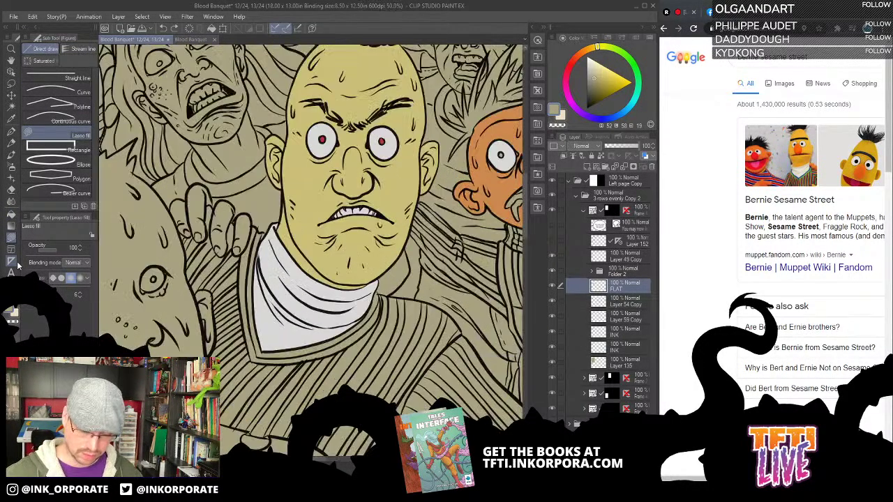
mouse_move(447, 151)
mouse_down()
mouse_move(436, 164)
mouse_move(376, 175)
mouse_up()
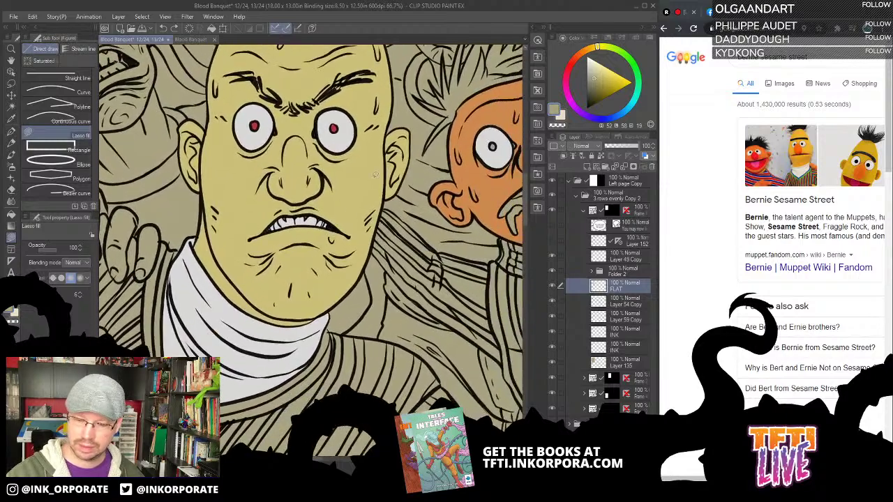
click(577, 56)
drag(600, 79, 608, 78)
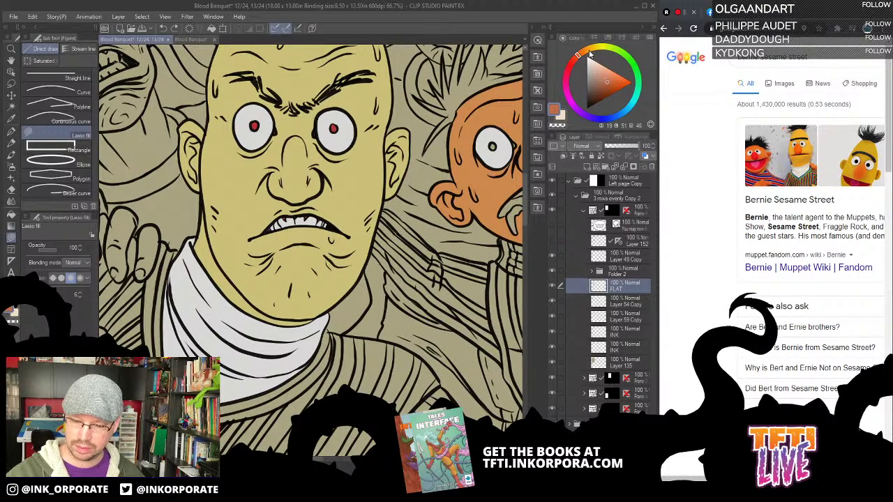
alt+click(492, 180)
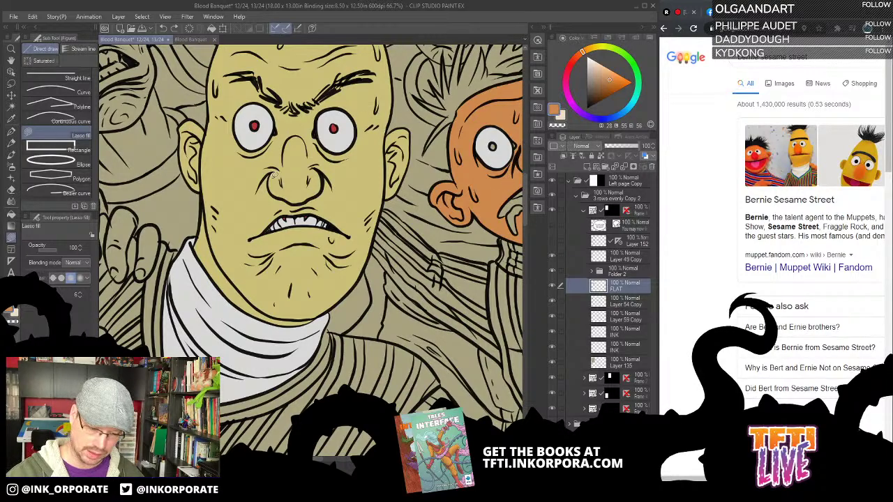
mouse_move(271, 194)
mouse_down()
mouse_move(284, 144)
mouse_move(303, 131)
mouse_move(324, 183)
mouse_move(318, 197)
mouse_move(283, 198)
mouse_move(273, 185)
mouse_up()
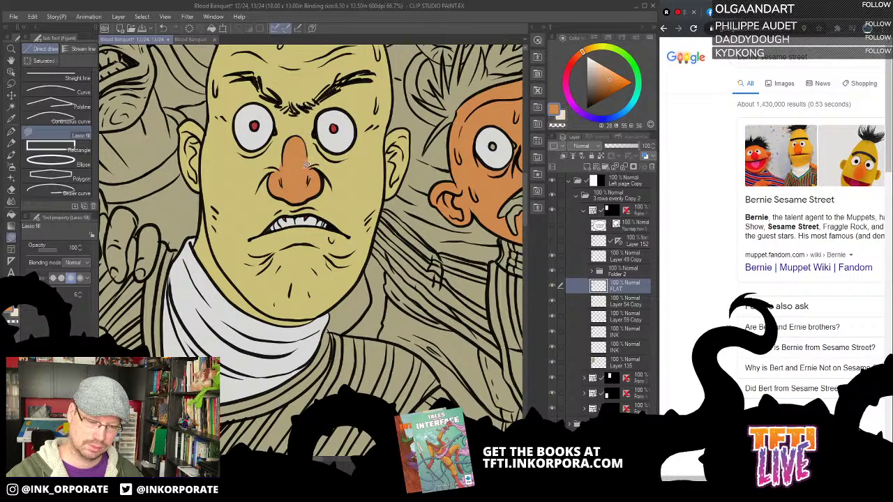
Colour the orange-faced character's nose with Lasso fill, using the red sampled from the yellow-faced character's pupil
drag(419, 270, 351, 296)
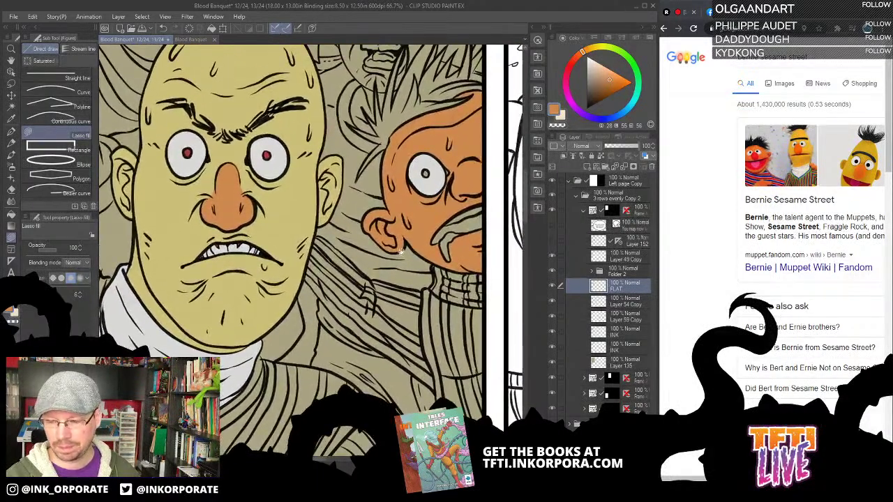
click(570, 67)
alt+click(267, 154)
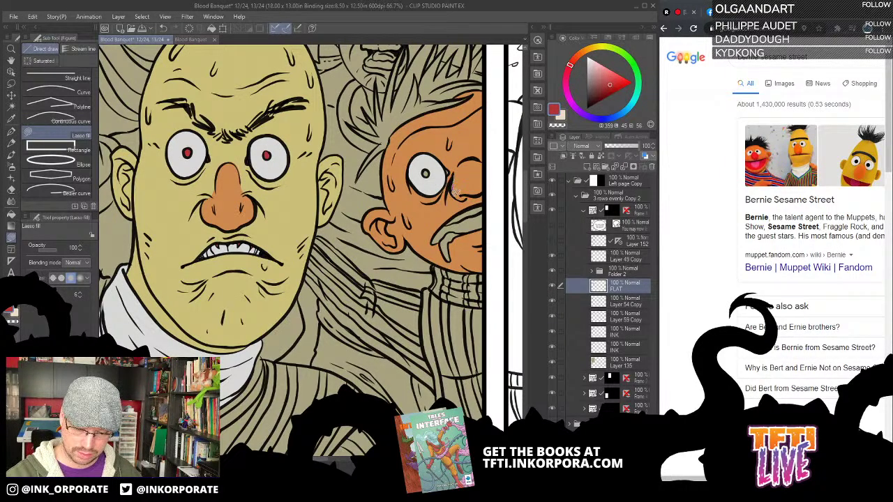
mouse_move(455, 192)
mouse_down()
mouse_move(479, 178)
mouse_move(452, 185)
mouse_move(460, 197)
mouse_move(473, 195)
mouse_move(490, 176)
mouse_move(479, 156)
mouse_move(454, 179)
mouse_up()
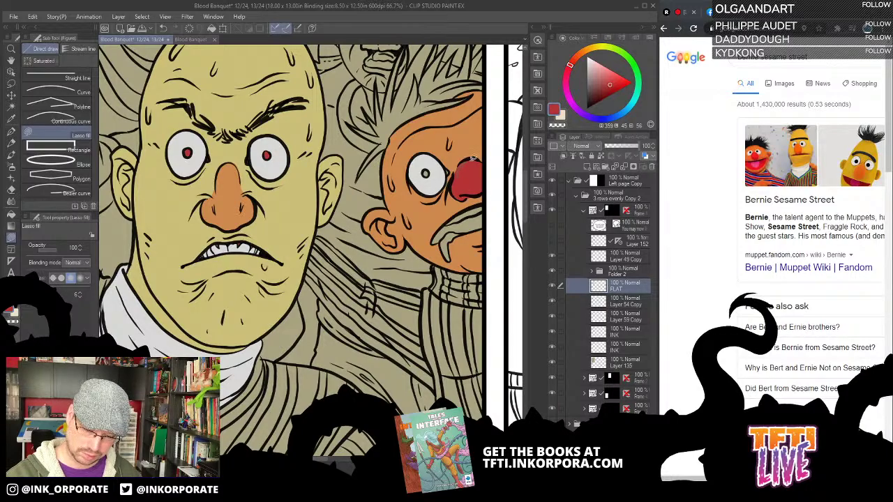
Fill the inside of the orange-faced character's mouth with a dark red using Lasso fill
drag(492, 162, 510, 137)
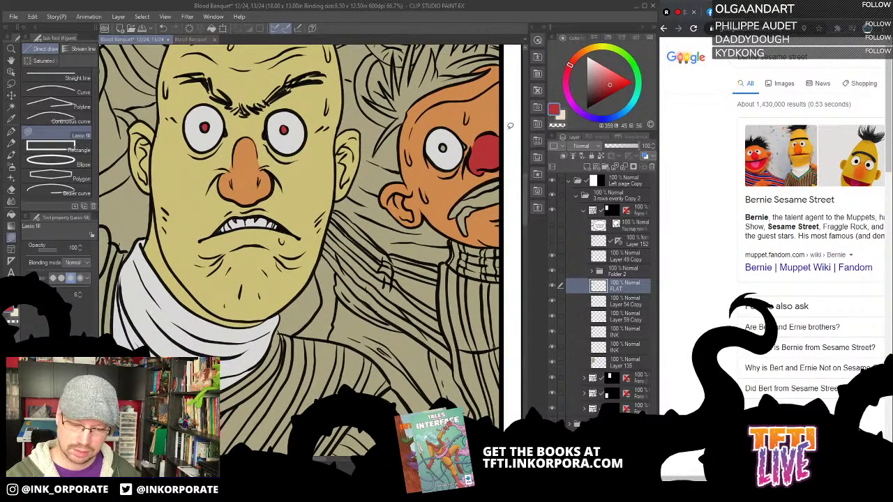
click(598, 92)
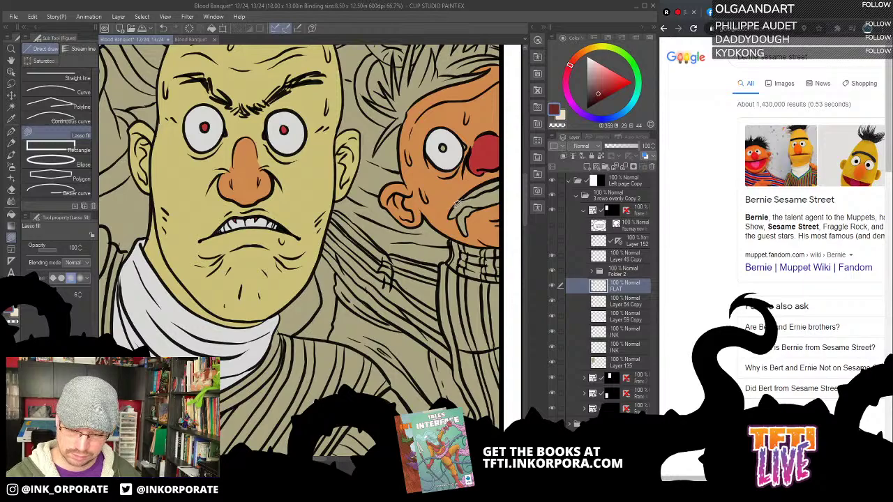
mouse_move(468, 206)
mouse_down()
mouse_move(503, 196)
mouse_move(509, 182)
mouse_move(466, 205)
mouse_up()
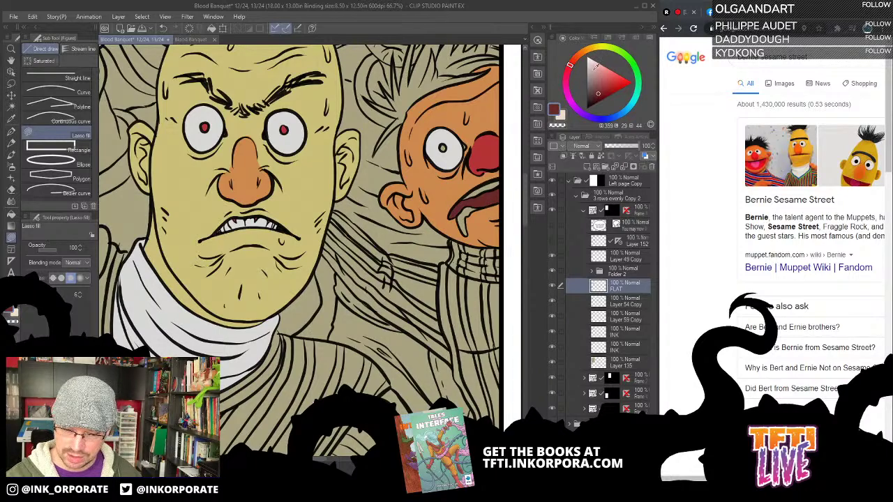
Fill the orange-faced character's teeth with a pale cream and colour the pupil with the red sampled from the nose
drag(592, 73, 594, 66)
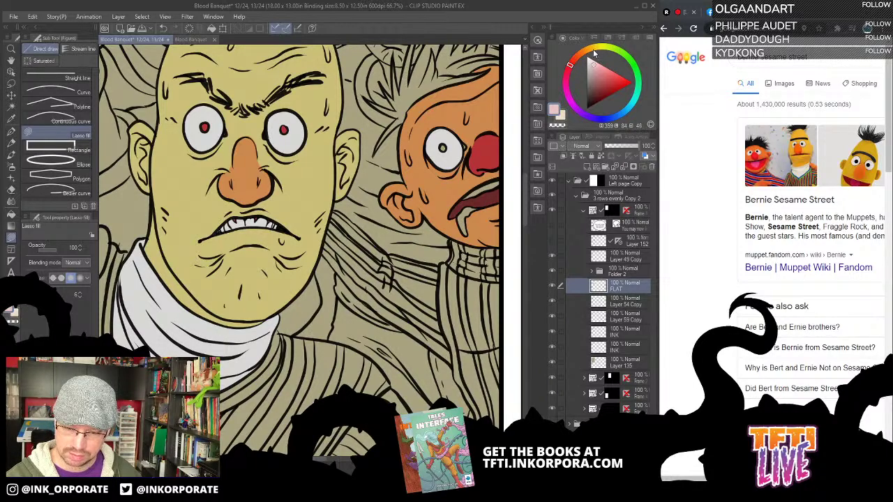
click(595, 47)
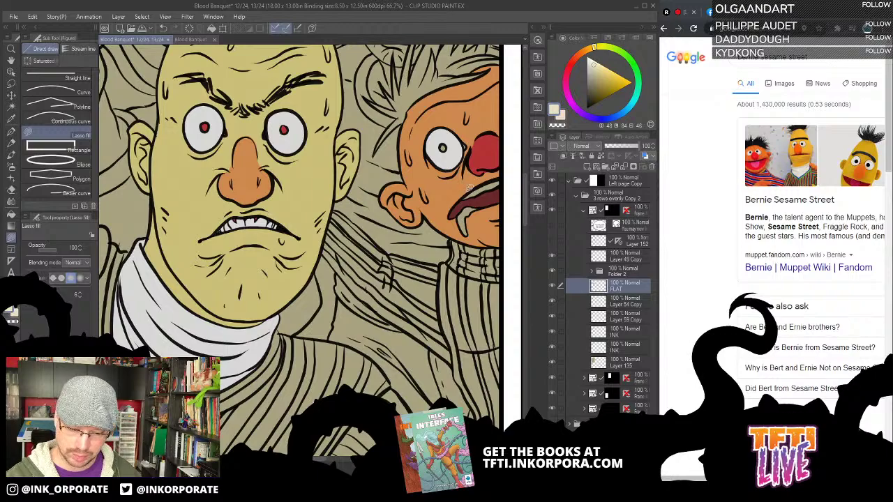
mouse_move(464, 196)
mouse_down()
mouse_move(508, 177)
mouse_move(464, 197)
mouse_move(484, 197)
mouse_move(480, 242)
mouse_move(472, 204)
mouse_move(469, 260)
mouse_up()
alt+click(476, 215)
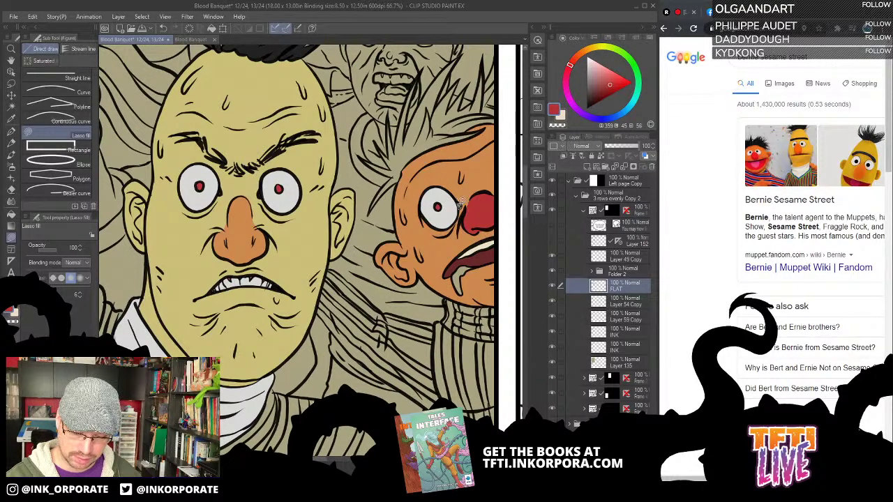
Fill the main areas of the orange-faced character's hair with near-black using the Fill tool referring to other layers
scroll(447, 268, up, 2)
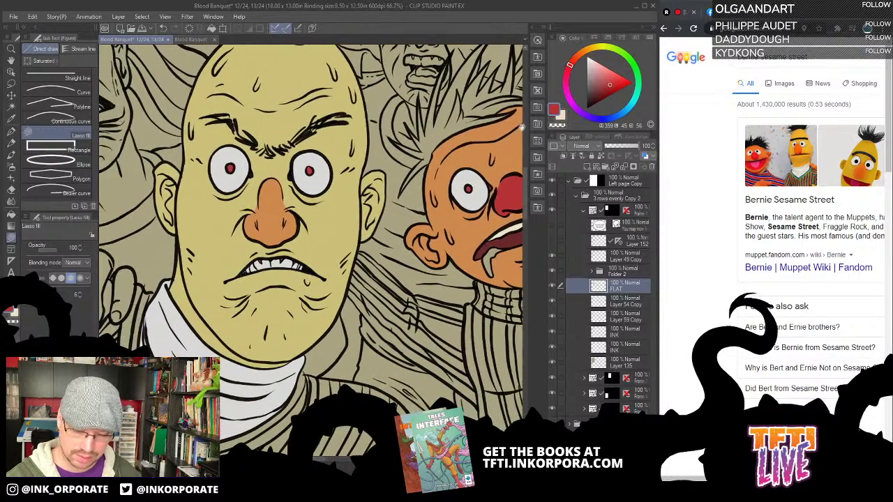
key(g)
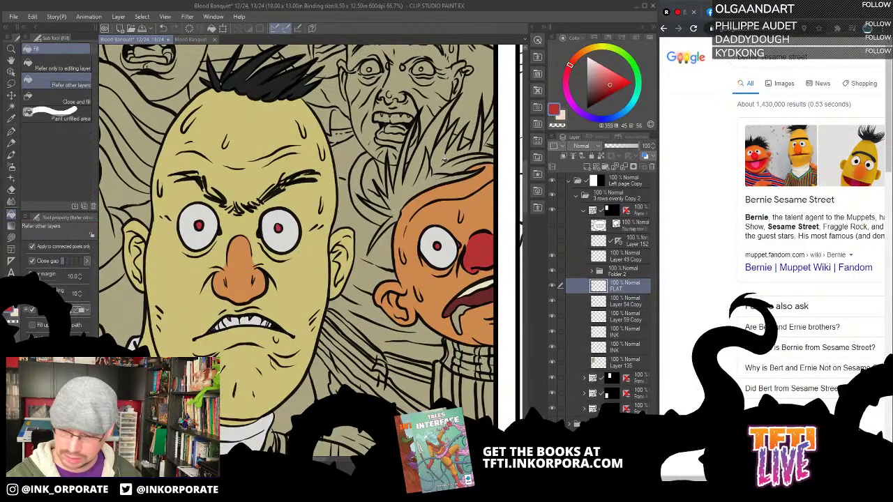
click(424, 204)
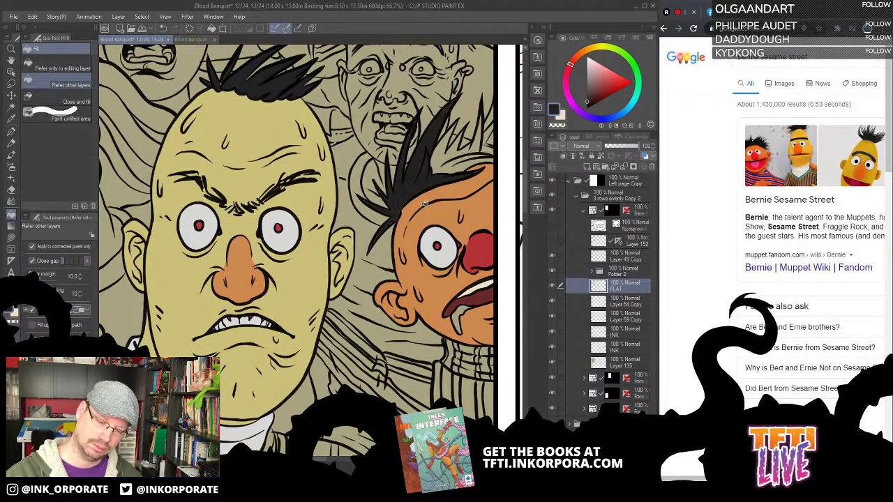
click(460, 165)
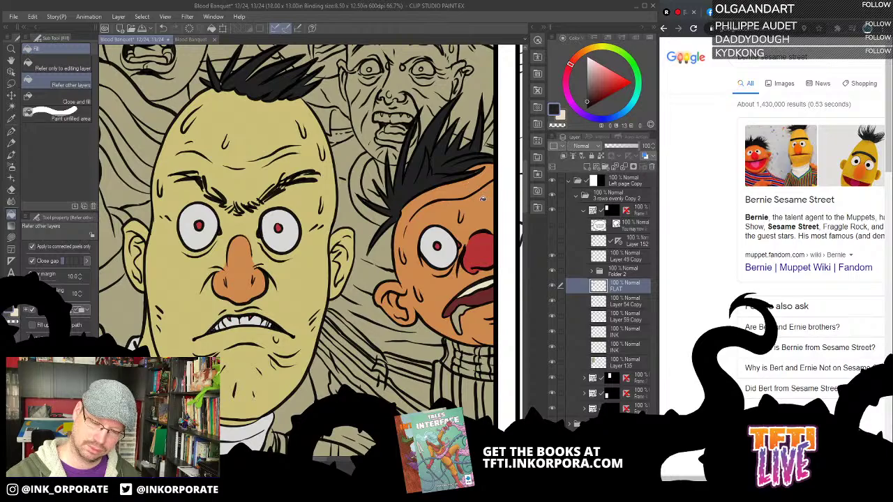
Cover the unfilled tips and gaps of the orange-faced character's hair spikes with the same near-black using Lasso fill
scroll(480, 200, up, 4)
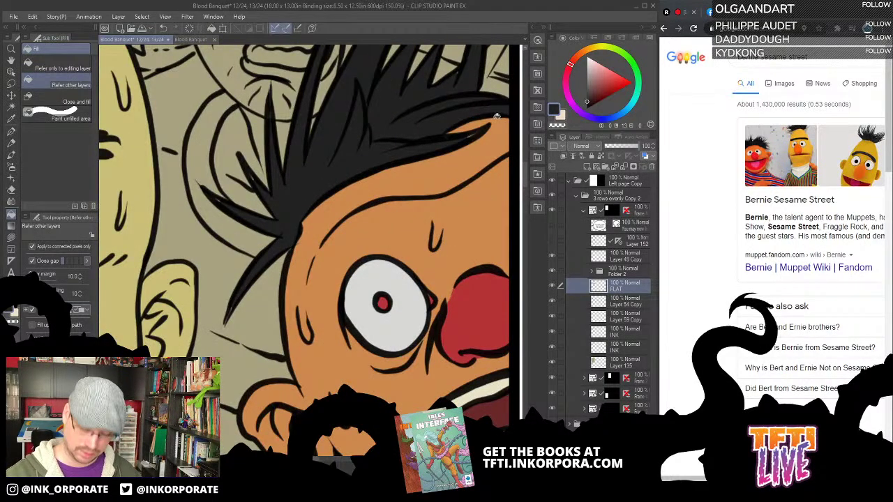
key(u)
drag(463, 166, 453, 310)
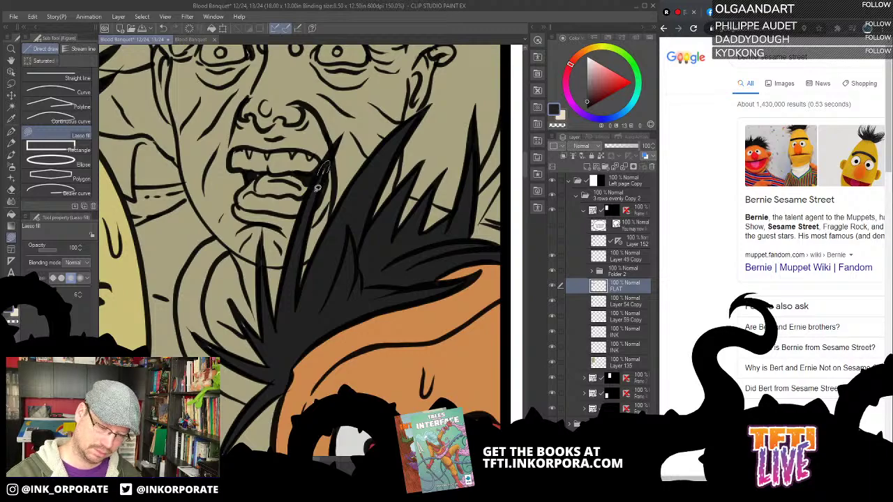
drag(294, 316, 391, 156)
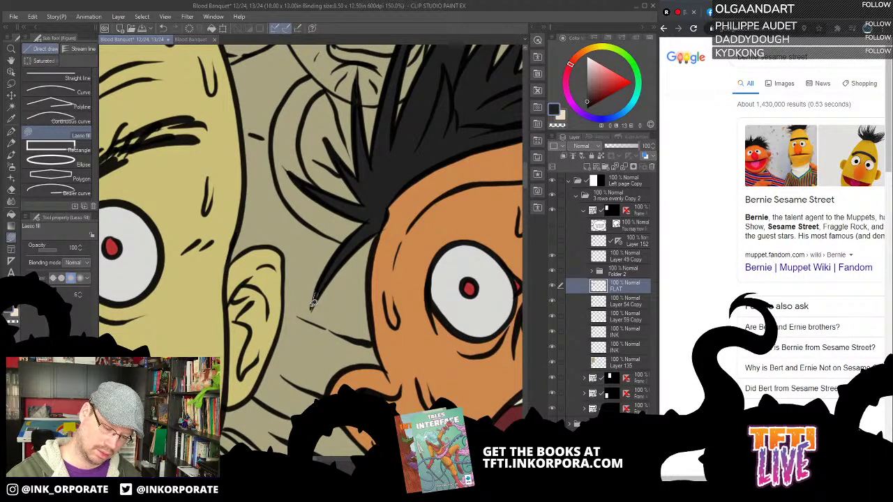
scroll(343, 256, down, 4)
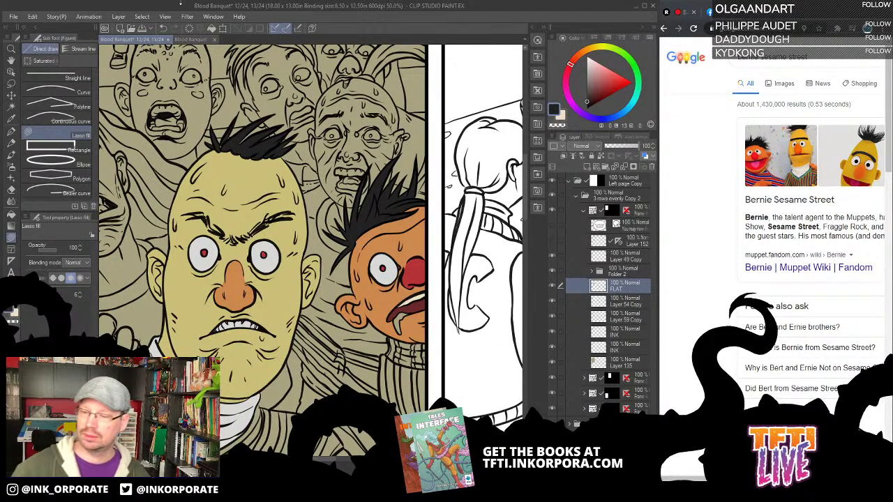
Fill the inner collar band of the yellow-faced character's sweater with dark navy blue, undoing a first trial in a lighter blue
key(alt+Tab)
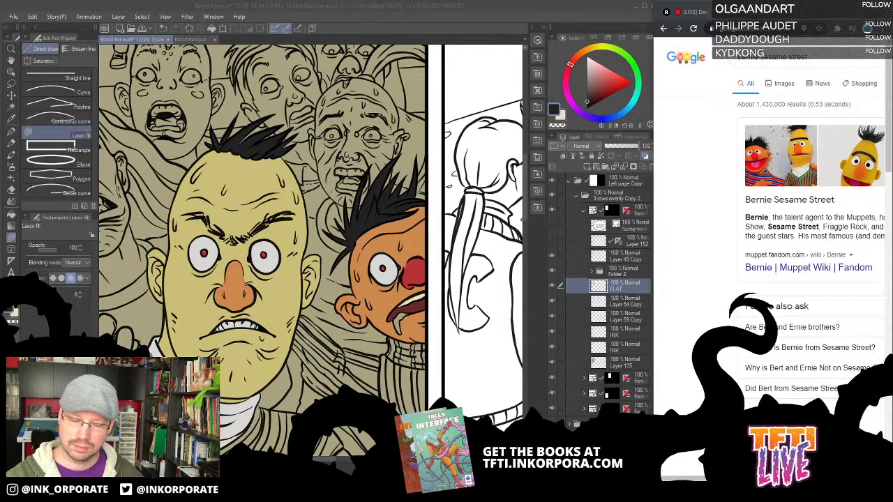
click(355, 19)
drag(346, 245, 464, 85)
drag(431, 298, 476, 208)
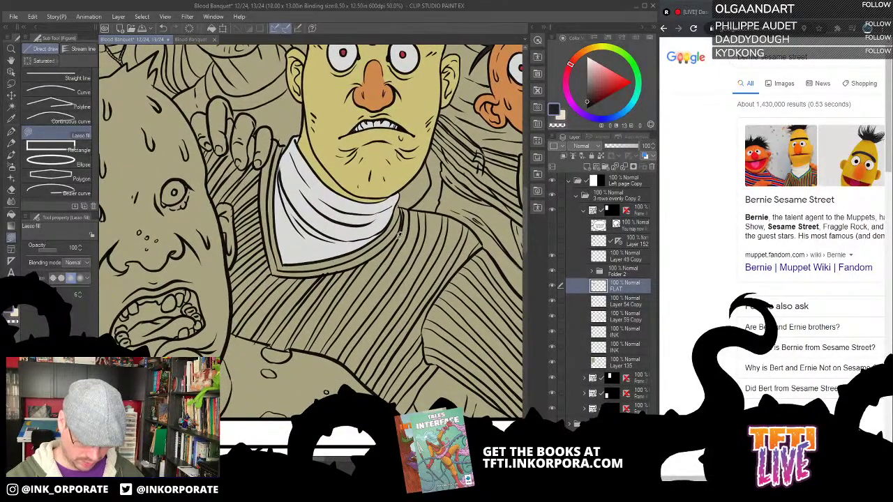
key(g)
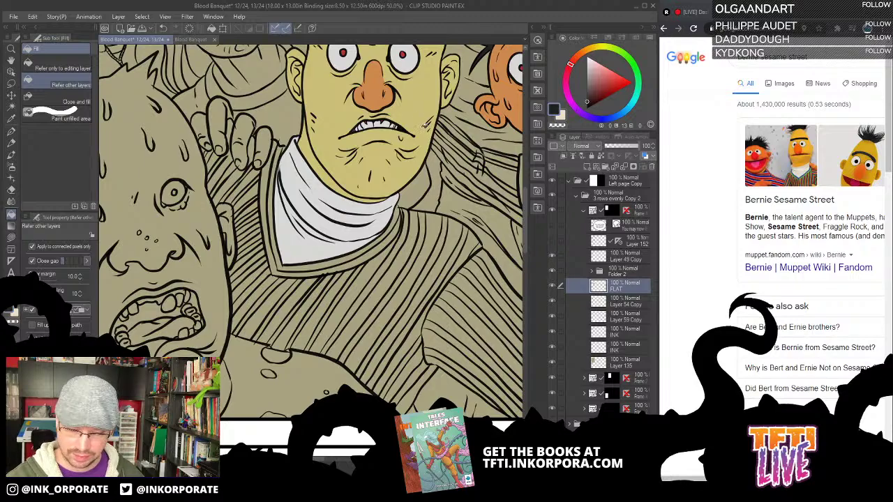
alt+click(406, 53)
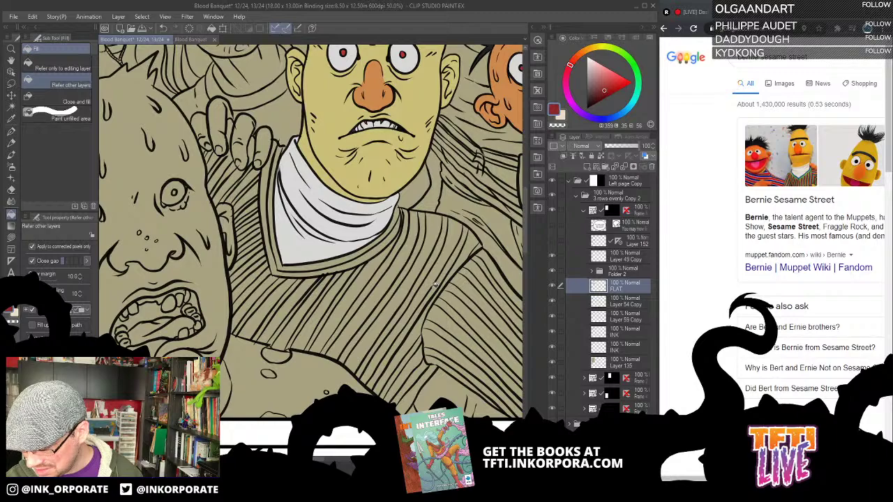
click(604, 121)
click(603, 85)
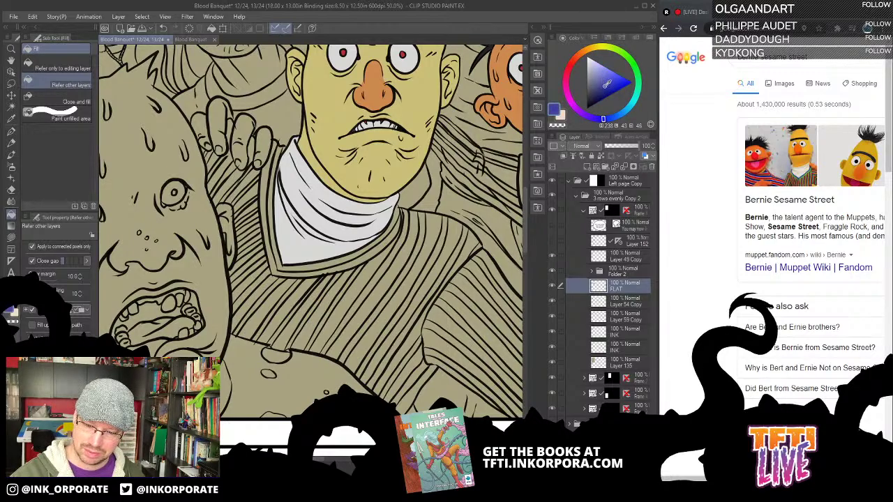
click(595, 89)
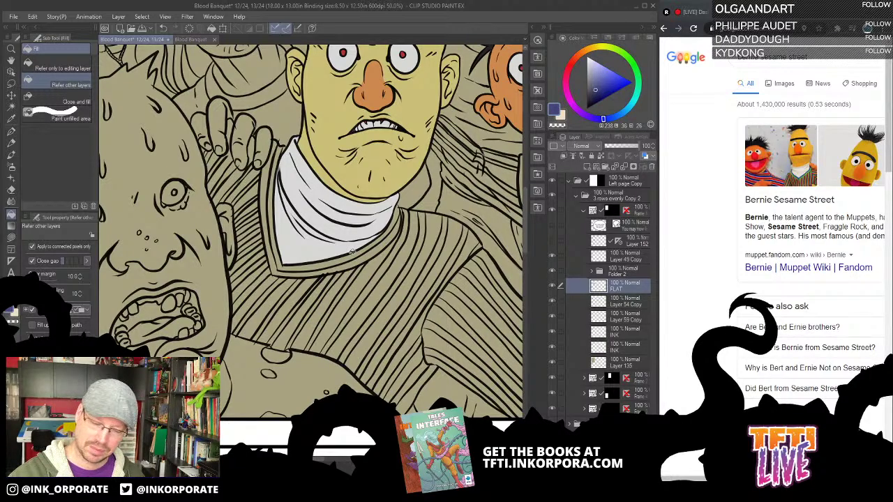
click(356, 255)
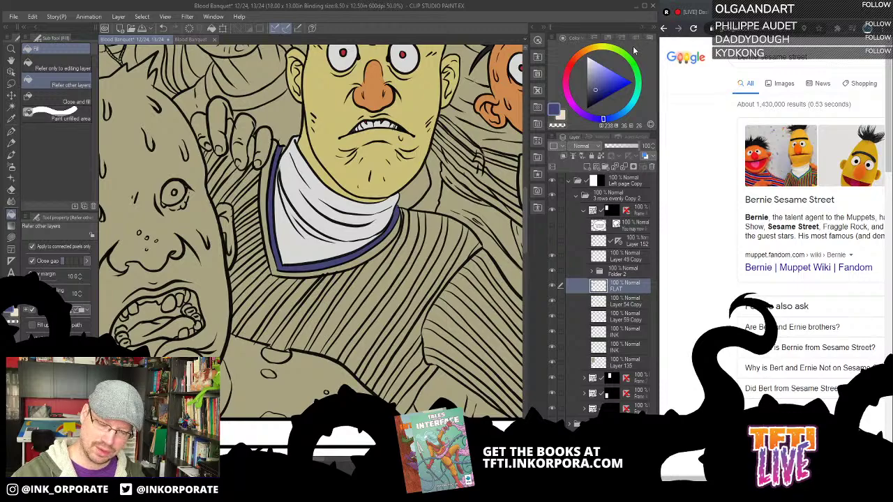
key(ctrl+z)
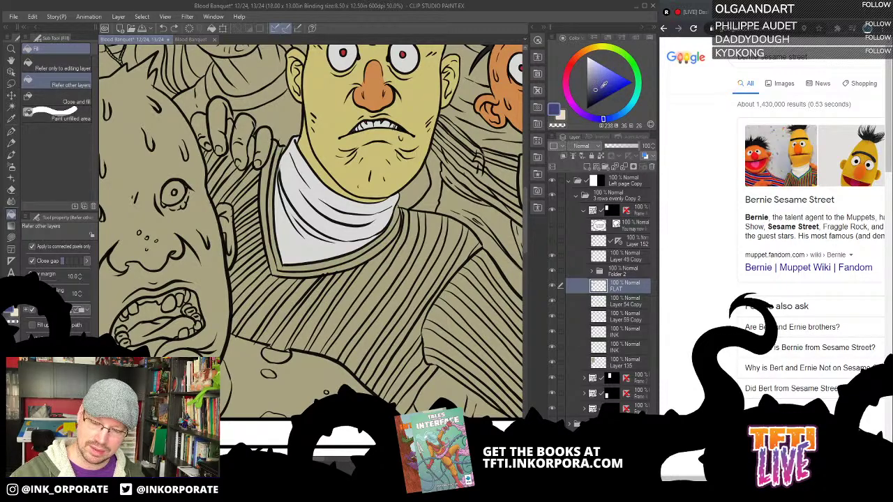
click(593, 85)
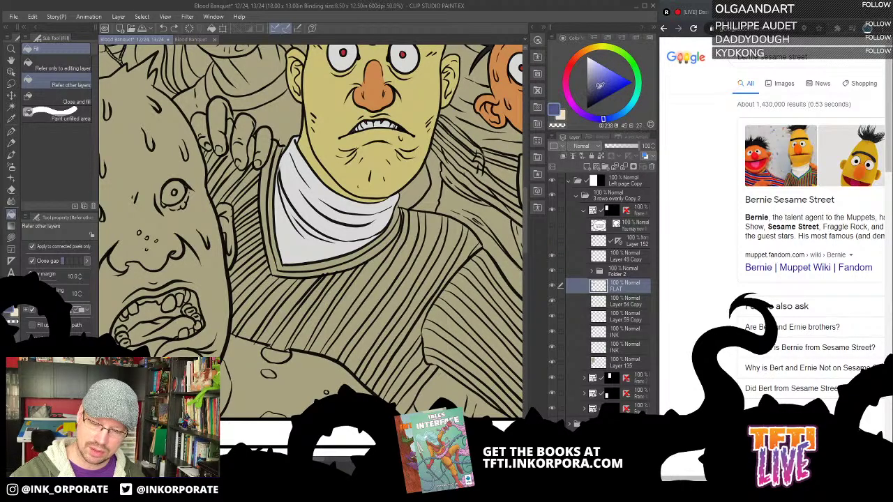
drag(599, 86, 598, 92)
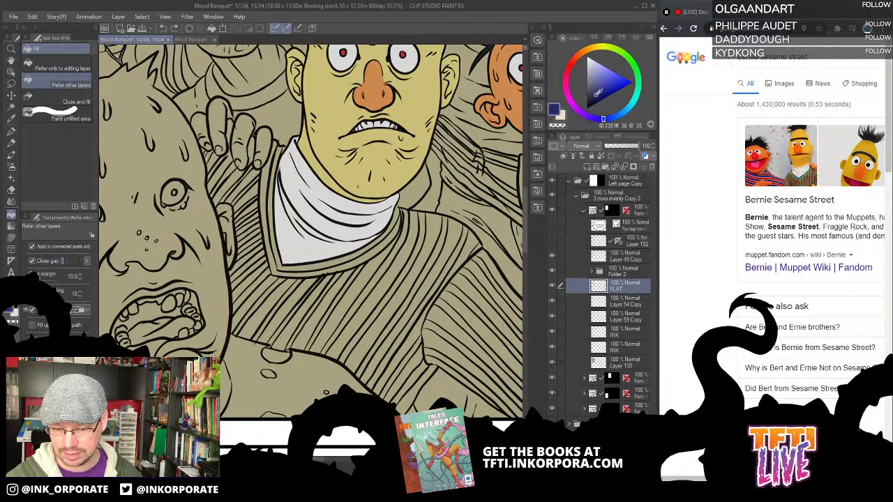
drag(403, 228, 455, 232)
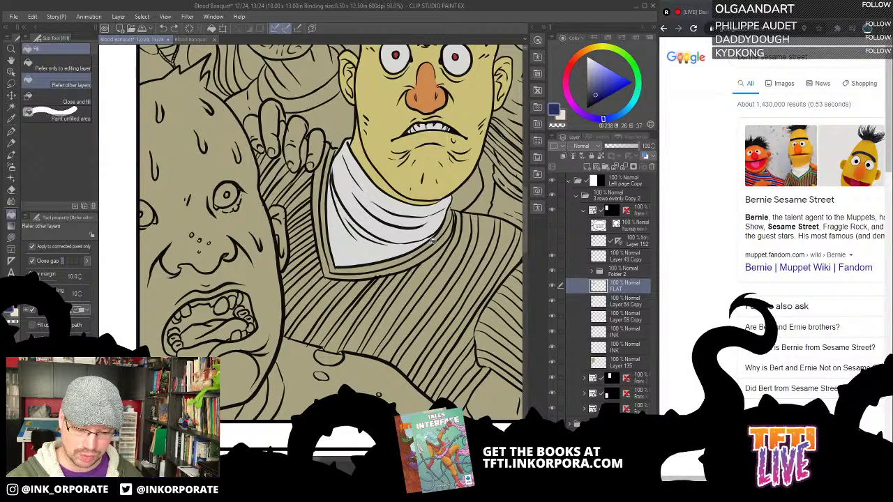
click(432, 240)
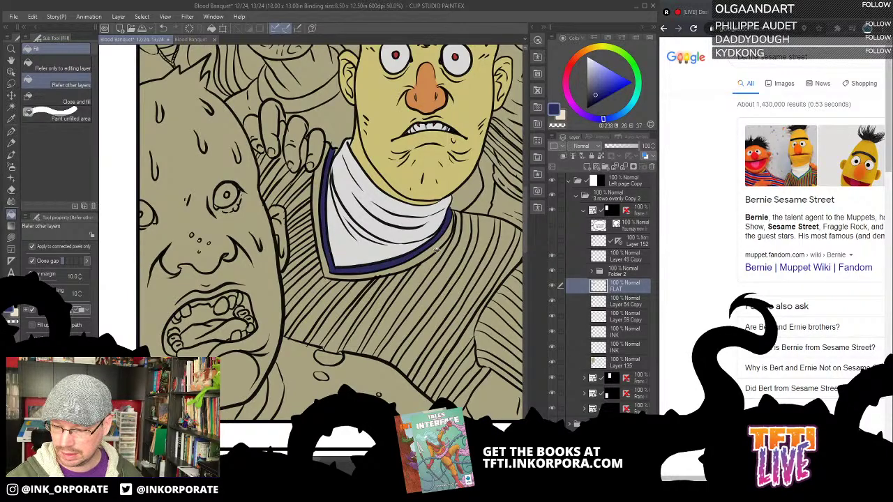
Mix a muted dark green and fill the outer collar band of the yellow-faced character's sweater with it
drag(625, 61, 617, 50)
drag(604, 85, 595, 88)
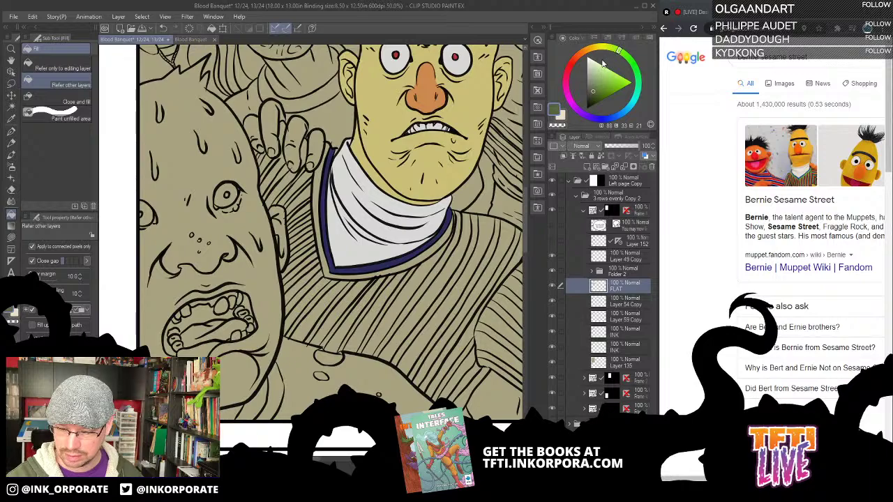
click(440, 224)
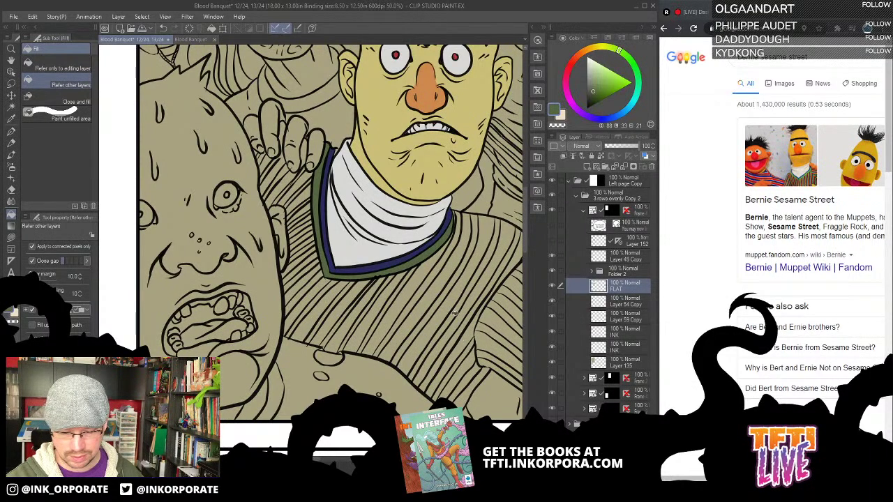
drag(461, 300, 478, 263)
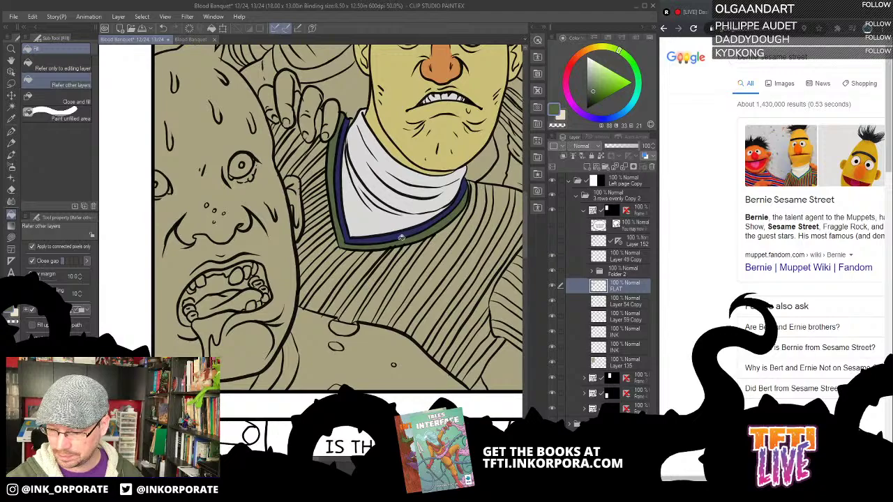
drag(404, 237, 465, 216)
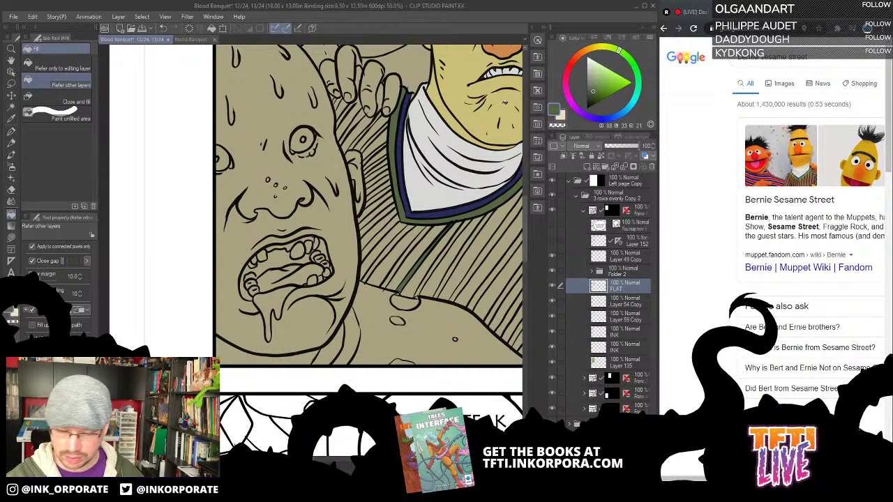
Fill the sweater stripe below the collar point with the sampled pupil red and the narrow stripe beside it with the collar's navy
drag(502, 117, 453, 231)
alt+click(483, 114)
drag(422, 279, 439, 175)
click(397, 276)
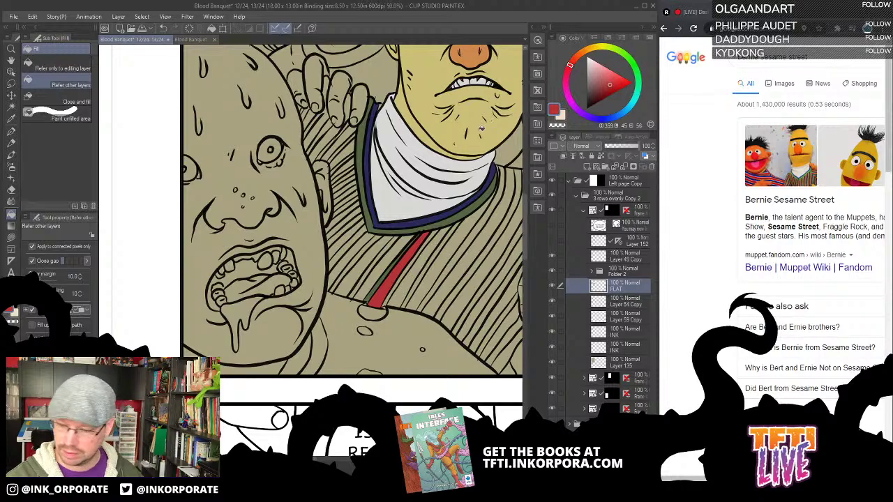
alt+click(478, 192)
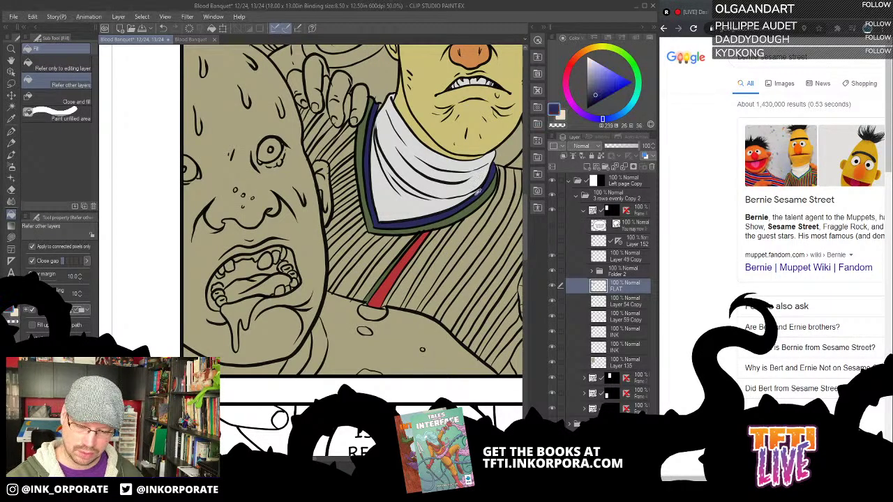
click(419, 257)
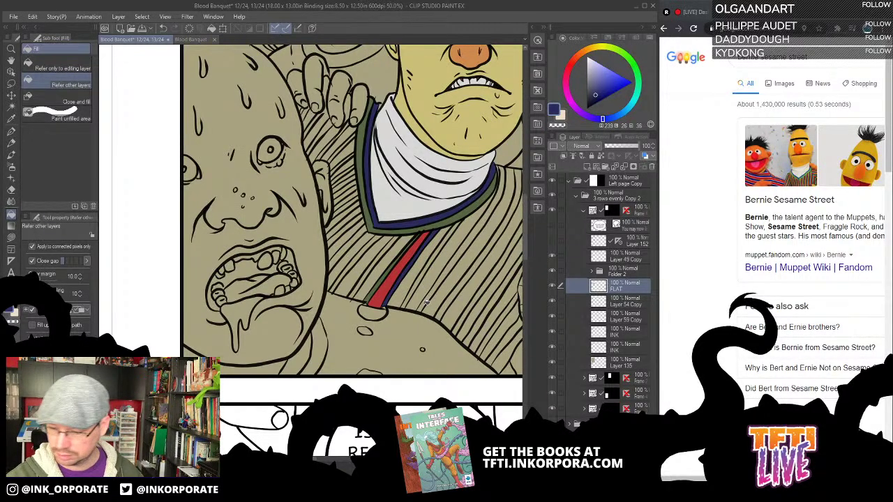
Sample the collar's green and fill alternating sweater stripes from the navy stripe outward towards the orange-faced character
alt+click(477, 203)
click(427, 265)
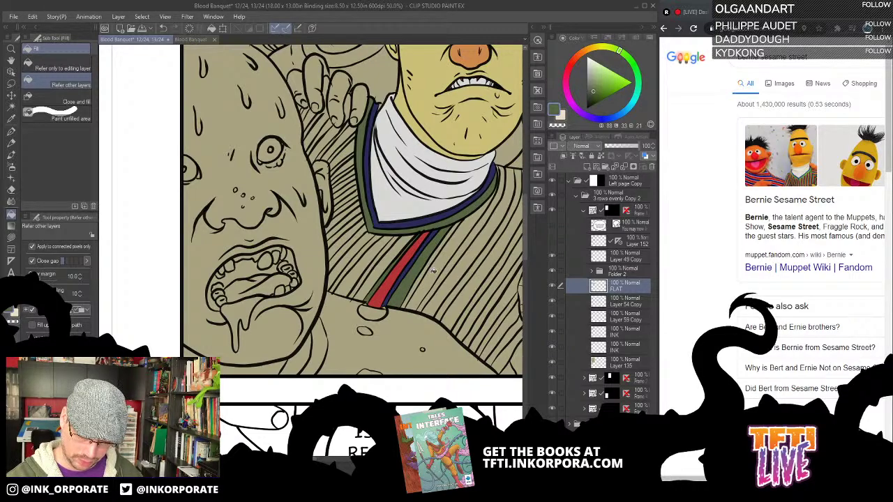
click(455, 279)
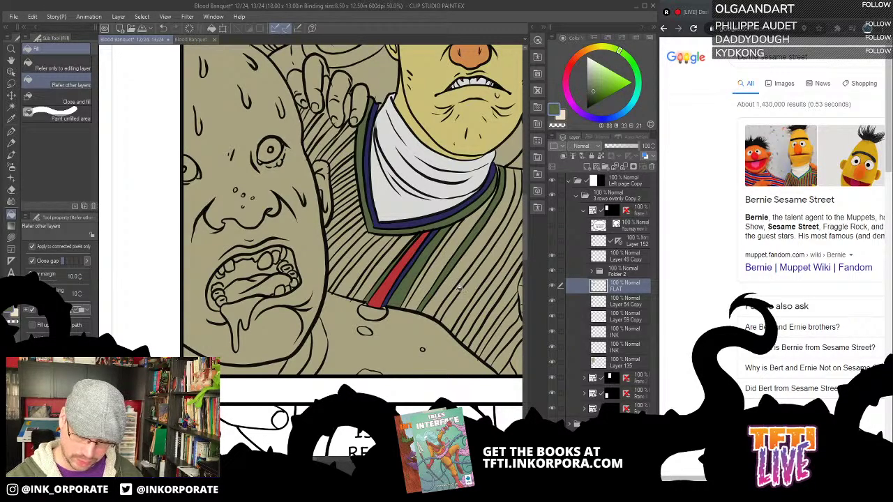
click(475, 305)
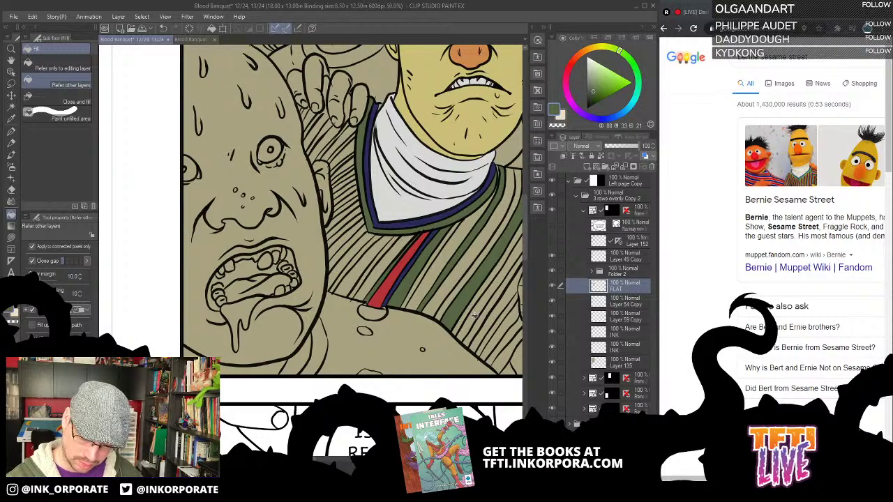
click(480, 326)
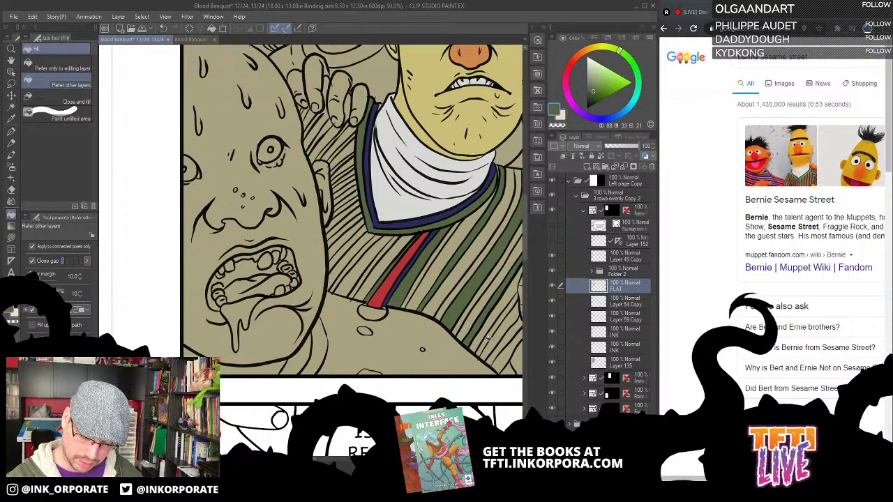
click(497, 340)
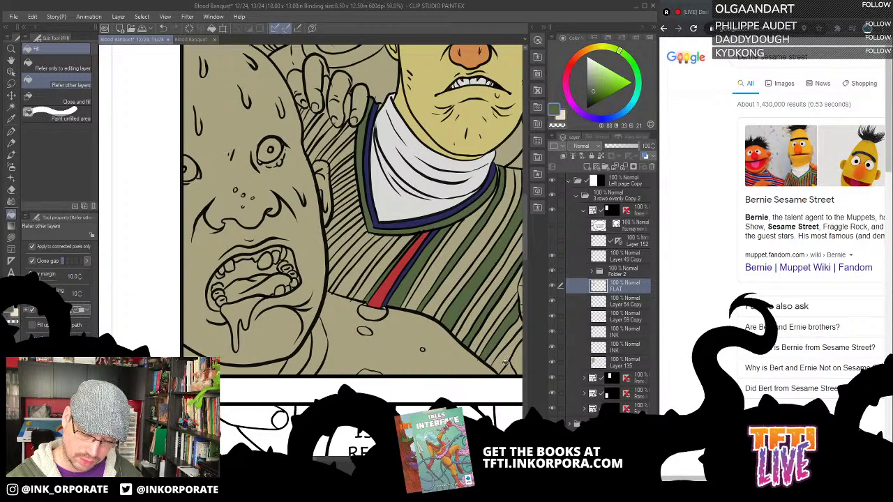
Fill alternating sweater stripes between the red stripe and the bald man's head with the collar's muted green
drag(432, 333, 553, 318)
drag(509, 289, 456, 307)
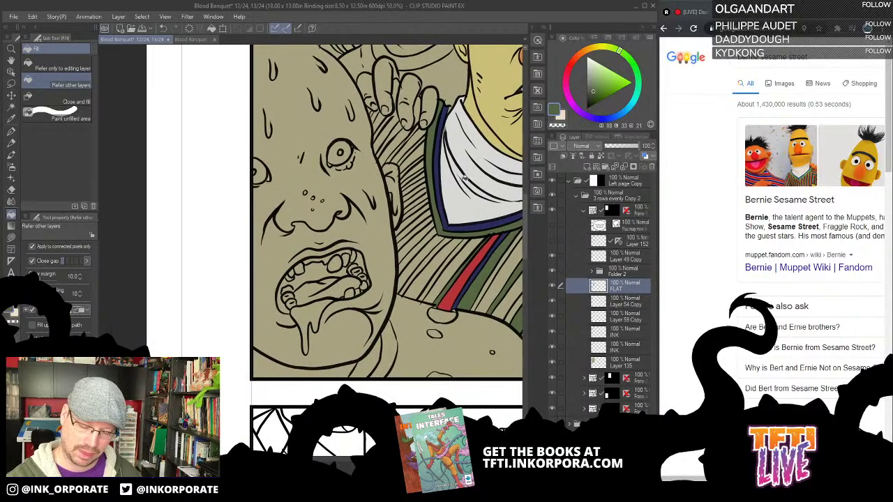
click(441, 288)
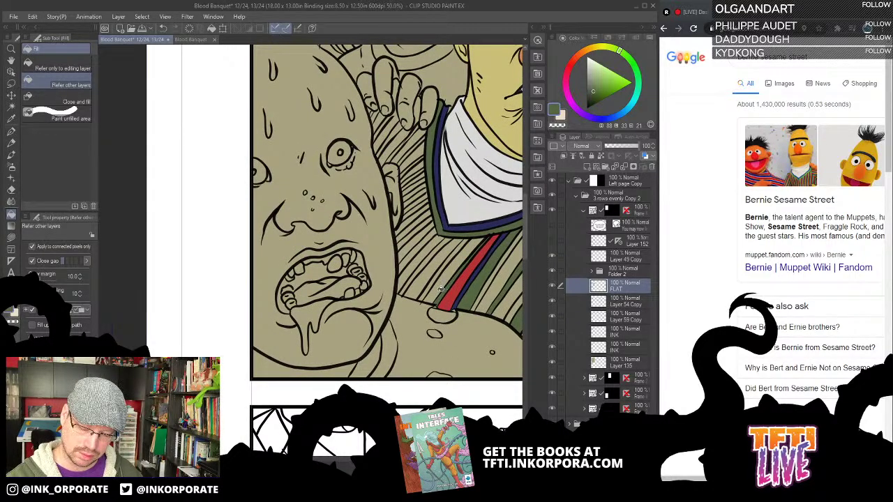
click(423, 278)
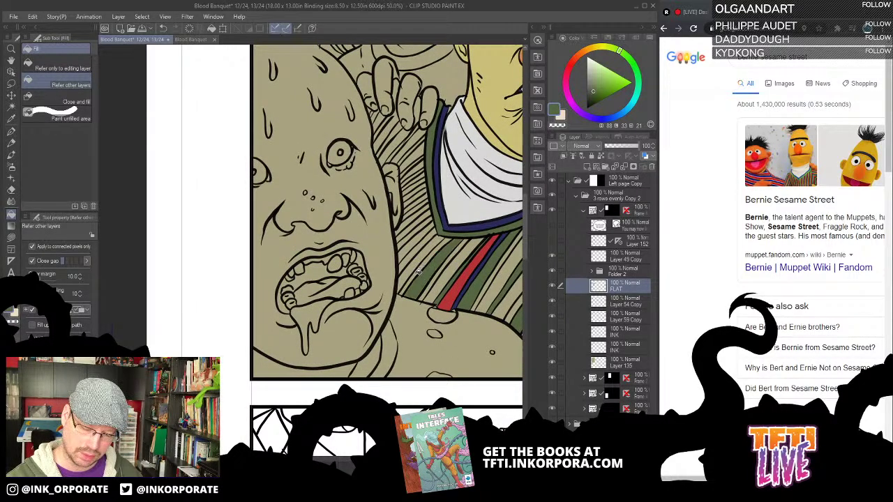
click(410, 259)
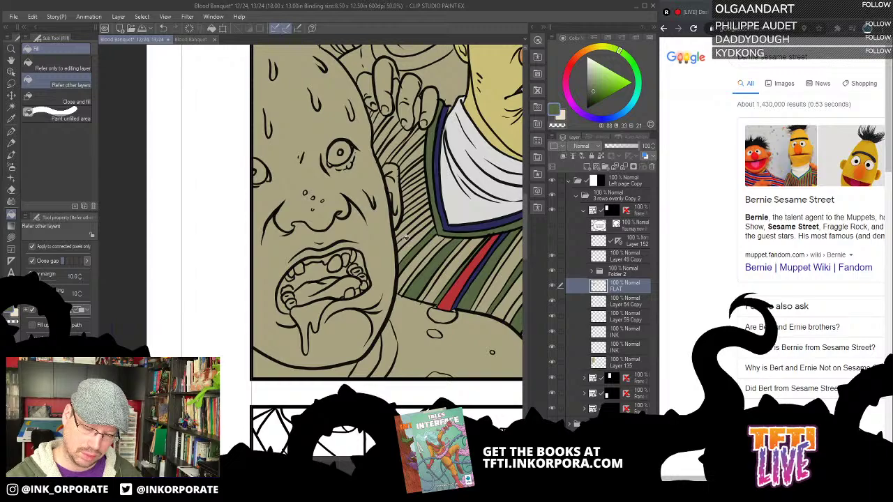
click(407, 222)
click(415, 202)
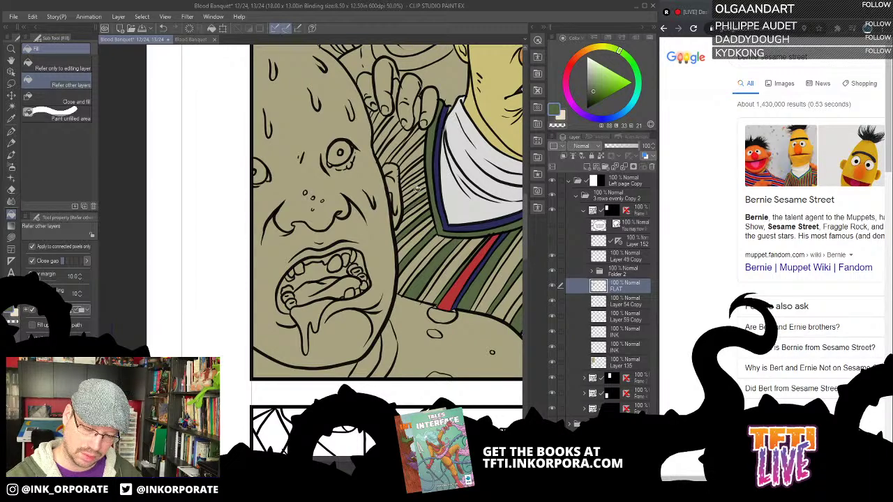
Continue the alternating green fills on the shoulder stripes beside the collar up to the gripping fingers, undoing one misplaced fill
click(413, 199)
key(ctrl+z)
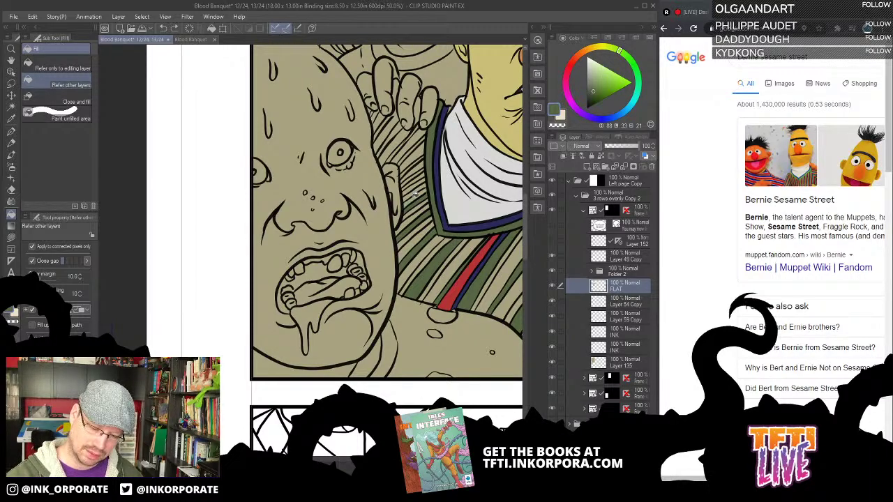
click(415, 187)
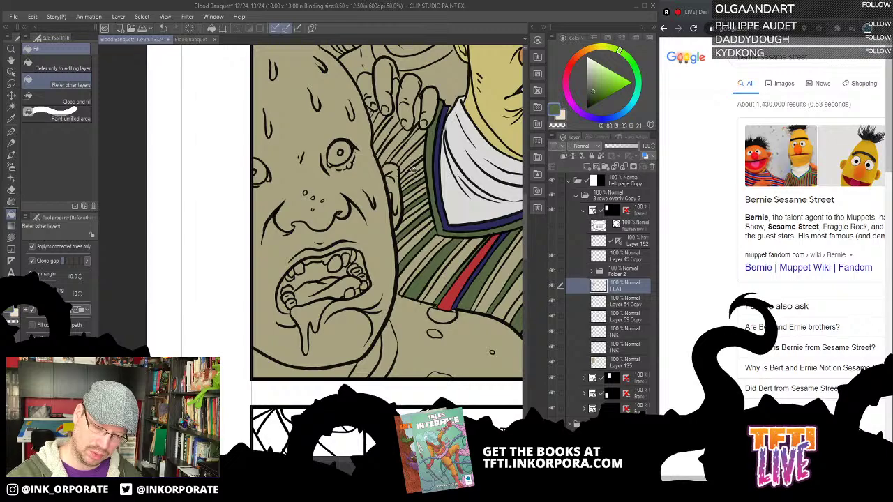
click(413, 170)
click(409, 154)
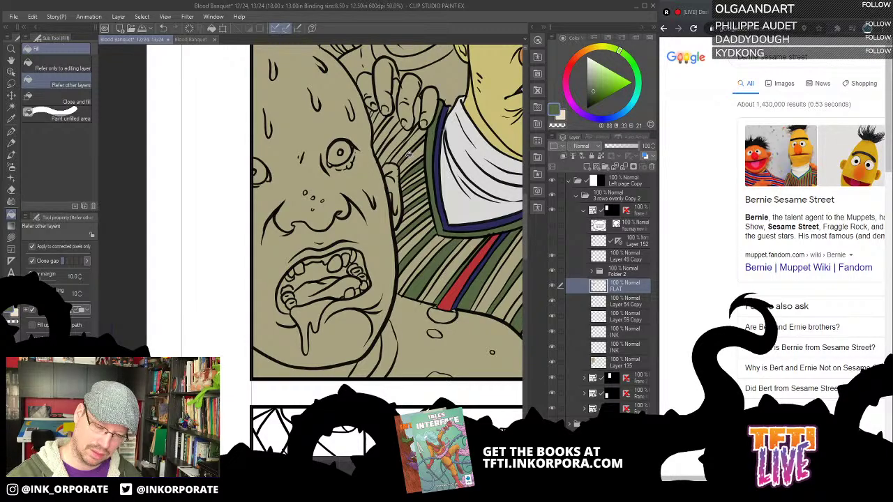
click(398, 143)
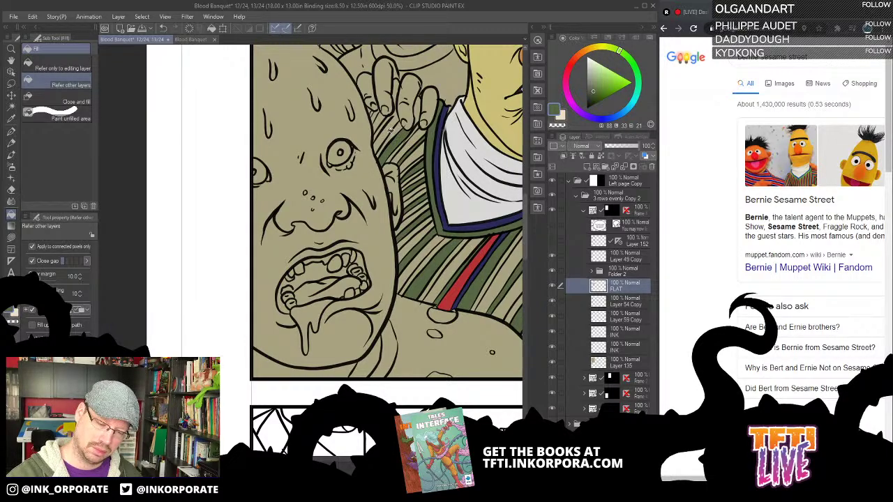
click(384, 120)
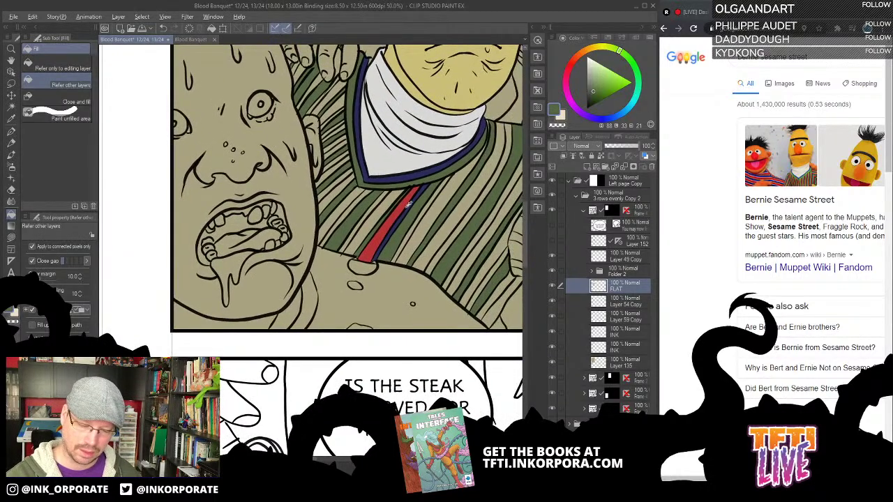
Sample the navy stripe's colour and fill every second bare stripe from the red stripe towards the bald man's ear
alt+click(409, 205)
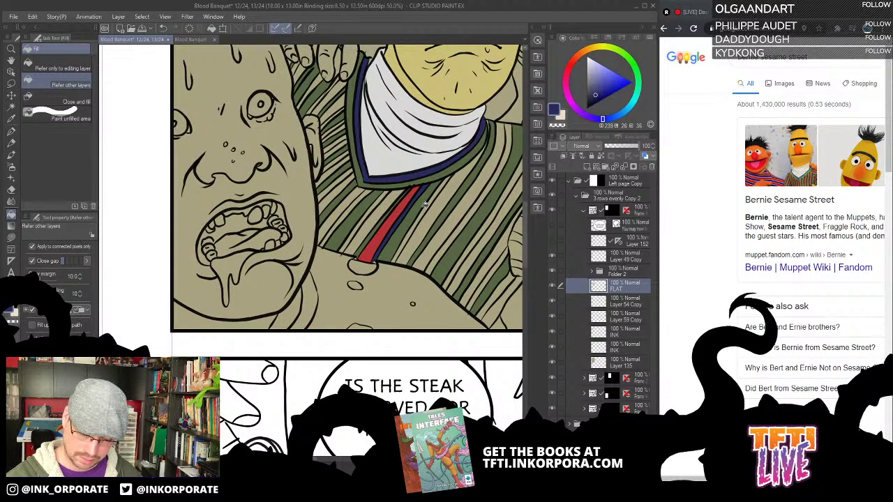
drag(388, 225, 425, 256)
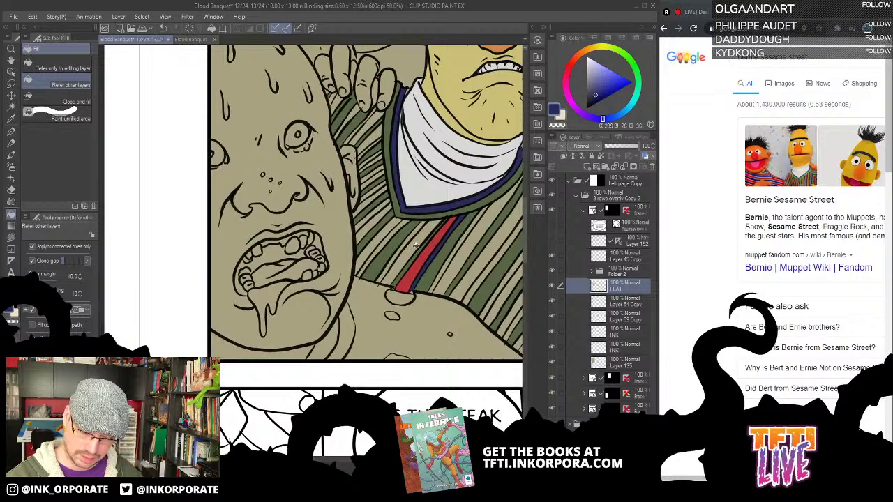
click(417, 249)
click(378, 249)
click(372, 213)
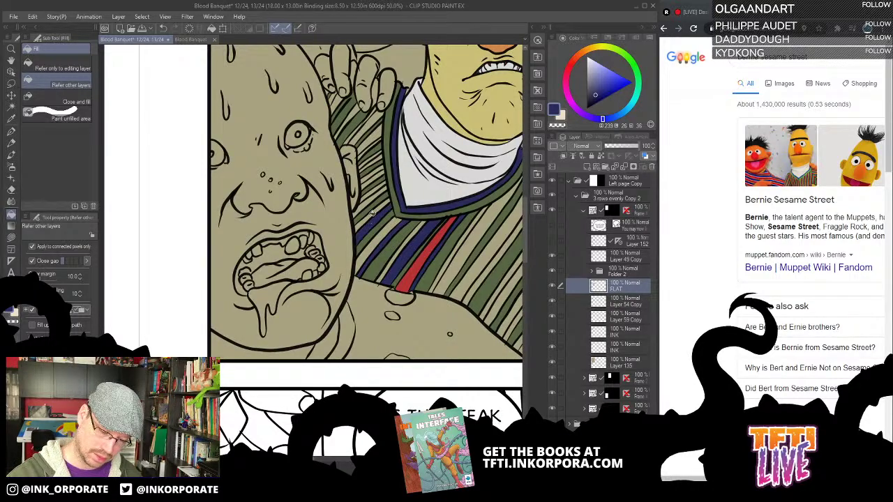
click(374, 196)
click(375, 178)
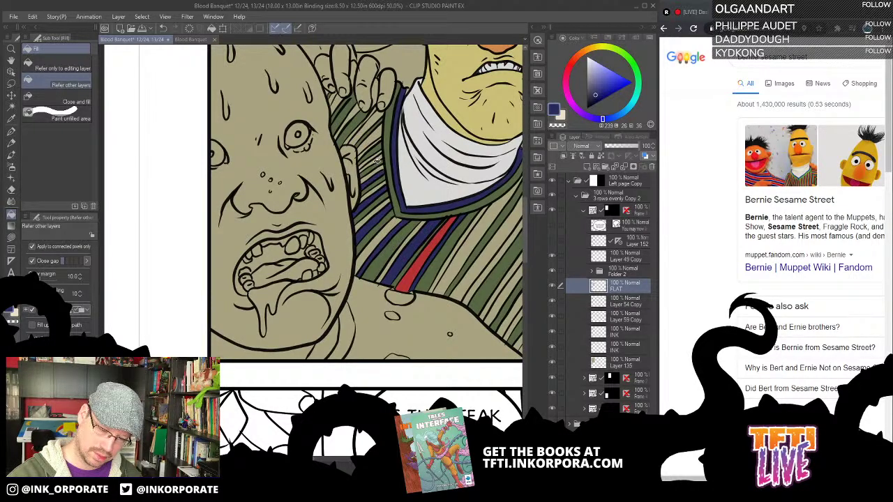
Fill the alternate bare shoulder stripes between the bald man's ear and the gripping fingers with the same navy
click(376, 160)
click(371, 149)
click(363, 131)
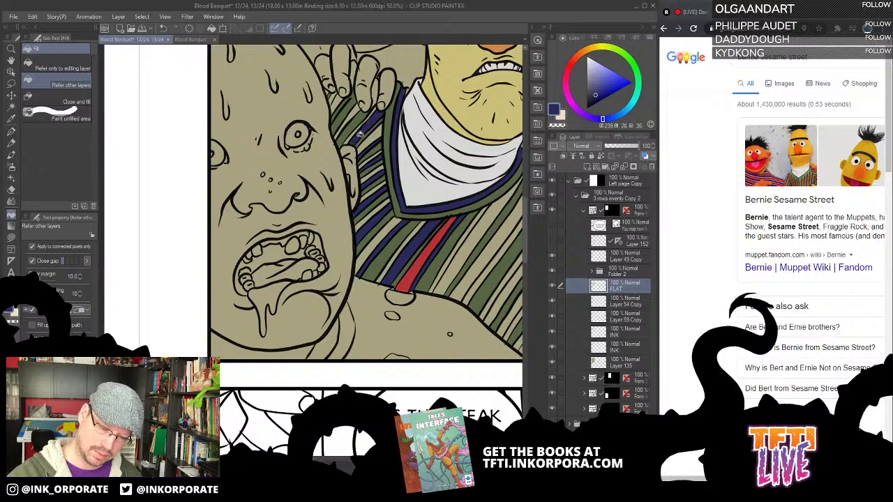
click(350, 117)
click(341, 103)
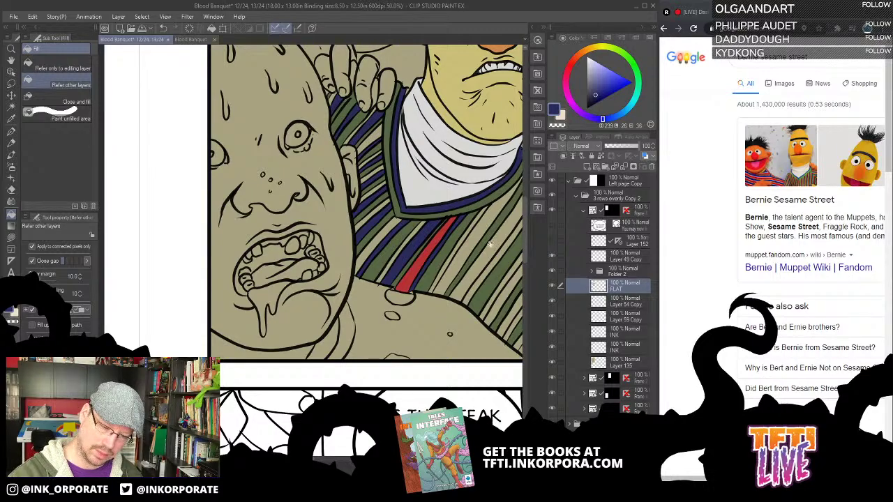
Fill alternate bare stripes with navy across the other half of the sweater, out to the edge beside the striped sleeve
drag(482, 323, 488, 272)
drag(474, 237, 450, 246)
click(440, 219)
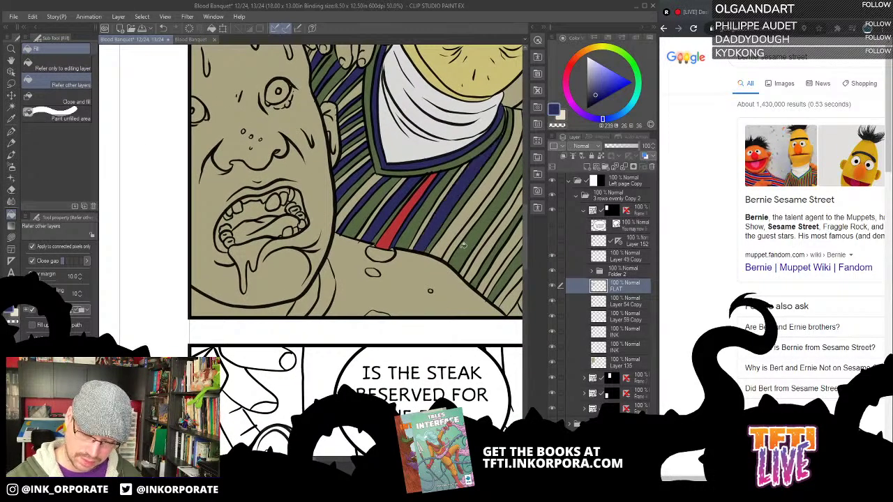
click(463, 239)
click(476, 263)
drag(490, 294, 420, 301)
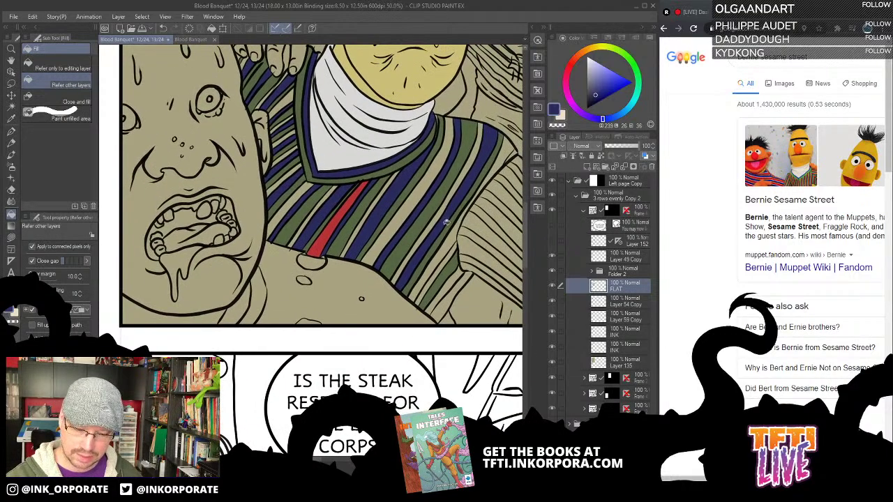
click(441, 268)
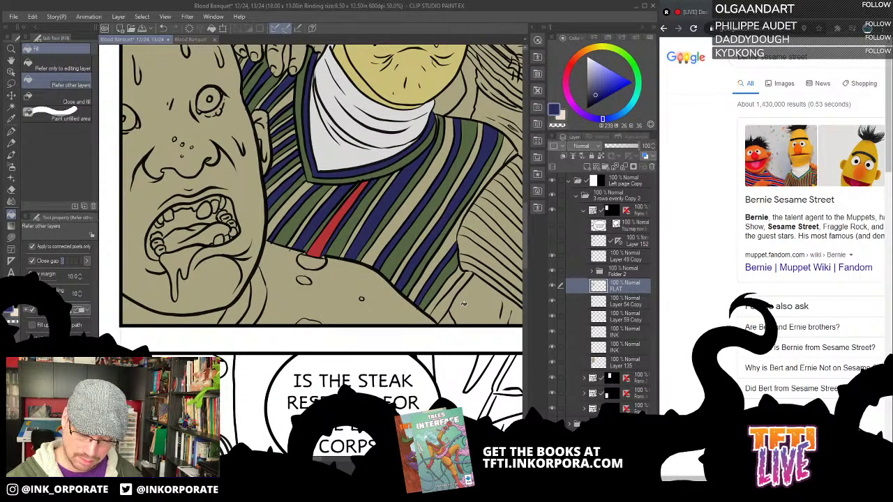
click(463, 304)
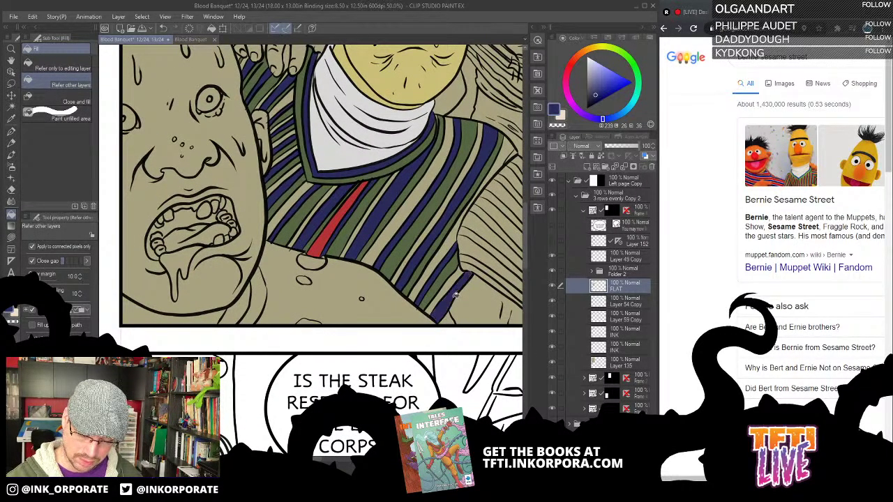
Sample the red stripe's colour and fill the remaining bare stripes between the central red stripe and the striped sleeve
alt+click(349, 219)
click(446, 286)
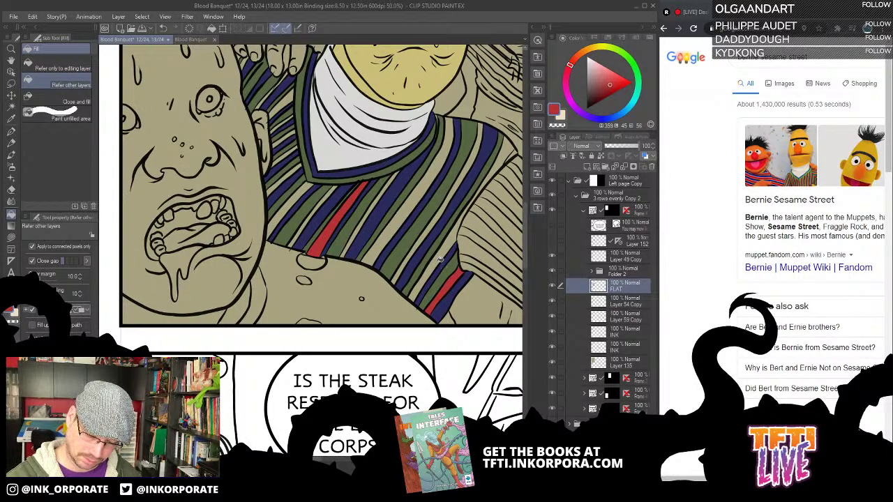
click(435, 256)
click(432, 232)
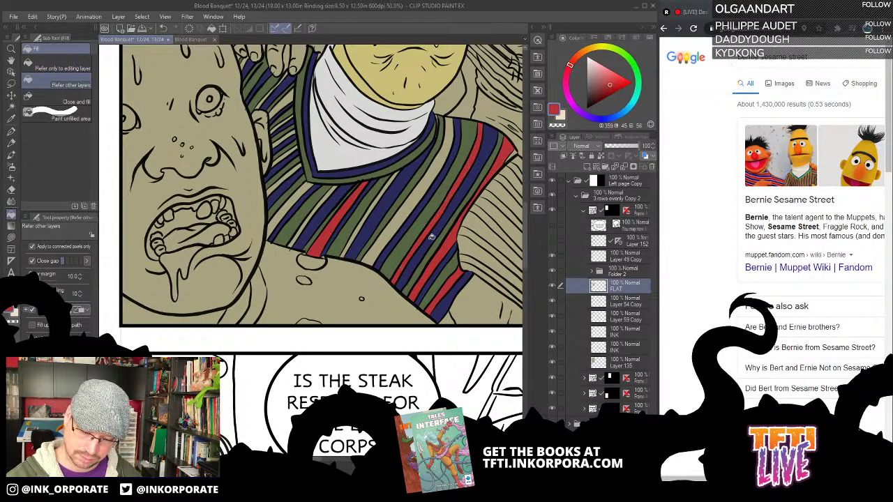
drag(409, 274, 484, 337)
click(468, 282)
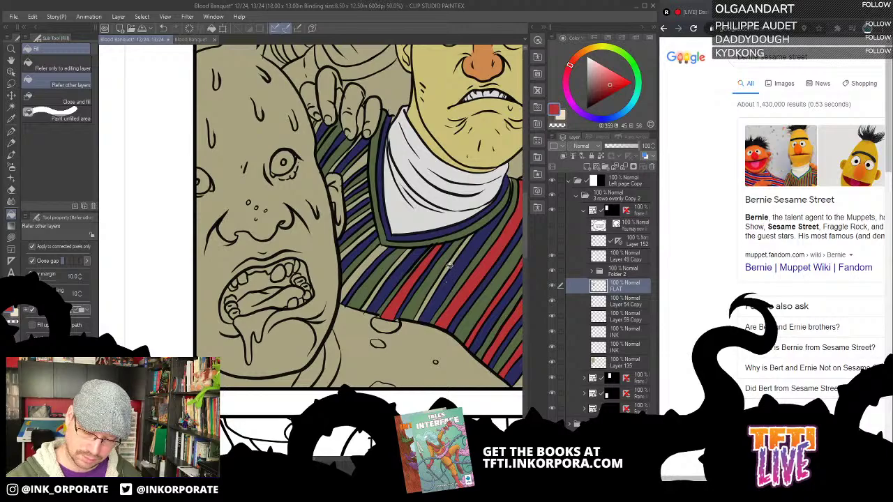
click(451, 251)
Fill the remaining bare stripes beside the bald man's head, up to the gripping fingers, with the same red
click(378, 280)
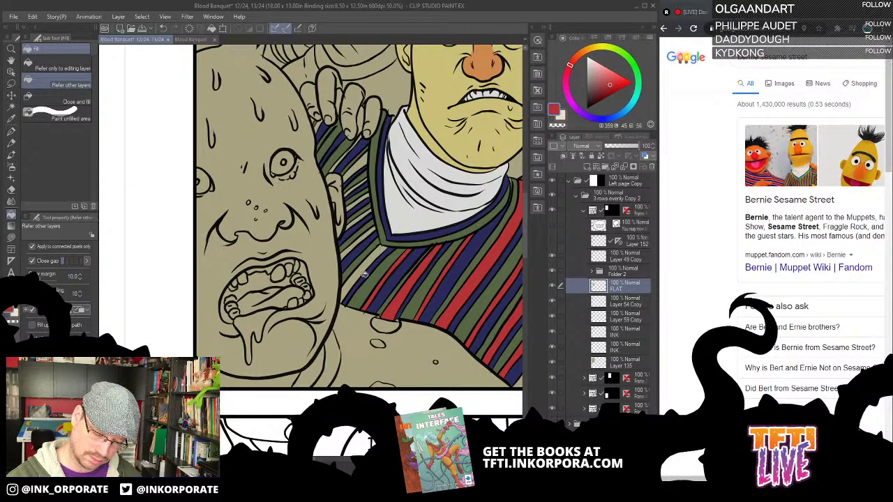
click(362, 271)
click(357, 242)
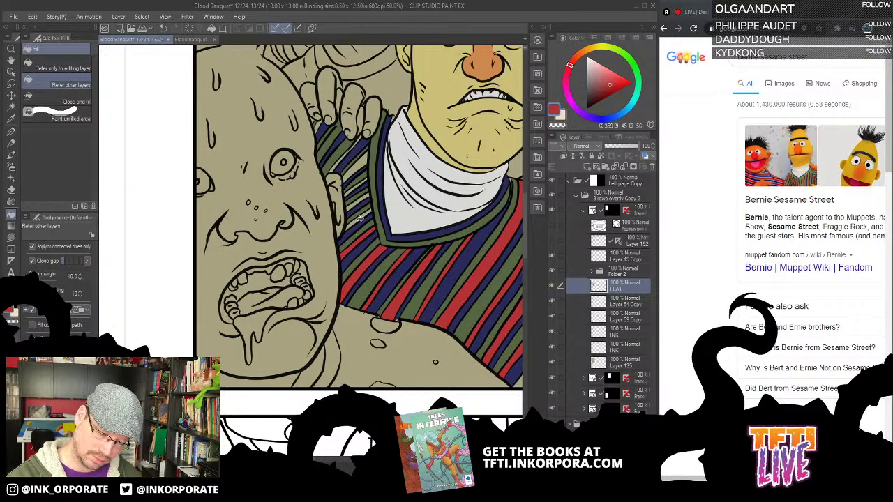
click(360, 219)
click(358, 205)
click(356, 189)
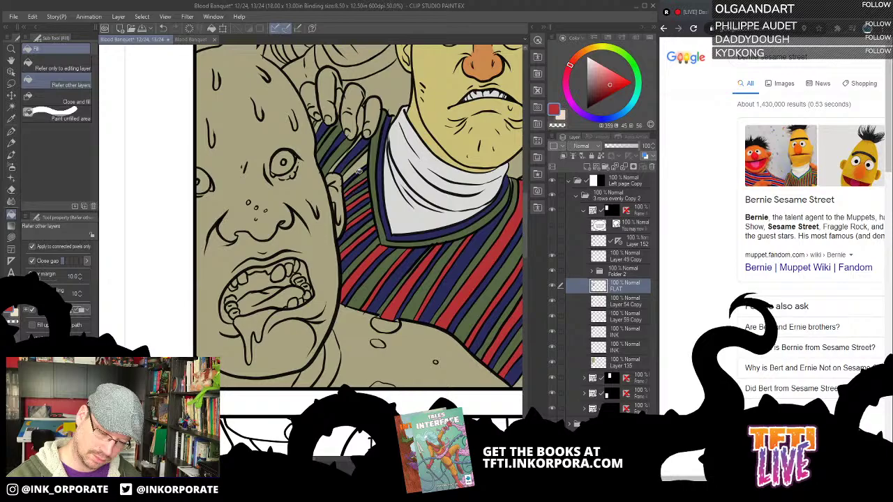
click(358, 171)
click(334, 167)
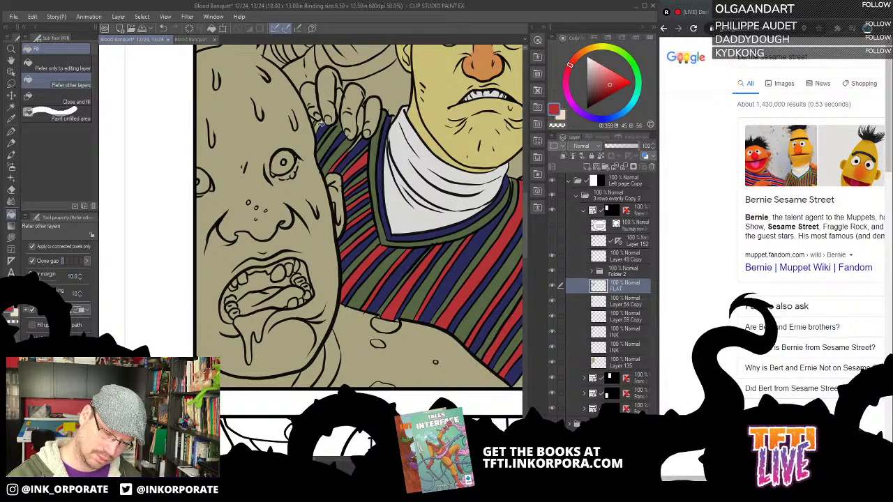
click(357, 141)
click(320, 125)
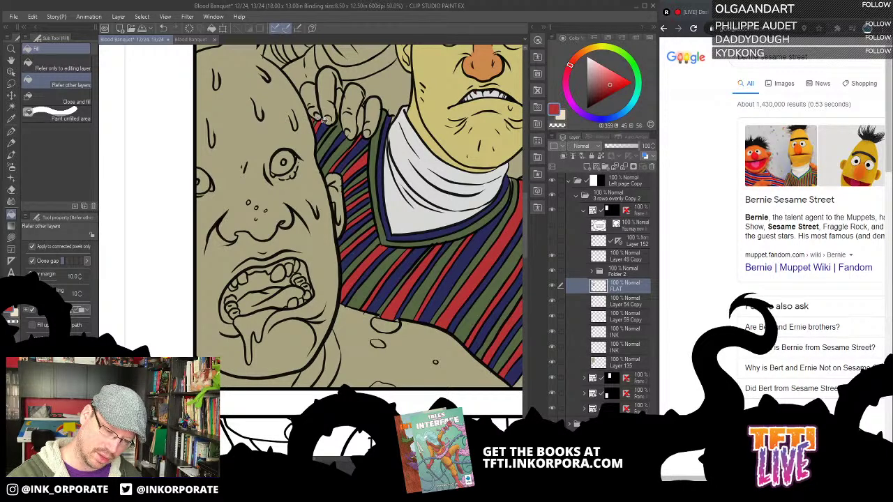
Fill the sweater gaps between the gripping fingers with sampled navy, replacing a first trial in green
drag(480, 270, 374, 291)
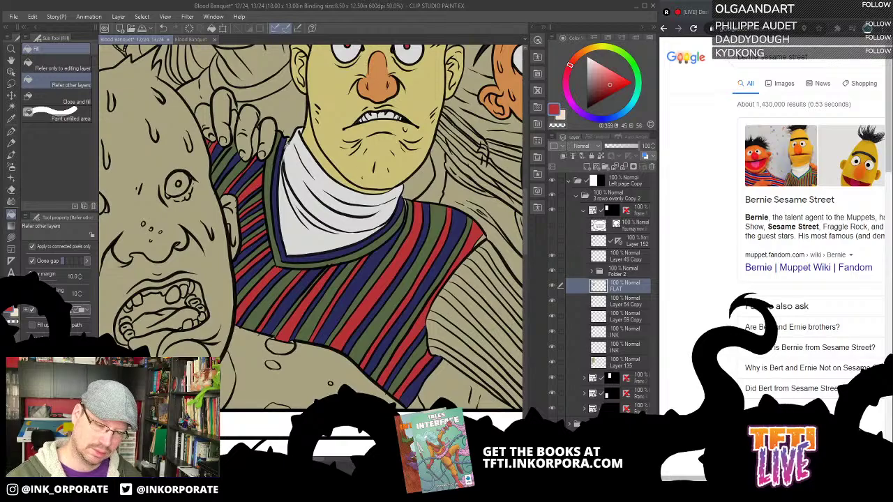
alt+click(239, 150)
click(236, 119)
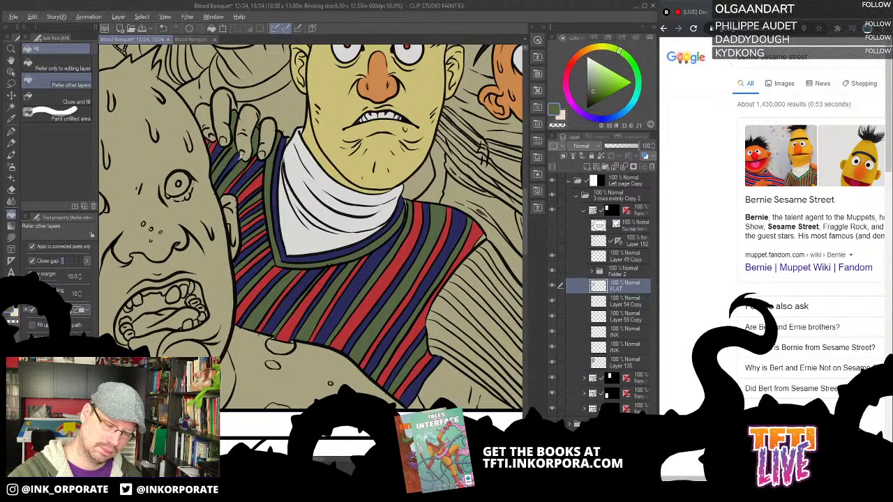
alt+click(240, 155)
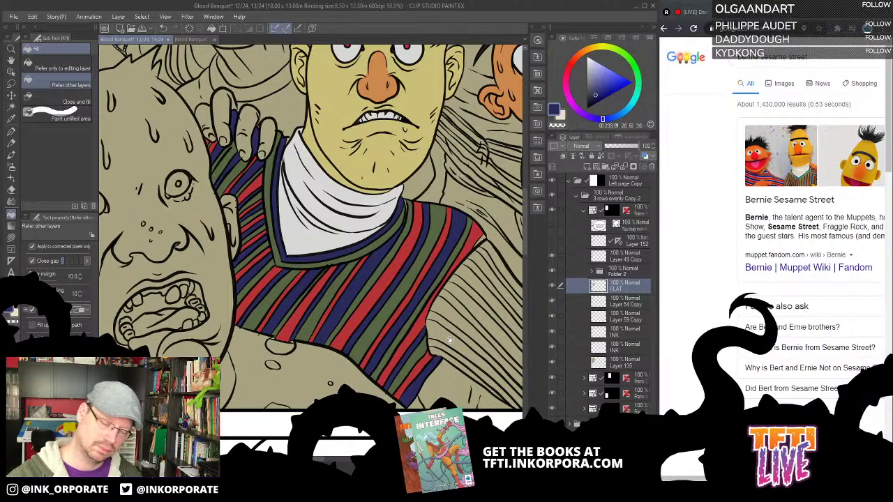
Fill the small leftover sweater gaps beside the collar and at the shoulder tip with sampled navy
drag(329, 158, 357, 167)
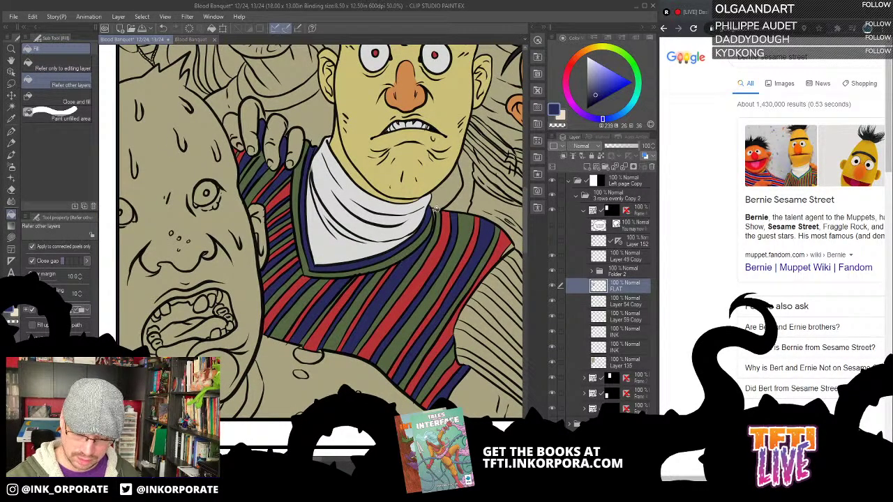
click(436, 210)
drag(496, 263, 426, 196)
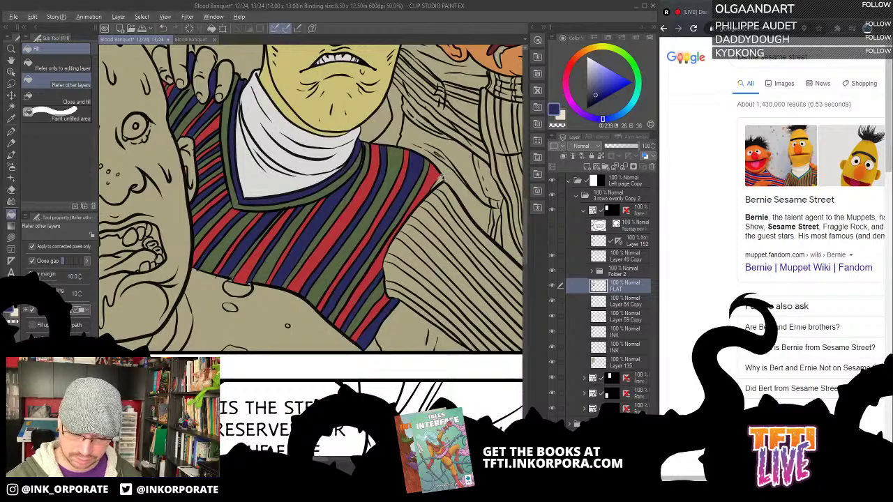
alt+click(423, 178)
alt+click(418, 164)
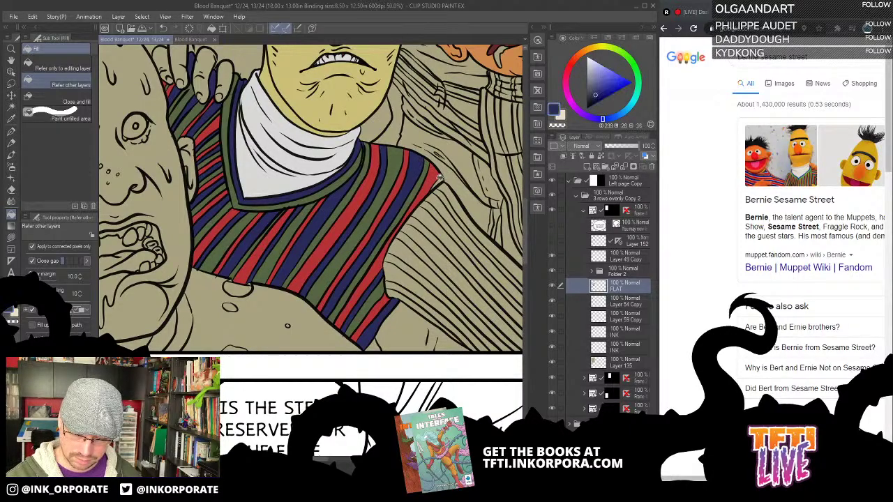
click(441, 180)
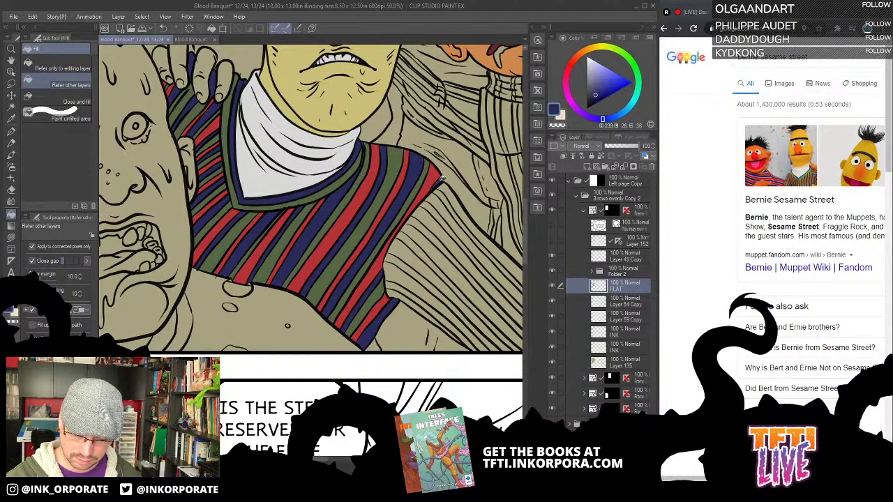
Fill the lowest stripes of the Bert-like character's sleeve with sampled navy, red, green and navy, working upward from the lower edge
click(403, 295)
alt+click(383, 298)
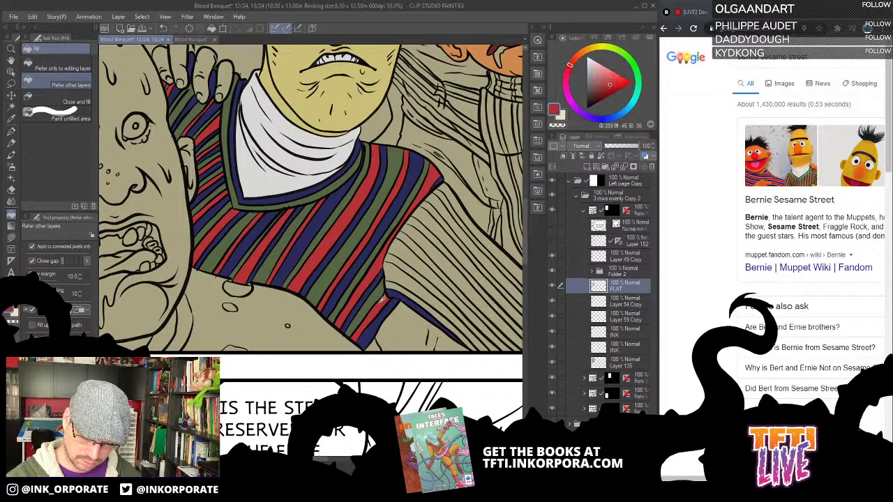
click(403, 291)
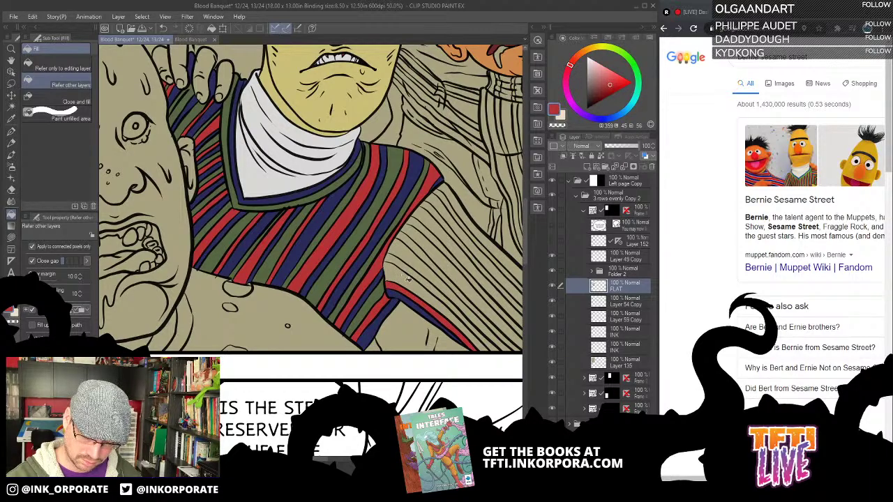
alt+click(375, 299)
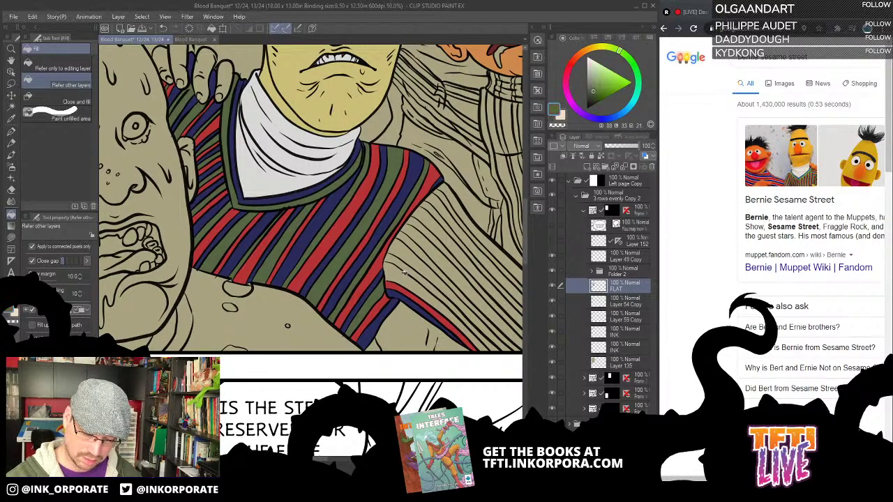
click(406, 276)
alt+click(407, 301)
click(418, 274)
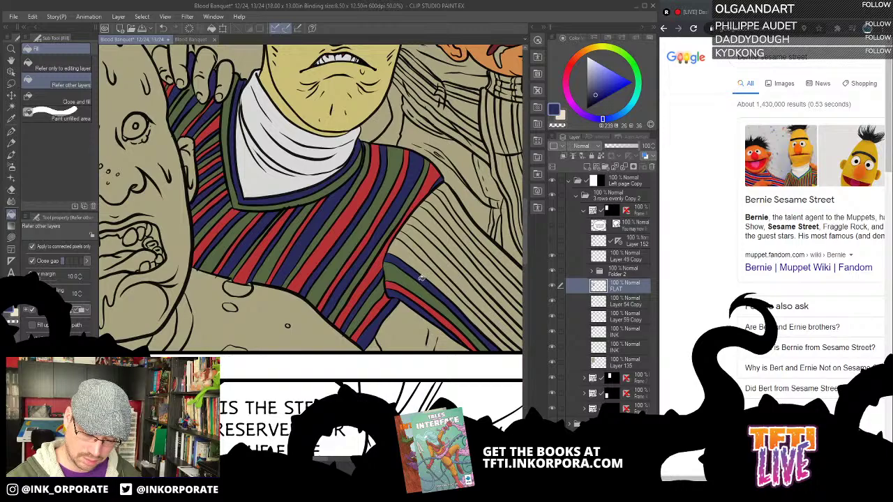
Fill alternating bare stripes on the upper part of the same sleeve, up to the shoulder edge, with the same navy
click(441, 256)
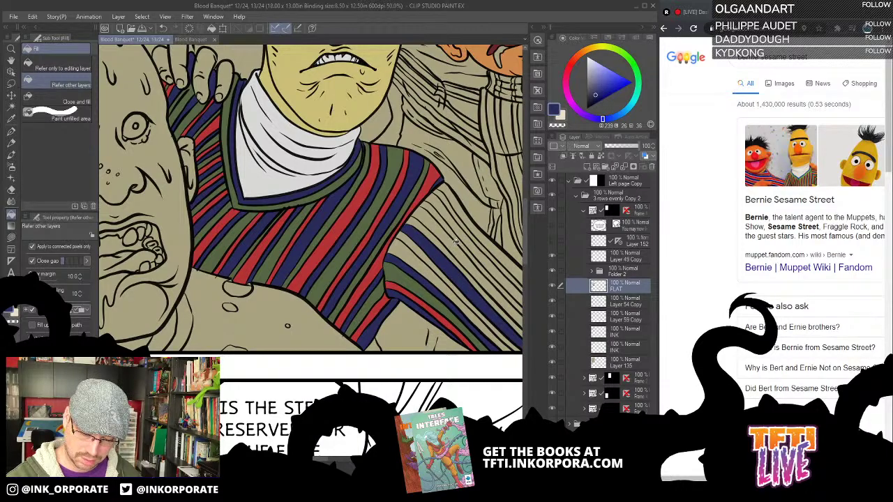
click(461, 234)
click(472, 224)
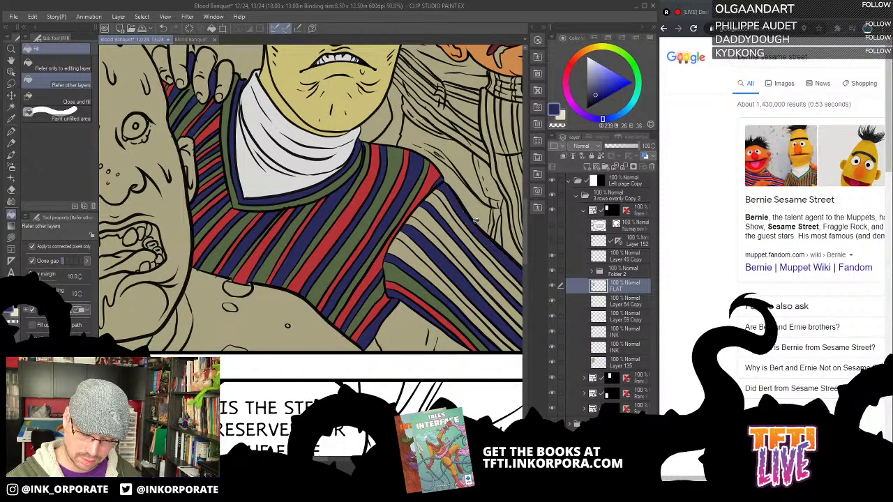
alt+click(427, 299)
click(449, 273)
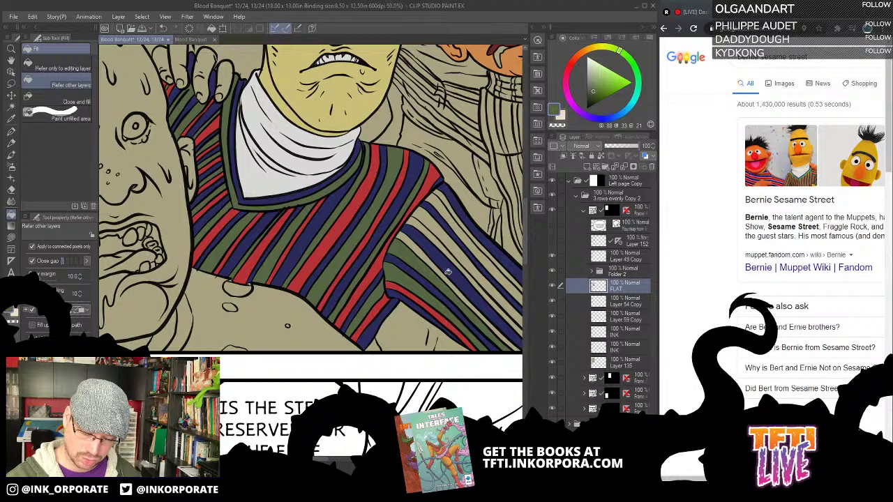
key(ctrl+z)
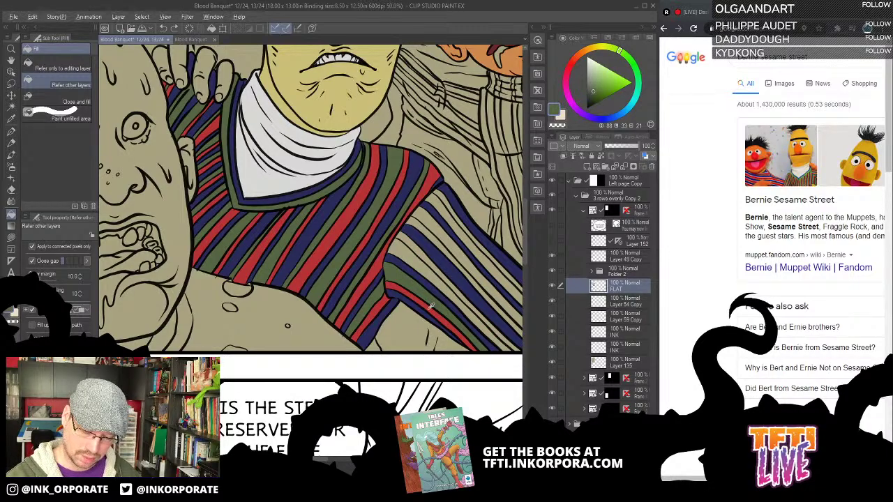
Fill the remaining bare stripes between the navy ones on the sleeve with sampled red and sampled green in alternation
alt+click(430, 304)
click(453, 276)
click(476, 255)
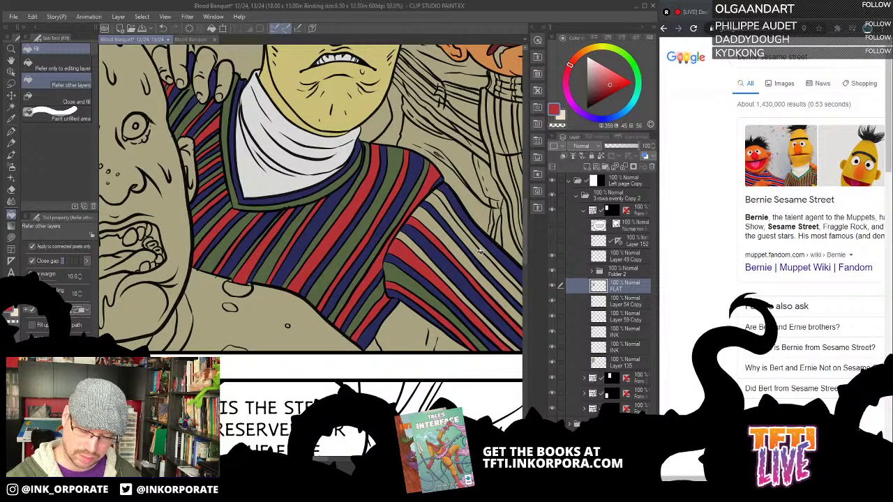
click(481, 250)
alt+click(438, 300)
click(455, 286)
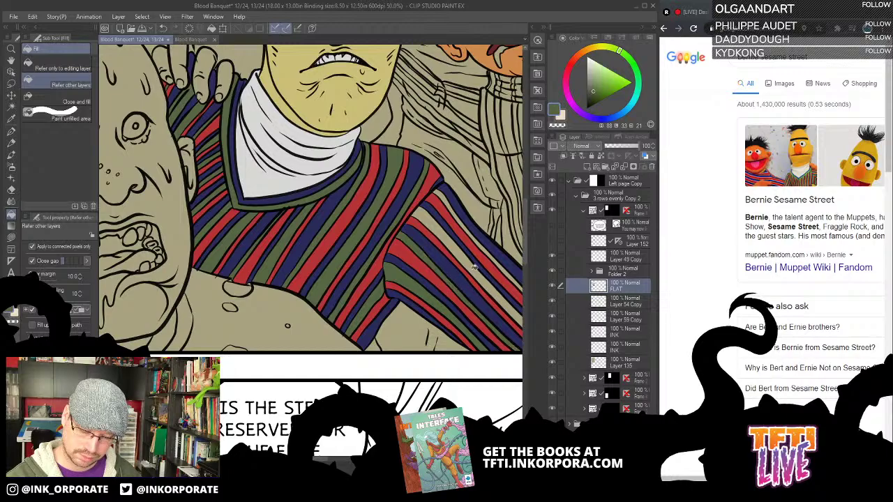
click(477, 265)
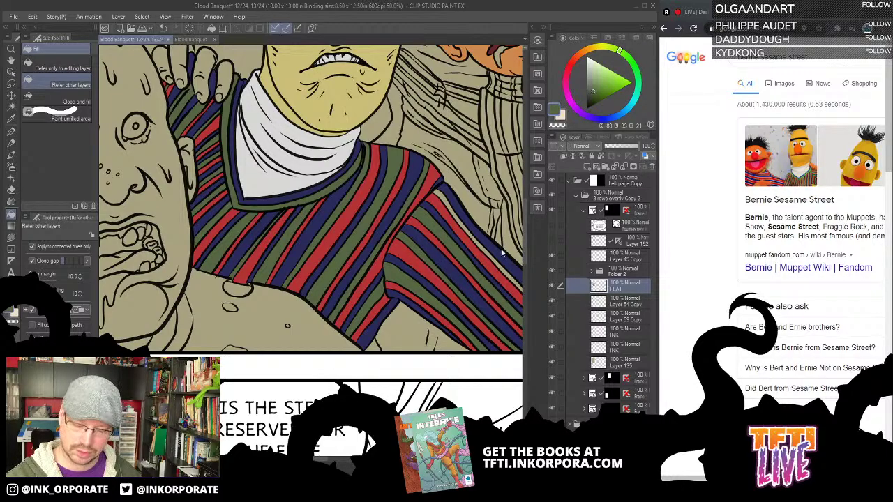
click(503, 269)
Pick a muted grey-blue and fill the drool hanging from the Ernie-like character's mouth
scroll(483, 223, down, 4)
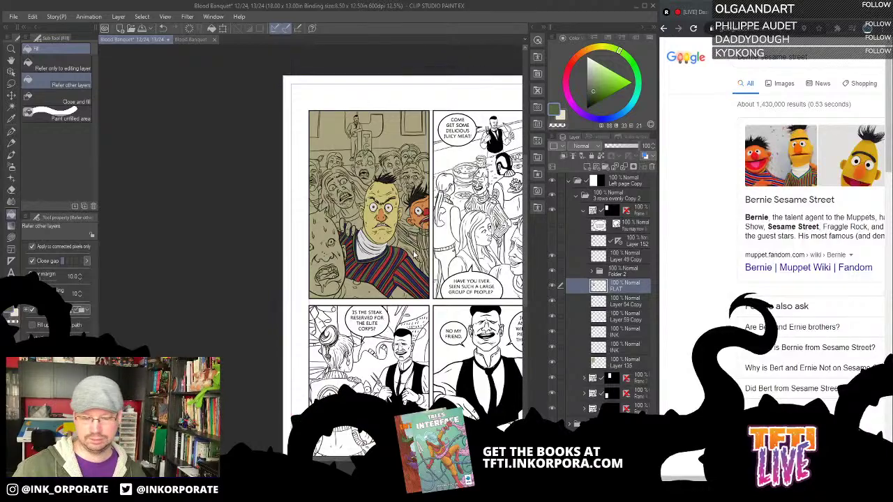
scroll(413, 253, up, 3)
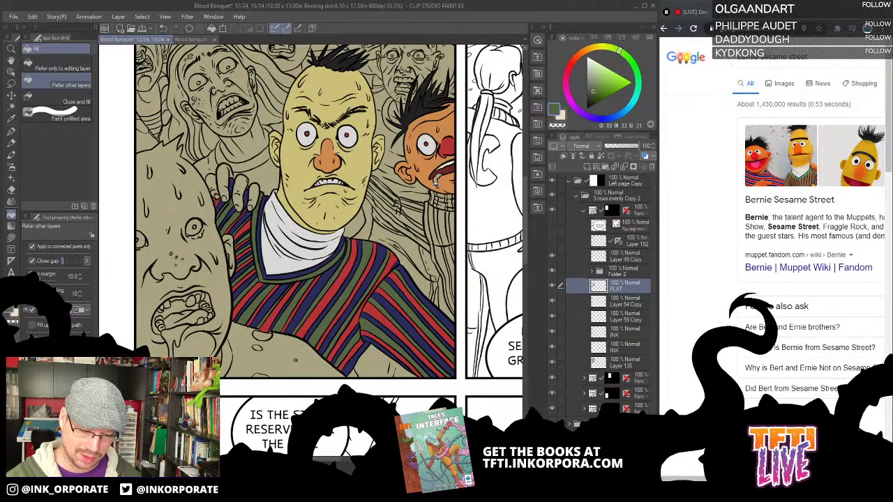
drag(472, 151, 450, 173)
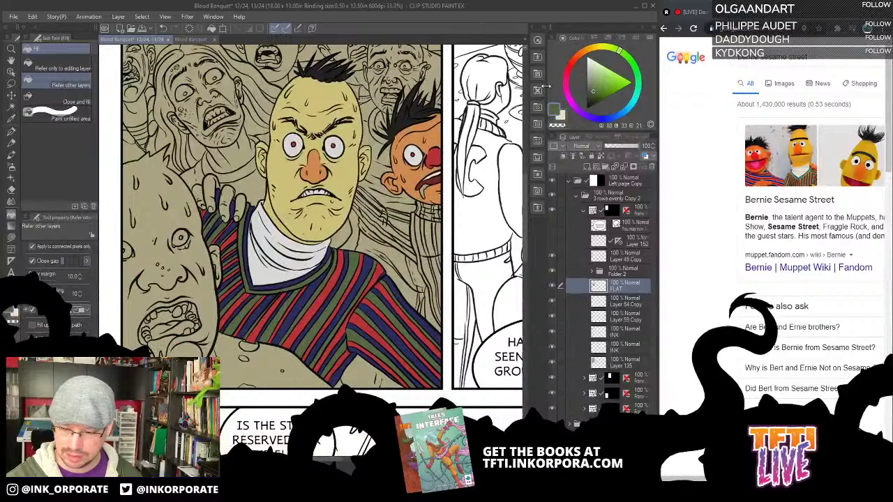
click(629, 110)
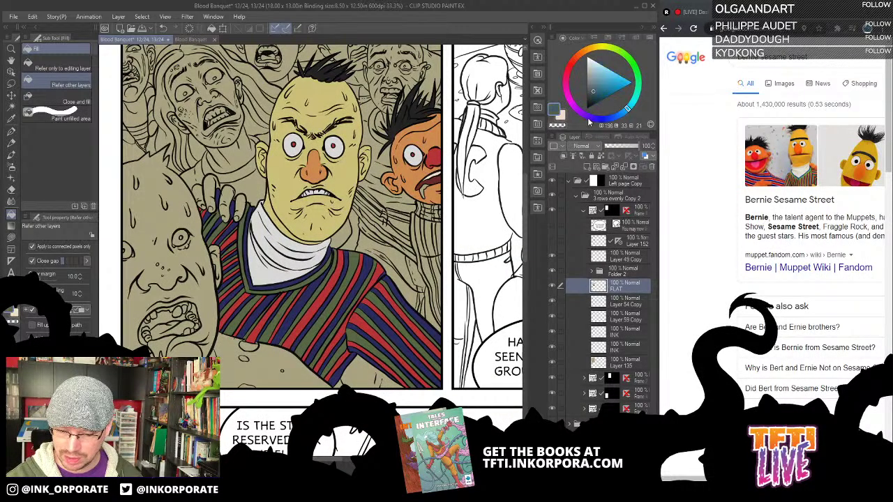
click(597, 78)
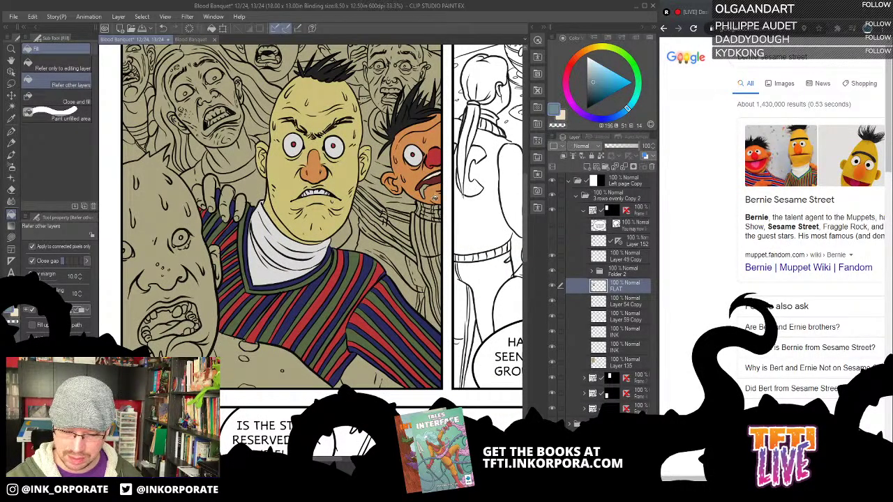
drag(395, 290, 459, 288)
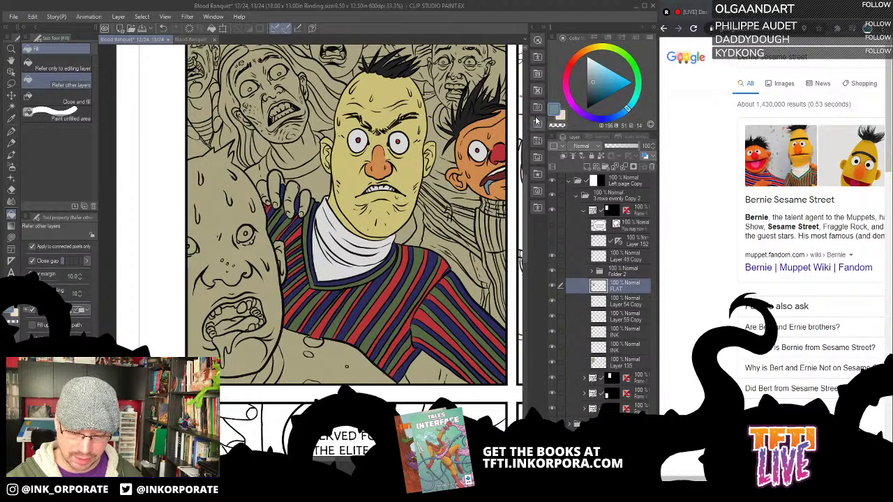
Touch up the Bert-like character's sweater stripes around the collar and shoulder with Lasso fill, sampling navy, red and green from the neighbouring stripes
scroll(486, 219, down, 2)
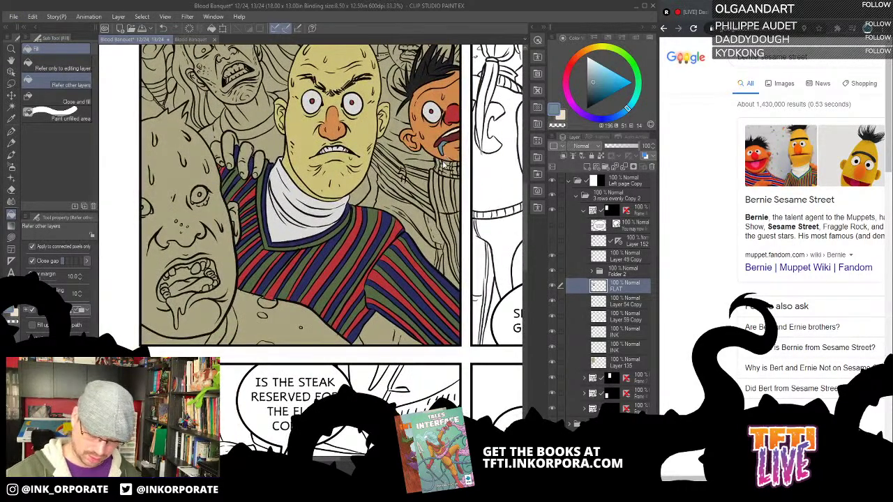
scroll(443, 164, down, 1)
scroll(443, 163, up, 4)
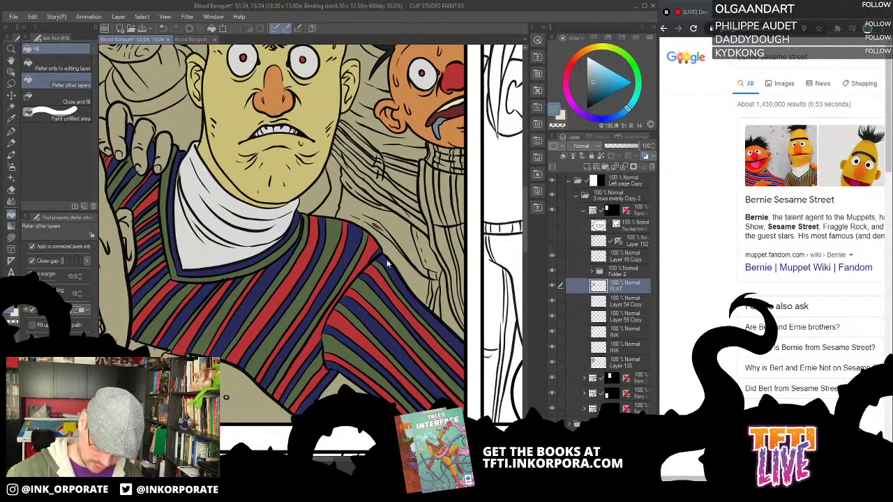
scroll(389, 259, up, 1)
key(u)
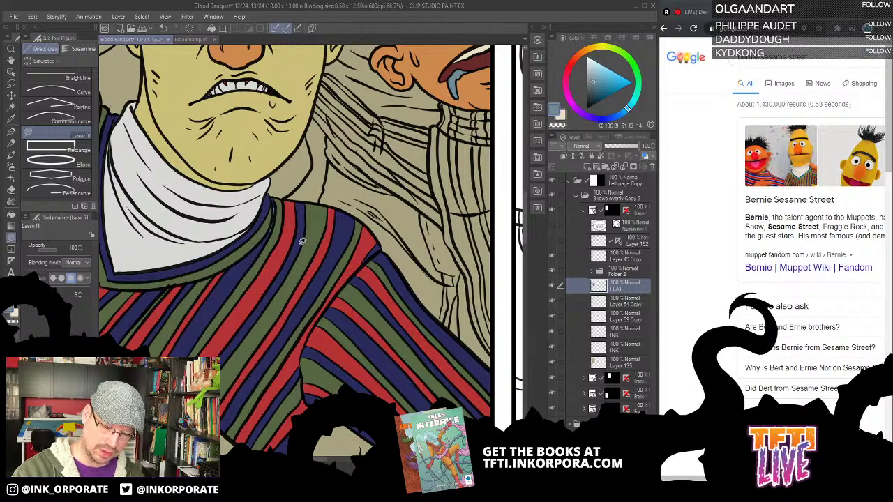
alt+click(252, 253)
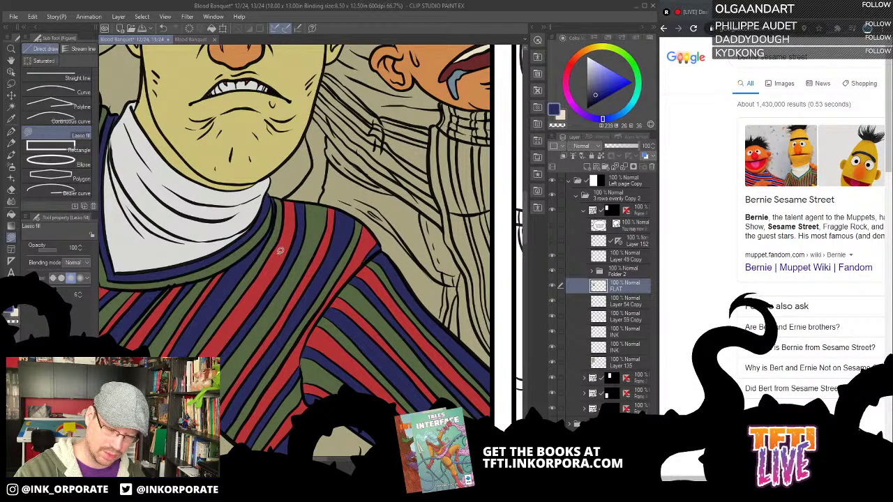
alt+click(222, 277)
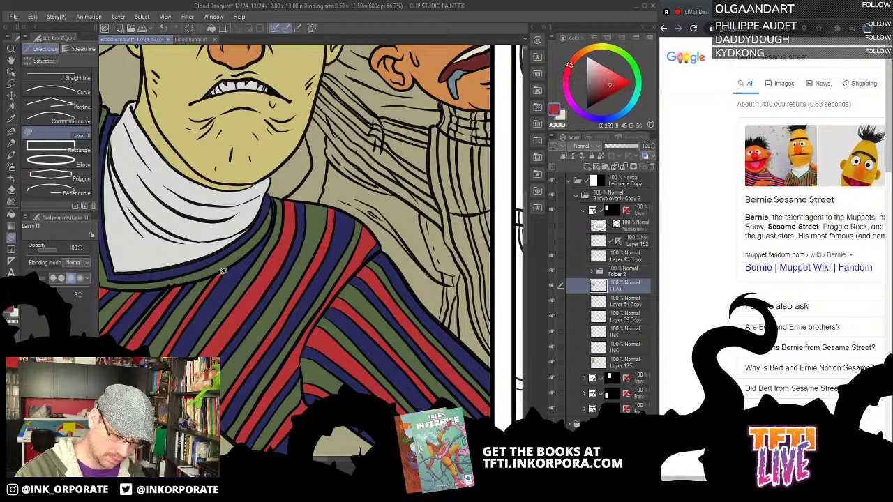
alt+click(198, 290)
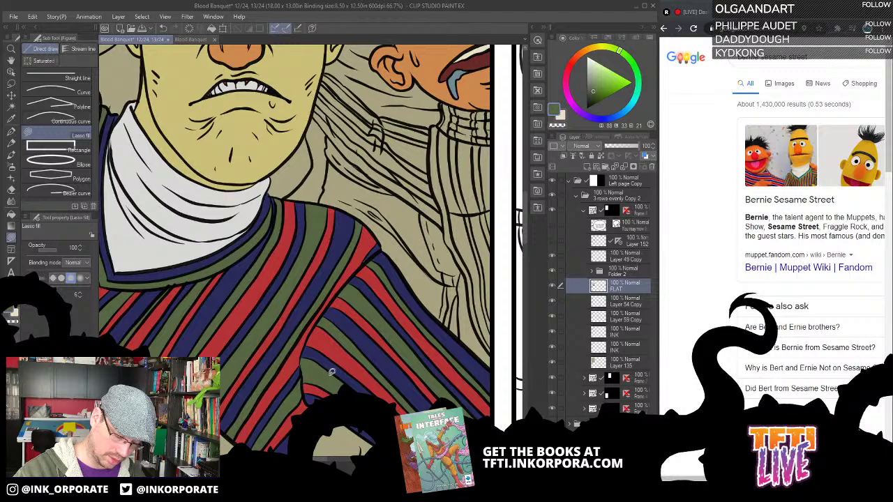
alt+click(379, 255)
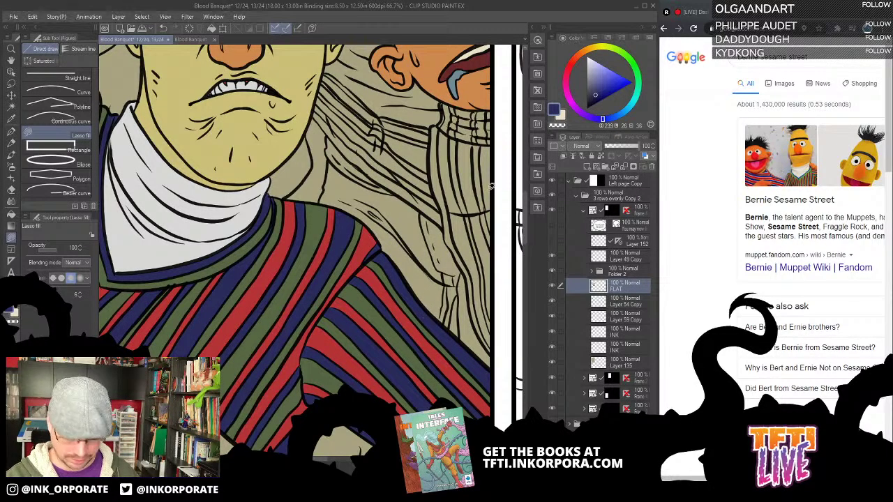
Fill alternating vertical stripes on the torso of the Ernie-like character's sweater with navy, referring to other layers
key(g)
key(g)
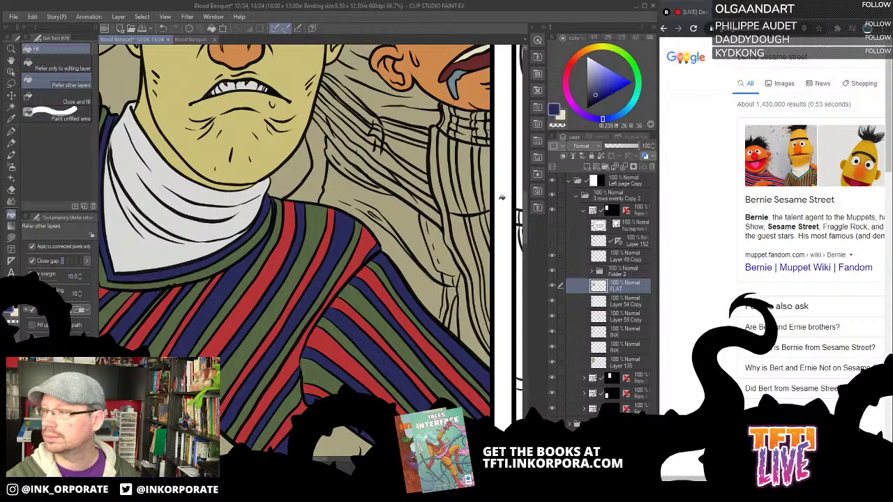
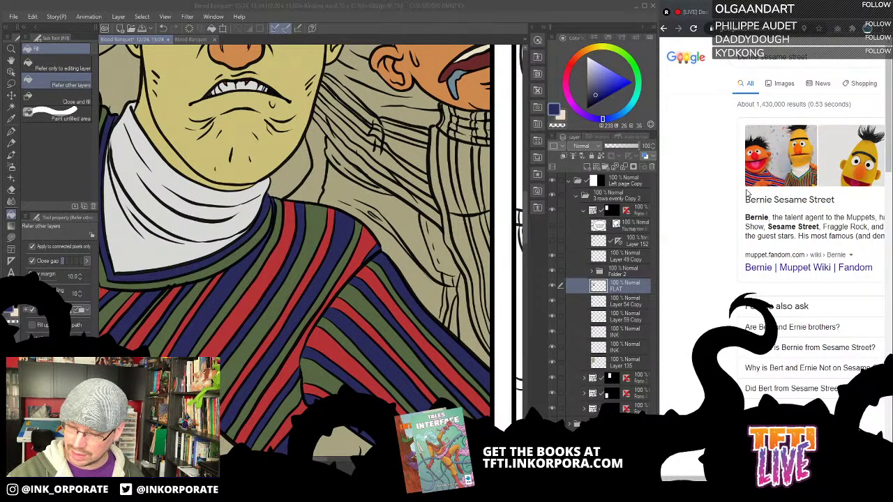
click(450, 15)
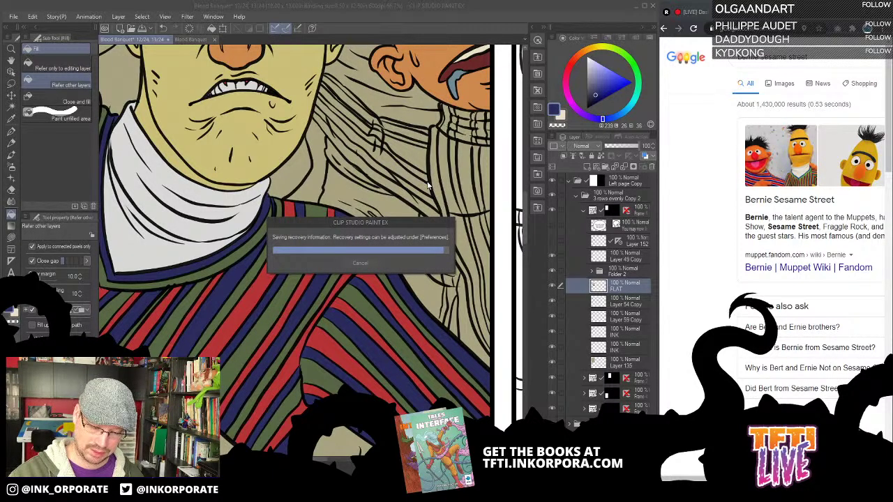
drag(428, 183, 356, 171)
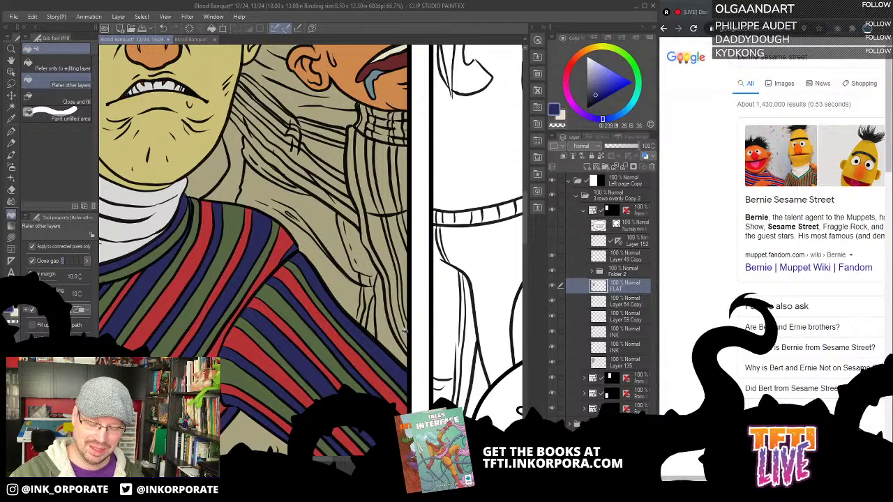
click(351, 165)
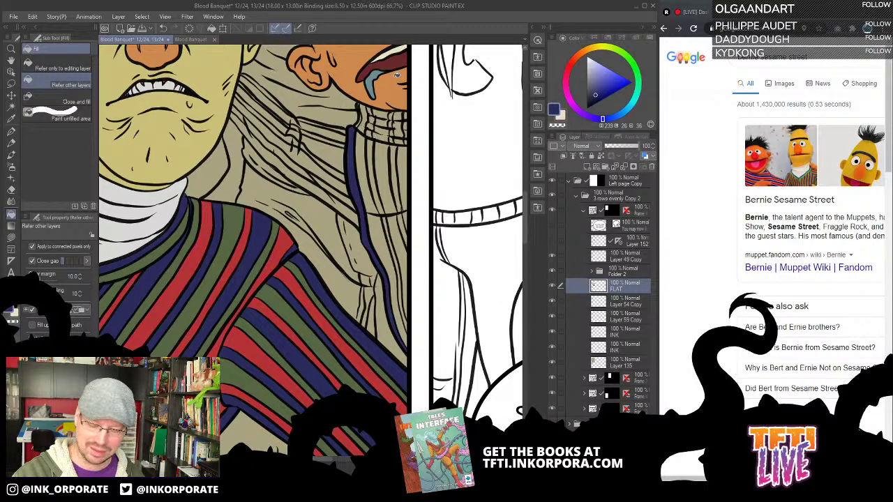
click(372, 158)
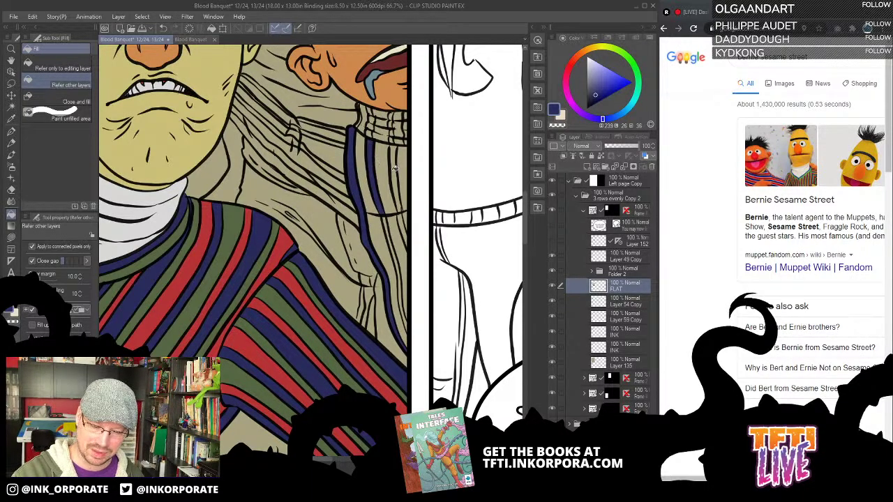
click(398, 179)
click(405, 233)
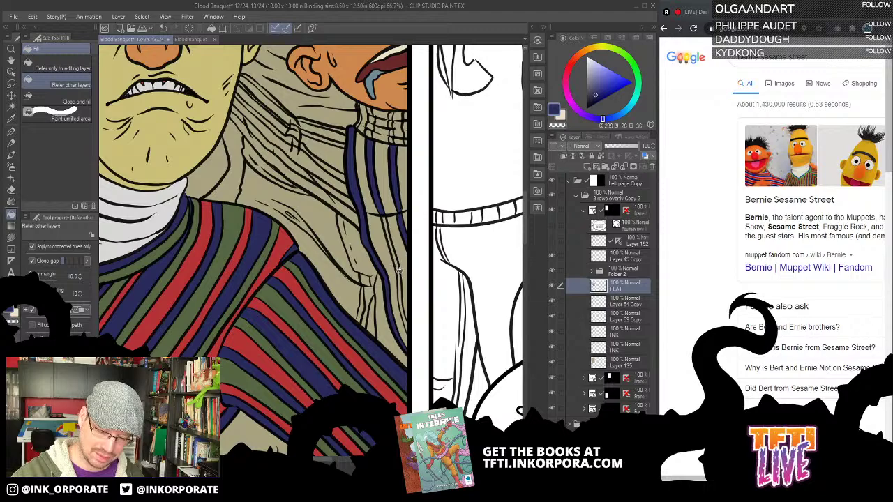
click(399, 271)
Fill alternating stripes along the Ernie-like character's outstretched sleeve and the turtleneck collar with the same navy
click(349, 198)
click(340, 180)
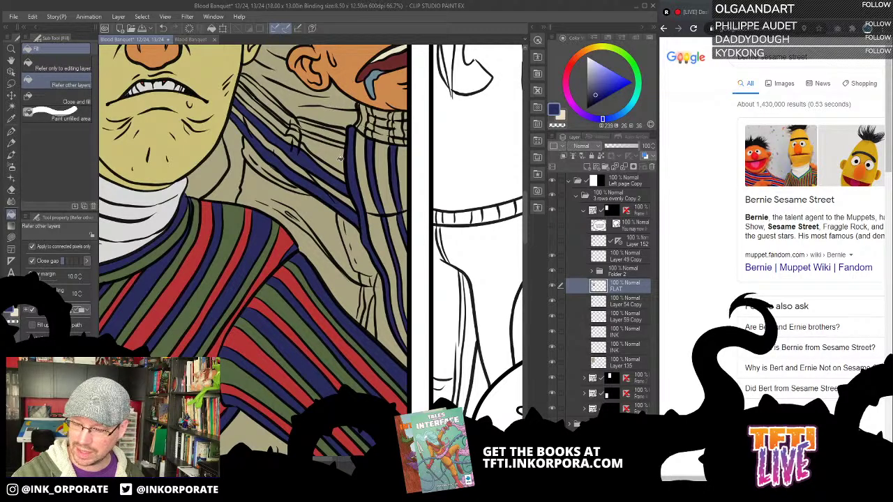
click(344, 167)
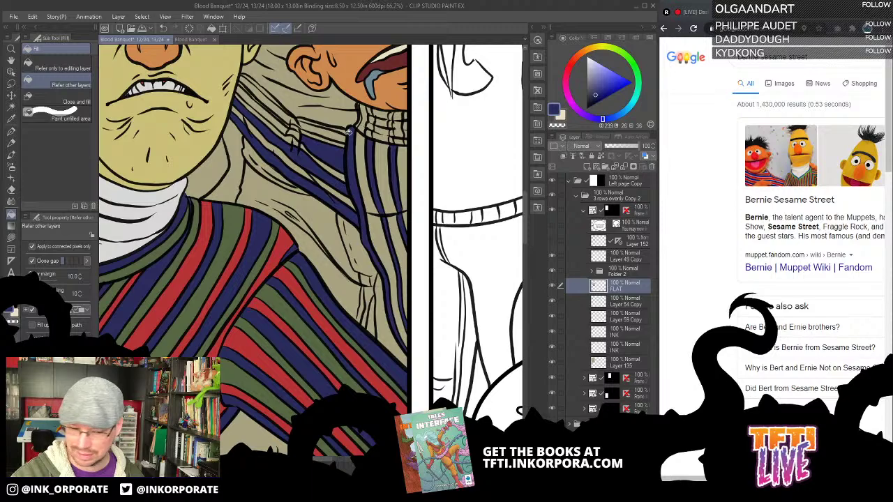
click(342, 136)
click(291, 120)
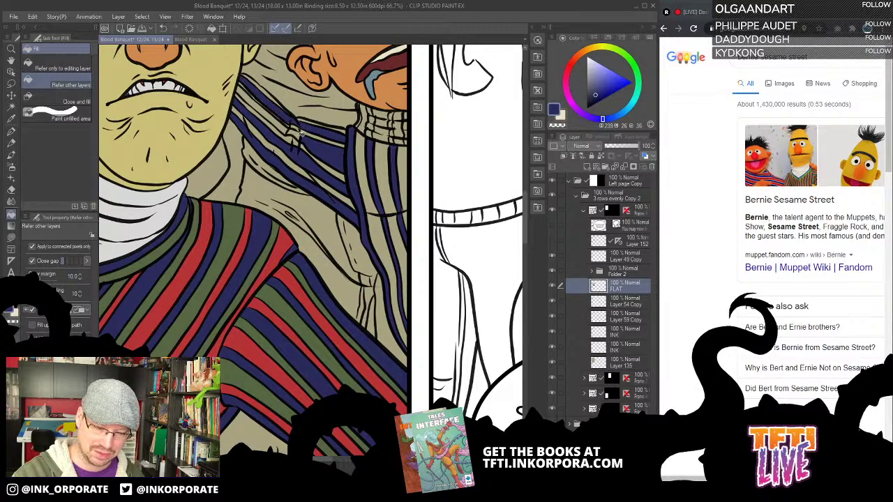
click(291, 131)
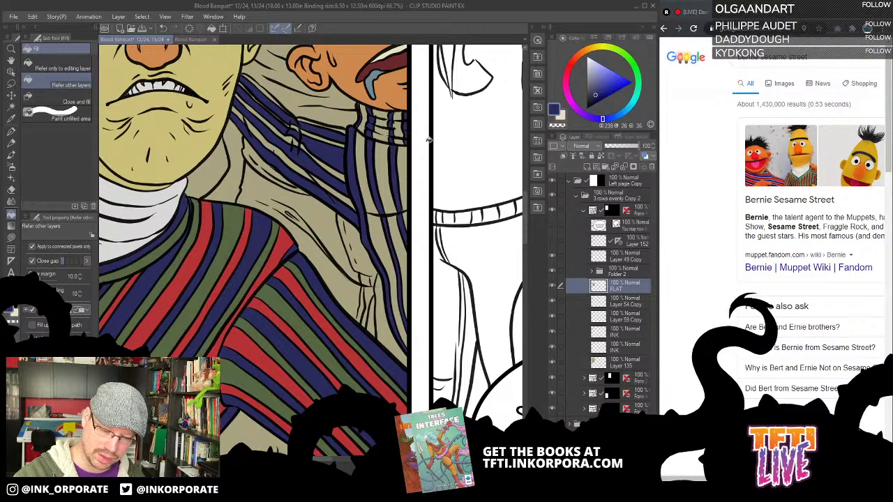
Sample red from the Bert-like character's sweater and fill the empty torso stripes of the Ernie-like character's sweater
alt+click(298, 277)
click(368, 182)
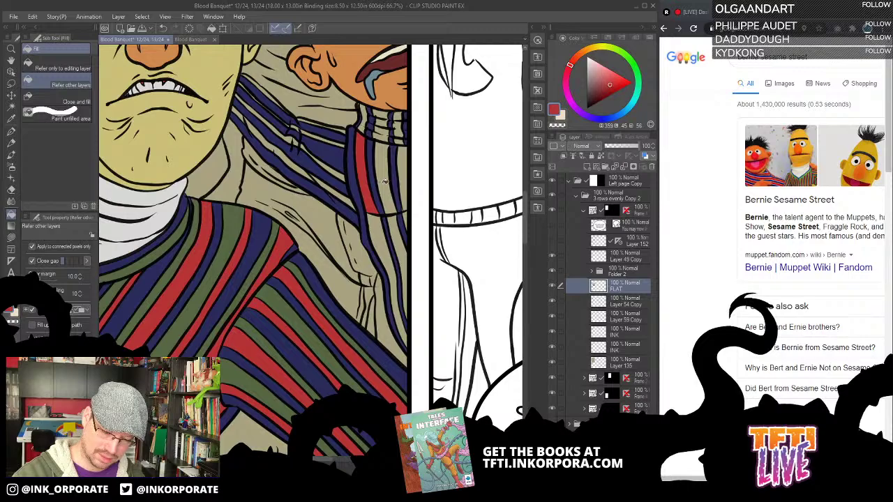
click(383, 182)
click(403, 185)
click(406, 221)
click(401, 253)
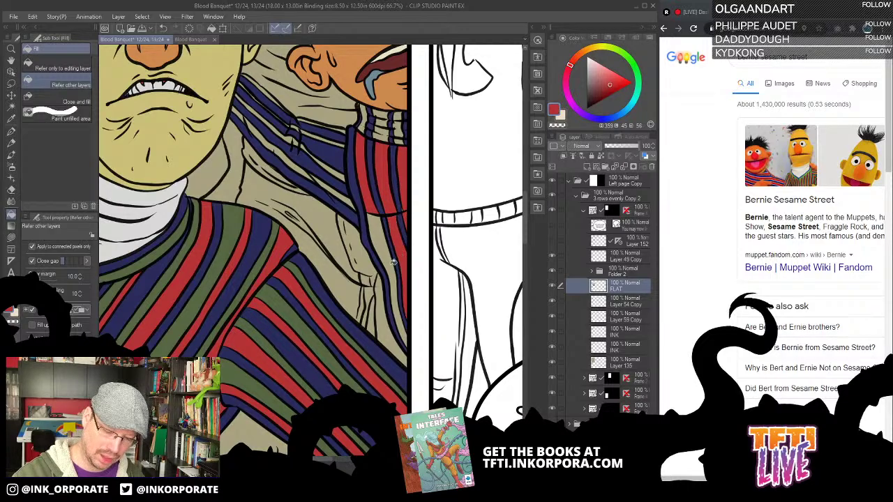
Fill the empty stripes along the Ernie-like character's outstretched sleeve with the same red
click(350, 192)
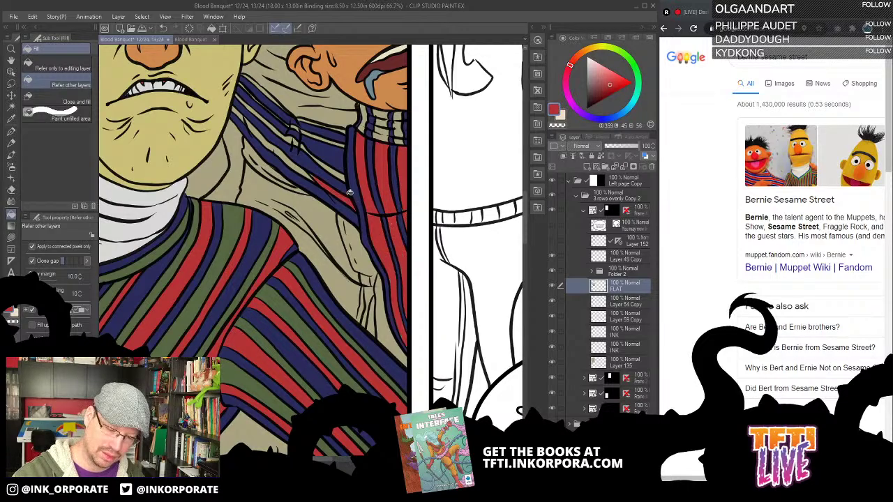
click(336, 140)
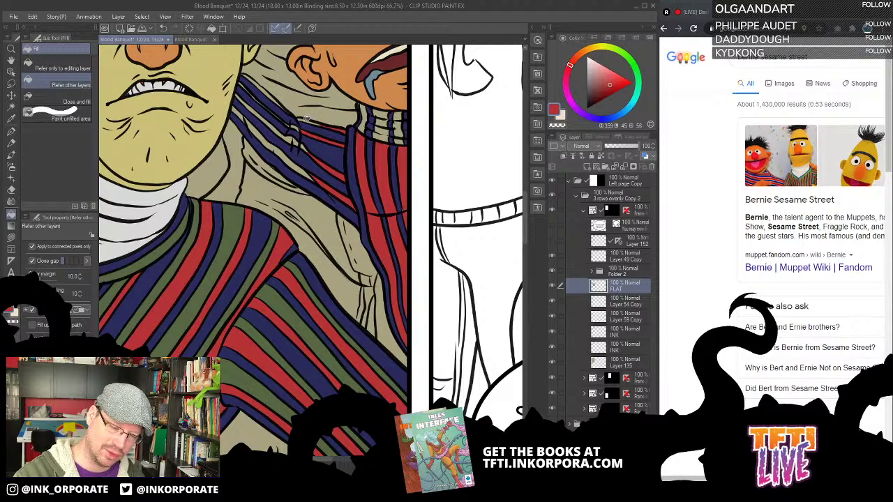
click(299, 166)
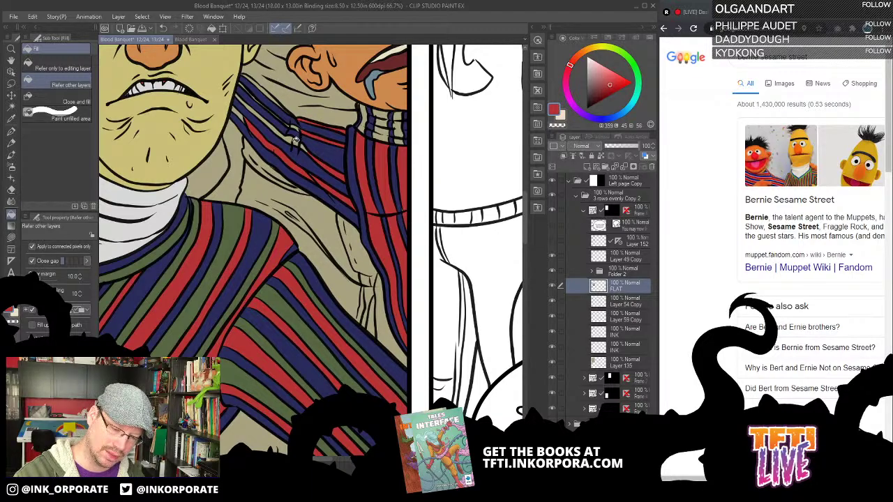
click(292, 136)
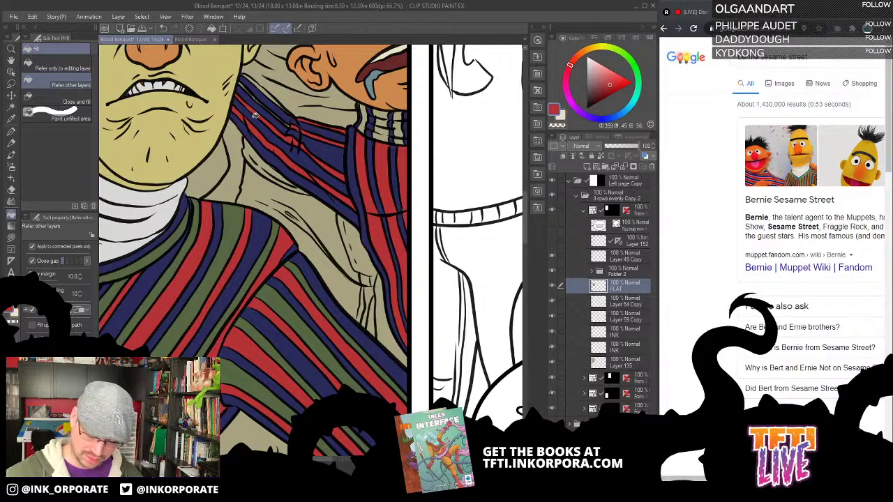
Touch up the stripes on the Ernie-like character's outstretched sleeve with Lasso fill, sampling navy and red from neighbouring stripes
scroll(255, 115, up, 3)
drag(434, 282, 426, 412)
drag(345, 324, 472, 142)
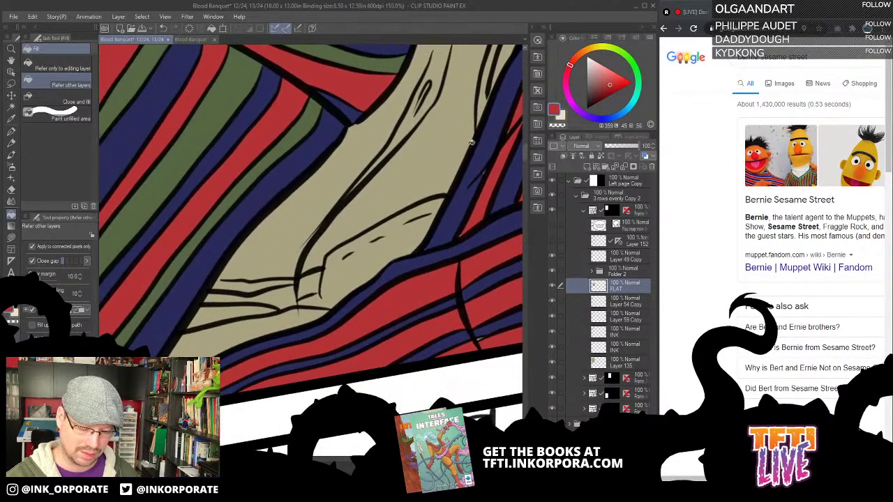
key(u)
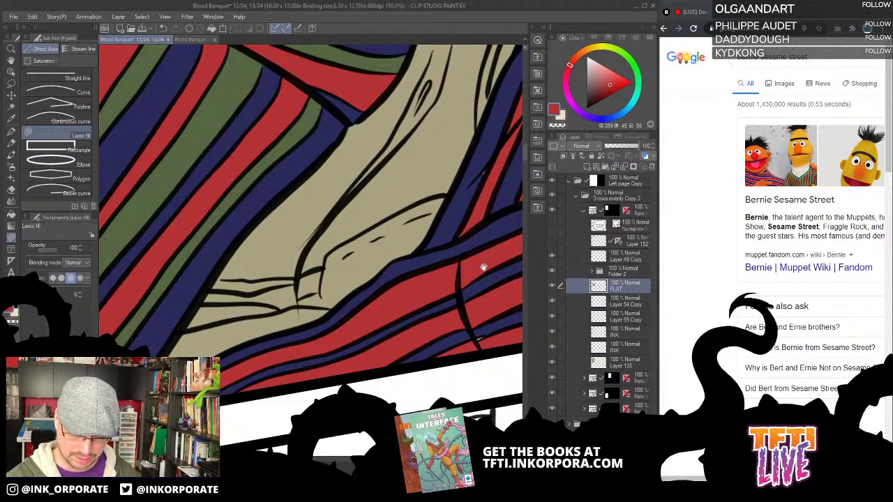
drag(496, 271, 471, 199)
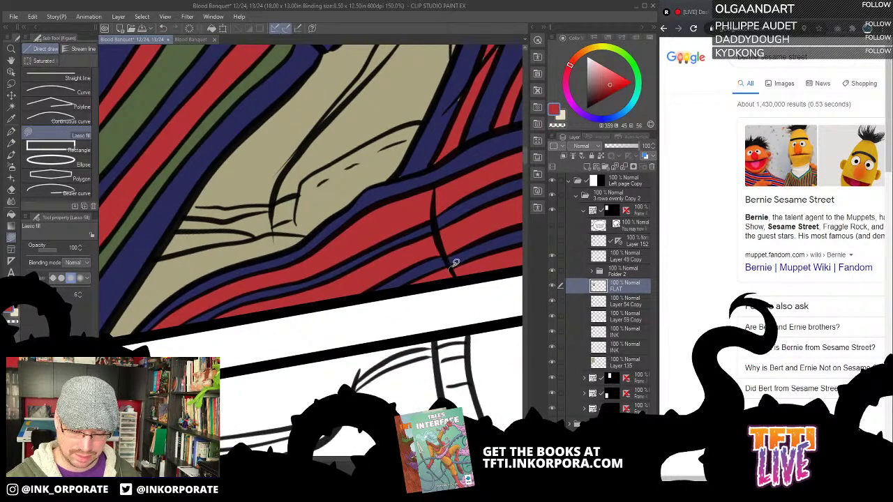
mouse_move(448, 155)
mouse_down()
mouse_move(457, 221)
mouse_move(480, 218)
mouse_move(442, 239)
mouse_move(470, 223)
mouse_move(438, 274)
mouse_move(409, 256)
mouse_move(436, 192)
mouse_move(404, 275)
mouse_up()
alt+click(451, 221)
alt+click(482, 208)
alt+click(443, 219)
alt+click(418, 245)
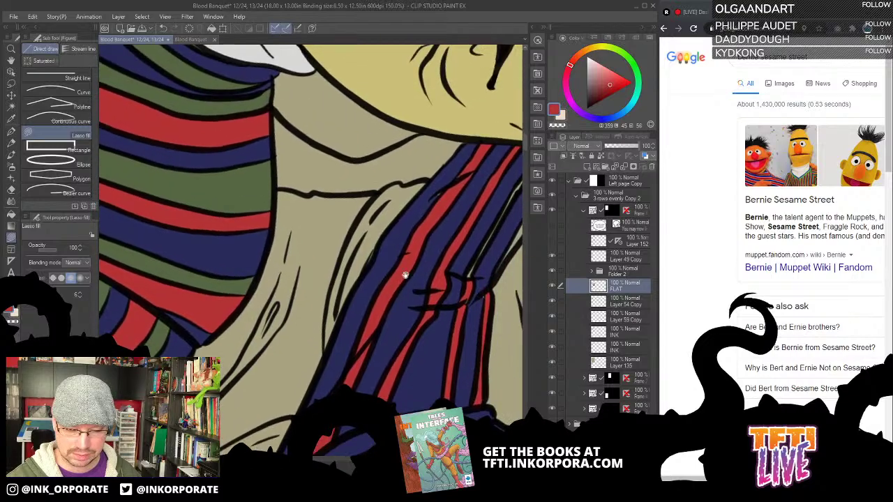
alt+click(446, 180)
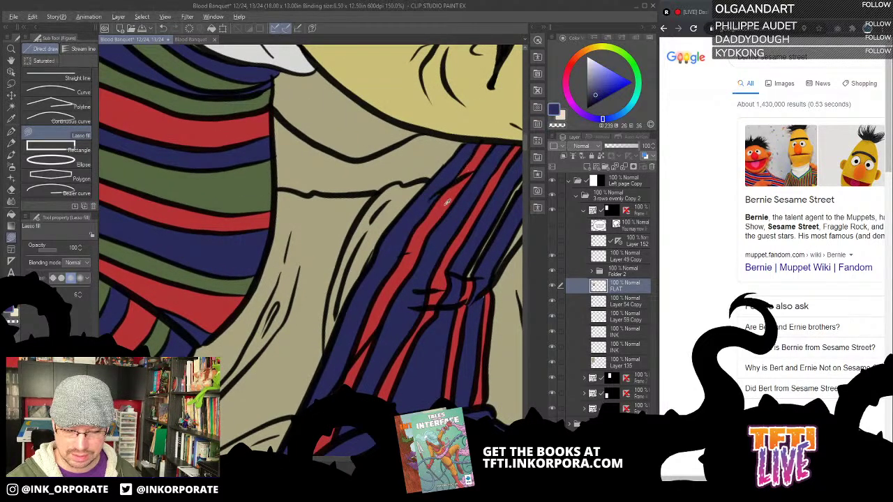
alt+click(447, 202)
drag(450, 199, 444, 166)
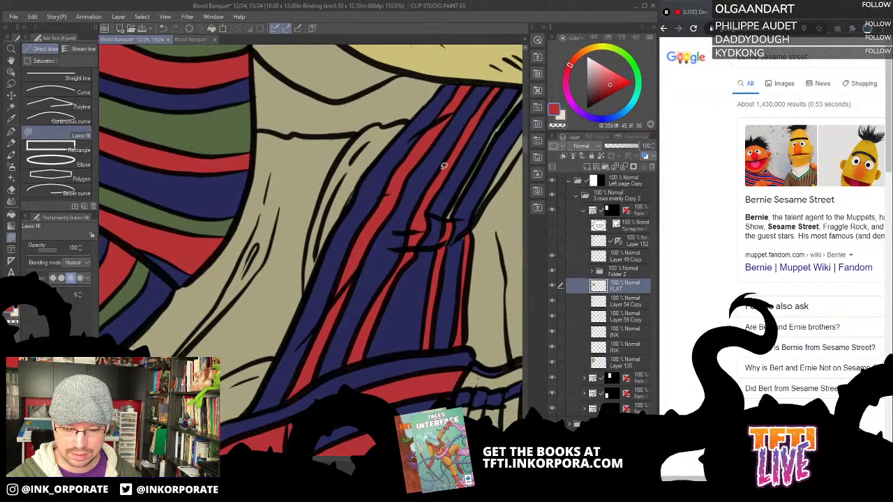
Patch the stripes around the sleeve's elbow folds with sampled navy and red, and lasso-fill the thin stripe beyond them in red
alt+click(452, 270)
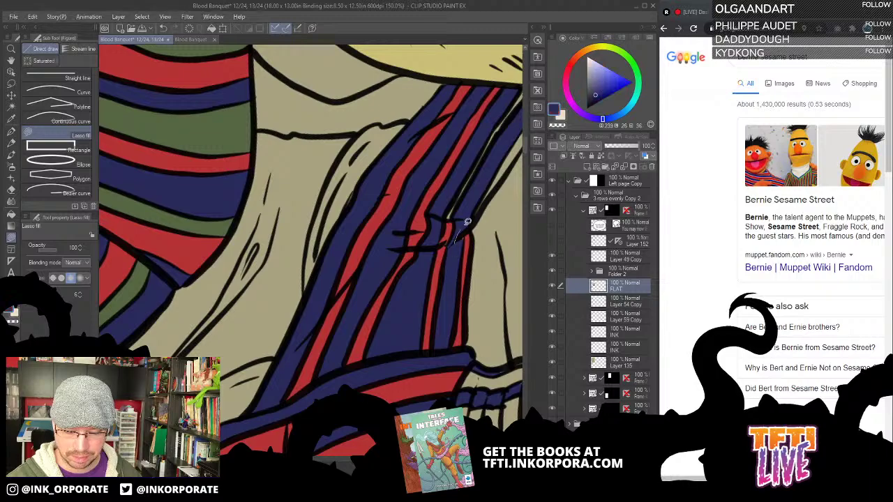
alt+click(449, 232)
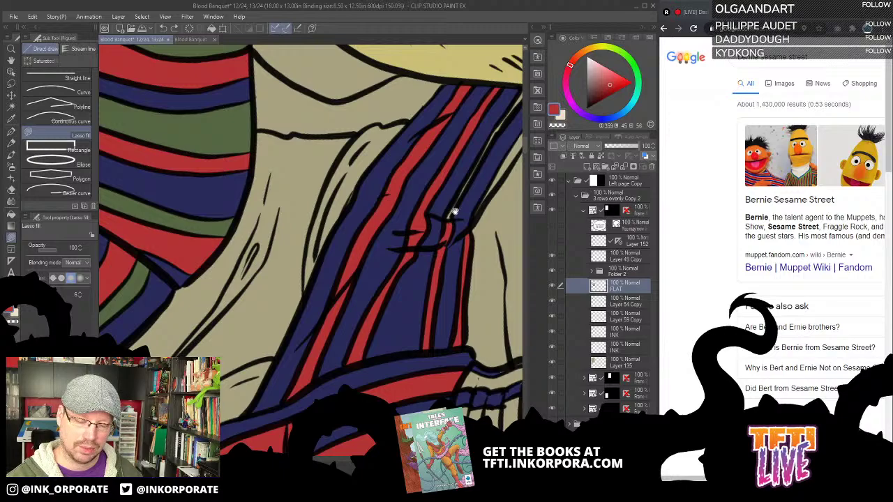
drag(461, 200, 422, 250)
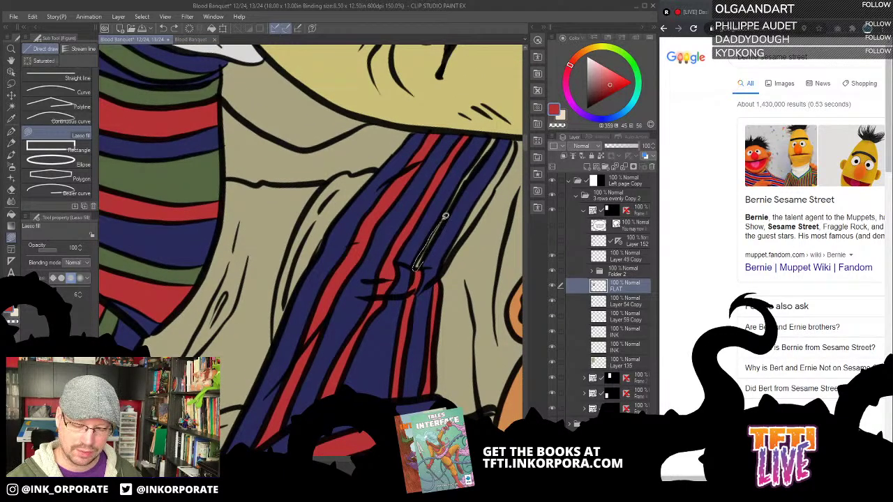
mouse_move(463, 207)
mouse_down()
mouse_move(427, 246)
mouse_move(480, 169)
mouse_move(422, 258)
mouse_move(492, 122)
mouse_move(420, 247)
mouse_up()
scroll(431, 305, down, 4)
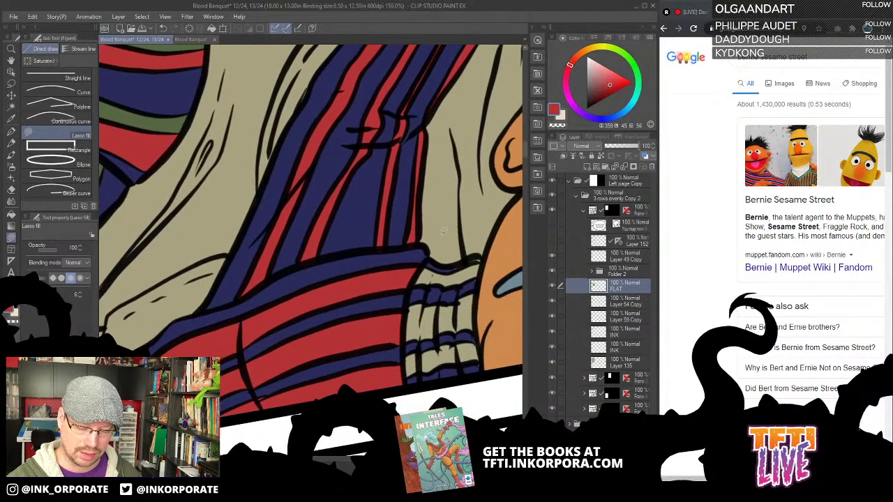
Fill the remaining empty stripes of the Ernie-like character's turtleneck collar with red, referring to other layers
key(g)
key(g)
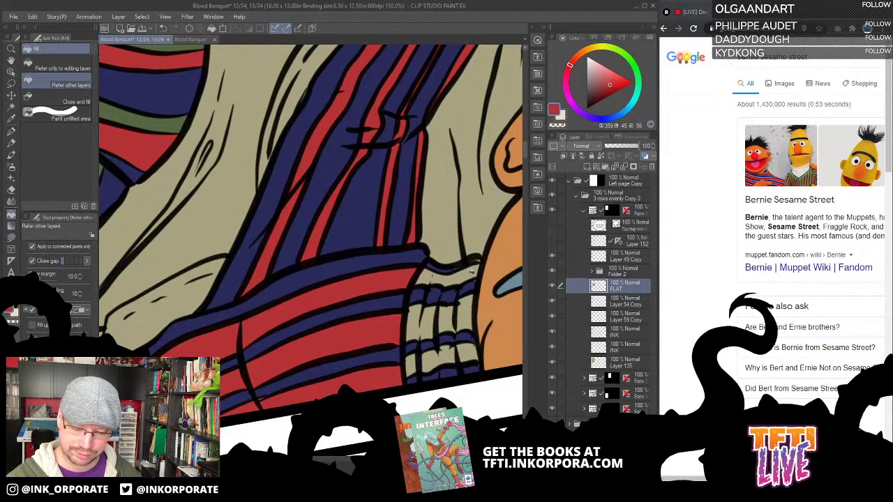
click(465, 273)
click(469, 309)
click(451, 321)
click(424, 326)
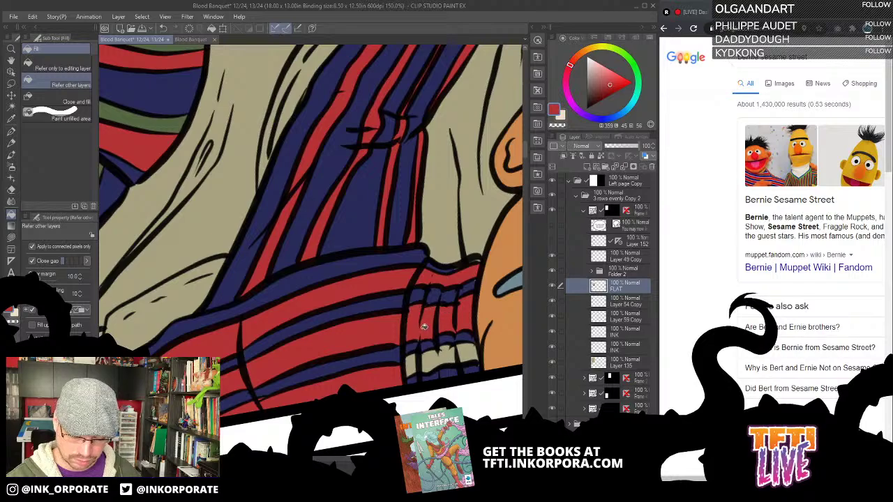
drag(445, 364, 439, 246)
click(406, 246)
click(433, 247)
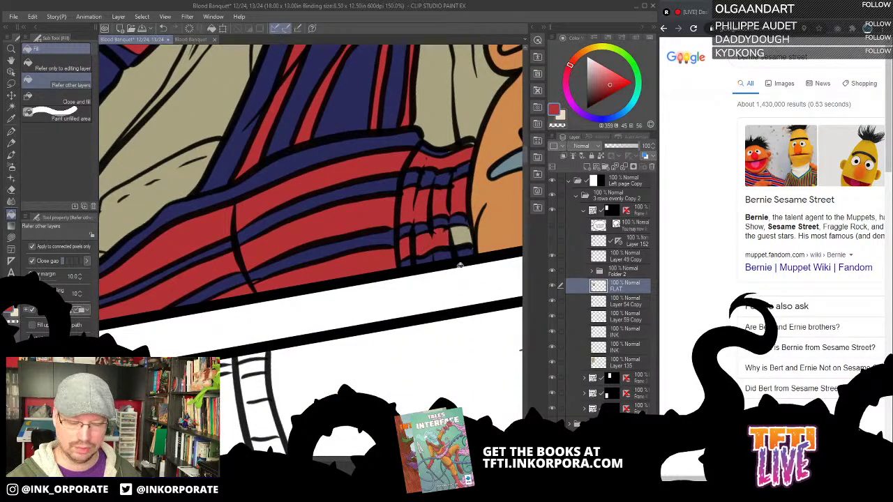
click(464, 234)
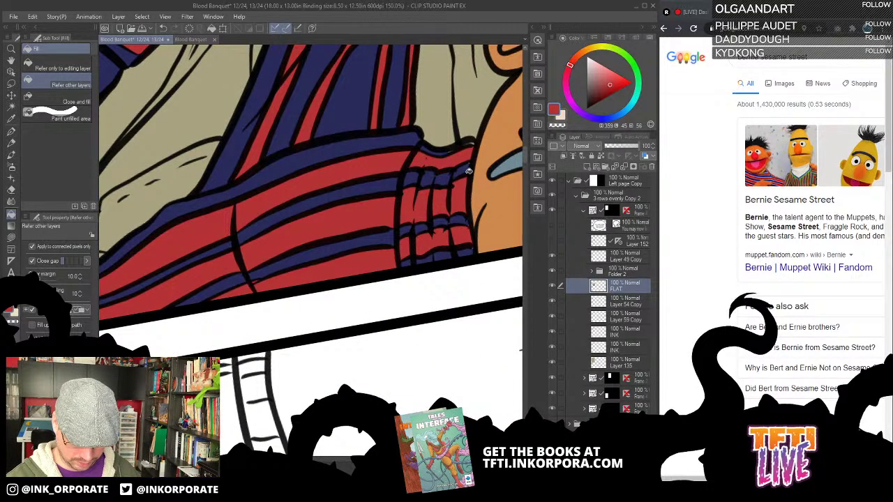
Touch up the edges and folds of the Ernie-like character's turtleneck collar with Lasso fill, using red and navy sampled from its stripes
key(minus)
key(minus)
key(minus)
key(minus)
key(minus)
key(minus)
key(minus)
key(u)
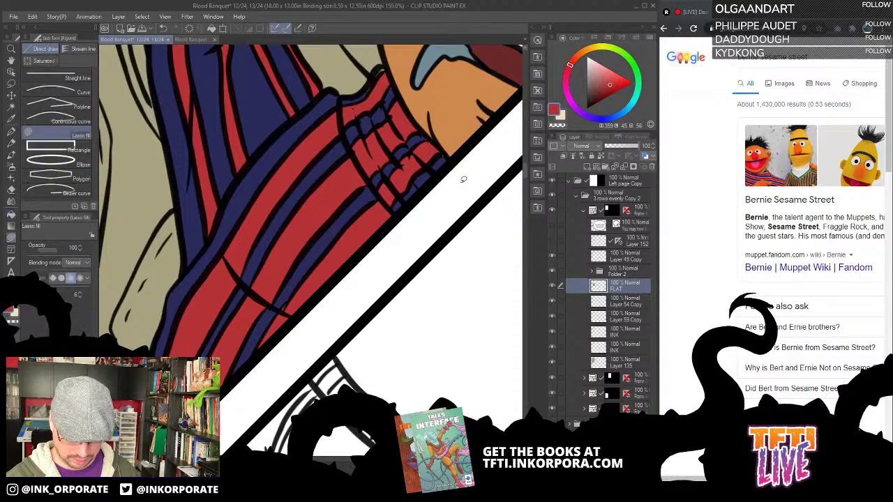
drag(416, 190, 473, 325)
mouse_move(442, 210)
mouse_down()
mouse_move(427, 218)
mouse_move(447, 202)
mouse_move(440, 229)
mouse_up()
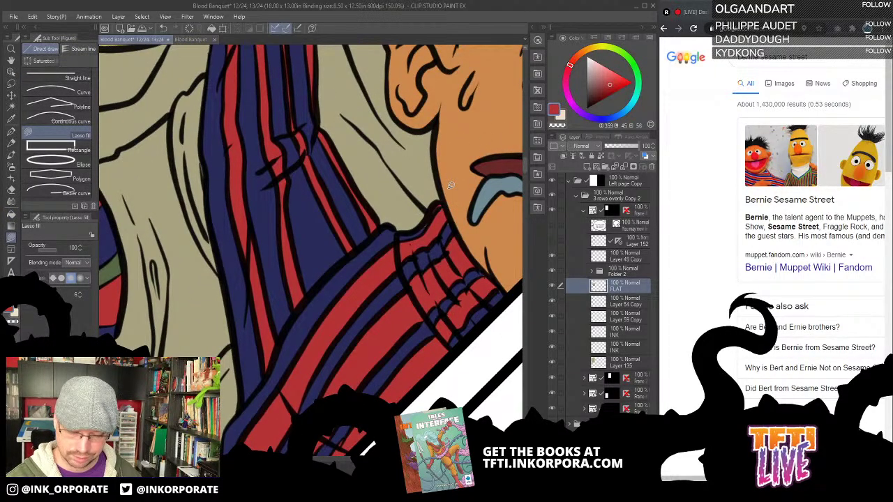
alt+click(449, 231)
mouse_move(423, 229)
mouse_down()
mouse_move(443, 208)
mouse_move(428, 209)
mouse_move(426, 233)
mouse_move(451, 219)
mouse_move(454, 233)
mouse_up()
alt+click(453, 231)
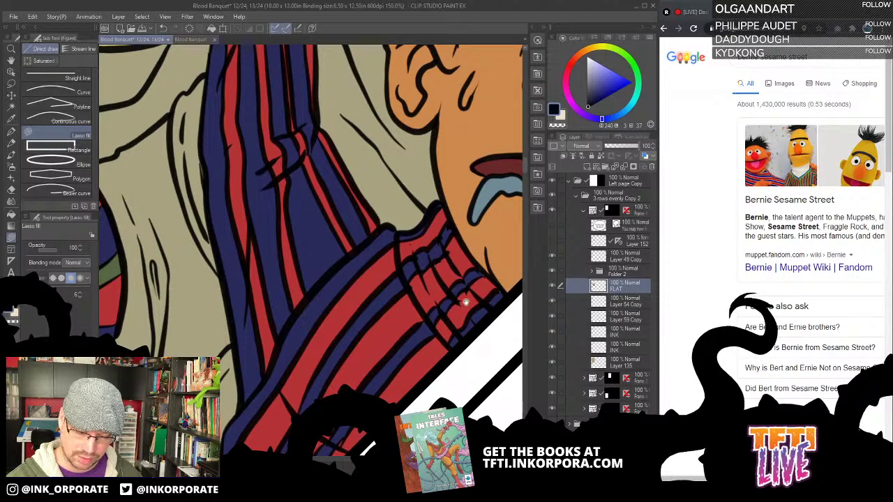
drag(466, 302, 447, 261)
alt+click(428, 190)
mouse_move(429, 187)
mouse_down()
mouse_move(433, 179)
mouse_move(429, 187)
mouse_up()
mouse_move(470, 207)
mouse_down()
mouse_move(479, 155)
mouse_move(454, 193)
mouse_move(475, 181)
mouse_up()
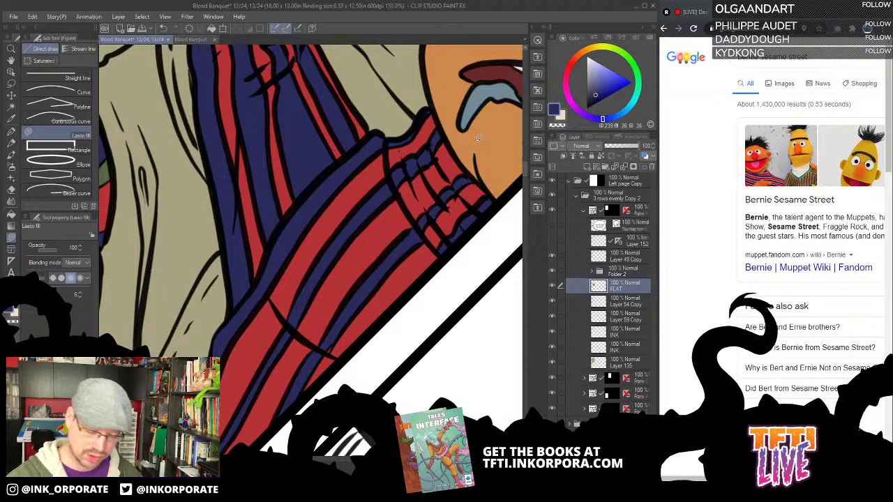
Examine the finished sweater flats across the whole crowd panel in an upright view
key(ctrl+0)
scroll(477, 144, up, 4)
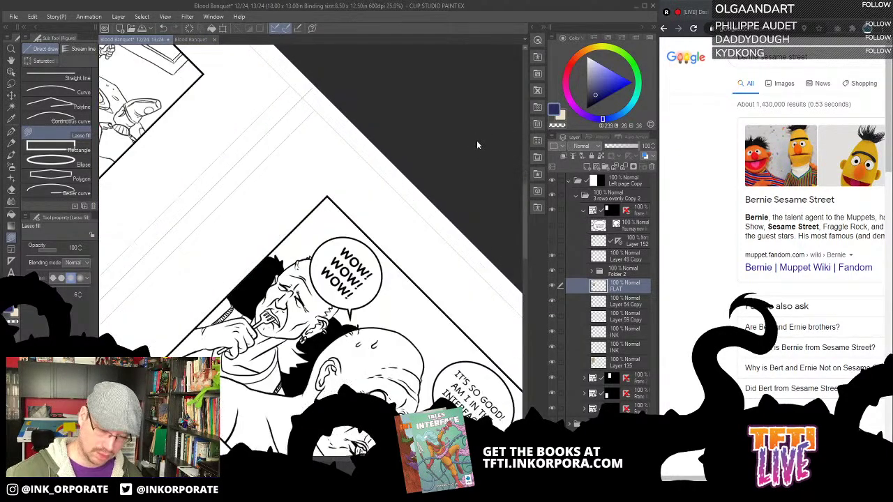
drag(189, 142, 460, 339)
drag(210, 209, 462, 216)
key(minus)
key(minus)
drag(362, 321, 396, 273)
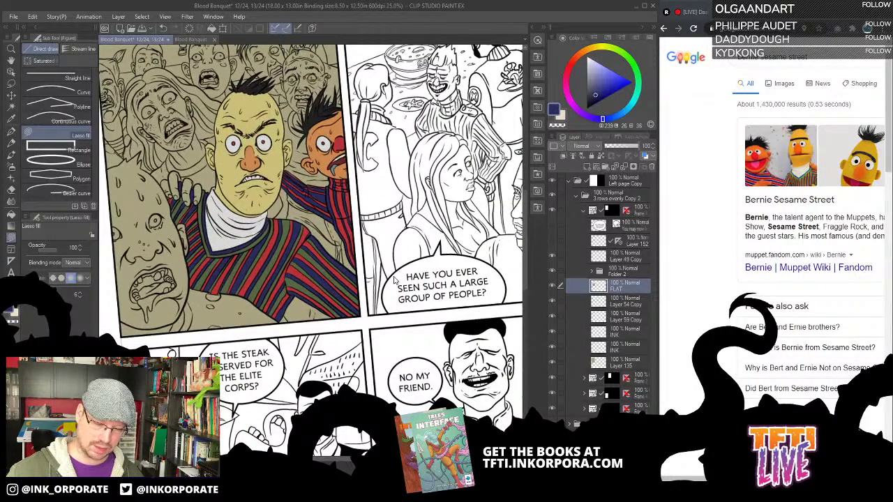
scroll(395, 279, up, 2)
key(asciicircum)
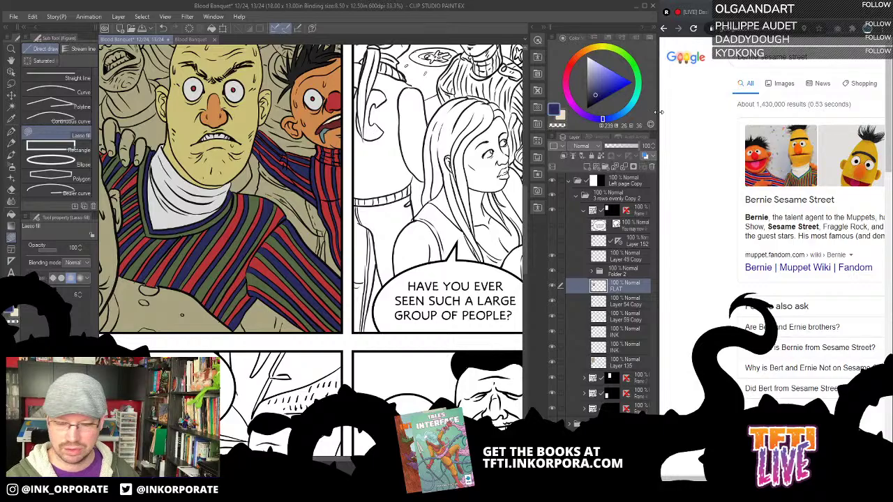
Widen the drawing window over the browser reference and bring the screaming bald figure in the crowd panel into view
drag(659, 113, 765, 113)
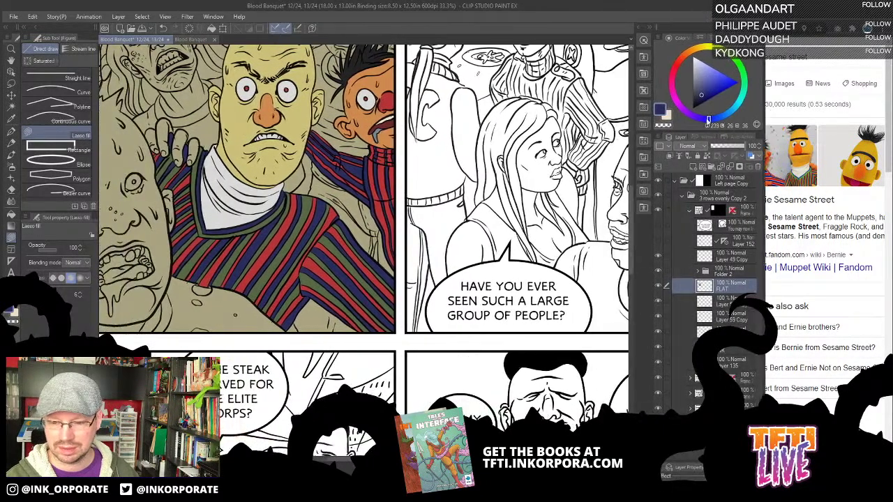
drag(381, 275, 496, 339)
mouse_move(438, 279)
mouse_down()
mouse_move(441, 292)
mouse_move(428, 241)
mouse_move(450, 279)
mouse_up()
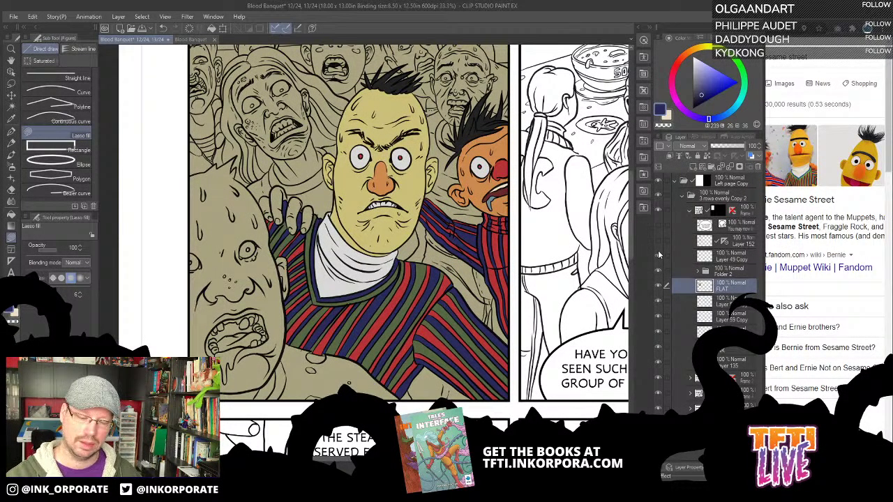
drag(367, 353, 493, 294)
drag(445, 258, 494, 262)
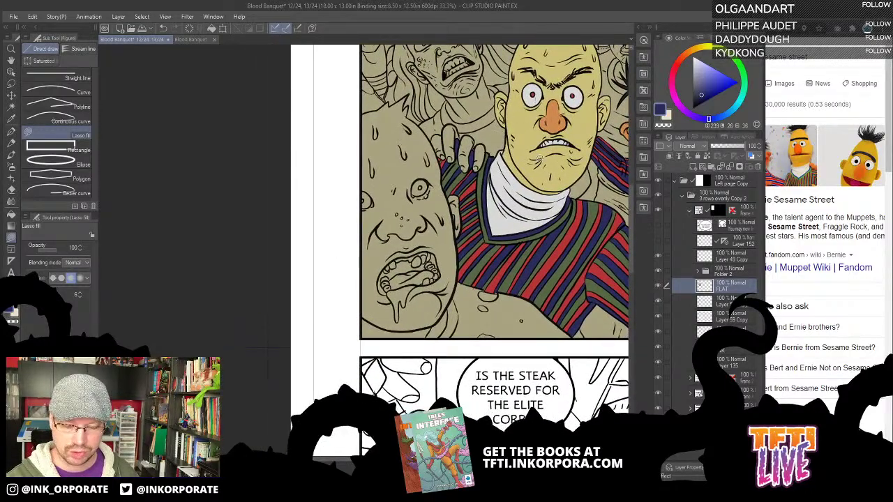
key(alt)
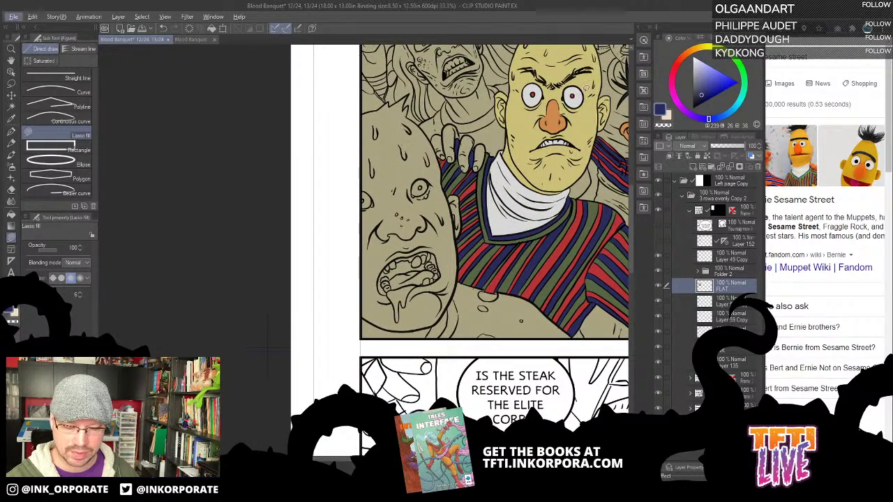
Check the content of Layer 49 Copy by toggling its visibility, and add a new layer directly beneath it, above Folder 2
drag(655, 258, 657, 257)
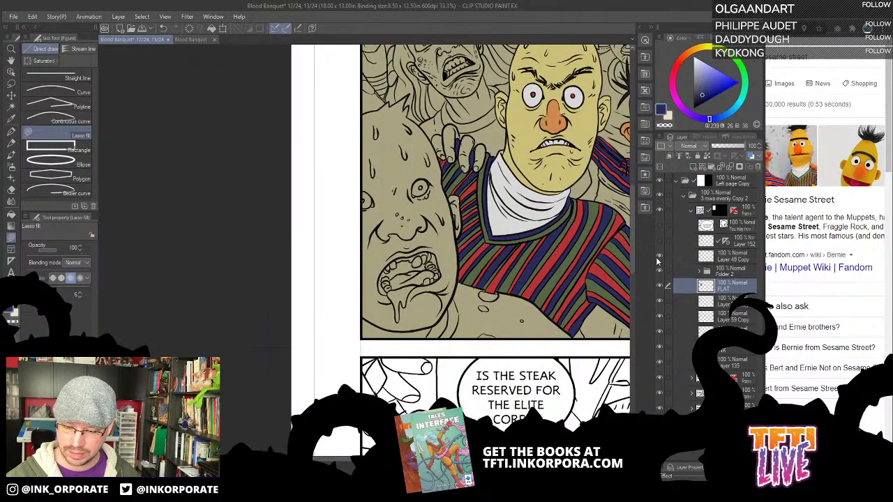
click(658, 257)
click(658, 257)
click(729, 253)
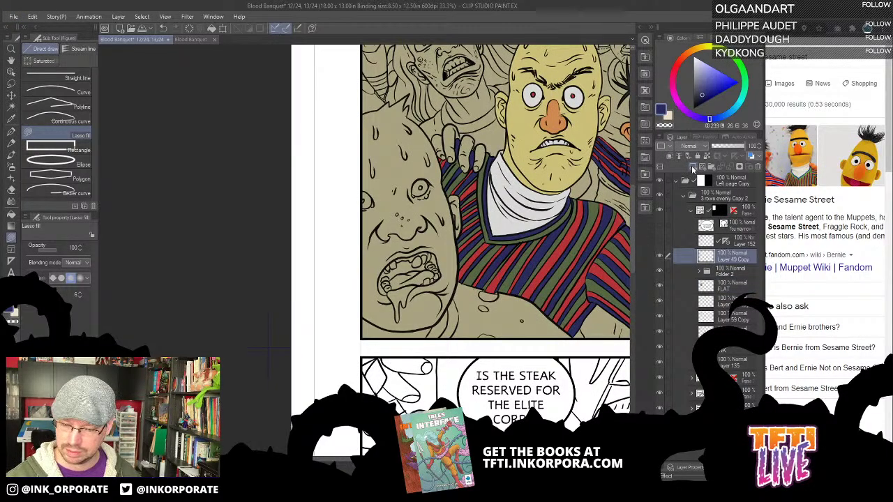
click(700, 167)
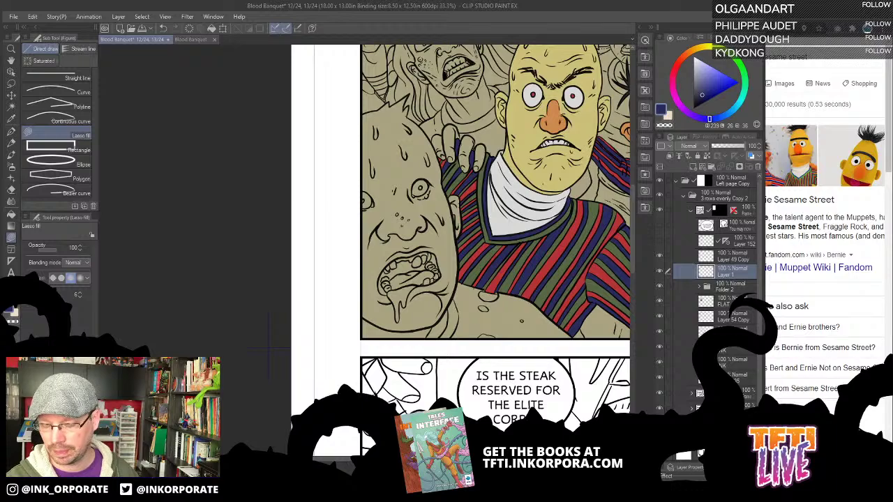
Mix a pale pinkish-beige skin tone for the screaming bald figure, testing several orange hues and lighter shades
click(686, 61)
mouse_move(713, 84)
mouse_down()
mouse_move(703, 53)
mouse_move(710, 61)
mouse_move(694, 55)
mouse_move(705, 72)
mouse_up()
click(699, 72)
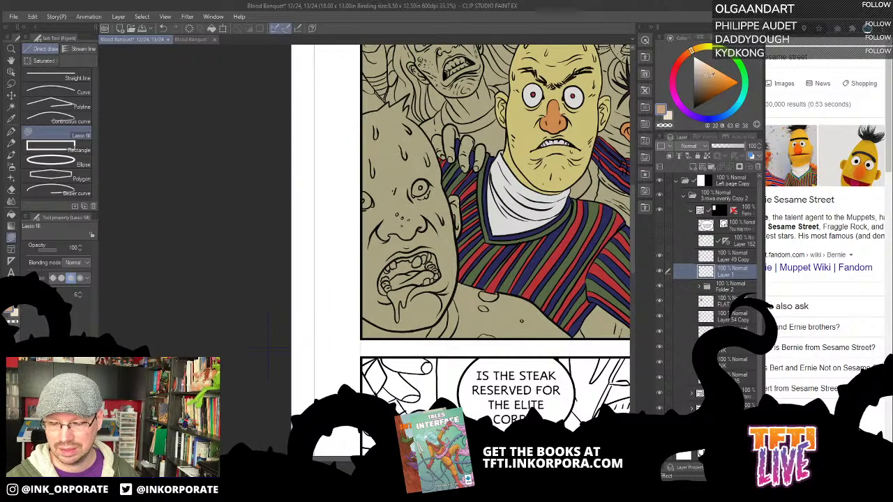
click(709, 70)
click(709, 73)
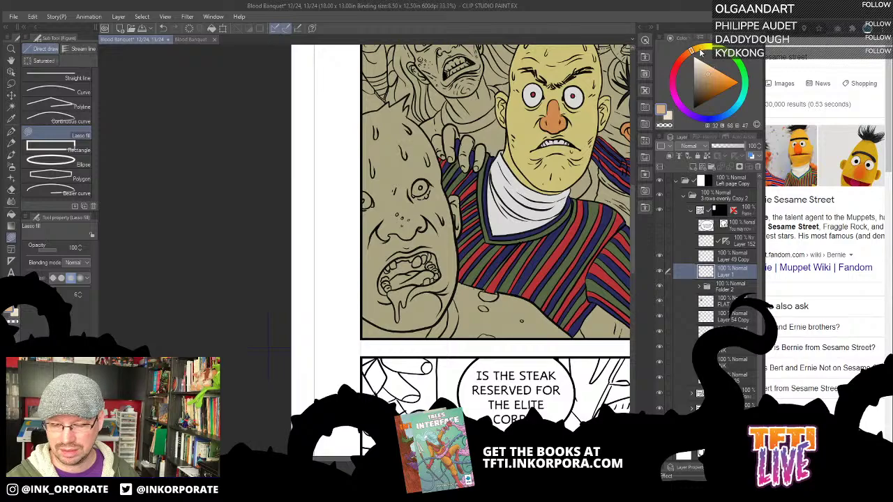
click(704, 68)
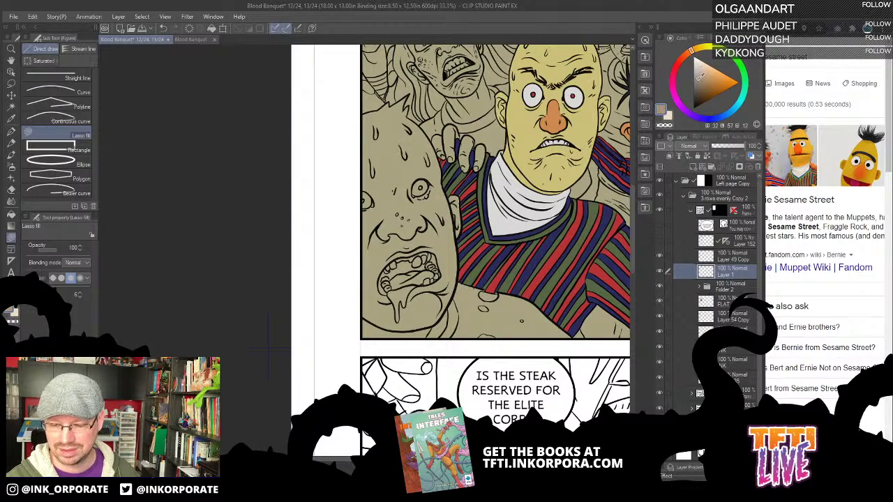
drag(691, 52, 685, 55)
click(697, 77)
click(701, 67)
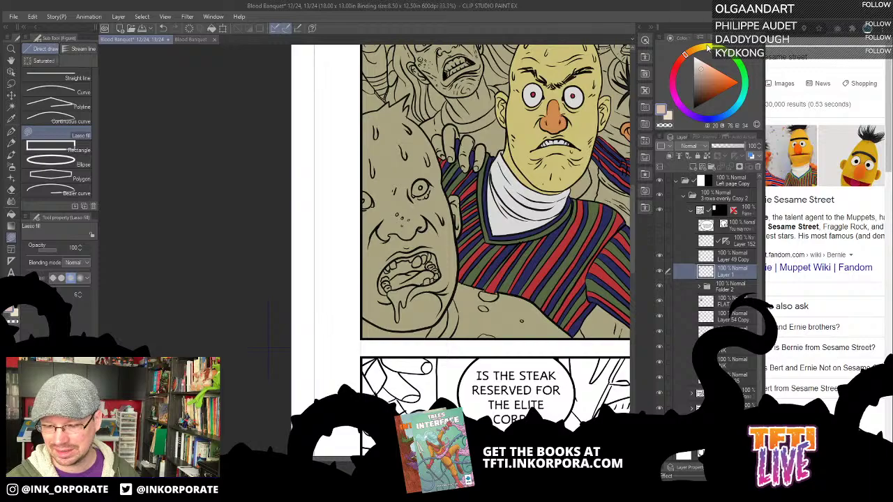
click(698, 47)
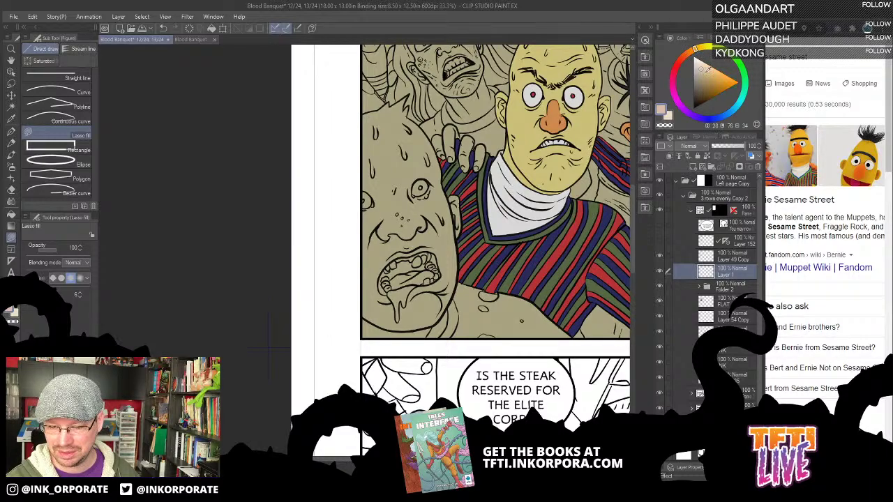
mouse_move(702, 73)
mouse_down()
mouse_move(688, 60)
mouse_move(673, 74)
mouse_move(702, 63)
mouse_move(687, 57)
mouse_up()
click(690, 52)
drag(699, 63, 706, 69)
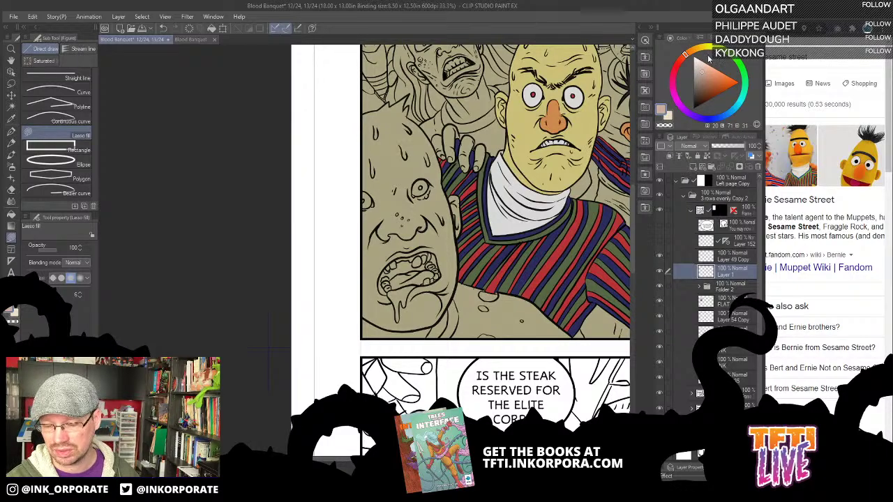
Mute the skin tone slightly and flood-fill the screaming bald figure's face on Layer 1, using the other layers as reference
drag(478, 176, 533, 165)
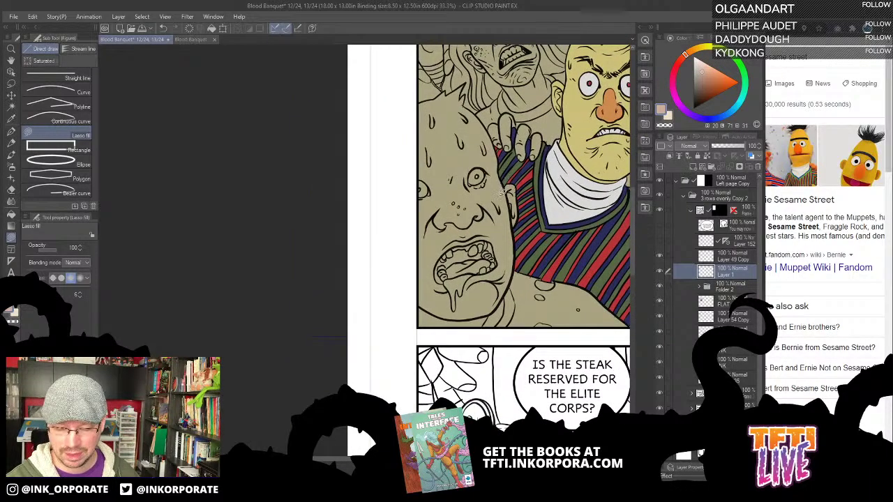
key(g)
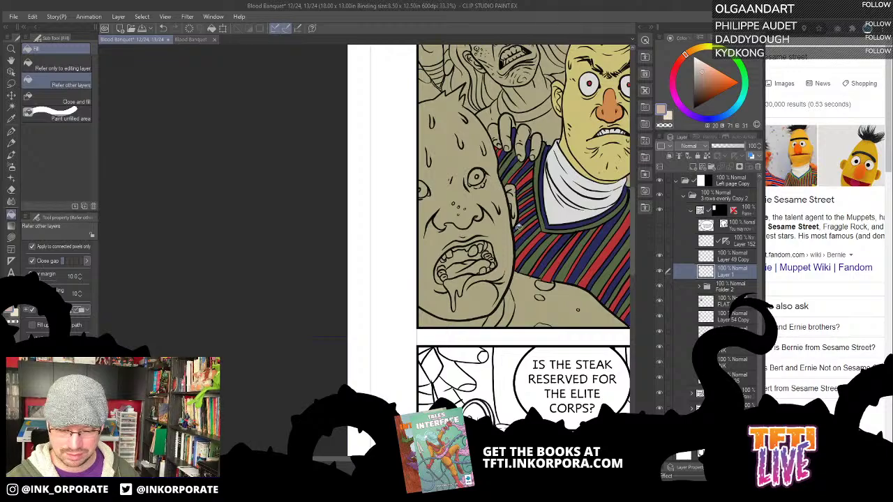
click(494, 184)
key(ctrl+z)
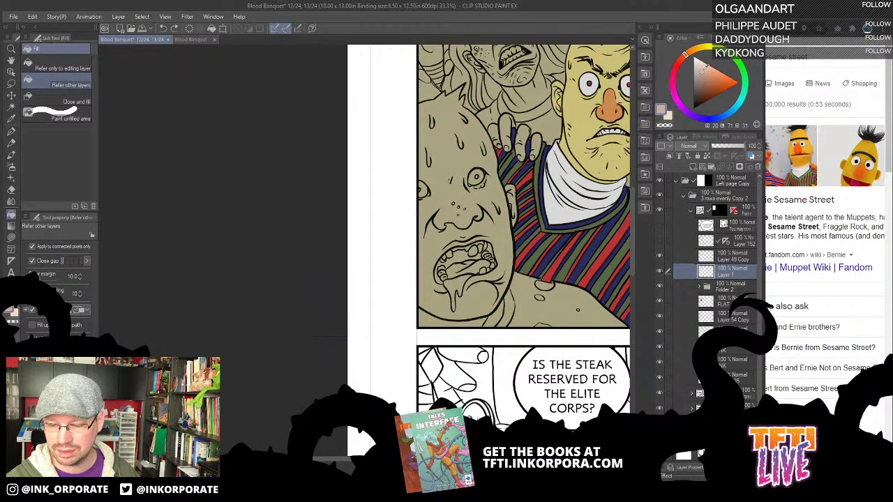
drag(706, 69, 701, 70)
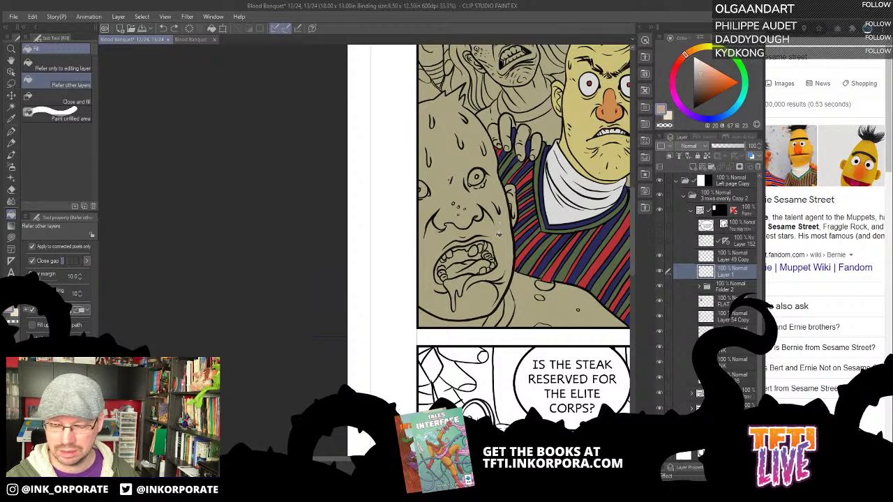
click(504, 250)
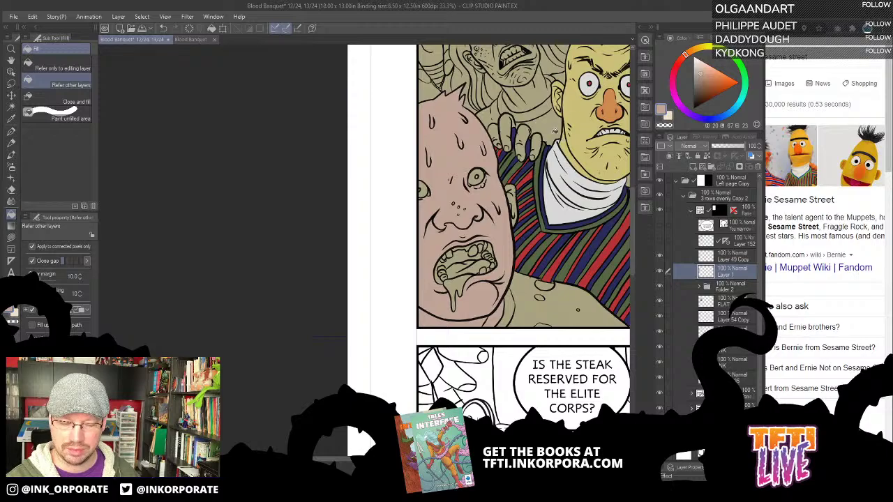
Choose a dark red and fill the inner corners of the bald figure's eyes with it
drag(568, 115, 605, 129)
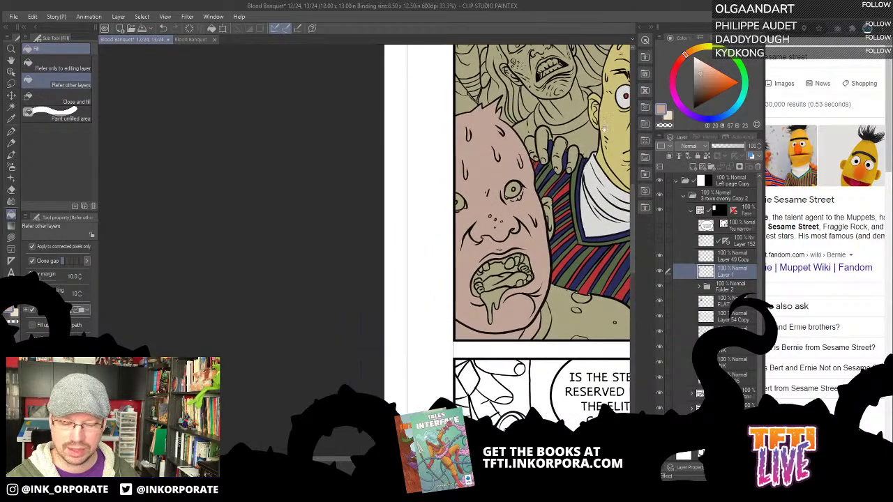
drag(593, 211, 561, 193)
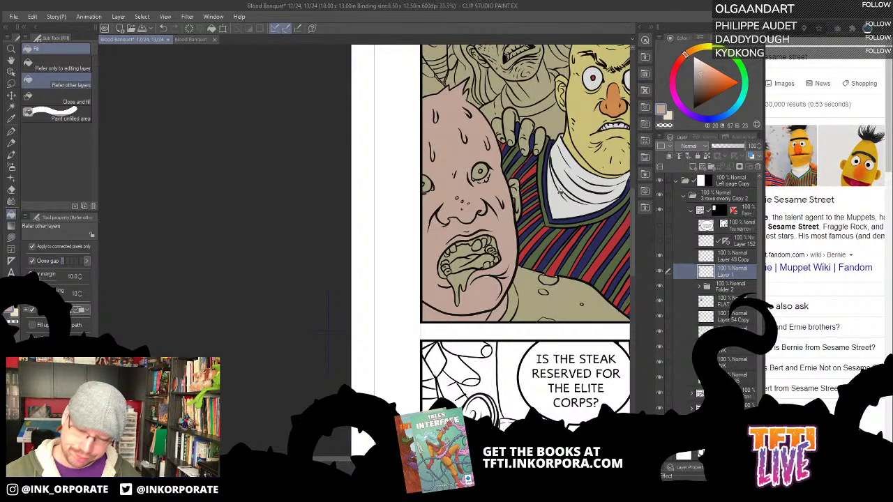
click(703, 95)
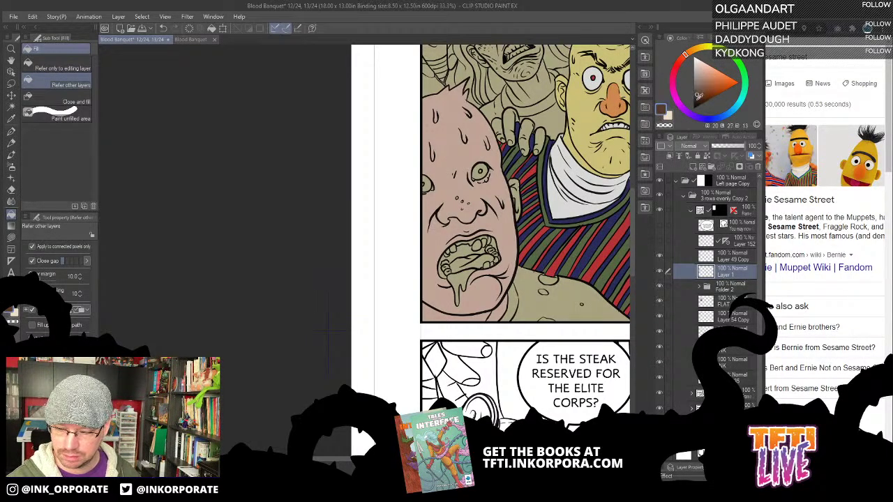
click(703, 90)
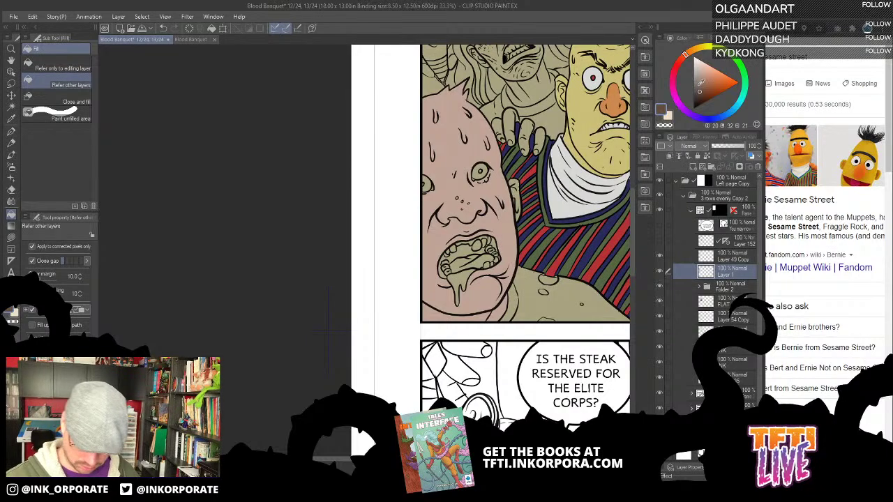
key(ctrl+plus)
key(ctrl+plus)
drag(565, 156, 513, 211)
drag(442, 186, 514, 192)
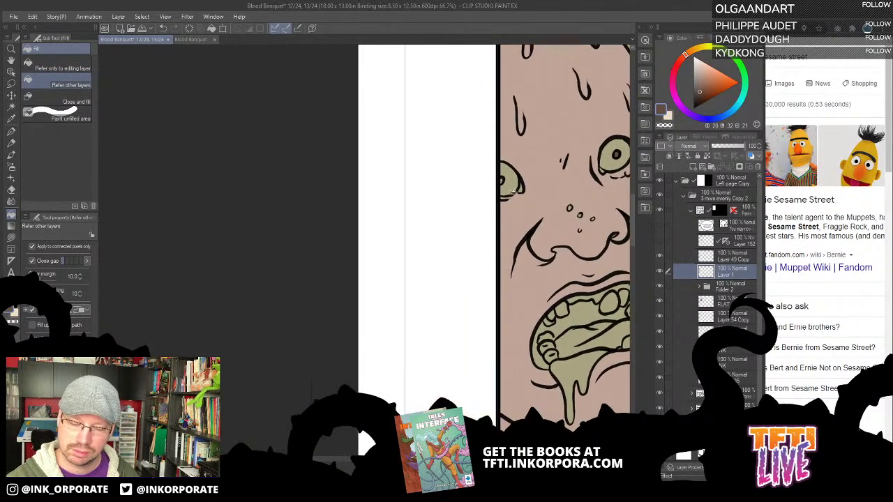
click(675, 67)
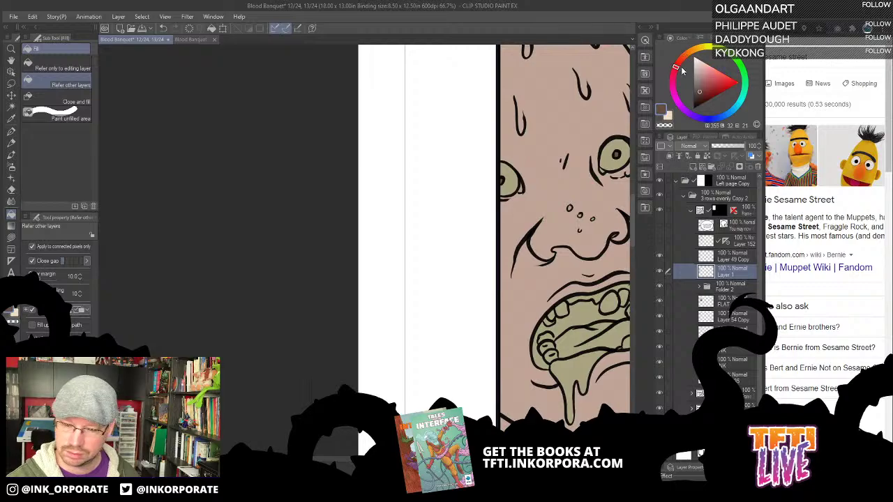
click(709, 91)
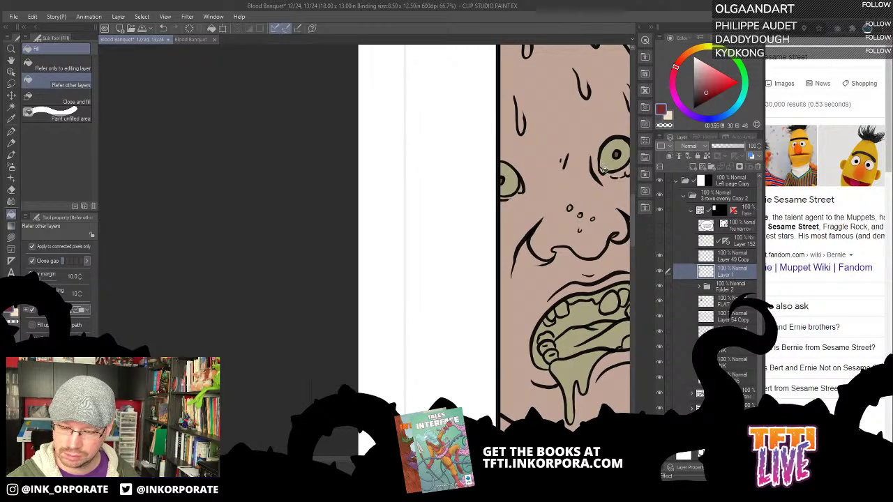
drag(525, 188, 421, 204)
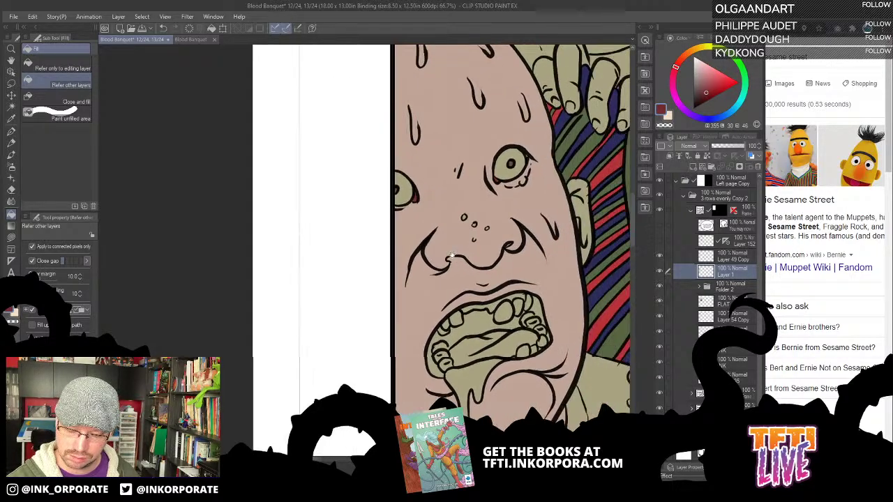
drag(513, 214, 519, 196)
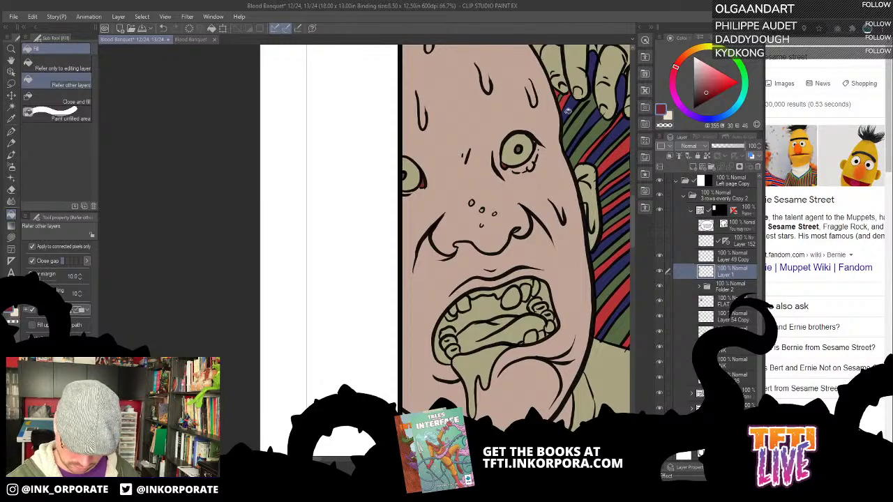
Sample the face's skin tone for Lasso fill and check the fills on Layer 1 by toggling its visibility
key(u)
alt+click(523, 172)
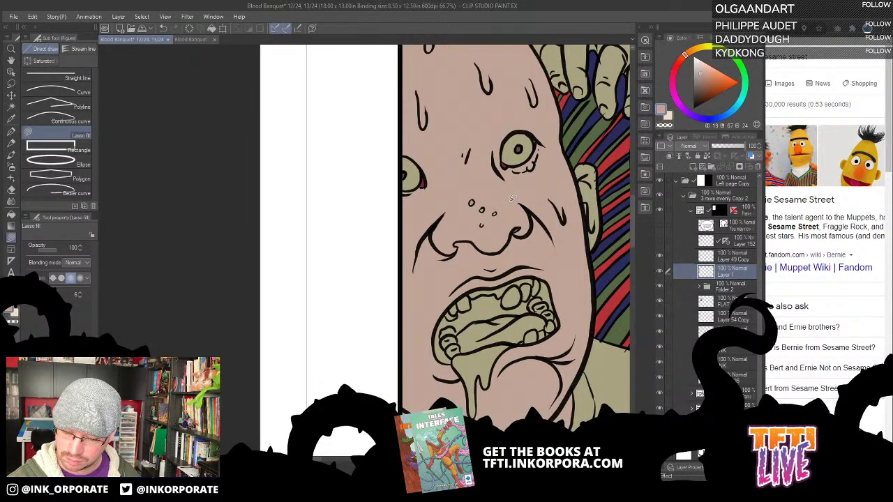
click(660, 274)
click(659, 273)
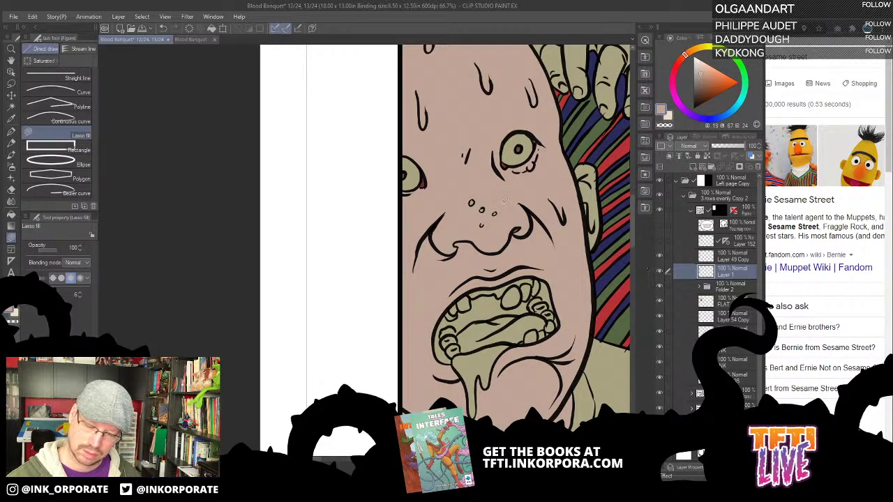
Fill the bald figure's mouth interior and tongue with the dark red sampled from the eye corner
drag(564, 247, 550, 217)
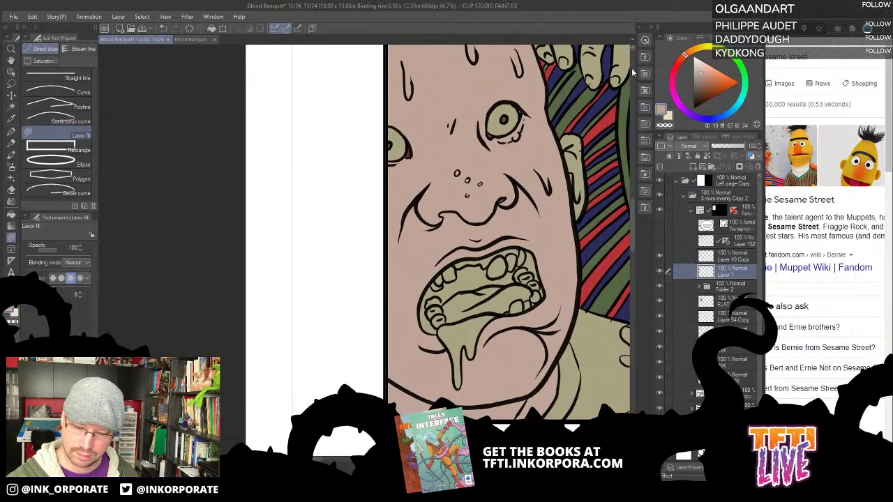
alt+click(492, 131)
key(g)
key(g)
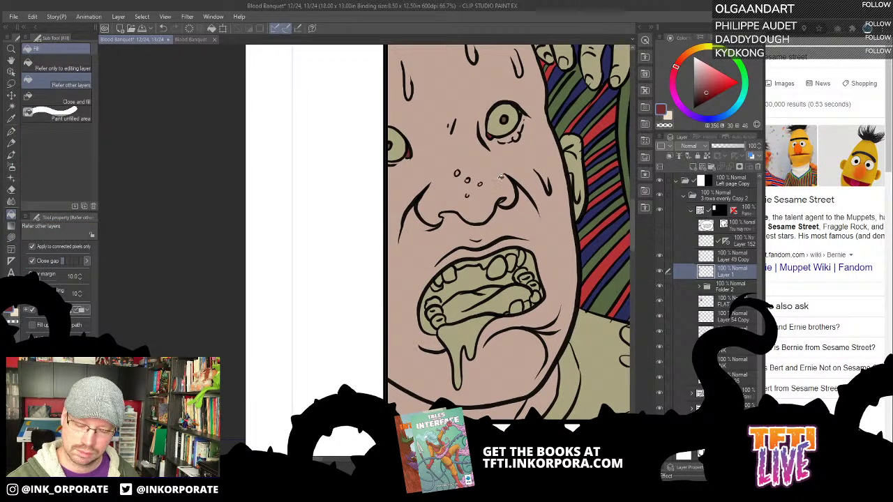
click(479, 277)
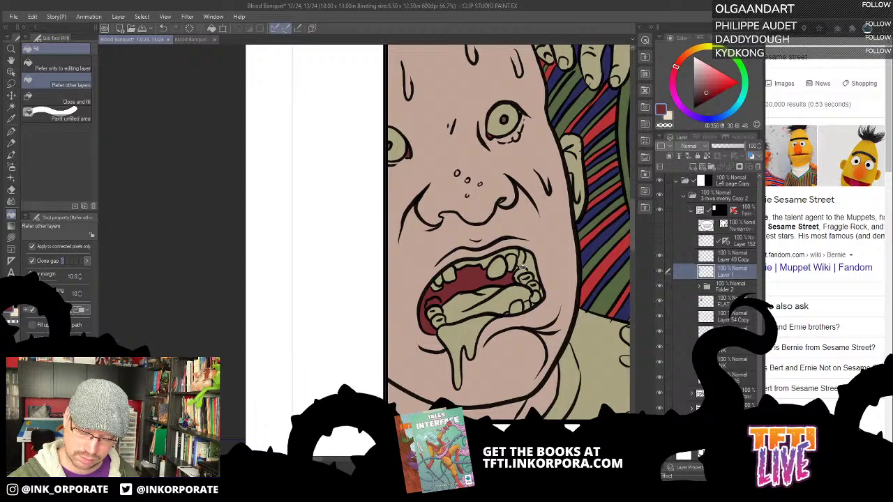
click(511, 309)
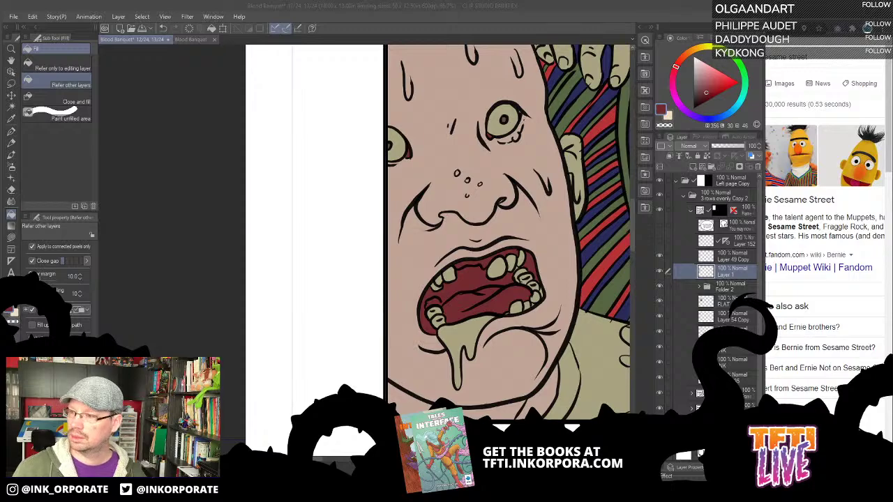
click(547, 25)
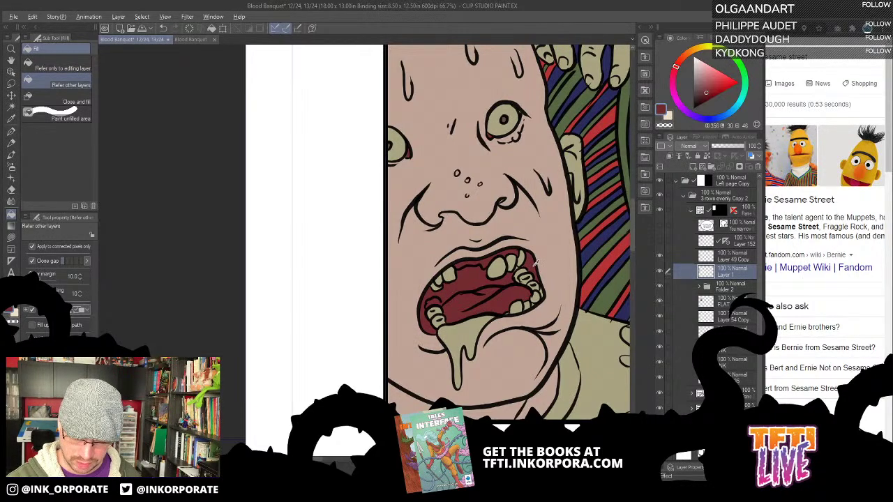
Touch up the mouth edges and the gaps around the teeth with Lasso fill, sampling the skin tone, dark red and base olive
key(u)
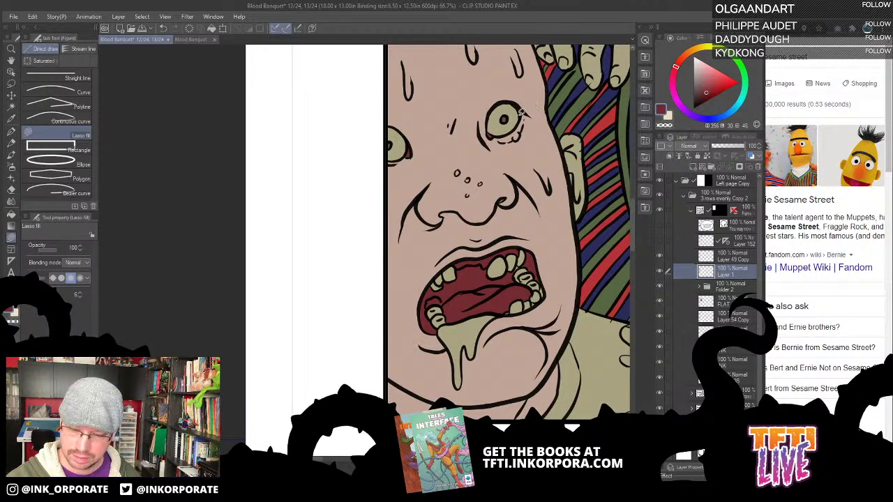
mouse_move(509, 249)
mouse_down()
mouse_move(508, 223)
mouse_move(527, 196)
mouse_up()
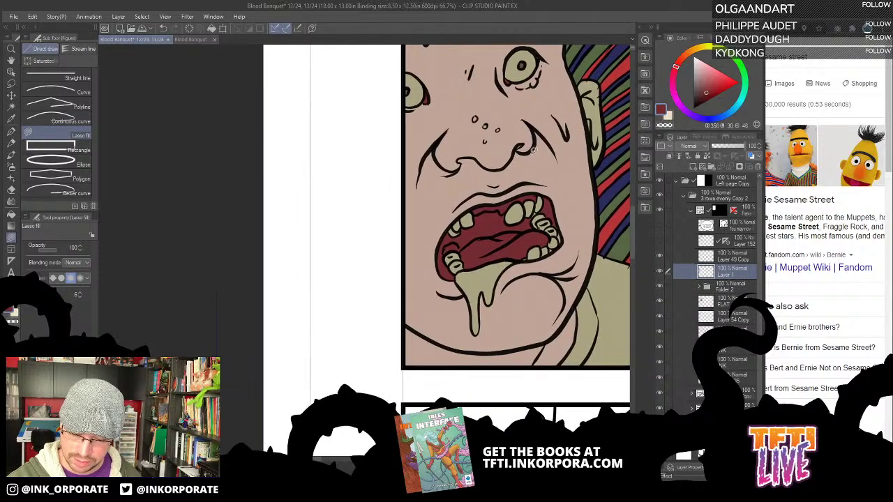
alt+click(534, 150)
drag(541, 225, 555, 192)
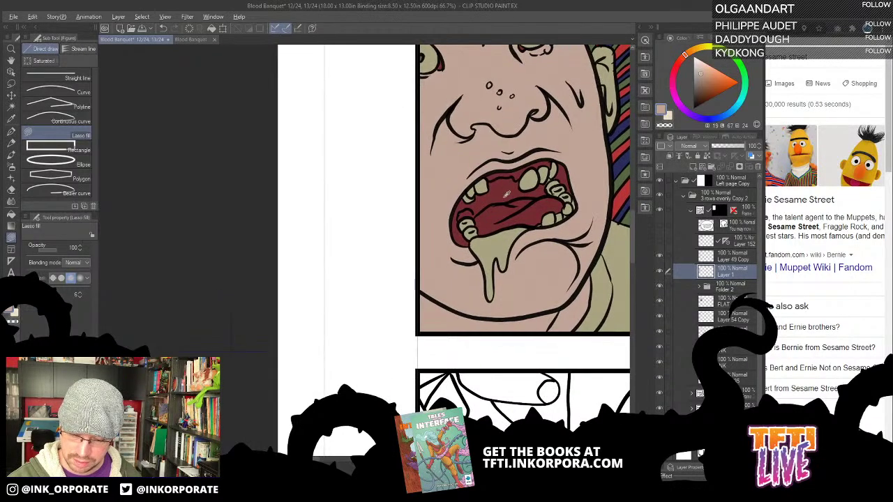
alt+click(506, 194)
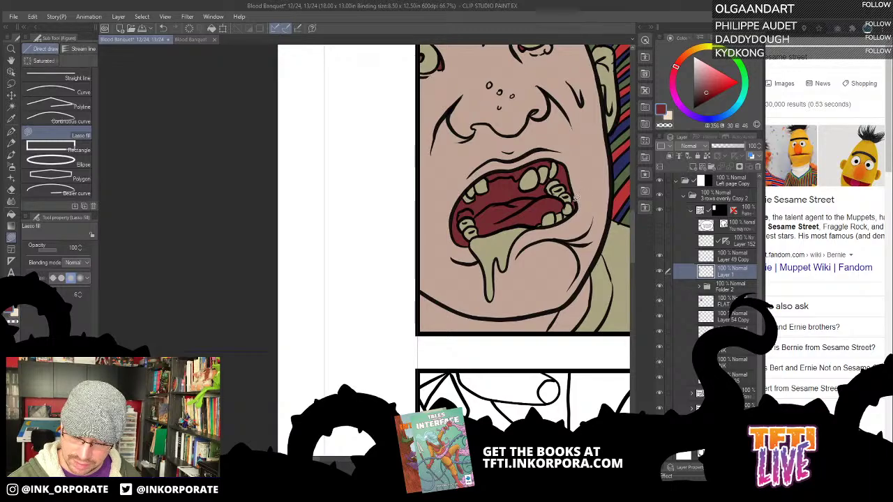
scroll(564, 187, down, 2)
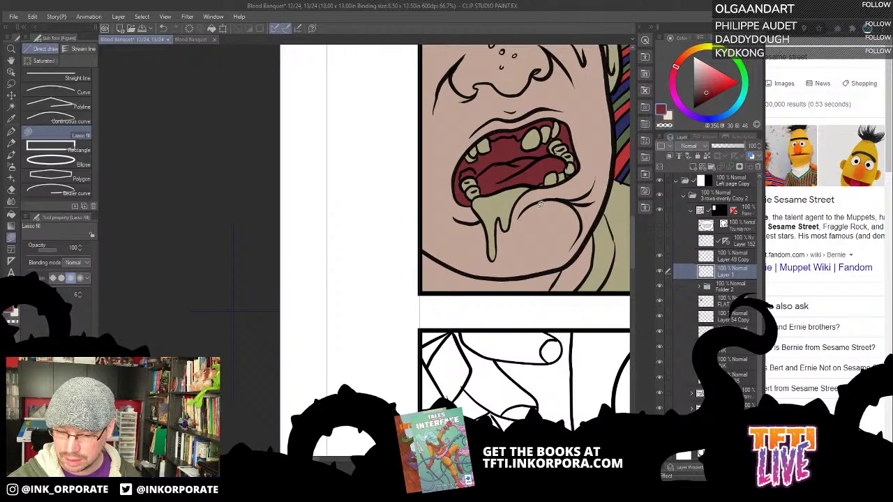
drag(500, 210, 536, 235)
alt+click(508, 200)
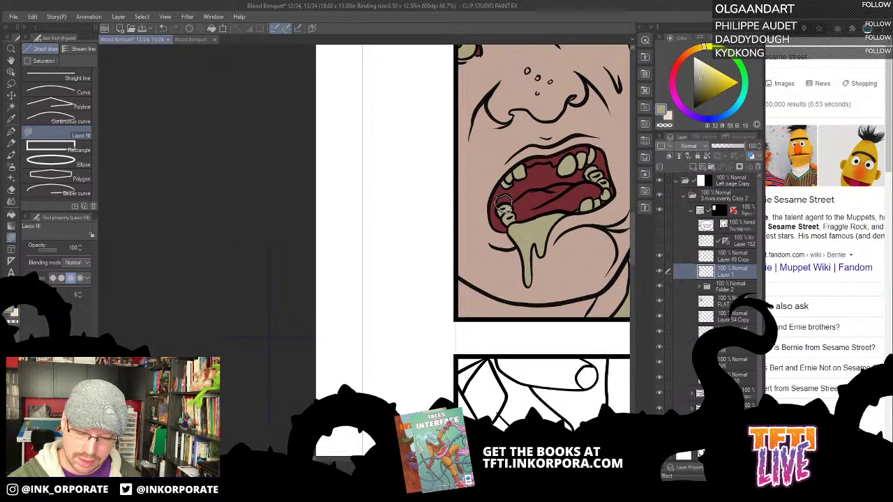
alt+click(528, 187)
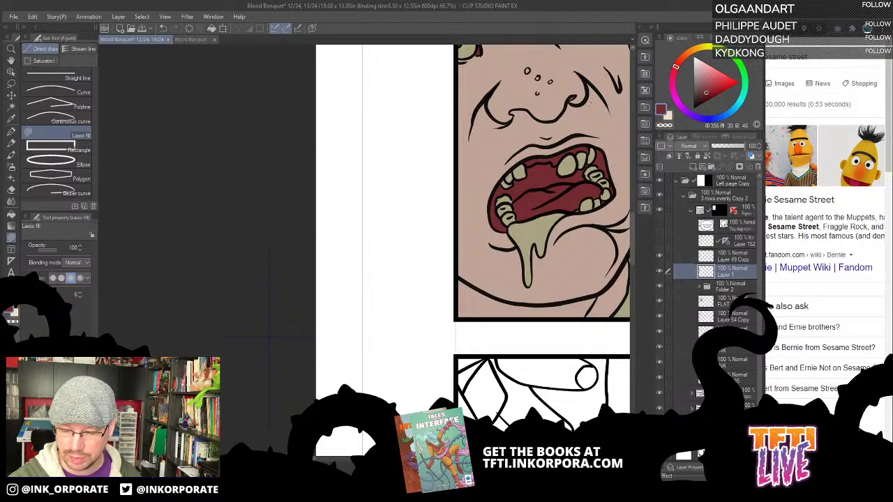
Sample the off-white of the neighbouring figure's turtleneck and fill the drool hanging from the bald figure's mouth with it
drag(577, 146, 551, 131)
mouse_move(570, 95)
mouse_down()
mouse_move(580, 78)
mouse_move(466, 135)
mouse_move(402, 356)
mouse_move(388, 311)
mouse_move(434, 203)
mouse_up()
alt+click(524, 132)
drag(427, 273, 532, 159)
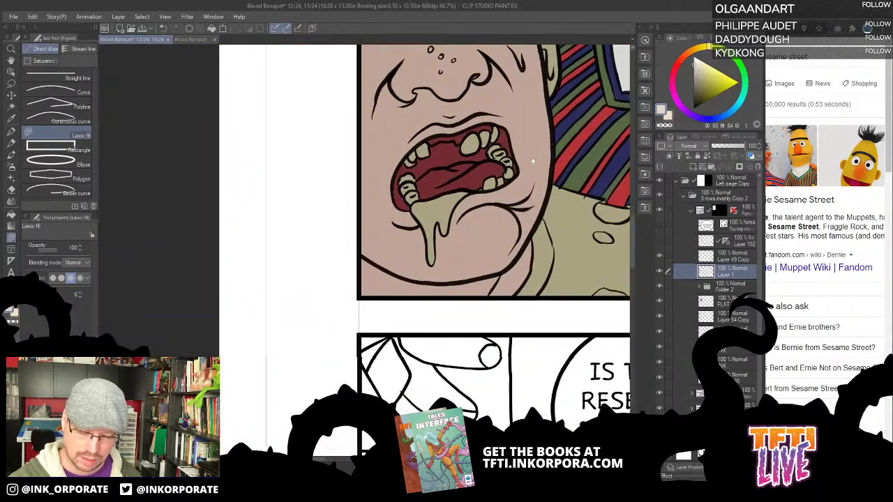
key(g)
key(g)
click(447, 205)
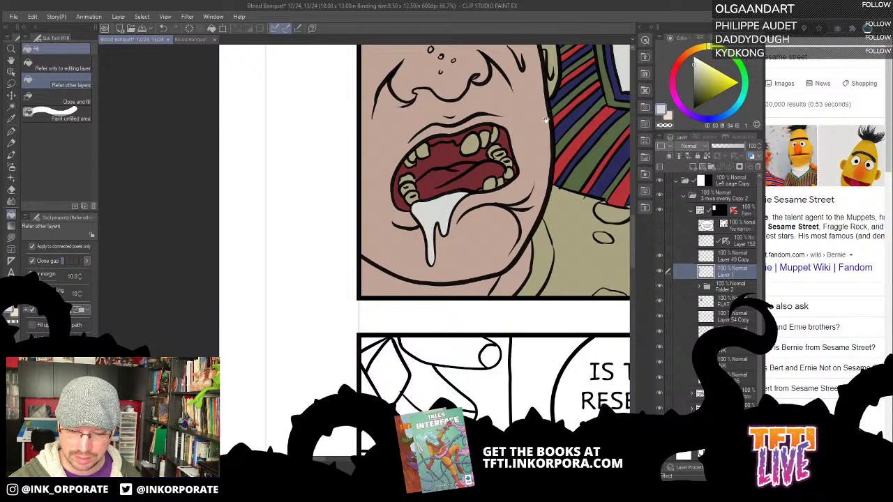
Sample the skin tone from the bald figure's face and fill his ear with it
drag(532, 149, 520, 208)
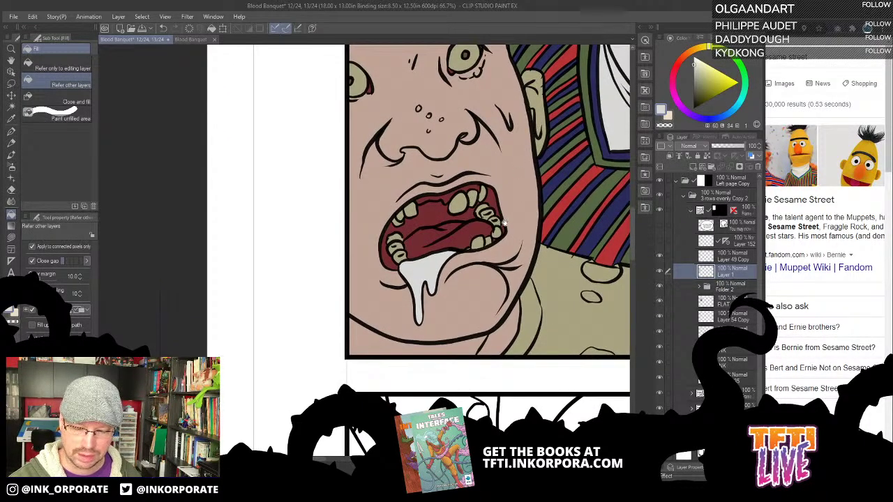
mouse_move(530, 141)
mouse_down()
mouse_move(530, 161)
mouse_move(523, 151)
mouse_up()
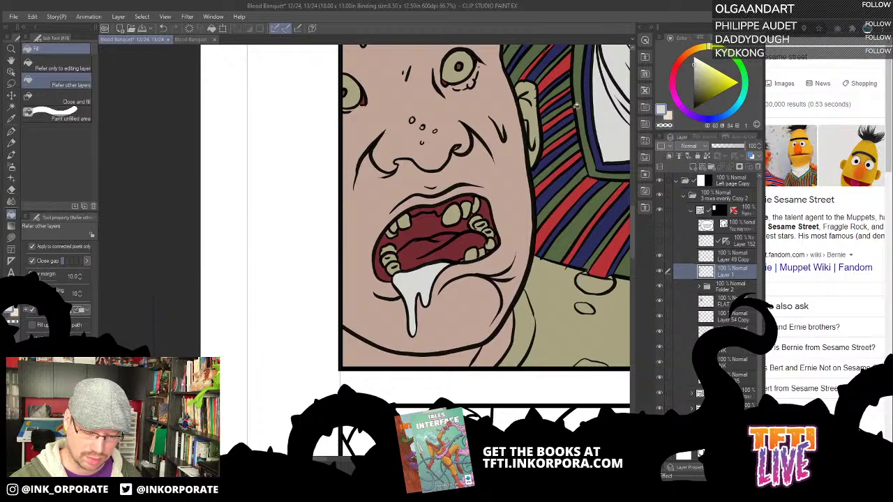
drag(556, 211, 583, 88)
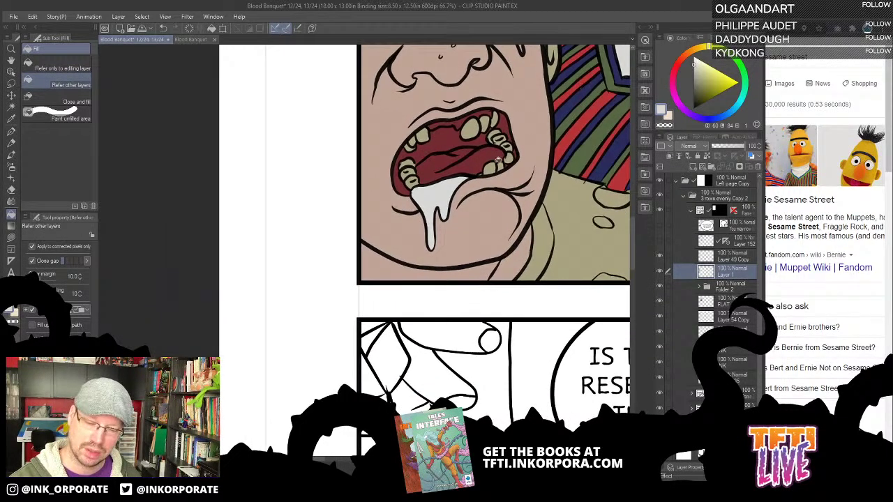
drag(510, 151, 557, 205)
drag(565, 130, 516, 244)
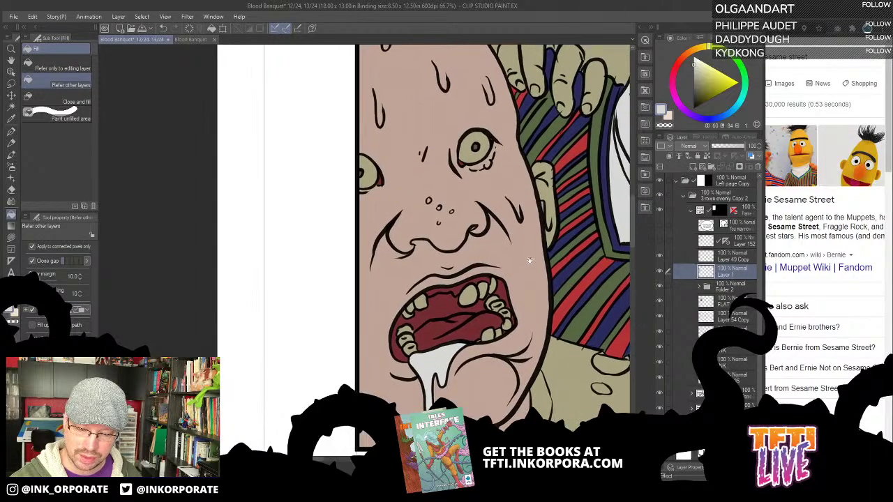
alt+click(536, 193)
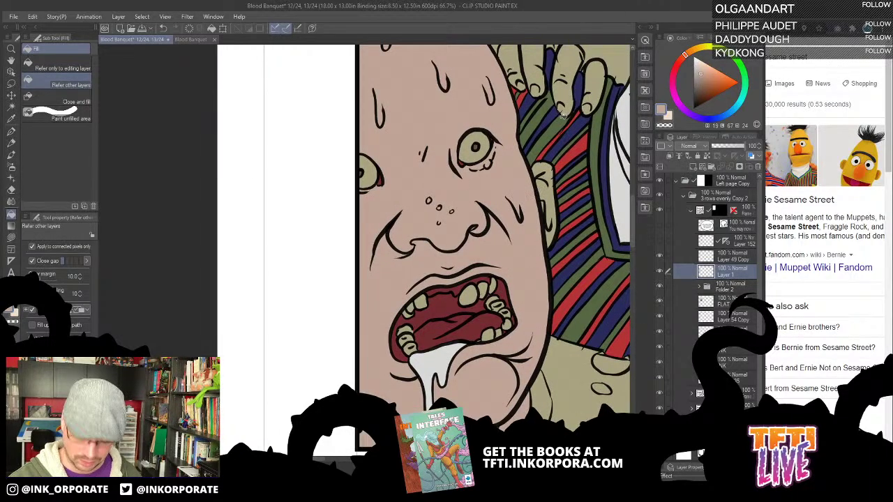
click(550, 195)
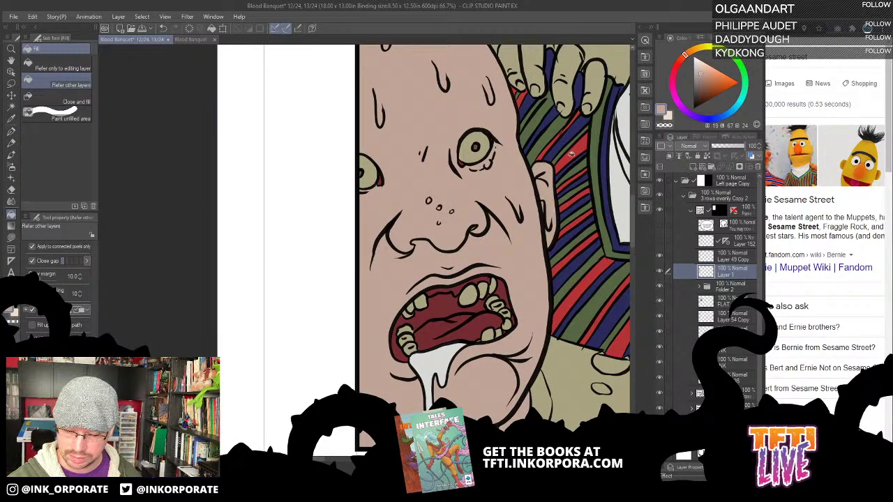
Sample the base olive from the bald figure's shirt with the Fill tool and choose a darker shade of it
key(u)
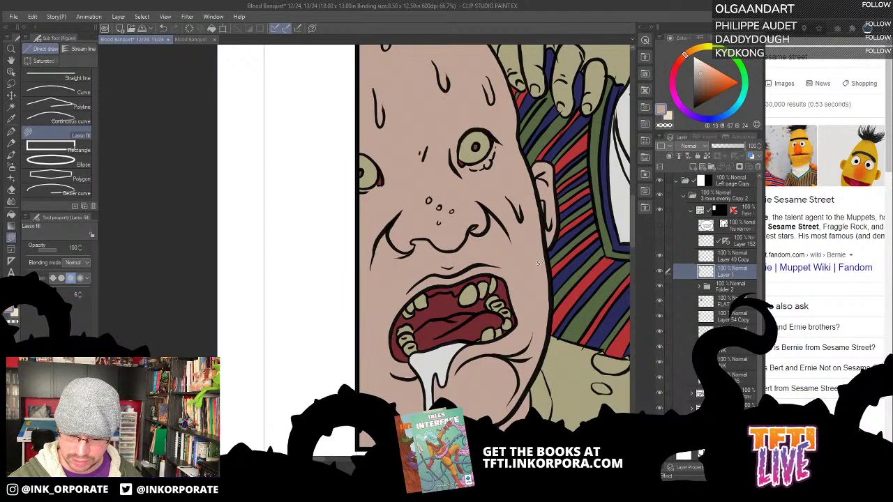
mouse_move(530, 292)
mouse_down()
mouse_move(547, 223)
mouse_move(544, 150)
mouse_move(485, 104)
mouse_up()
mouse_move(608, 201)
mouse_down()
mouse_move(538, 209)
mouse_move(535, 220)
mouse_up()
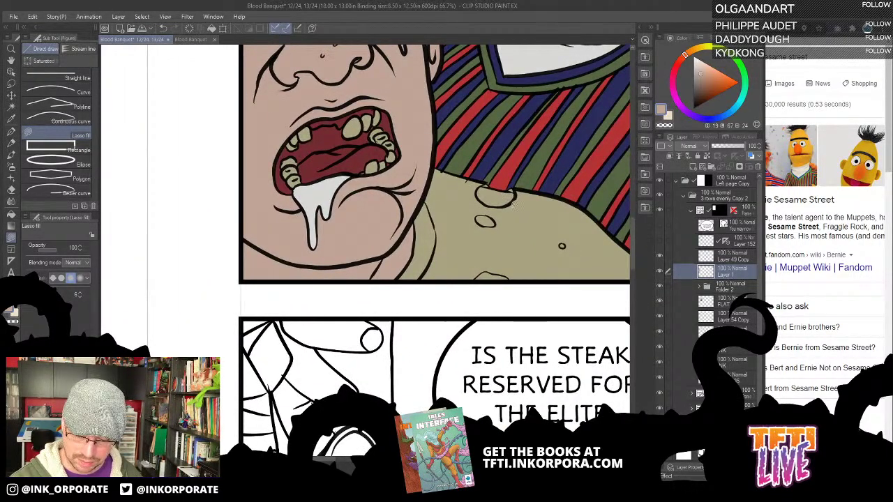
key(g)
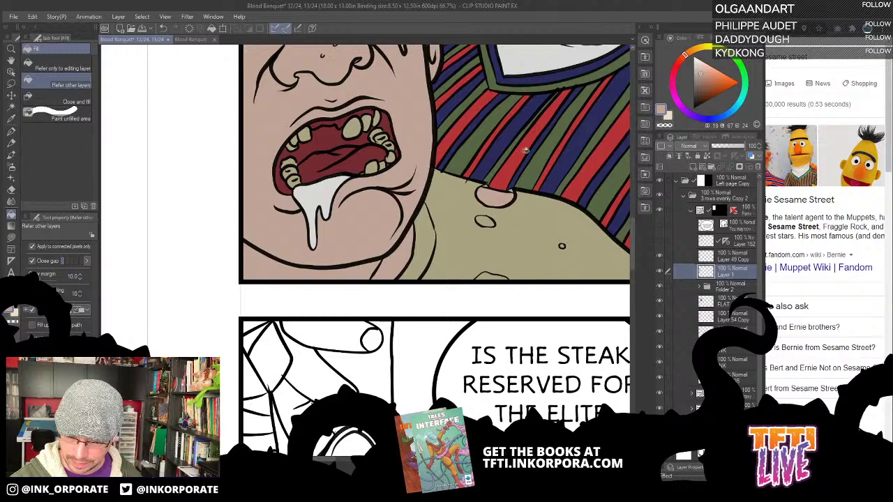
alt+click(522, 244)
click(698, 84)
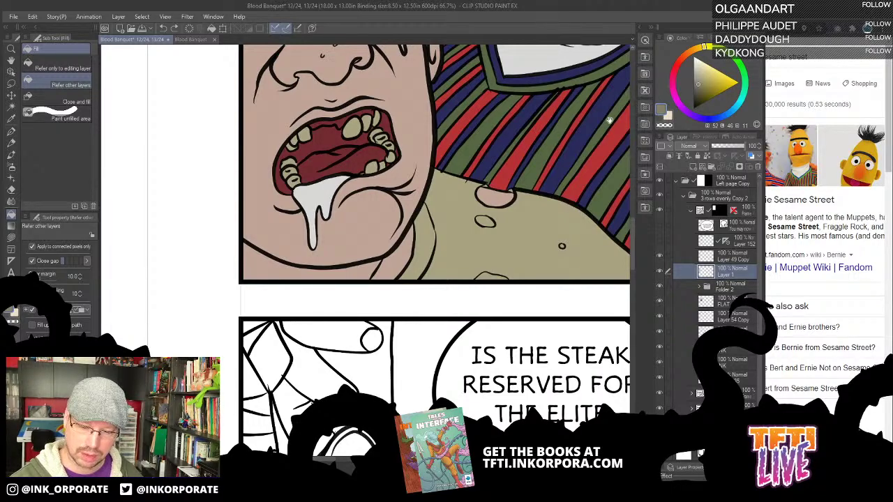
Examine the crowd panel's colours against the whole two-page spread and return to the lower part of the panel
drag(610, 120, 531, 128)
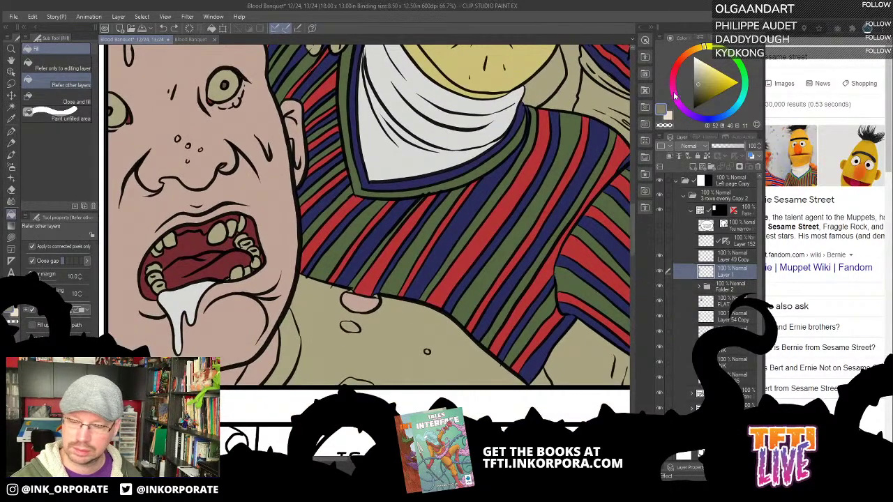
key(ctrl+0)
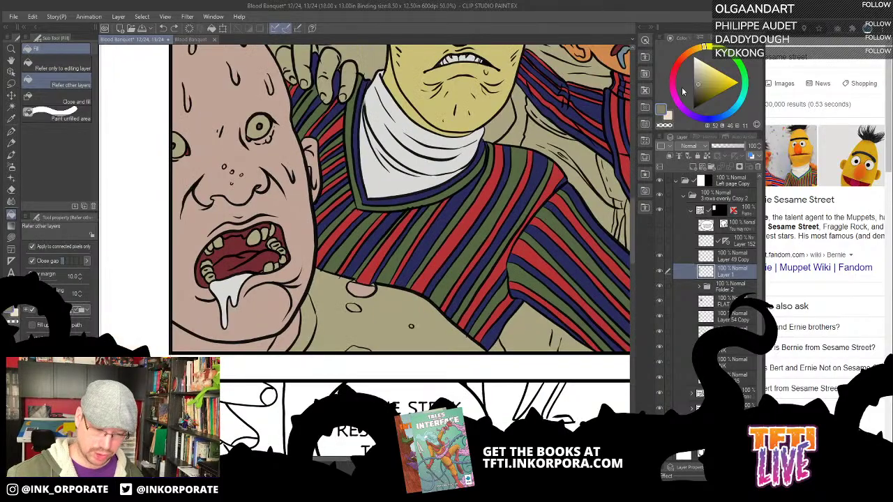
key(ctrl+minus)
key(ctrl+minus)
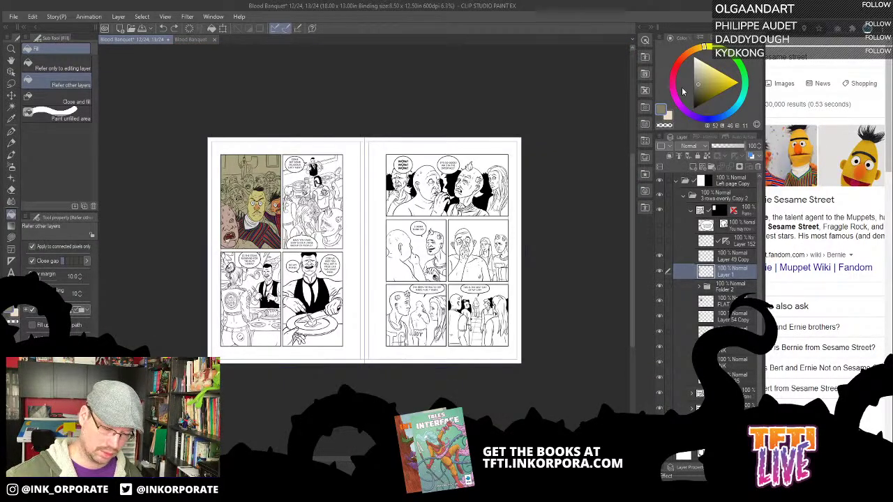
key(ctrl+plus)
key(ctrl+plus)
key(ctrl+plus)
key(ctrl+plus)
drag(224, 255, 487, 272)
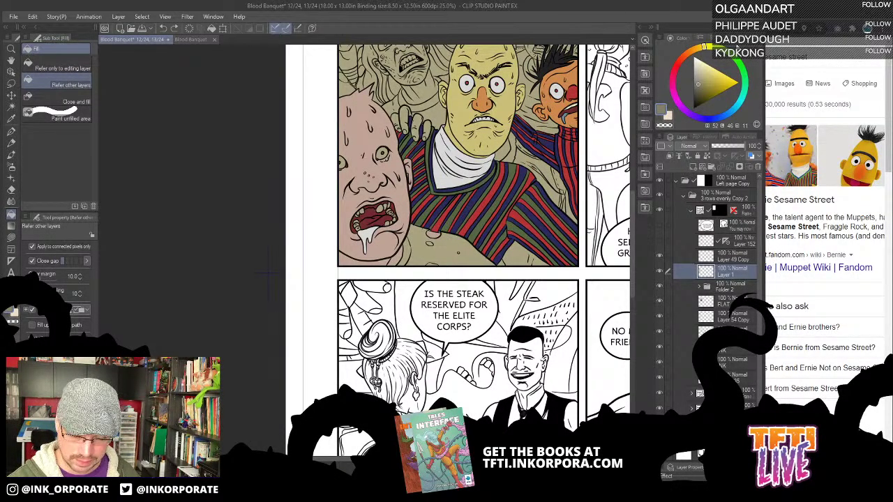
Mix a pale cream and fill the bald figure's shirt with it, undoing the first, darker beige fill
click(731, 54)
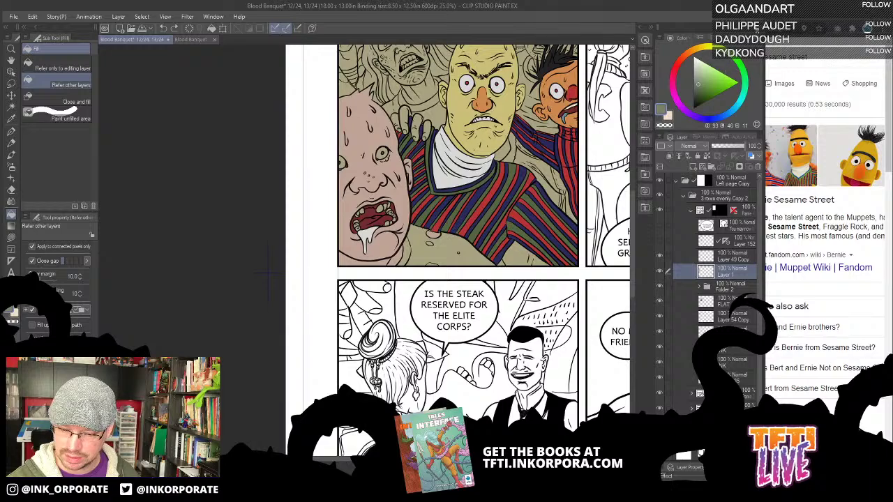
click(725, 119)
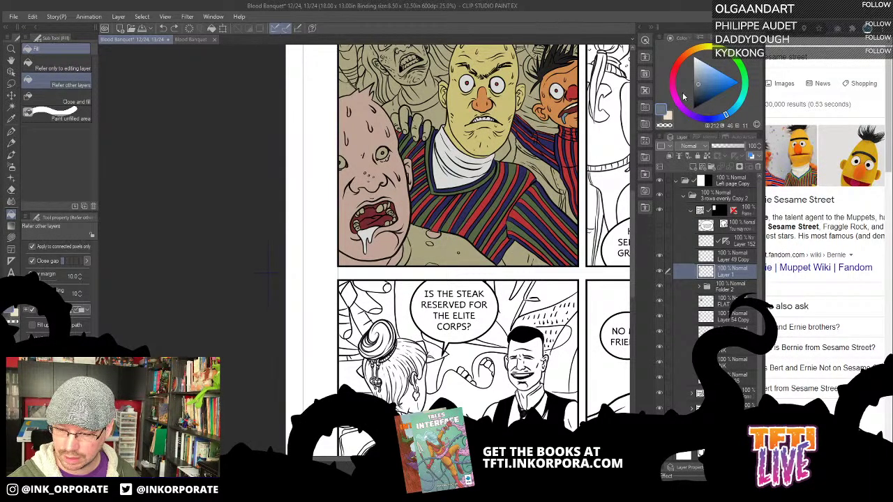
drag(699, 76, 699, 62)
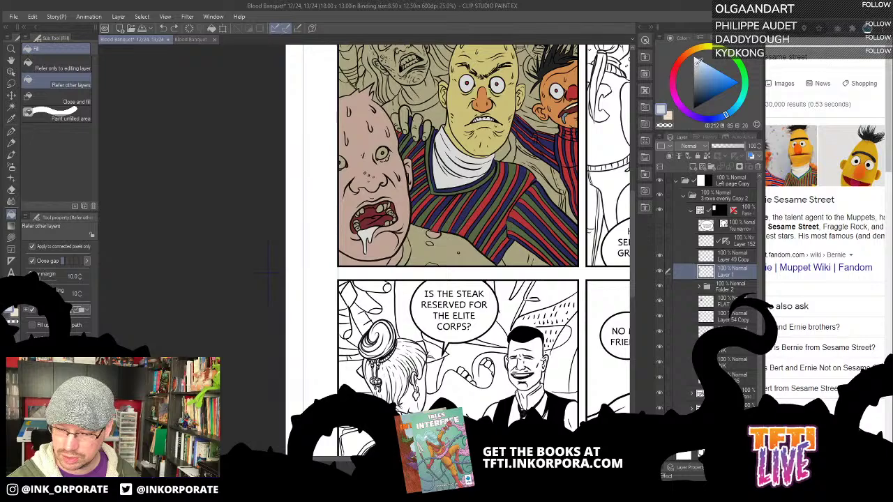
click(700, 50)
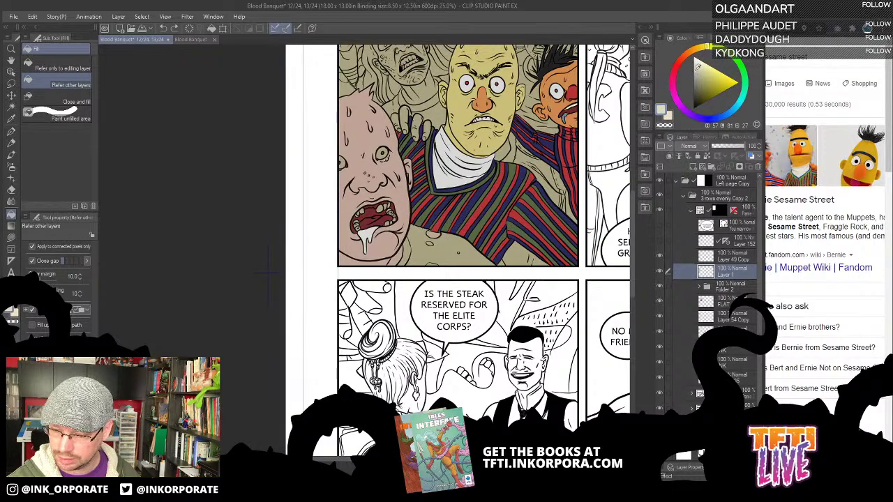
drag(702, 73, 699, 73)
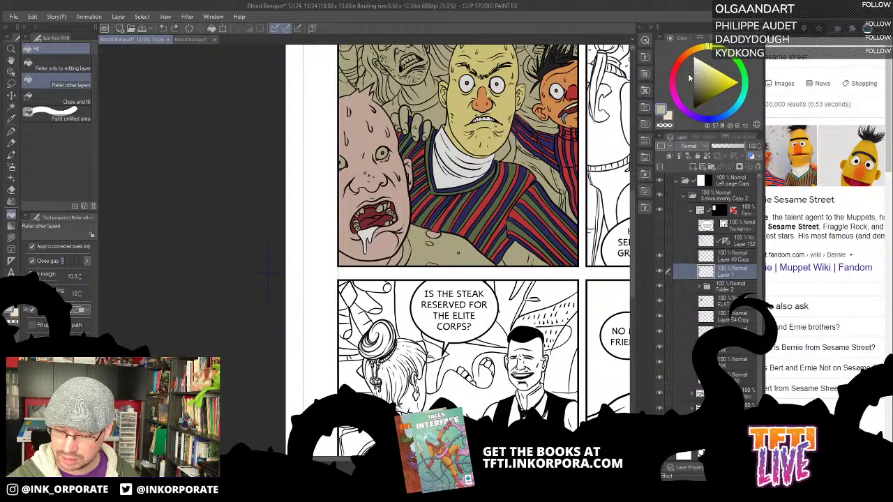
click(479, 252)
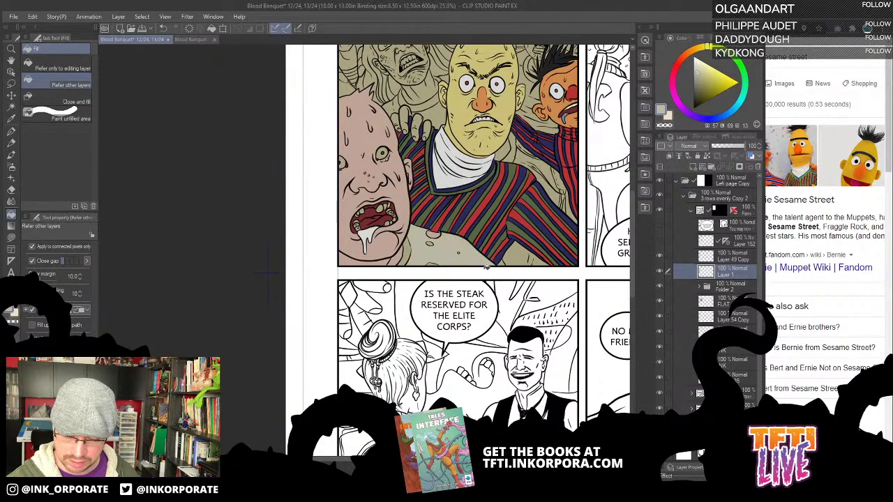
key(ctrl+z)
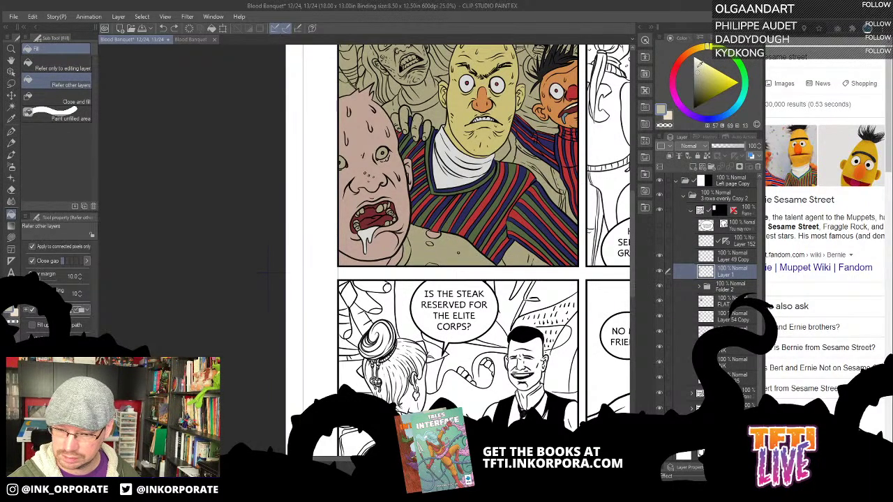
click(480, 260)
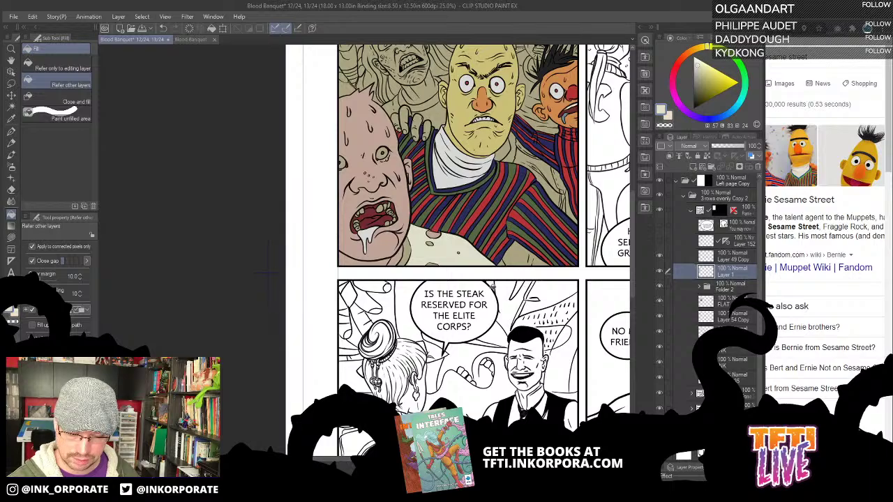
Choose a very dark grey and fill the collar of the bald figure's shirt with it
drag(493, 251, 616, 174)
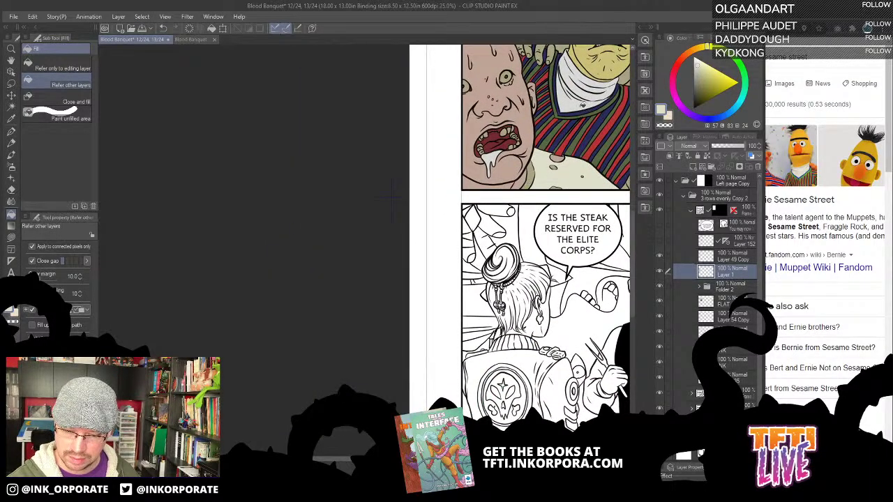
click(697, 97)
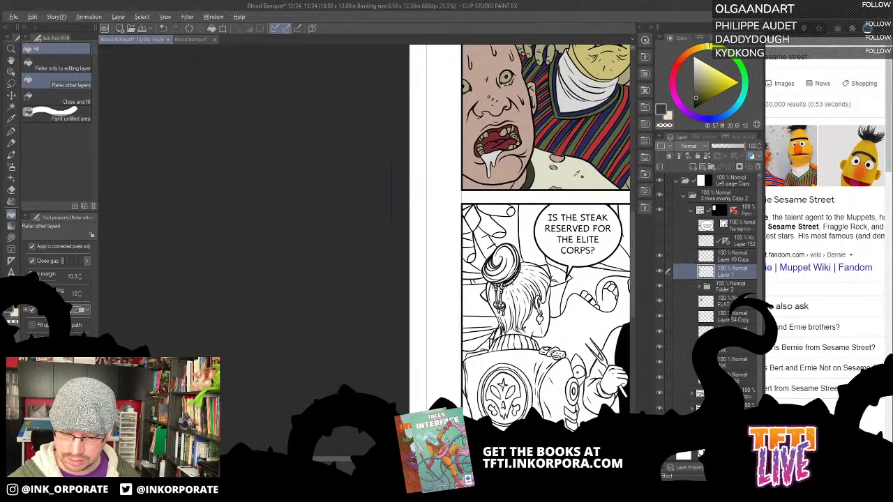
click(661, 109)
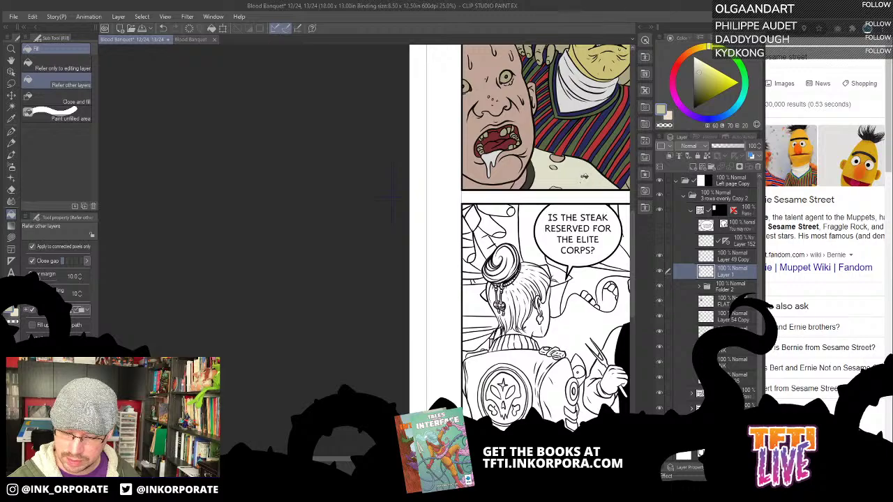
Fill the whites of both of the bald figure's eyes with the pale cream used on his shirt
drag(393, 196, 343, 288)
scroll(553, 210, up, 2)
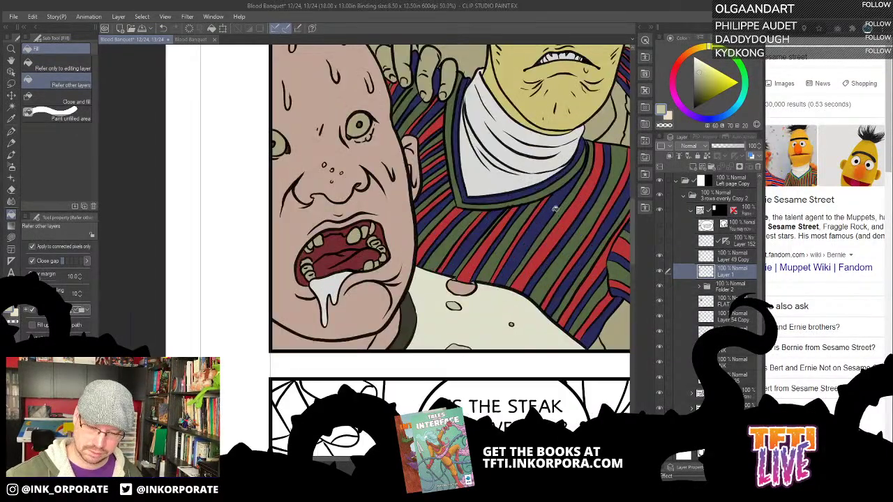
click(356, 130)
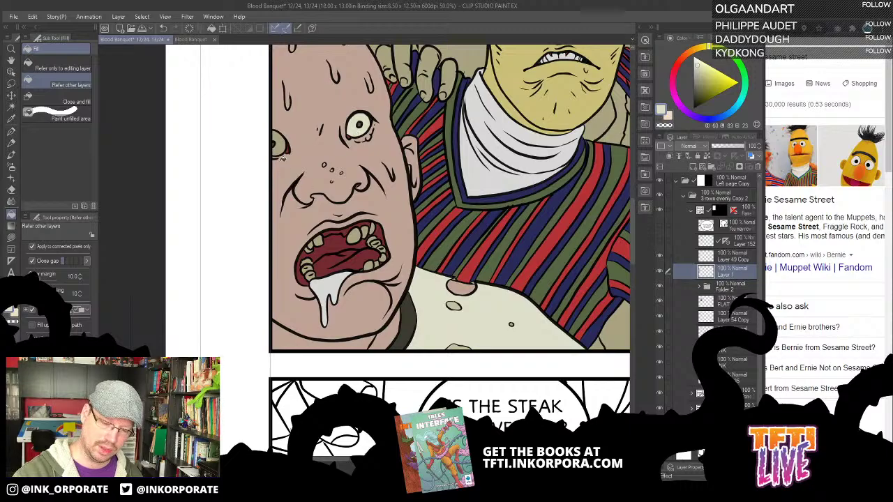
click(281, 147)
Examine the uncoloured crowd behind the bald figure, with the canvas rotated so the long-haired figure's face is upright
drag(462, 185, 528, 208)
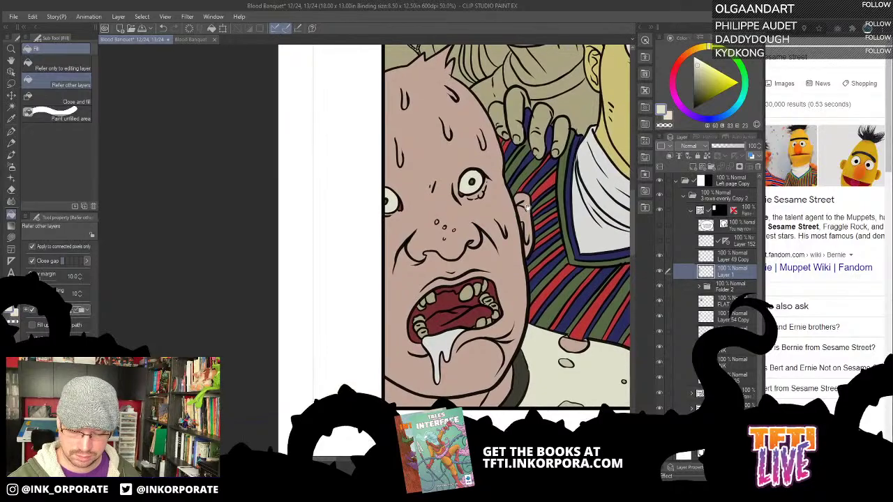
drag(485, 139, 521, 201)
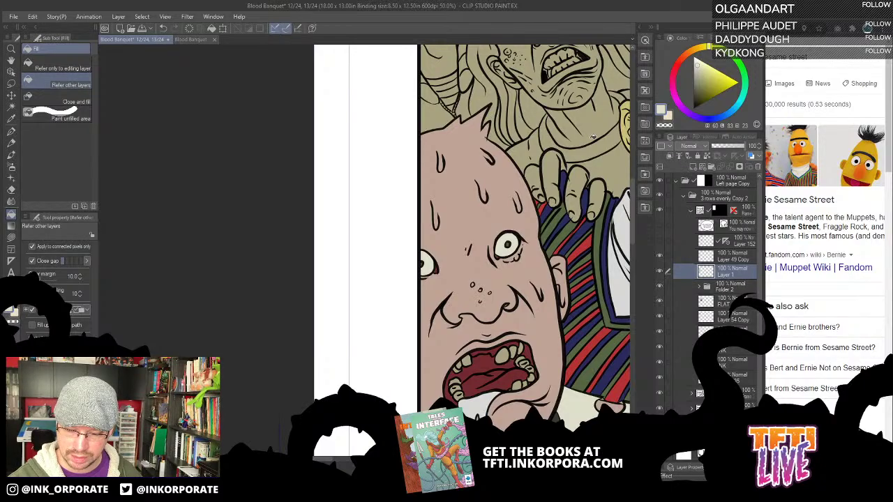
drag(540, 254, 471, 228)
drag(533, 341, 417, 309)
drag(554, 189, 498, 271)
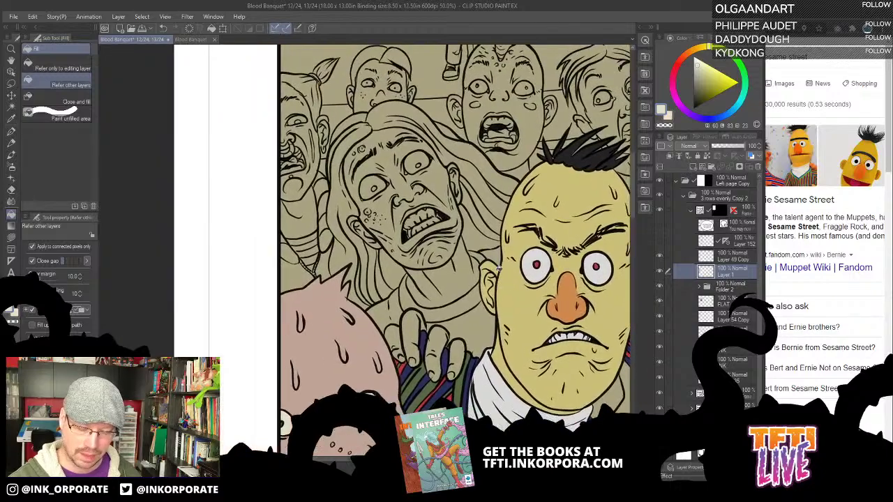
key(^)
key(^)
key(^)
key(^)
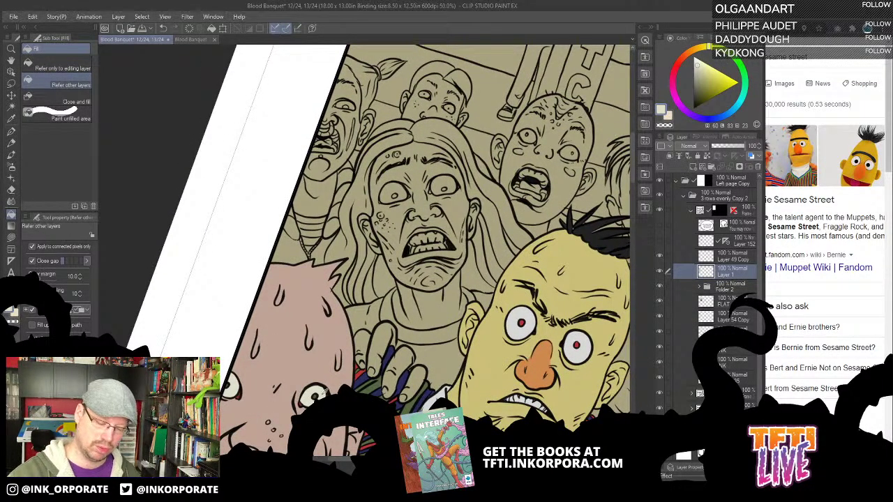
Check what Folder 2, the flats layer, Layer 54 Copy and the layers beneath them contain by switching their visibility off and on
click(661, 286)
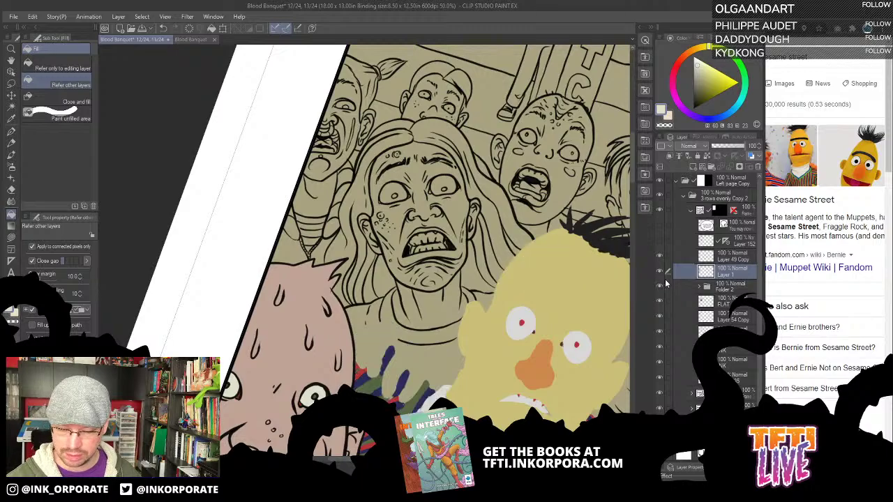
click(661, 286)
click(660, 301)
click(660, 302)
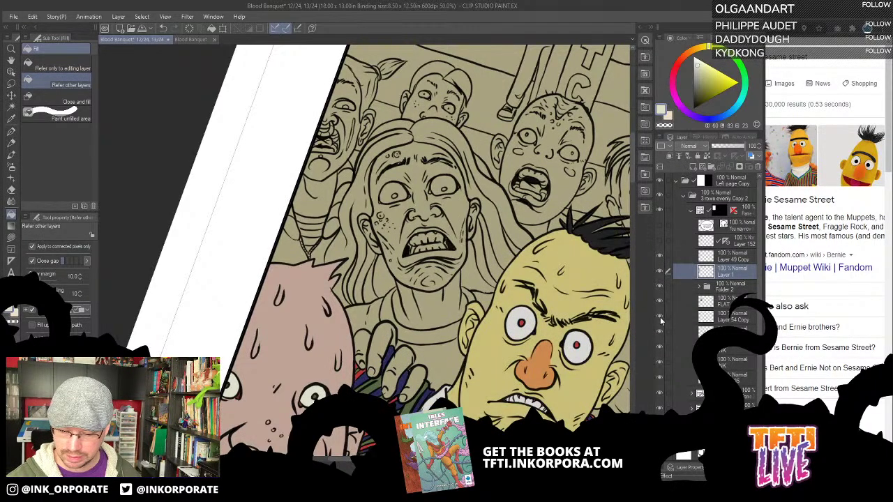
click(660, 316)
click(660, 332)
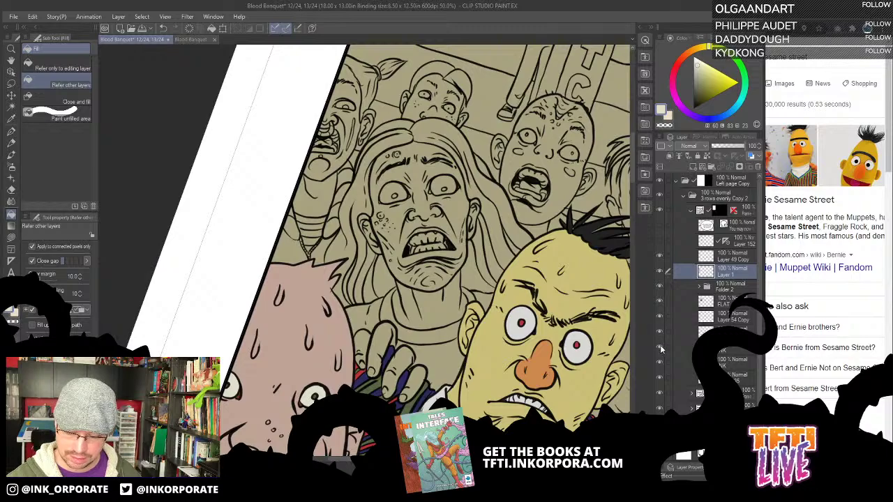
click(660, 349)
click(660, 349)
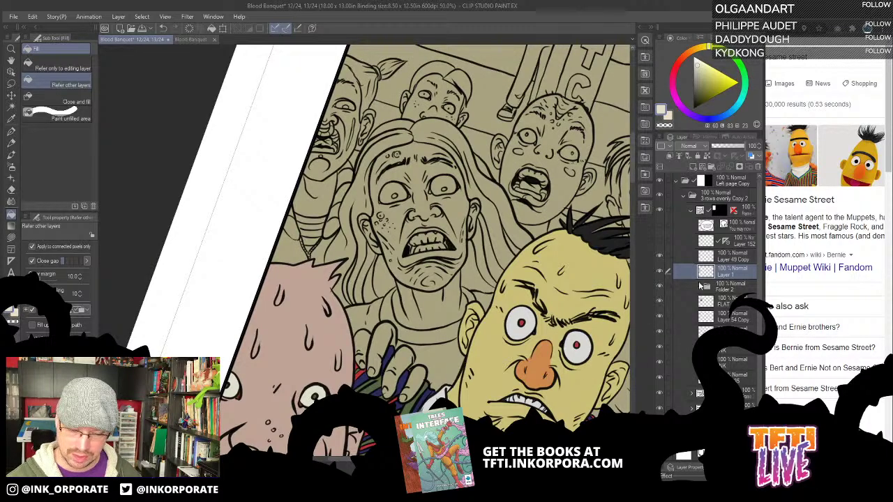
click(661, 288)
click(661, 288)
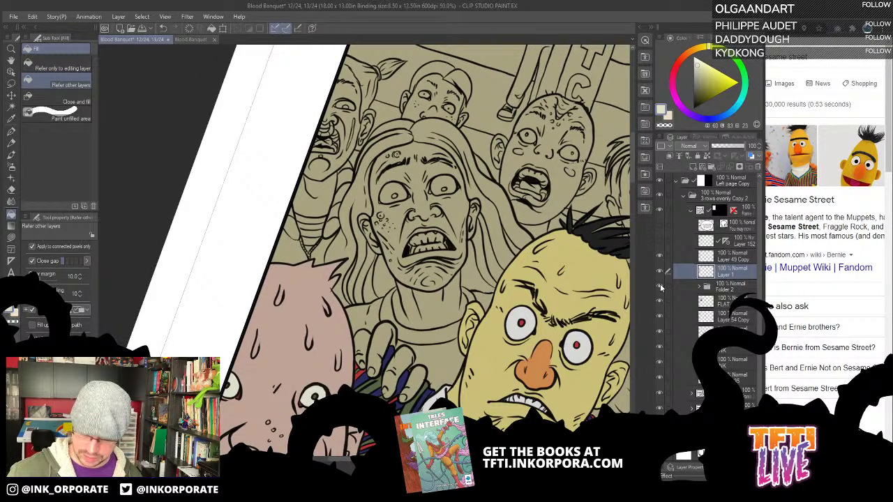
Check what Layer 1 contributes around the long-haired figure by hiding and showing it
key(ctrl+plus)
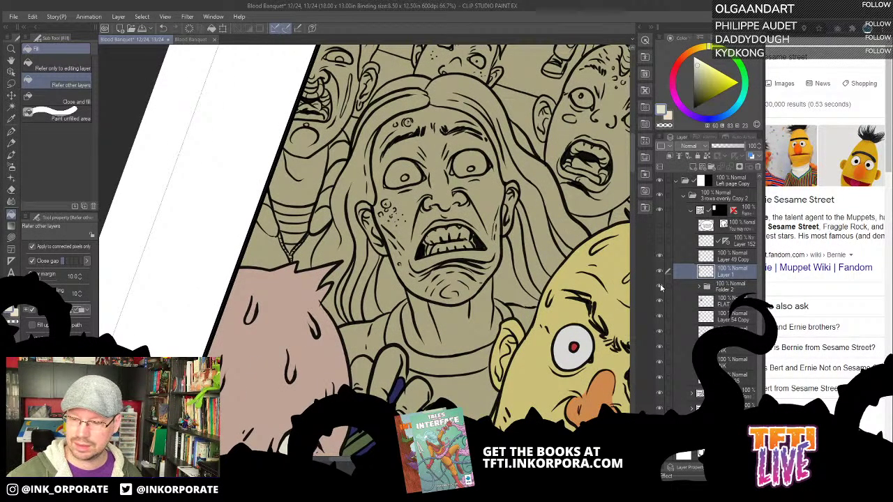
drag(535, 308, 487, 305)
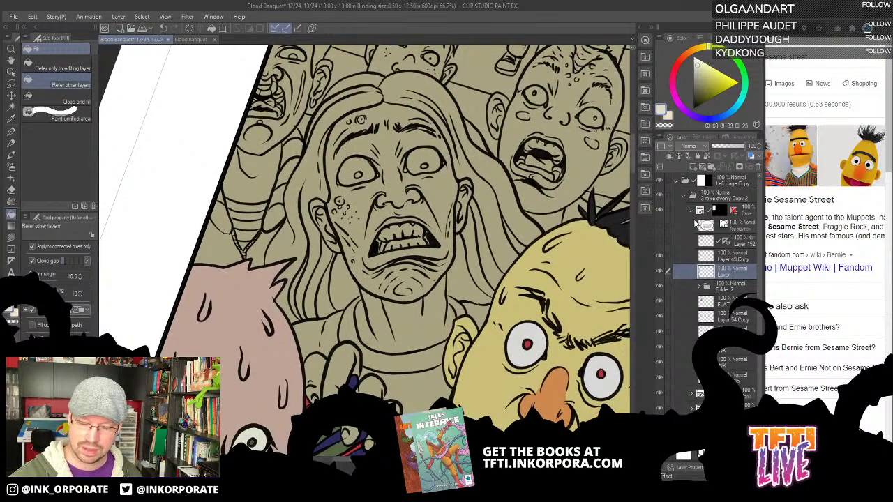
click(660, 271)
click(659, 270)
click(660, 270)
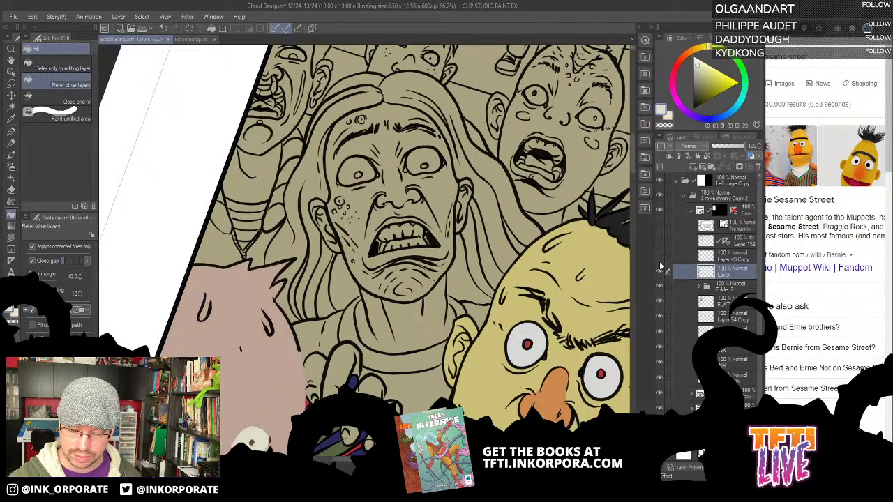
click(660, 270)
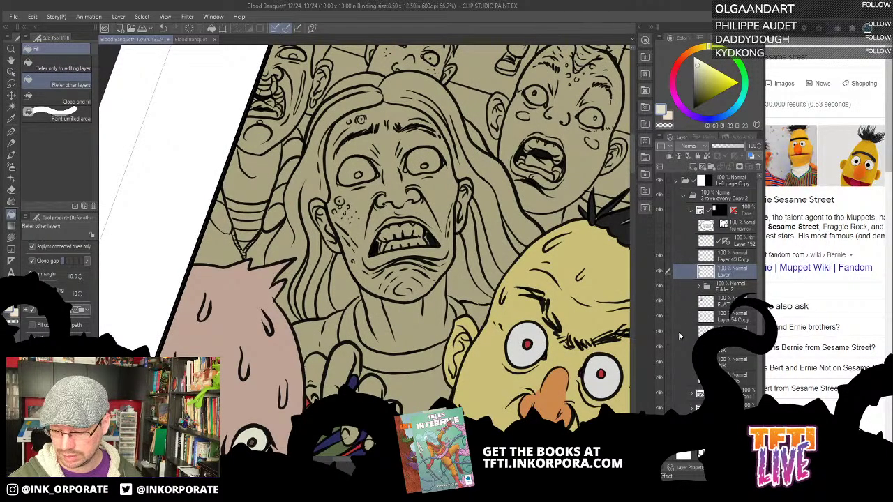
Check the contents of the flats layer and Layer 54 Copy, and add a new empty layer directly below Layer 54 Copy
click(660, 302)
click(661, 305)
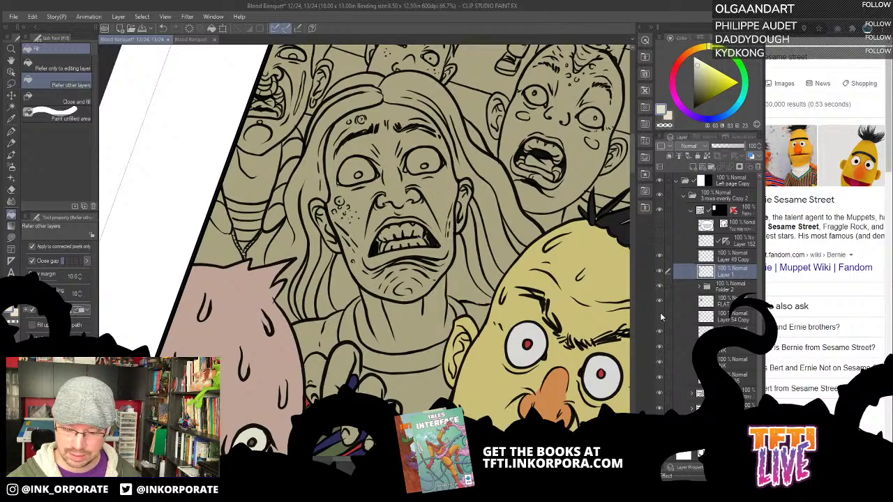
click(660, 317)
click(661, 318)
click(730, 317)
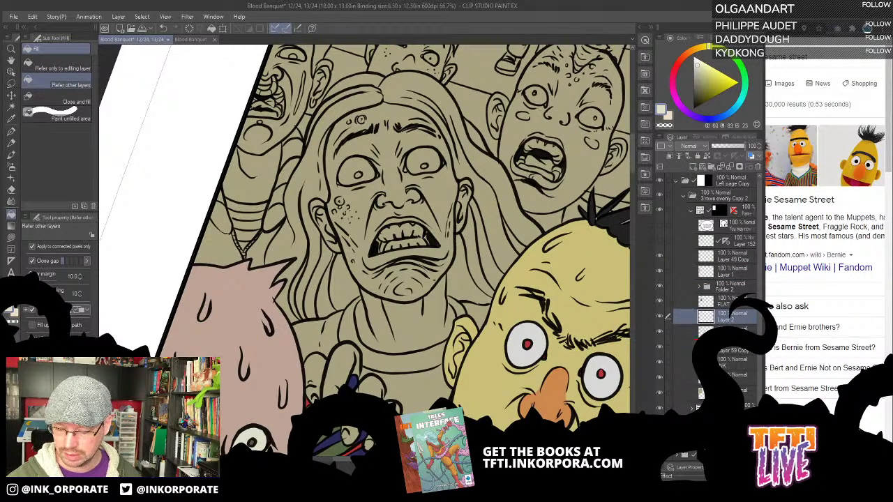
click(660, 318)
click(661, 333)
click(660, 333)
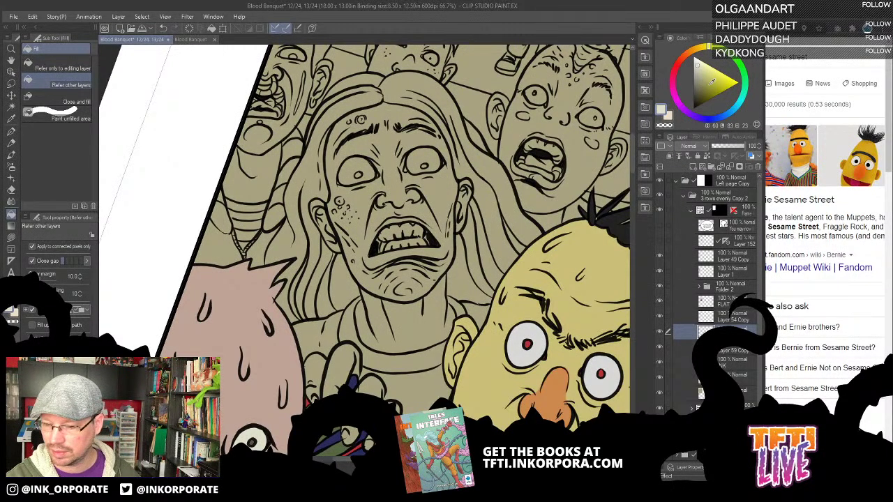
Mix a dark reddish brown as the drawing colour, shifting the hue from yellow towards red-orange and darkening the shade
mouse_move(677, 70)
mouse_down()
mouse_move(676, 89)
mouse_move(704, 89)
mouse_up()
click(711, 80)
click(697, 49)
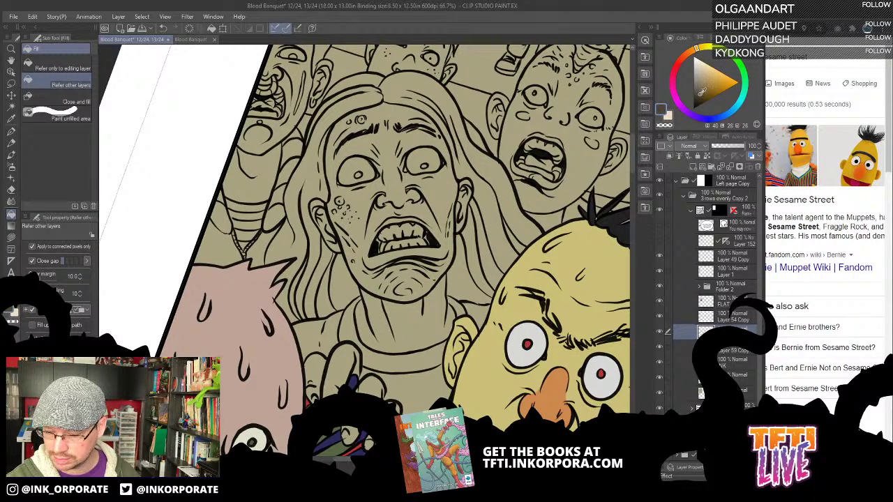
drag(692, 58, 681, 58)
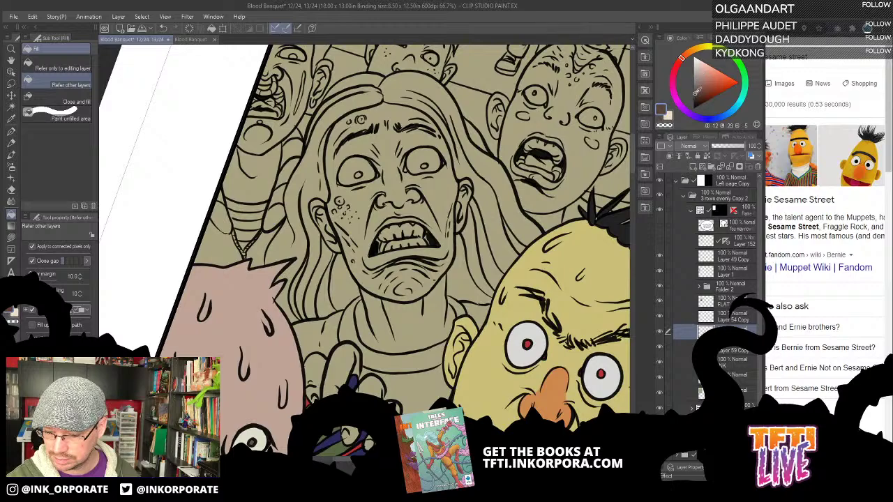
drag(702, 89, 697, 95)
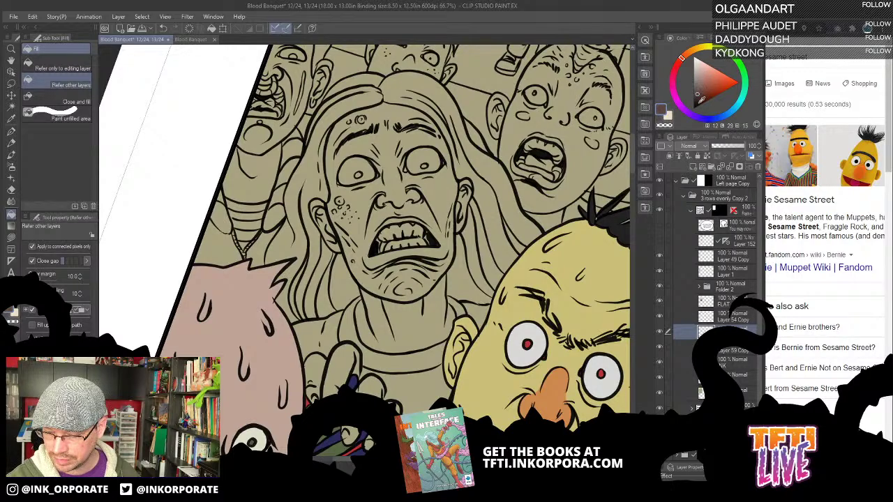
Mix a muted dark brown and fill the long-haired character's hair to the right of the parting, down to the shoulder
mouse_move(683, 60)
mouse_down()
mouse_move(697, 50)
mouse_move(683, 58)
mouse_up()
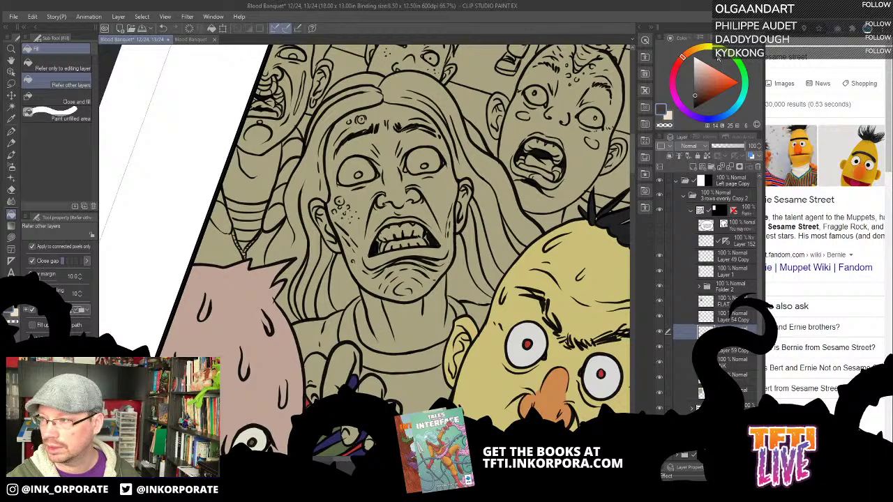
click(688, 53)
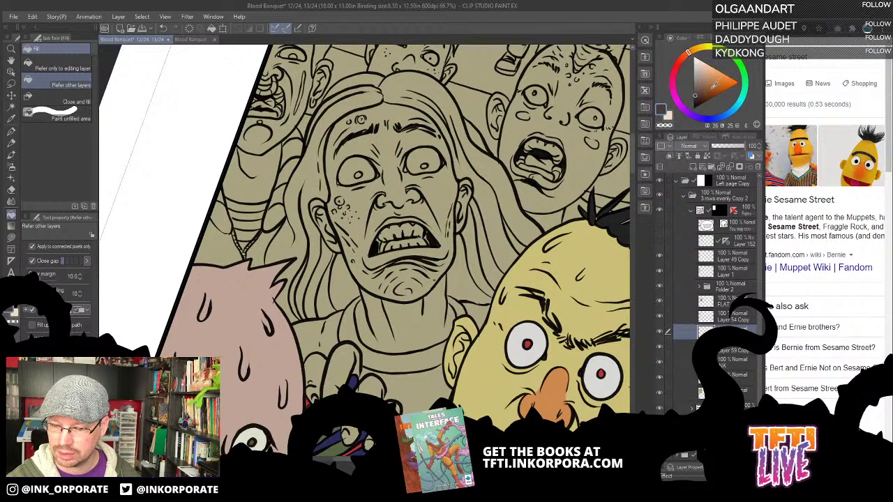
click(704, 90)
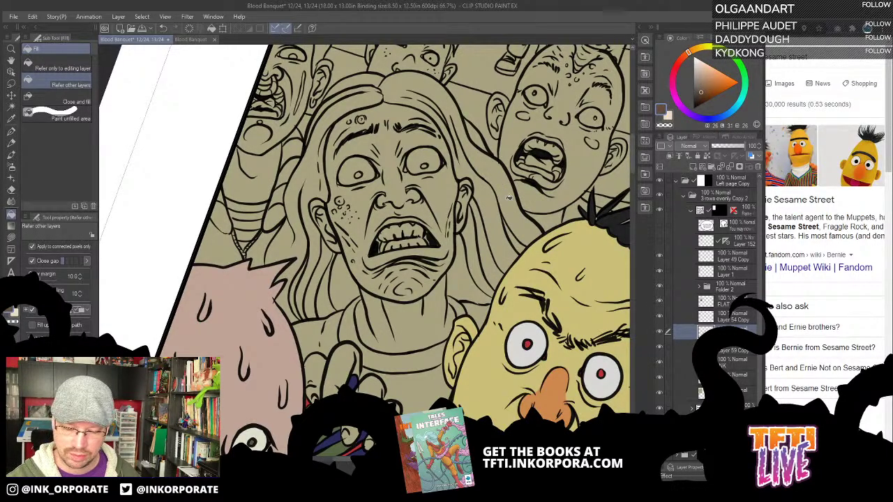
click(517, 225)
click(521, 243)
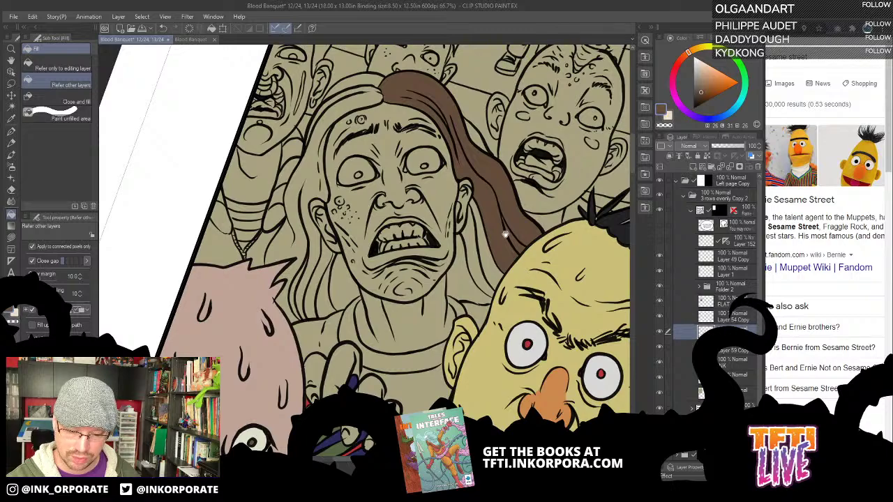
drag(503, 223, 548, 218)
click(535, 266)
click(525, 274)
click(517, 286)
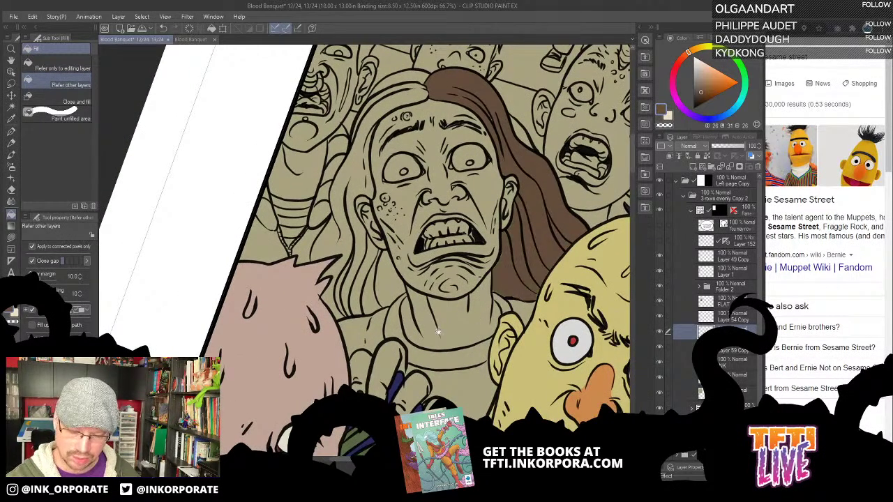
Fill the hair sections to the left of the parting with the same brown, including the strands beside the neck
drag(439, 331, 584, 275)
click(536, 229)
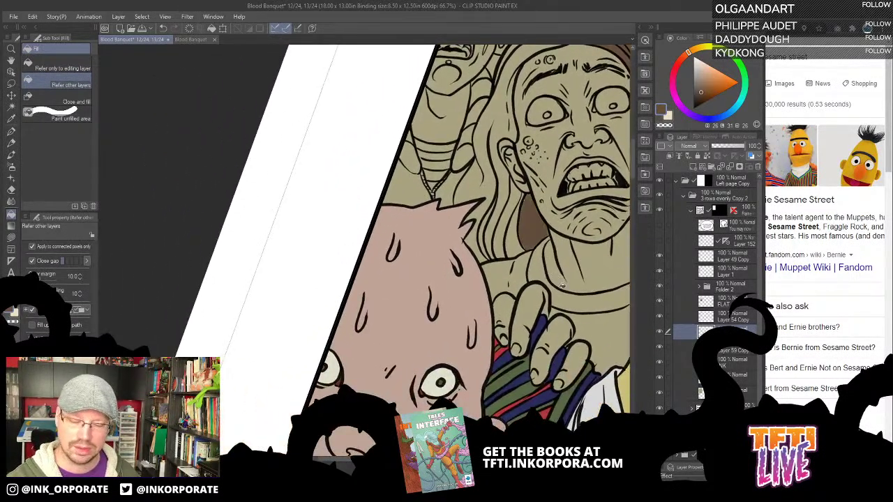
click(517, 244)
click(506, 242)
click(493, 237)
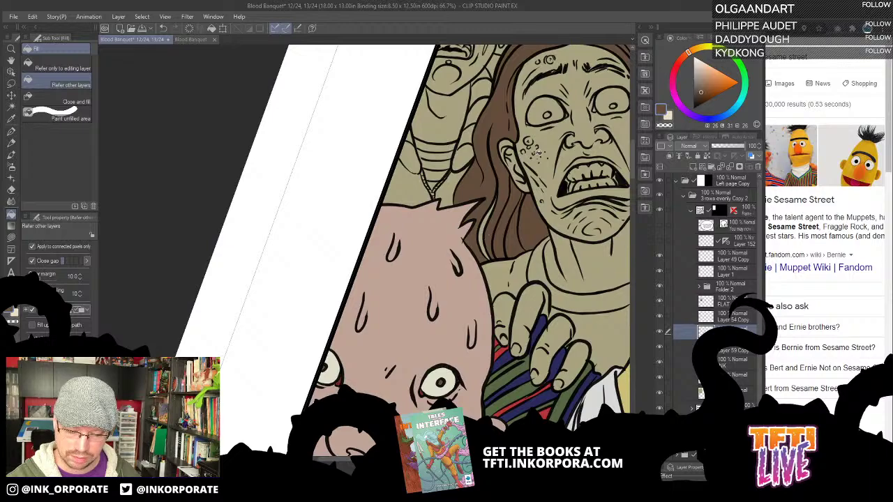
drag(586, 125, 552, 195)
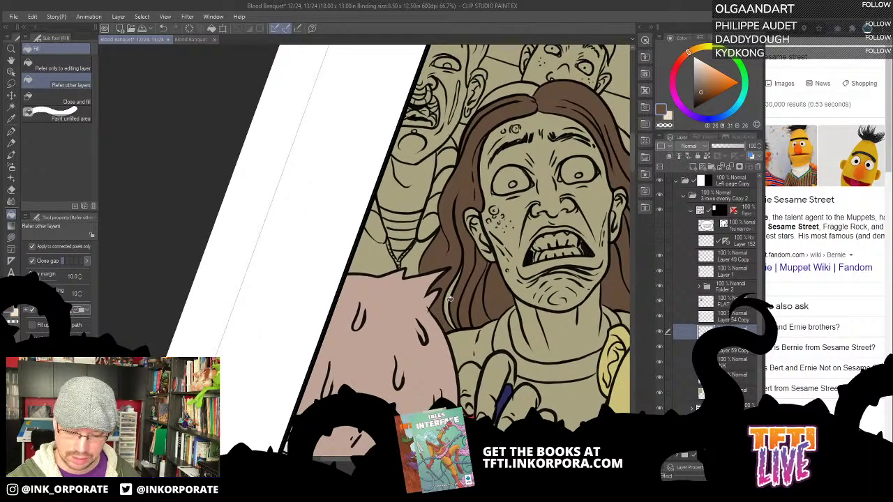
click(450, 299)
drag(573, 142, 560, 205)
click(515, 151)
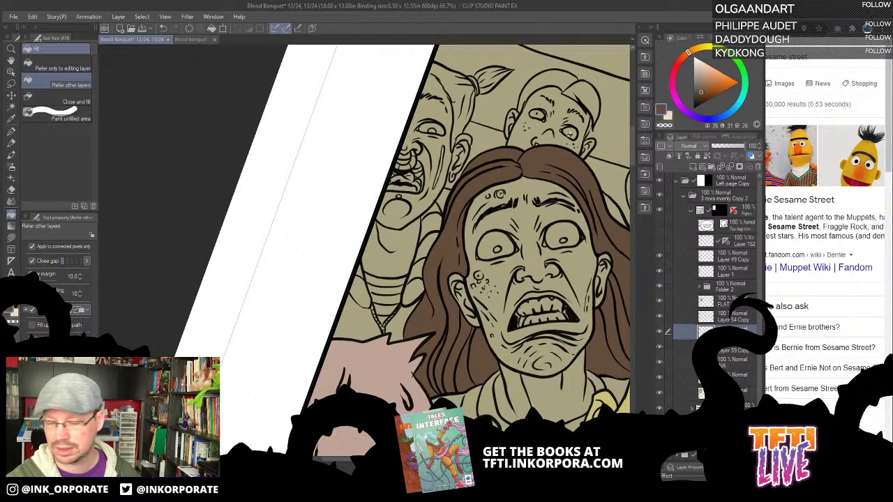
Touch up unfilled gaps along the edges of the brown hair with Lasso fill
drag(569, 201, 551, 157)
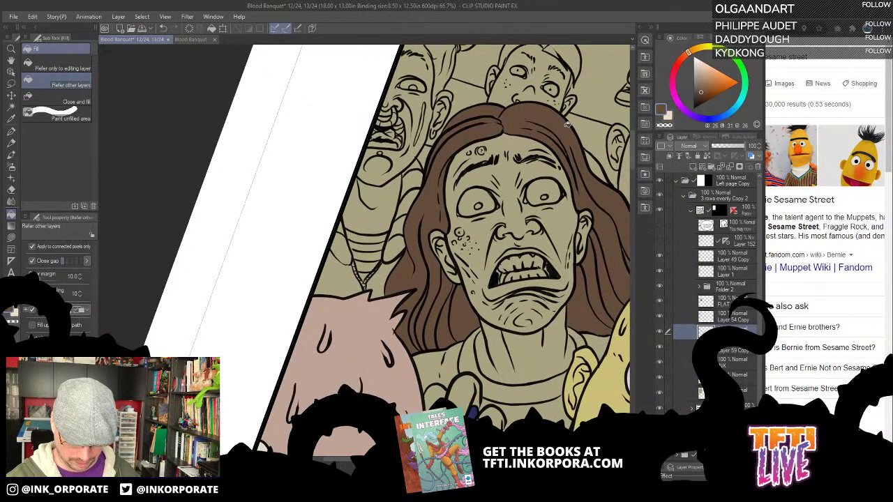
key(u)
drag(482, 124, 540, 141)
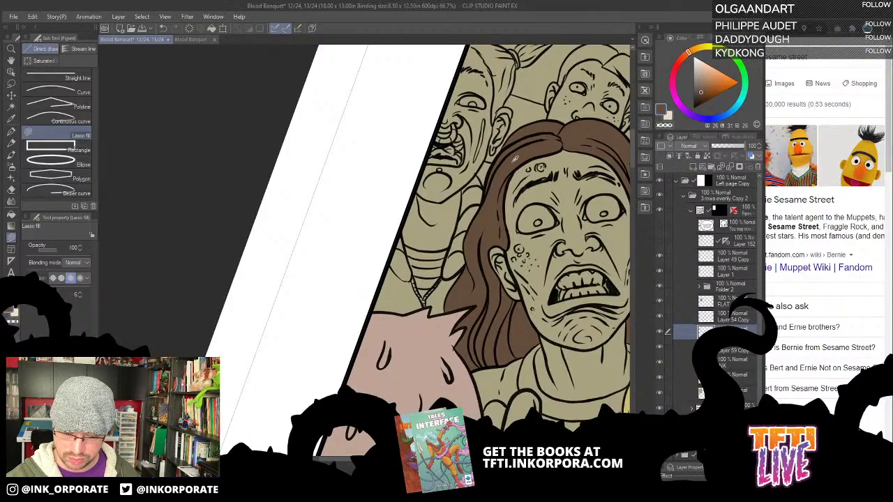
drag(507, 168, 508, 181)
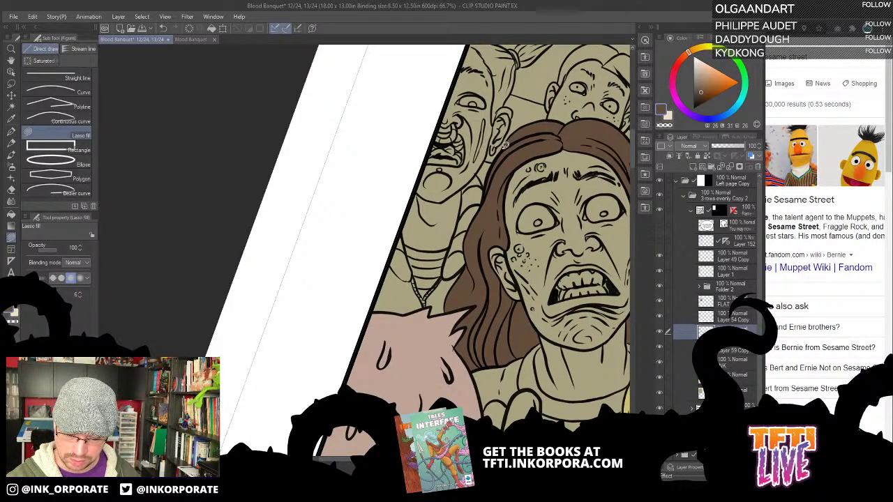
drag(551, 288, 524, 213)
drag(582, 182, 525, 180)
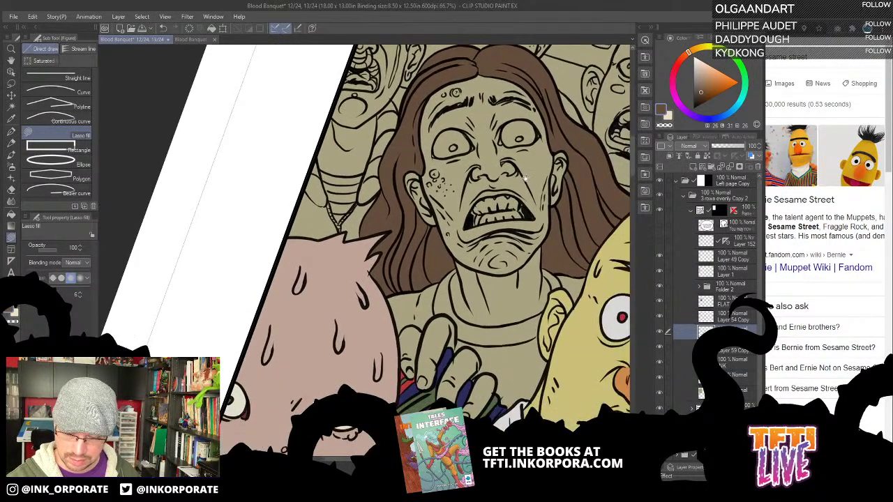
mouse_move(547, 120)
mouse_down()
mouse_move(568, 144)
mouse_move(561, 148)
mouse_move(583, 138)
mouse_up()
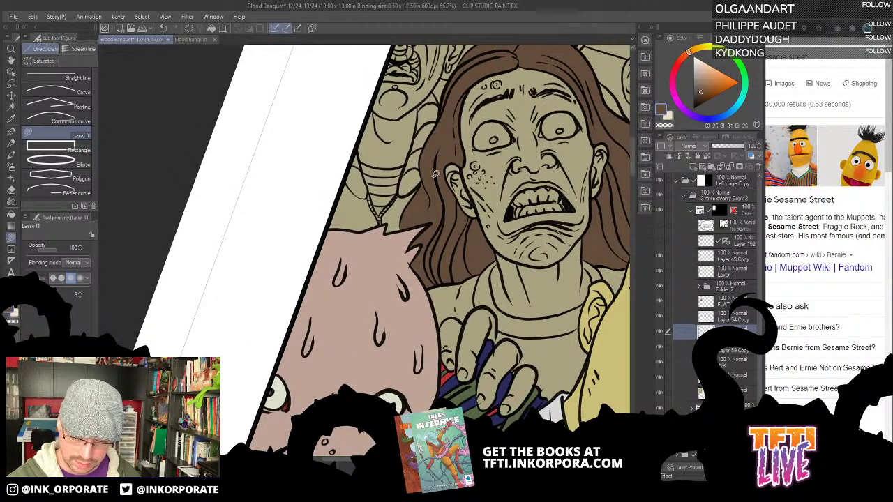
drag(559, 253, 474, 241)
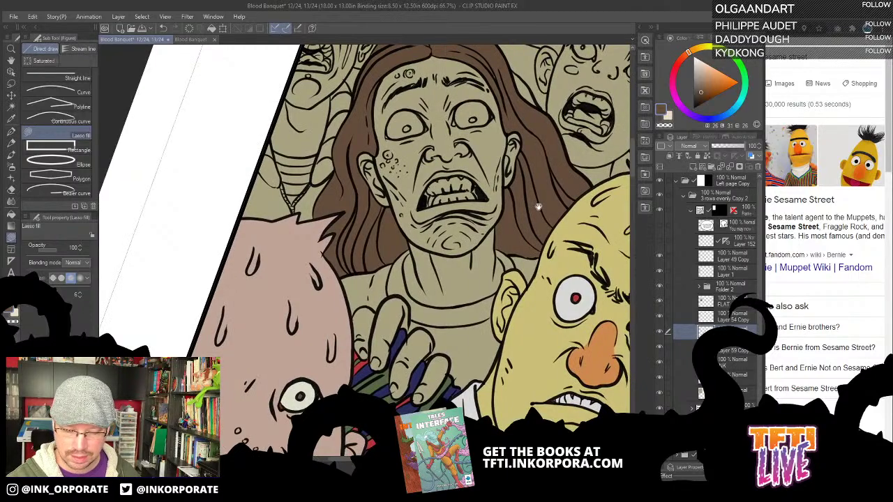
drag(538, 206, 524, 223)
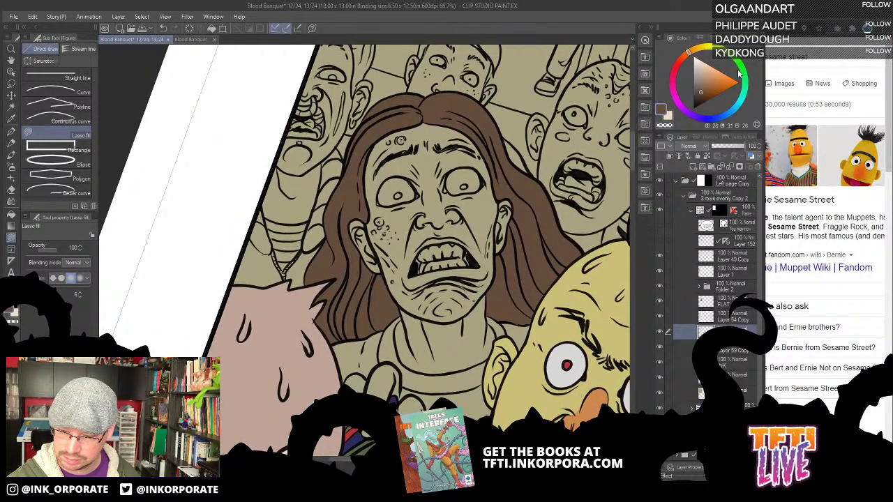
Mix a medium green and bucket-fill the long-haired character's shirt across both shoulders and the chest
mouse_move(739, 73)
mouse_down()
mouse_move(726, 61)
mouse_move(704, 83)
mouse_up()
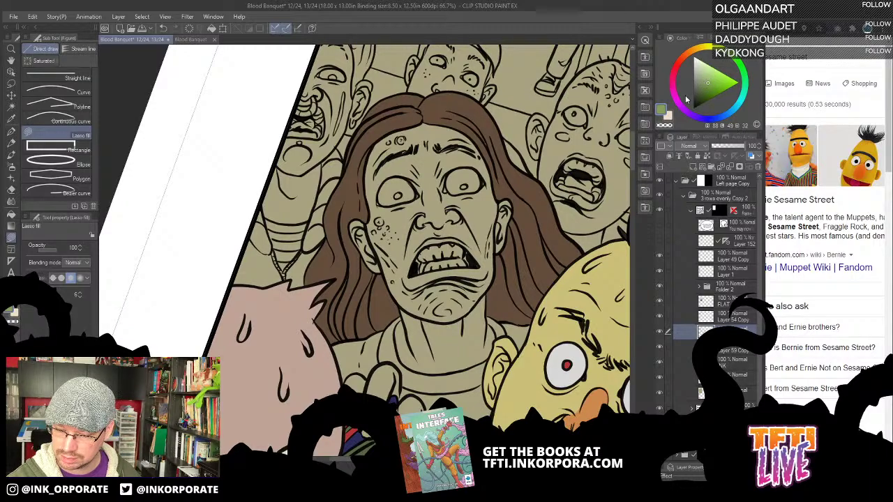
drag(534, 304, 559, 189)
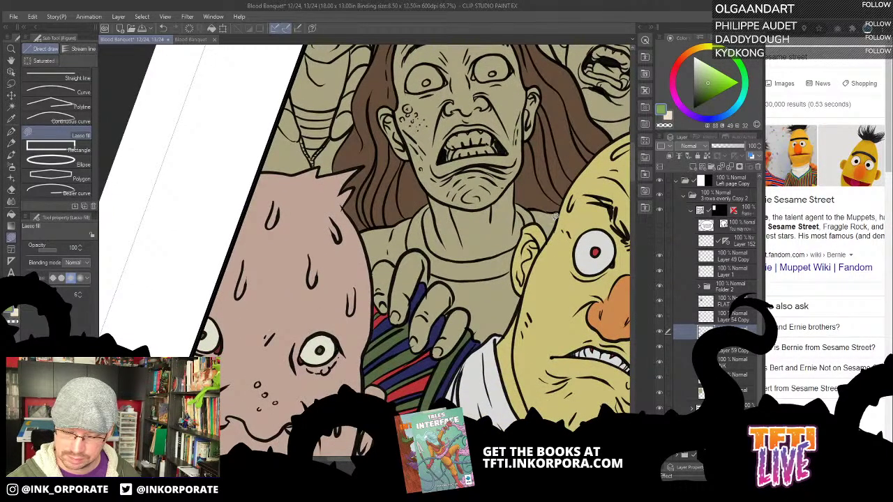
key(g)
key(g)
click(544, 225)
click(494, 309)
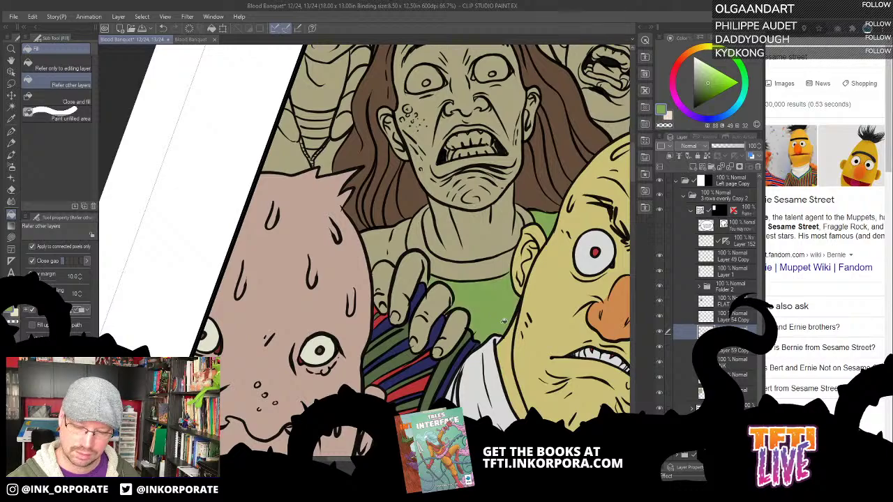
drag(503, 320, 582, 313)
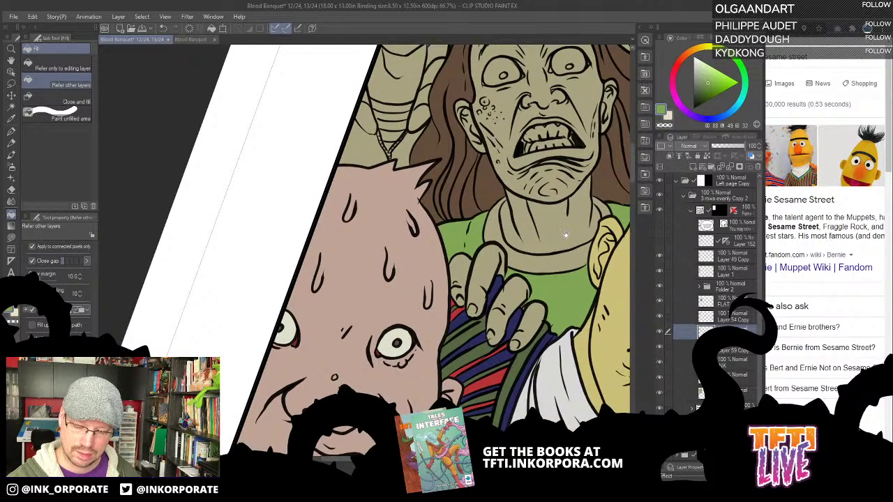
Mix a pale, low-saturation orange skin colour for the long-haired character
drag(566, 234, 556, 208)
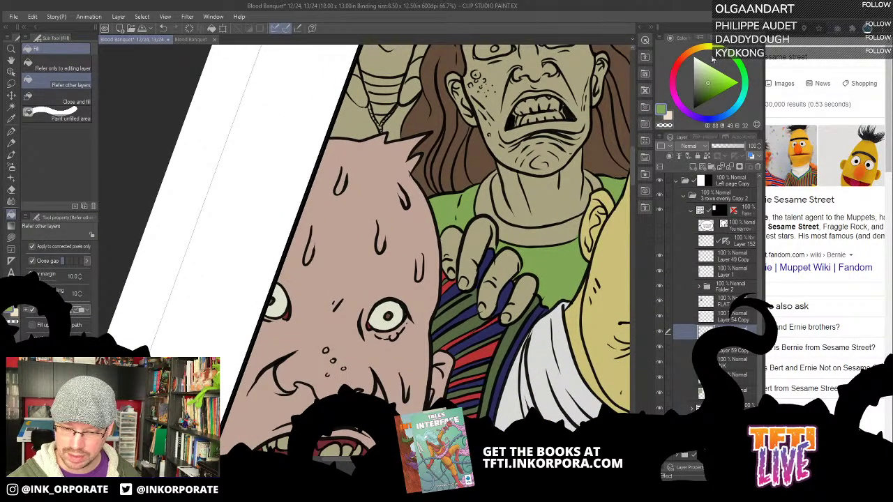
drag(591, 142, 546, 173)
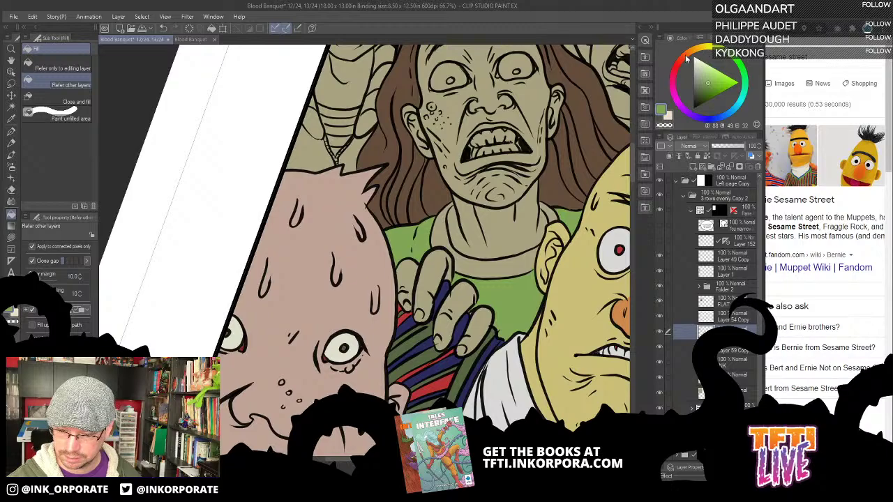
click(689, 54)
click(675, 96)
mouse_move(701, 76)
mouse_down()
mouse_move(707, 69)
mouse_move(674, 89)
mouse_move(698, 50)
mouse_move(702, 67)
mouse_move(686, 54)
mouse_up()
Try two pale skin tones on the long-haired character's face, undoing each fill
click(519, 187)
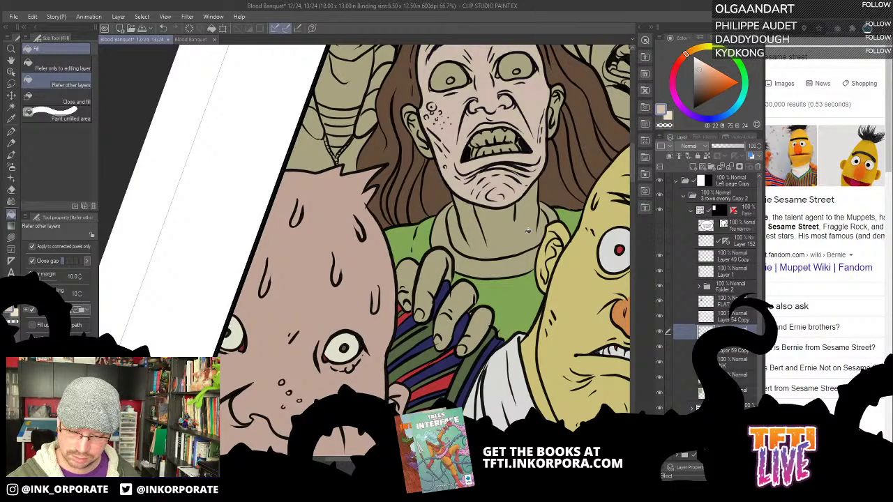
key(ctrl+z)
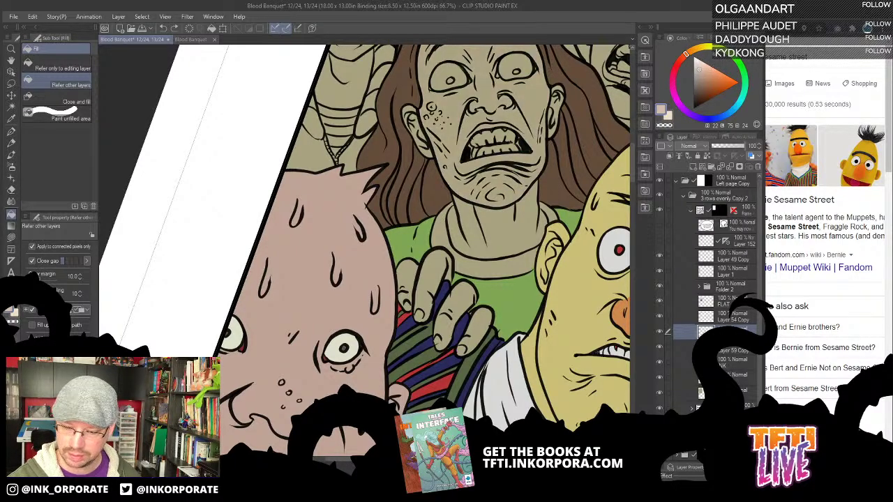
click(521, 184)
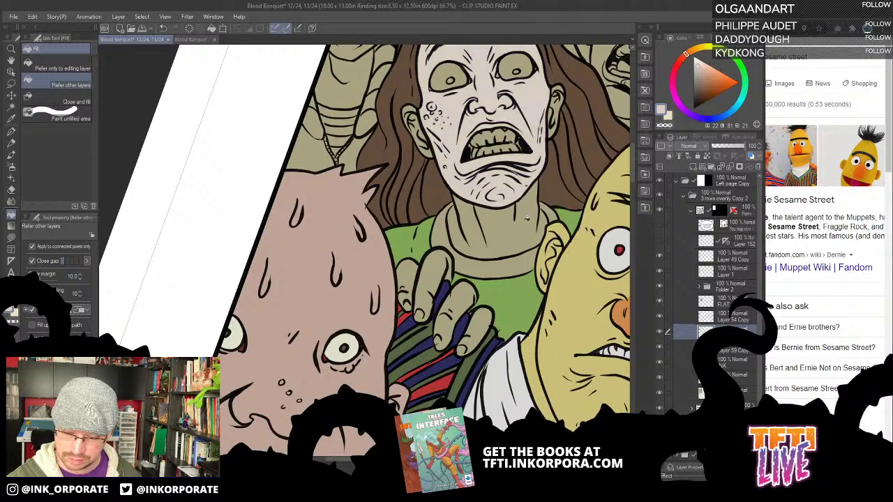
key(ctrl+z)
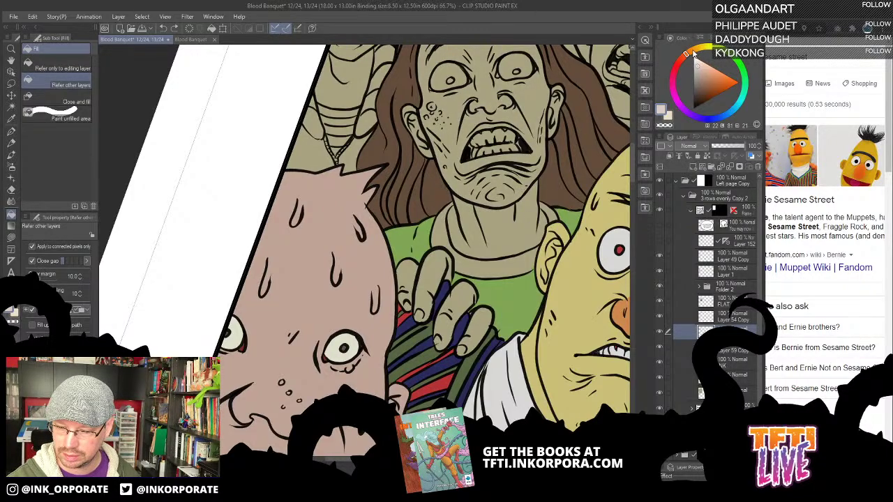
Shift the skin hue toward yellow-orange to fill the neck, and fill the shirt collar with a darker shade of the shirt green
click(693, 52)
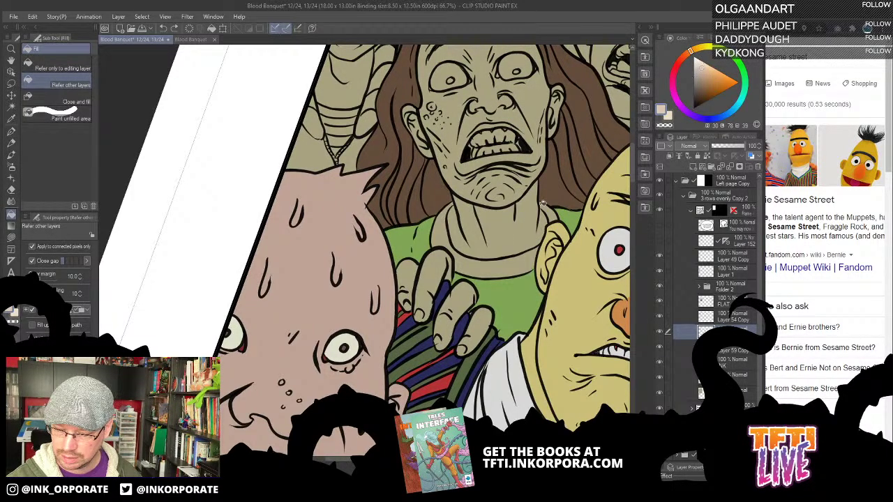
click(529, 252)
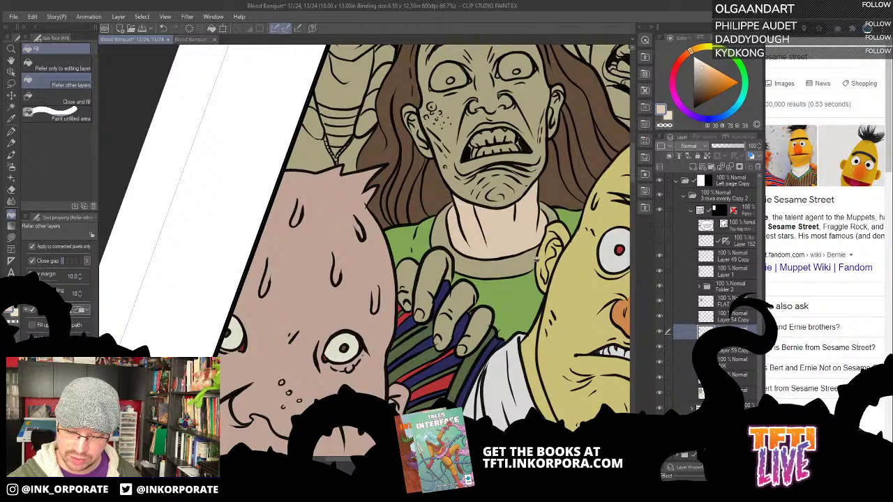
alt+click(533, 280)
click(699, 92)
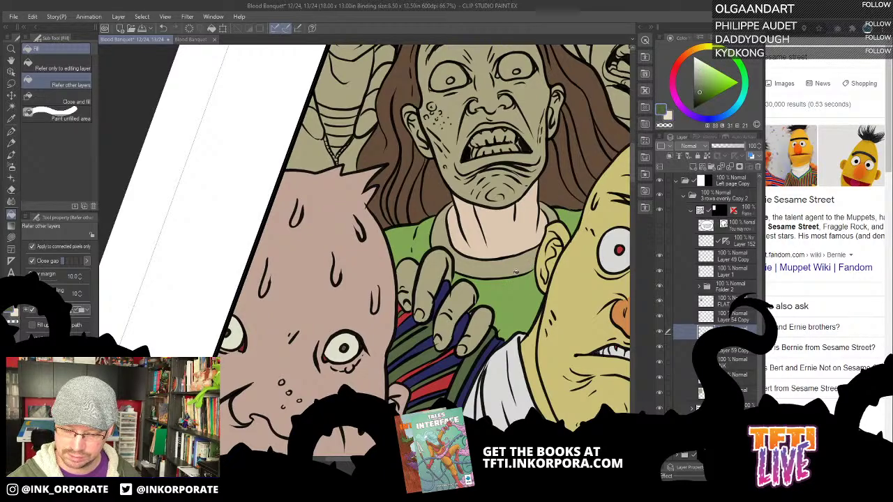
click(519, 270)
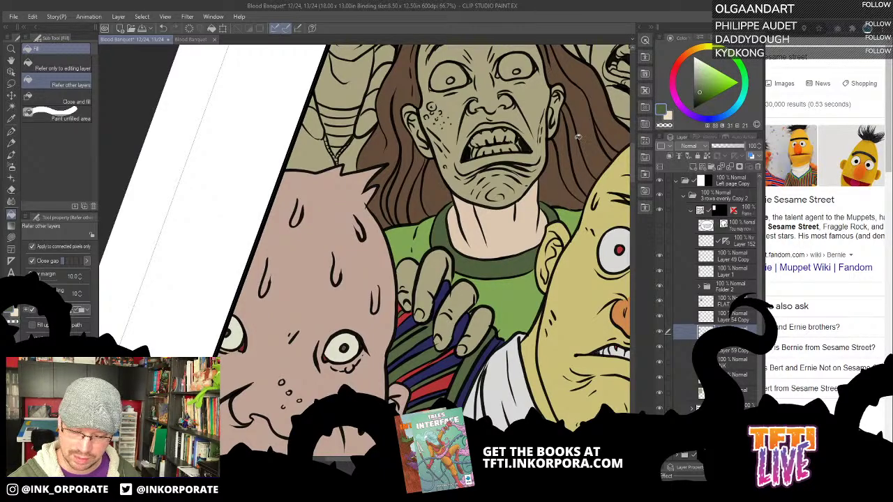
Sample the neck's skin colour and fill the four fingers resting on the striped sweater
alt+click(504, 219)
click(439, 298)
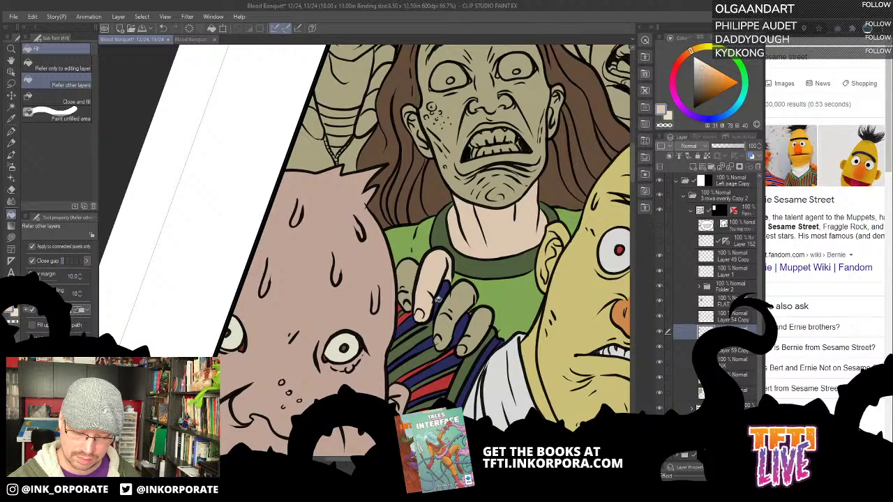
click(407, 270)
click(458, 303)
click(477, 329)
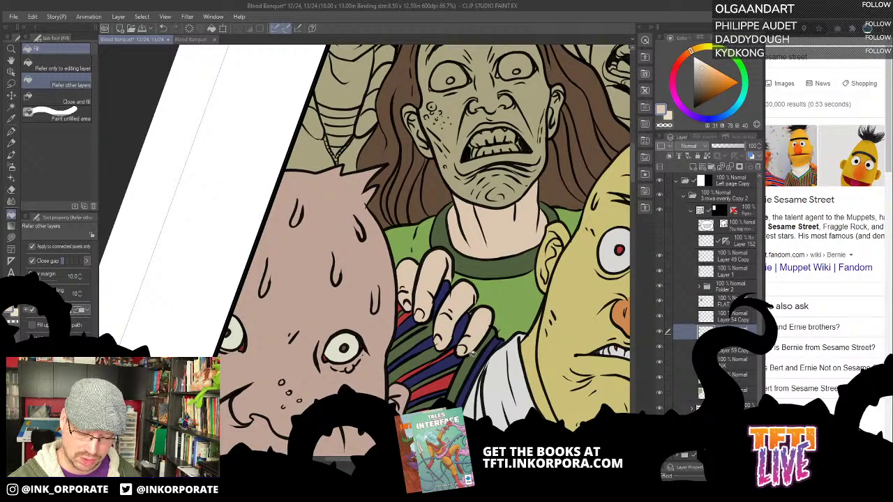
Fill the long-haired character's face and both ears with the same light skin colour
drag(533, 126, 515, 243)
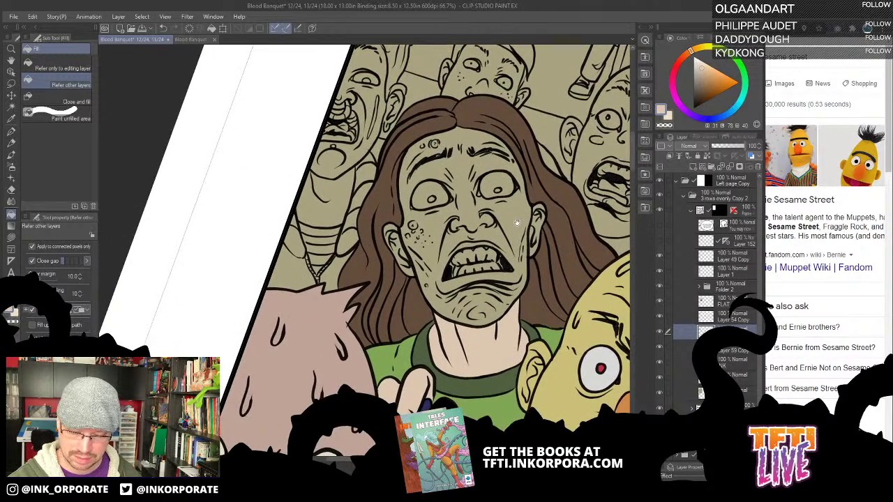
click(516, 227)
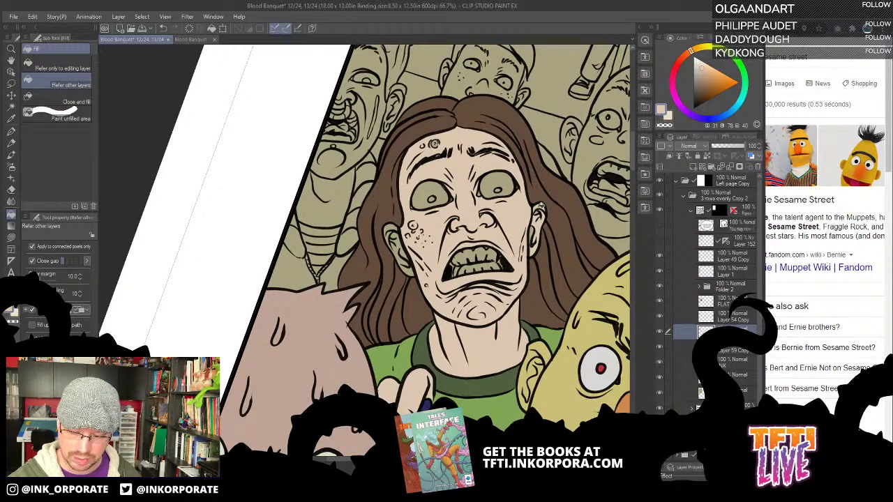
click(533, 234)
drag(503, 281, 597, 226)
click(501, 211)
click(486, 173)
Sample a red from the artwork and fill the inner corner of the long-haired character's eye
drag(629, 125, 569, 93)
drag(488, 164, 357, 126)
alt+click(501, 242)
drag(413, 249, 507, 371)
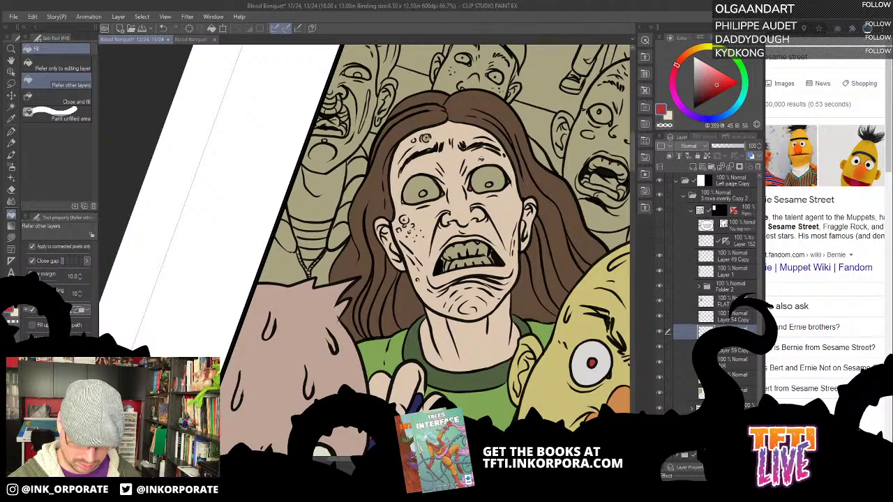
Lasso-fill the long-haired character's eye corners in red, and fill both eye whites with an off-white sampled from the artwork
key(u)
drag(460, 181, 528, 175)
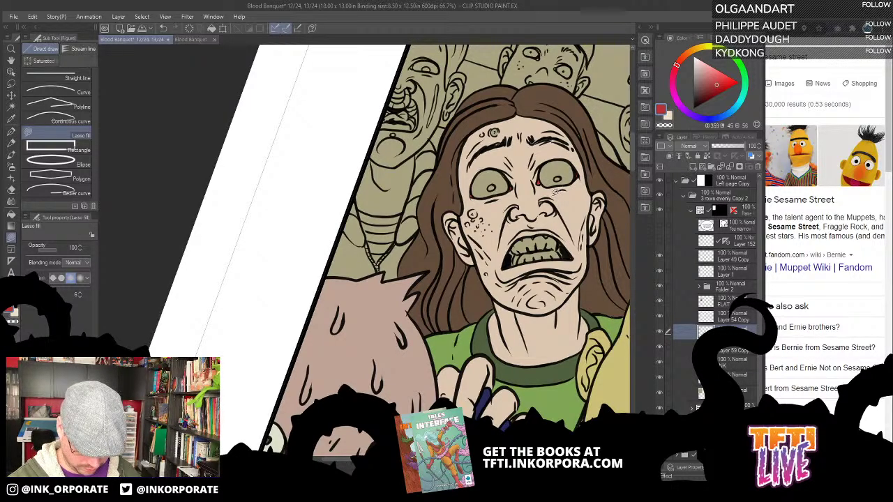
key(g)
mouse_move(439, 297)
mouse_down()
mouse_move(497, 160)
mouse_move(483, 307)
mouse_up()
alt+click(433, 318)
click(548, 190)
click(483, 202)
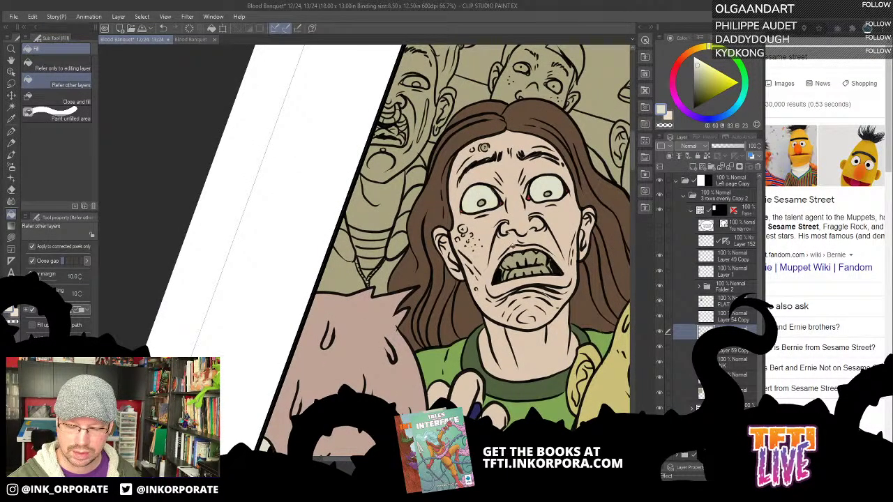
Fill the long-haired character's upper and lower teeth with the same off-white as the eyes
drag(568, 232, 553, 195)
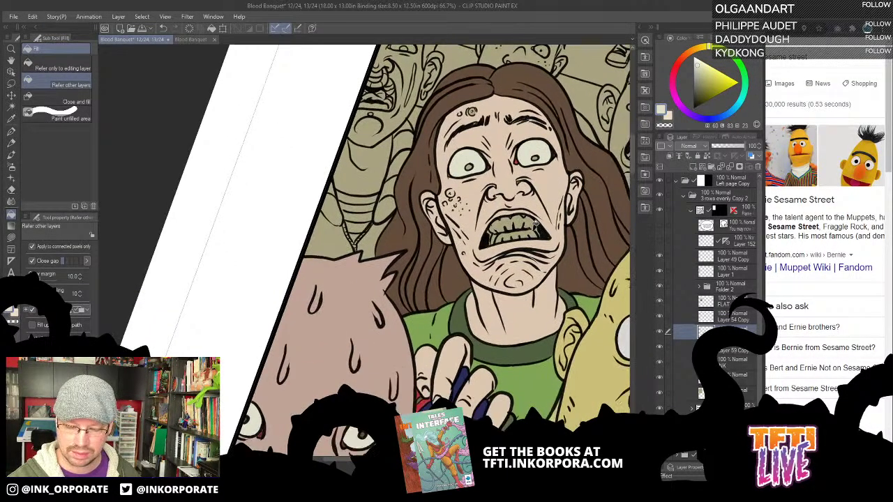
click(533, 220)
click(527, 235)
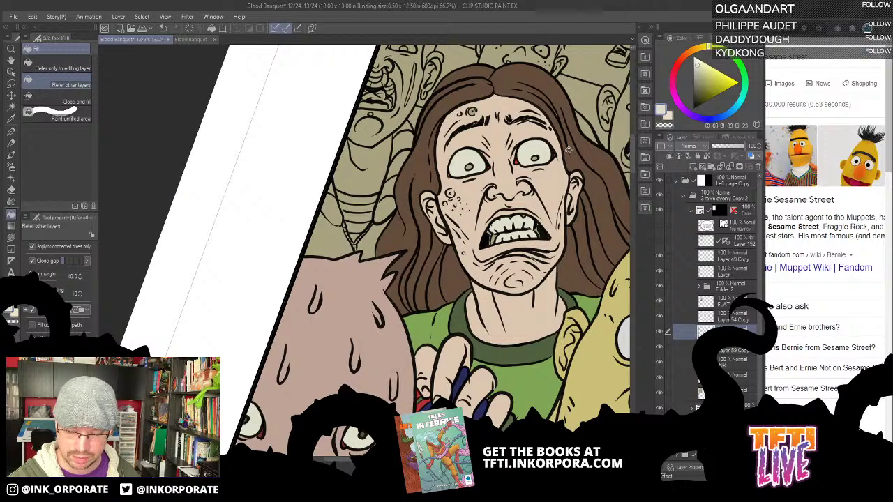
click(496, 237)
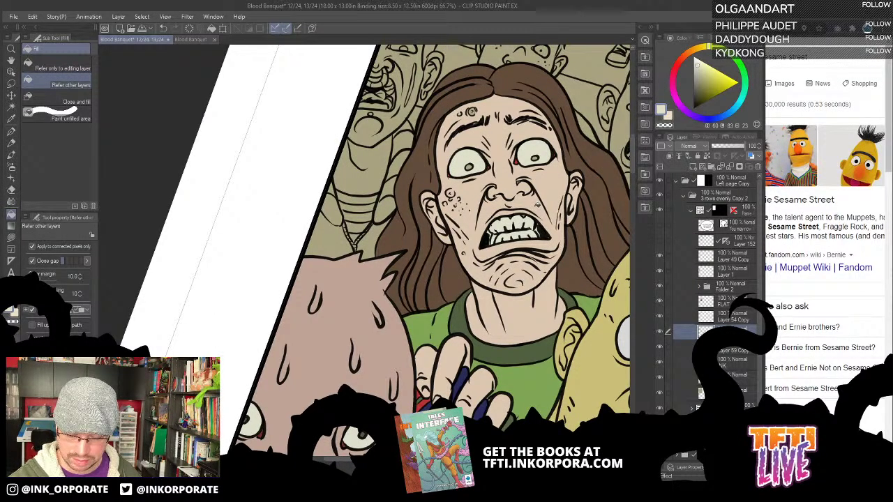
Sample the dark red inside the bald character's mouth and try it on the long-haired character's irises
drag(520, 280, 511, 199)
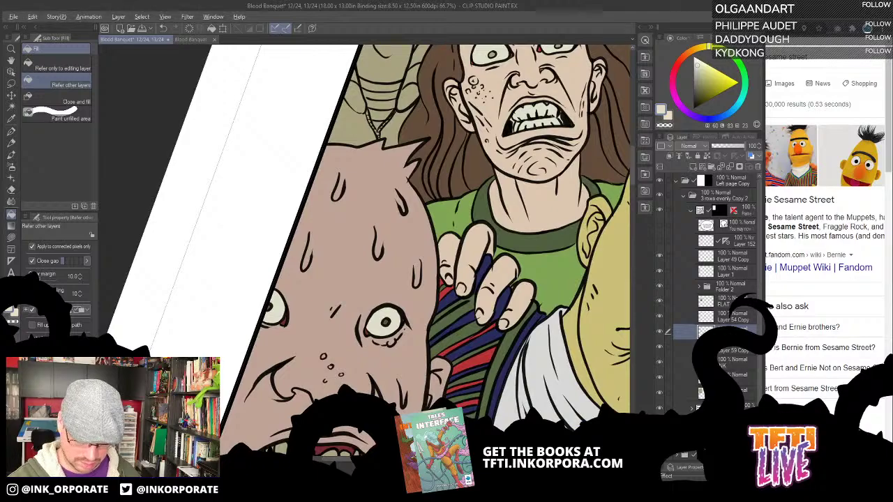
alt+click(342, 450)
drag(549, 91, 556, 148)
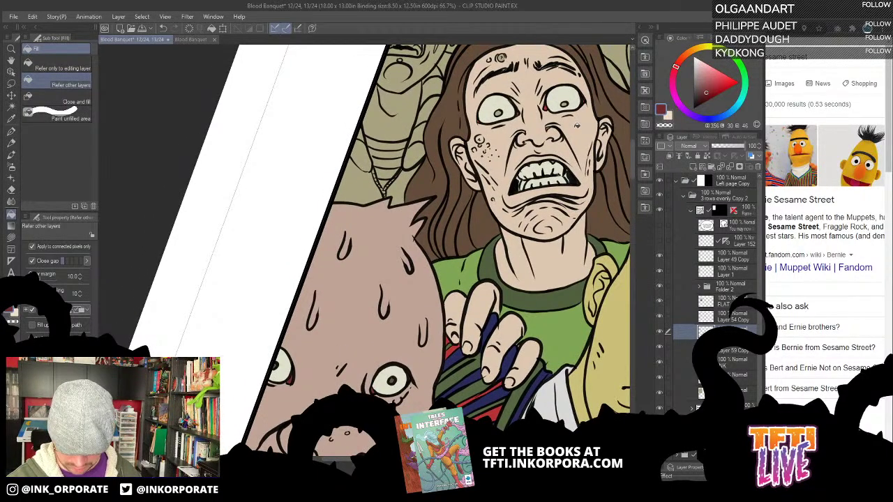
key(u)
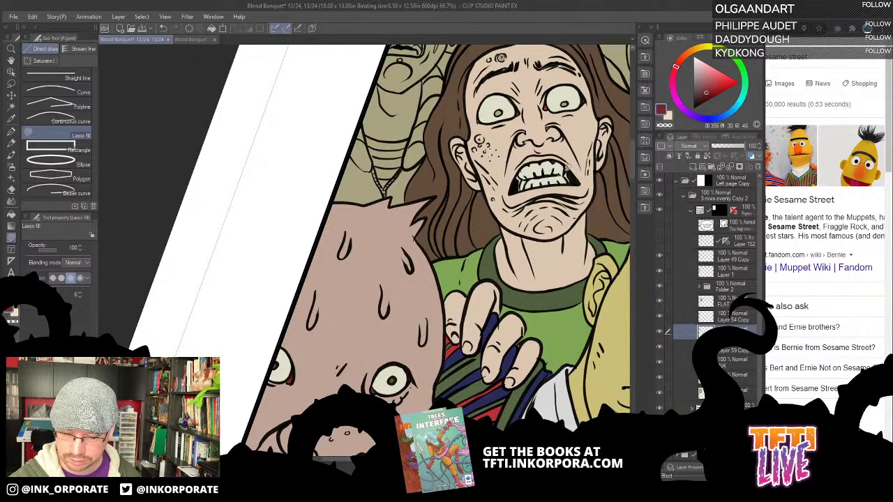
drag(525, 190, 543, 234)
key(g)
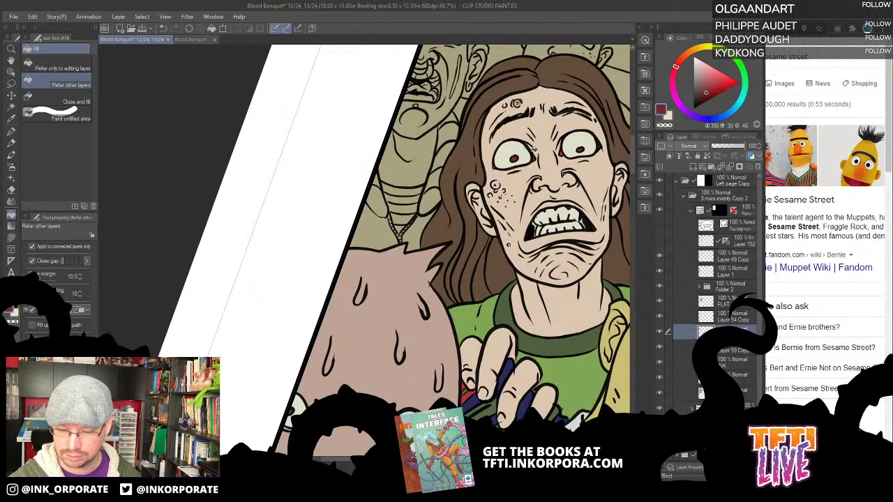
Shift the colour to a medium blue and fill both of the long-haired character's irises
click(739, 106)
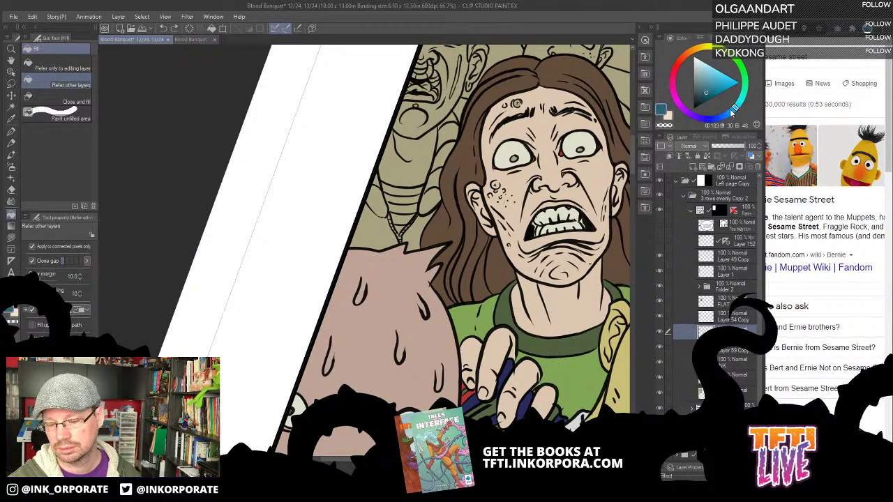
click(711, 83)
click(707, 83)
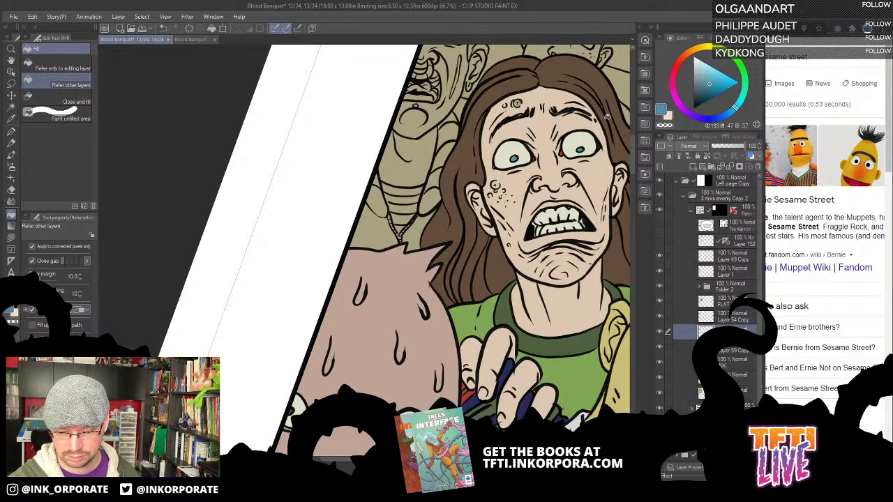
Sample the face's skin colour and touch up the skin around the brow with a lasso fill
alt+click(598, 177)
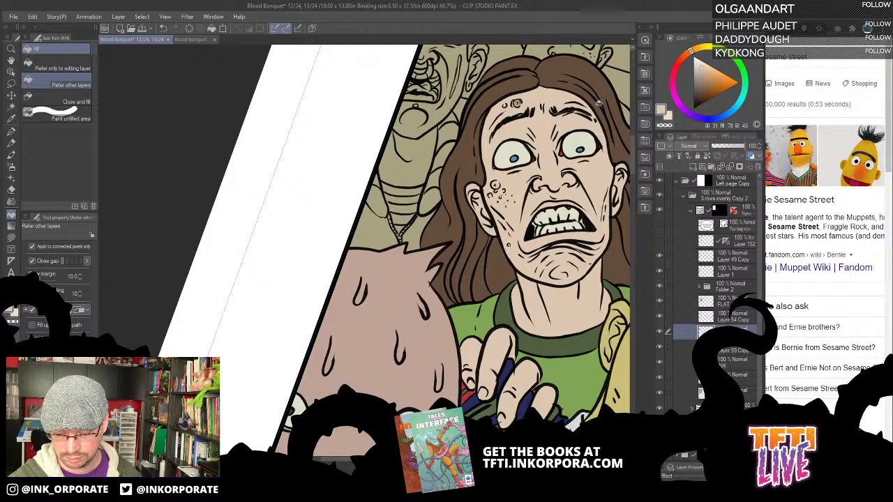
key(u)
mouse_move(592, 119)
mouse_down()
mouse_move(528, 105)
mouse_move(521, 133)
mouse_move(549, 111)
mouse_up()
drag(559, 150, 578, 169)
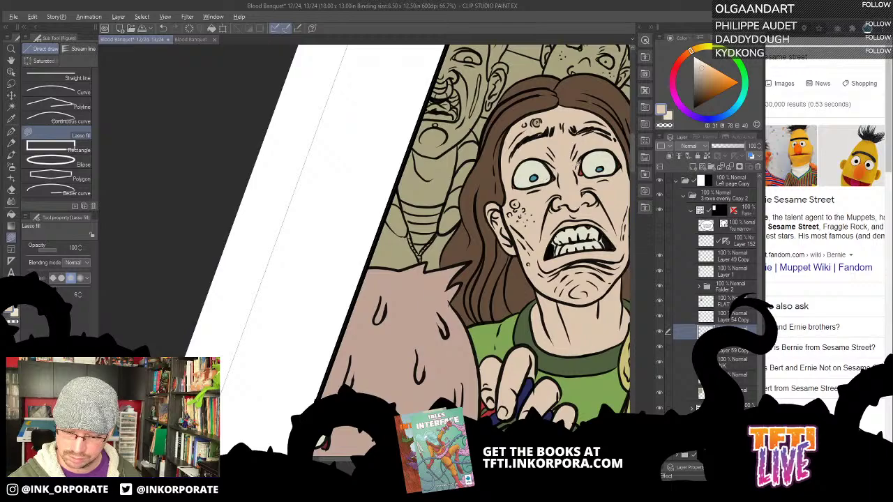
Sample the eye corner's red, lighten it to pink and fill the forehead pimple, undoing any fill that floods the face
alt+click(581, 173)
click(707, 74)
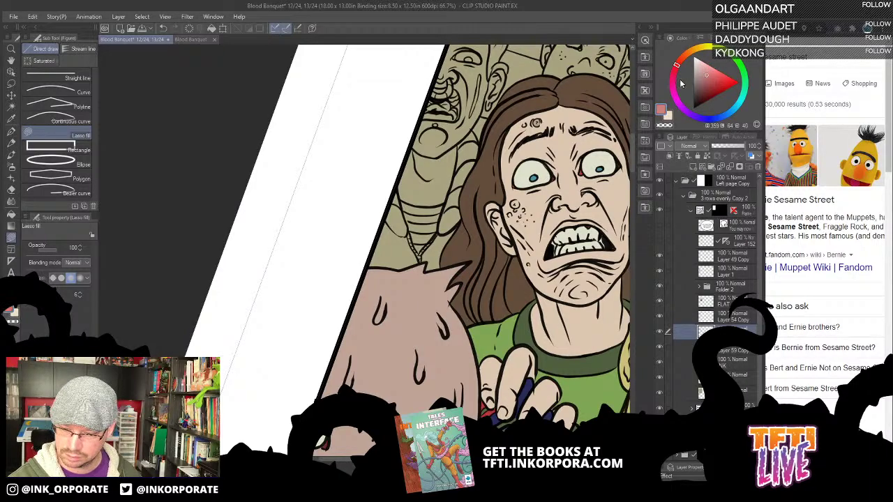
key(g)
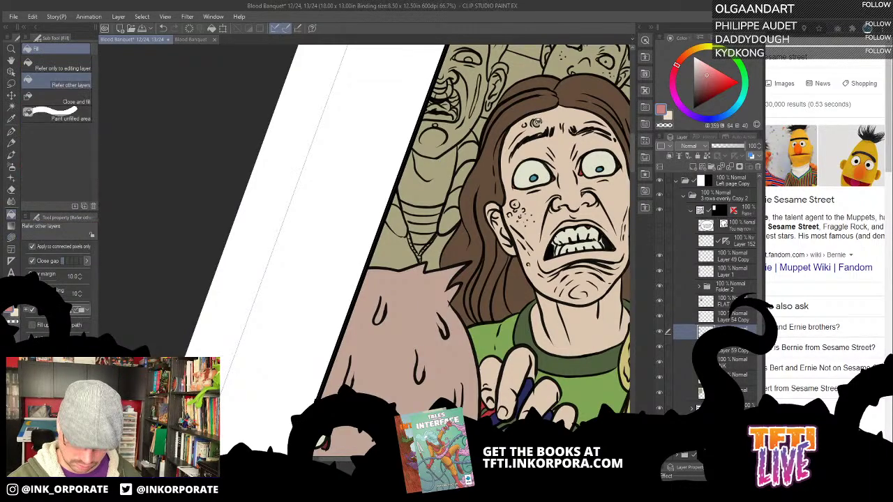
click(518, 205)
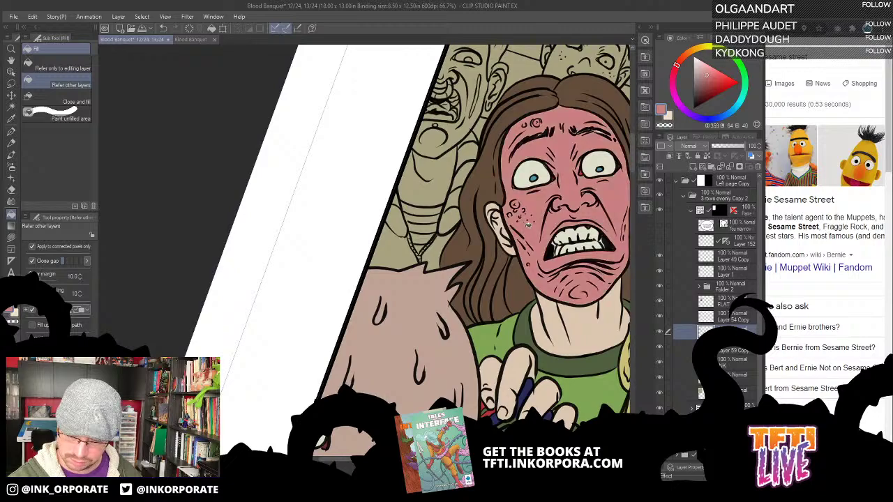
key(ctrl+z)
click(517, 208)
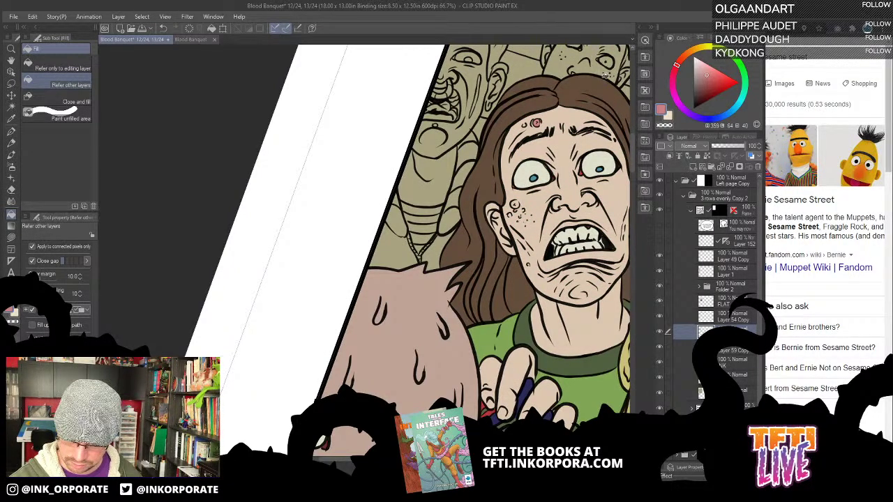
click(547, 215)
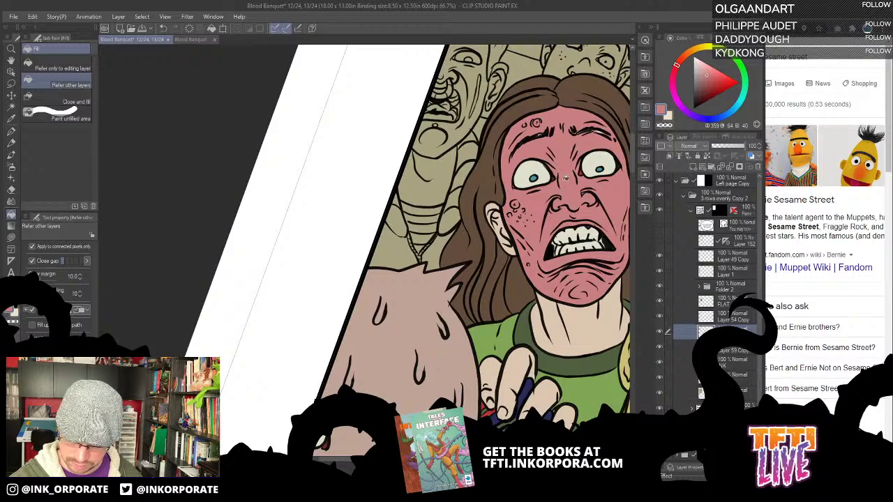
key(ctrl+z)
Lasso-fill the cluster of pimples on the long-haired character's cheek with the same pink
drag(568, 177, 506, 174)
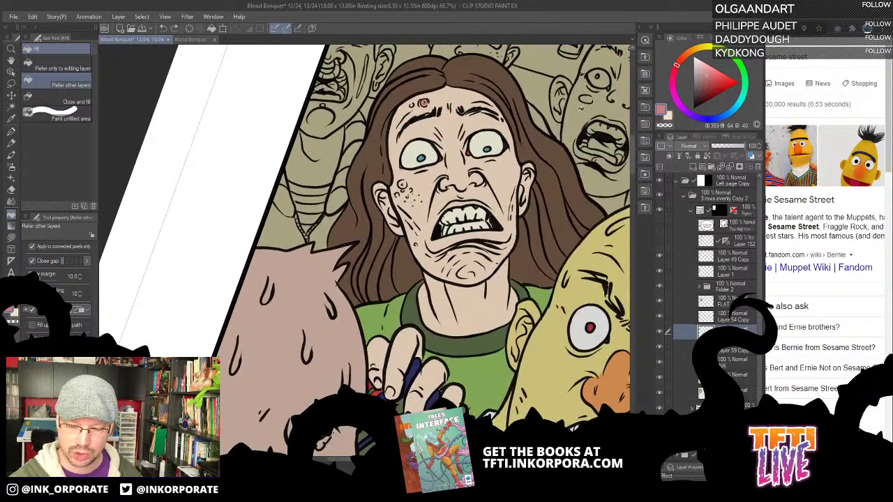
drag(515, 244, 503, 269)
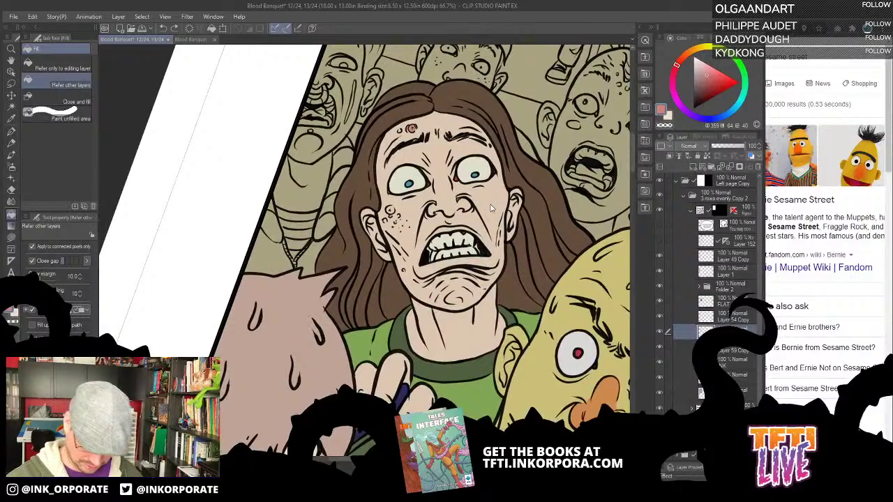
scroll(493, 203, up, 2)
key(u)
drag(389, 268, 509, 238)
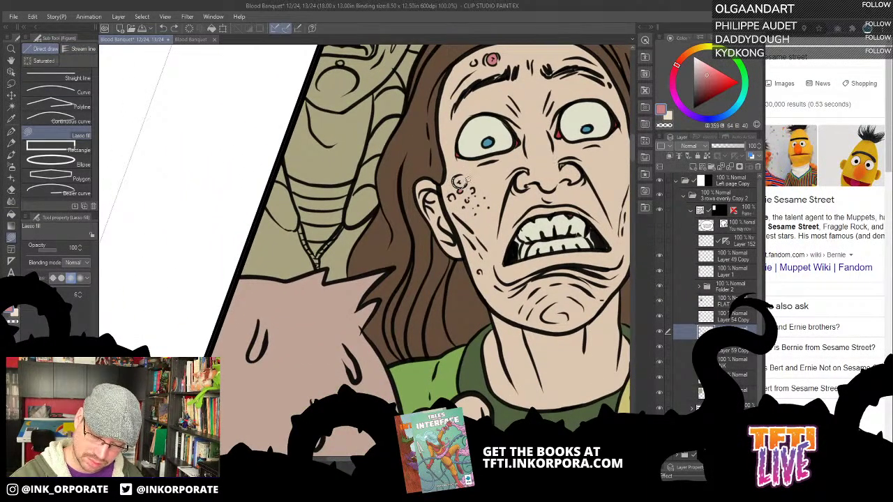
drag(455, 177, 456, 176)
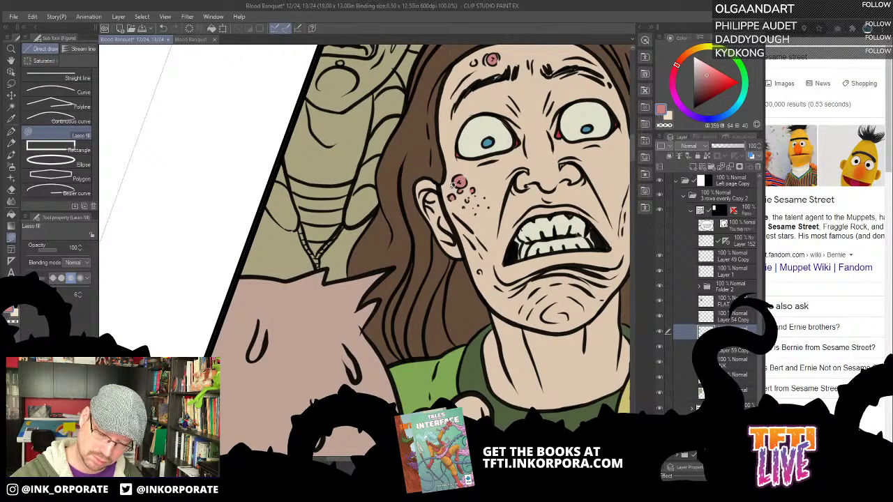
Review the whole panel upright, toggling the visibility of the long-haired character's flat-colour layer and of Layer 54 Copy
scroll(450, 196, down, 4)
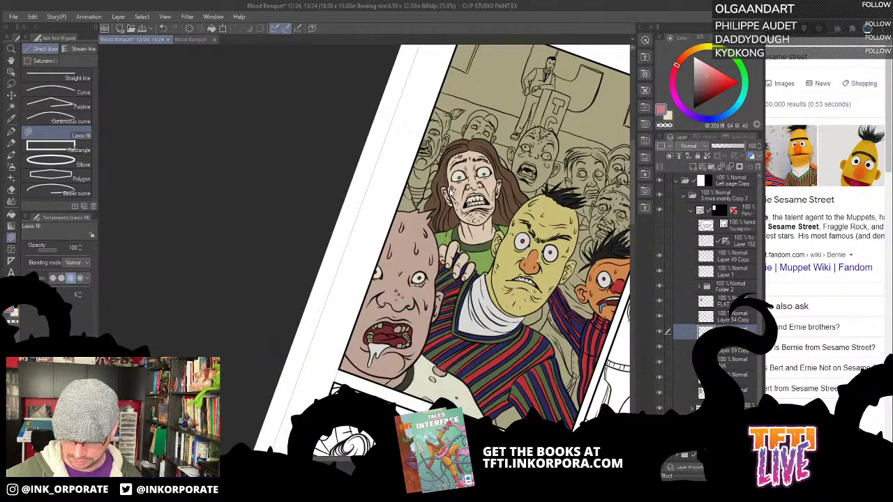
drag(621, 315, 564, 249)
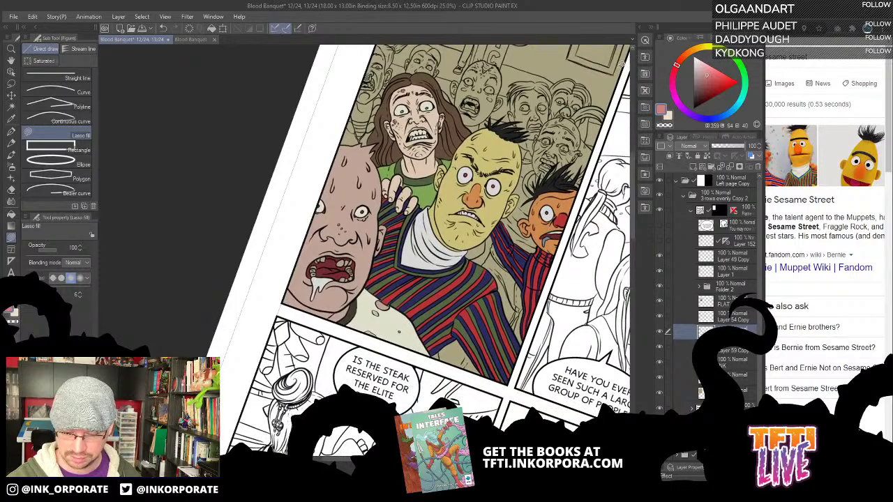
drag(618, 205, 613, 80)
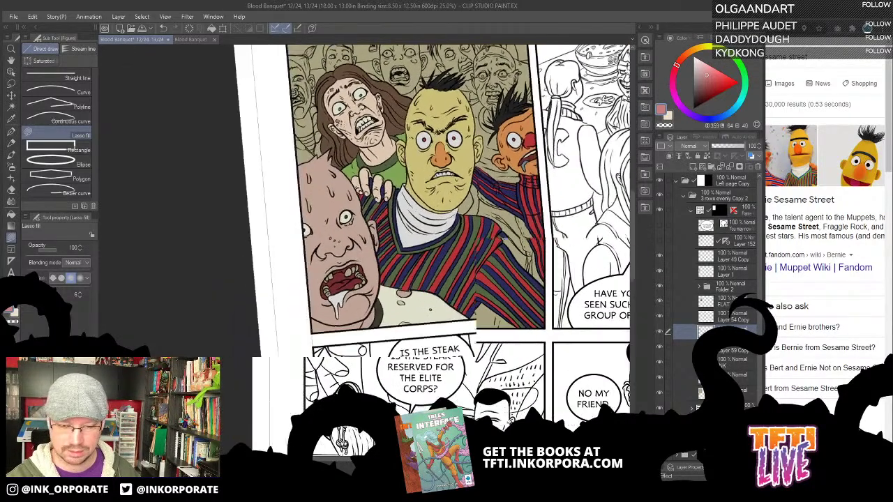
double_click(568, 116)
drag(591, 135, 528, 181)
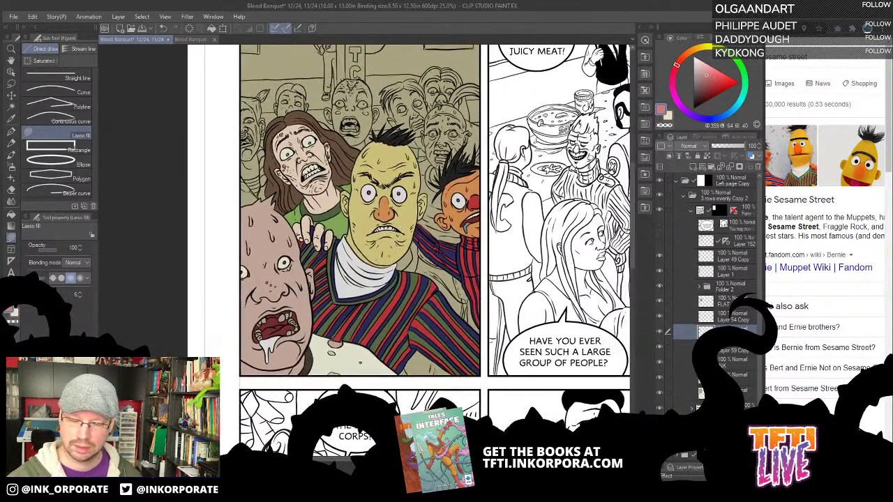
click(660, 332)
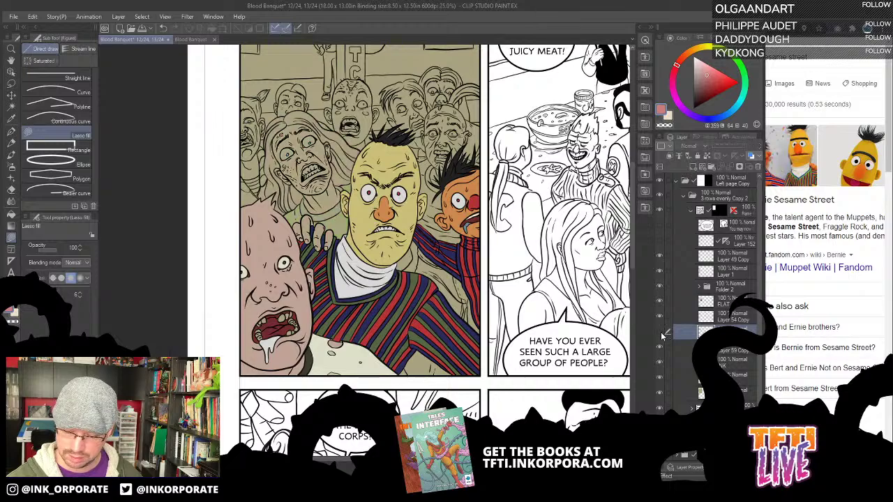
click(661, 332)
click(661, 325)
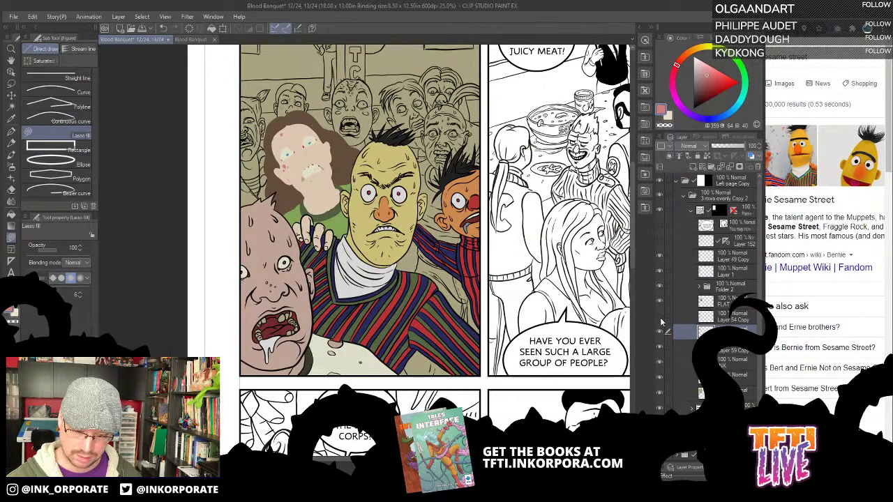
click(660, 322)
Try the shirt green on the patch beside the yellow character's jaw, undo it, and use the fingers' skin colour instead
alt+click(427, 264)
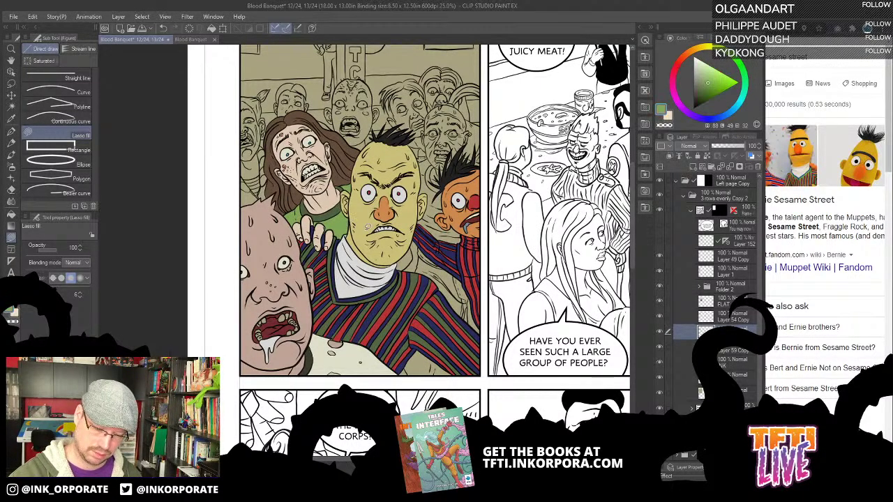
key(g)
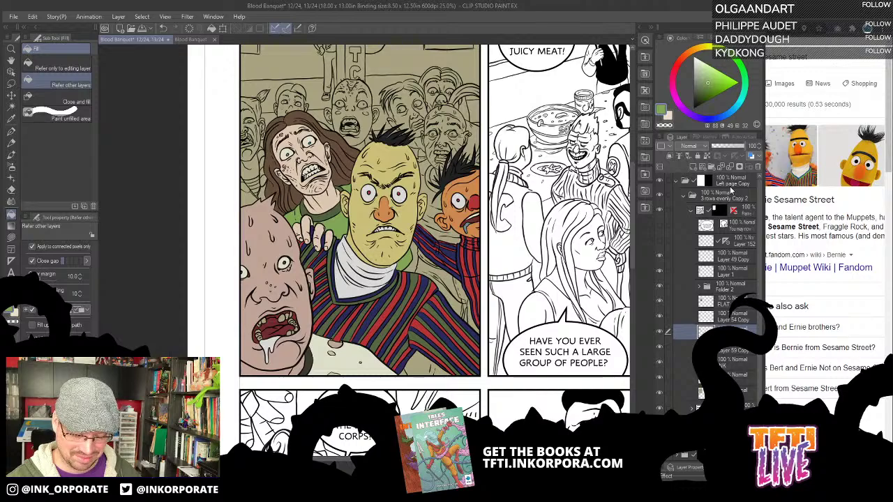
click(660, 322)
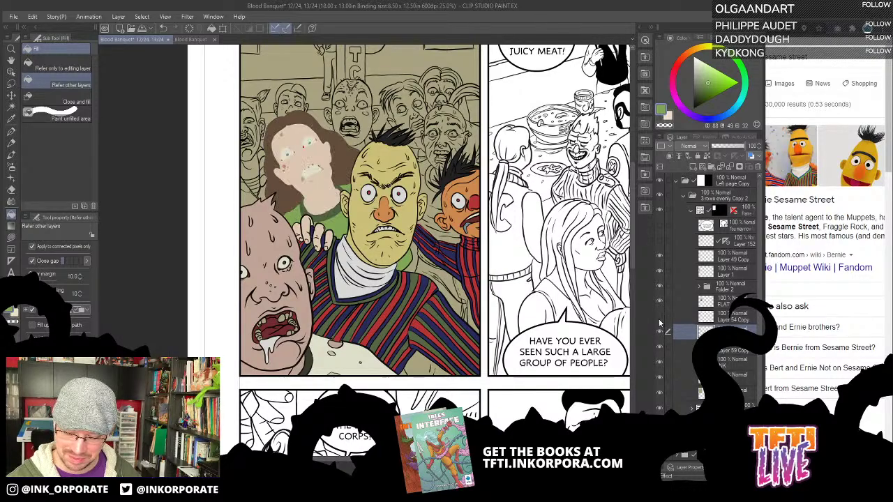
click(659, 323)
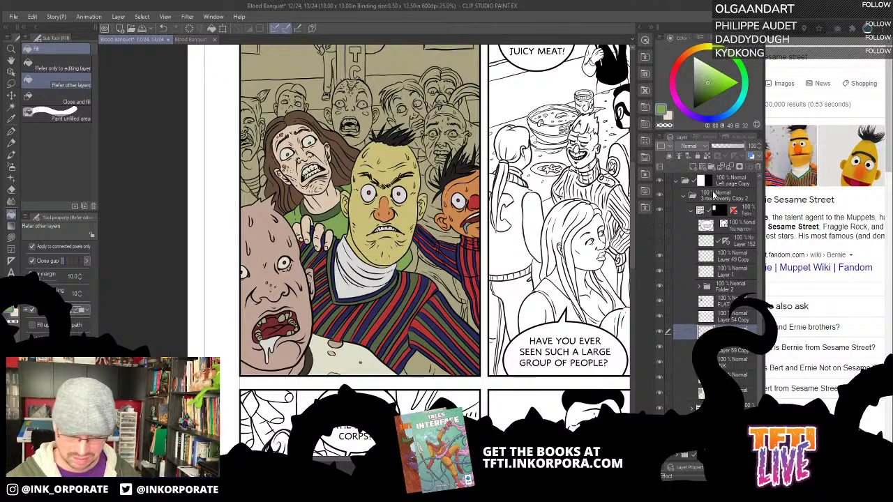
key(ctrl+z)
alt+click(318, 235)
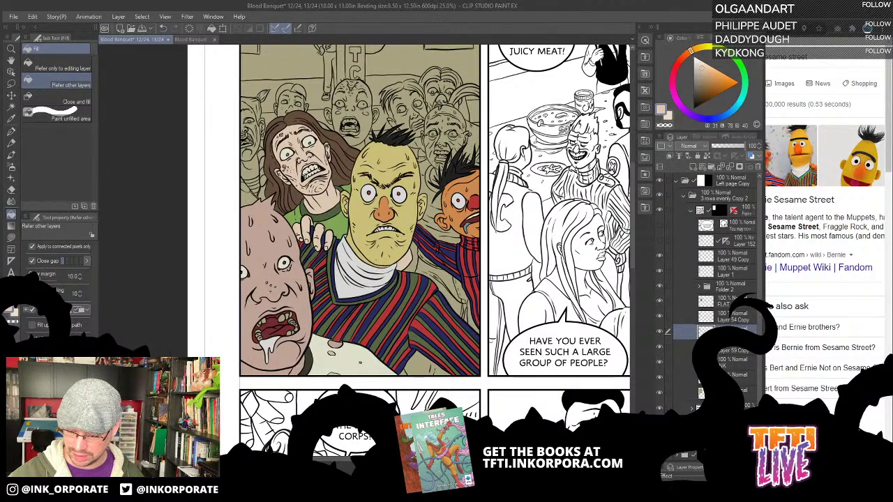
Toggle Layer 54 Copy off and on to check its line art, and make it the active layer
click(660, 317)
click(659, 318)
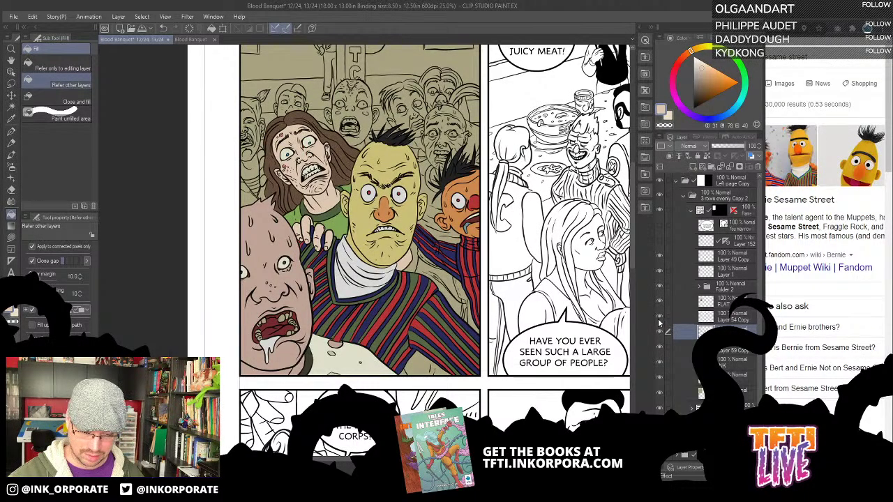
click(710, 321)
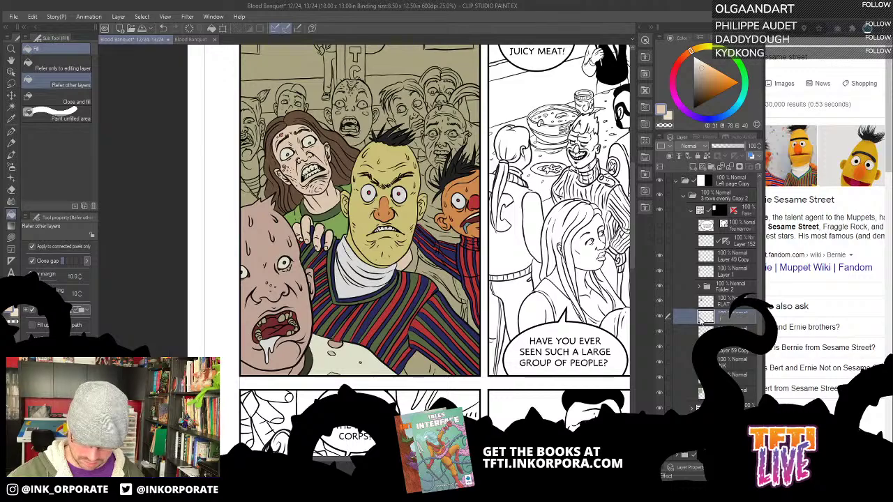
Toggle the visibility of the flat-colour layer, Folder 2, Layer 1, Layer 54 Copy and the layer beneath it to identify their contents
click(740, 305)
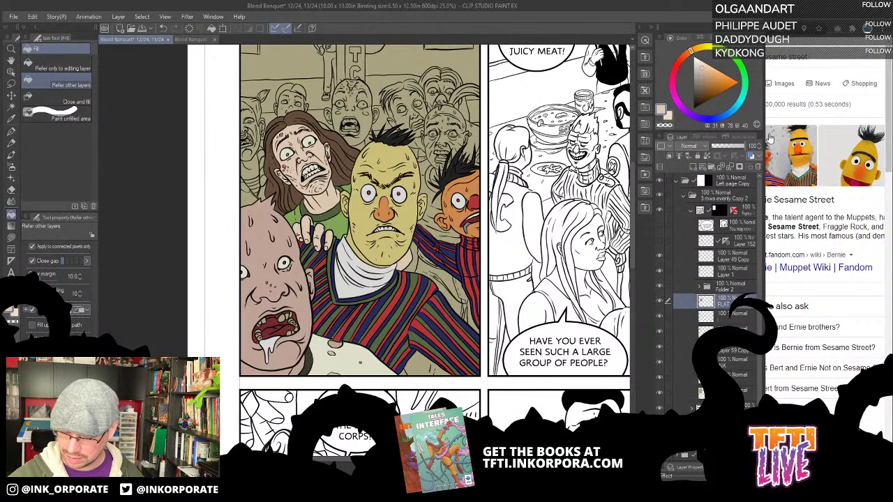
click(661, 301)
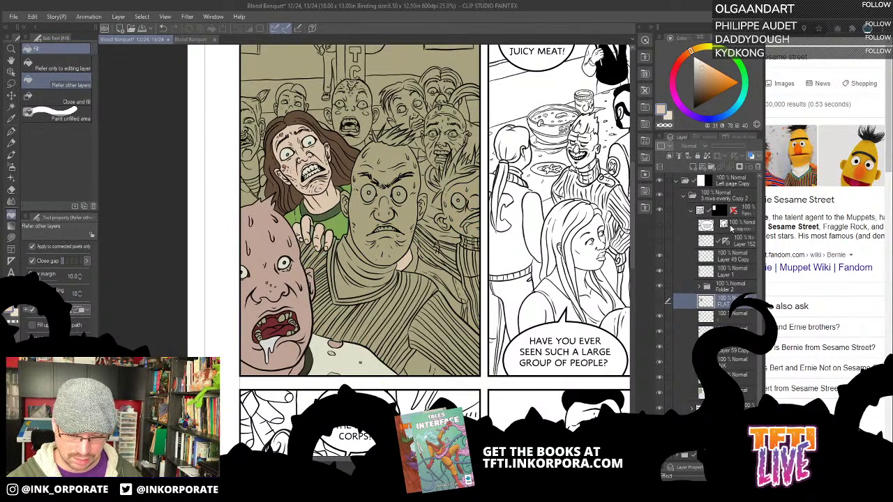
click(660, 302)
click(660, 287)
click(660, 287)
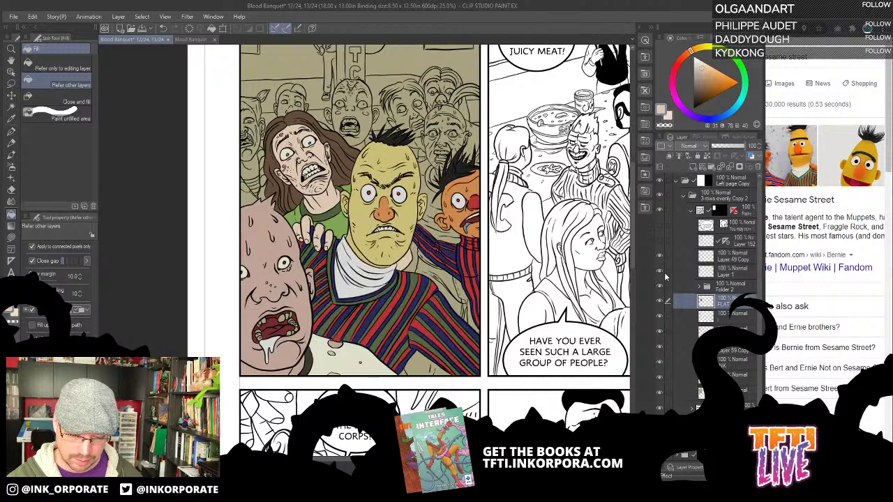
click(659, 275)
click(659, 276)
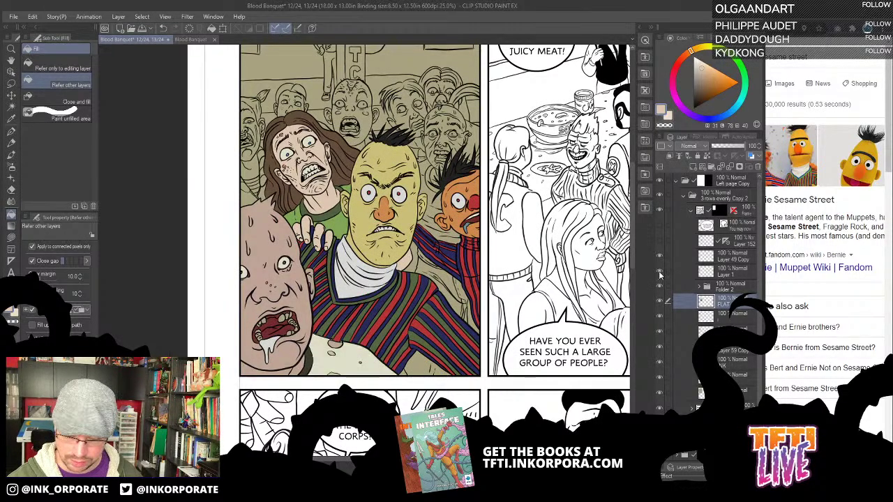
click(660, 319)
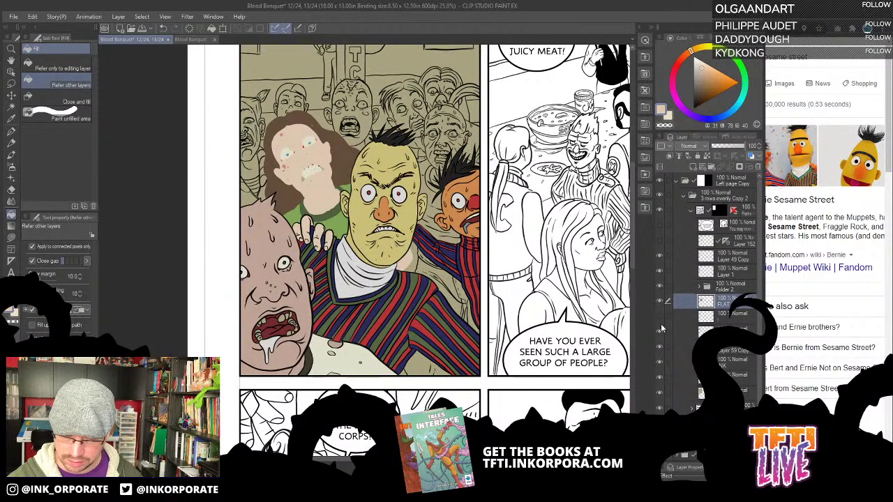
click(660, 319)
click(661, 332)
click(661, 332)
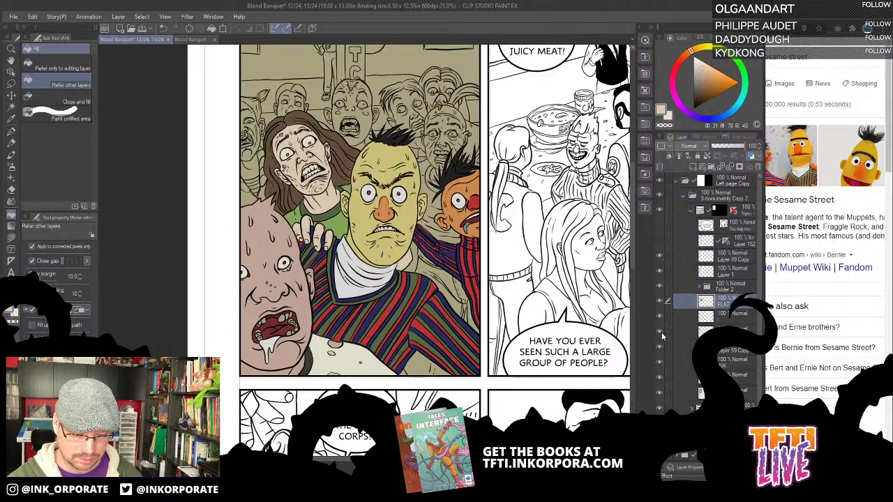
Toggle Layer 59 Copy off and on to check the bald background character's line art, and make it the active layer
click(661, 346)
click(661, 348)
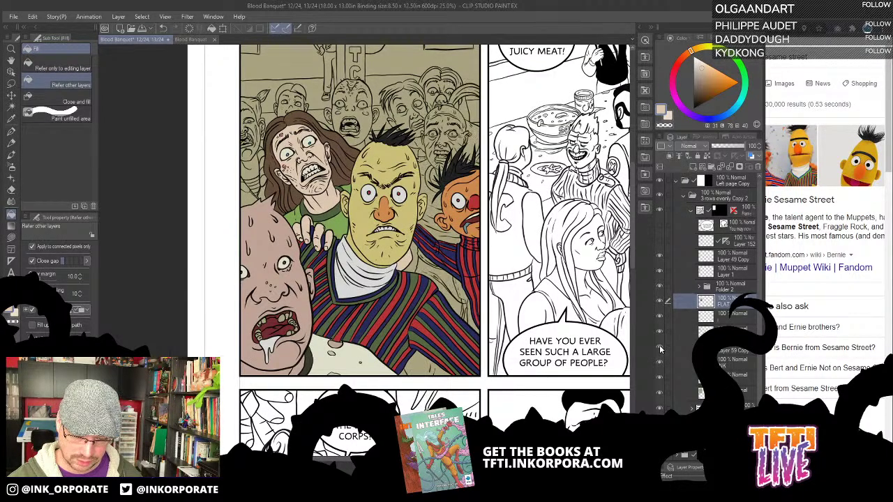
click(661, 349)
click(662, 349)
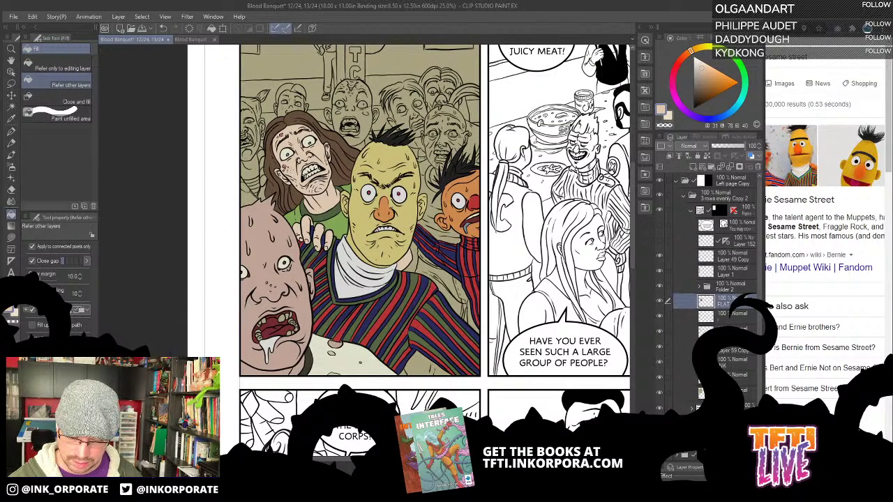
click(728, 352)
click(662, 348)
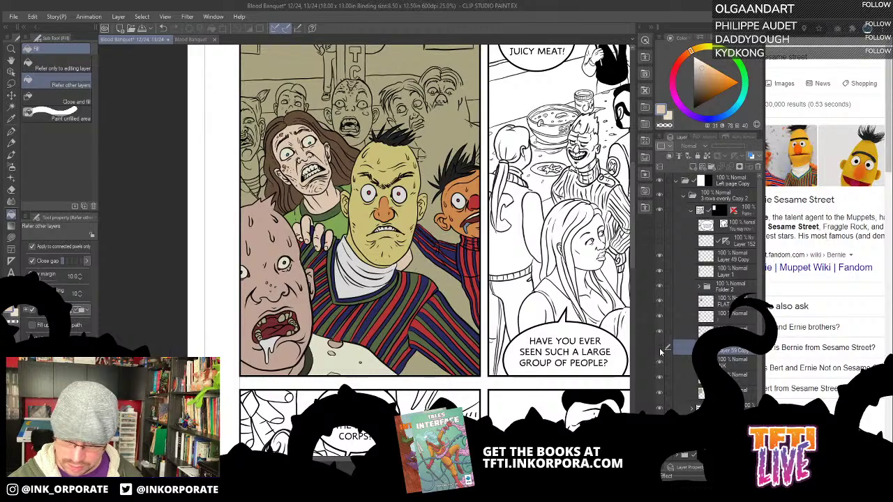
click(662, 348)
Choose a muted medium brown as the skin colour for the bald background character
key(ctrl+plus)
key(ctrl+plus)
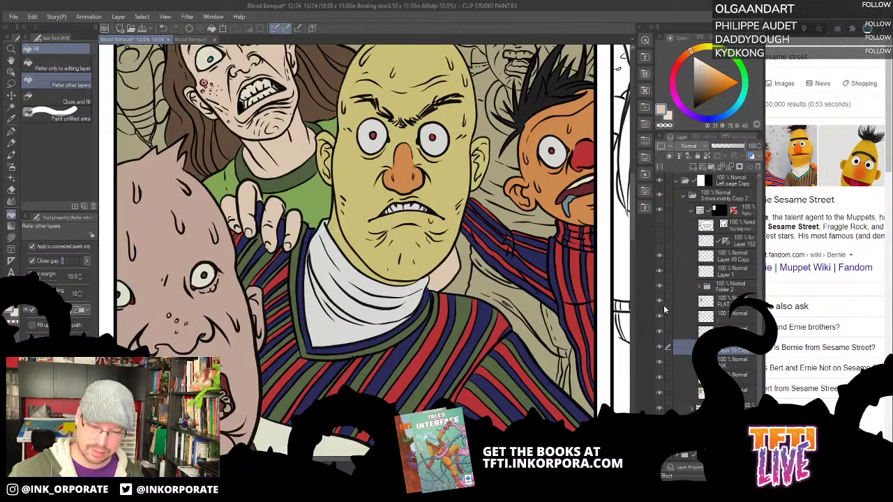
drag(515, 111, 390, 280)
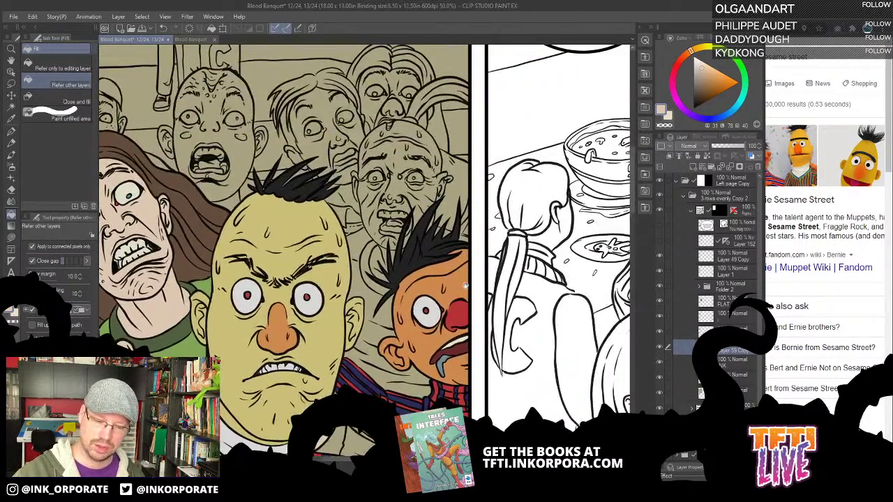
drag(484, 277, 526, 251)
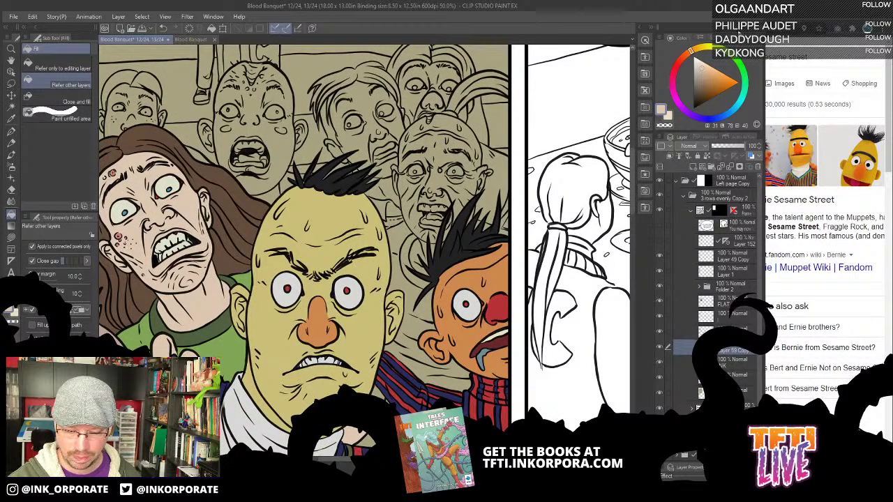
click(701, 84)
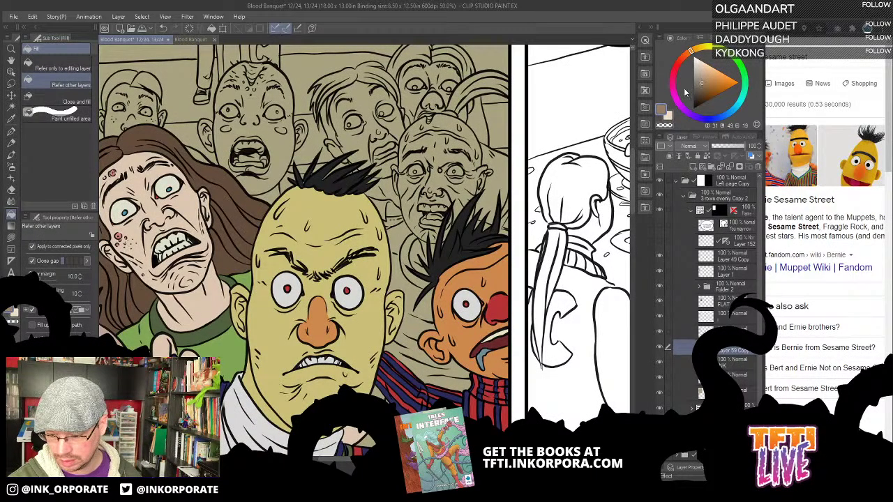
Try the brown fill on the bald character's face in Layer 59 Copy, undo it, and toggle that layer's visibility
click(475, 183)
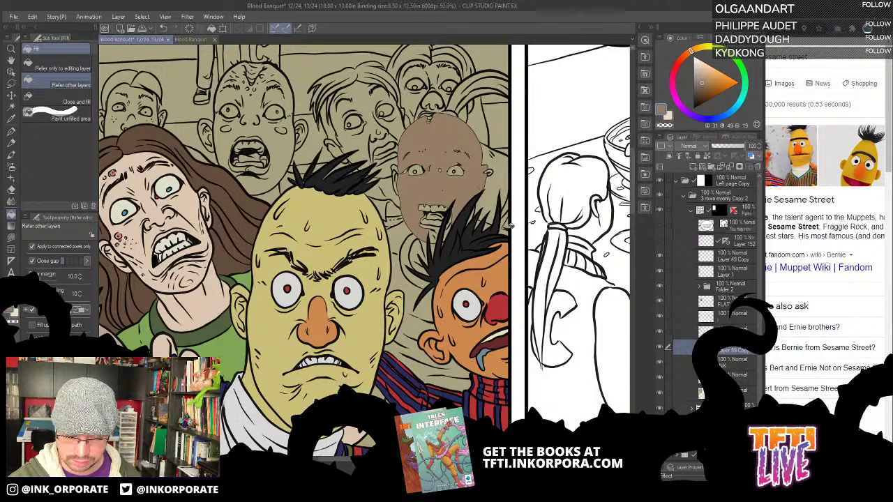
key(ctrl+z)
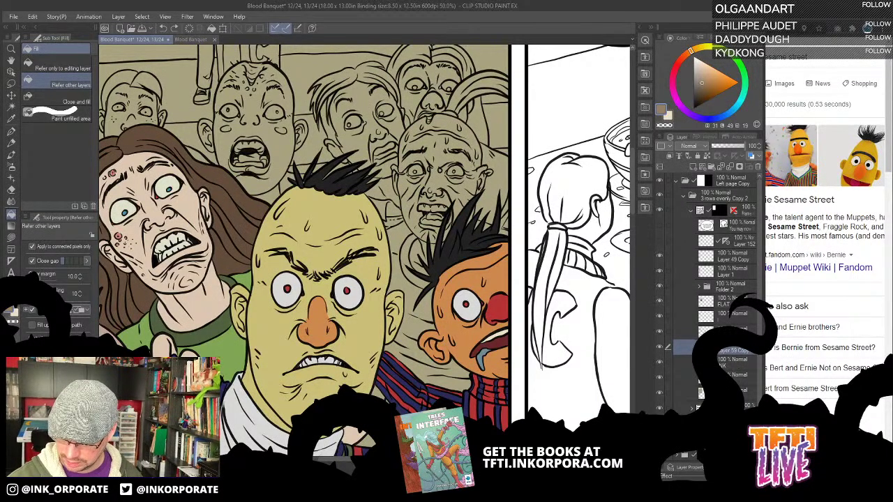
click(660, 348)
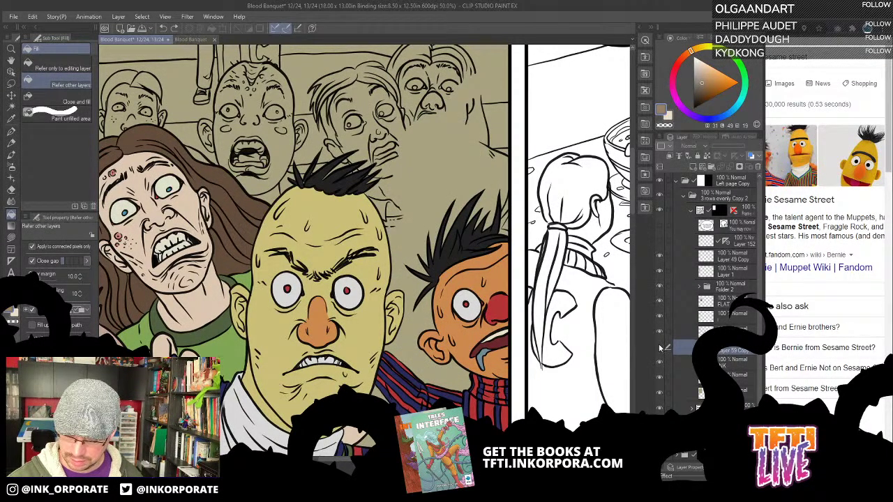
click(660, 348)
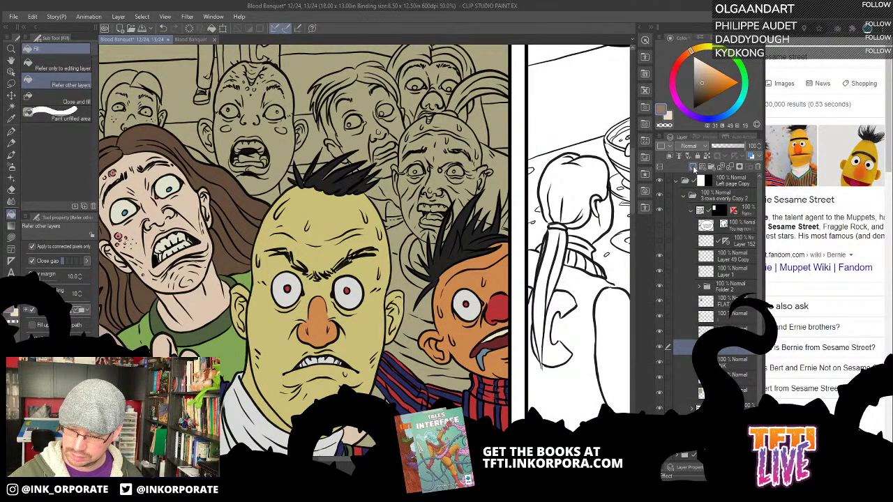
On a new layer below Layer 59 Copy, fill the bald character's face, ears and neck with the brown
click(732, 363)
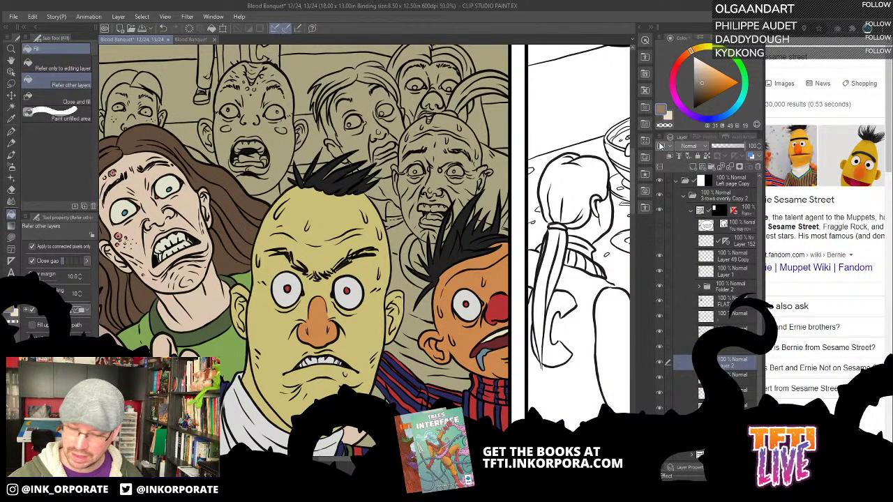
drag(493, 239, 529, 232)
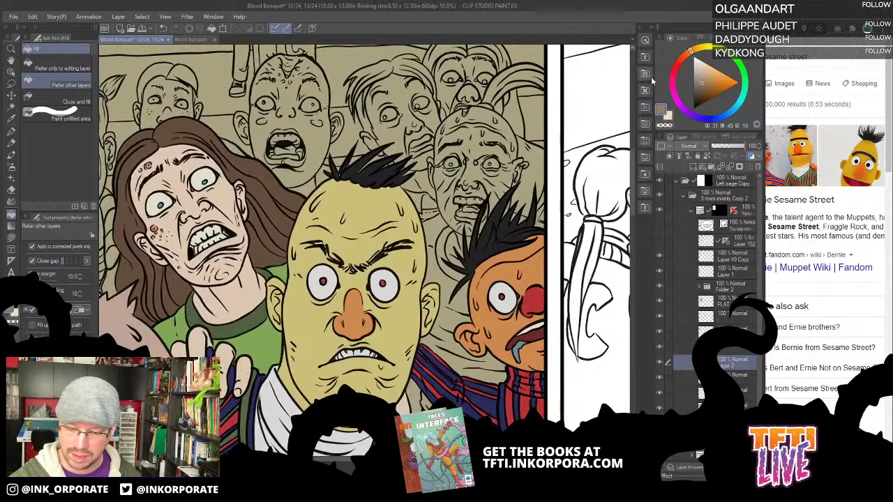
click(506, 186)
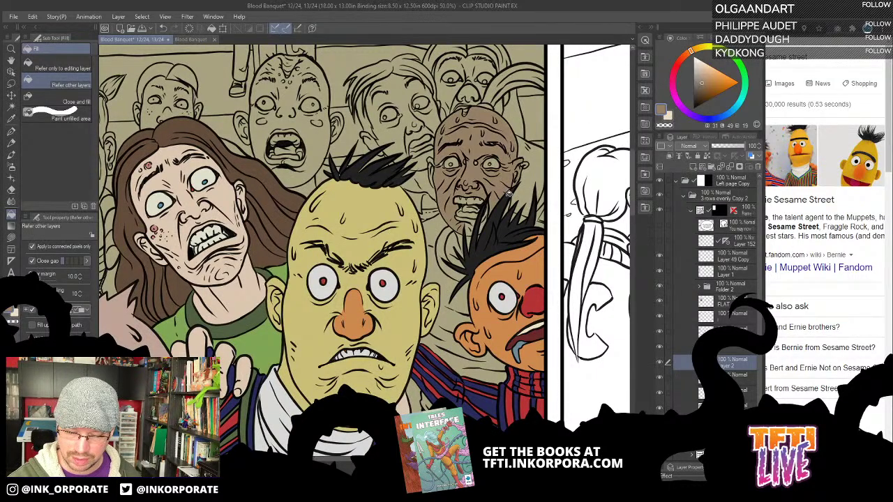
click(659, 363)
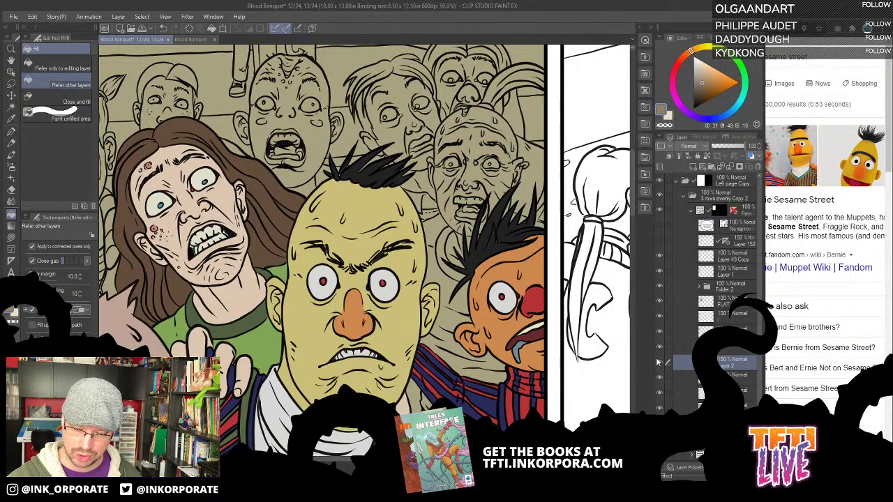
click(659, 363)
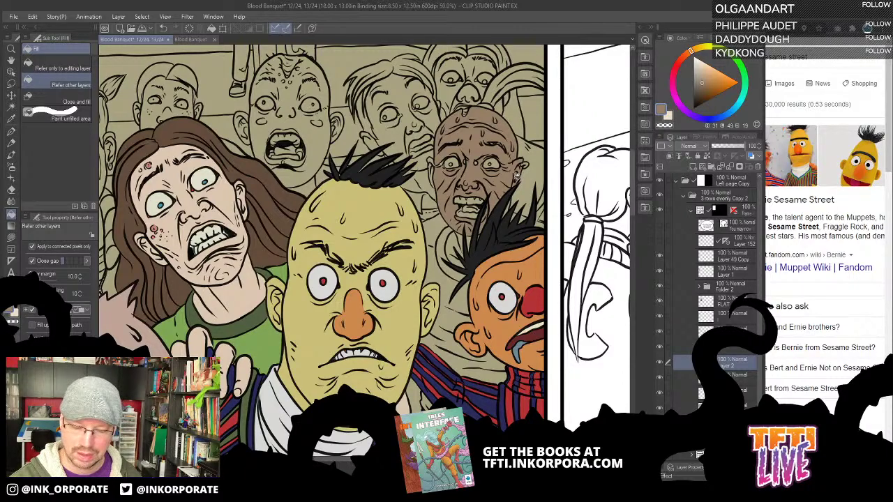
click(457, 248)
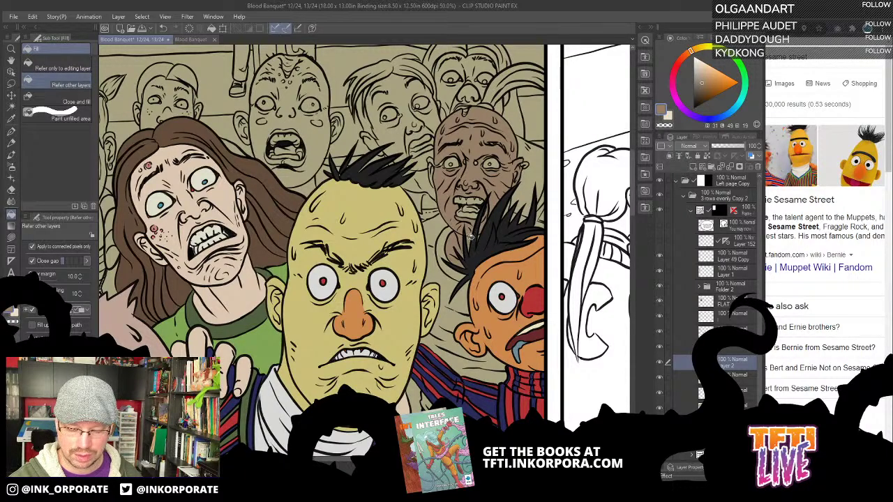
Lasso-fill the missed slivers of skin on the bald character's face and ears with the same brown
key(u)
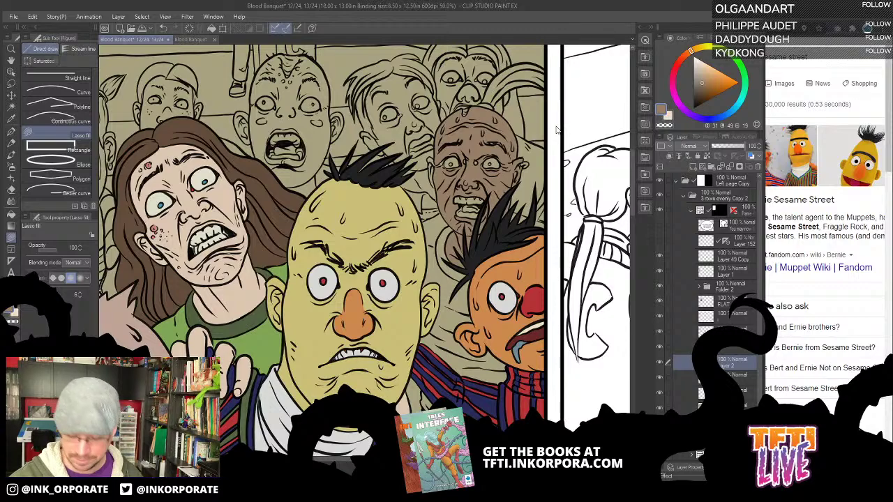
scroll(556, 129, up, 2)
drag(525, 175, 583, 91)
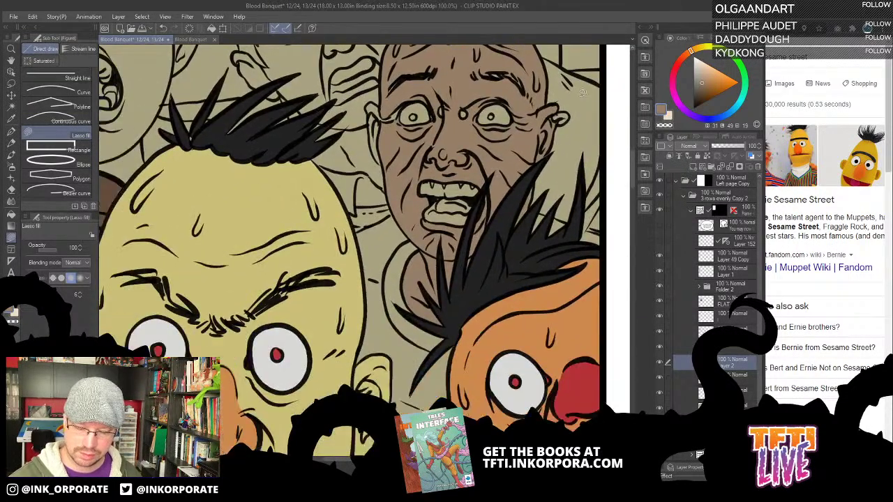
mouse_move(535, 184)
mouse_down()
mouse_move(521, 221)
mouse_move(534, 185)
mouse_up()
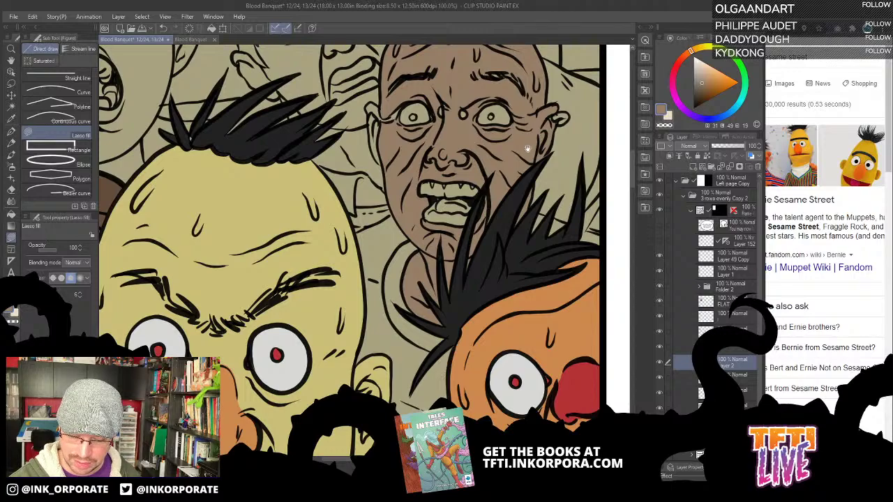
drag(578, 84, 548, 152)
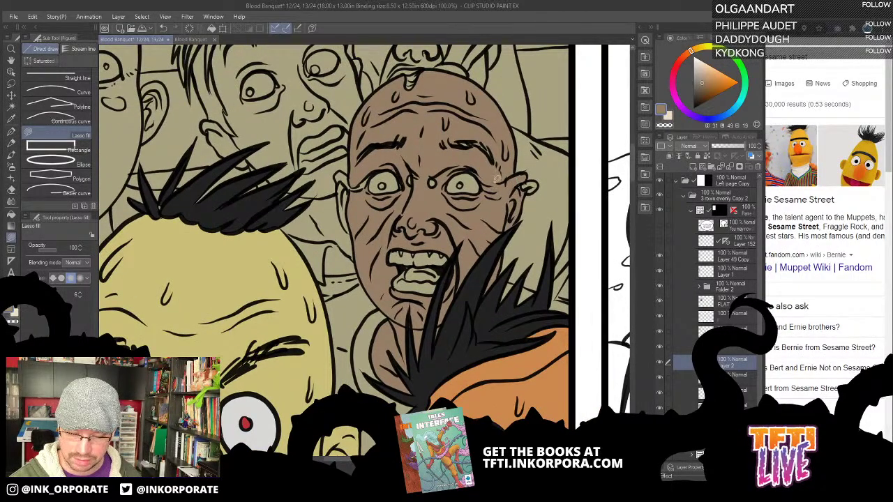
drag(447, 241, 585, 243)
drag(516, 168, 506, 201)
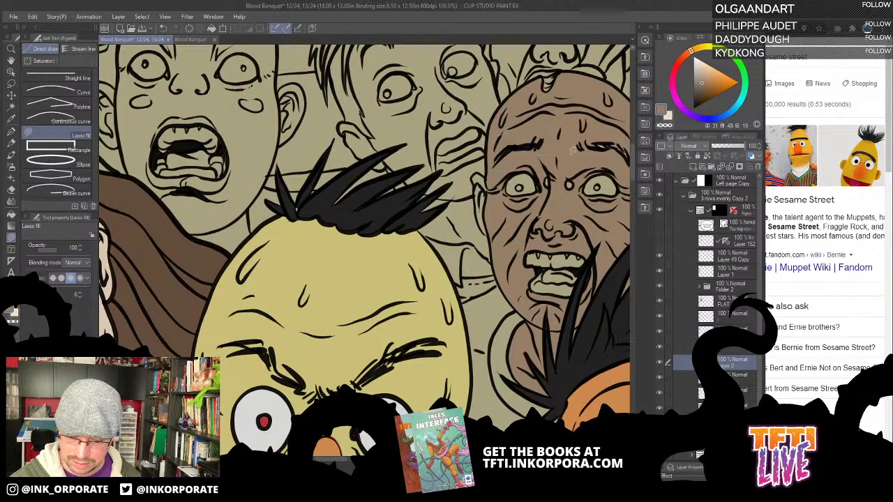
drag(602, 119, 536, 131)
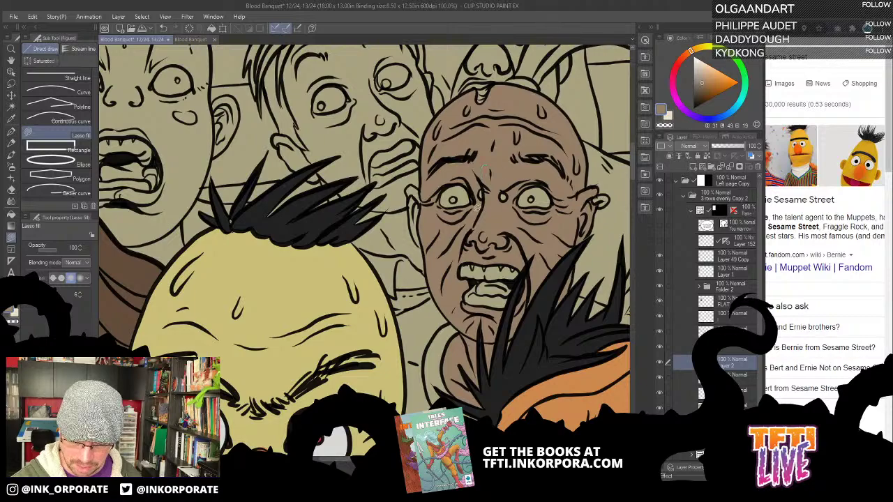
drag(479, 196, 514, 190)
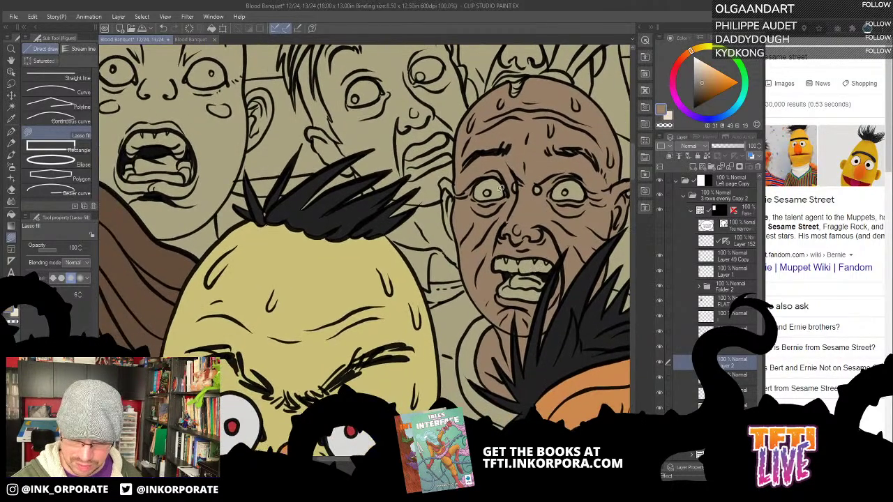
Fill both of the bald character's eyes with the off-white sampled from the yellow character's eye
key(g)
key(g)
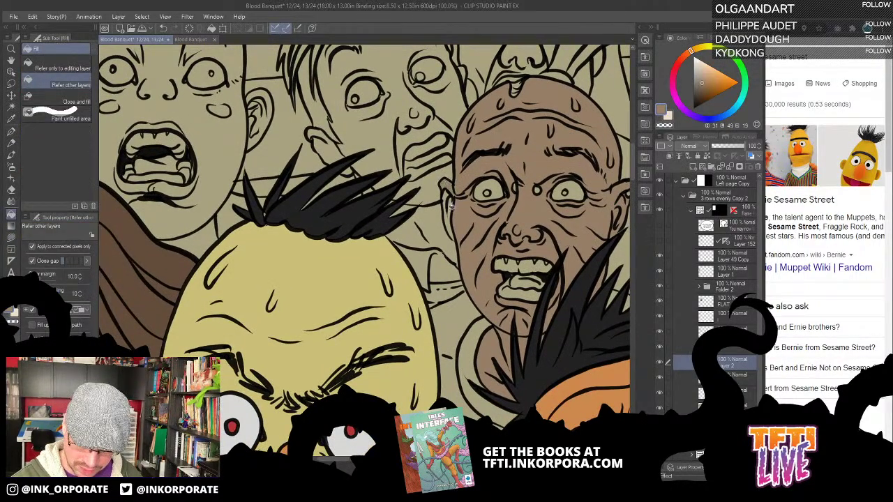
drag(608, 169, 531, 144)
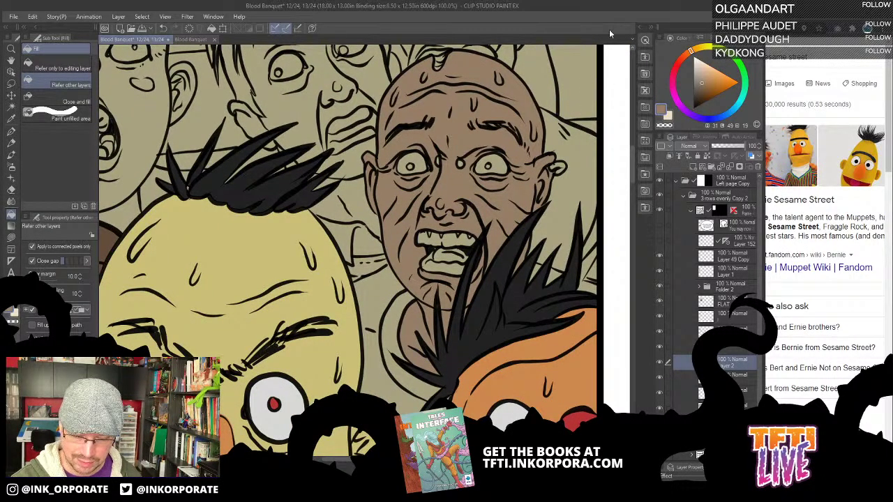
drag(336, 323, 454, 283)
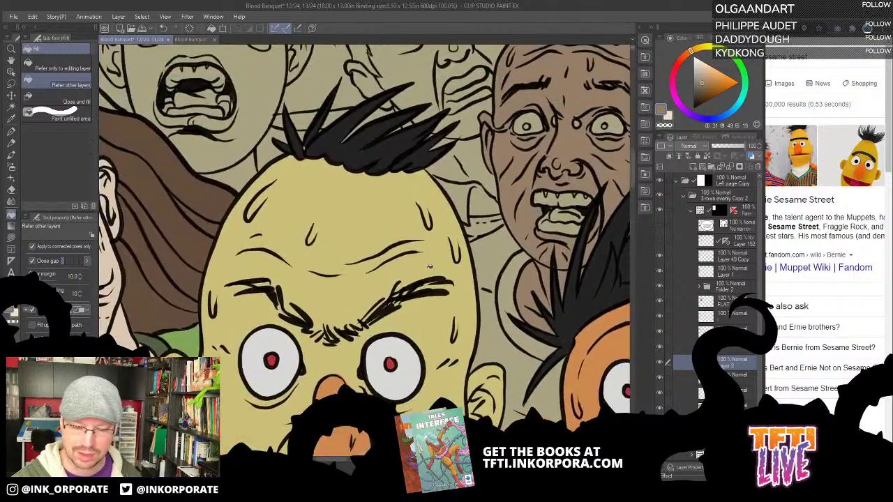
alt+click(415, 356)
click(618, 125)
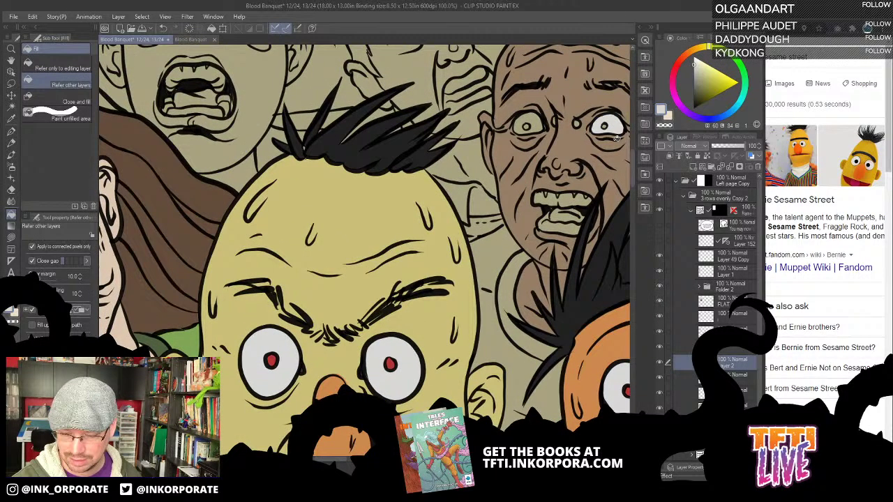
click(537, 117)
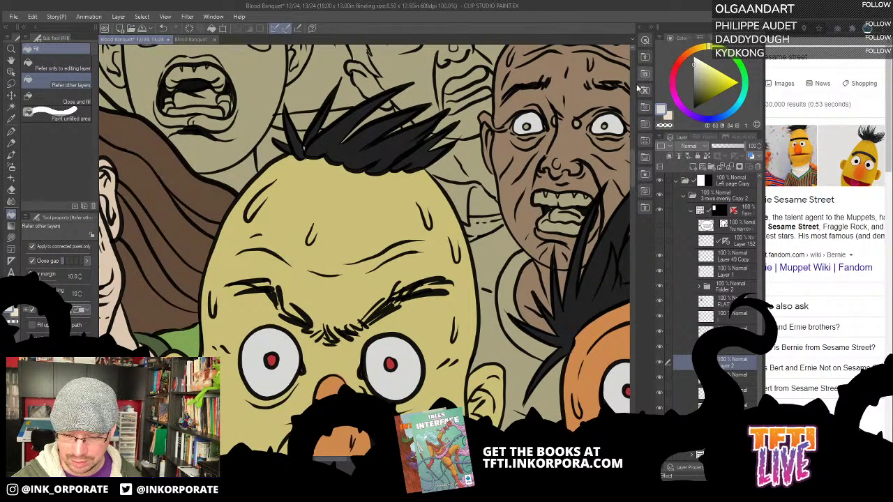
Lasso-fill the gum gaps above the bald character's upper teeth with red sampled from the yellow character's pupil
alt+click(393, 363)
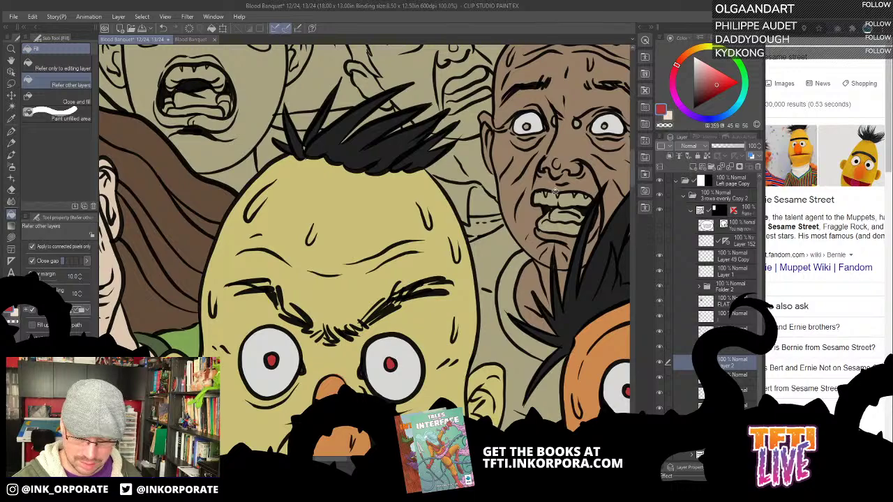
key(u)
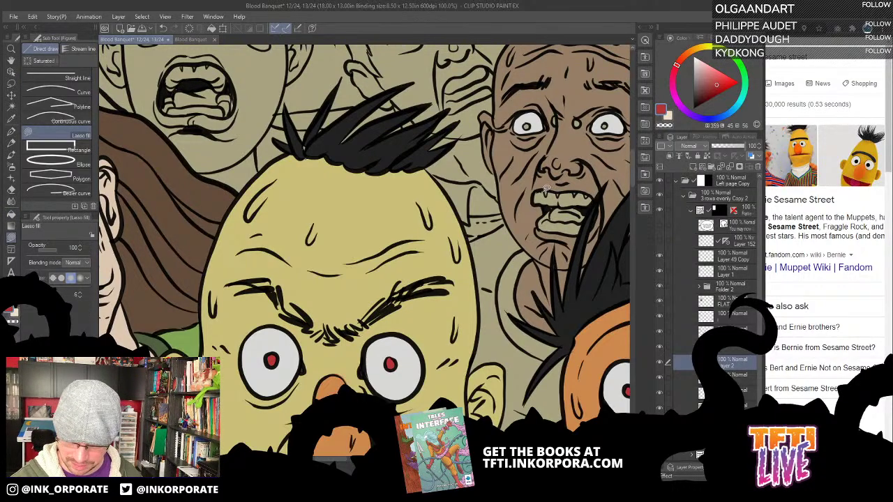
drag(572, 226, 532, 219)
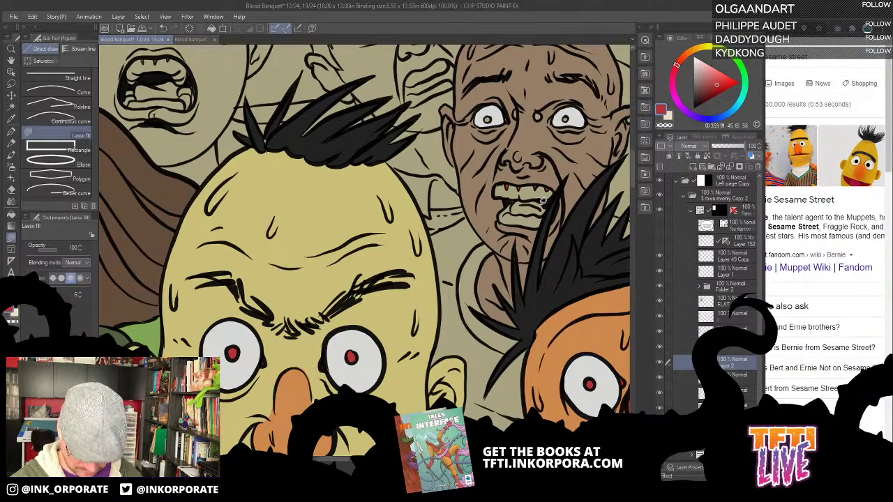
Sample the dark red inside the pink-skinned foreground character's mouth as the drawing color
key(g)
key(g)
mouse_move(429, 332)
mouse_down()
mouse_move(461, 212)
mouse_move(500, 157)
mouse_up()
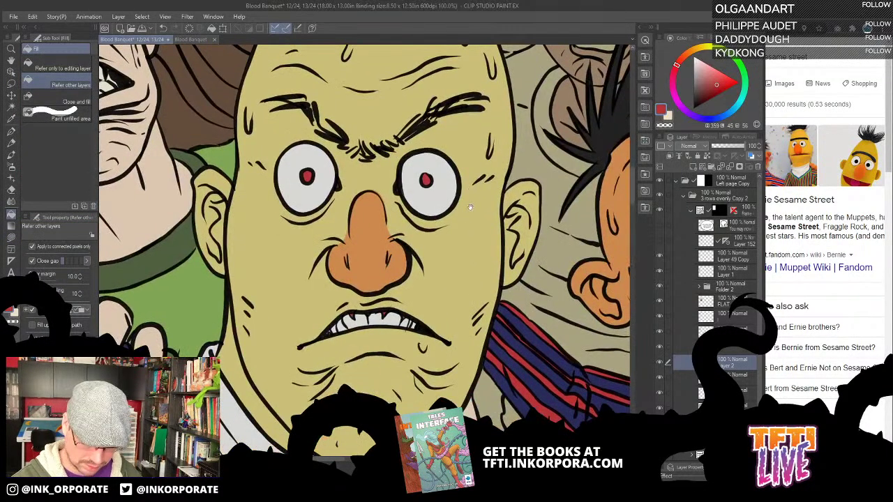
drag(457, 293, 540, 305)
drag(328, 346, 468, 93)
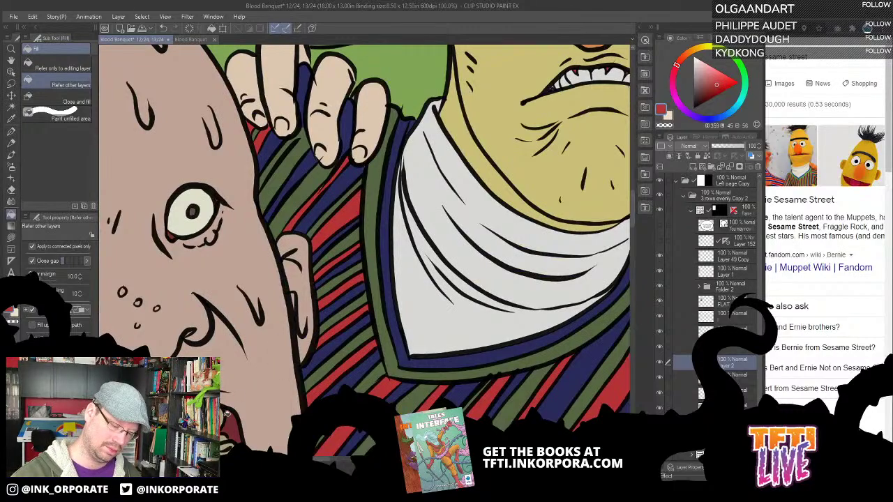
alt+click(234, 422)
key(u)
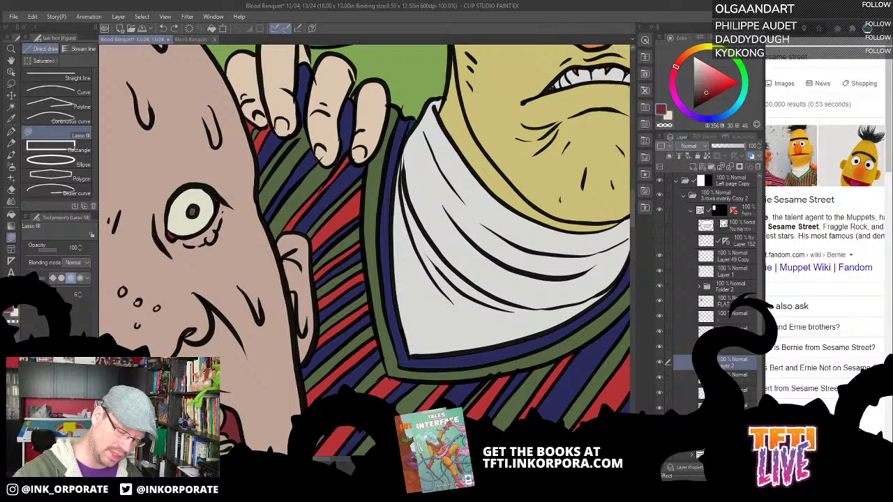
Toggle layer visibility to find the pink-skinned character's flats, and select Layer 1
click(661, 301)
click(661, 299)
click(660, 271)
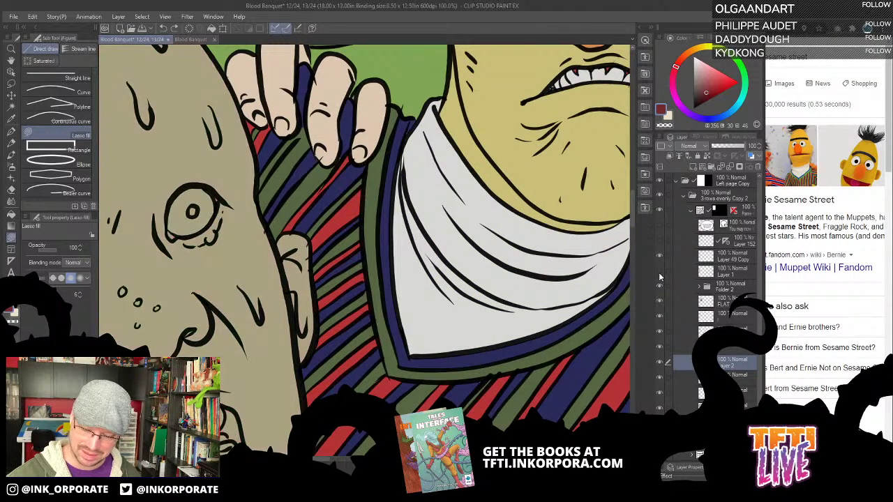
click(660, 271)
click(733, 271)
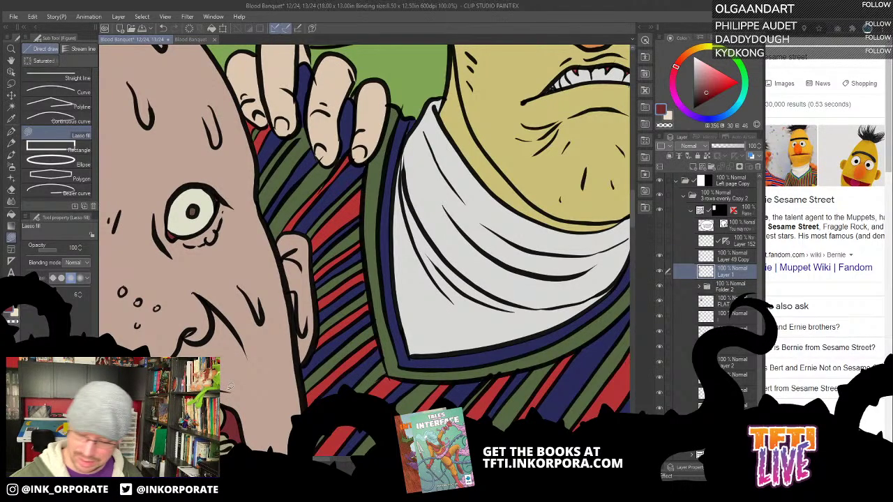
click(659, 335)
click(659, 337)
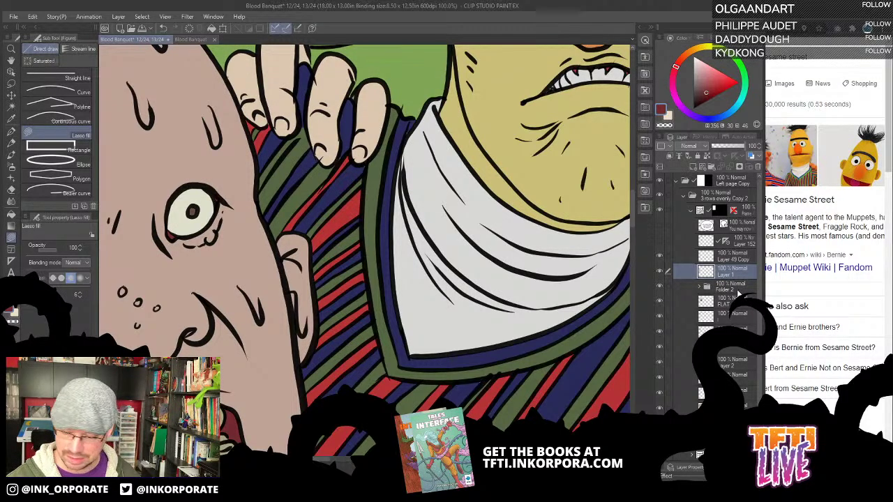
drag(546, 203, 341, 383)
drag(625, 71, 418, 213)
drag(524, 174, 609, 285)
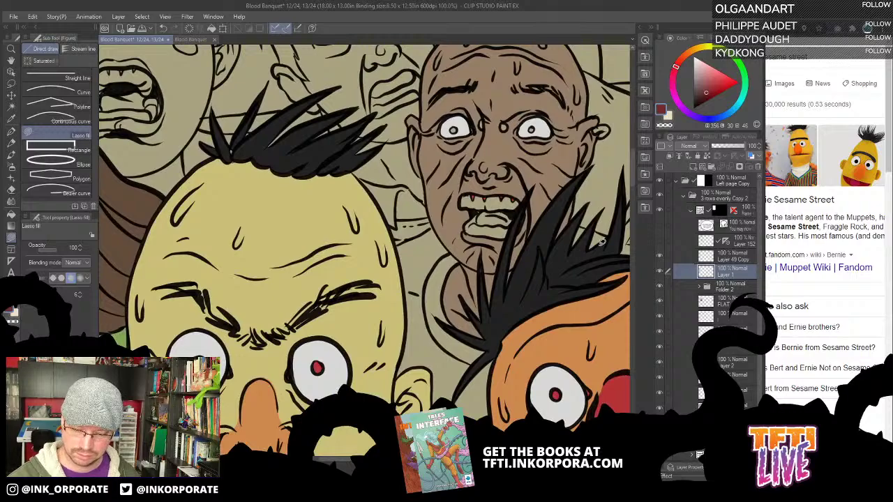
key(g)
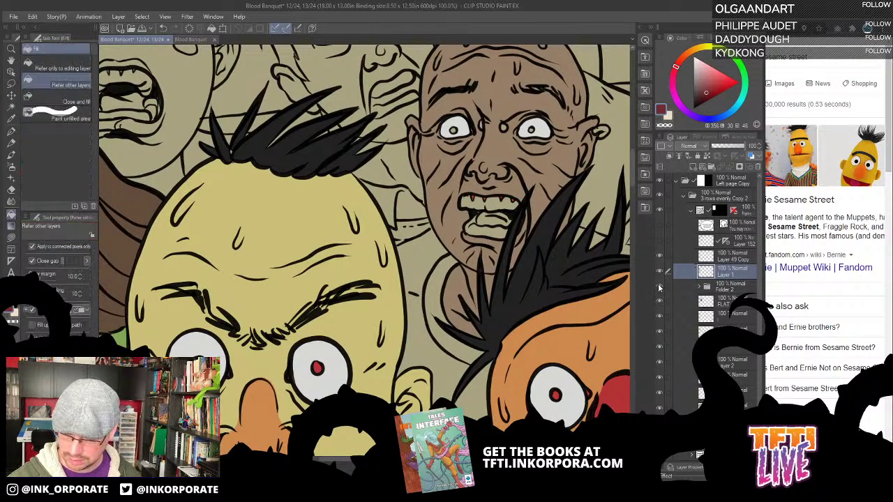
key(g)
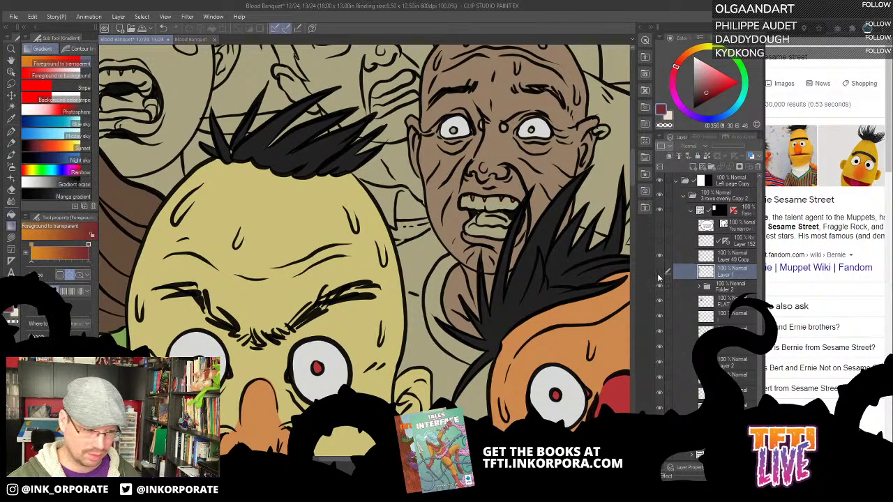
key(g)
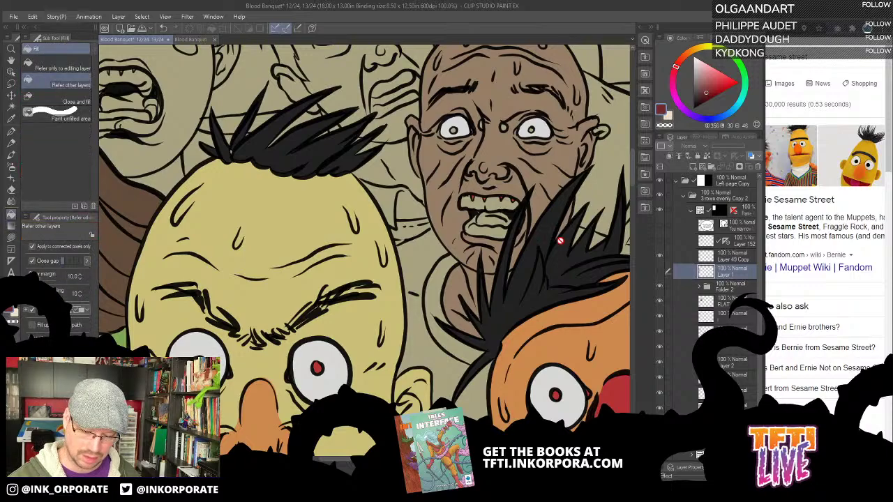
key(g)
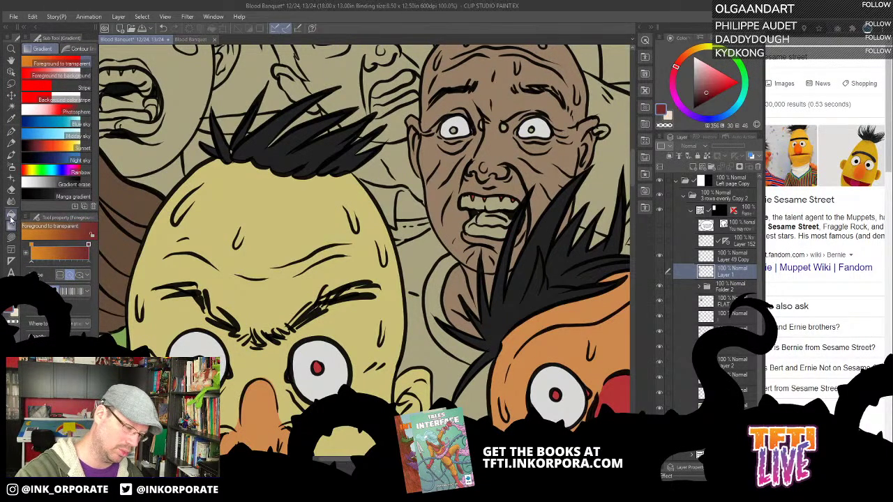
key(g)
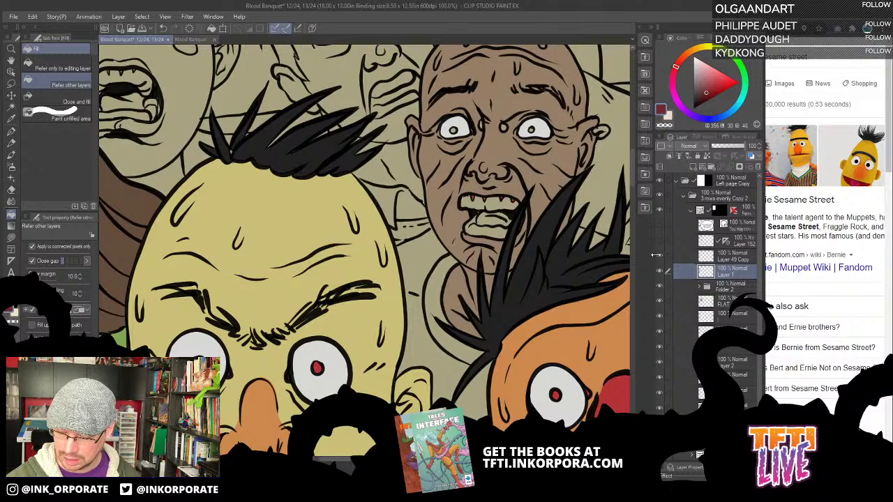
Toggle Folder 2 and the flat layers to identify the bald character's colors, and select Layer 2
key(ctrl+minus)
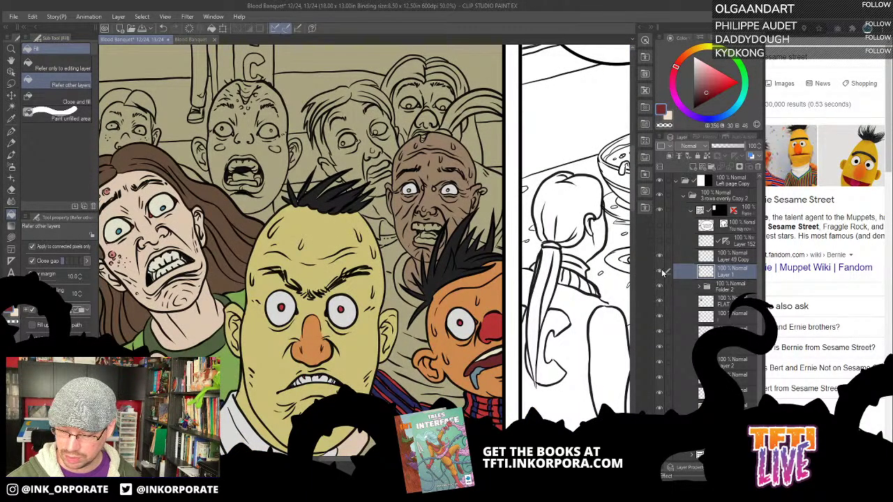
click(662, 318)
click(662, 317)
click(662, 289)
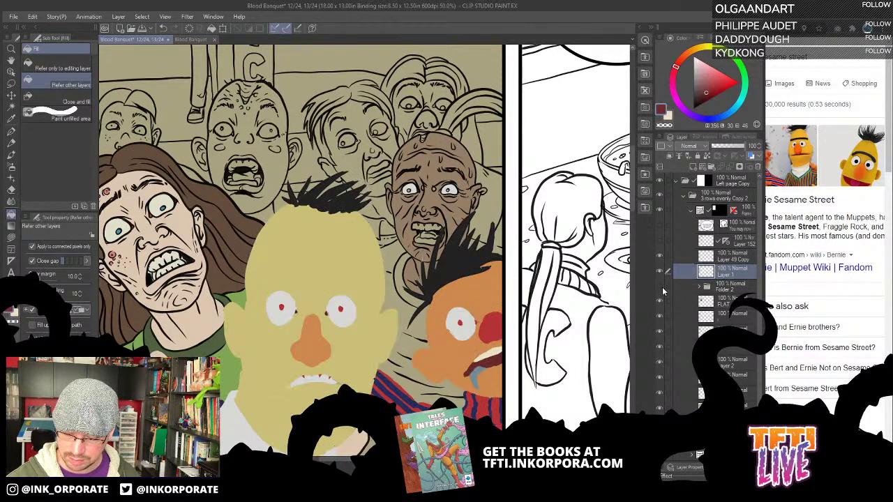
click(662, 291)
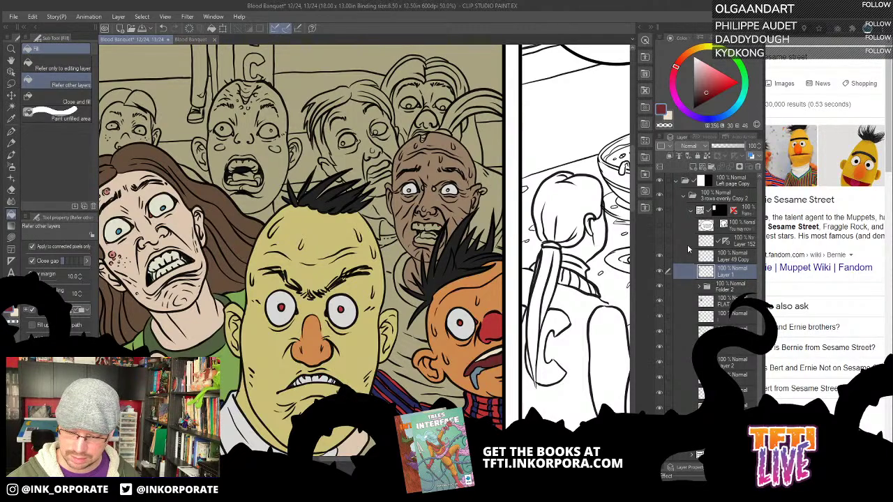
click(662, 366)
click(662, 366)
click(732, 367)
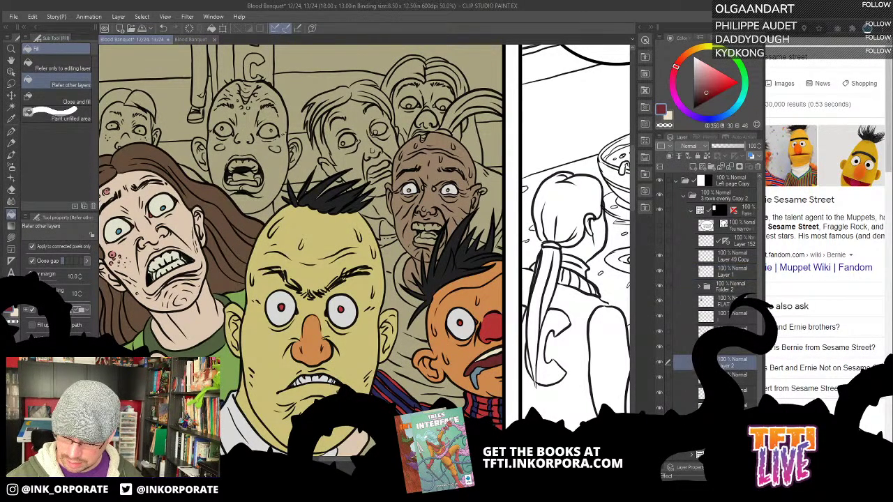
click(660, 367)
click(660, 366)
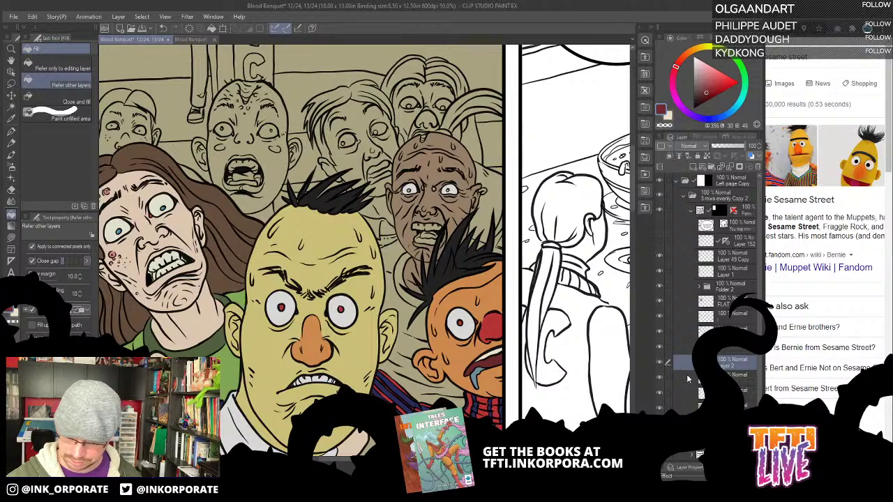
click(661, 364)
click(660, 364)
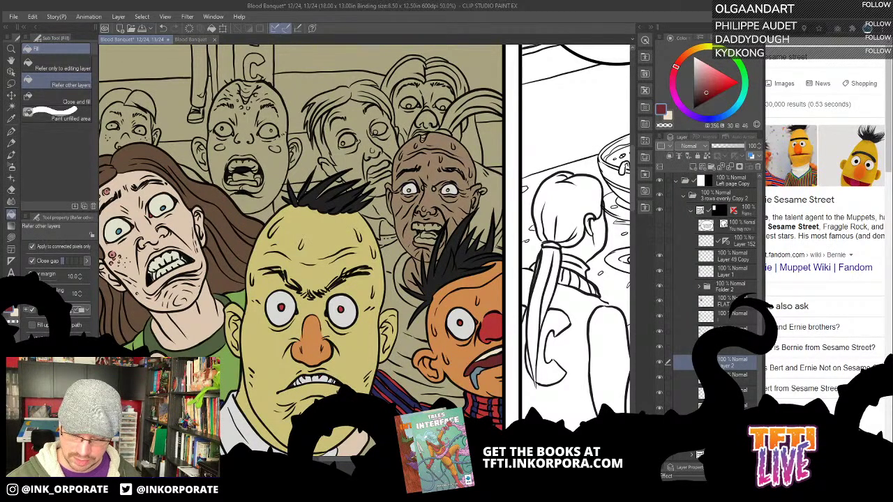
Fill the bald character's tongue with the sampled dark red on Layer 2
key(ctrl+plus)
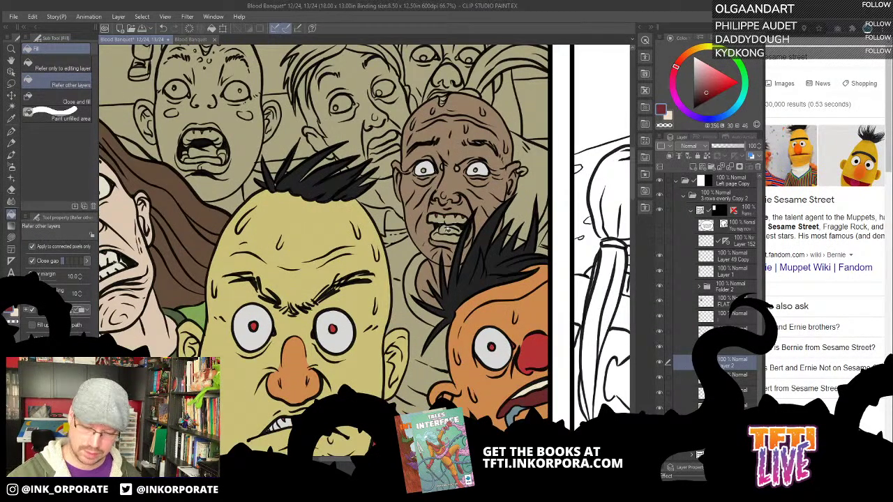
click(448, 231)
scroll(448, 241, down, 2)
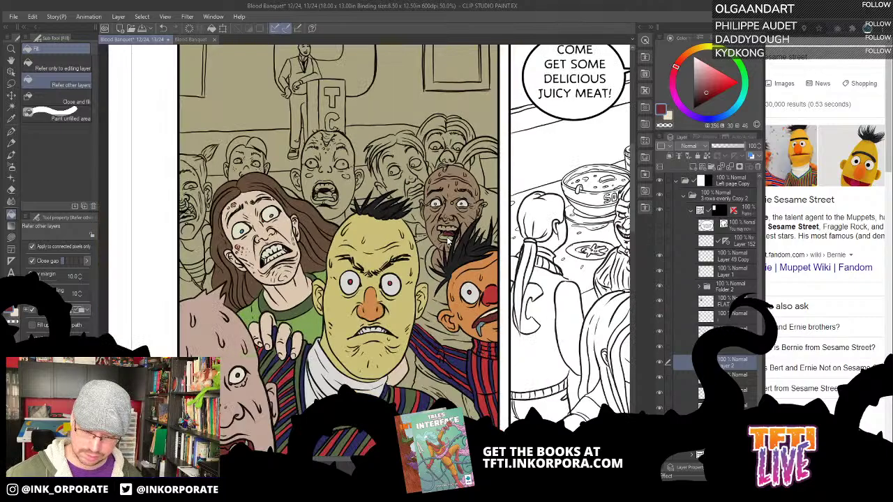
scroll(447, 241, up, 2)
scroll(447, 237, up, 6)
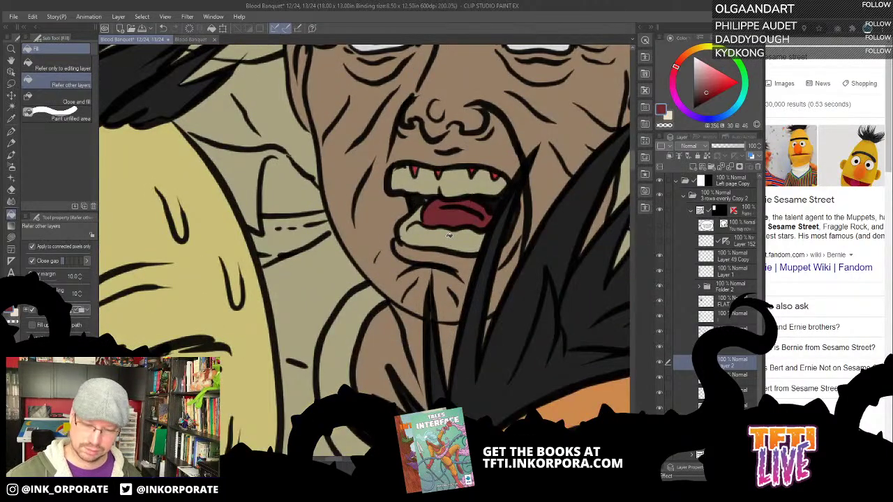
scroll(588, 145, down, 1)
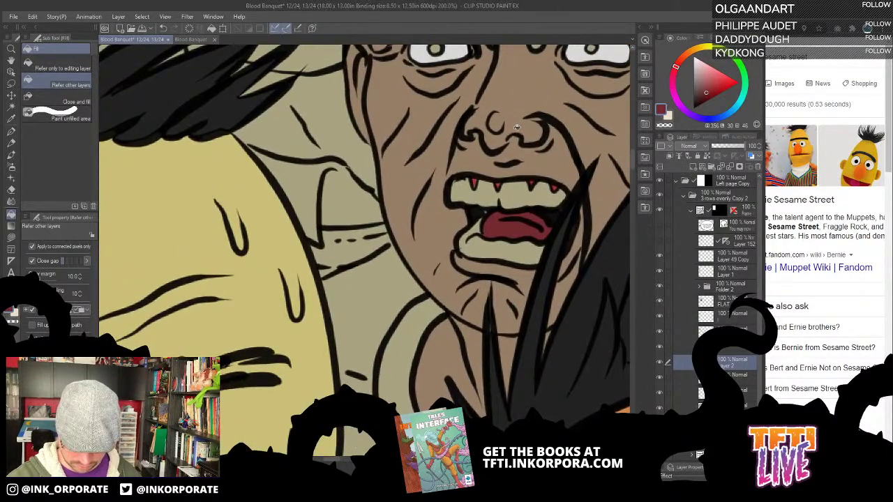
Touch up the gum gaps between the bald character's upper teeth by lasso fill, using the tongue's dark red
key(u)
alt+click(475, 180)
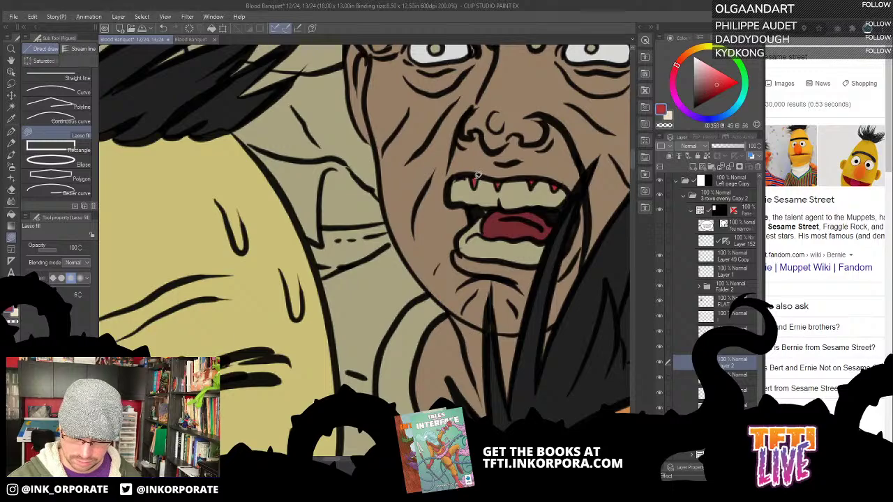
alt+click(508, 222)
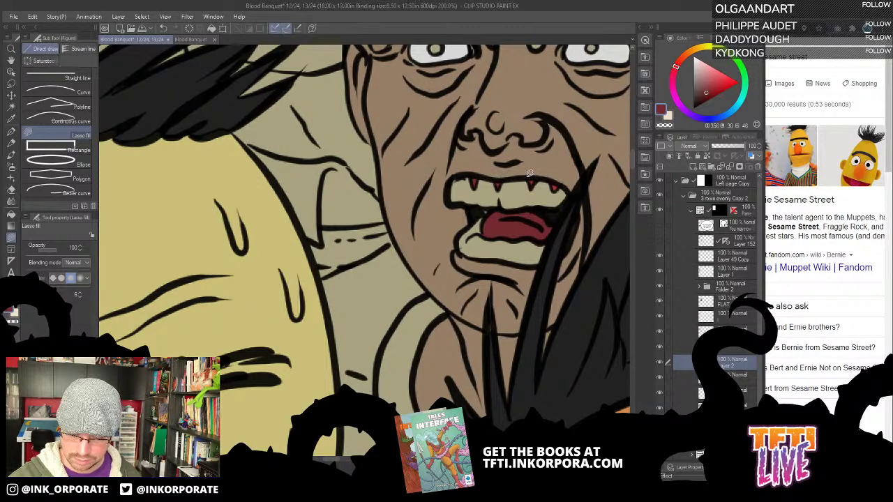
Fill the bald character's upper and lower teeth with the off-white sampled from his eye
alt+click(615, 50)
key(g)
click(541, 192)
click(534, 254)
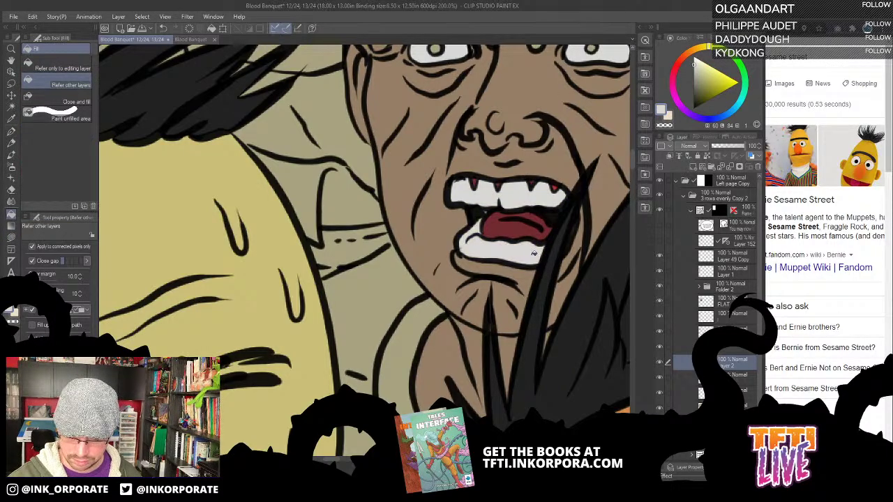
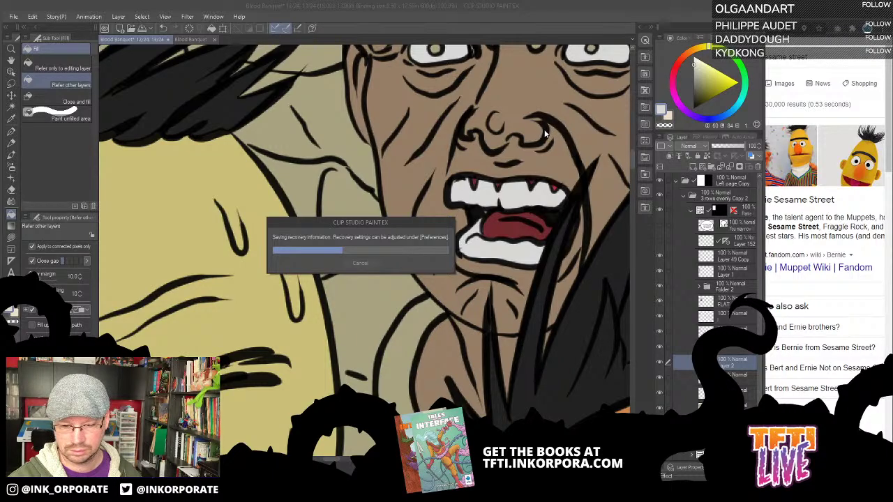
Choose a golden orange and fill the two round studs on the bridge of the bald character's nose
drag(546, 134, 490, 260)
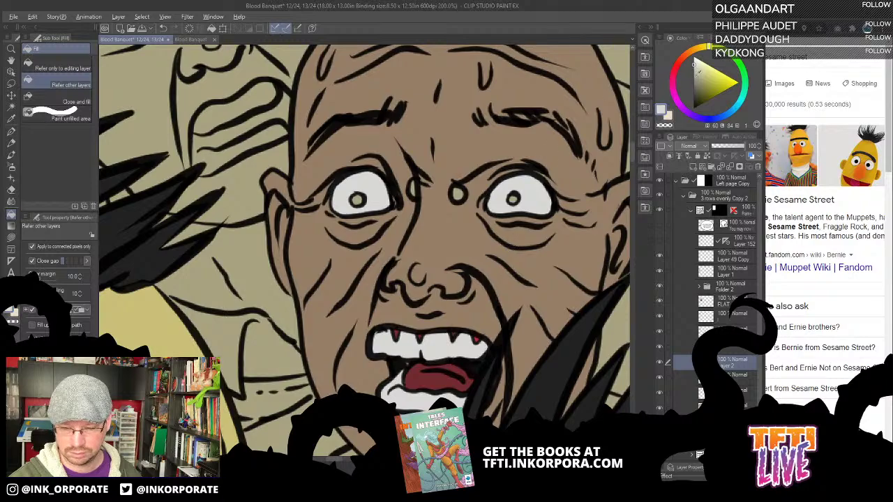
click(692, 50)
click(717, 80)
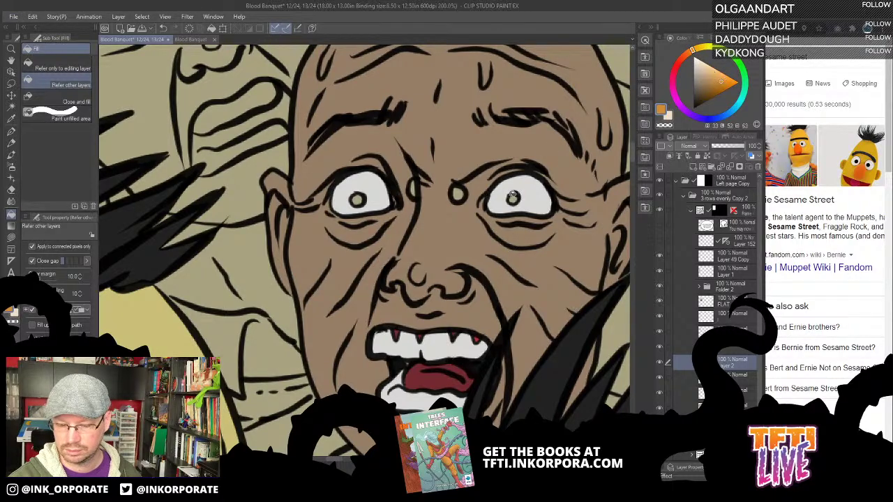
click(514, 199)
click(457, 193)
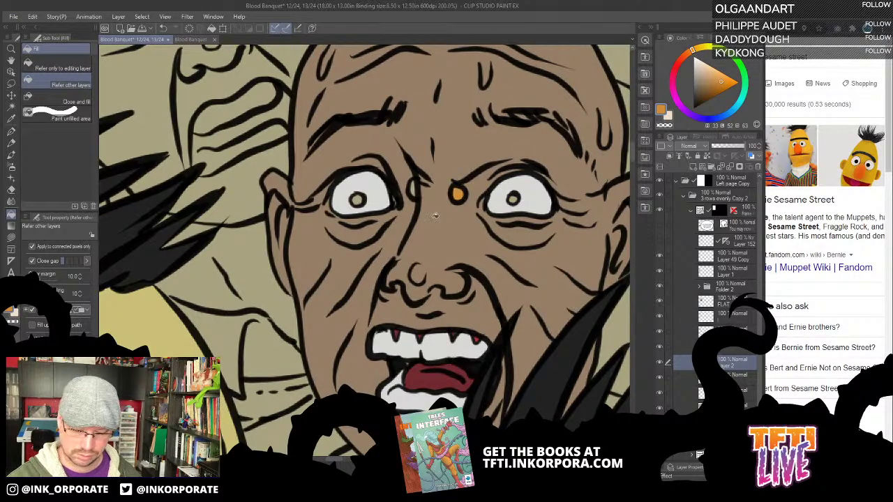
drag(422, 168, 455, 182)
click(450, 200)
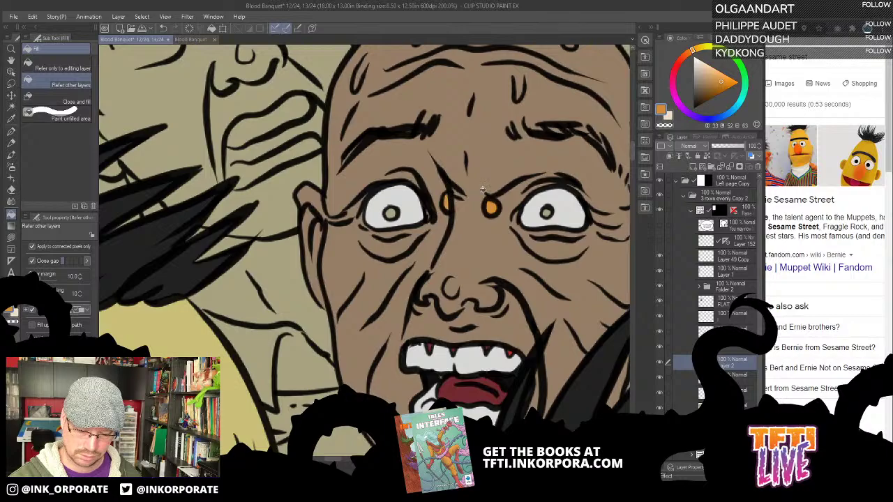
Choose a muted blue and fill both irises of the bald character
drag(544, 206, 530, 187)
click(718, 116)
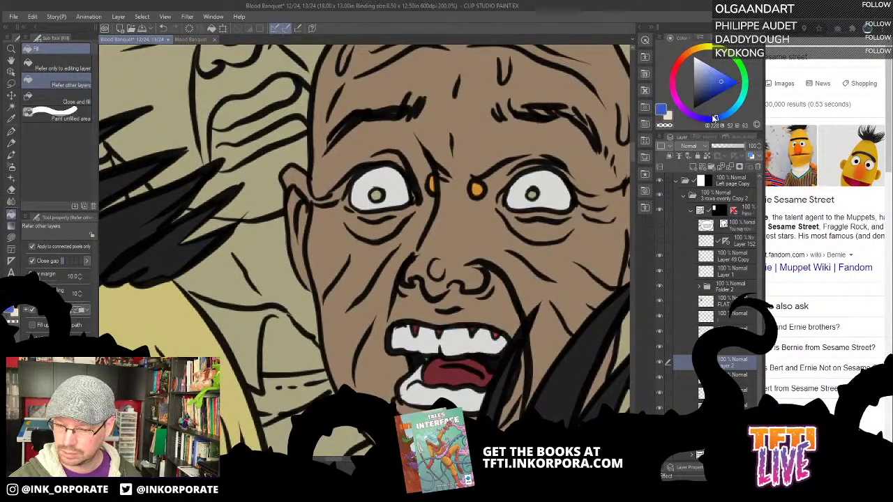
click(704, 80)
click(731, 110)
drag(703, 87, 712, 87)
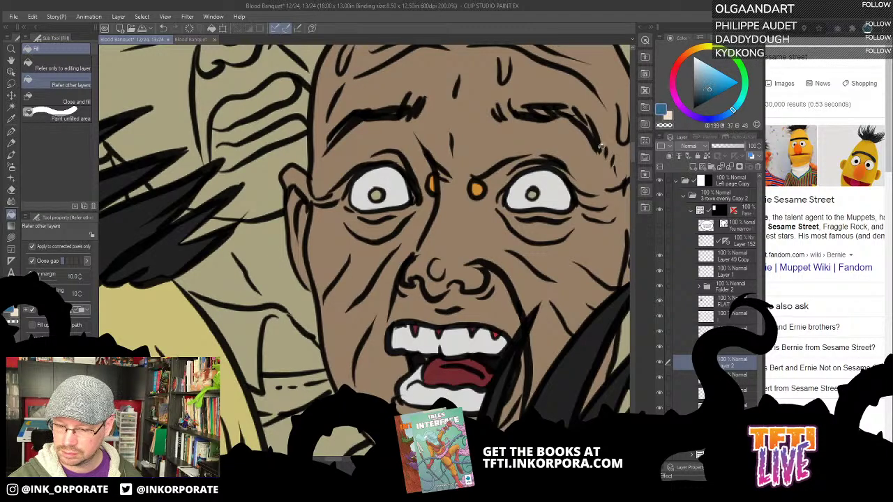
click(532, 194)
drag(486, 265, 557, 283)
click(450, 214)
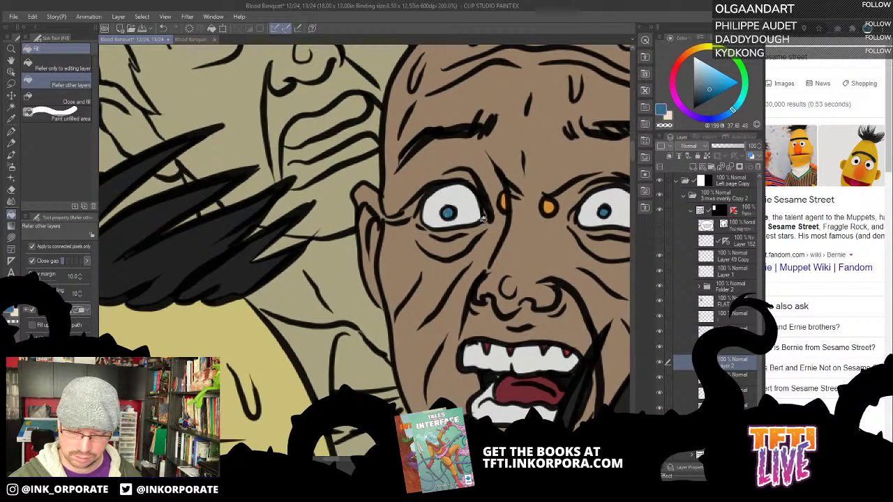
Fill the bald character's ponytail with the same muted blue as his irises
scroll(484, 248, down, 5)
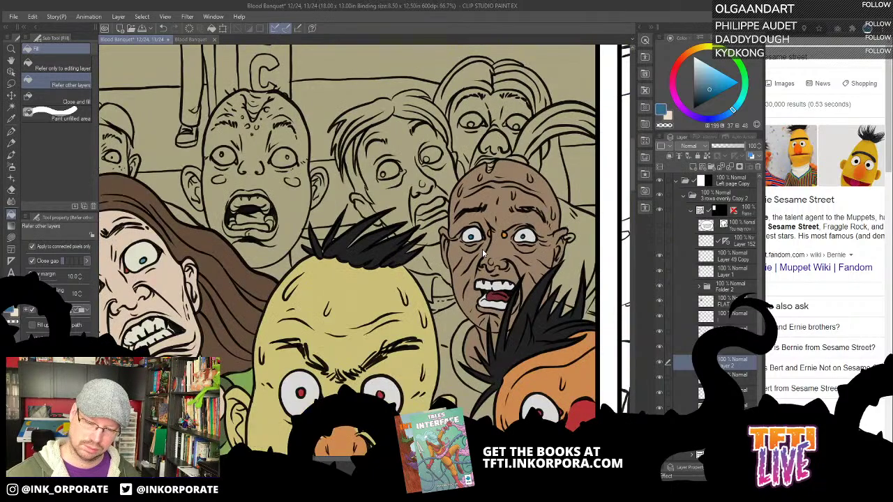
click(561, 115)
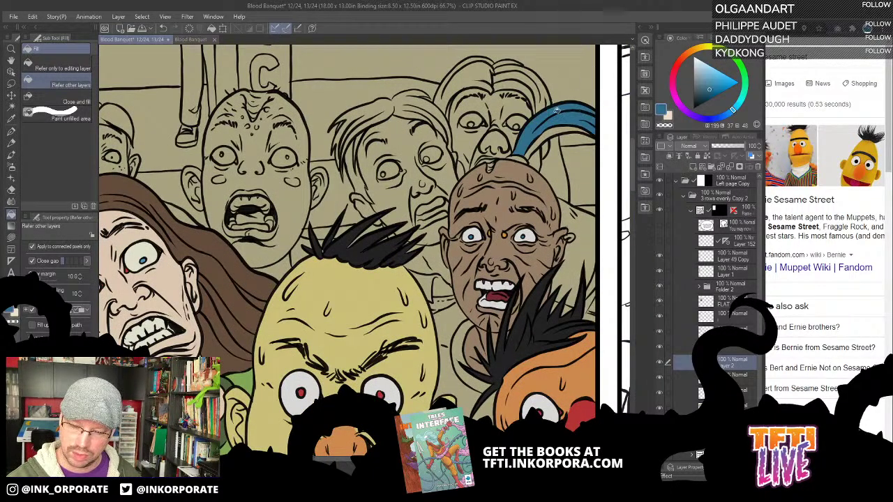
click(540, 139)
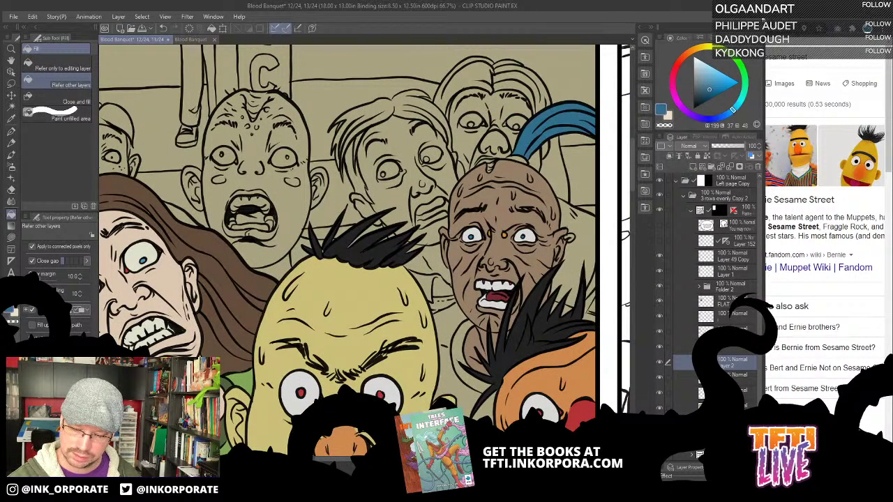
Shift the colour sampled from the bald character's skin to a reddish orange and lasso-fill the small mark atop his forehead
alt+click(517, 170)
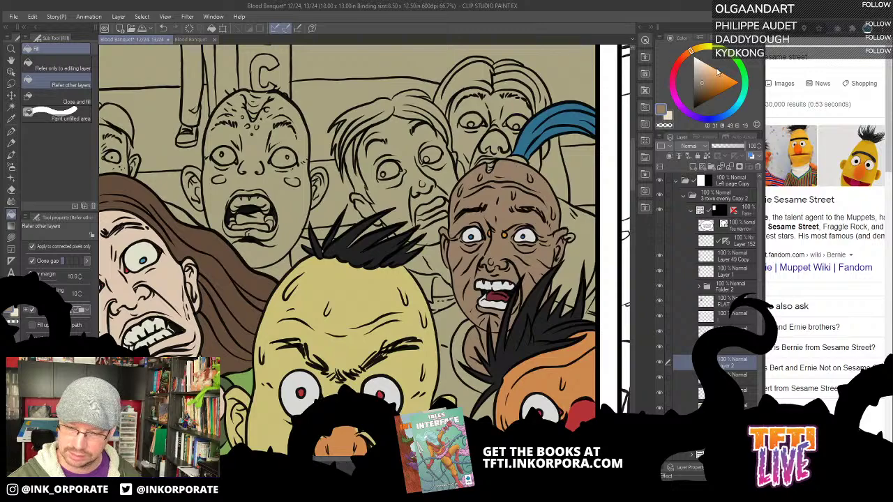
drag(718, 71, 683, 58)
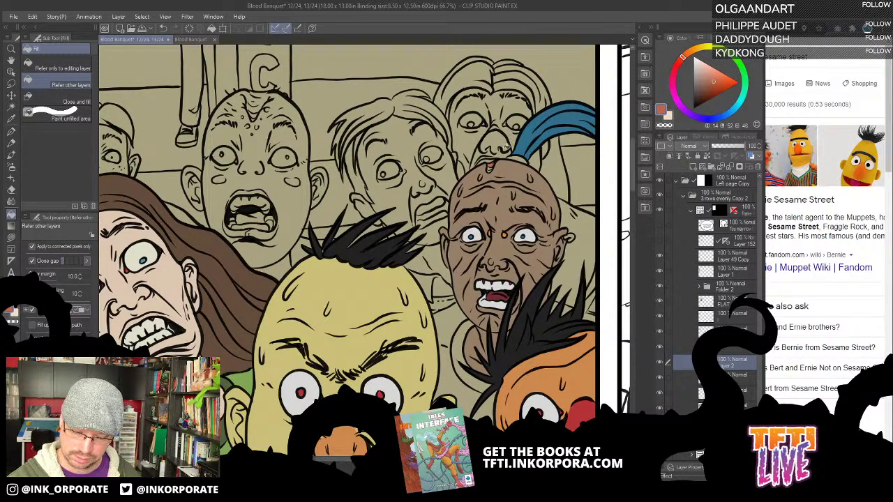
key(u)
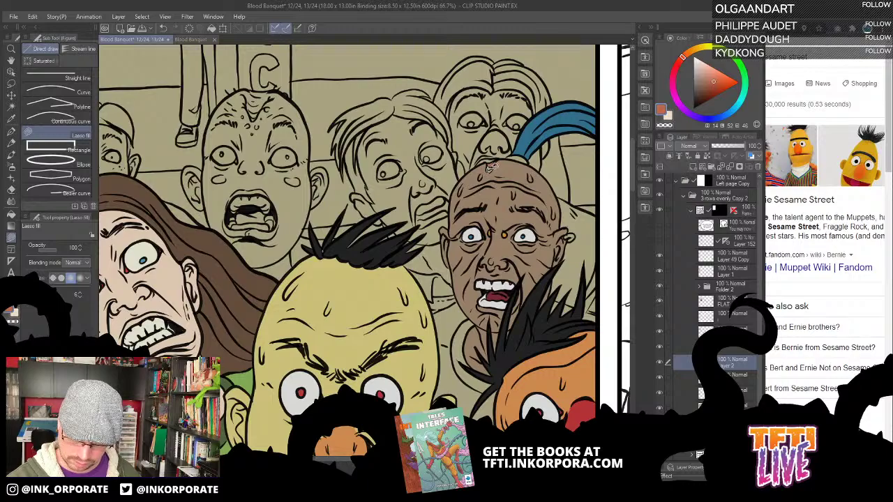
drag(496, 161, 494, 163)
Fill the bald character's shirt with a greyish purple, undoing the first, more saturated purple fill
drag(494, 275, 521, 221)
drag(502, 277, 560, 99)
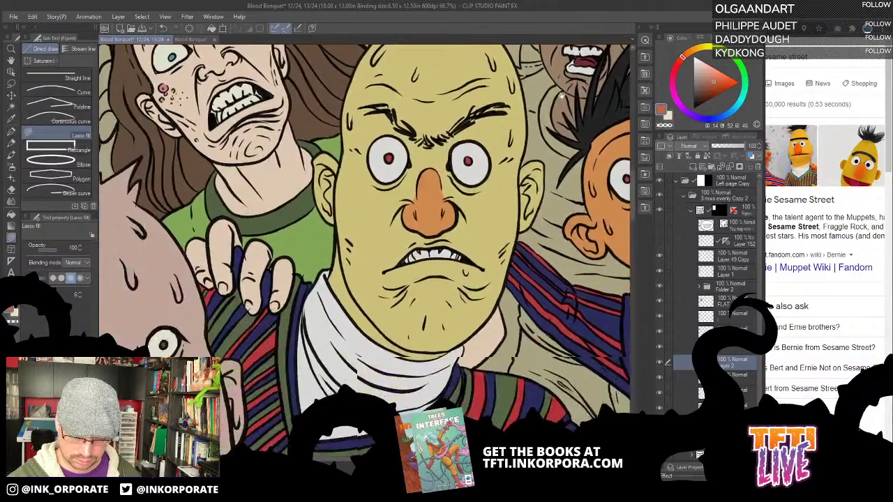
drag(483, 215, 486, 141)
drag(547, 166, 520, 288)
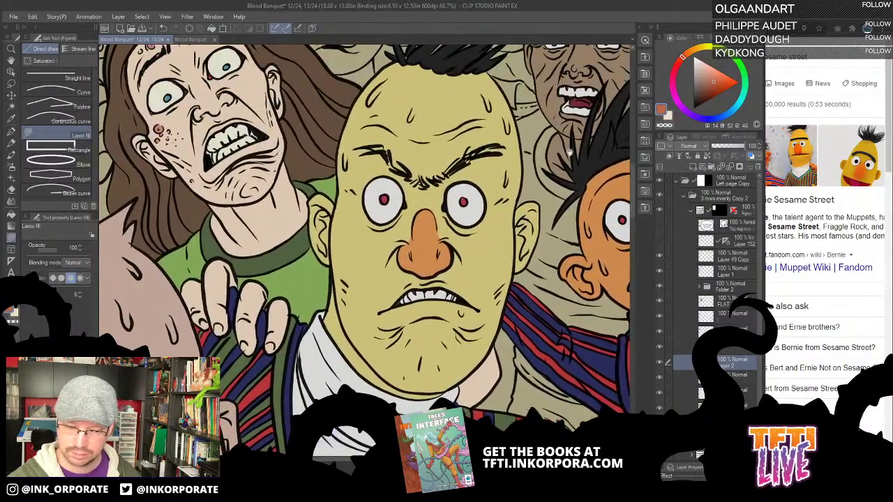
drag(592, 110, 535, 180)
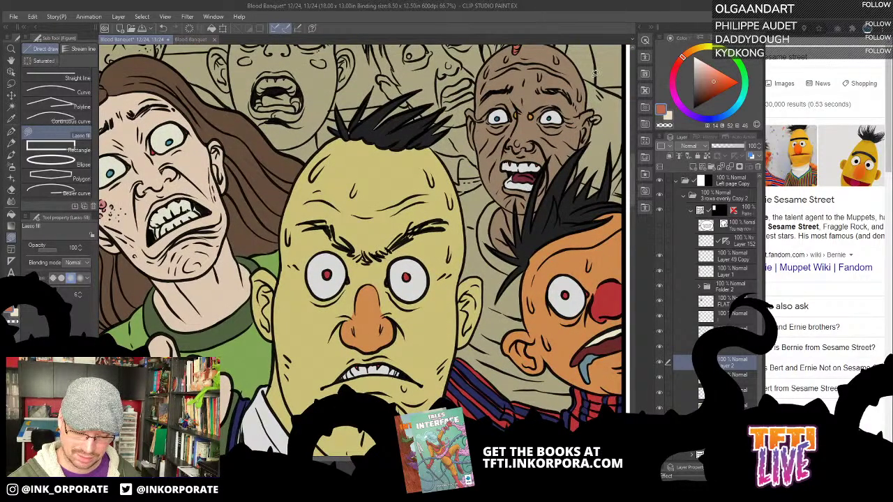
key(g)
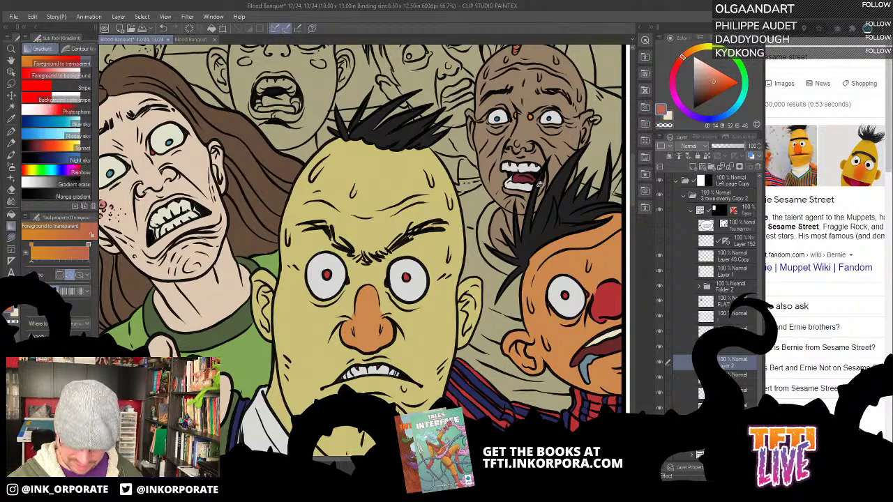
key(g)
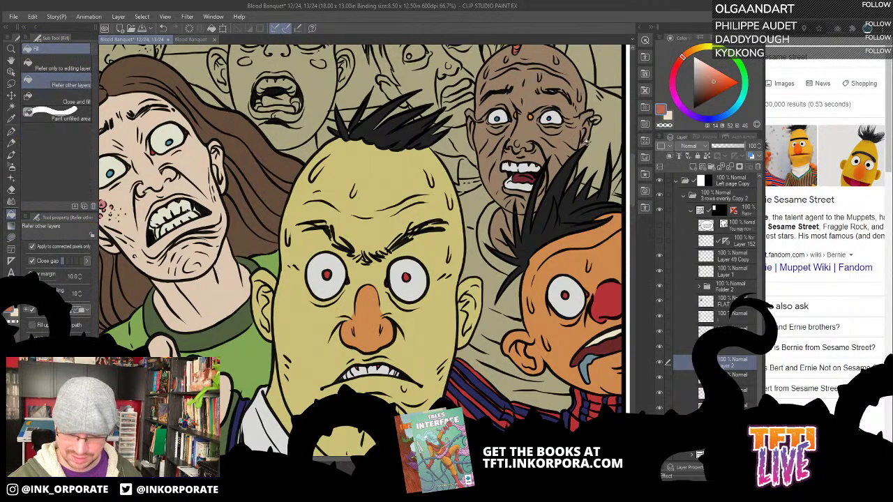
click(681, 105)
drag(582, 216, 522, 206)
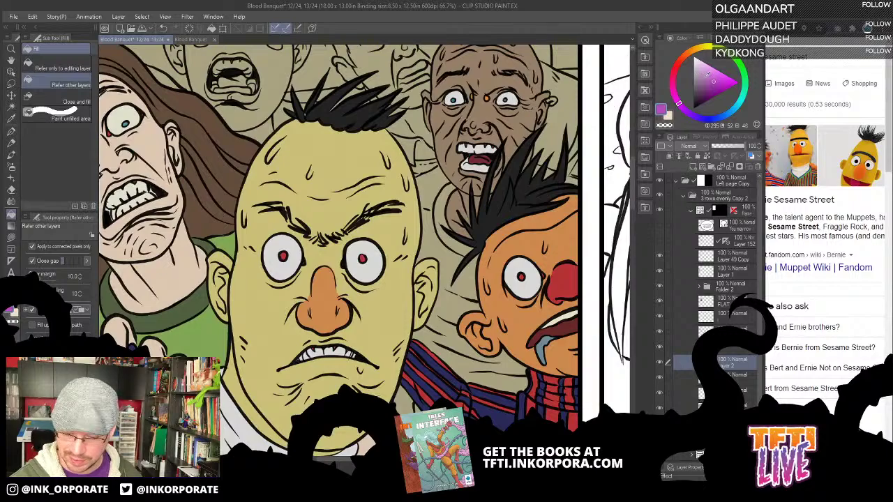
drag(713, 81, 708, 90)
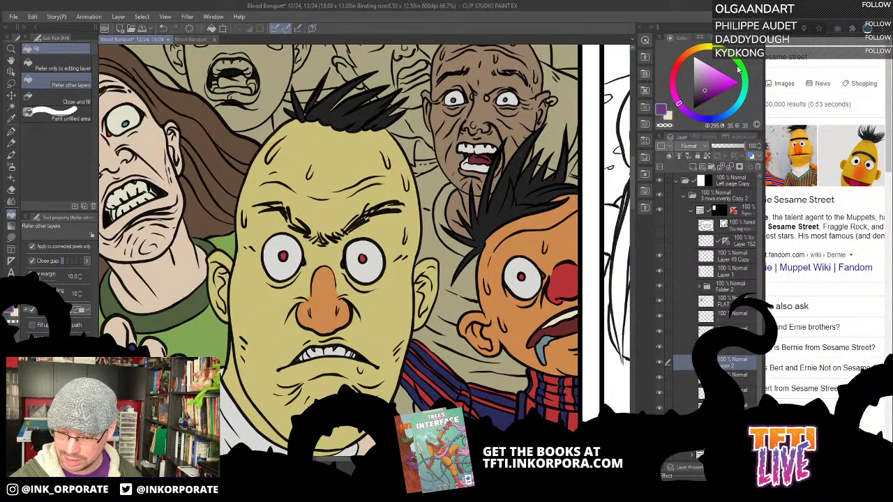
click(703, 84)
click(447, 170)
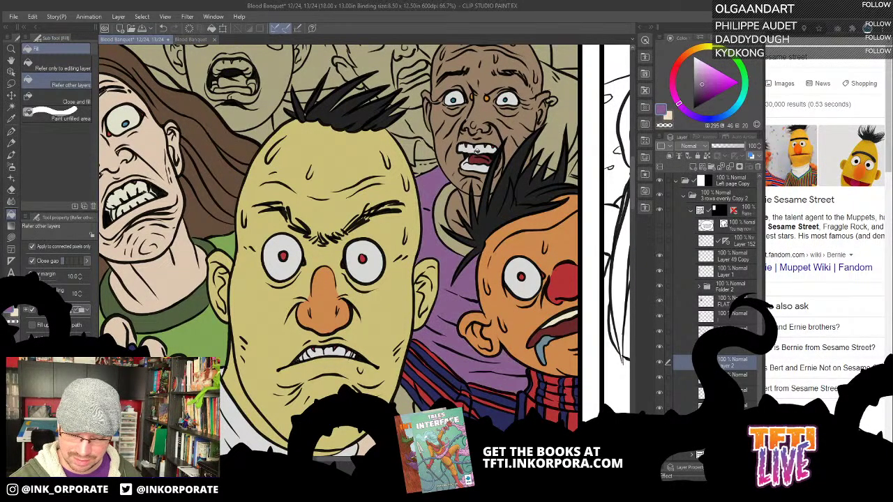
key(ctrl+z)
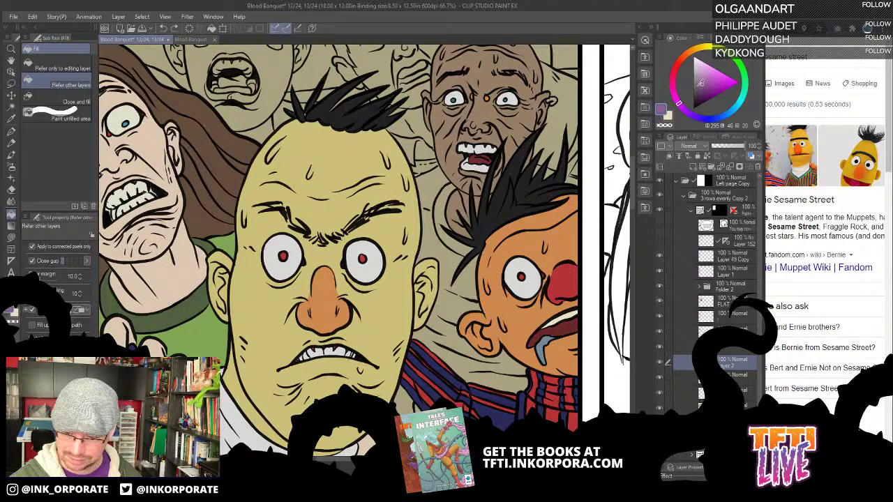
click(698, 85)
click(447, 219)
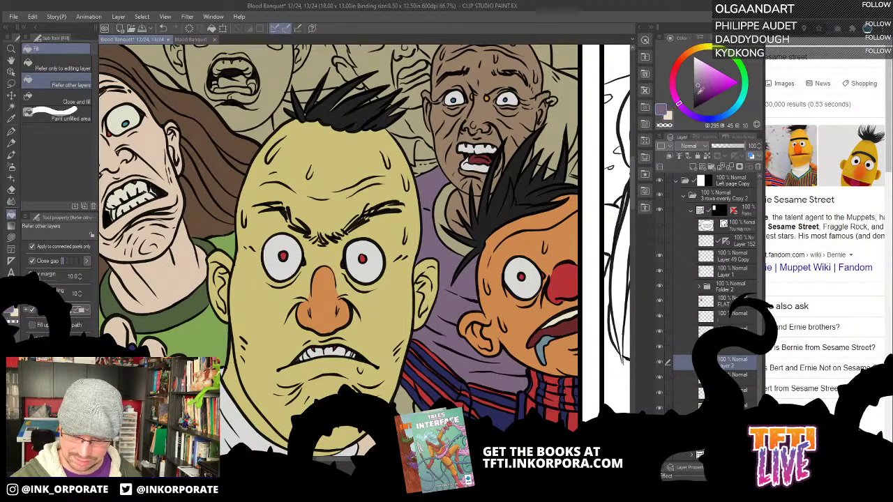
Fill the collar of the bald character's shirt with a darker purple and resample the shirt's purple
click(700, 92)
click(453, 218)
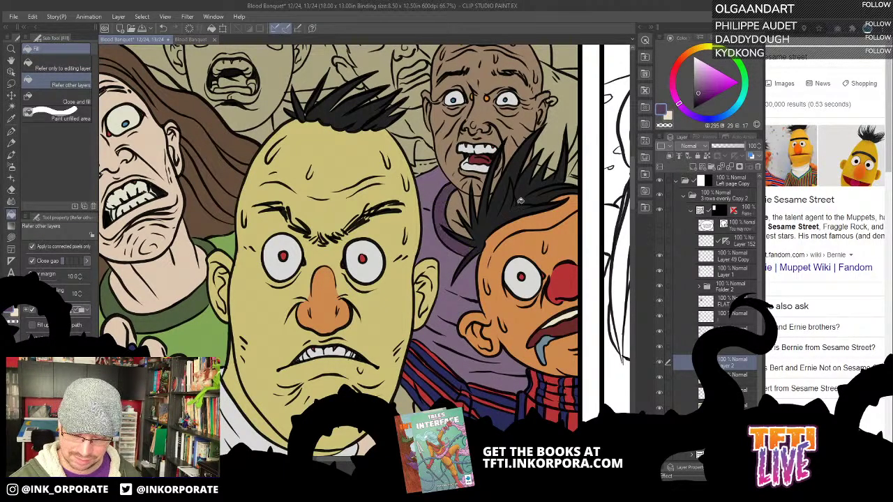
alt+click(436, 190)
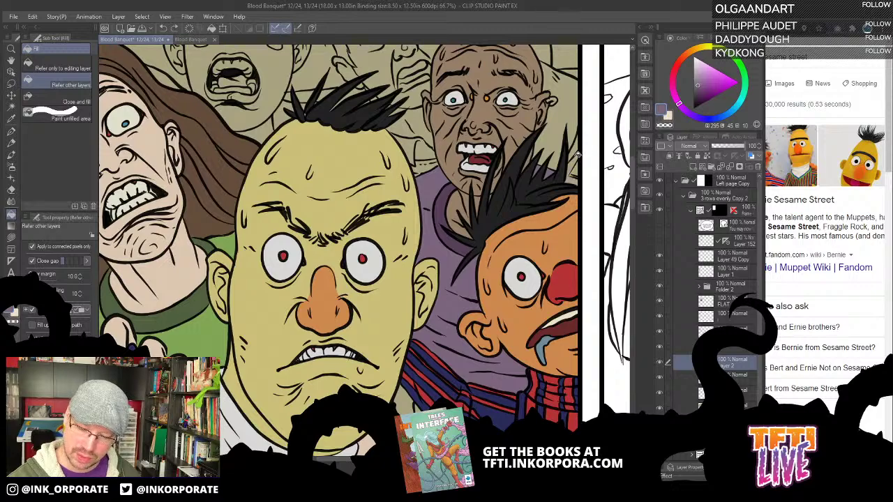
alt+click(552, 194)
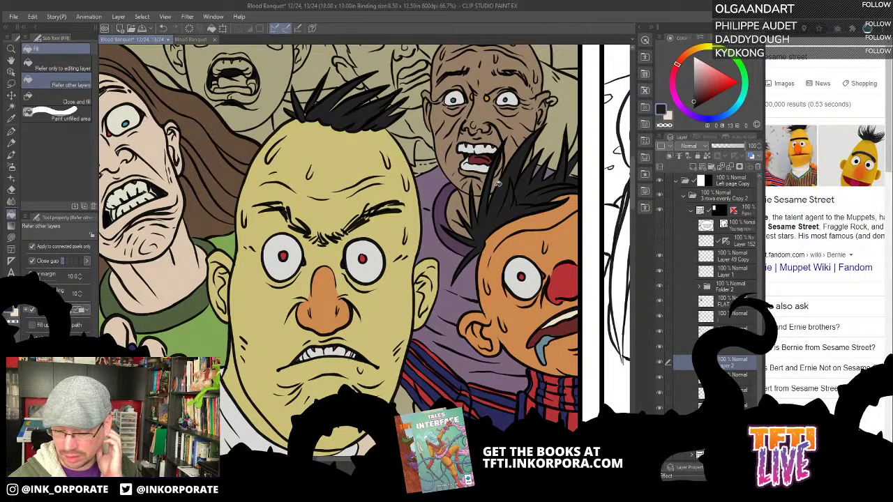
Choose a pale blue and fill the clothing between the two striped sweaters and the gap below the yellow character's sleeve
scroll(498, 182, down, 3)
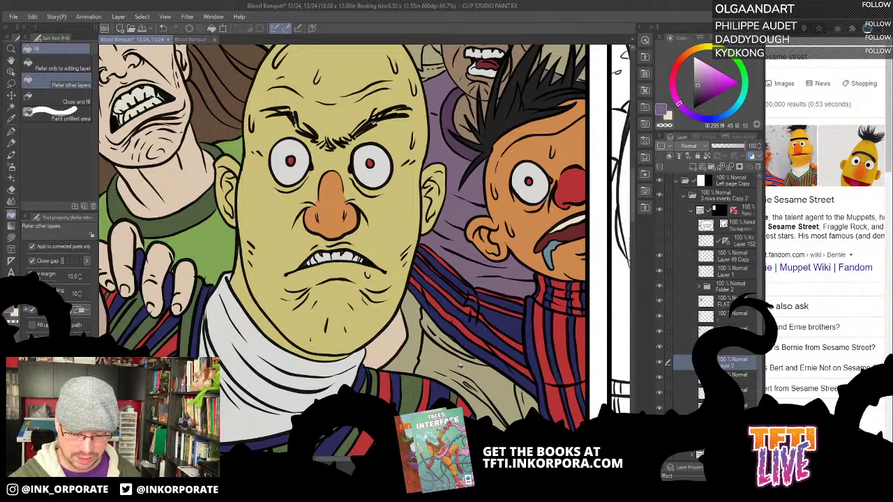
scroll(439, 327, down, 2)
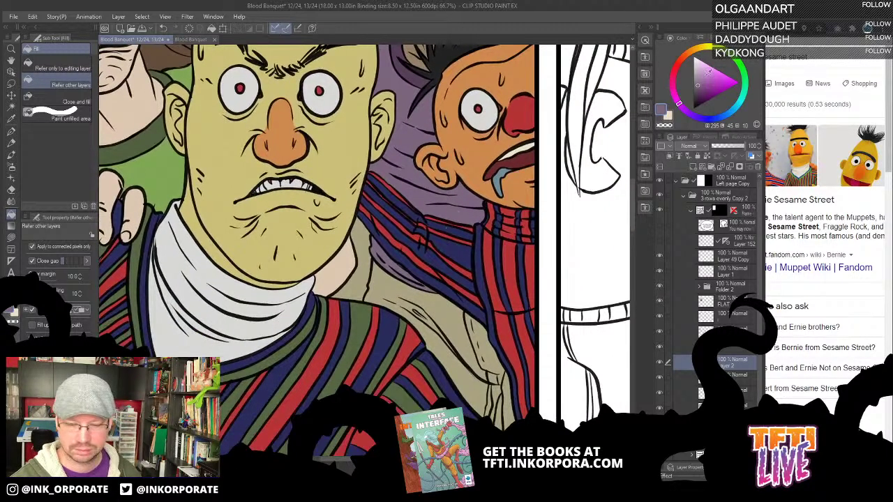
drag(446, 226, 448, 258)
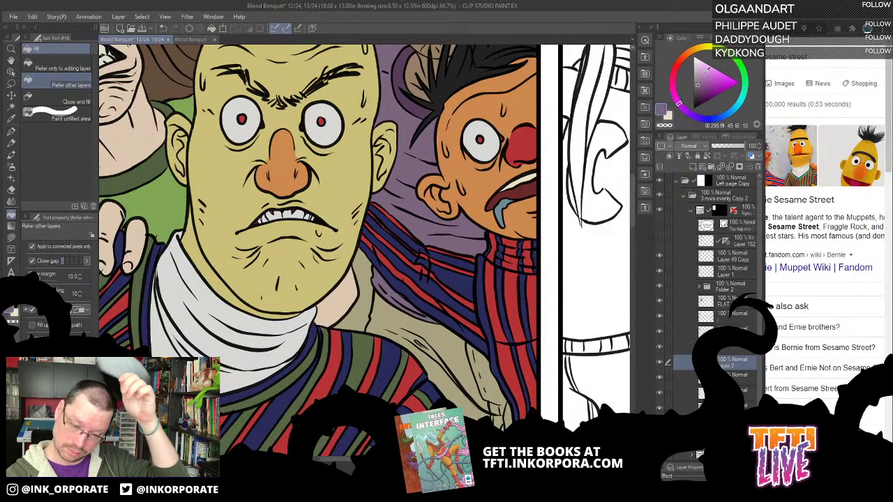
click(734, 111)
click(704, 74)
drag(481, 304, 487, 195)
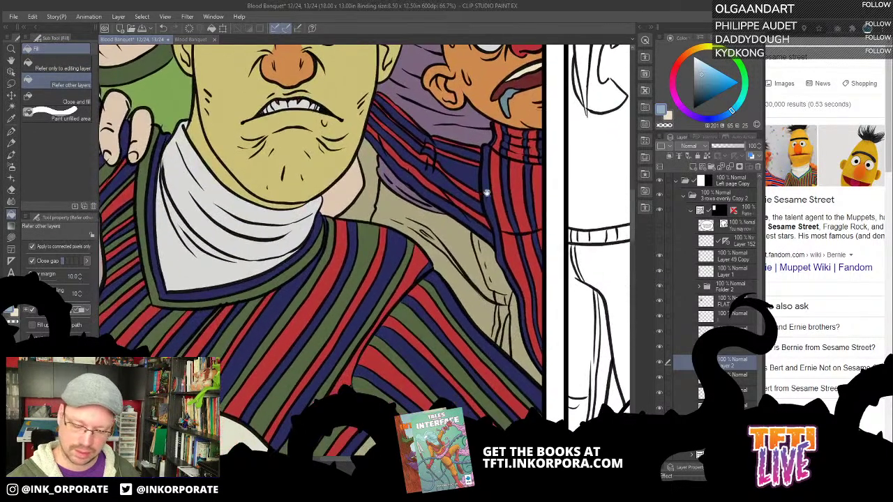
click(462, 236)
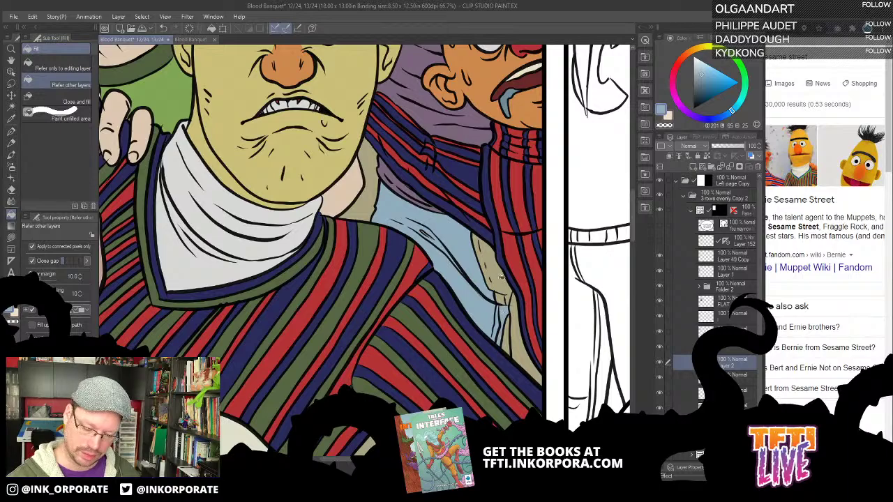
drag(528, 359, 495, 188)
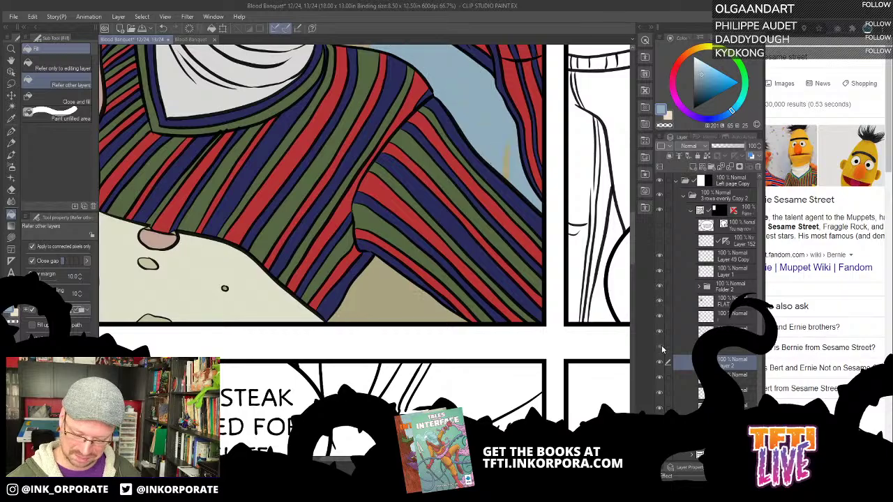
click(412, 290)
Toggle the tan background layer's visibility repeatedly to check which characters in the crowd panel still lack flat colours
scroll(417, 294, down, 4)
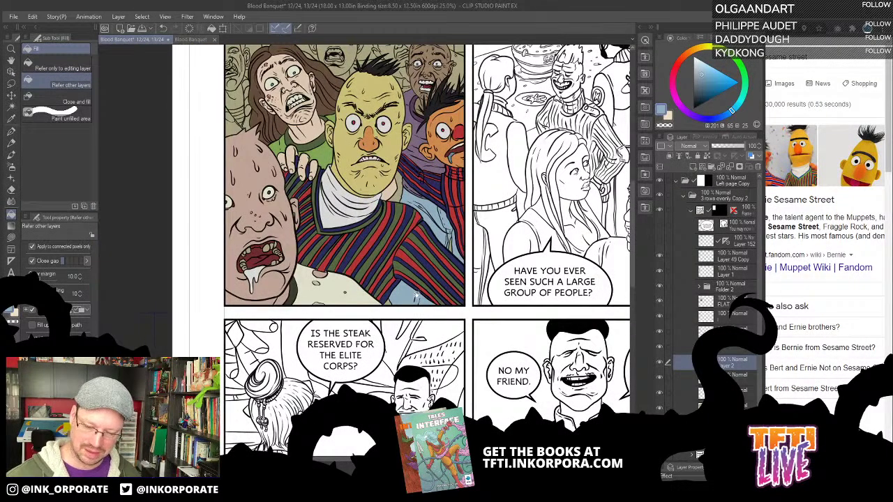
drag(508, 180, 540, 253)
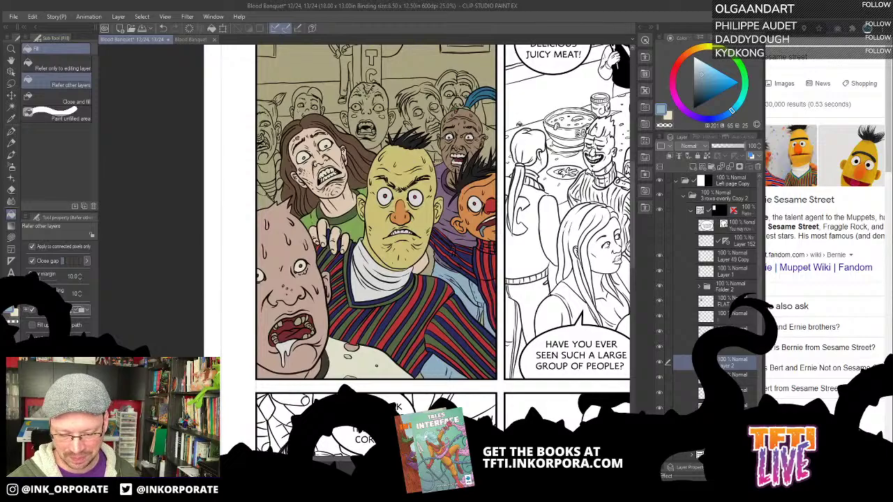
drag(505, 219, 517, 253)
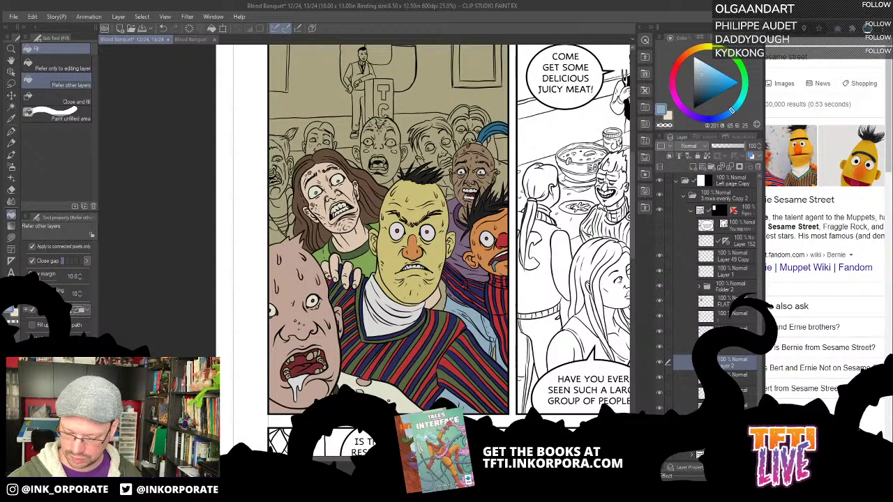
click(659, 410)
click(660, 411)
click(661, 413)
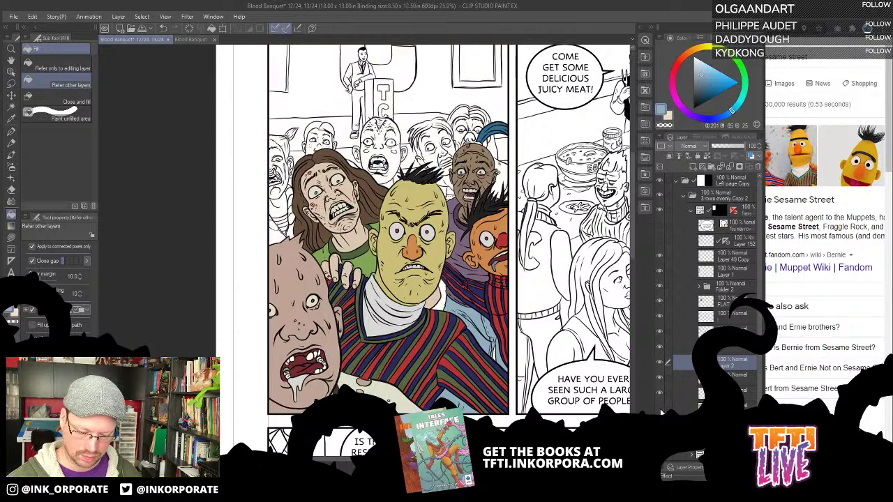
click(662, 413)
click(661, 412)
click(662, 413)
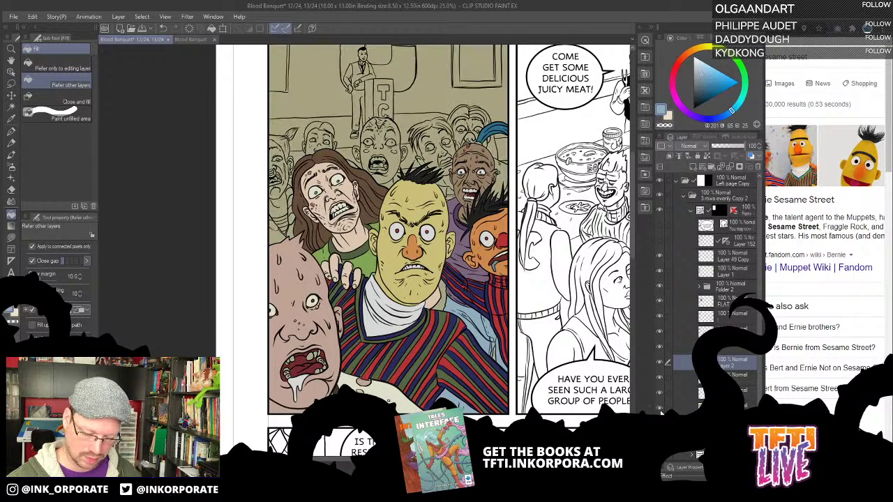
click(661, 413)
click(661, 412)
click(662, 413)
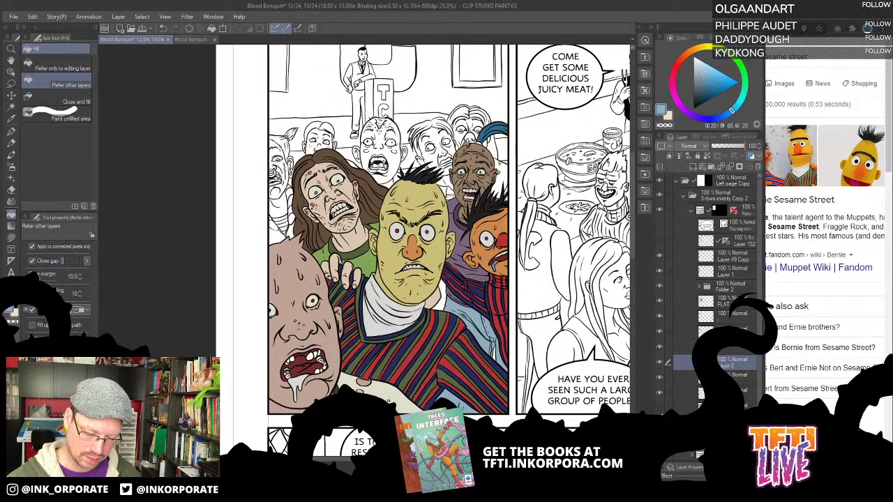
click(662, 412)
click(662, 413)
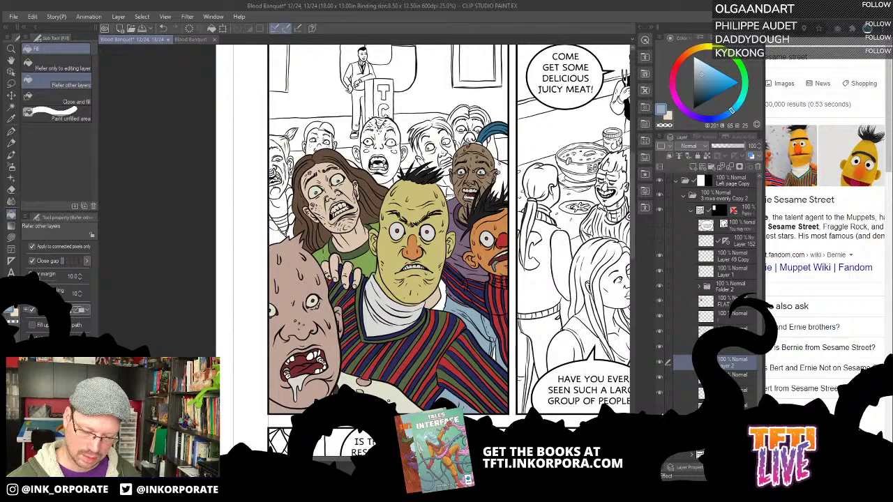
Make the tan background layer visible again, identify the foreground character's colour layer by toggling it, and select Layer 1
click(662, 412)
click(661, 412)
click(662, 413)
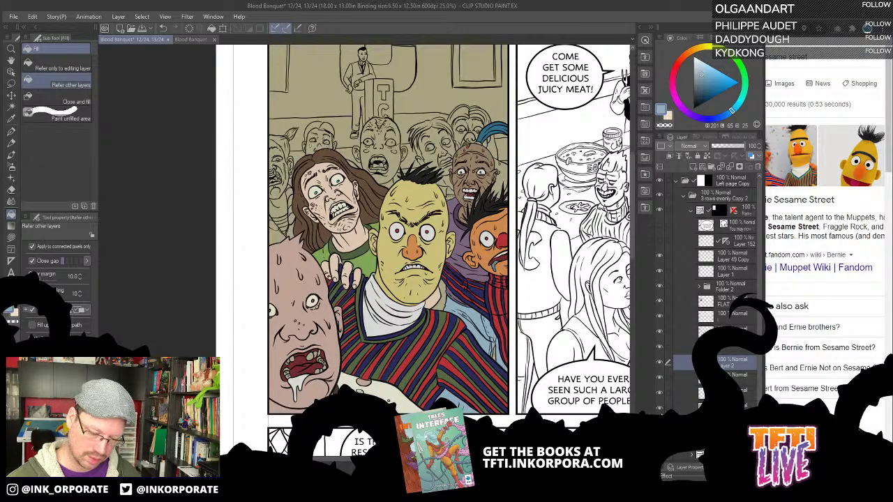
drag(434, 358, 522, 242)
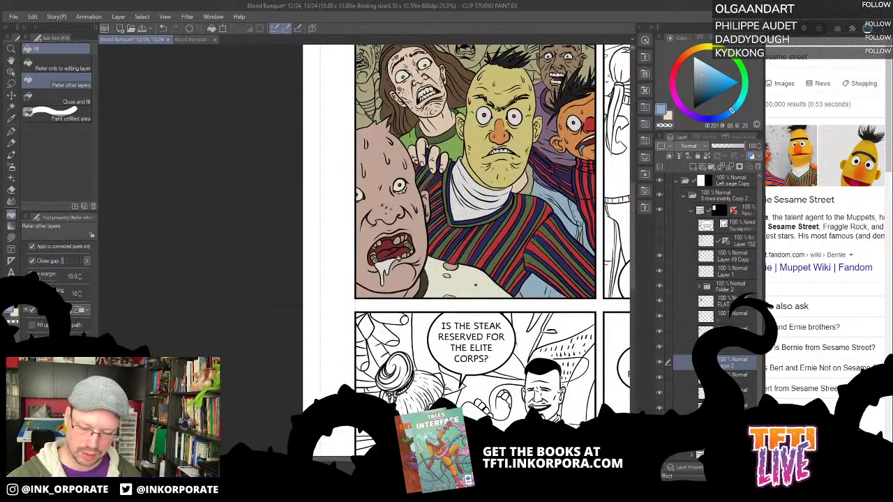
scroll(405, 232, up, 3)
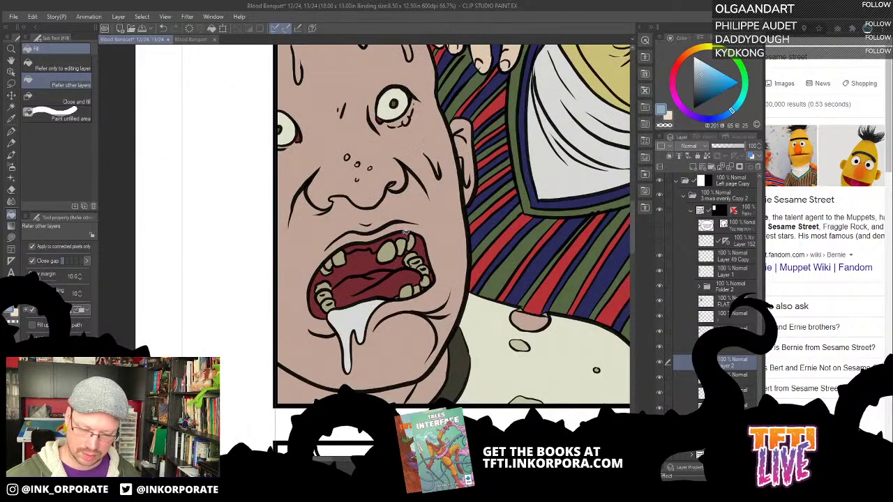
click(660, 273)
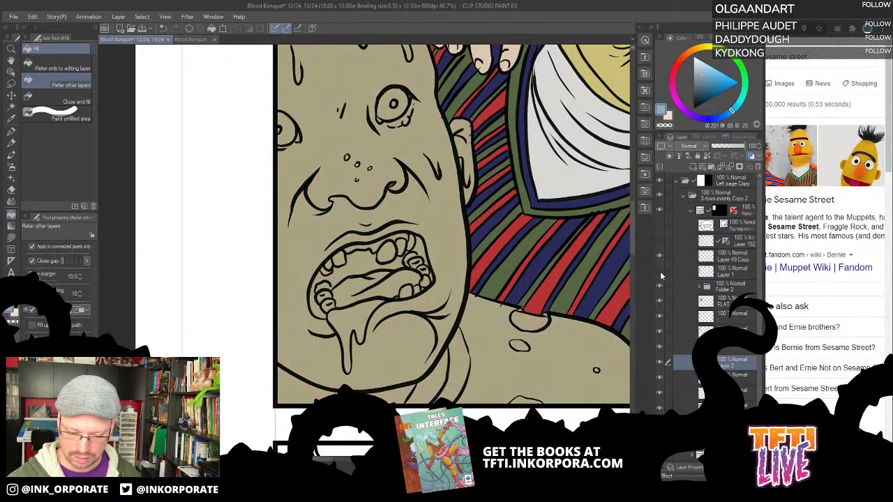
click(660, 274)
click(729, 272)
Choose a muted yellow and fill the large upper tooth in the drooling foreground character's mouth
drag(452, 245, 564, 191)
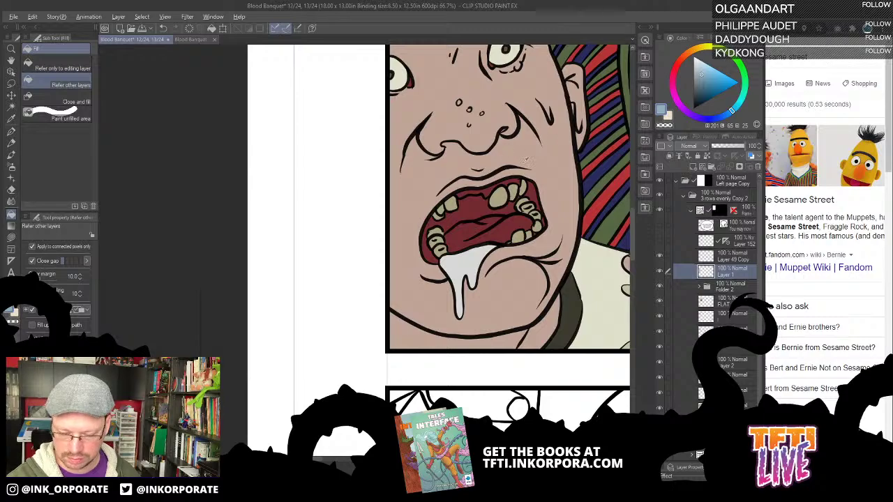
click(709, 47)
click(705, 68)
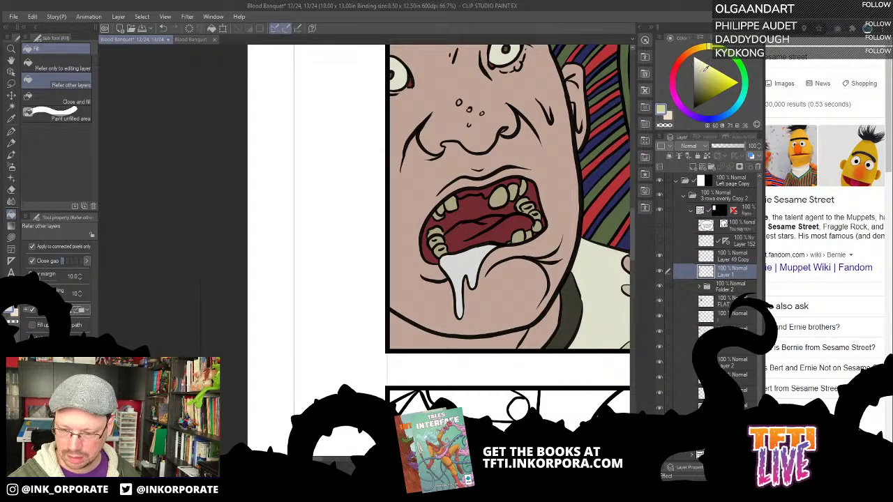
click(500, 196)
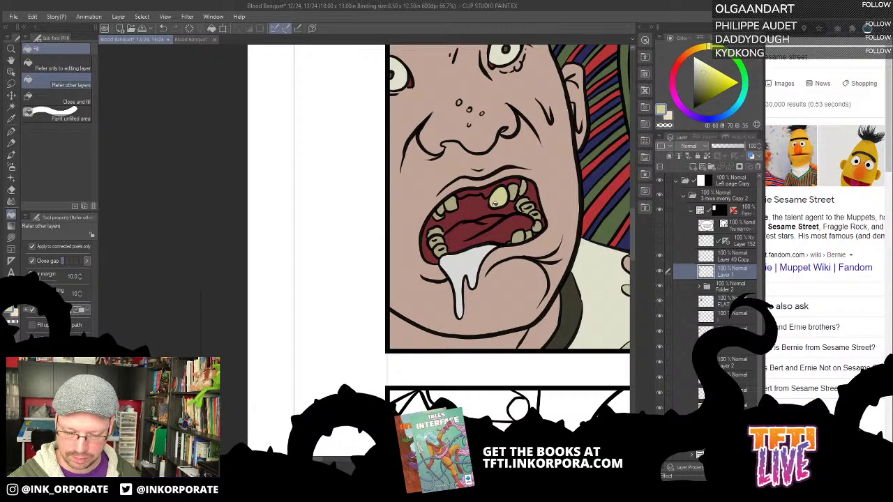
Choose a pale off-white and fill the remaining upper and lower teeth of the drooling foreground character
click(697, 67)
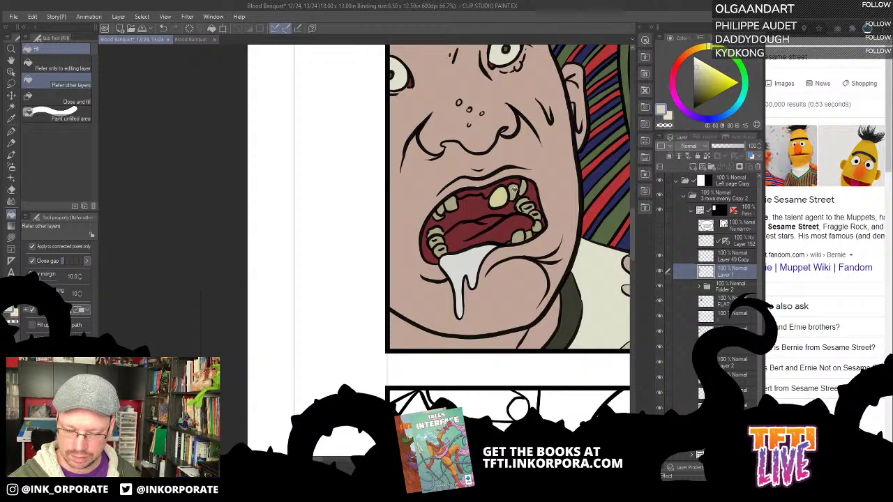
click(512, 189)
click(524, 187)
click(452, 205)
click(441, 211)
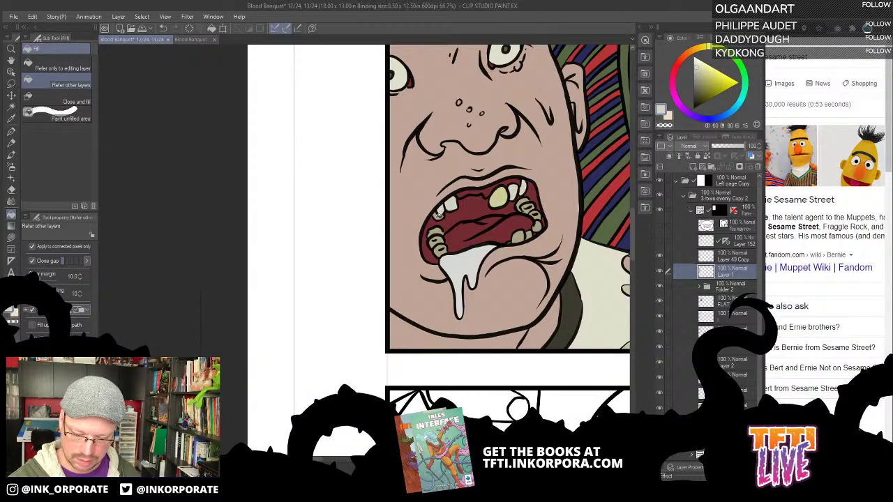
click(436, 233)
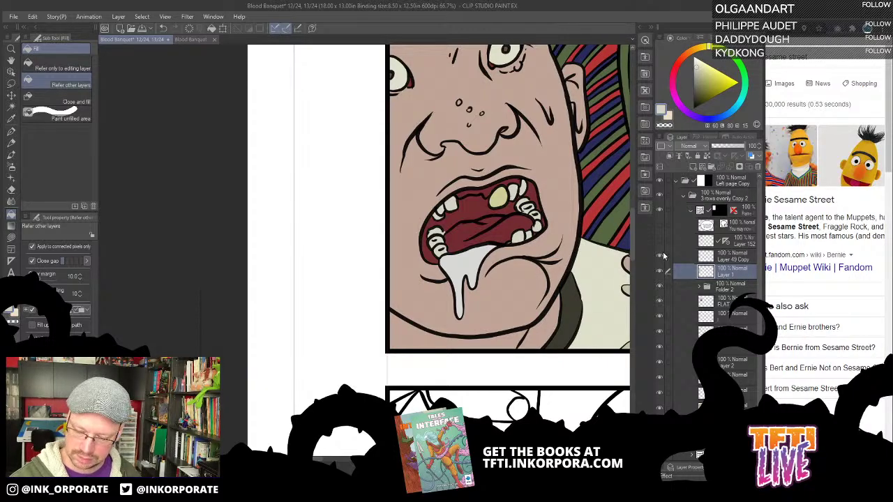
Check Layer 49 Copy by toggling its visibility, and select the tan background layer, toggling it to check its coverage of the crowd panel
click(661, 257)
click(661, 257)
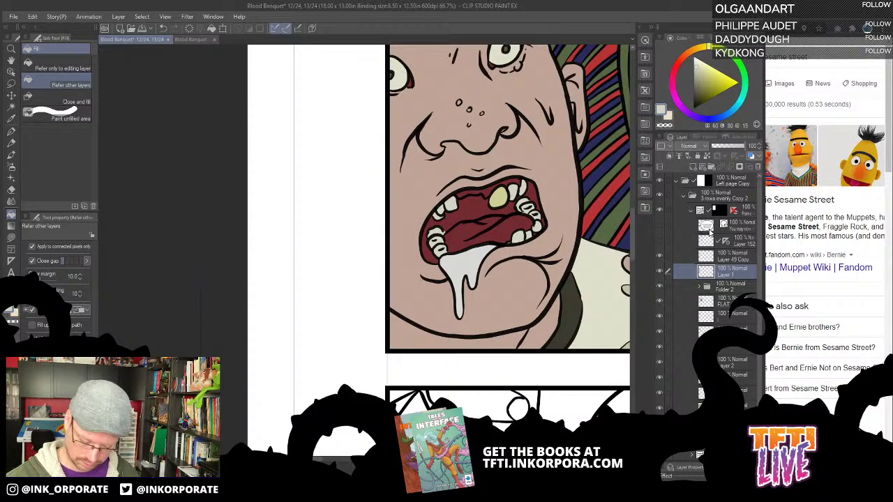
key(ctrl+minus)
key(ctrl+minus)
key(ctrl+minus)
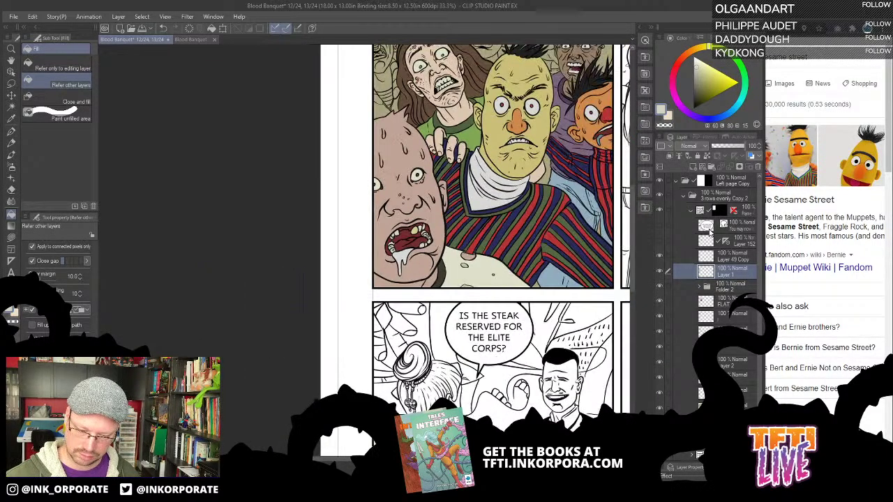
scroll(709, 230, down, 2)
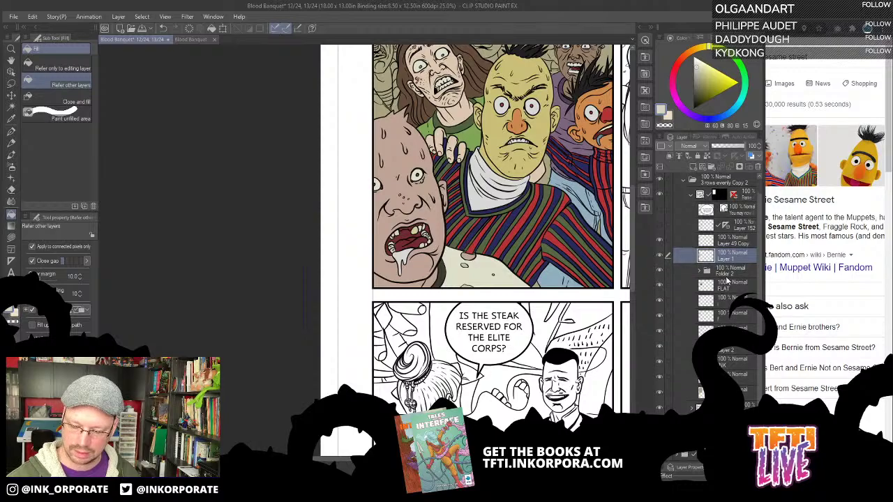
click(733, 393)
click(662, 395)
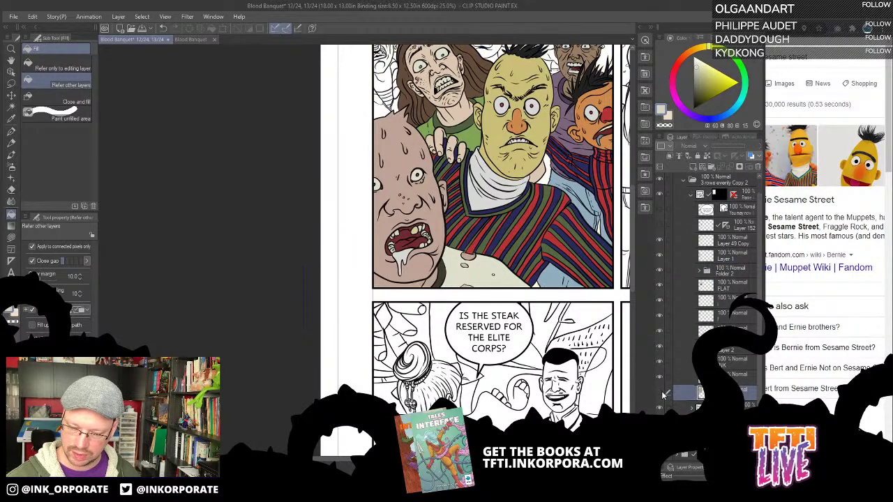
click(662, 394)
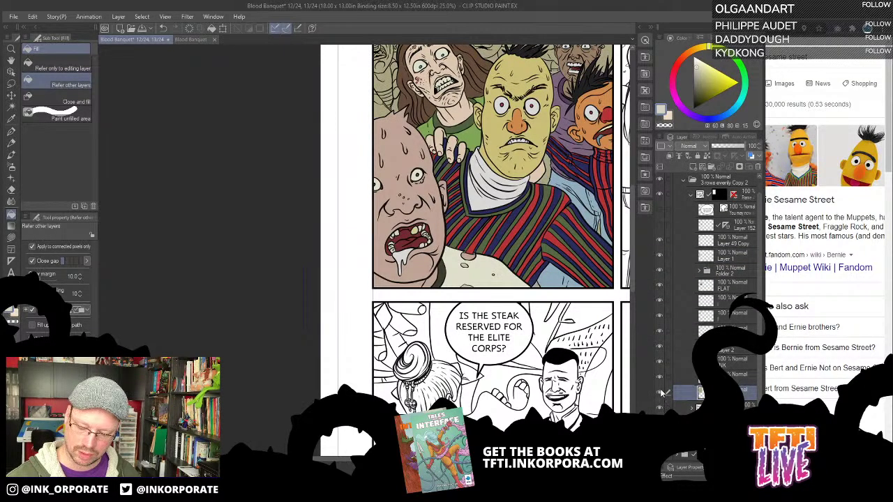
drag(568, 279, 470, 304)
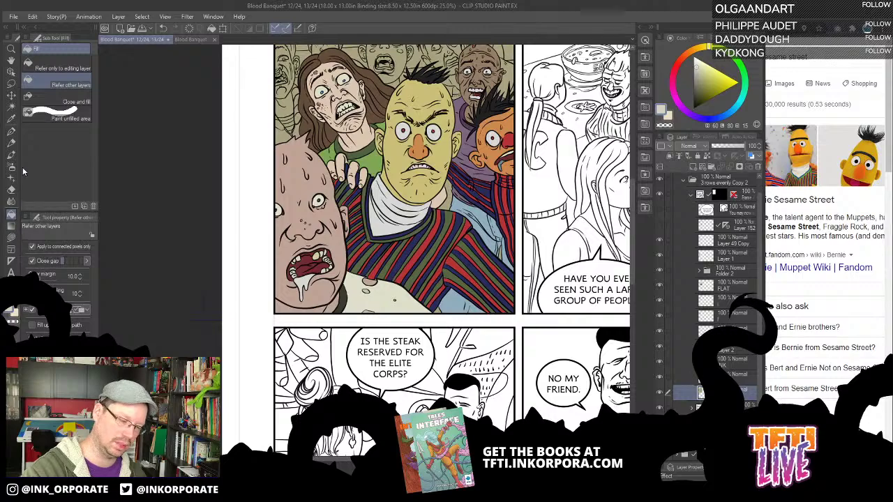
Choose Lasso fill, open pages 8–9 from the page overview, sample the gallery's dark grey, and return to pages 12–13
click(12, 238)
drag(563, 145, 552, 184)
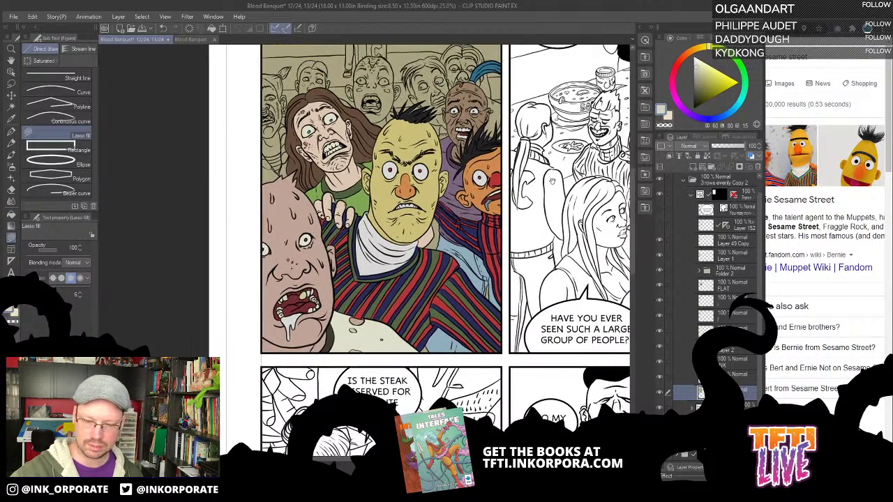
click(183, 40)
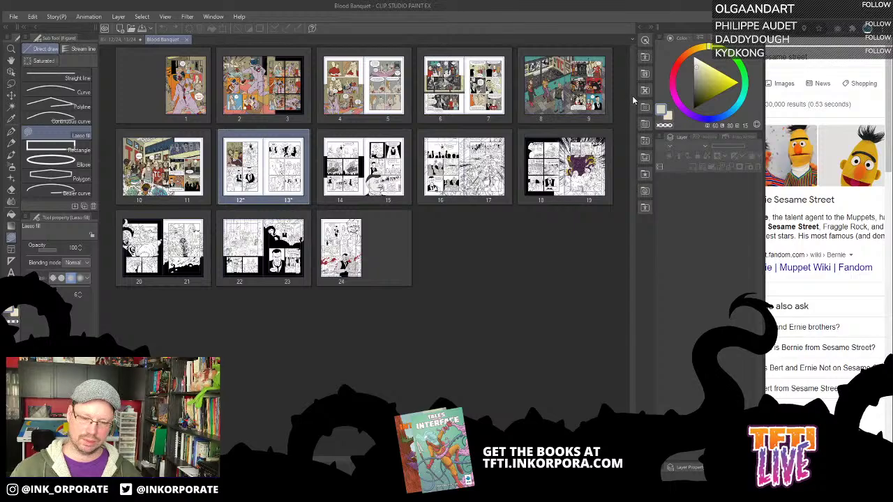
click(579, 88)
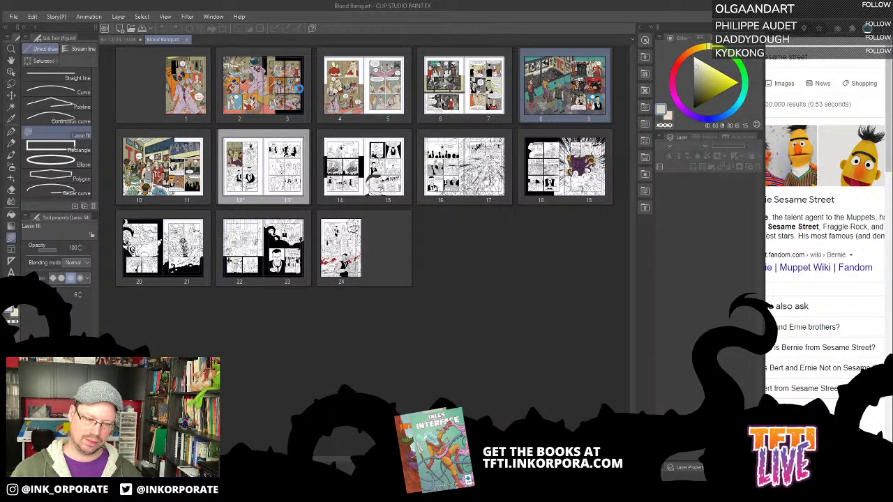
double_click(604, 91)
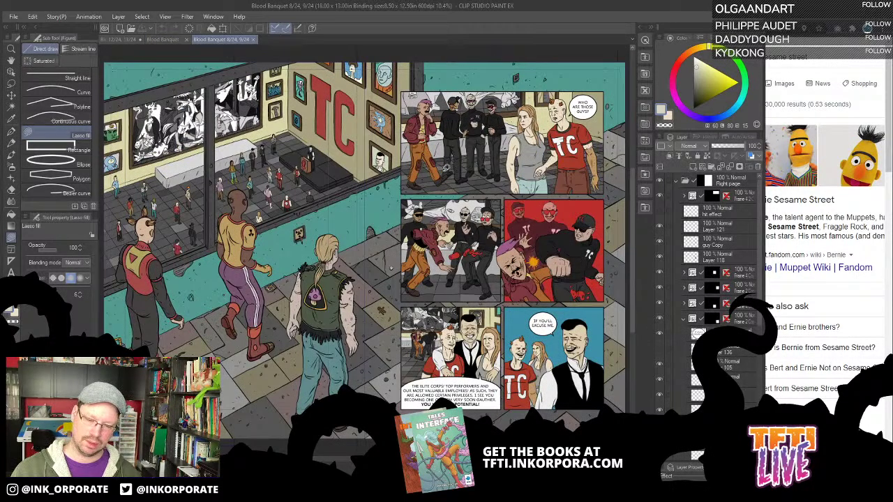
alt+click(261, 178)
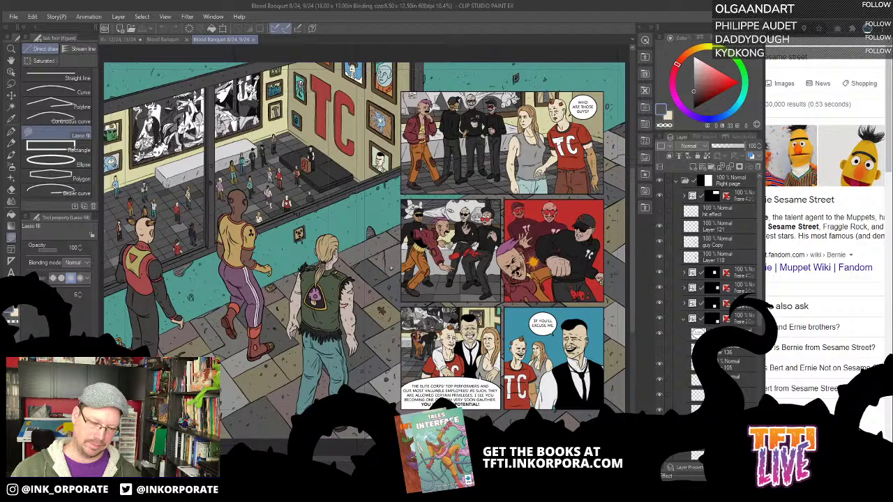
click(125, 40)
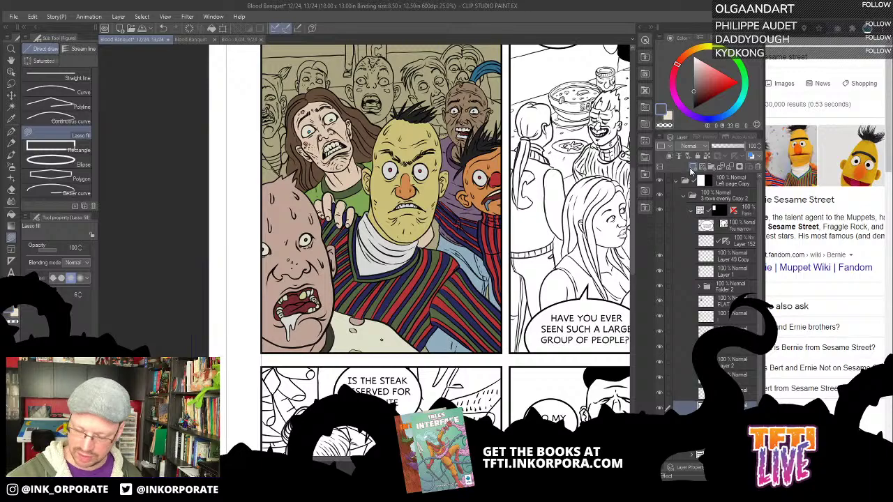
Switch to the Fill tool set to refer to other layers, ready for the crowd panel's background
key(ctrl+plus)
key(ctrl+plus)
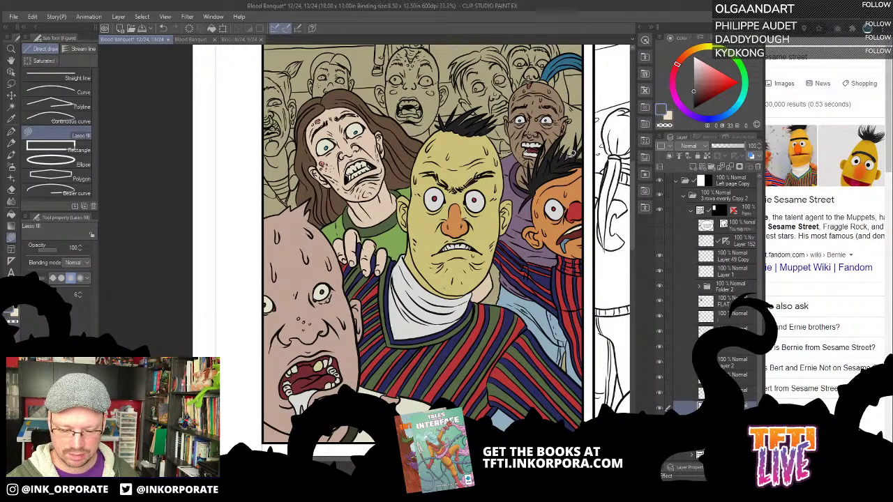
mouse_move(587, 218)
mouse_down()
mouse_move(487, 212)
mouse_move(334, 271)
mouse_move(313, 358)
mouse_move(323, 393)
mouse_move(462, 409)
mouse_move(623, 261)
mouse_move(595, 233)
mouse_move(567, 316)
mouse_up()
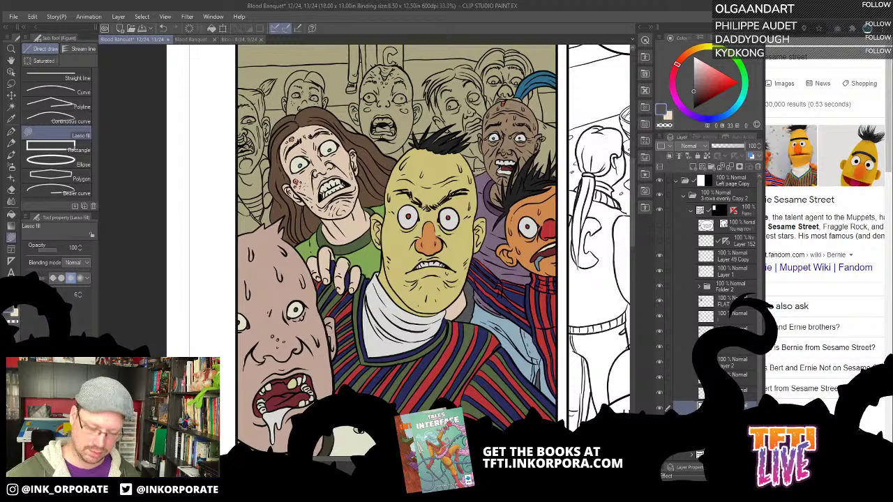
key(g)
key(g)
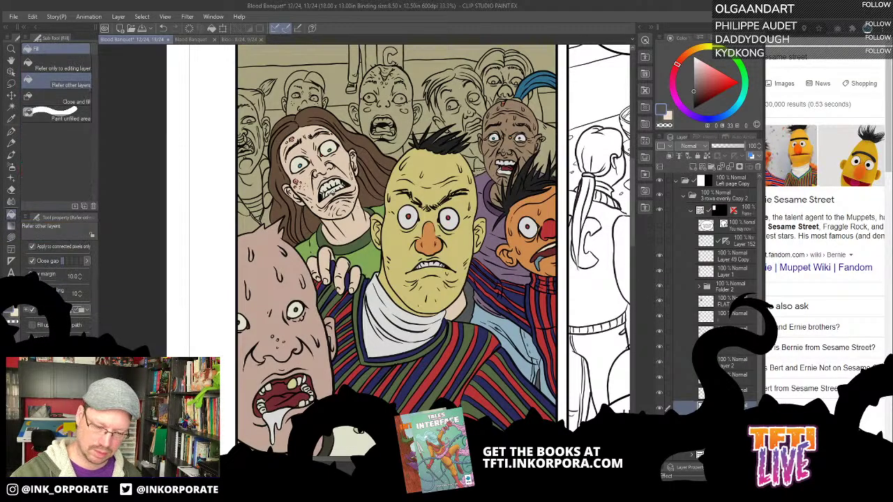
scroll(394, 252, up, 1)
drag(331, 227, 341, 249)
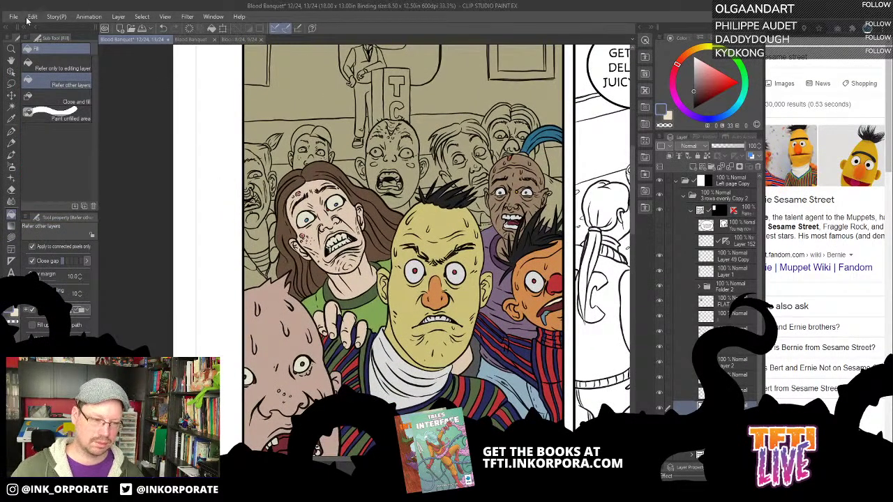
Place pages 8–9 side by side with the crowd spread to compare their colours, and close pages 8–9
drag(234, 41, 96, 64)
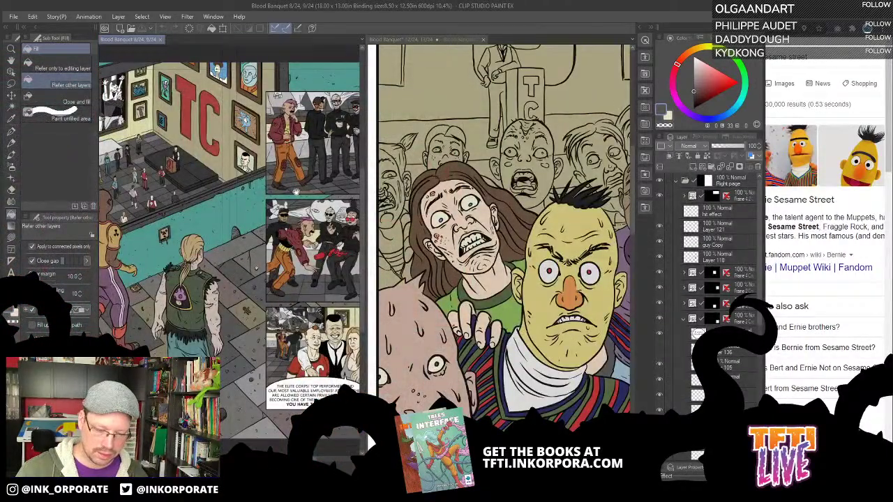
drag(294, 192, 180, 180)
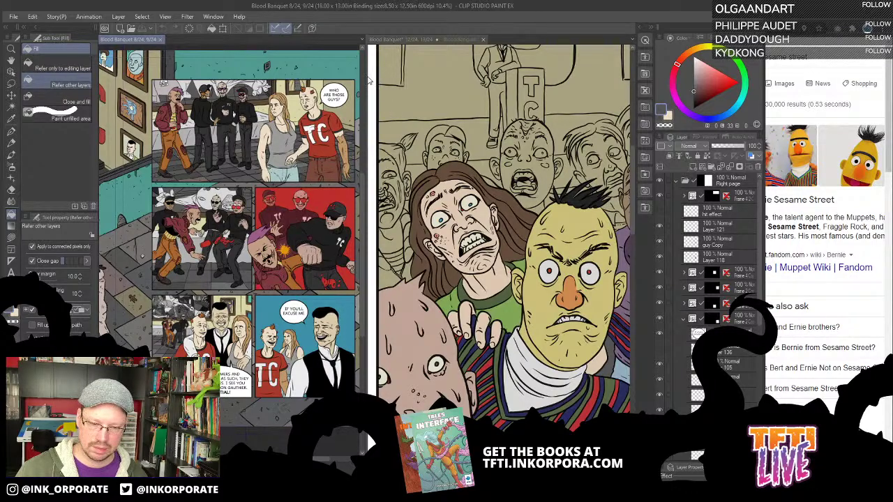
drag(366, 75, 281, 95)
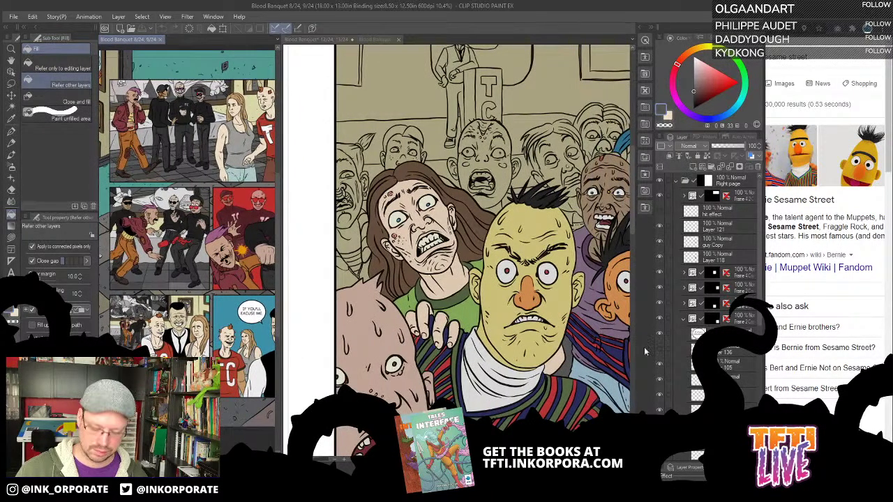
key(ctrl+minus)
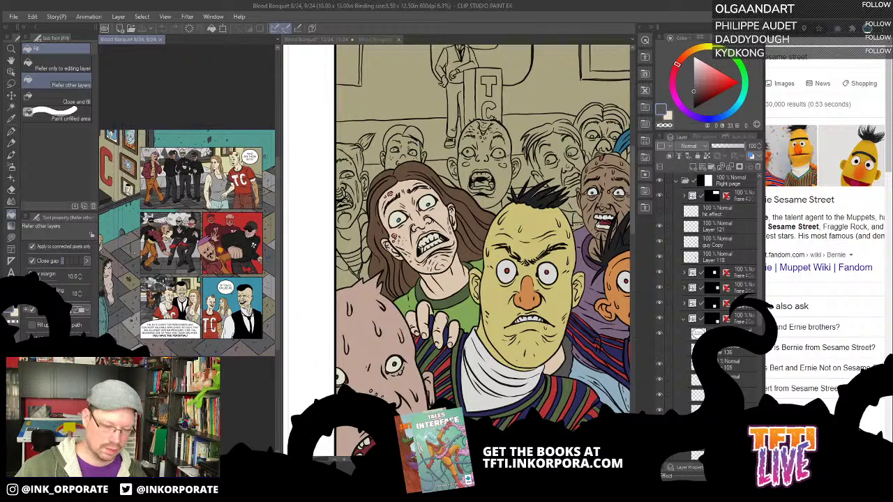
click(322, 39)
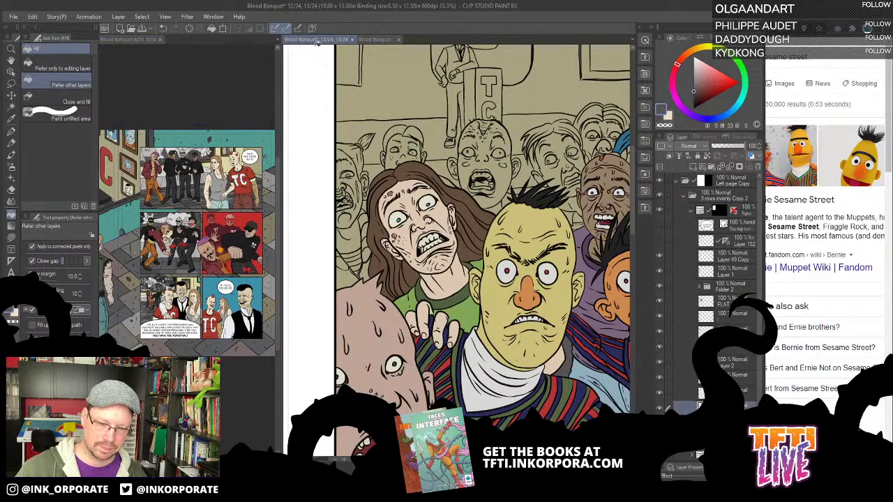
click(159, 38)
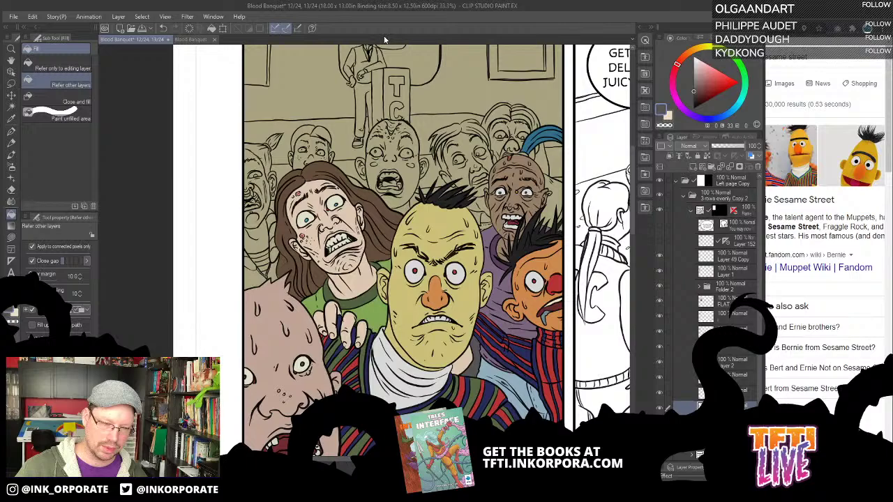
Open pages 10–11 from the page overview and dock that spread in its own pane as a colour reference
click(207, 42)
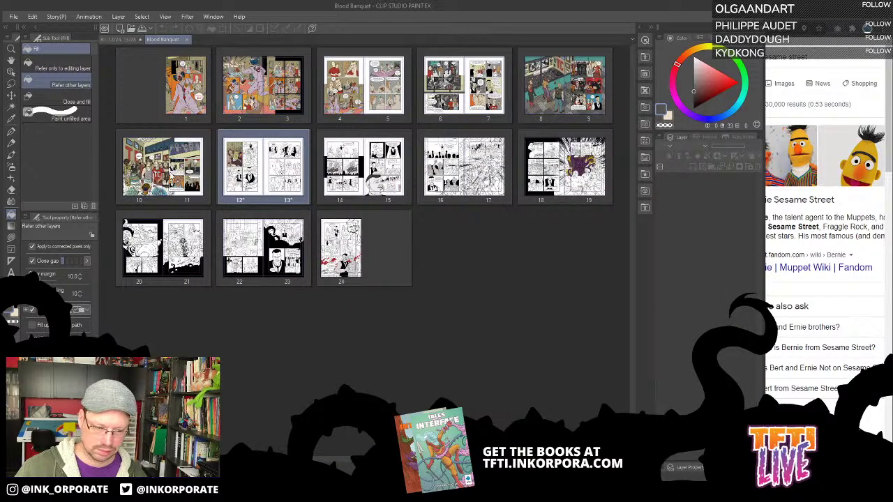
click(169, 174)
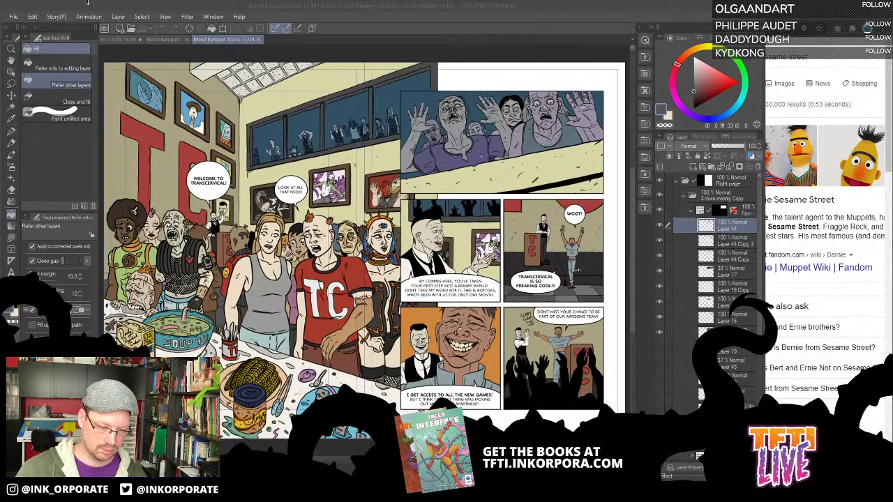
drag(230, 39, 100, 50)
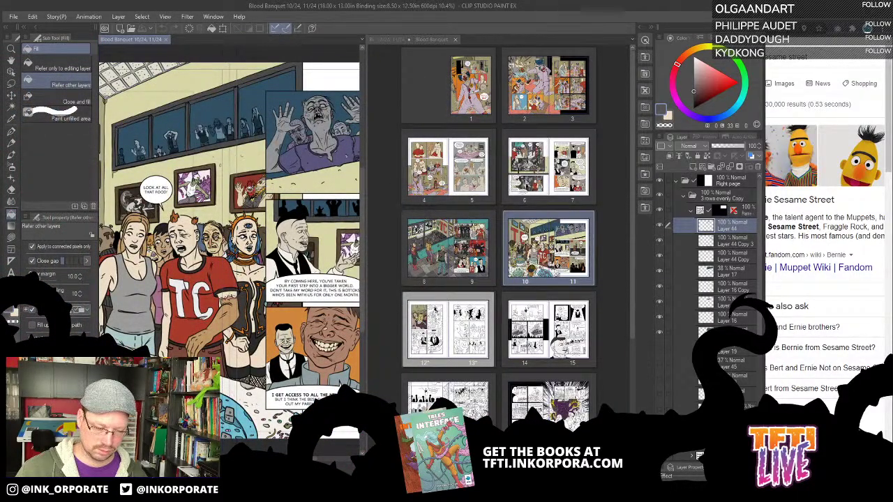
Frame the banquet crowd on reference pages 10–11, sample a dark grey from their clothing, and return to the crowd panel on pages 12–13
drag(233, 197, 326, 177)
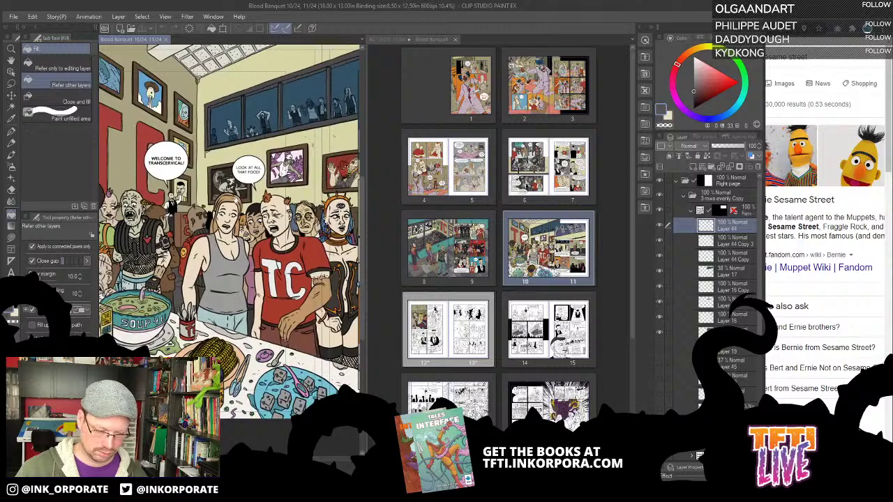
drag(266, 195, 322, 197)
drag(254, 182, 238, 185)
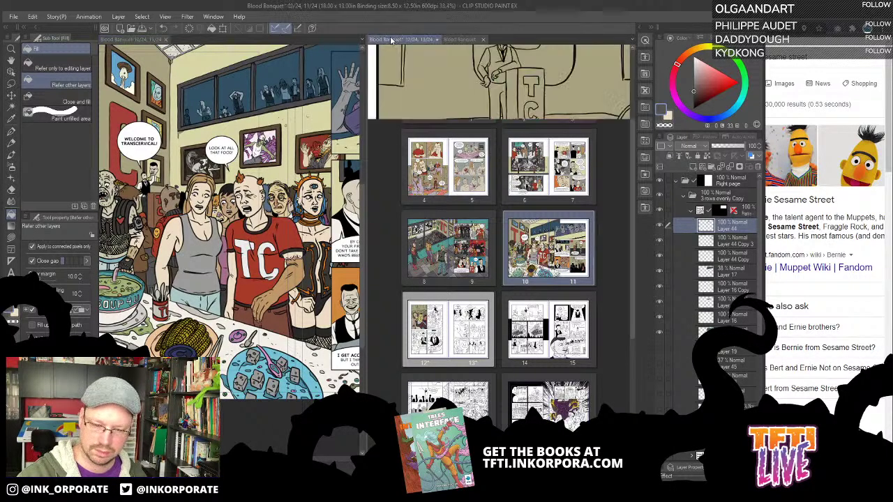
drag(415, 190, 475, 172)
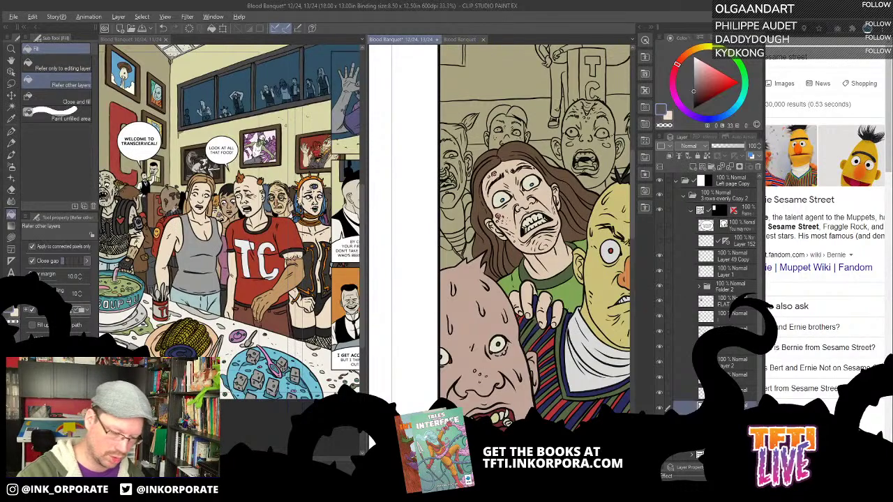
click(174, 211)
alt+click(174, 211)
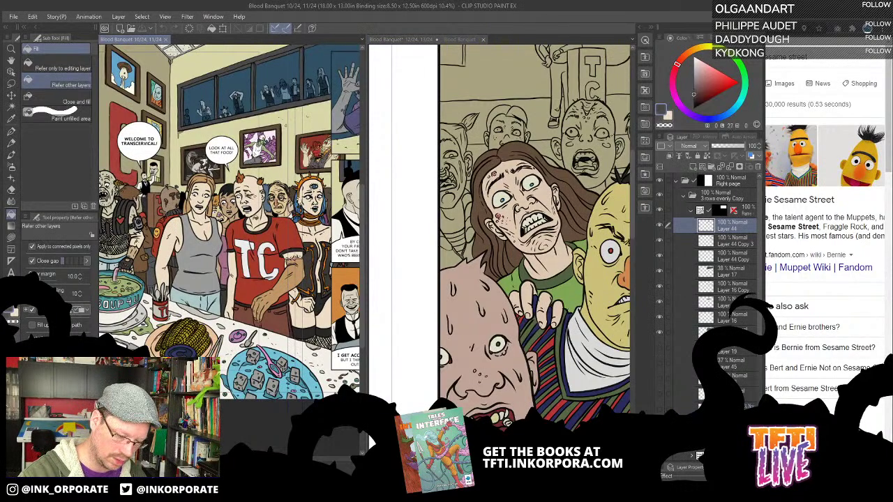
click(468, 239)
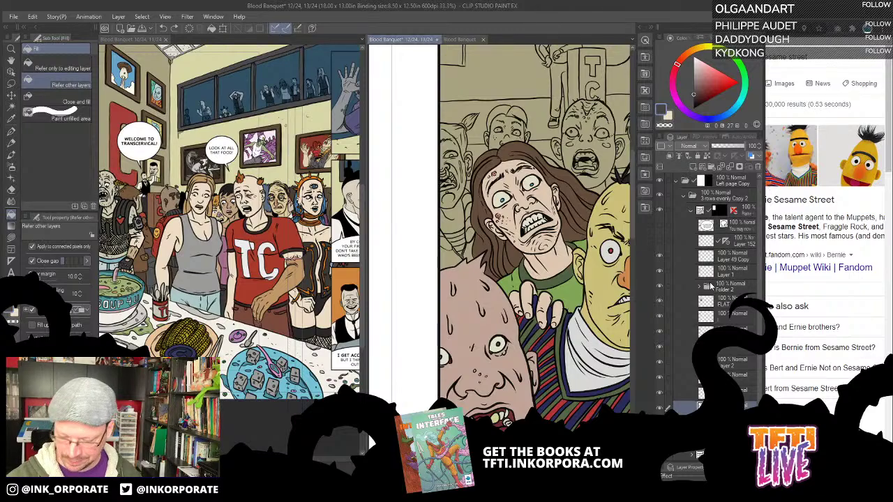
Toggle the visibility of the layers below Layer 2 to identify them, and select the layer holding the background crowd's flats
click(661, 394)
click(661, 395)
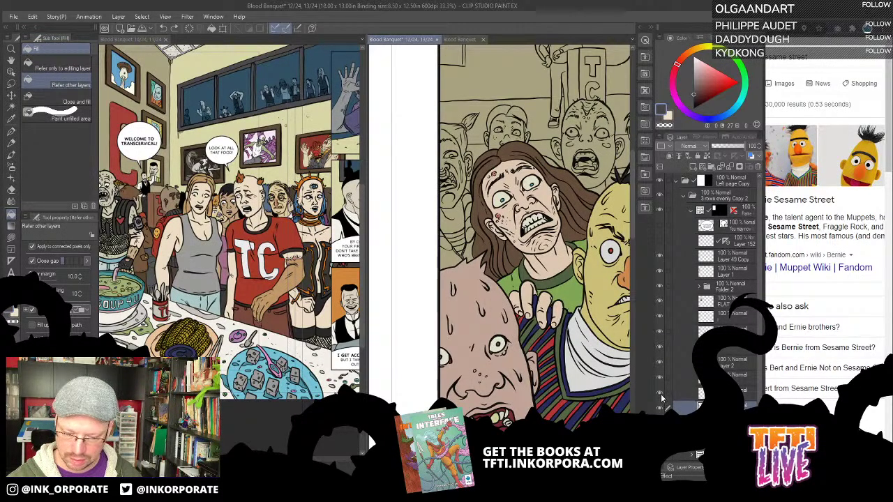
click(662, 382)
click(662, 382)
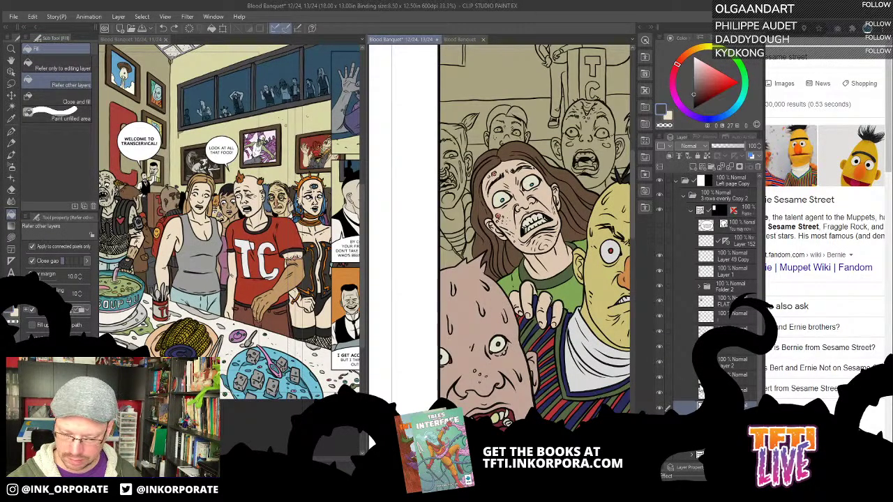
click(737, 377)
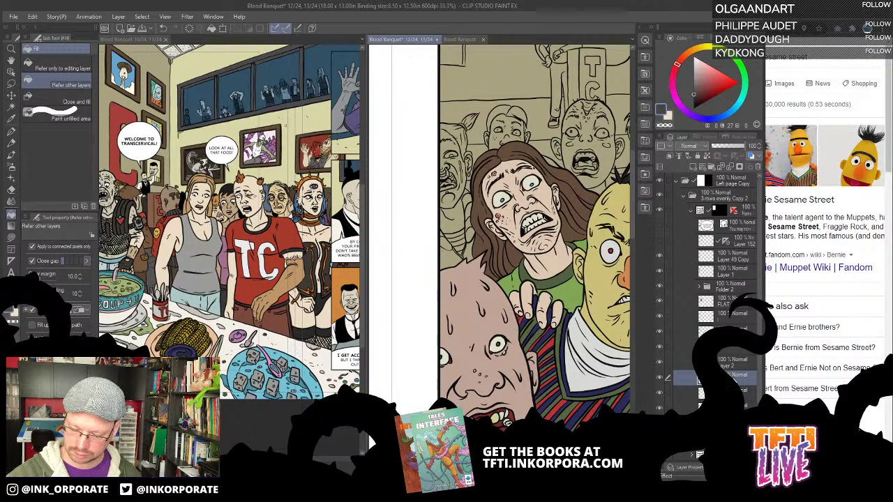
click(726, 393)
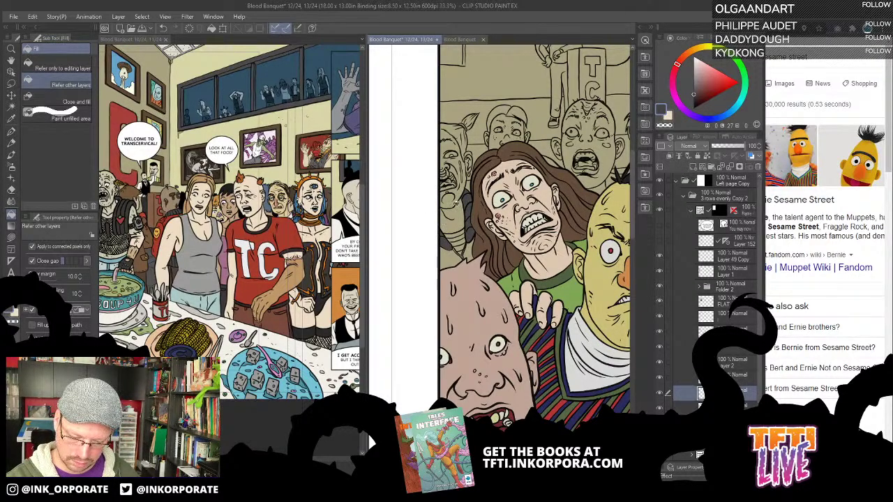
Sample the dark red clothing on pages 10–11 and fill the jacket of the ponytailed man behind the pink-skinned head
click(167, 224)
alt+click(166, 224)
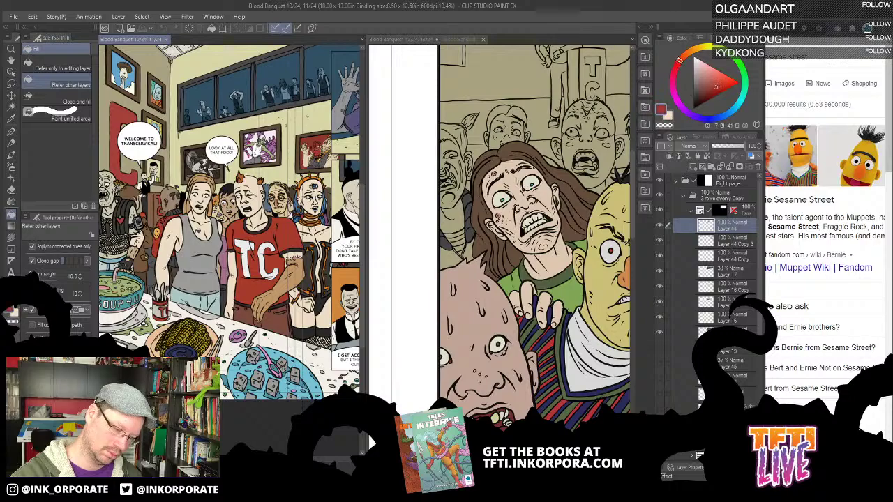
click(457, 264)
click(457, 262)
click(470, 254)
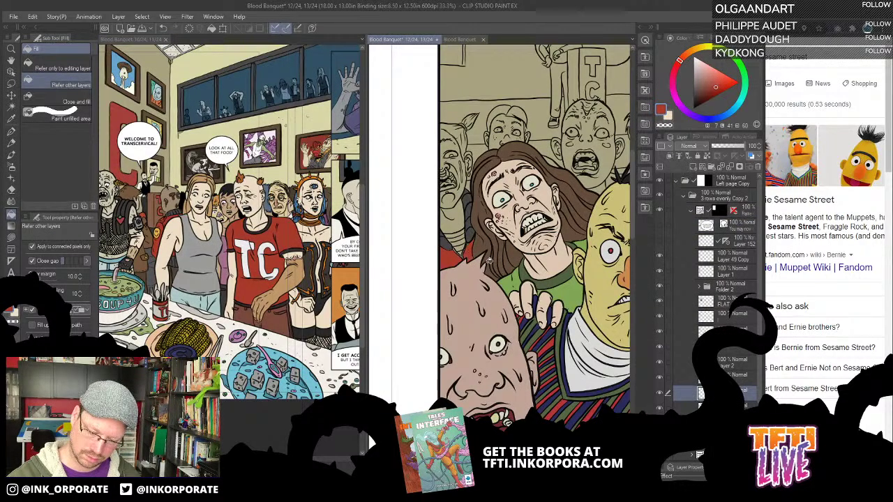
Touch up the ponytailed man's jacket with Lasso fill, using the sampled shoulder grey and jacket red
scroll(489, 267, up, 2)
mouse_move(461, 211)
mouse_down()
mouse_move(493, 245)
mouse_move(501, 209)
mouse_up()
key(u)
alt+click(506, 211)
alt+click(505, 247)
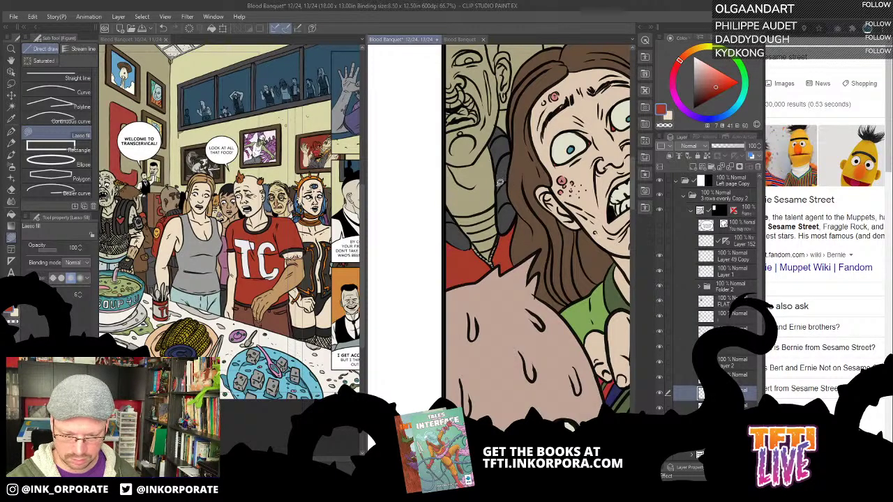
key(g)
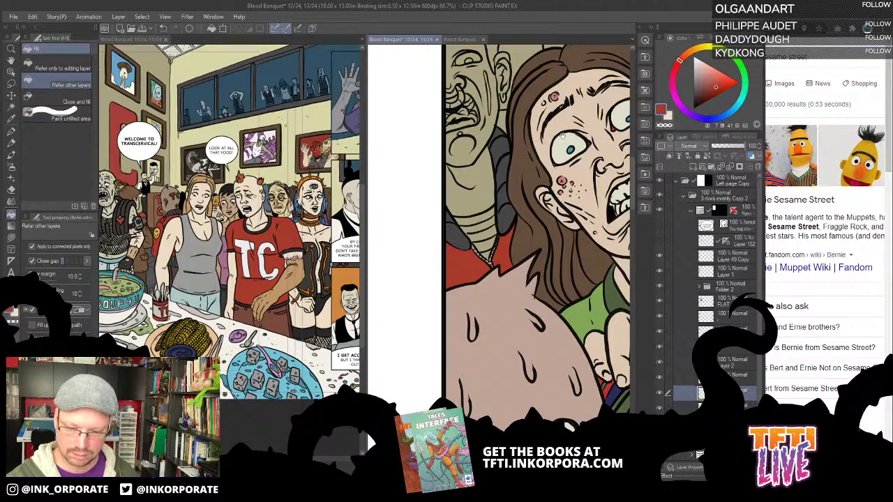
Mix a muted medium brown and fill the ponytailed man's face and neck with it
drag(563, 136, 539, 228)
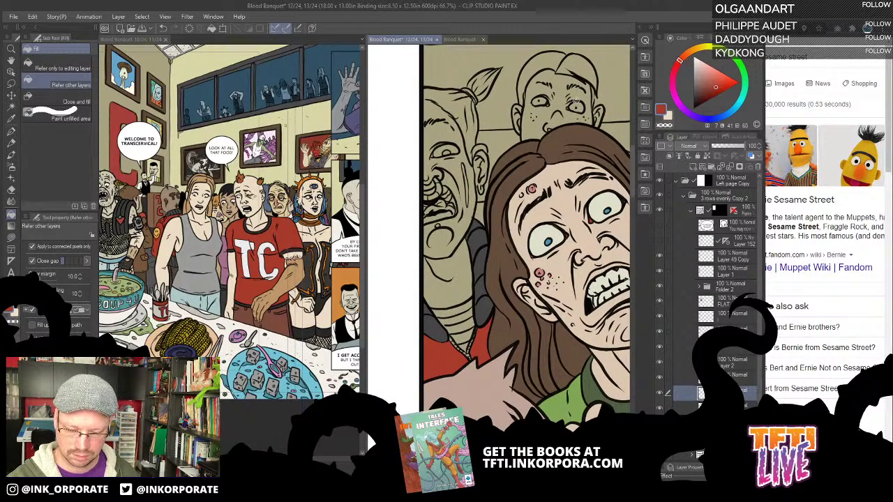
click(703, 83)
click(688, 53)
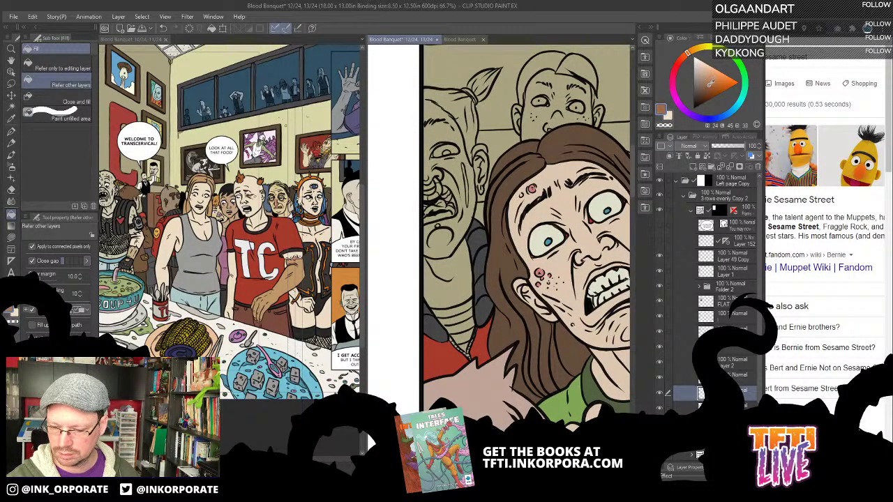
drag(505, 183, 566, 189)
click(532, 217)
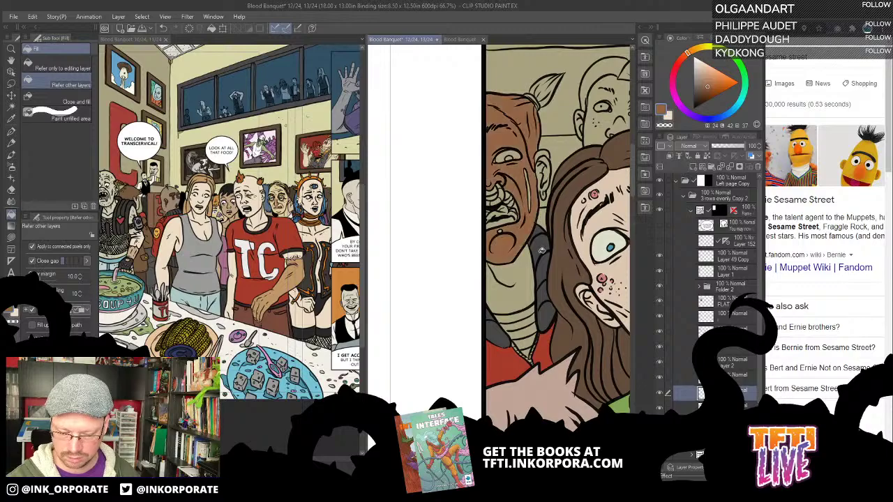
key(ctrl+z)
click(703, 86)
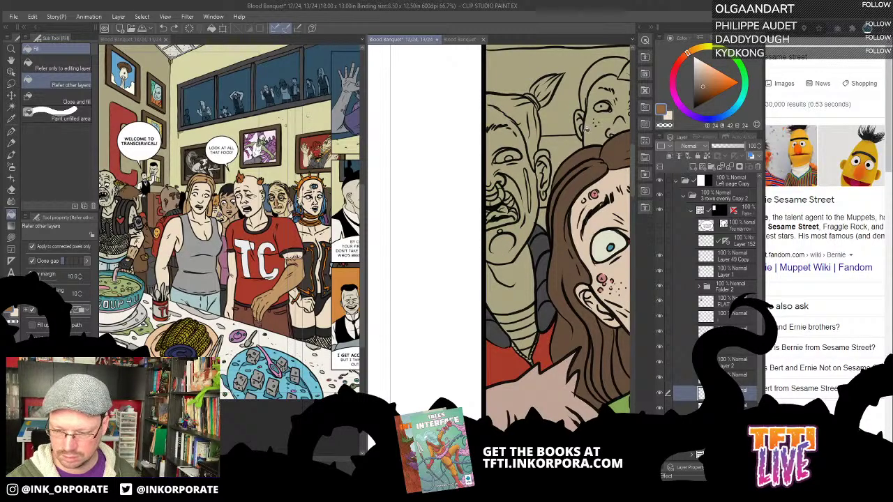
click(533, 209)
click(527, 275)
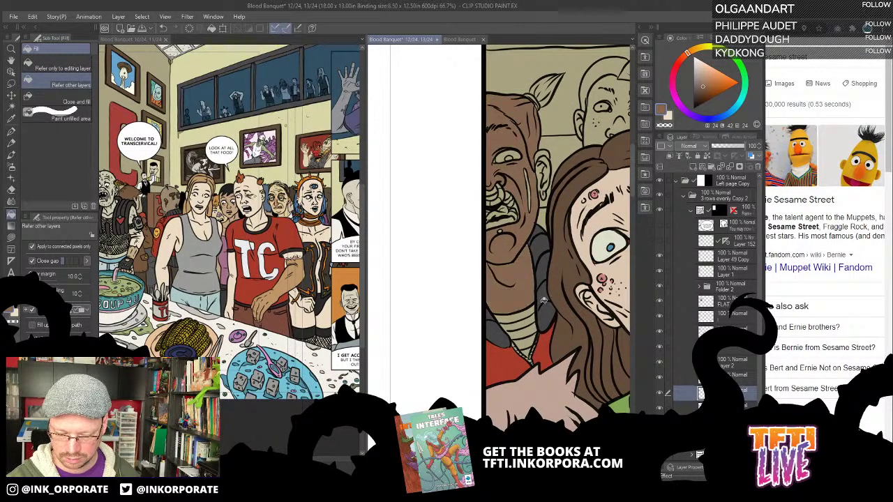
Mix a dark, desaturated brown and fill the man's ponytail with it
drag(556, 105, 540, 156)
click(702, 94)
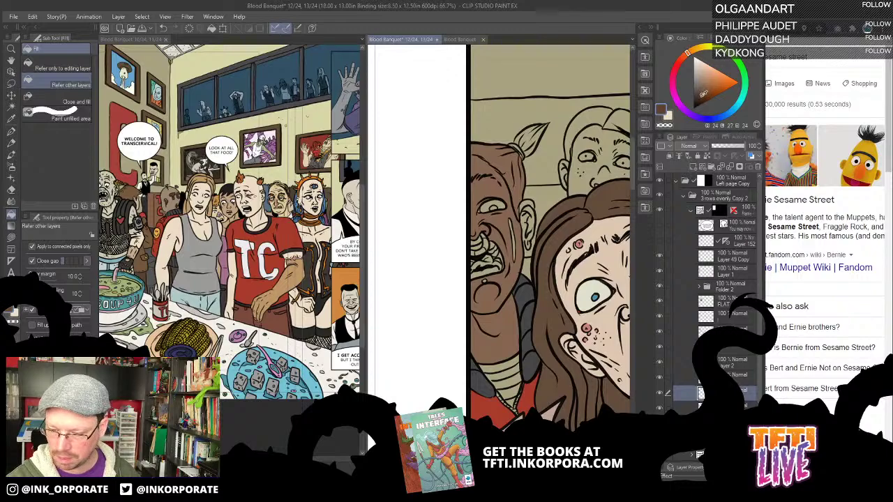
scroll(555, 232, up, 3)
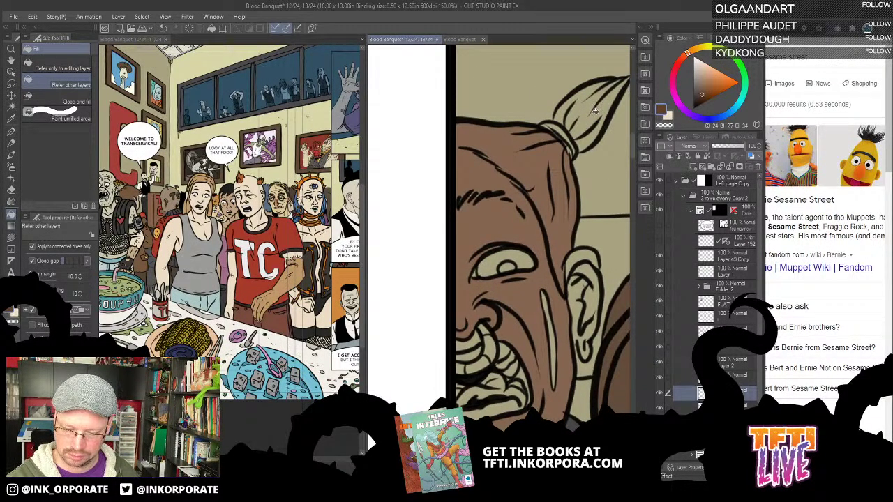
click(596, 112)
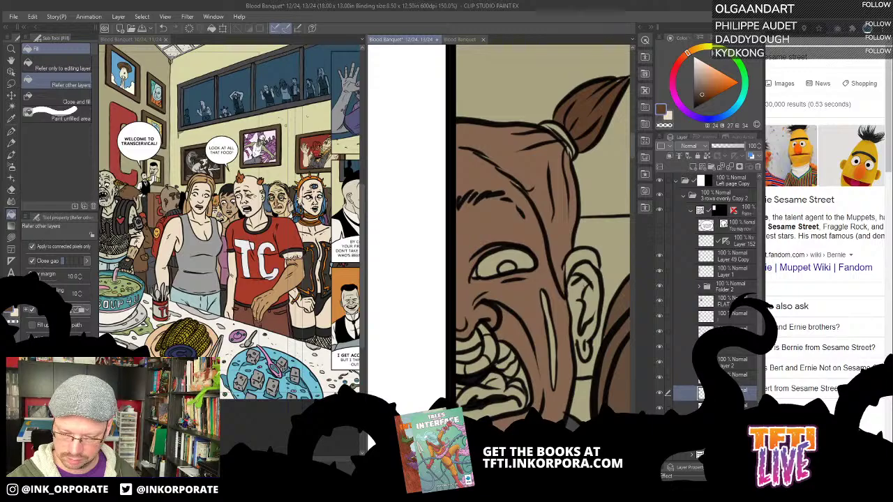
key(ctrl+z)
click(697, 96)
click(601, 120)
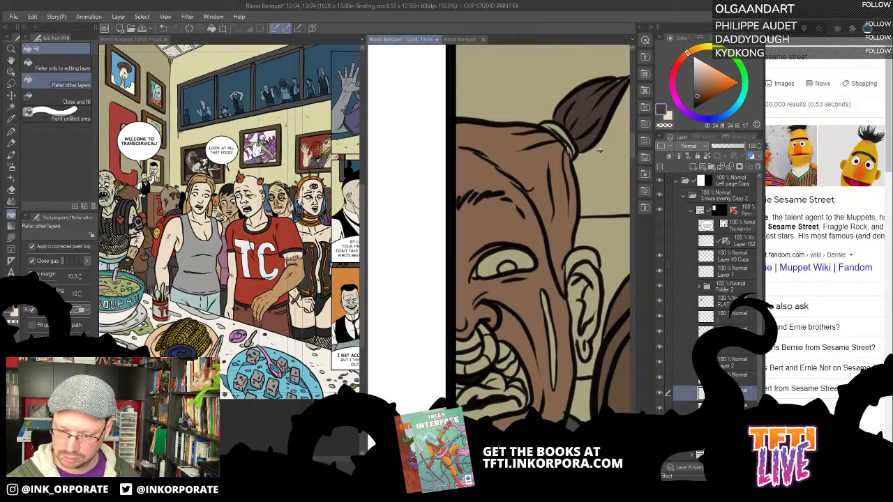
Lasso-fill the hair pulled back across the man's scalp in the ponytail's dark brown, up to the hairline
key(u)
drag(593, 143, 570, 177)
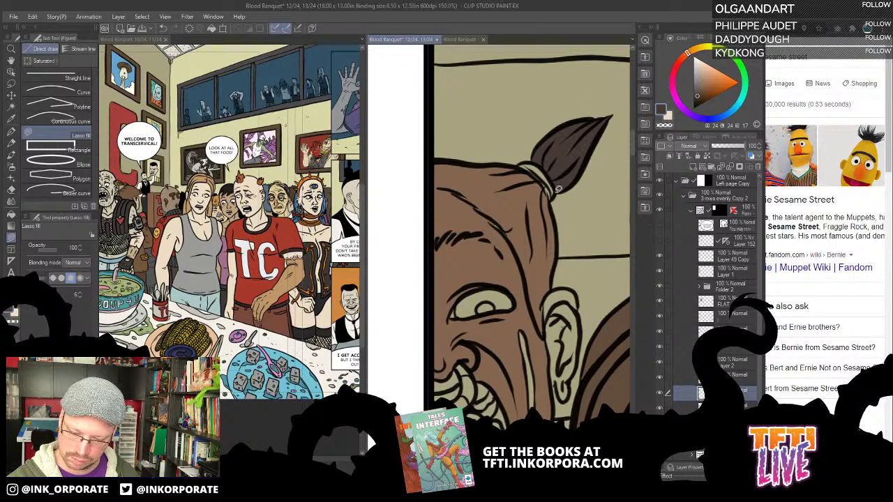
drag(551, 235, 582, 195)
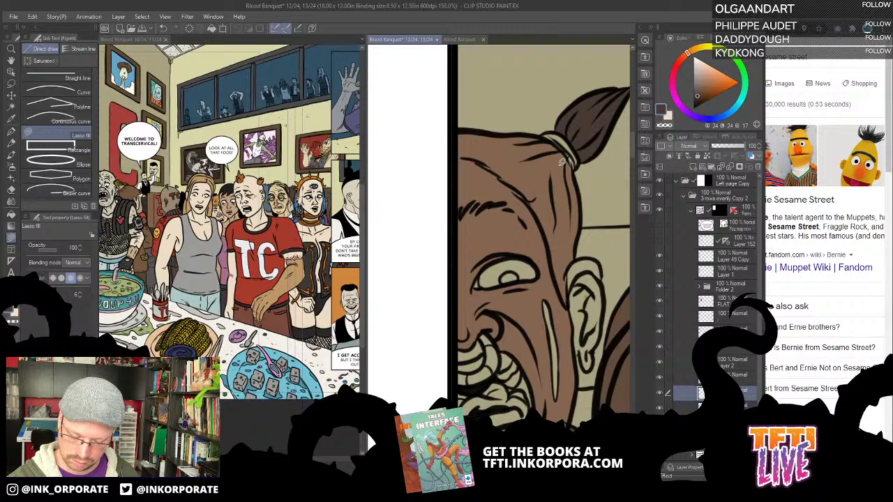
key(asciicircum)
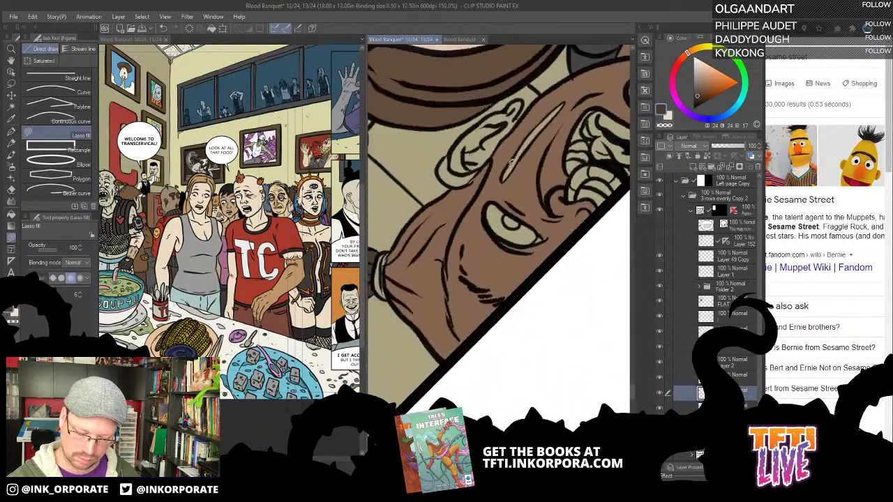
key(asciicircum)
key(asciicircum)
mouse_move(458, 227)
mouse_down()
mouse_move(455, 251)
mouse_move(496, 333)
mouse_move(527, 340)
mouse_move(514, 297)
mouse_move(517, 240)
mouse_move(589, 152)
mouse_move(536, 165)
mouse_move(478, 197)
mouse_move(455, 233)
mouse_up()
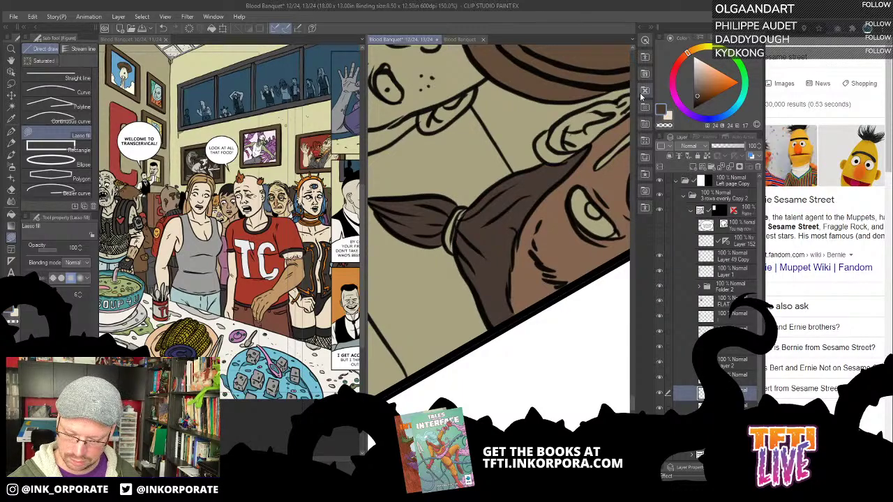
Sample the ponytailed man's brown skin colour and fill his ear with it
alt+click(562, 259)
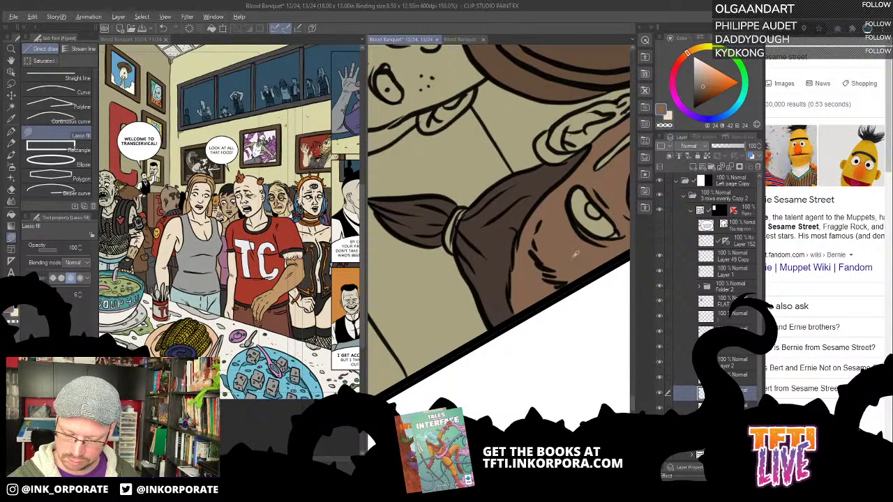
drag(590, 280, 559, 171)
key(g)
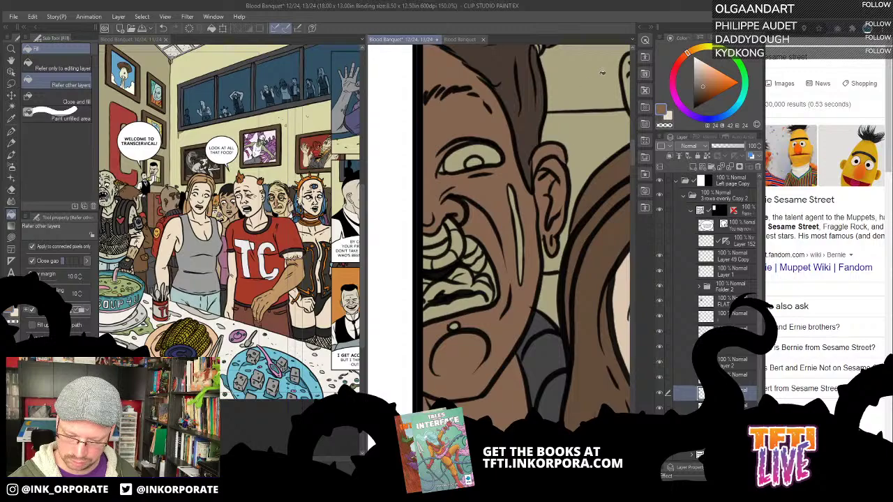
key(u)
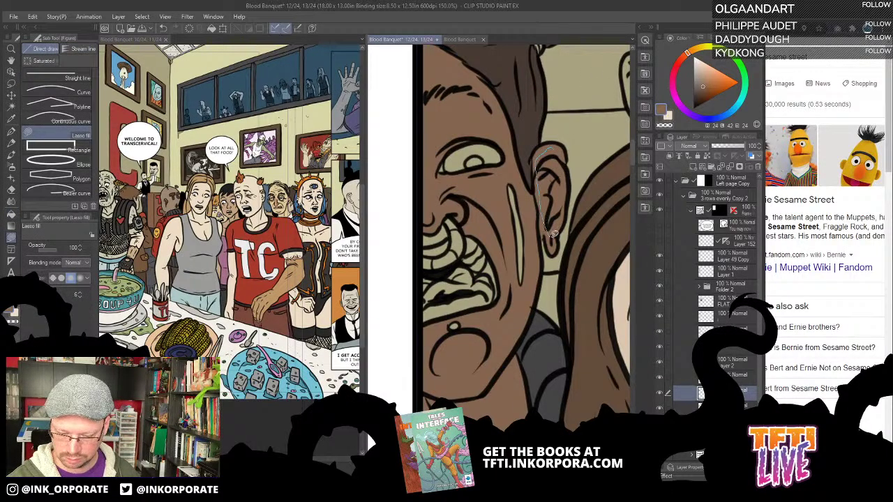
drag(552, 181, 588, 166)
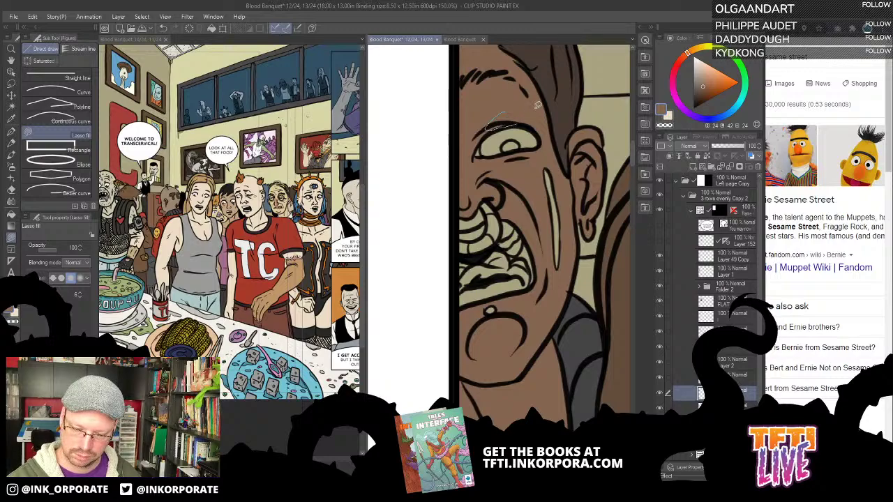
Mix a dark reddish brown and fill the gums and tongue inside the ponytailed man's open mouth
click(682, 60)
drag(707, 86, 705, 90)
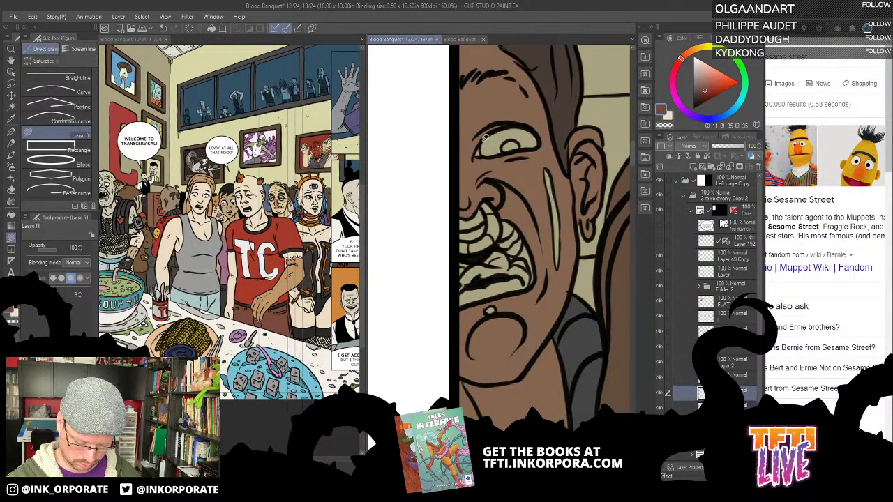
key(g)
drag(504, 245, 546, 231)
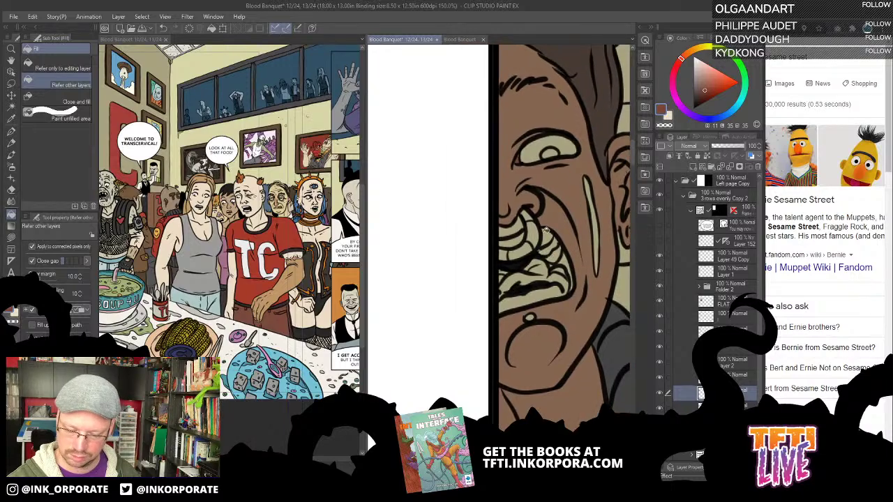
key(u)
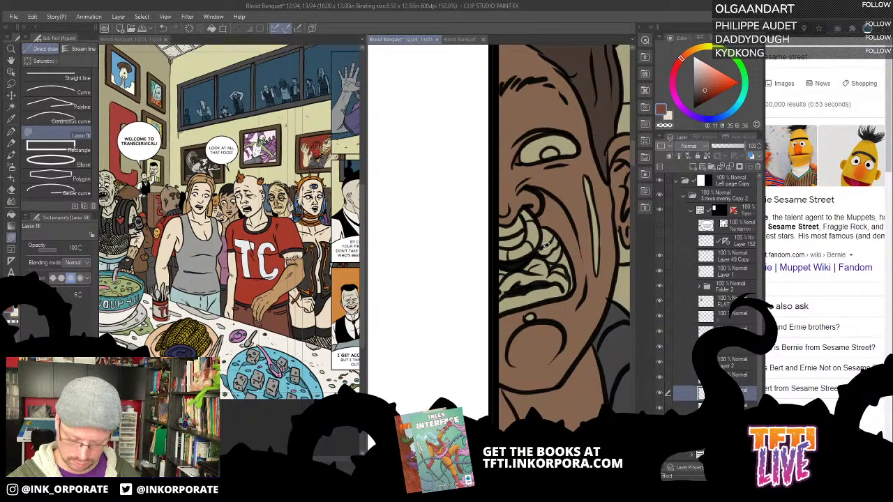
key(g)
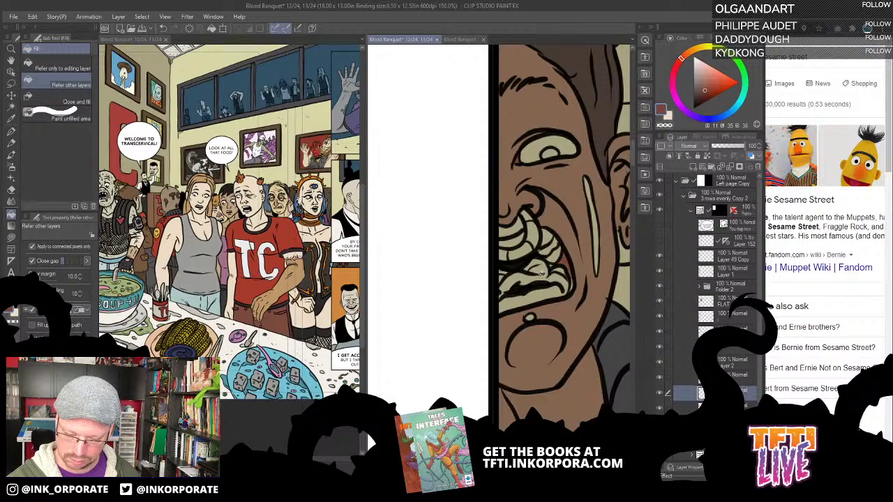
click(550, 279)
key(ctrl+z)
click(536, 280)
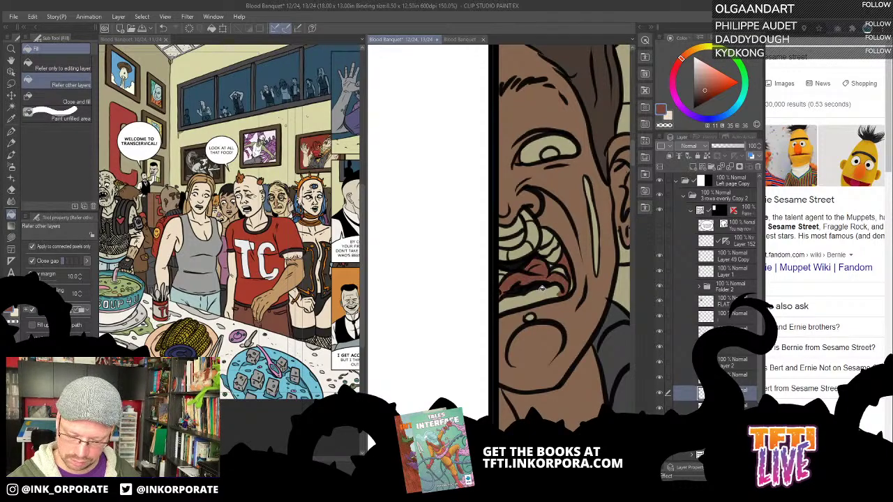
Fill the patch above the ponytailed man's teeth in his skin colour, and his teeth in off-white sampled from the long-haired woman's eye
alt+click(557, 220)
click(520, 226)
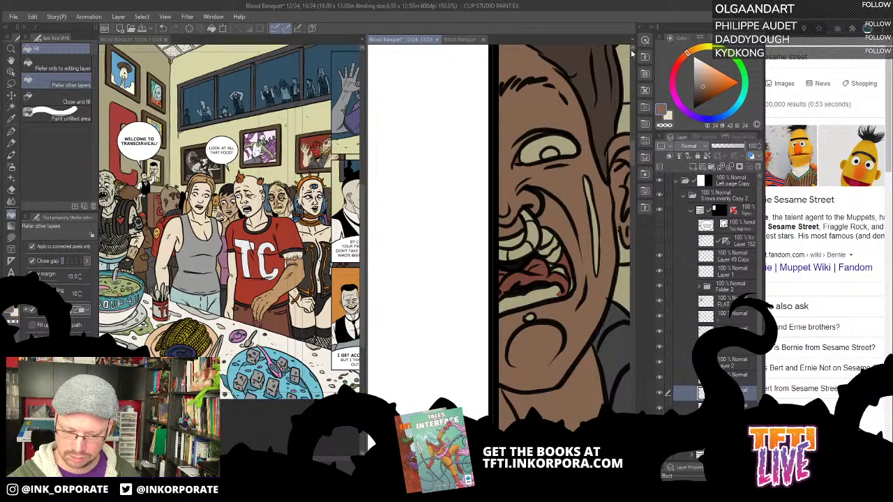
drag(607, 180, 547, 162)
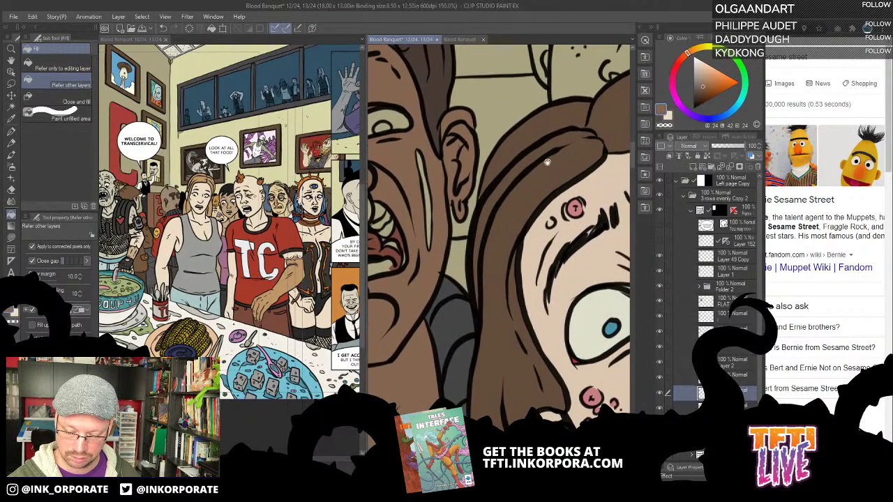
alt+click(589, 312)
drag(412, 235, 587, 235)
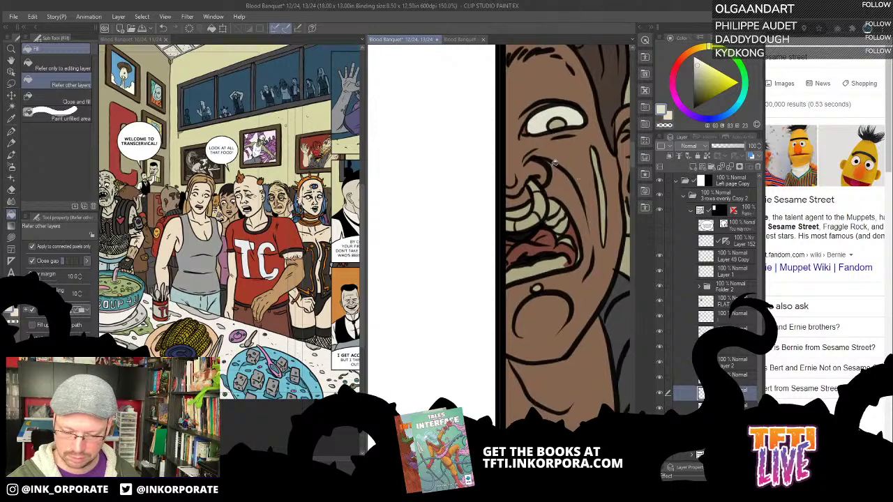
click(559, 220)
click(561, 227)
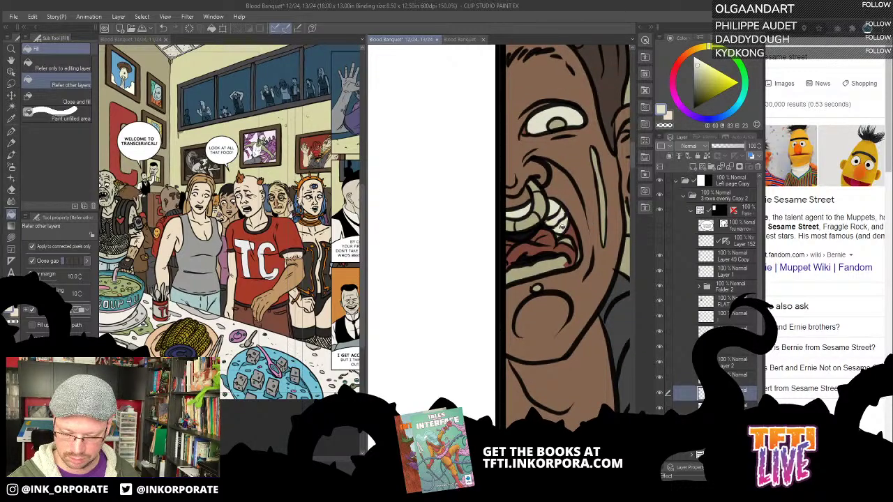
click(567, 240)
click(553, 267)
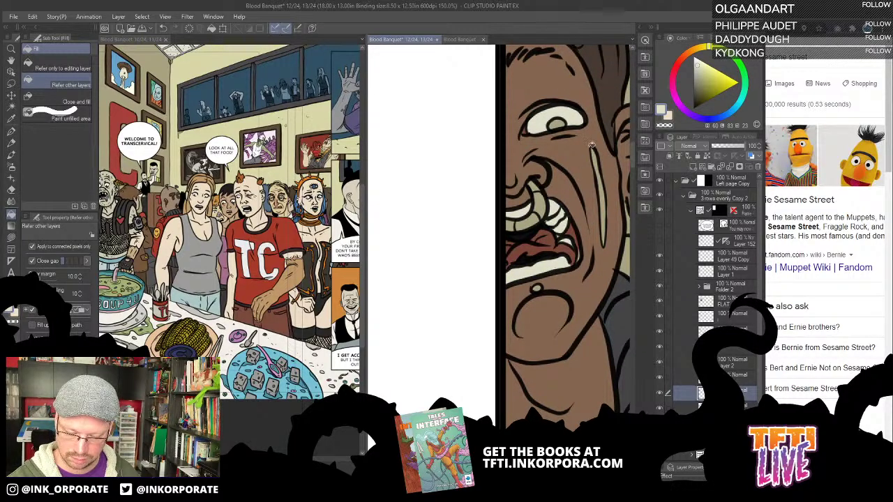
Lasso-fill the leftover gaps at the corner of the man's lower teeth and gums in off-white and dark reddish brown
key(u)
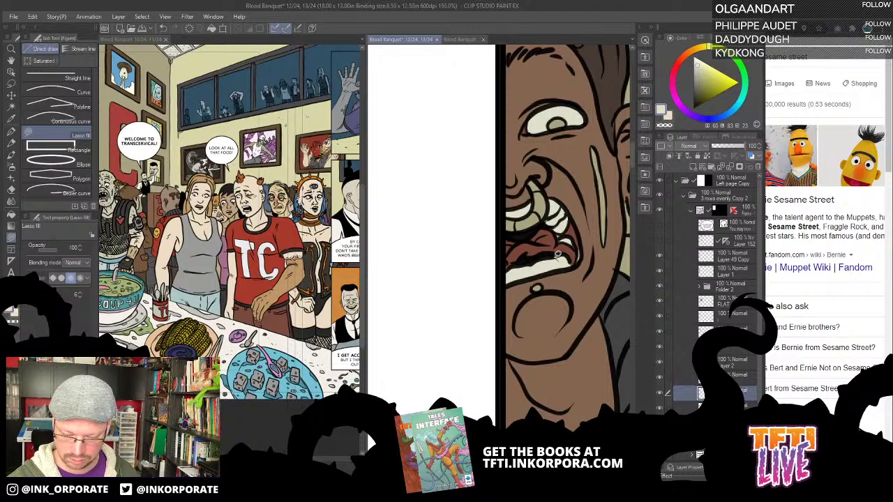
mouse_move(577, 250)
mouse_down()
mouse_move(565, 265)
mouse_move(573, 249)
mouse_move(574, 262)
mouse_up()
alt+click(579, 239)
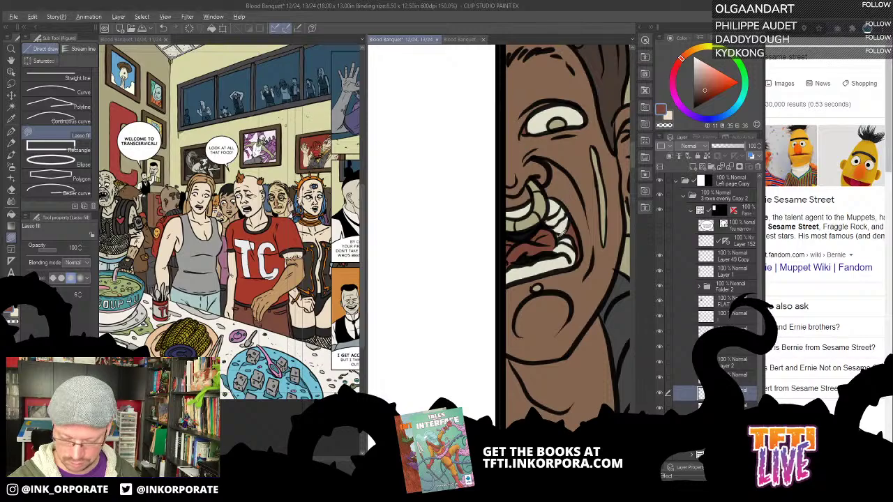
alt+click(564, 231)
alt+click(553, 237)
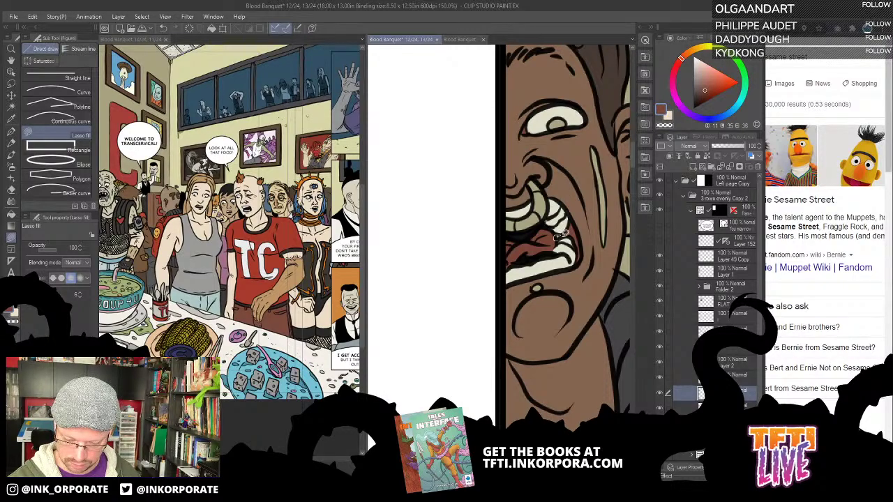
Mix a muted orange and fill both visible parts of the man's nose ring with it
mouse_move(707, 51)
mouse_down()
mouse_move(694, 51)
mouse_move(720, 79)
mouse_up()
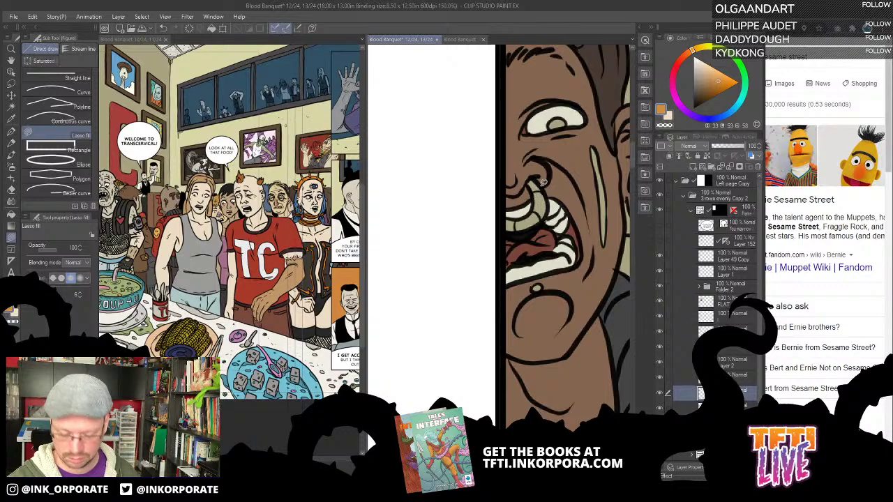
key(g)
click(541, 208)
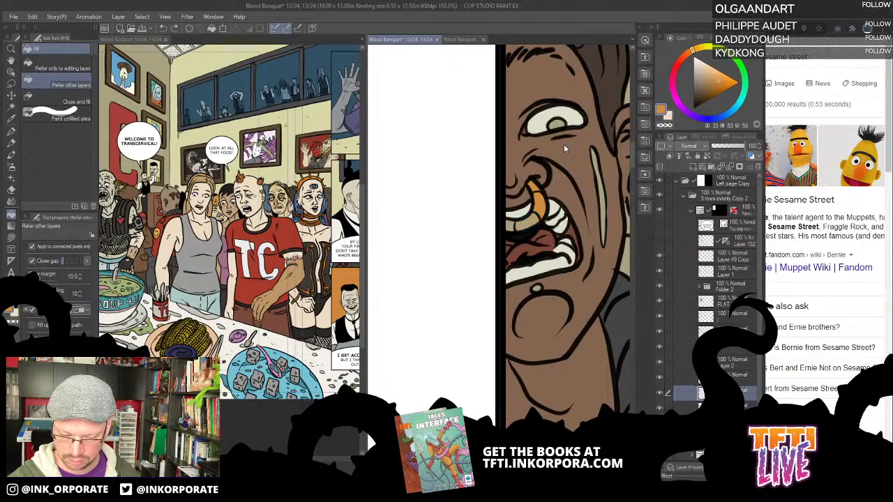
click(520, 224)
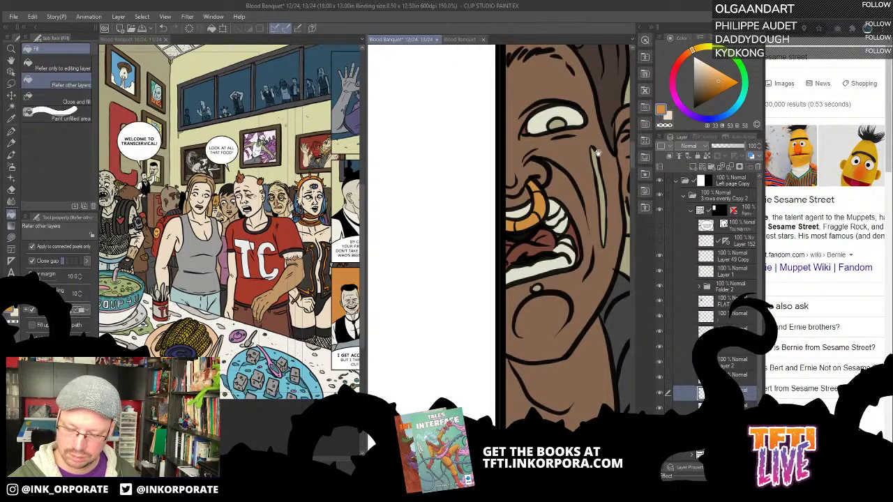
Sample the mouth's reddish brown, lighten and desaturate it, and fill the long scar on the man's cheek with it
drag(596, 152, 545, 173)
alt+click(536, 238)
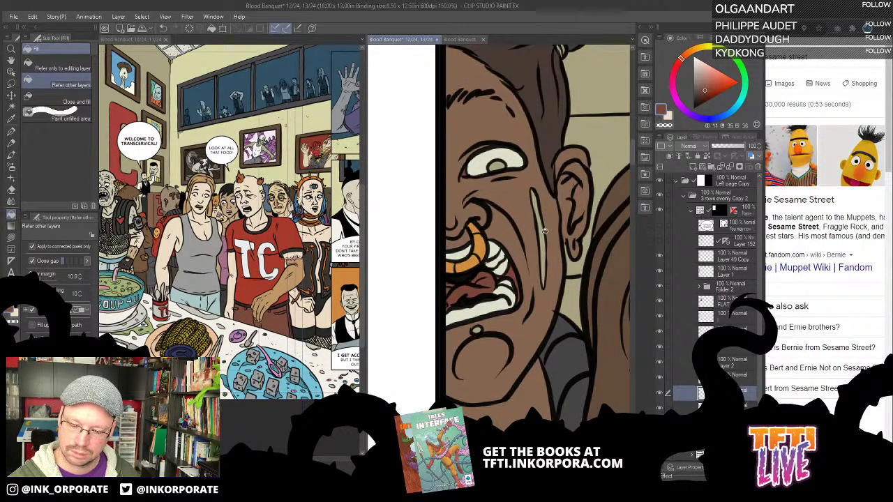
click(545, 241)
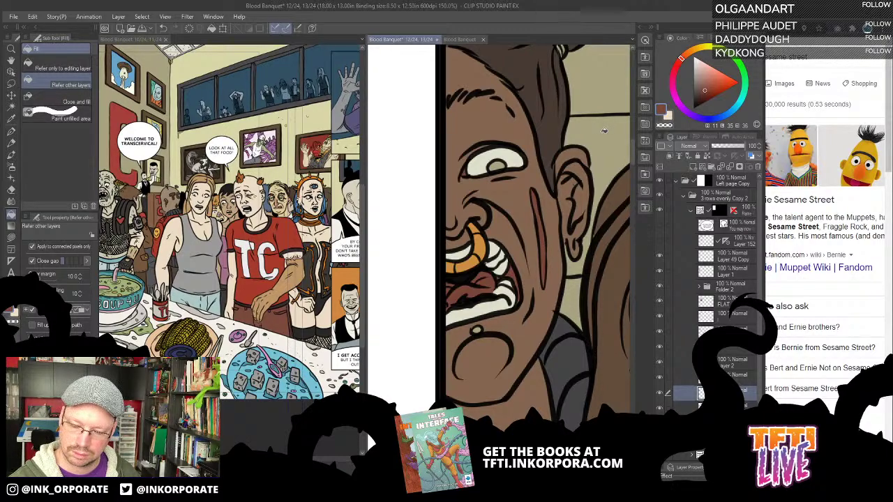
key(ctrl+z)
click(703, 82)
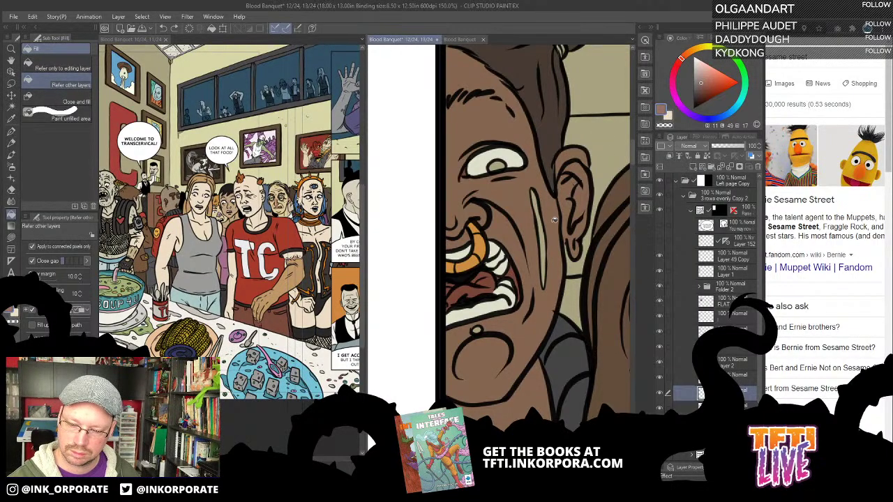
click(545, 232)
Sample the man's brown skin colour and lasso-fill the leftover gaps around his cheek lines with it
drag(556, 229, 521, 187)
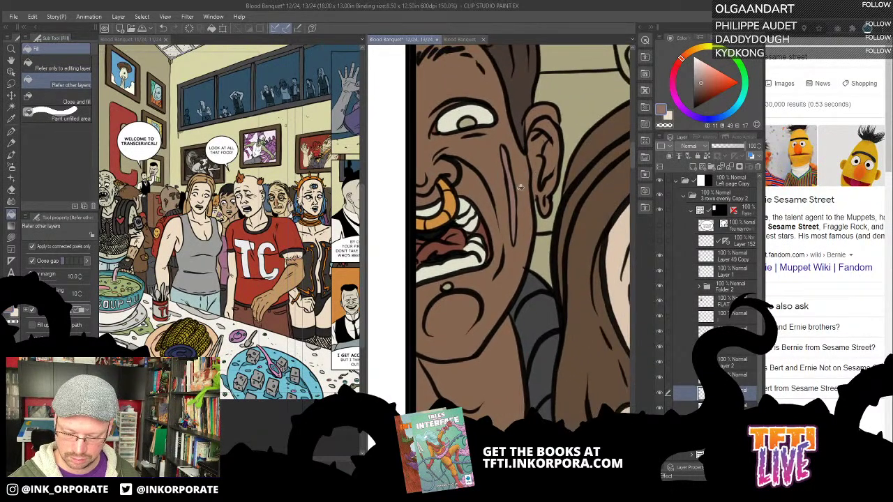
alt+click(472, 180)
key(u)
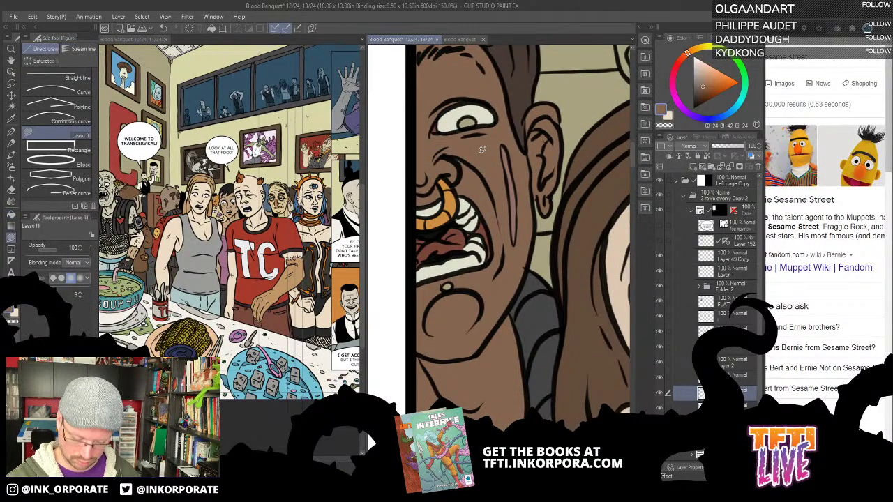
mouse_move(473, 160)
mouse_down()
mouse_move(518, 200)
mouse_move(524, 257)
mouse_up()
Fill the man's iris in dark brown and the small stud on his chin in light grey
drag(519, 184, 521, 219)
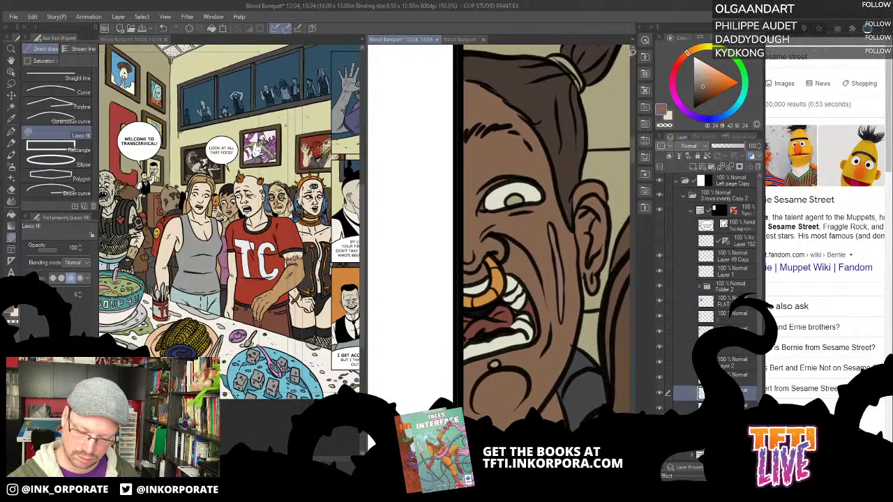
alt+click(521, 183)
key(g)
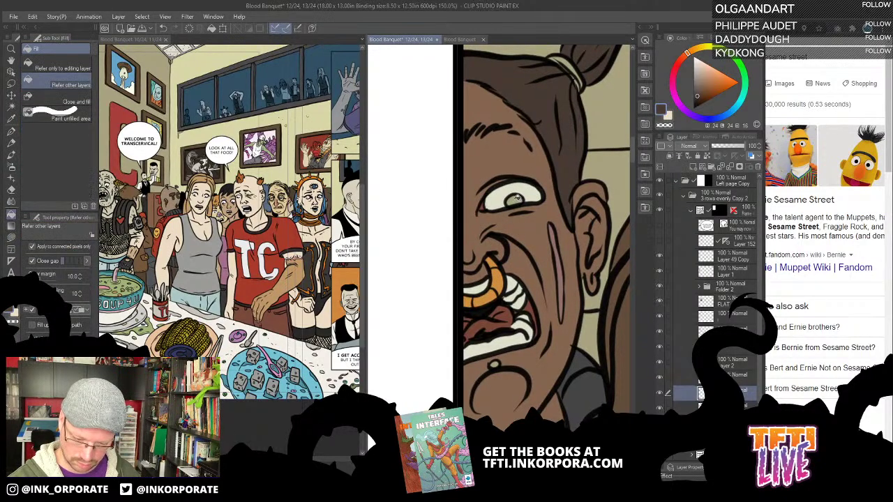
click(518, 199)
drag(551, 299, 509, 216)
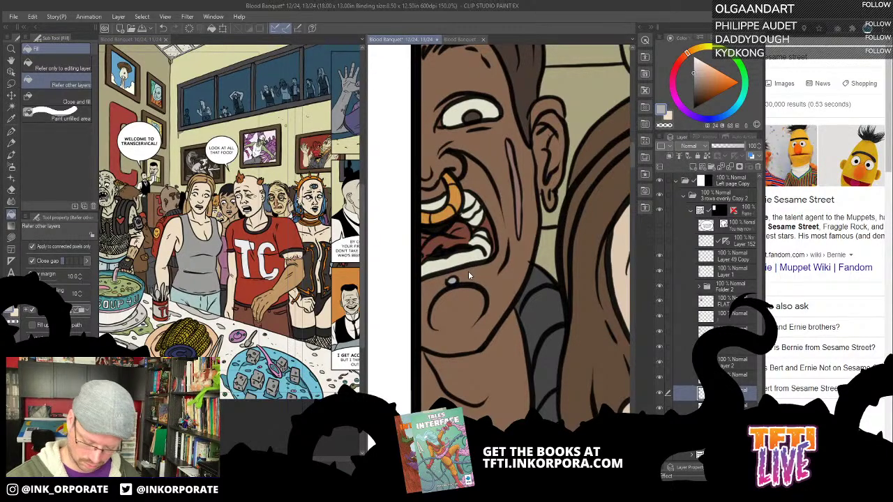
Mix a dusty pink and fill alternating stripes of the man's shirt with it
scroll(468, 270, down, 4)
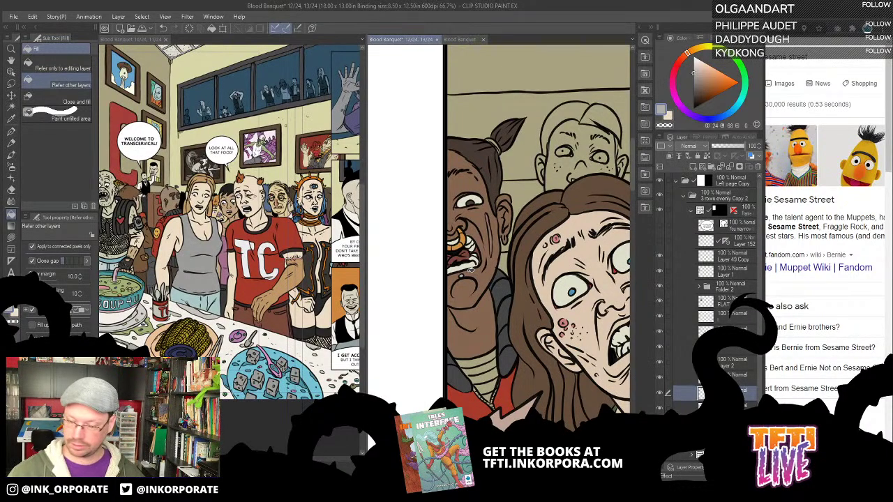
click(672, 85)
drag(697, 81, 702, 71)
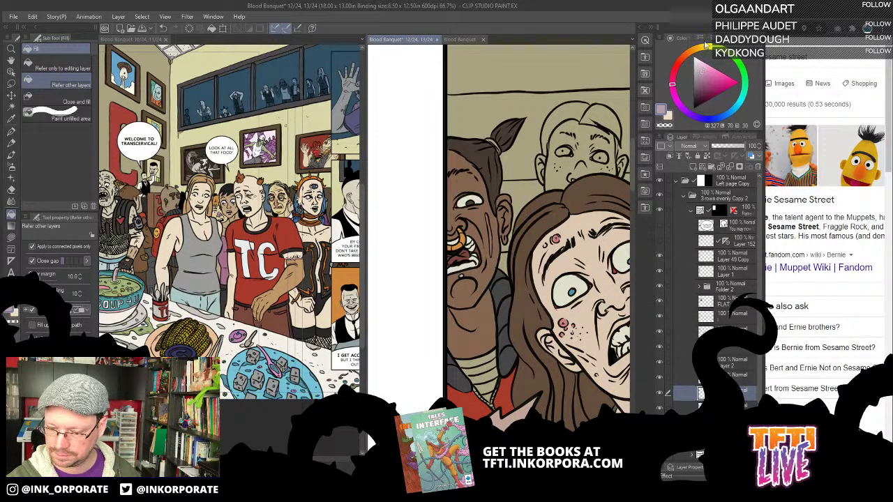
drag(489, 336, 557, 164)
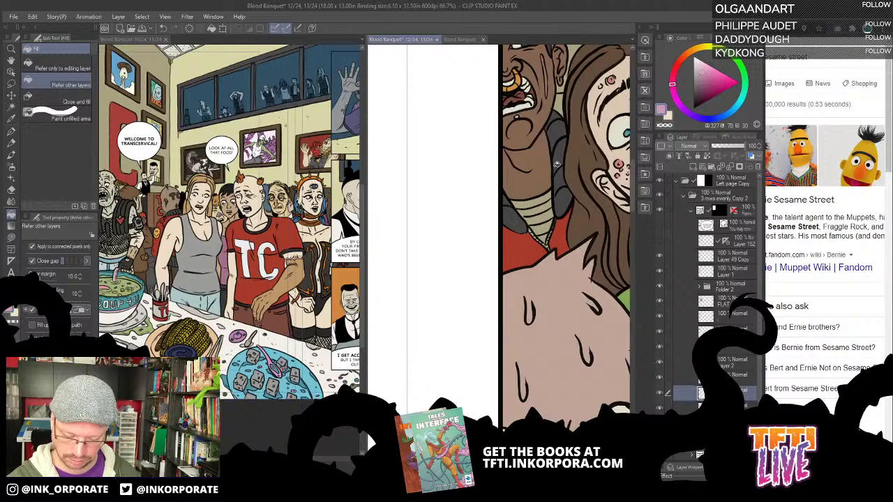
click(543, 199)
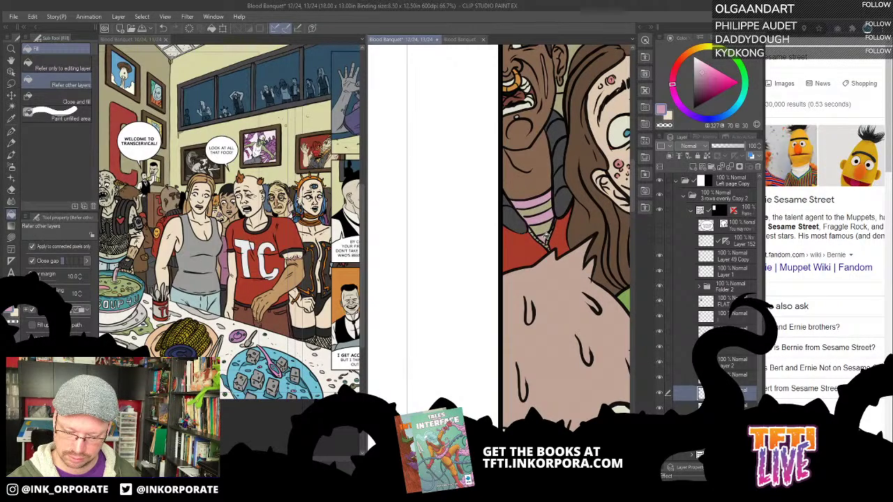
Sample the off-white of the man's teeth and fill the remaining shirt stripes with it
click(698, 63)
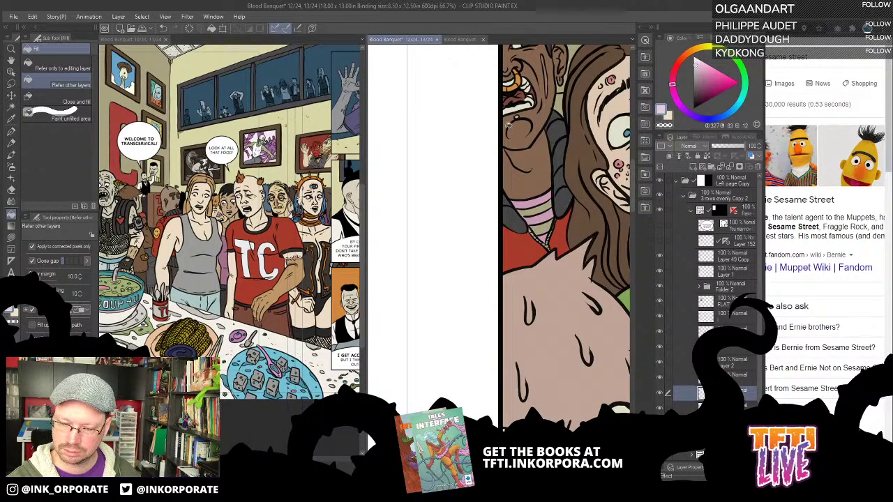
alt+click(524, 106)
click(537, 208)
click(548, 223)
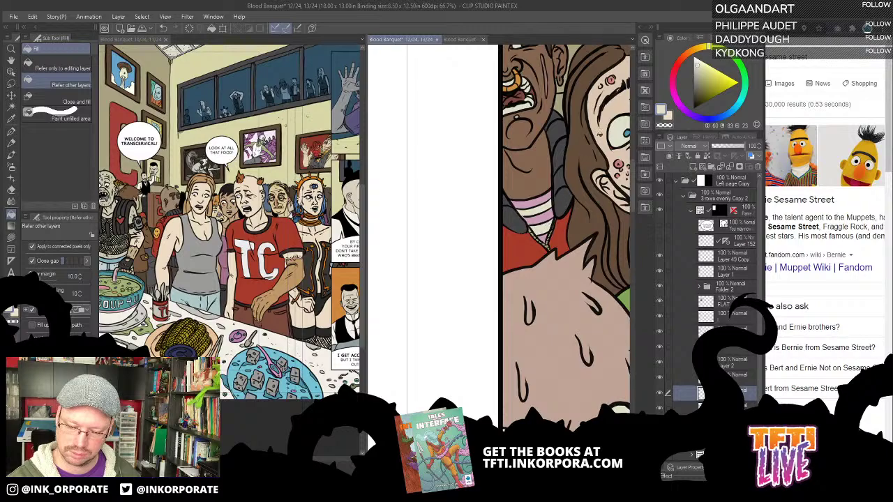
Sample the chin stud's light grey and lasso-fill the zipper along the red jacket's opening with it
alt+click(519, 113)
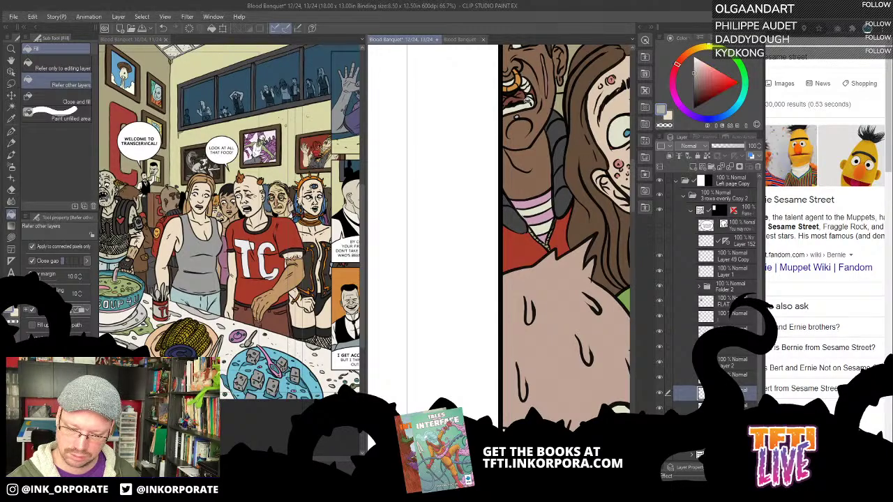
scroll(526, 106, up, 5)
drag(541, 389, 503, 146)
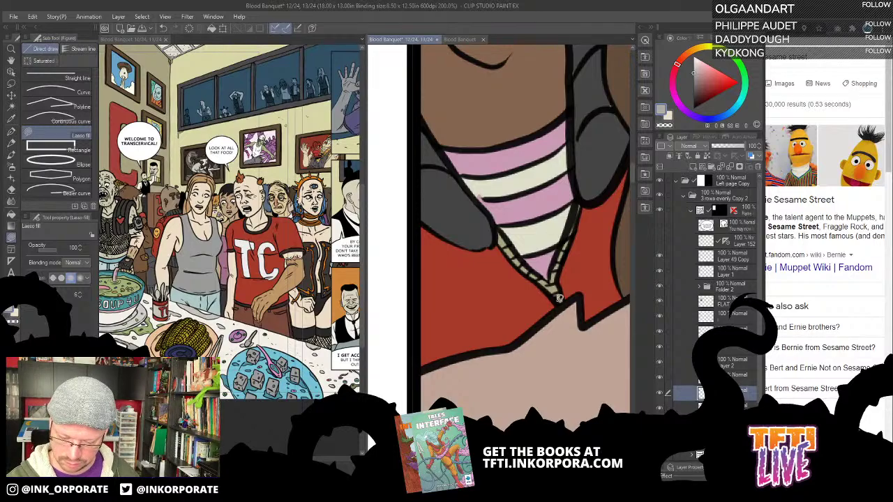
mouse_move(557, 288)
mouse_down()
mouse_move(554, 296)
mouse_move(556, 255)
mouse_move(580, 203)
mouse_move(558, 303)
mouse_up()
drag(519, 181, 563, 217)
mouse_move(508, 307)
mouse_down()
mouse_move(516, 227)
mouse_move(505, 242)
mouse_move(501, 319)
mouse_up()
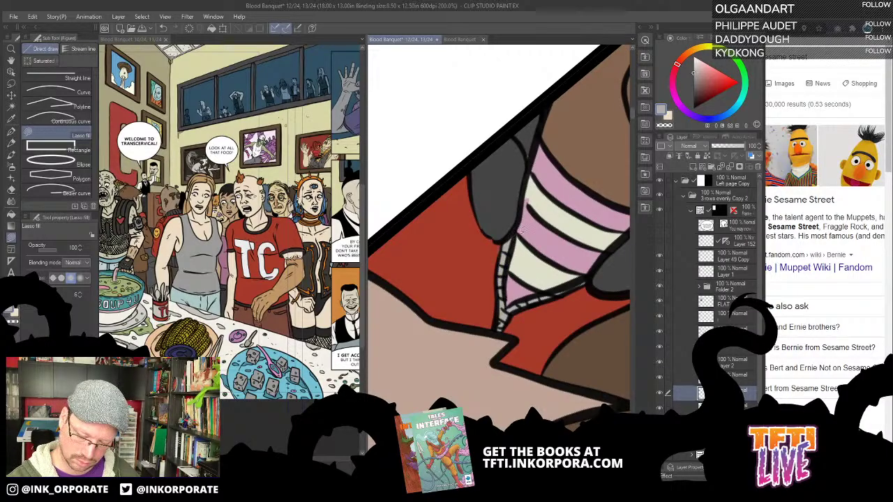
Touch up the ends of the shirt stripes with lasso fills in the sampled off-white and pink
alt+click(533, 184)
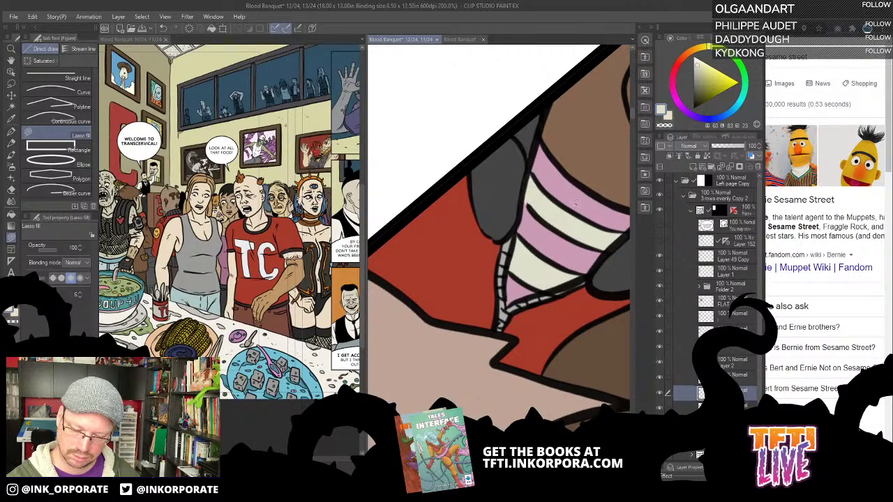
drag(563, 244, 482, 260)
alt+click(581, 230)
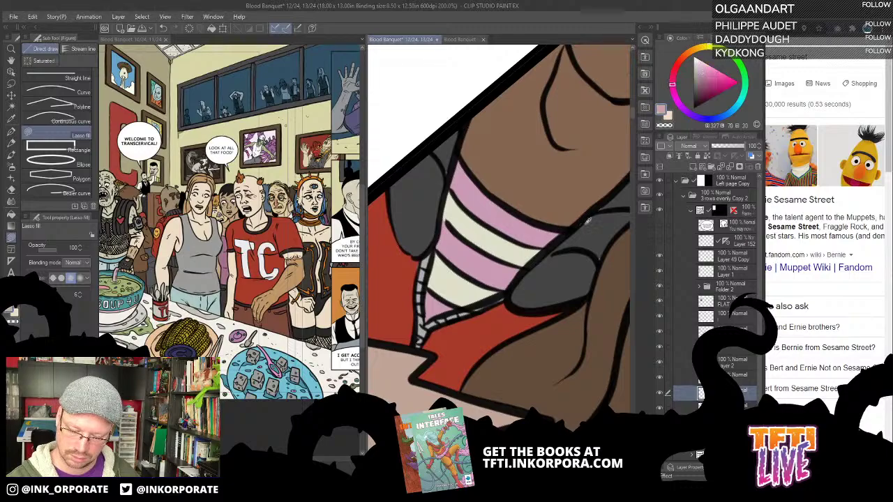
Sample the hood's dark grey and lasso-fill the leftover gaps along its edges beside the woman's hair and the man's neck
drag(592, 215, 543, 199)
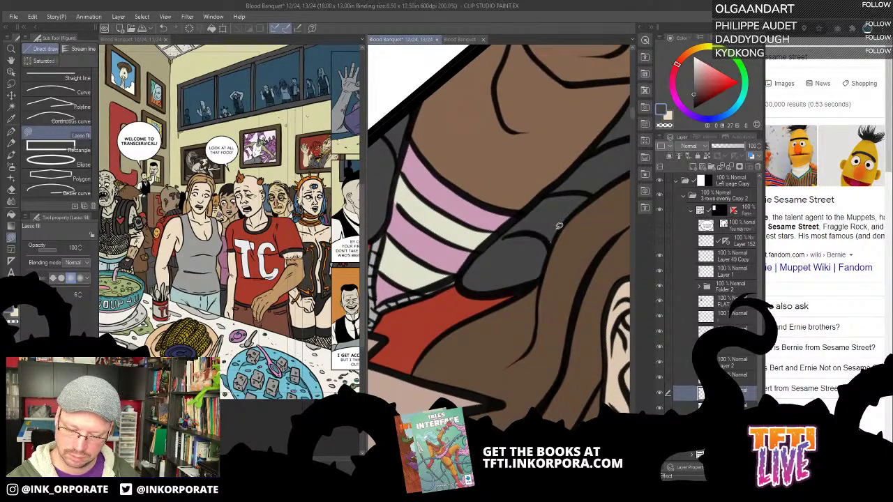
mouse_move(427, 318)
mouse_down()
mouse_move(472, 339)
mouse_move(518, 385)
mouse_up()
mouse_move(469, 233)
mouse_down()
mouse_move(487, 257)
mouse_move(491, 223)
mouse_up()
mouse_move(544, 231)
mouse_down()
mouse_move(522, 257)
mouse_move(586, 163)
mouse_up()
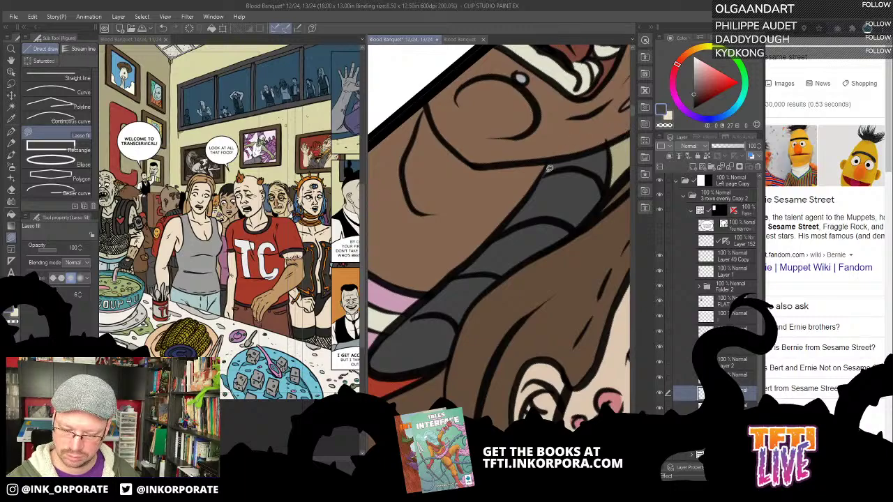
scroll(594, 145, down, 2)
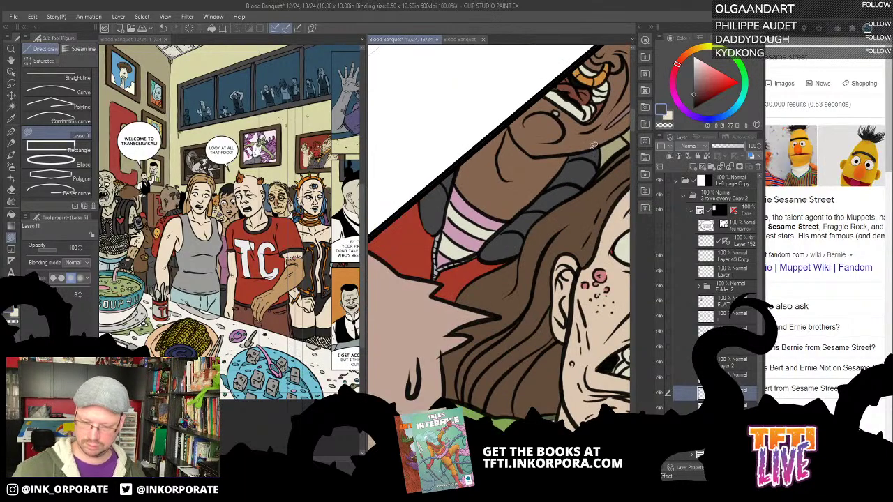
key(minus)
key(minus)
key(minus)
scroll(594, 145, down, 2)
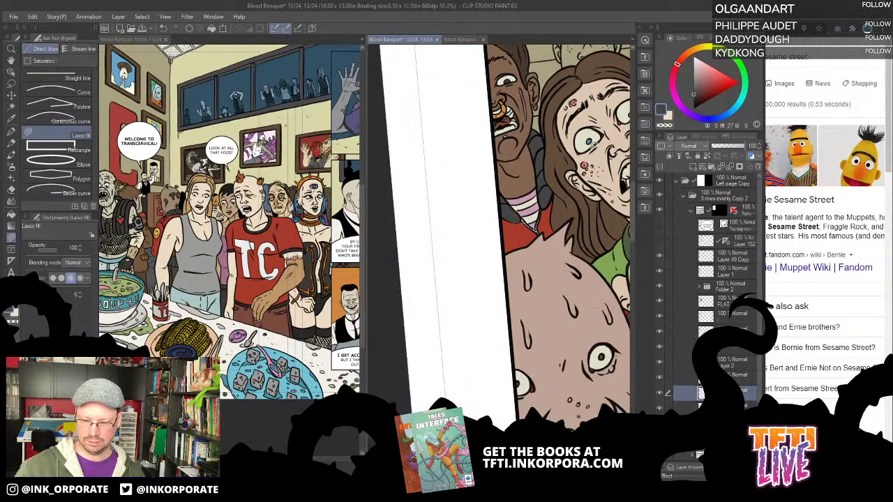
key(asciicircum)
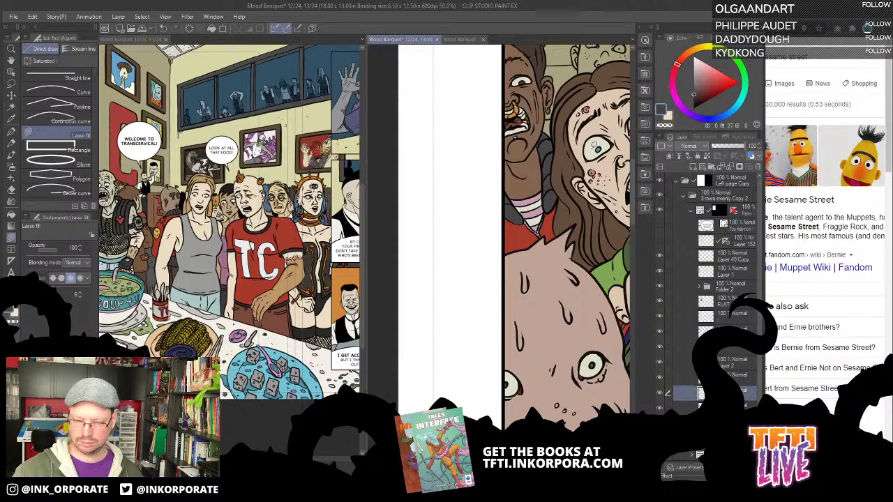
Maximize the painting window over the web browser and widen the canvas pane showing pages 12–13
click(842, 12)
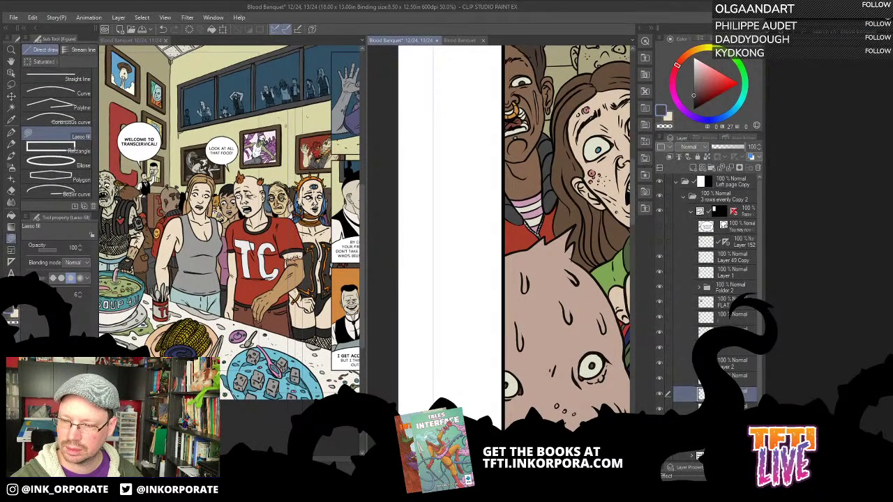
double_click(670, 13)
drag(612, 191, 556, 170)
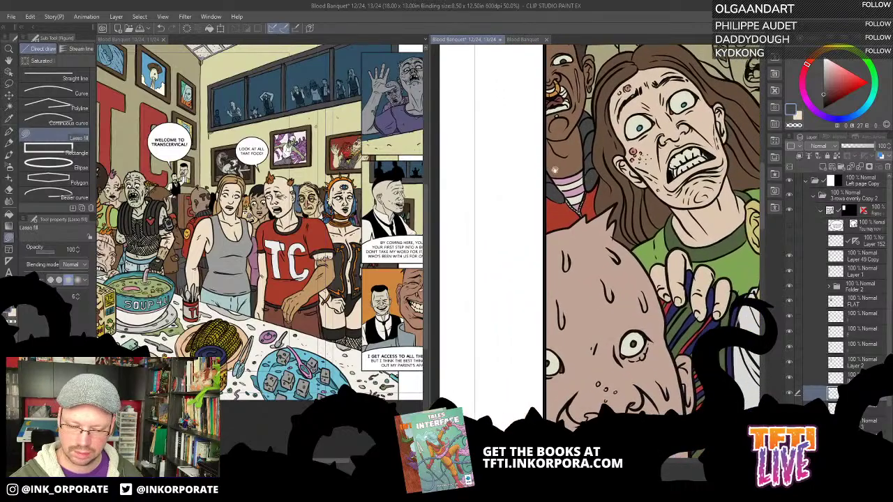
drag(430, 226, 172, 229)
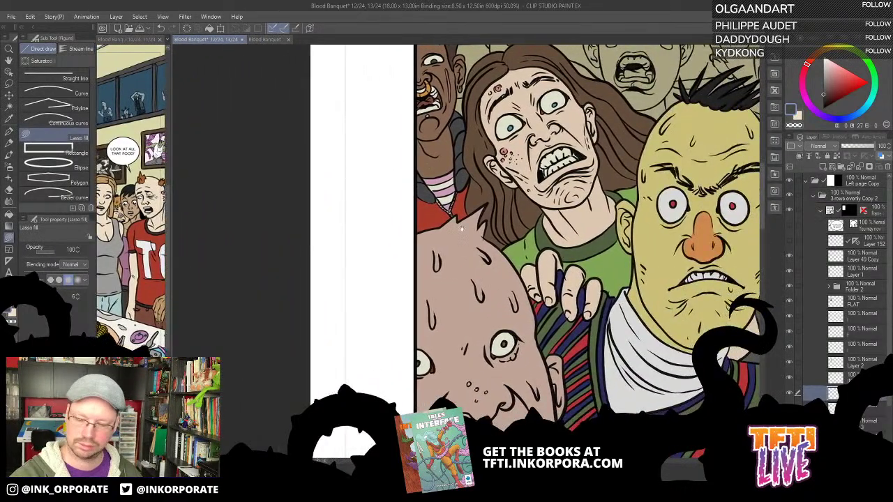
Sample the purple of the bald man's shirt, darken it and fill the tie at the base of his blue ponytail
drag(693, 232, 561, 171)
drag(627, 183, 595, 198)
drag(623, 125, 596, 179)
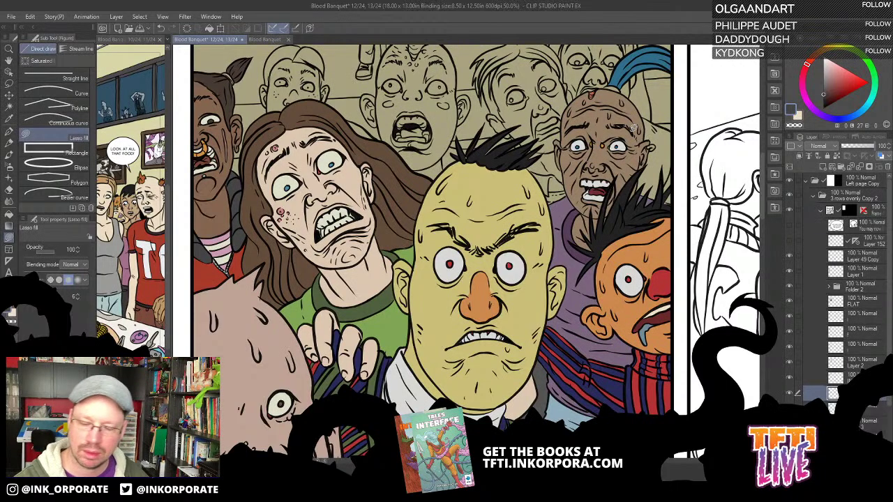
drag(633, 128, 625, 148)
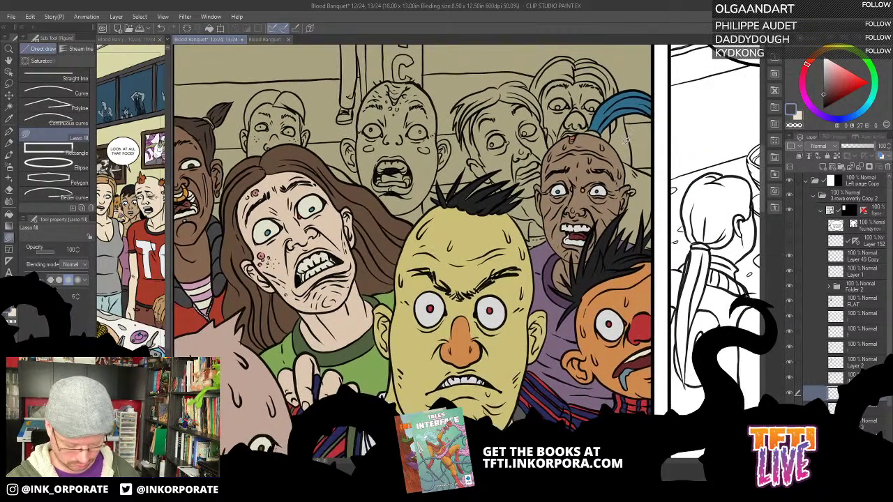
key(g)
alt+click(550, 249)
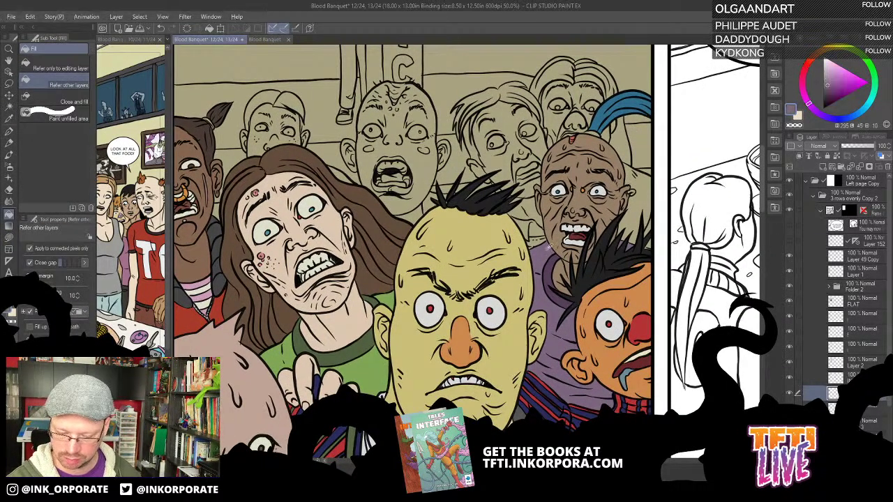
click(593, 134)
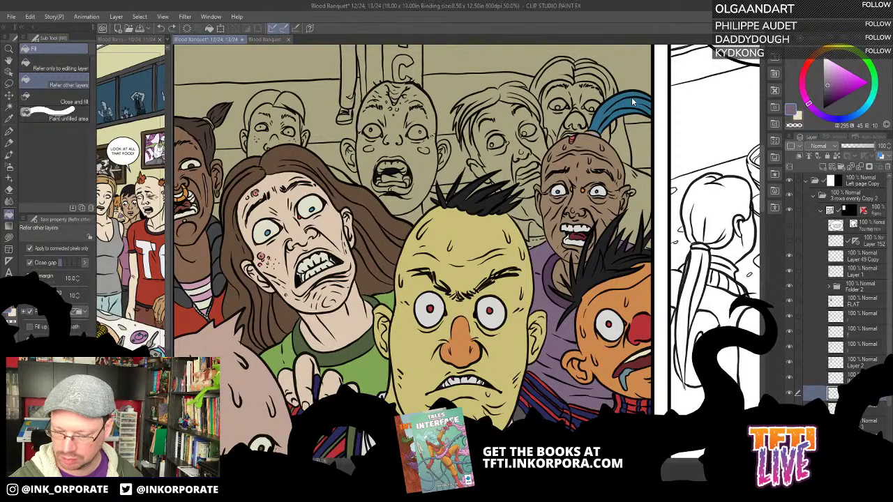
click(827, 99)
click(591, 132)
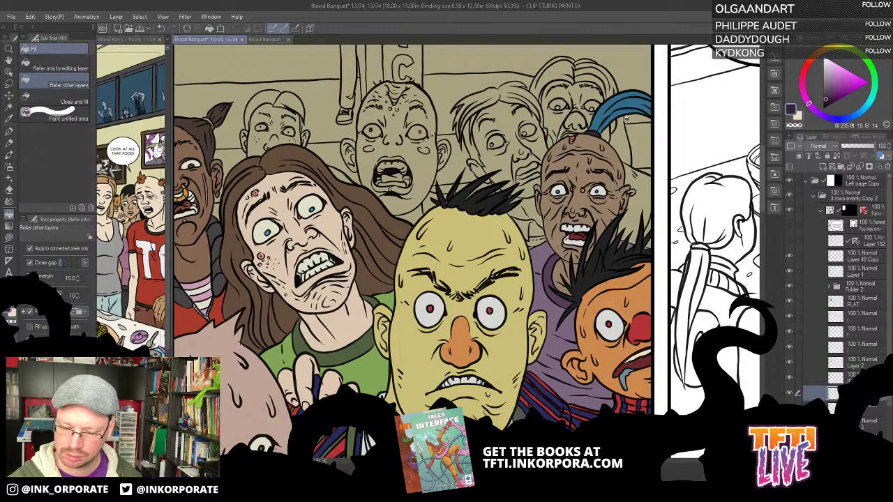
Sample the background beige, shift it to a light peachy tan and fill the skin of the screaming bald figure in the back row
drag(619, 180, 585, 200)
drag(538, 152, 601, 164)
drag(472, 227, 538, 208)
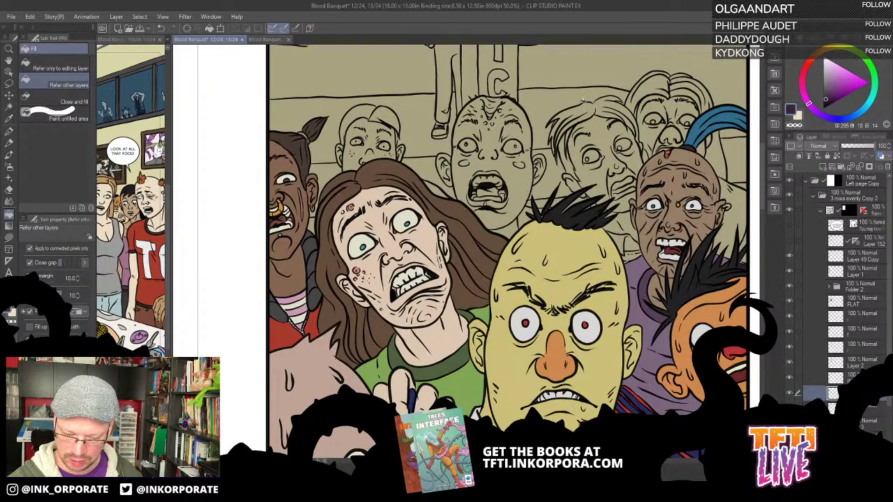
alt+click(568, 182)
click(830, 73)
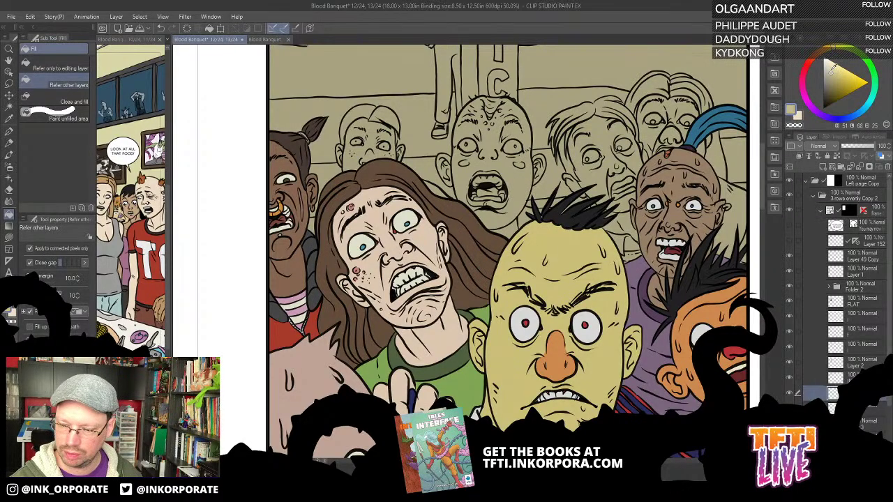
click(826, 50)
click(837, 70)
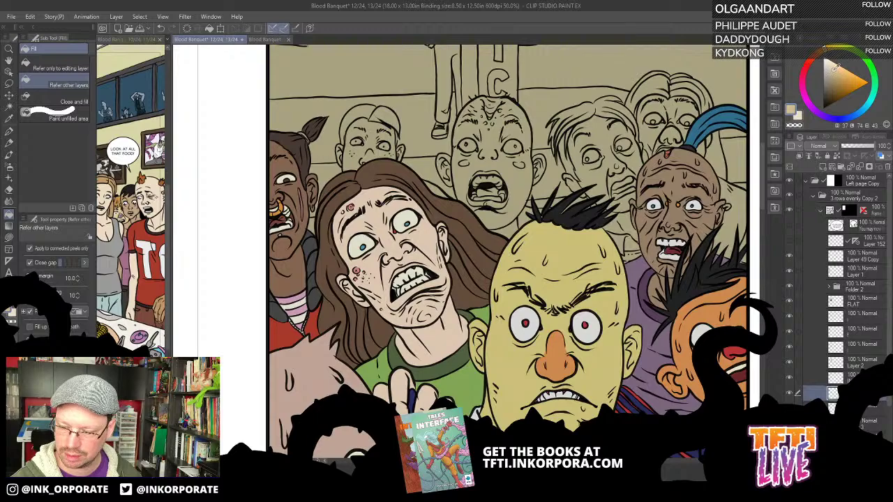
click(833, 48)
mouse_move(836, 76)
mouse_down()
mouse_move(840, 68)
mouse_move(829, 73)
mouse_up()
click(821, 52)
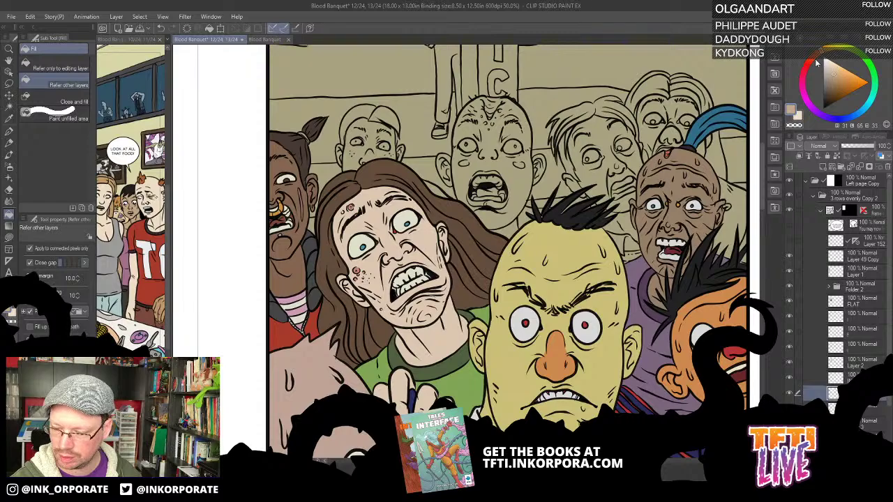
click(527, 192)
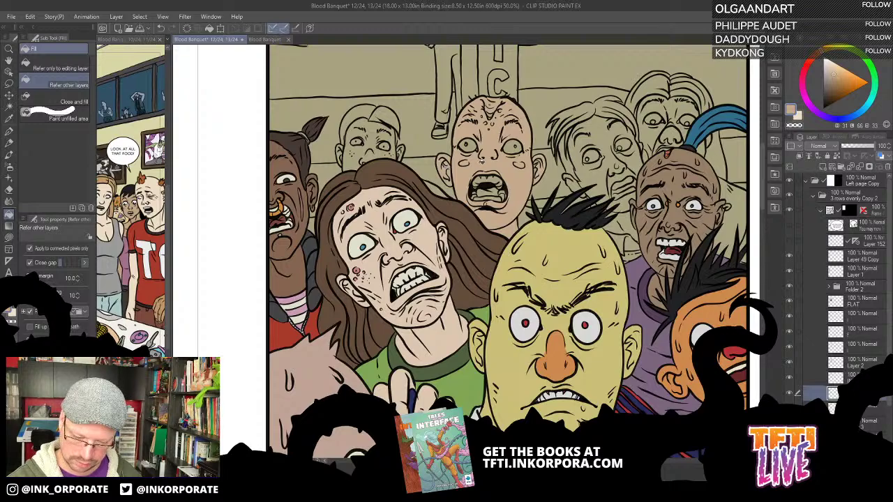
Lighten the skin colour to a pale off-white and fill both eyes of the screaming bald figure with it
drag(622, 163, 647, 183)
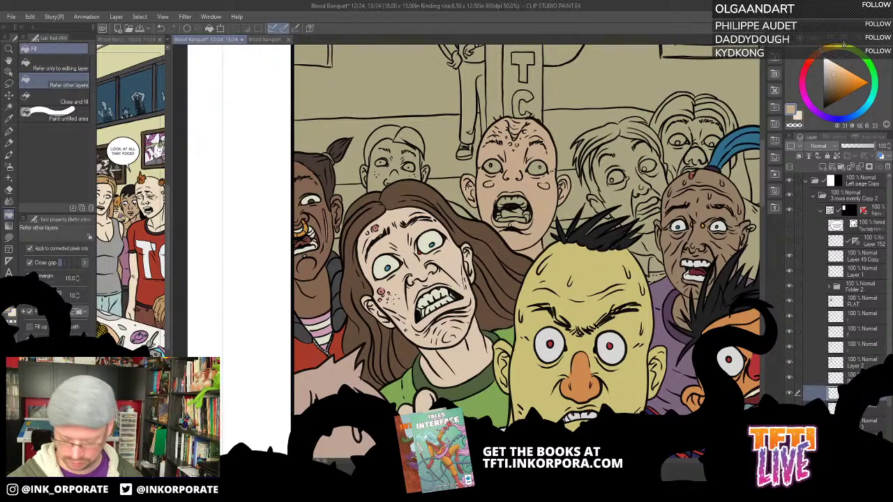
key(ctrl+plus)
key(ctrl+plus)
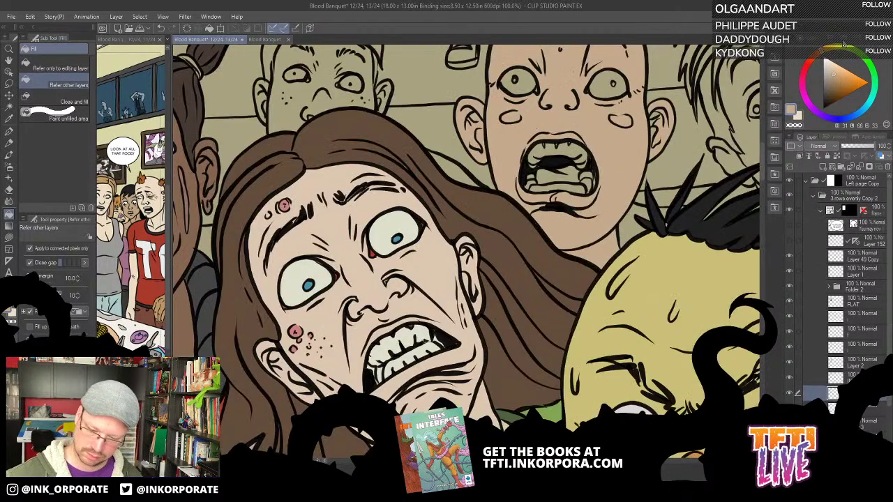
drag(618, 101, 578, 189)
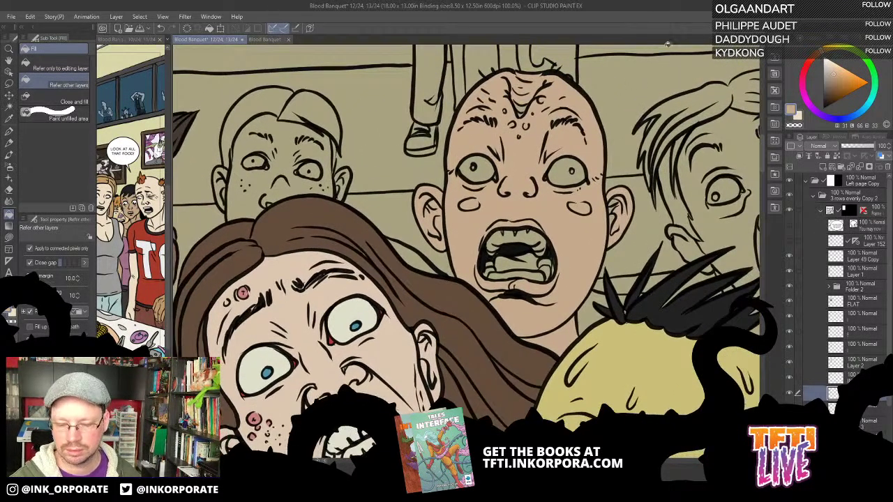
drag(850, 59, 829, 64)
click(571, 170)
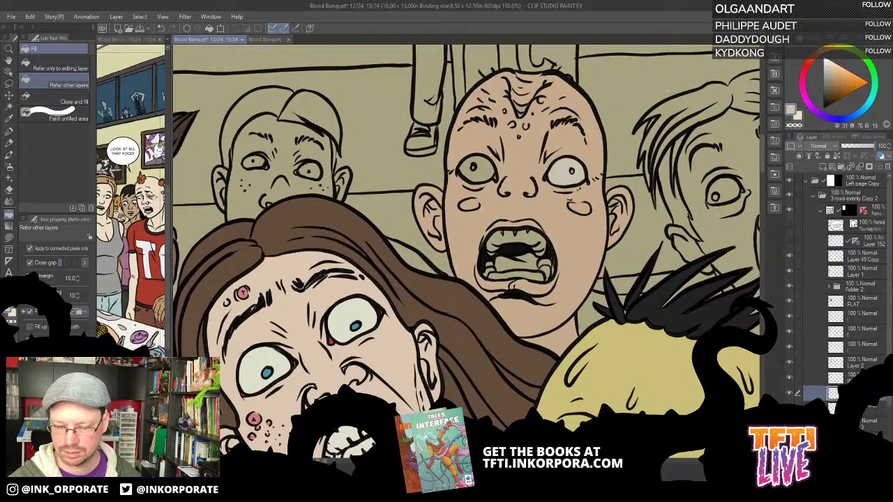
click(492, 174)
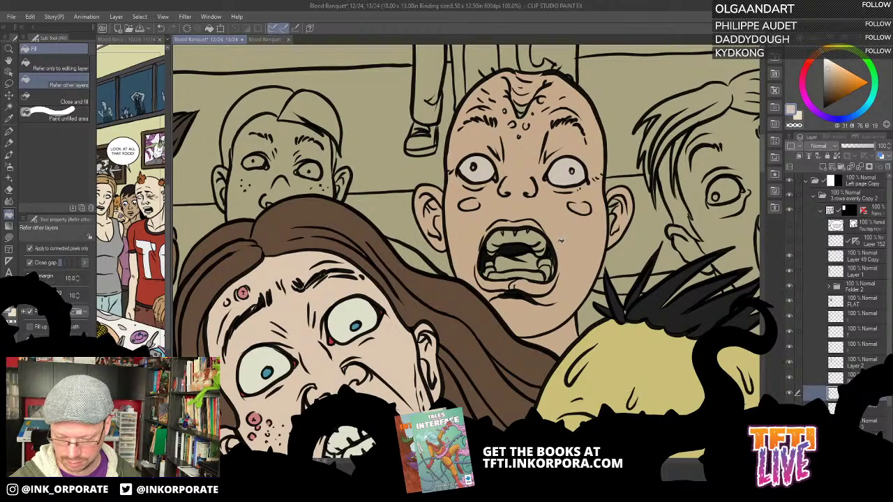
Sample the red in the long-haired woman's eye corner and lasso-fill the bald figure's inner eye corners with it
alt+click(331, 340)
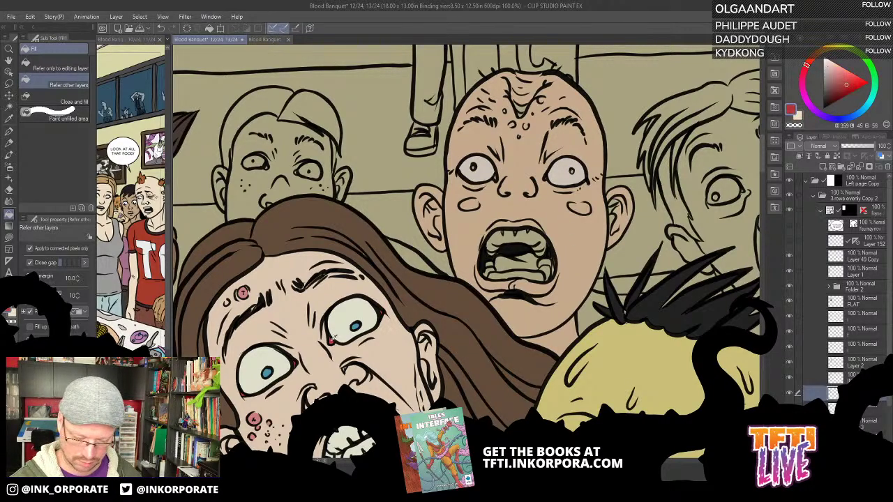
key(u)
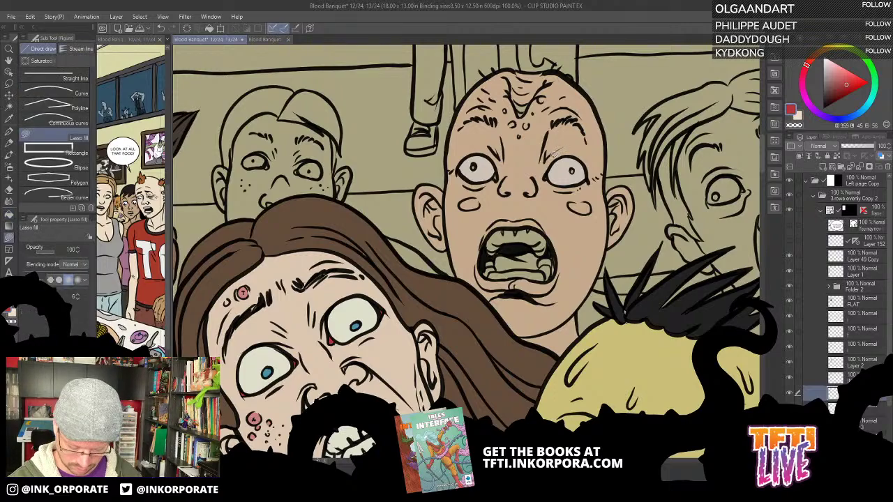
drag(494, 253, 544, 274)
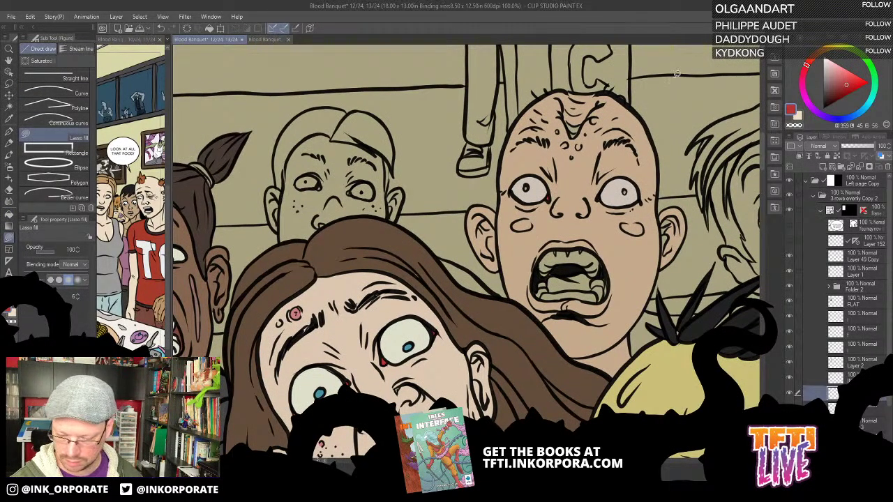
Sample the bald figure's skin, shift its hue to pink and lasso-fill the wrinkled ridge on top of the forehead
drag(661, 160, 632, 192)
alt+click(614, 150)
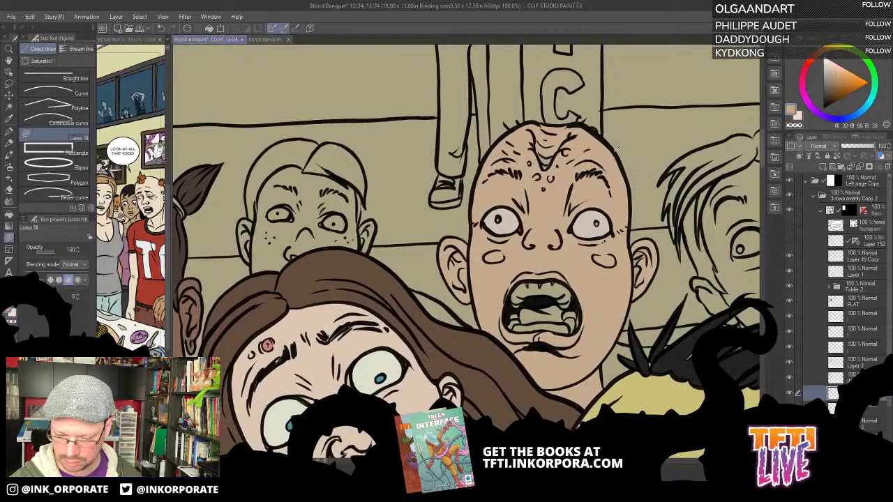
click(811, 62)
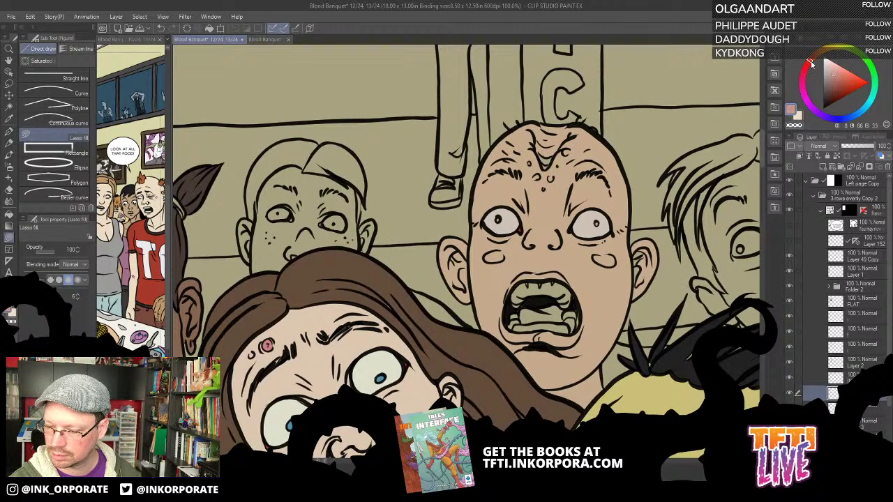
mouse_move(532, 137)
mouse_down()
mouse_move(545, 166)
mouse_move(573, 148)
mouse_move(566, 153)
mouse_move(576, 124)
mouse_move(536, 139)
mouse_up()
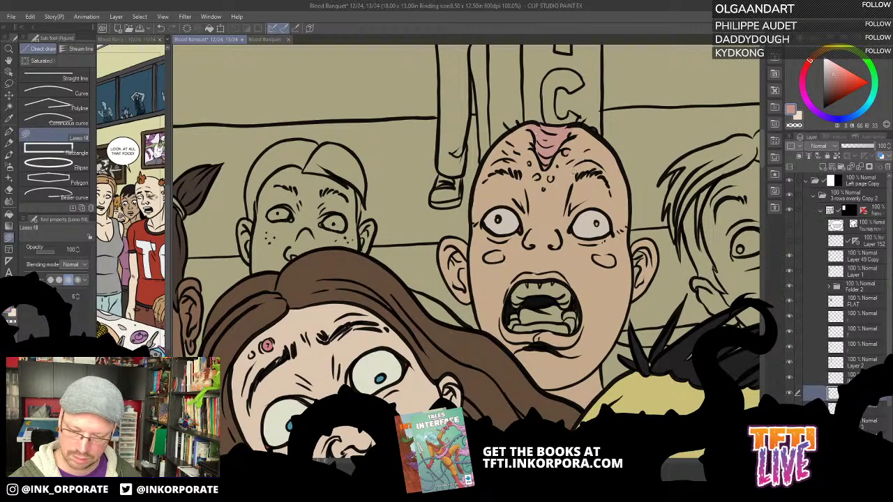
drag(561, 216, 583, 213)
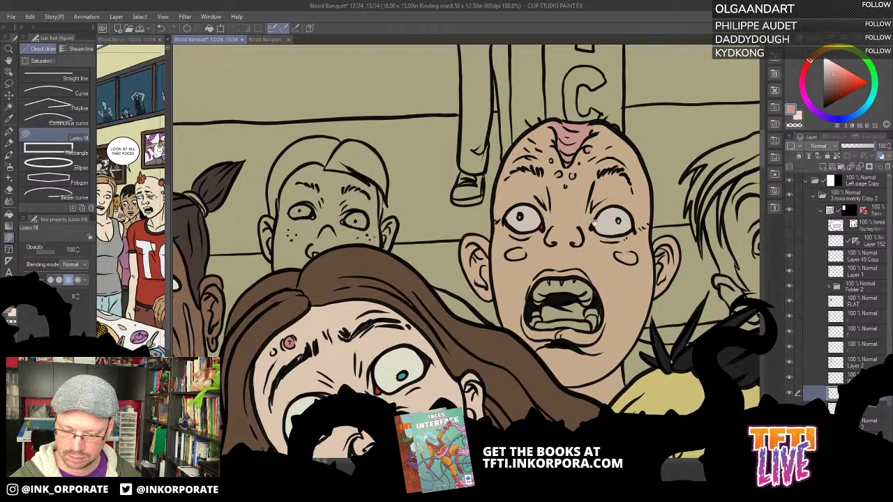
Lasso-fill the bald figure's lips in the same pink, trimming the edges with the sampled skin colour
drag(595, 222, 577, 141)
mouse_move(516, 237)
mouse_down()
mouse_move(522, 201)
mouse_move(537, 187)
mouse_move(569, 183)
mouse_move(584, 201)
mouse_move(548, 192)
mouse_move(522, 211)
mouse_move(517, 236)
mouse_up()
alt+click(555, 197)
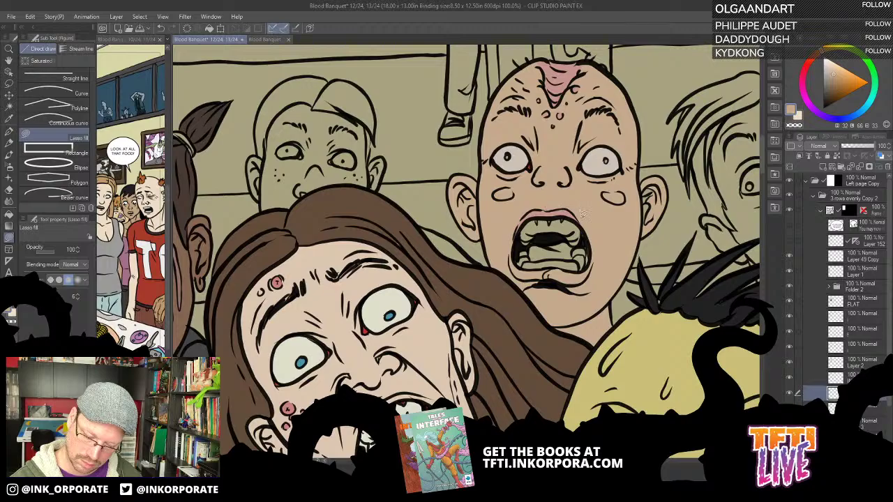
mouse_move(576, 243)
mouse_down()
mouse_move(565, 216)
mouse_move(595, 138)
mouse_move(584, 120)
mouse_move(597, 156)
mouse_move(534, 313)
mouse_up()
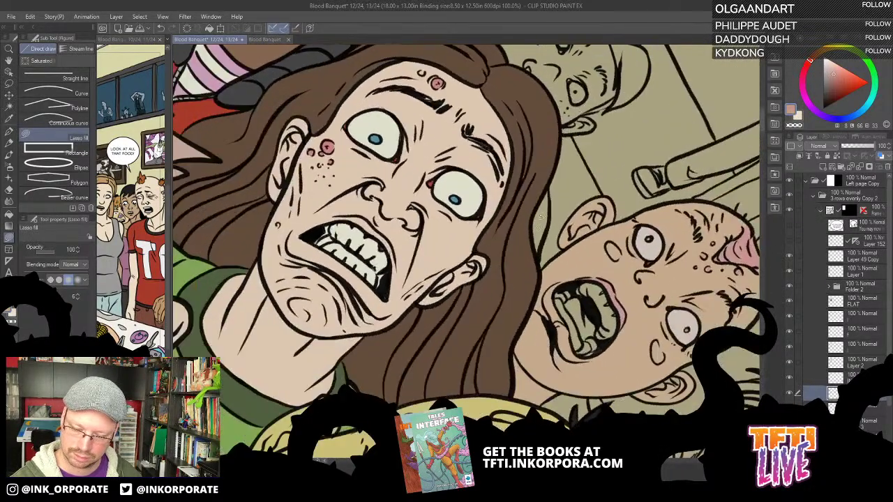
mouse_move(534, 274)
mouse_down()
mouse_move(533, 311)
mouse_move(574, 148)
mouse_move(518, 188)
mouse_move(527, 247)
mouse_move(513, 243)
mouse_move(505, 219)
mouse_move(532, 171)
mouse_move(557, 173)
mouse_move(535, 186)
mouse_move(518, 226)
mouse_move(519, 240)
mouse_move(547, 236)
mouse_up()
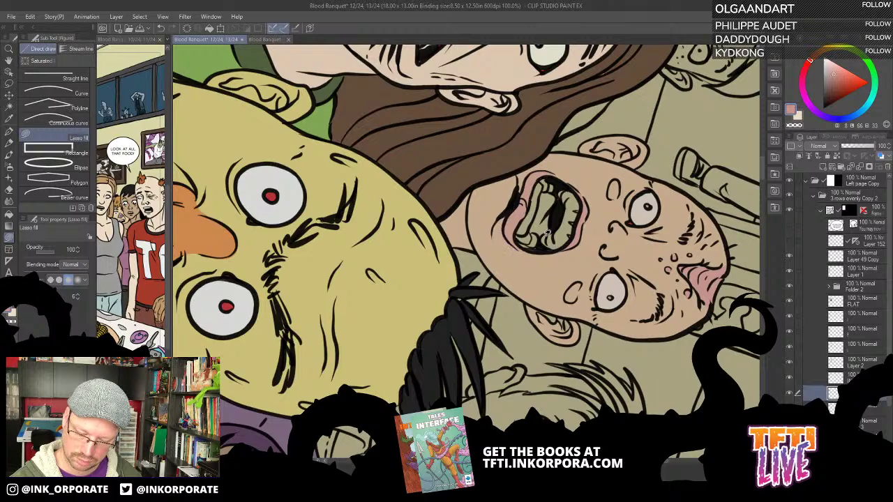
Sample the off-white of the long-haired woman's eye and fill the bald figure's teeth with it
scroll(543, 123, up, 2)
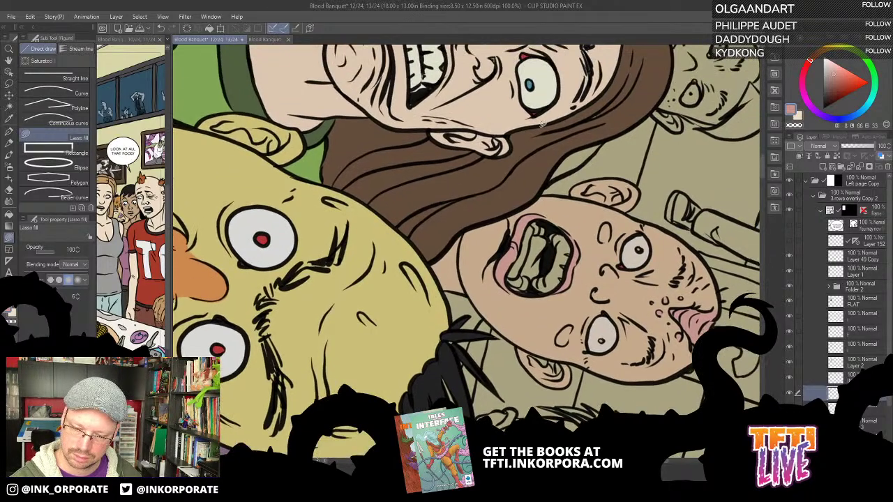
alt+click(549, 85)
key(g)
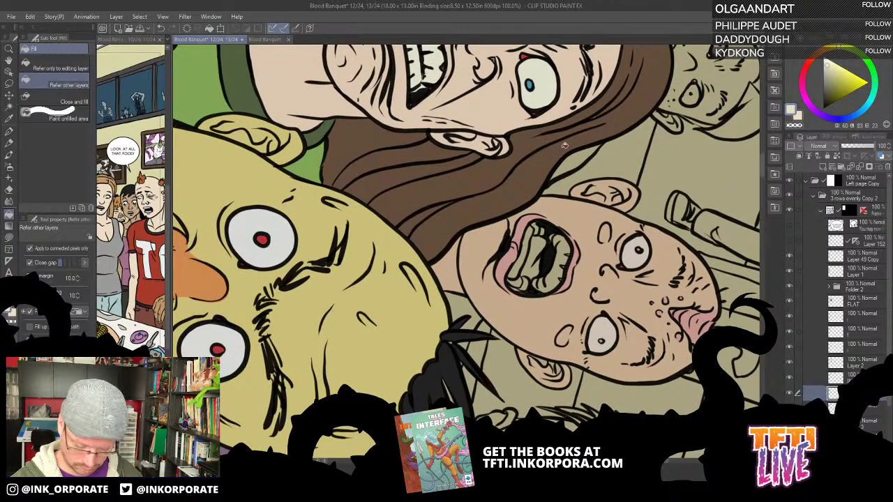
click(528, 242)
click(529, 286)
click(518, 282)
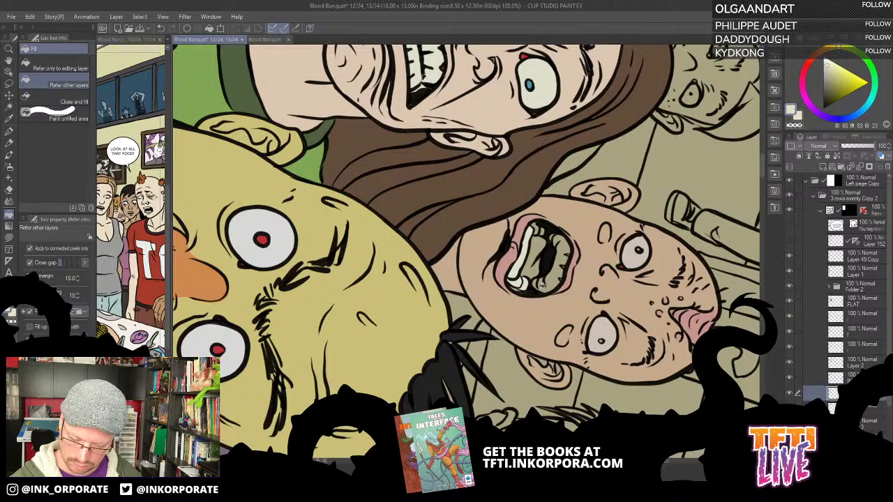
click(543, 286)
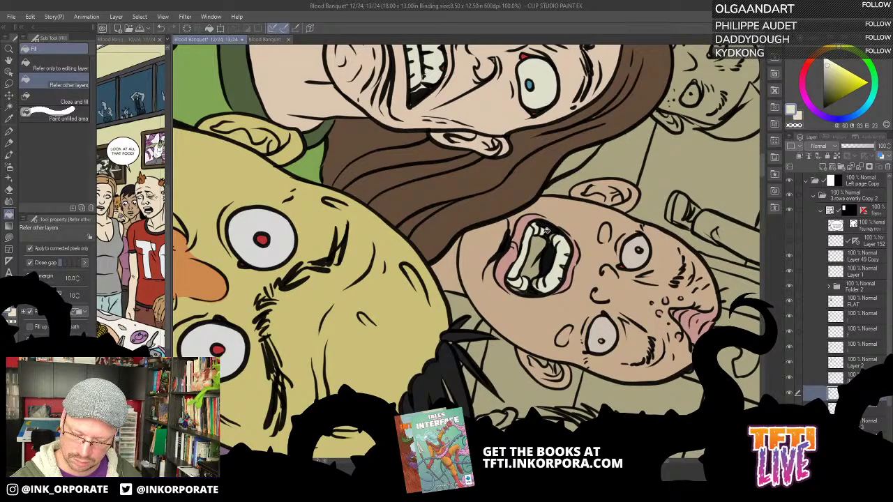
drag(551, 278, 556, 224)
Mix a muted dark red and fill the screaming bald figure's tongue with it
drag(408, 347, 439, 440)
drag(441, 239, 431, 250)
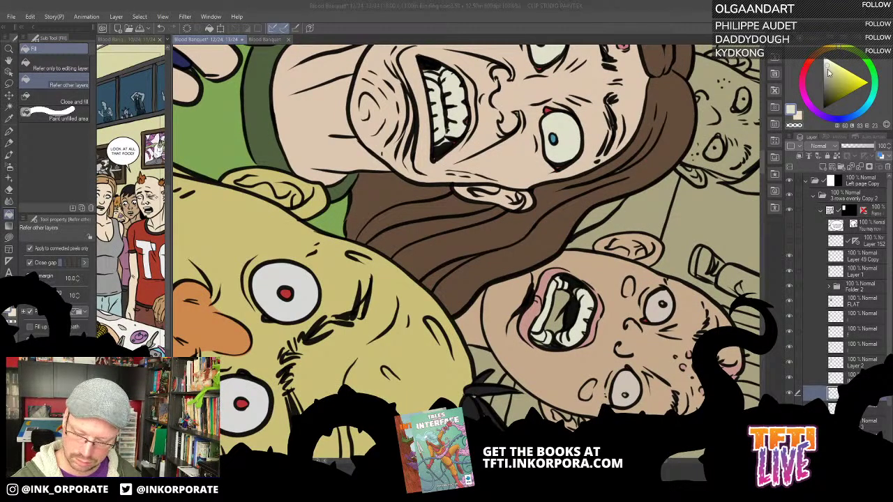
click(811, 61)
click(831, 84)
click(836, 89)
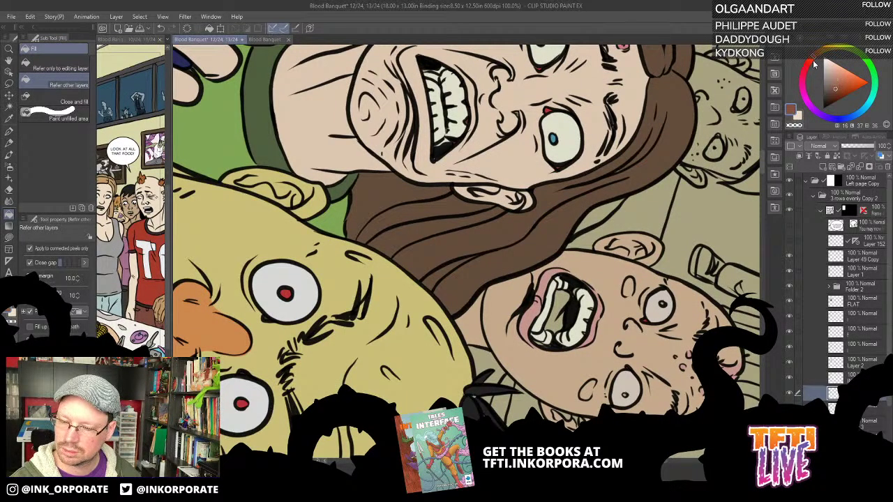
click(804, 84)
click(809, 63)
click(832, 88)
click(840, 86)
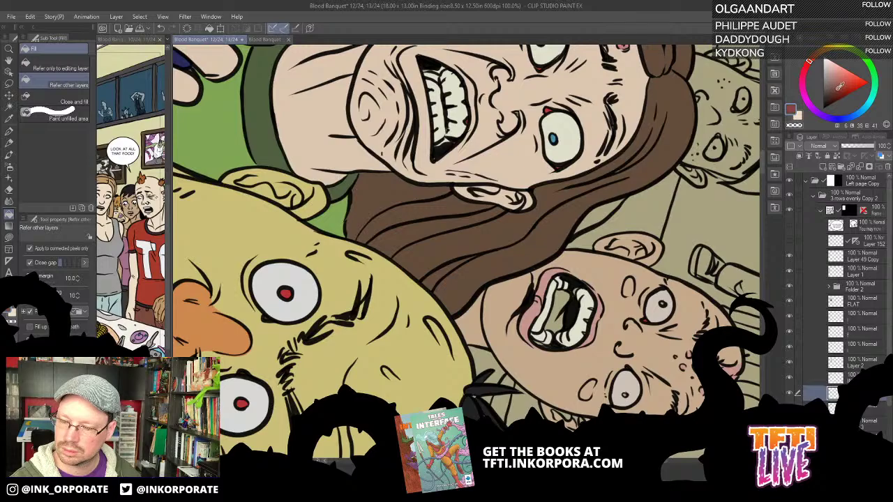
scroll(635, 226, down, 3)
click(574, 209)
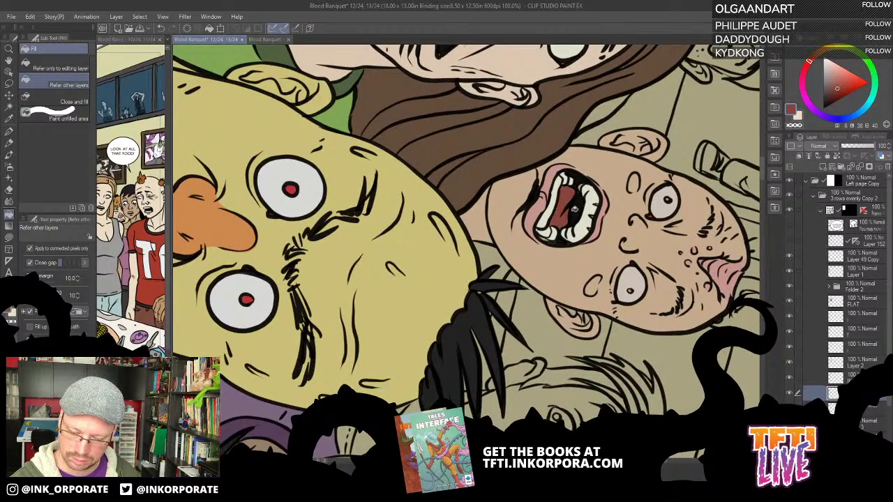
Sample the bald figure's skin, shift its hue to pink and lasso-fill the oval marks on both cheeks
key(^)
key(^)
key(^)
key(^)
key(^)
key(^)
key(^)
key(^)
key(^)
key(^)
key(^)
key(^)
key(^)
key(^)
key(^)
key(^)
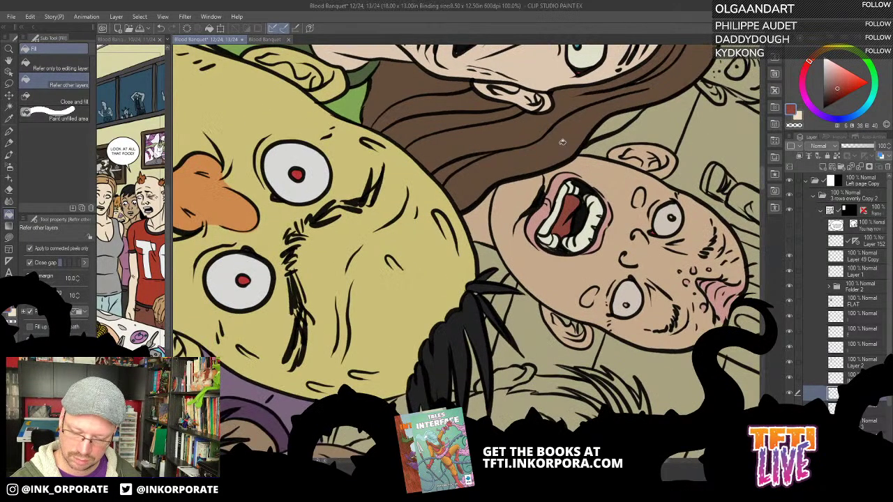
scroll(495, 325, down, 5)
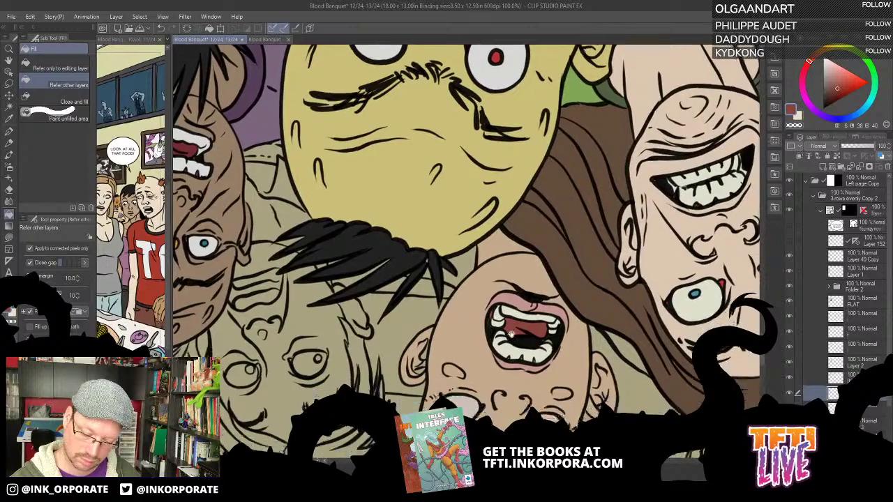
key(u)
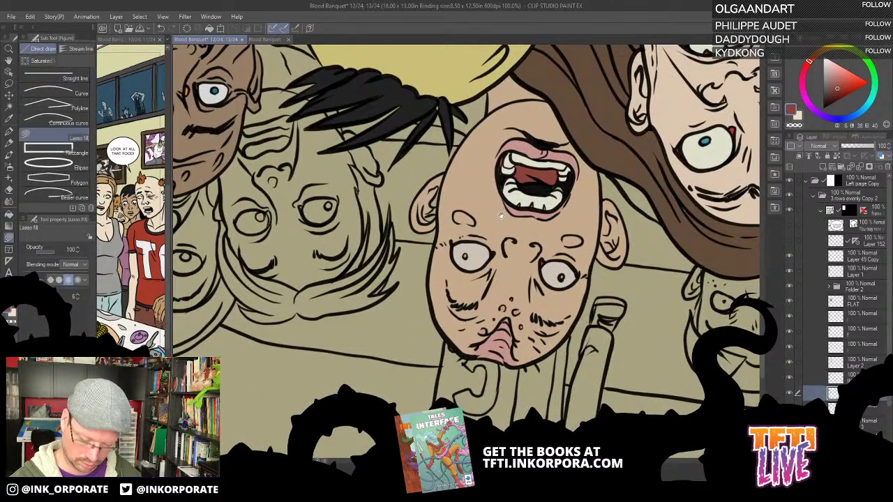
drag(501, 217, 559, 251)
alt+click(509, 212)
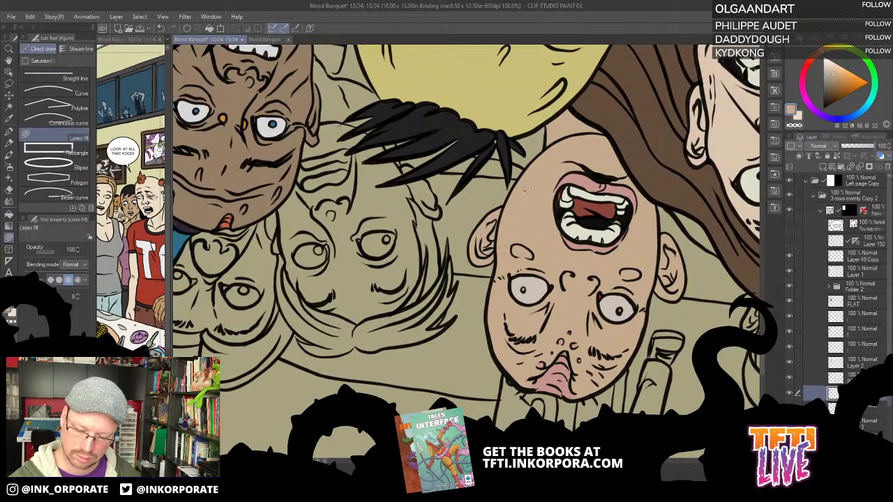
key(^)
key(^)
key(^)
key(^)
key(^)
key(^)
key(^)
key(^)
key(^)
key(^)
key(^)
key(^)
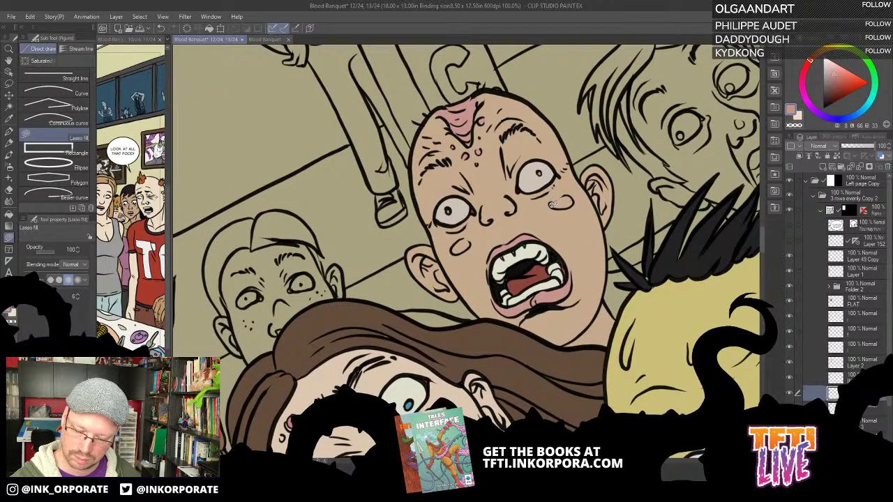
mouse_move(552, 204)
mouse_down()
mouse_move(576, 197)
mouse_move(559, 195)
mouse_move(635, 136)
mouse_up()
mouse_move(550, 175)
mouse_down()
mouse_move(554, 182)
mouse_move(550, 176)
mouse_up()
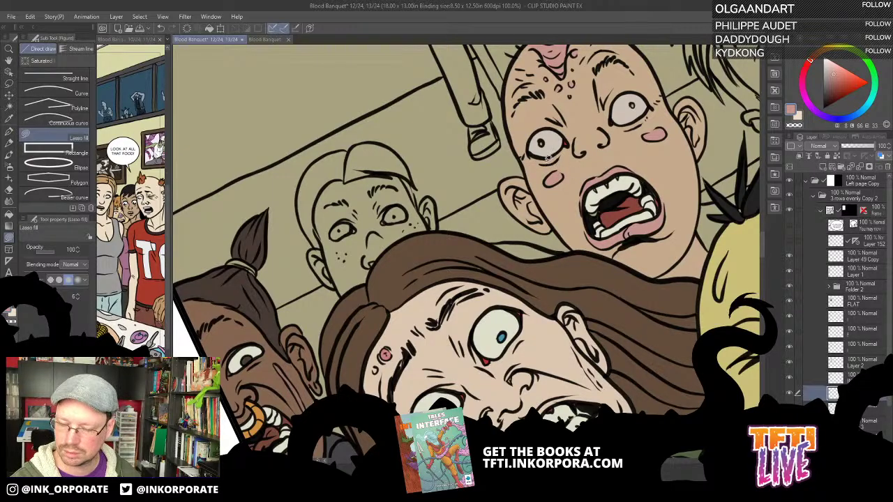
Toggle the crowd layers' visibility one by one to identify their contents, and select the long-haired woman's colour layer
scroll(547, 159, down, 2)
key(asciicircum)
key(asciicircum)
key(asciicircum)
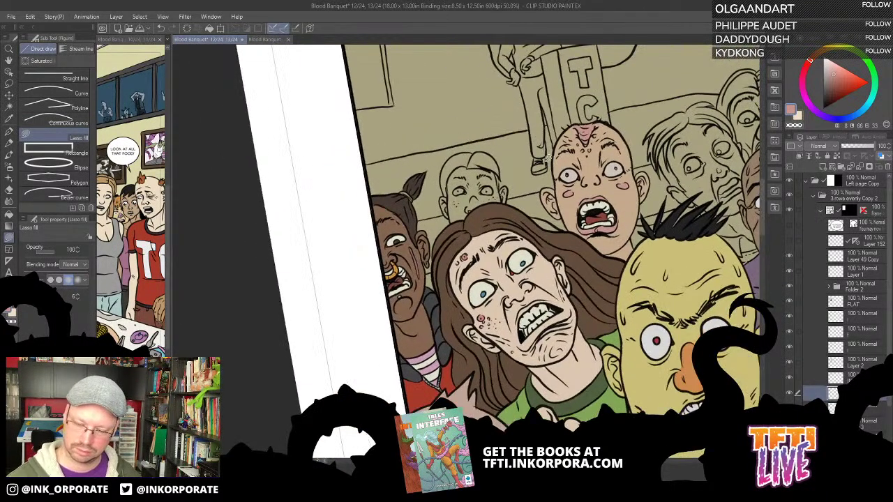
key(asciicircum)
drag(704, 319, 547, 270)
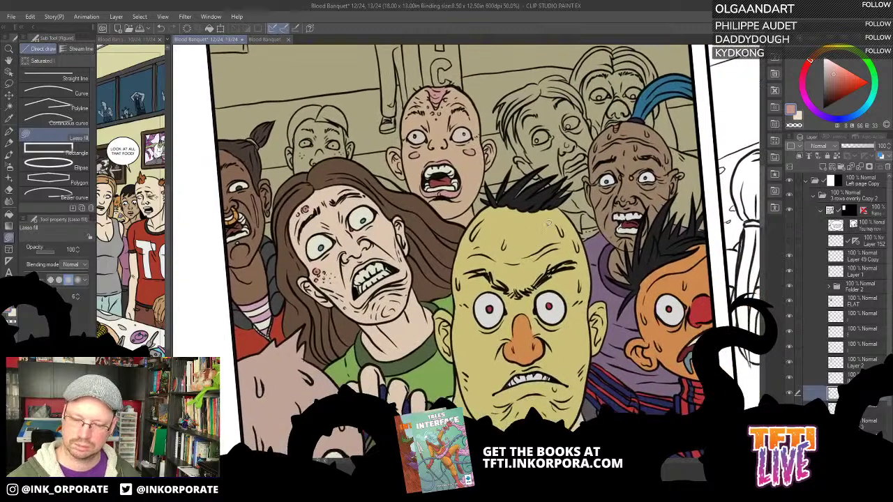
click(790, 393)
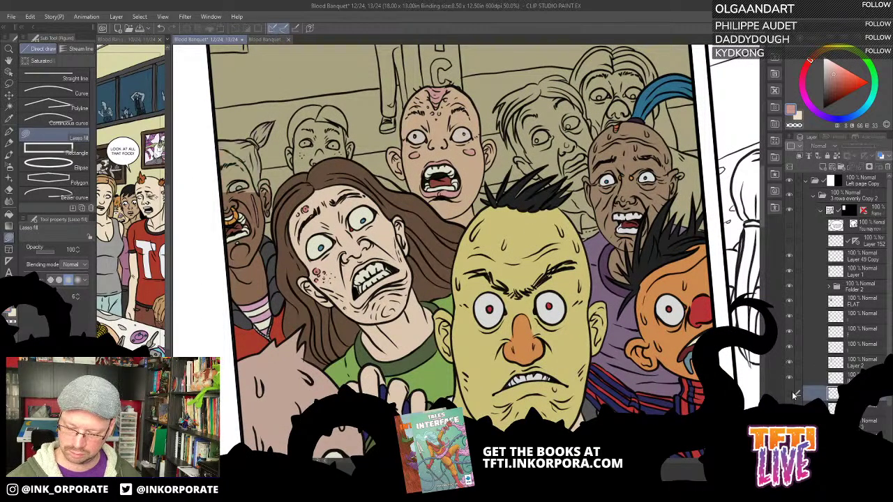
click(791, 393)
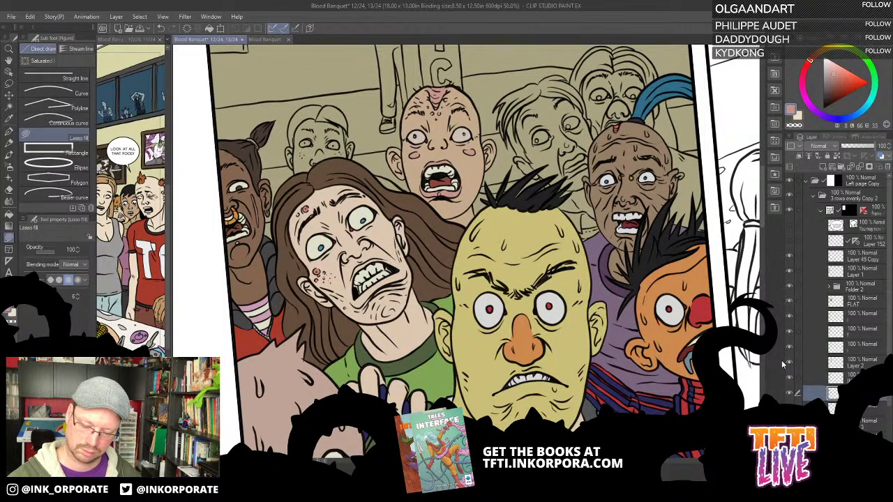
click(791, 378)
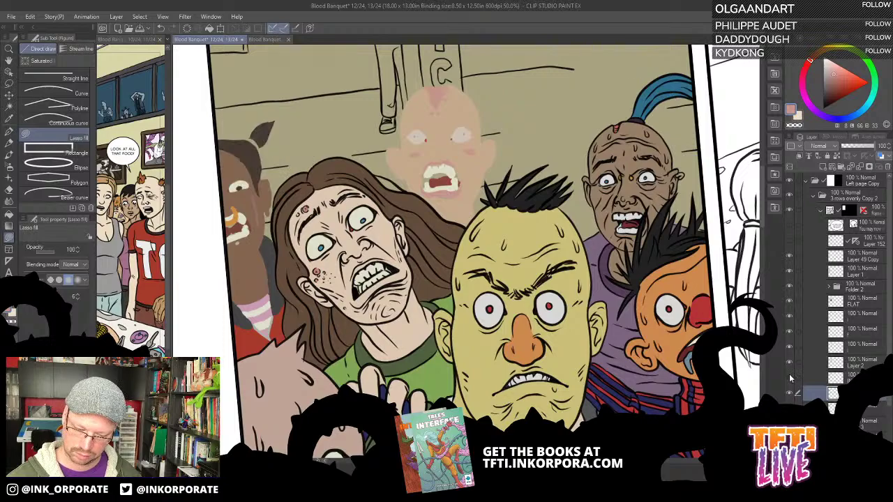
click(791, 377)
click(789, 362)
click(789, 363)
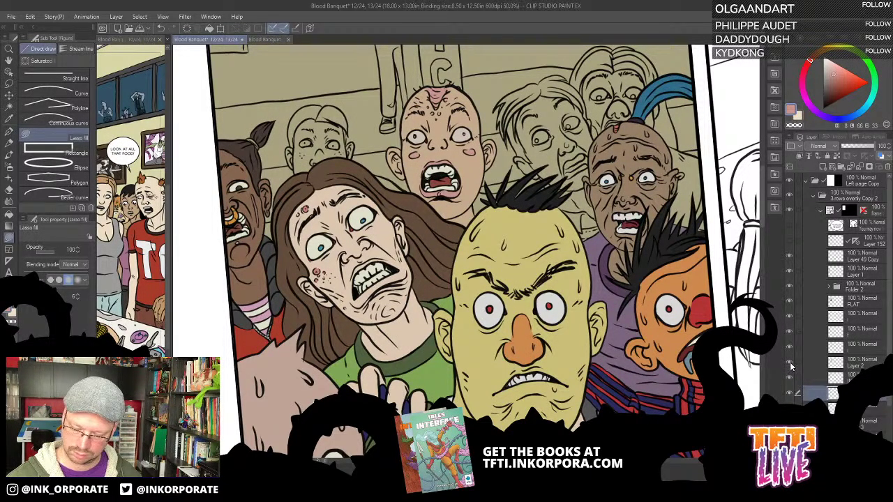
click(791, 347)
click(791, 346)
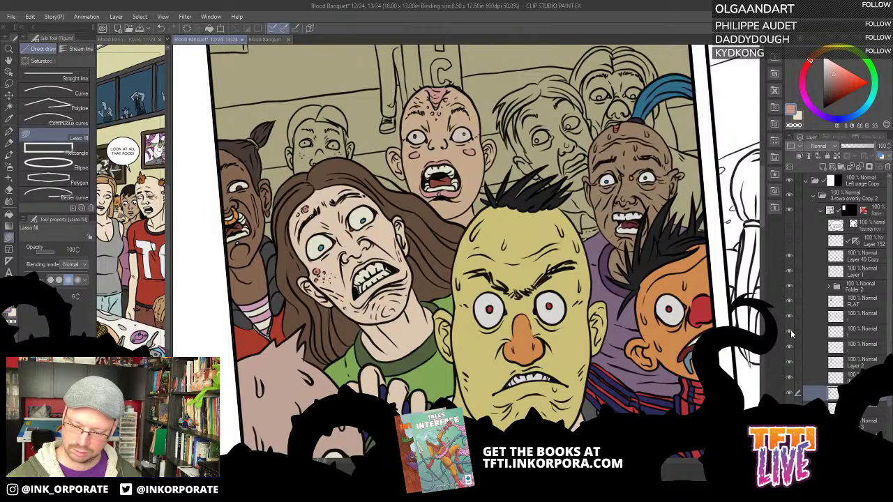
click(790, 333)
click(790, 332)
click(846, 332)
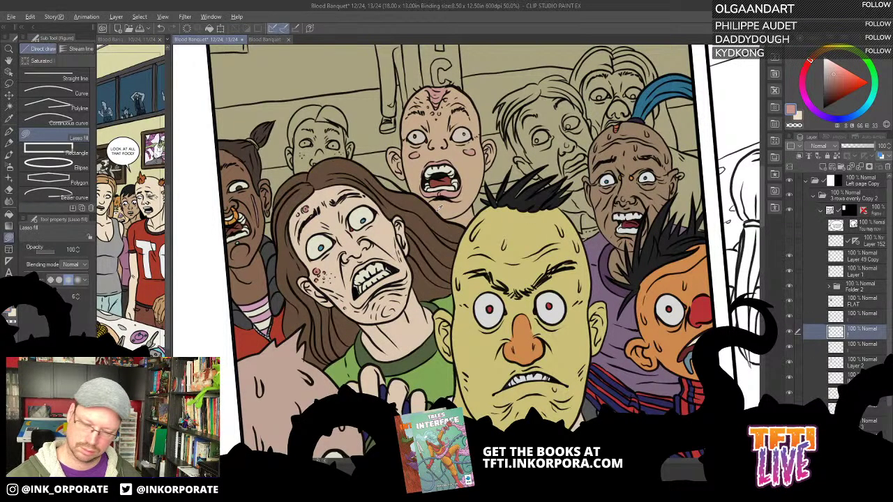
Sample the brown of the long-haired woman's hair and the off-white of her eye, leaving the off-white as fill colour
alt+click(409, 199)
key(g)
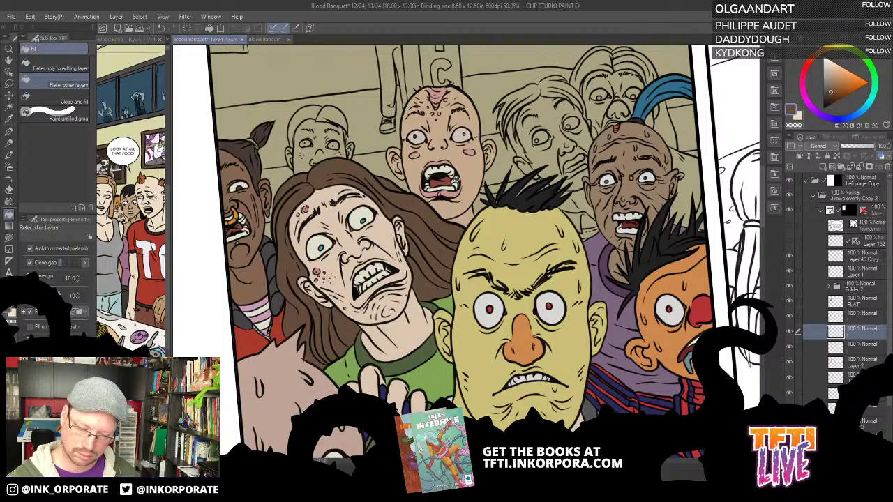
drag(637, 131, 611, 134)
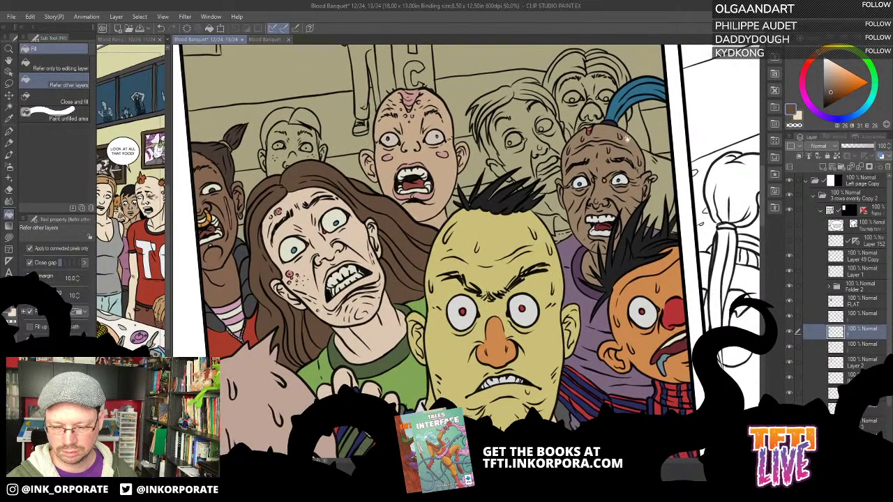
key(asciicircum)
key(asciicircum)
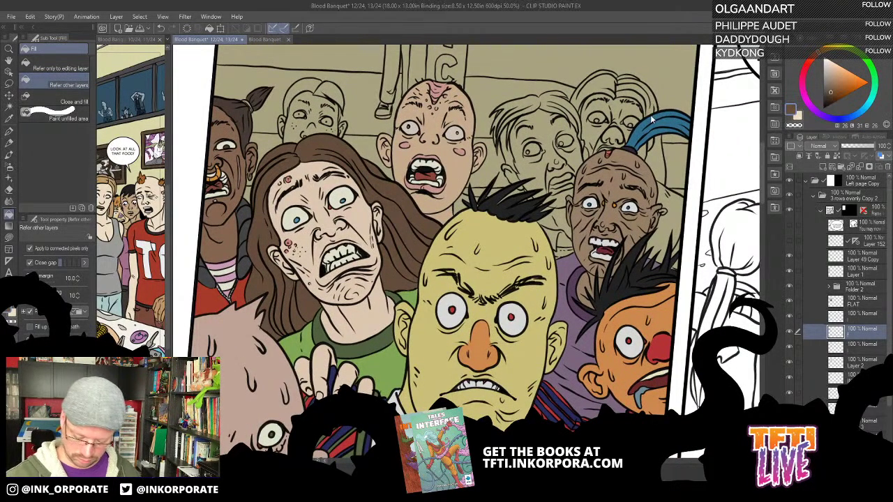
scroll(651, 115, down, 1)
scroll(650, 115, up, 2)
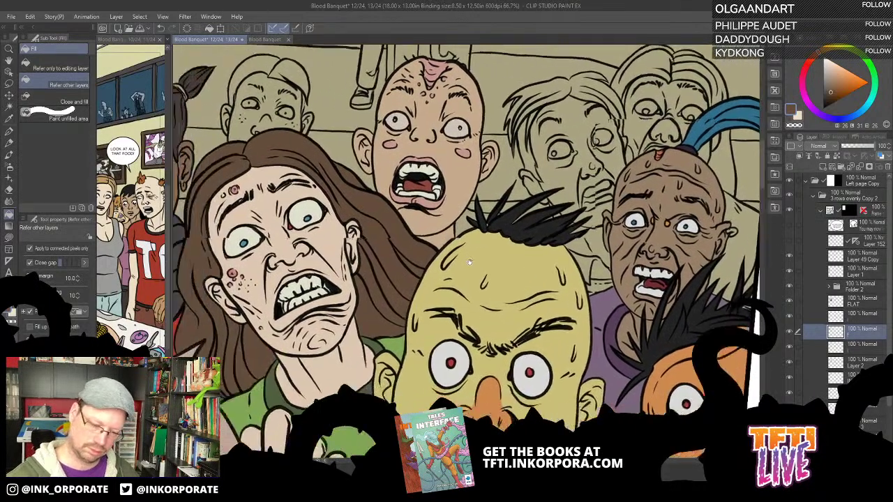
drag(469, 262, 548, 273)
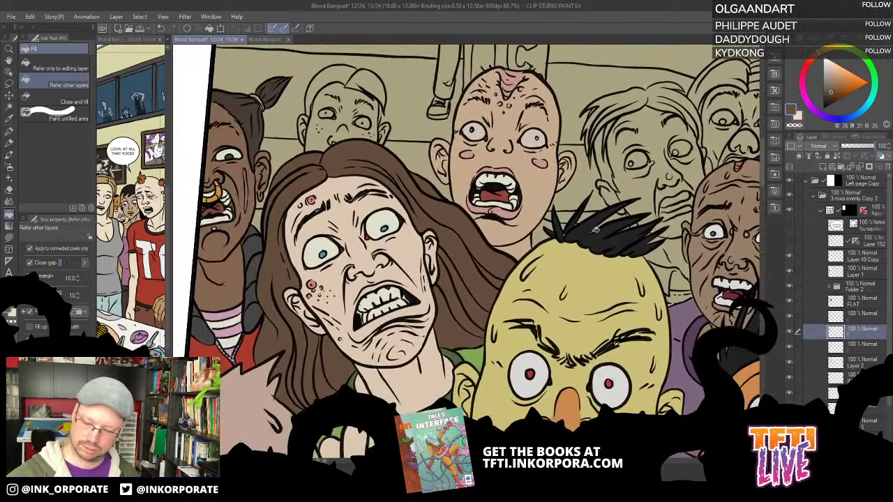
key(u)
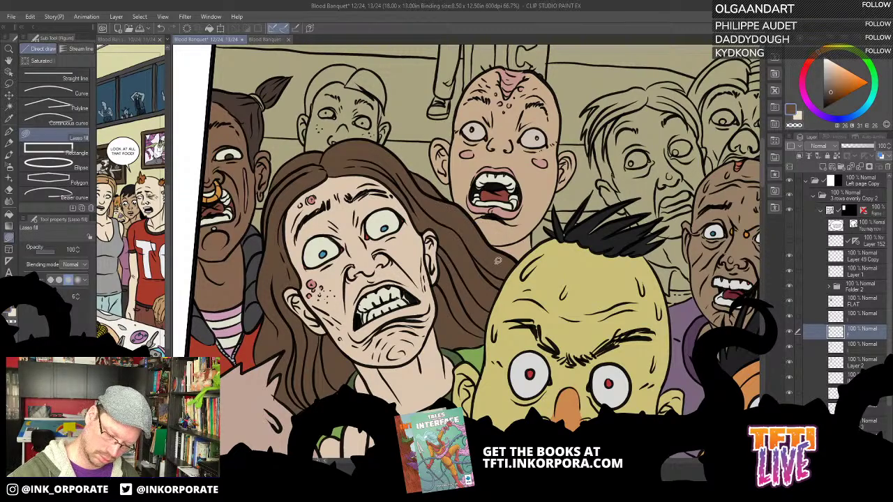
drag(469, 270, 363, 308)
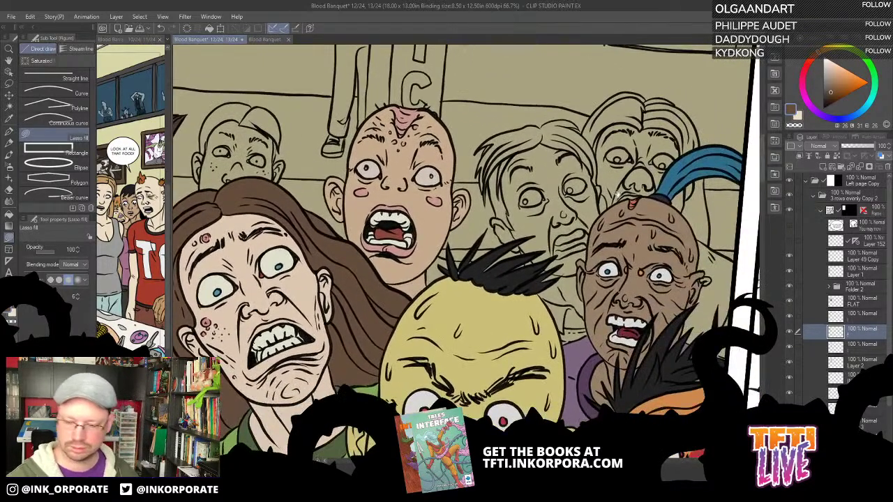
key(g)
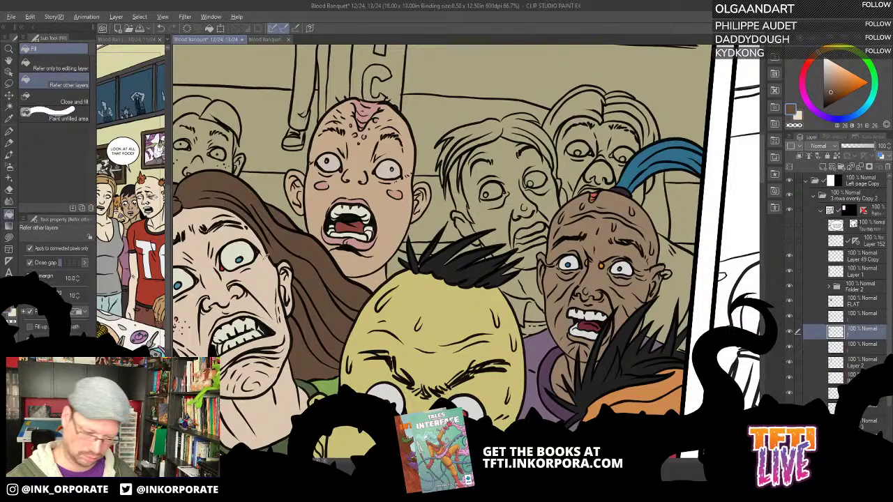
alt+click(247, 247)
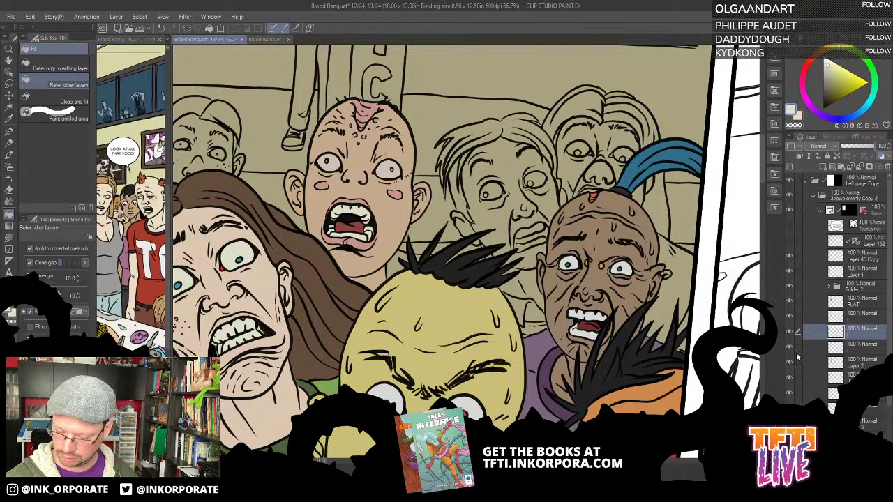
Check which crowd figures sit on the FLAT layer and the colour layers below by hiding and reshowing each
click(790, 301)
click(790, 303)
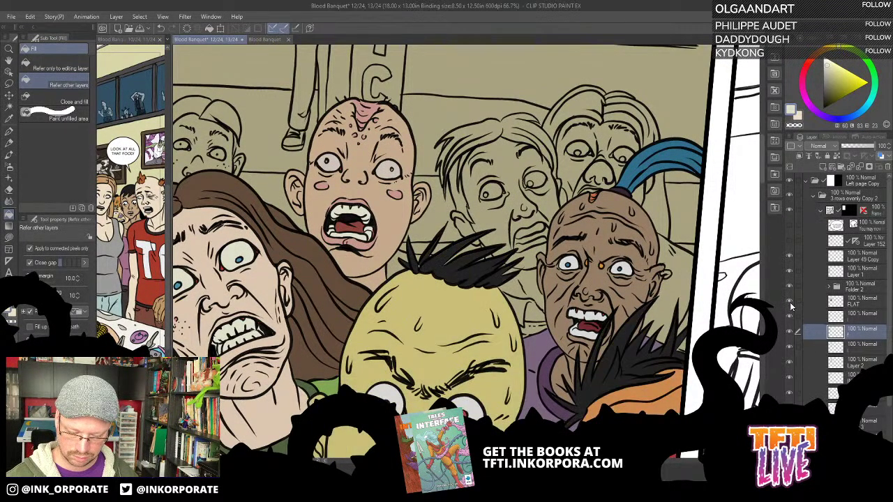
click(791, 316)
click(792, 316)
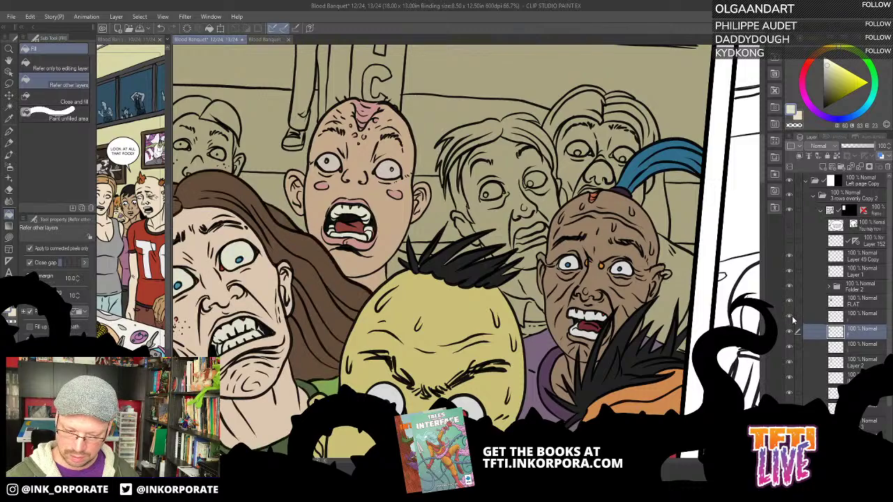
click(790, 394)
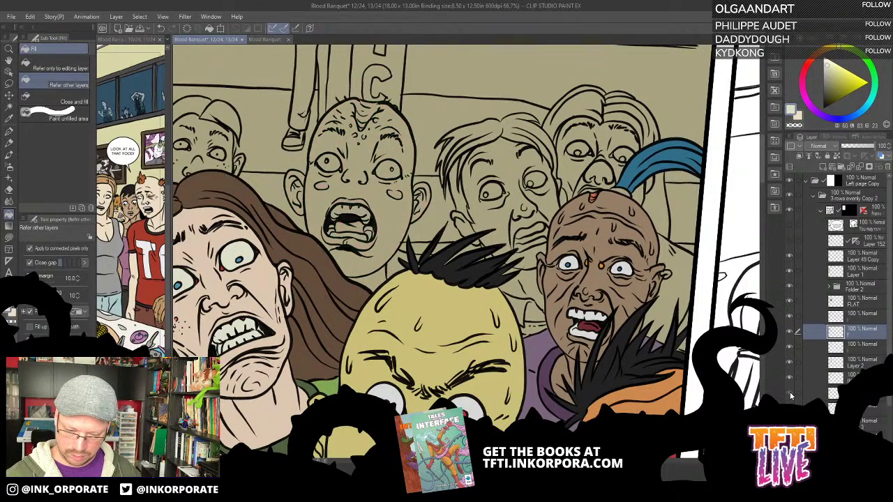
click(790, 392)
click(789, 393)
click(790, 396)
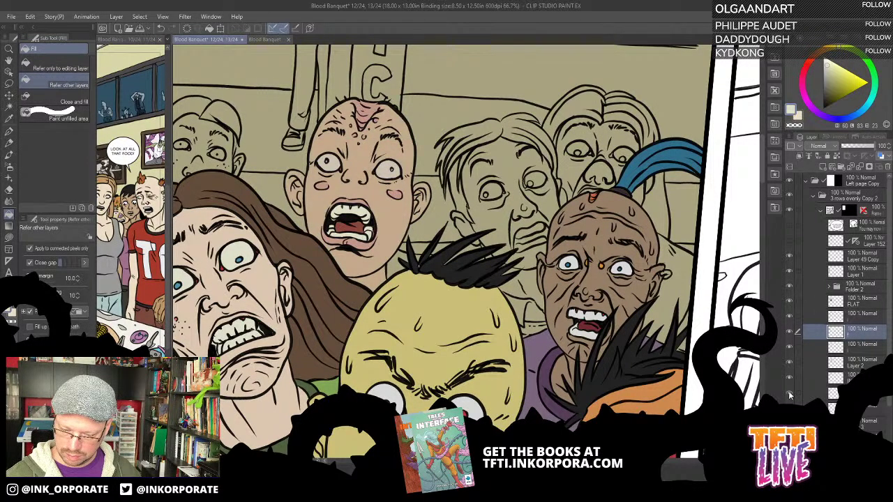
click(790, 394)
click(790, 395)
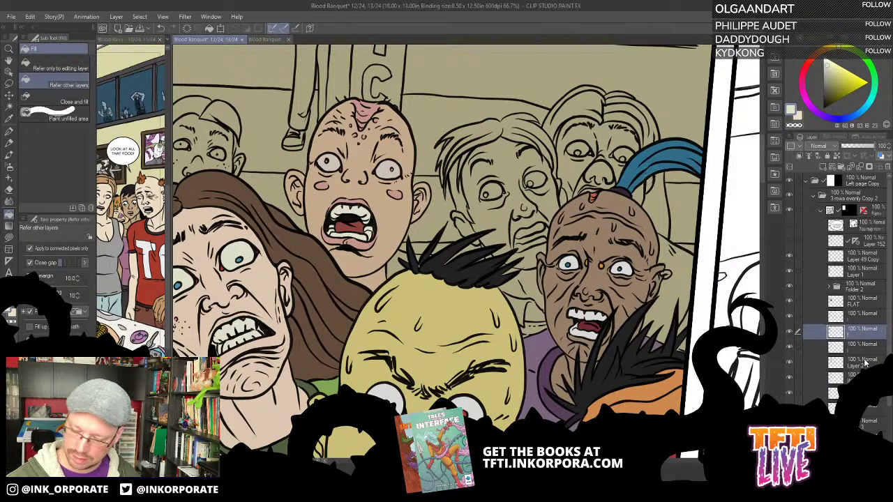
click(790, 333)
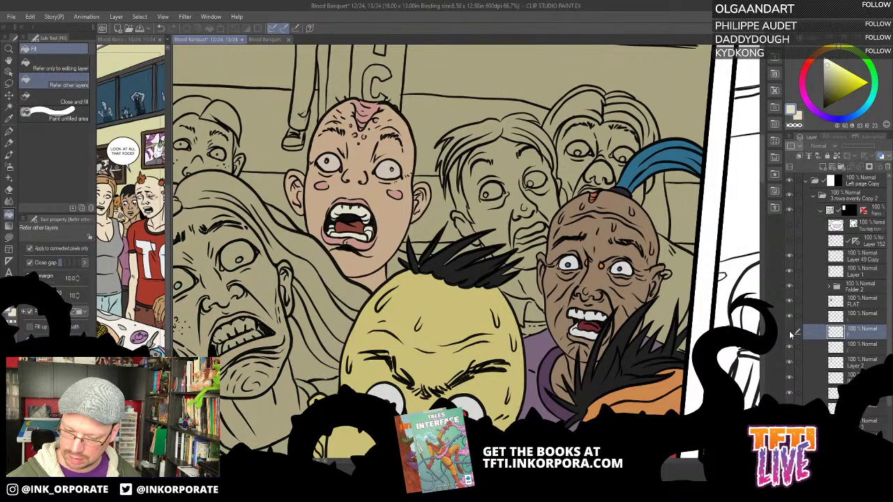
click(790, 334)
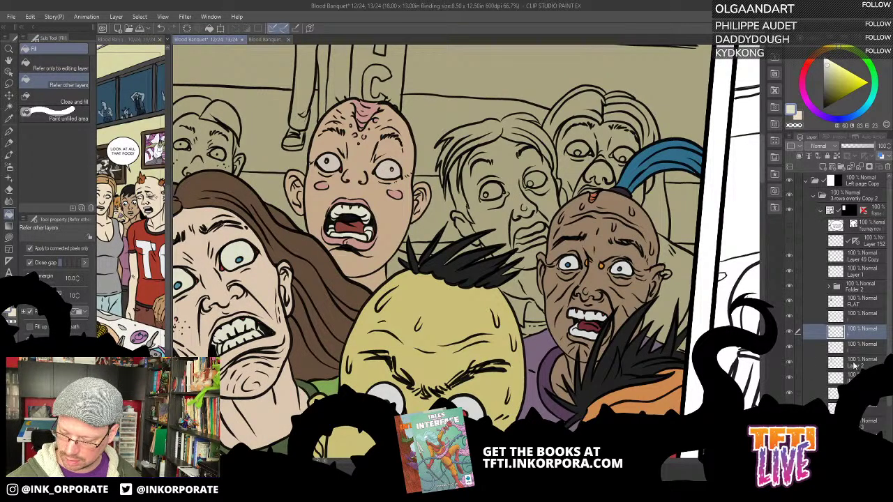
Select Layer 2 and check its contents by hiding and reshowing it
click(854, 364)
click(790, 364)
click(790, 364)
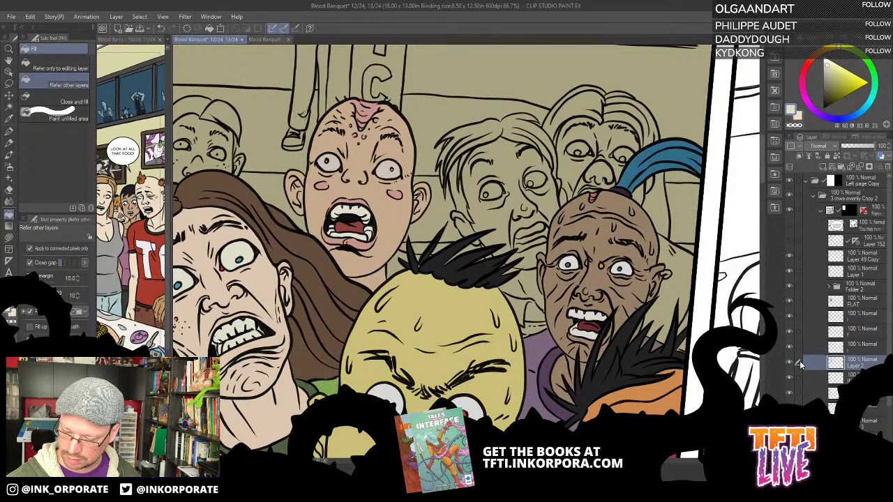
Check the contents of Layer 2, FLAT and the screaming bald figure's colour layer by hiding and reshowing each, and select the bald figure's layer
click(790, 364)
click(790, 363)
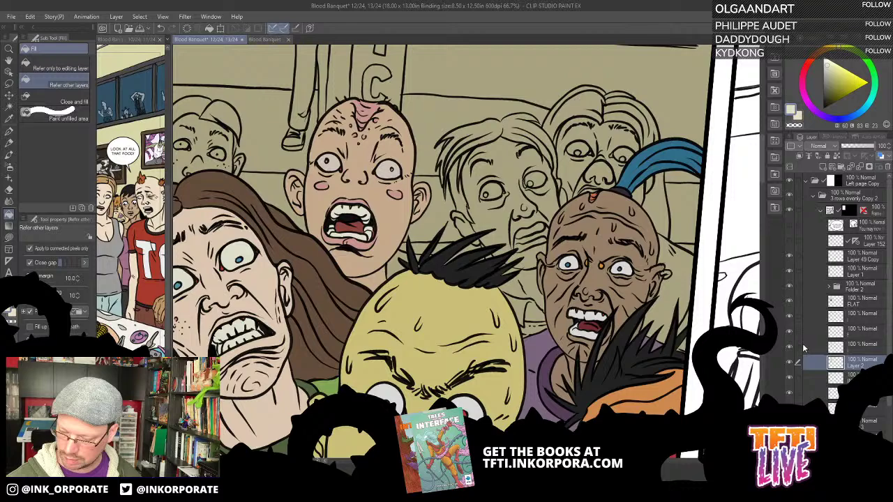
click(790, 302)
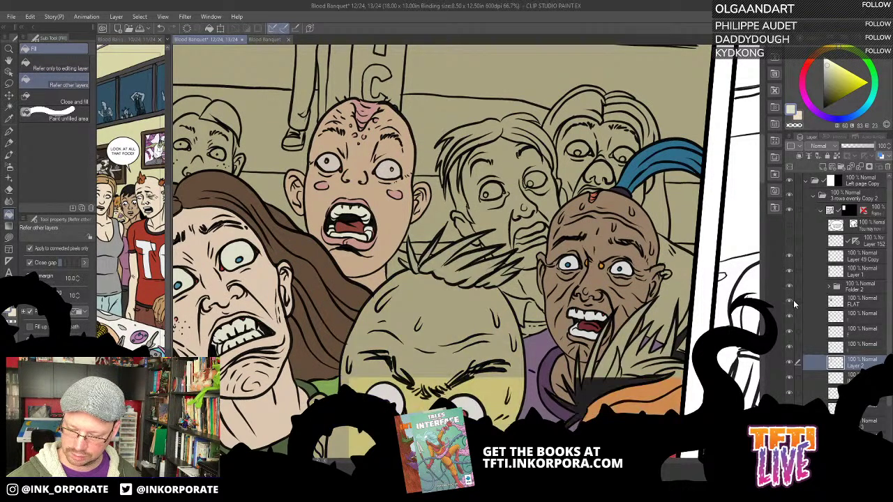
click(790, 301)
click(791, 391)
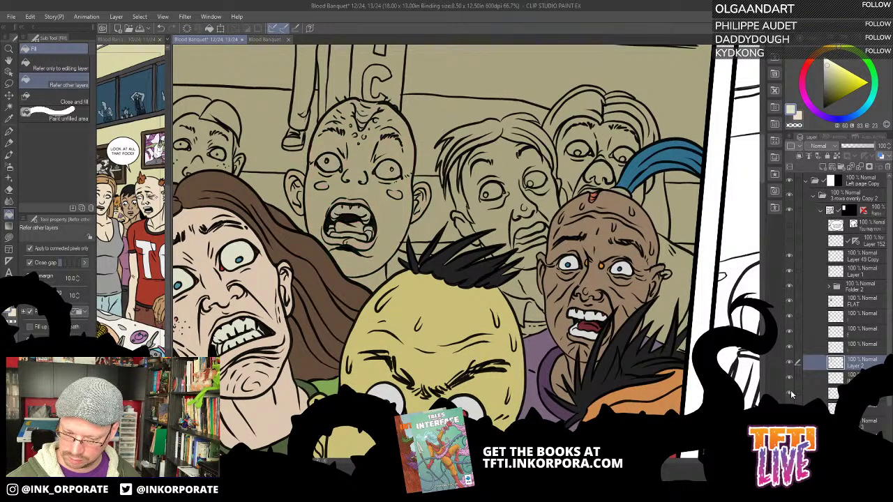
click(790, 390)
click(825, 396)
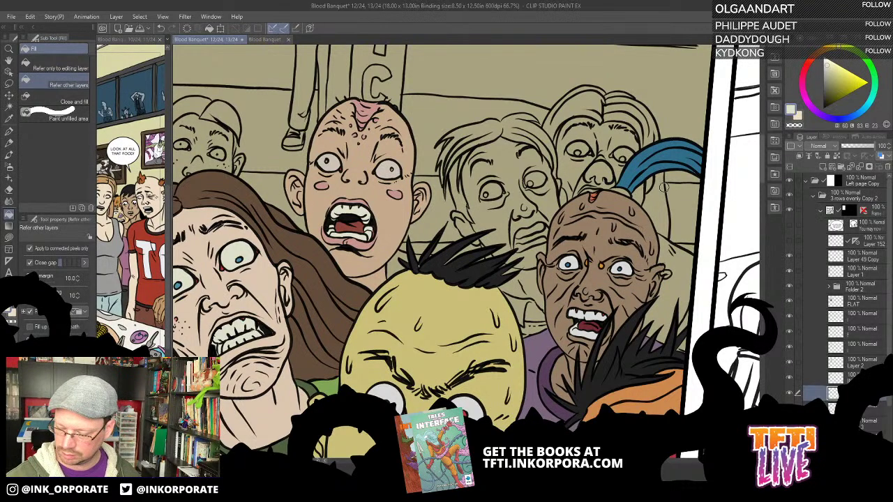
Recheck Layer 2 by hiding and reshowing it, select it, and sample the dark purple of the blue-ponytailed figure's clothing
click(790, 361)
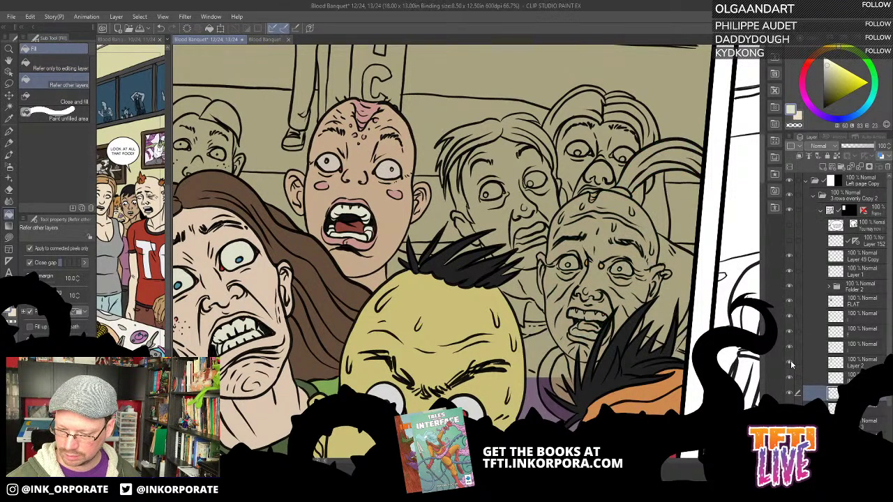
click(790, 362)
click(791, 362)
click(791, 363)
click(857, 364)
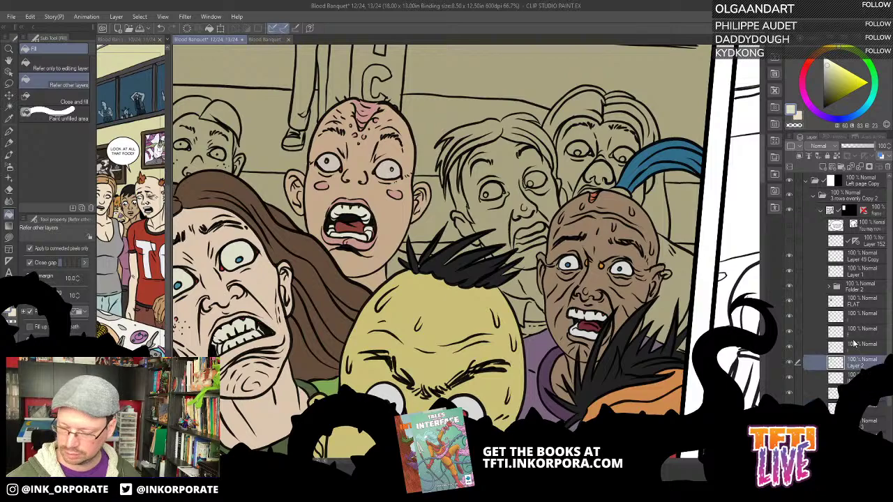
alt+click(556, 348)
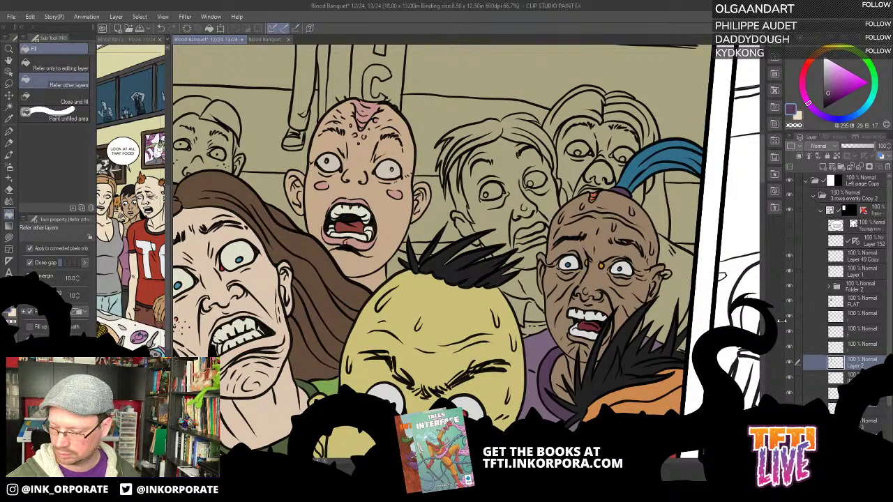
Check again which crowd figures the FLAT layer holds by hiding and reshowing it
click(791, 299)
click(792, 301)
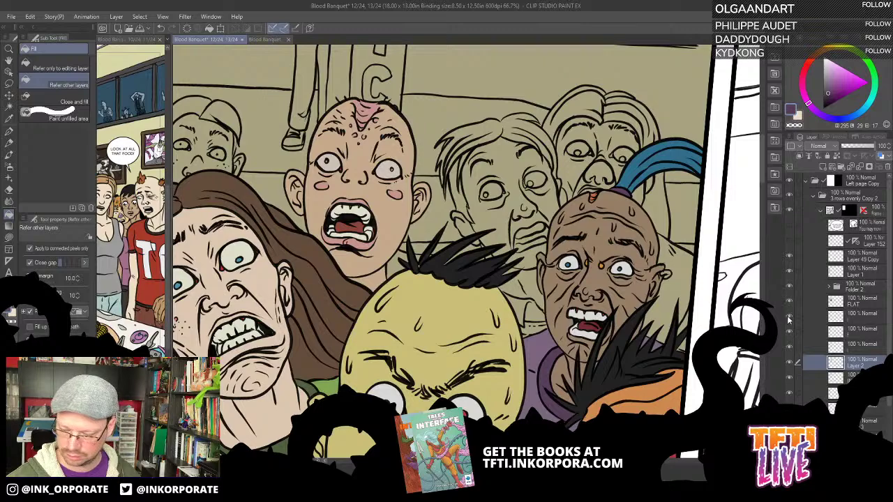
Toggle the visibility of the lower layers to find the one holding the screaming bald character's colours
click(789, 316)
click(790, 330)
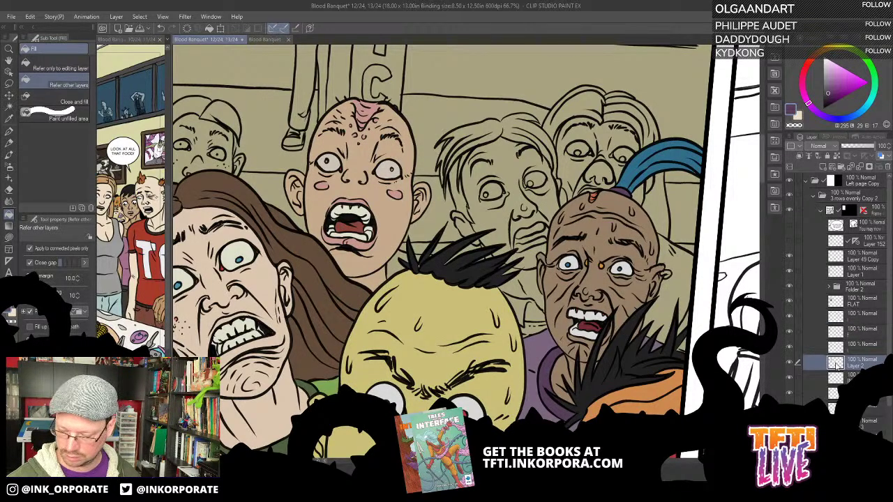
click(788, 394)
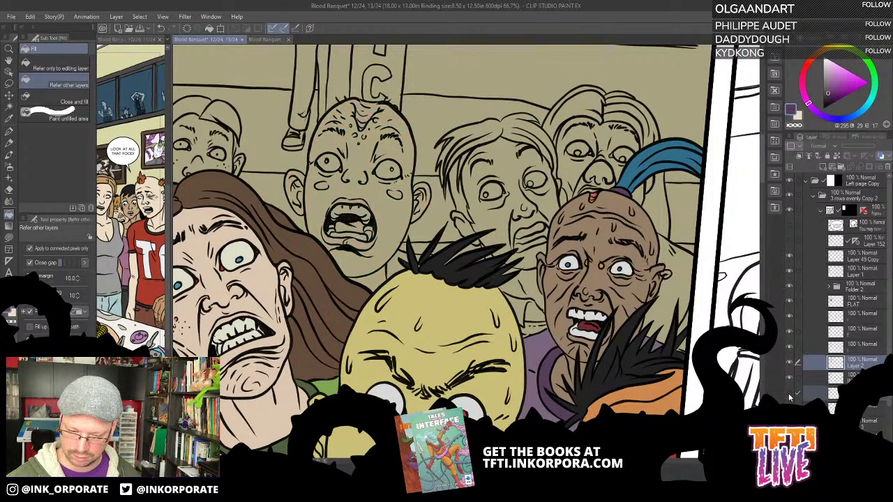
click(790, 397)
Sample the long-haired woman's light skin tone and try it as a fill in the shaggy-haired man's eye
drag(603, 237, 538, 219)
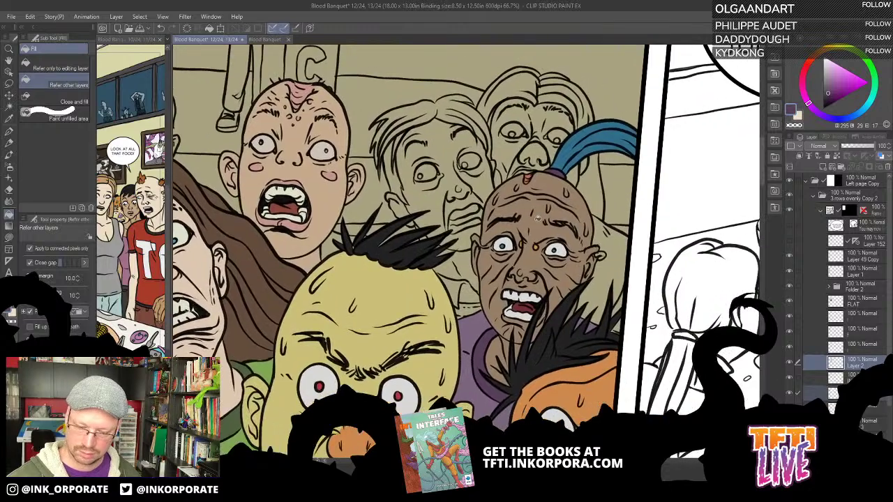
alt+click(204, 274)
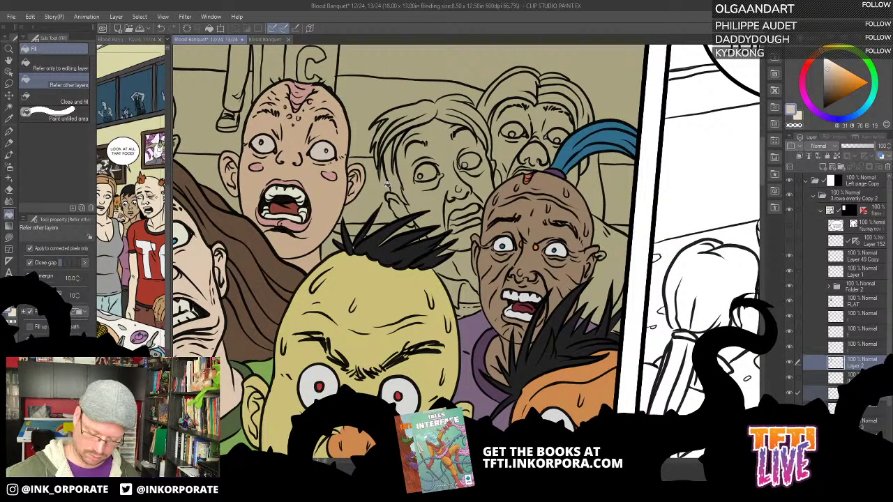
click(427, 172)
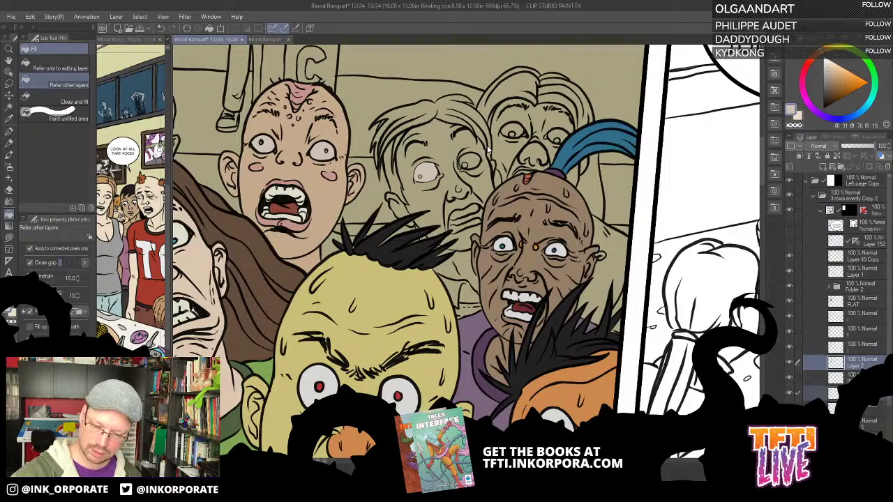
key(ctrl+z)
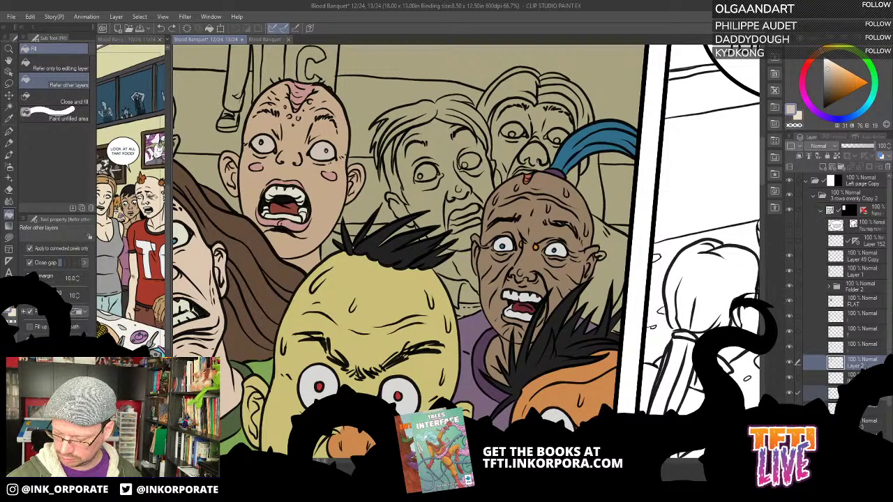
Make the layer holding the screaming bald character's colours active, checking it by toggling its visibility
click(834, 394)
click(790, 394)
click(790, 394)
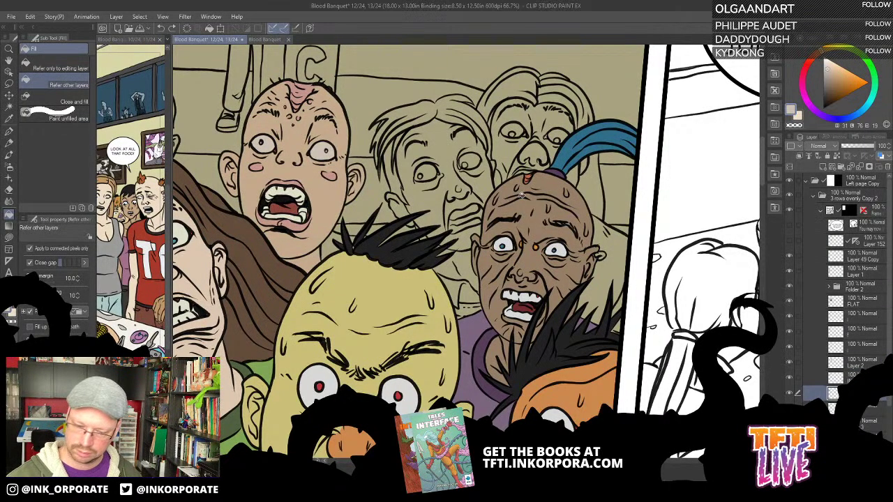
Try filling the shaggy-haired man's face with the sampled light skin tone
click(488, 189)
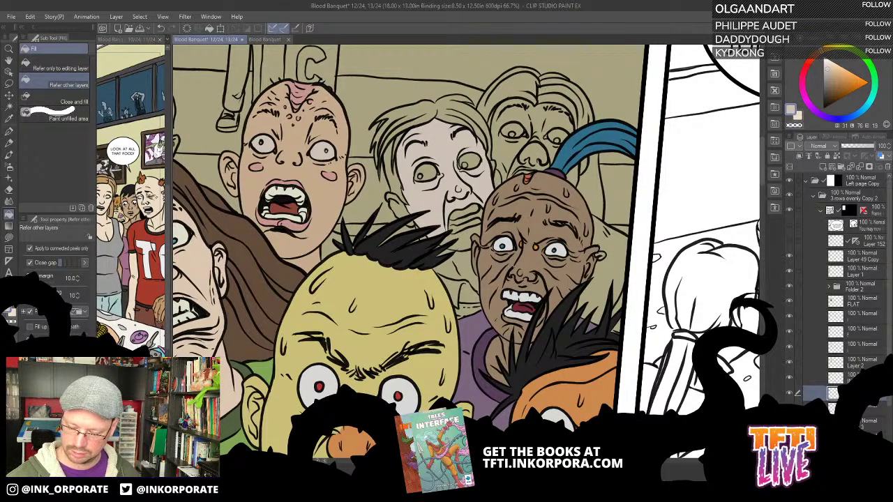
click(789, 405)
click(789, 405)
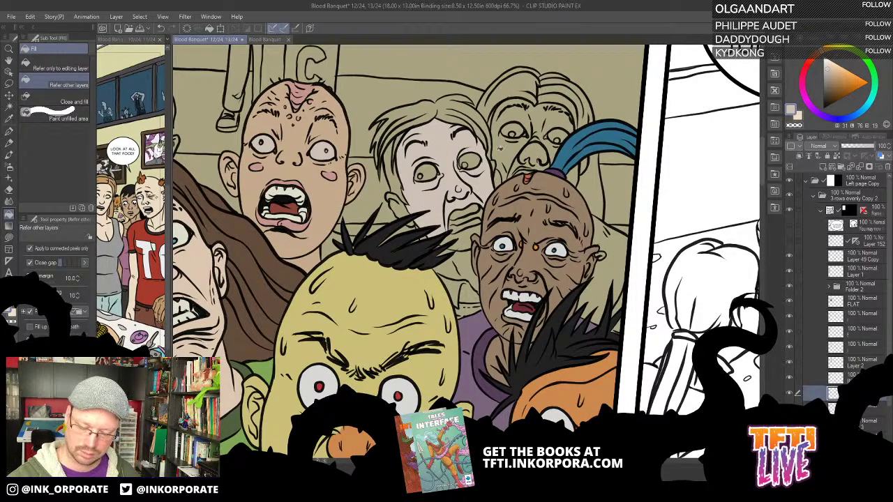
key(ctrl+z)
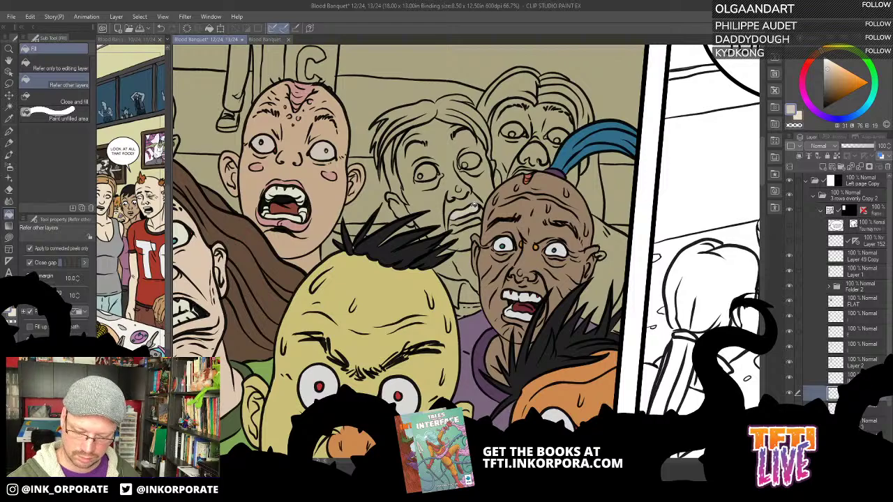
Fill the shaggy-haired man's mouth and eyes, plus the eyes of the man behind him, with the sampled light tone
click(473, 218)
click(474, 160)
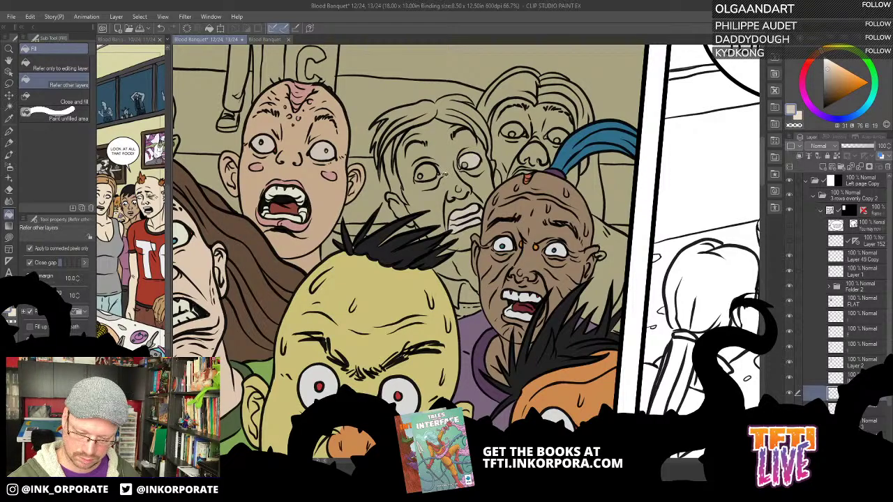
click(432, 171)
click(515, 130)
click(562, 133)
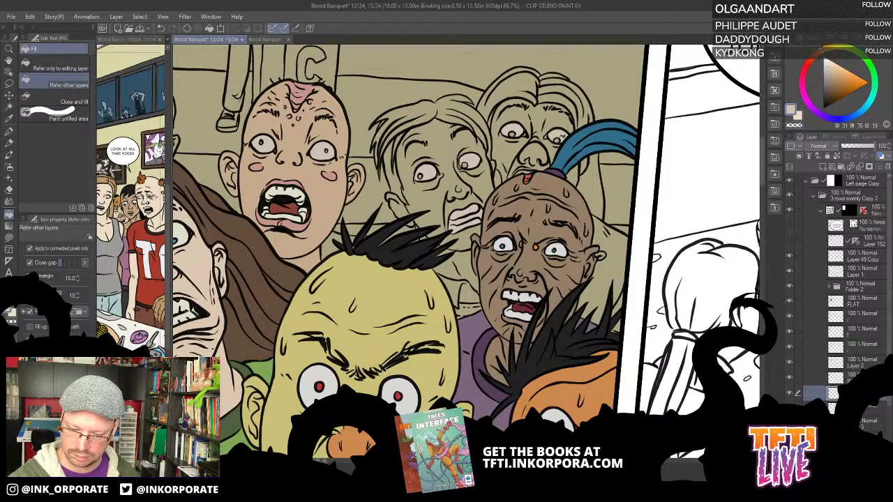
click(526, 171)
Fill the eyes of the freckled background character behind the long-haired woman with the same light tone
mouse_move(222, 236)
mouse_down()
mouse_move(244, 207)
mouse_move(287, 240)
mouse_move(400, 275)
mouse_up()
drag(338, 166, 537, 222)
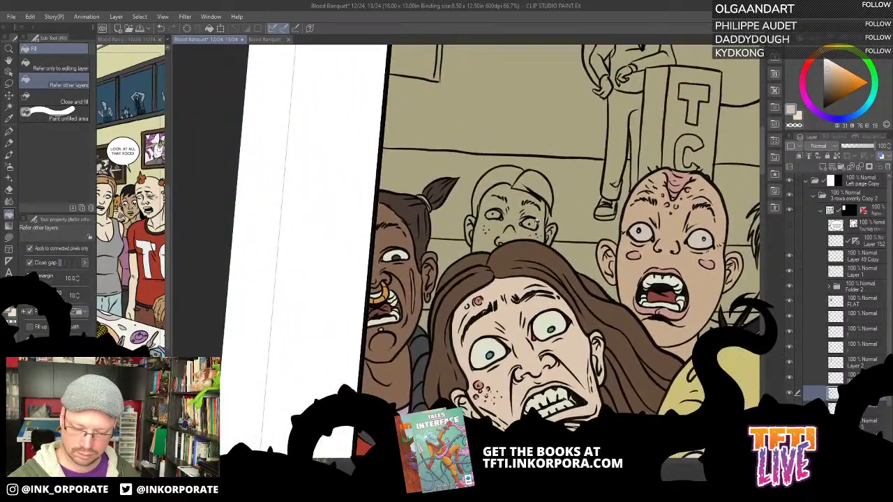
click(496, 215)
Choose a very dark brown and fill all hair sections of the background man behind the blue ponytail
mouse_move(538, 293)
mouse_down()
mouse_move(493, 254)
mouse_move(470, 247)
mouse_move(393, 270)
mouse_up()
drag(588, 241, 415, 220)
drag(652, 101, 623, 80)
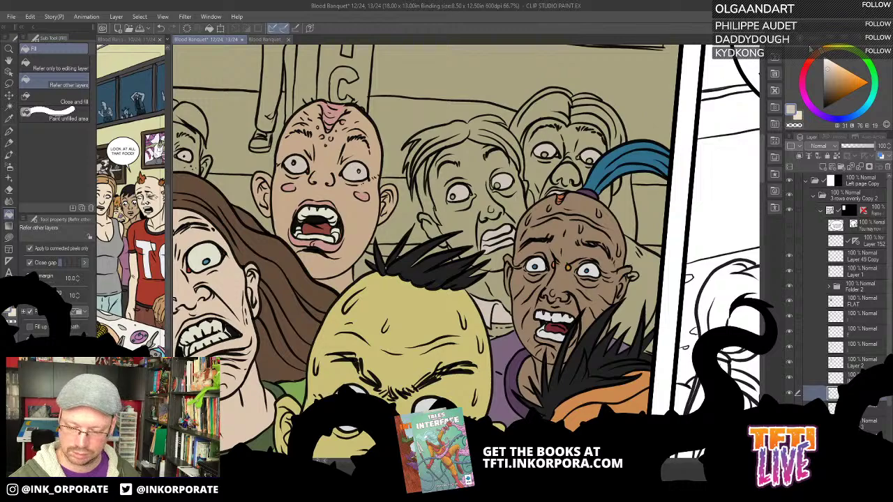
drag(829, 89, 826, 95)
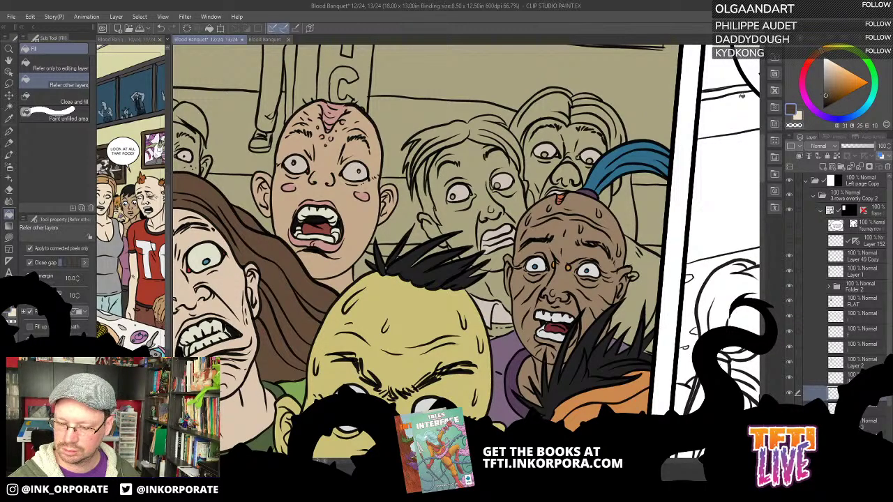
drag(627, 199, 634, 225)
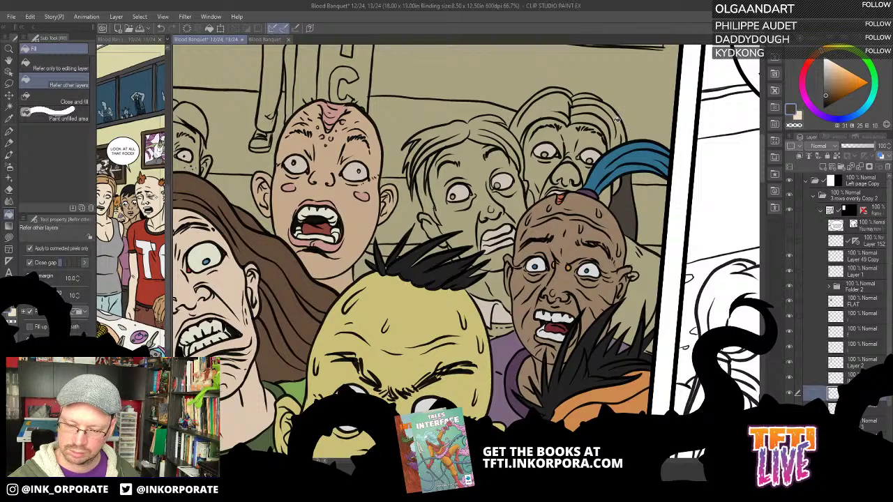
drag(617, 115, 621, 105)
click(587, 115)
click(585, 94)
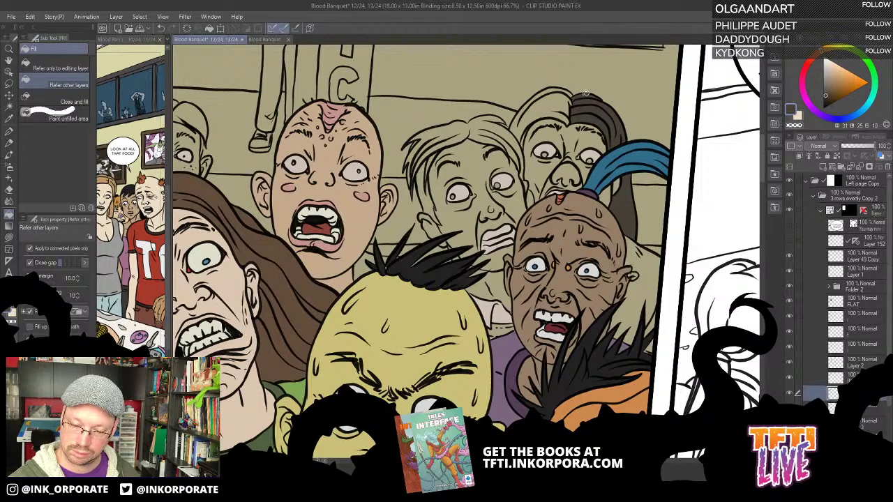
click(560, 100)
Patch the unfilled gaps in the background man's dark hair with Lasso fill
drag(505, 193, 525, 208)
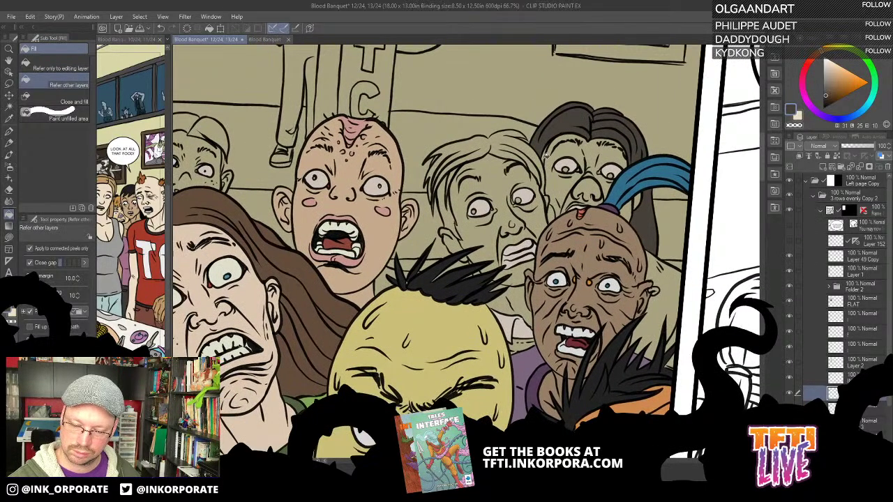
drag(504, 270, 515, 249)
key(u)
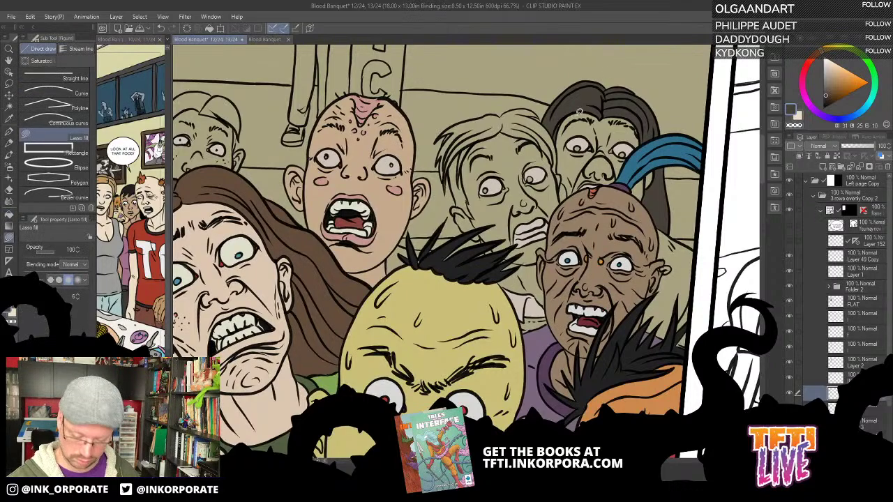
drag(560, 112, 560, 126)
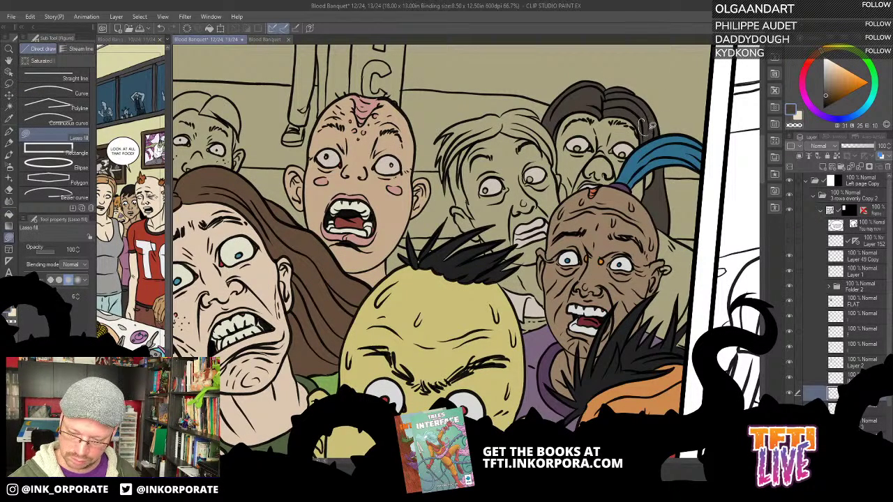
drag(542, 223, 555, 223)
Choose an orange-brown and fill both halves of the freckled character's hair with it
key(g)
key(g)
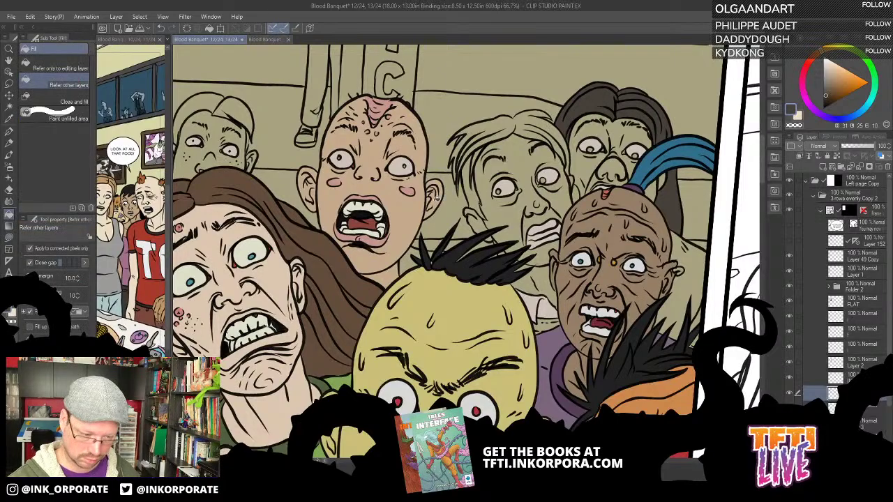
drag(436, 199, 605, 230)
click(846, 83)
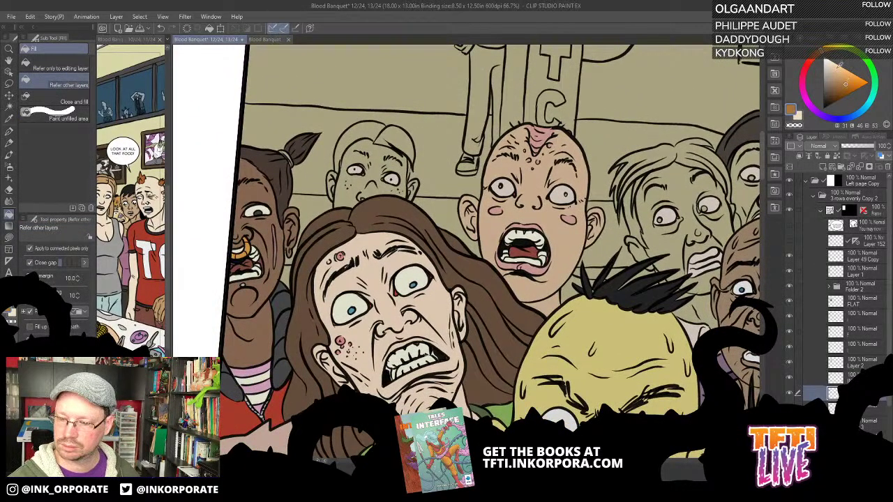
drag(459, 217, 560, 143)
click(548, 136)
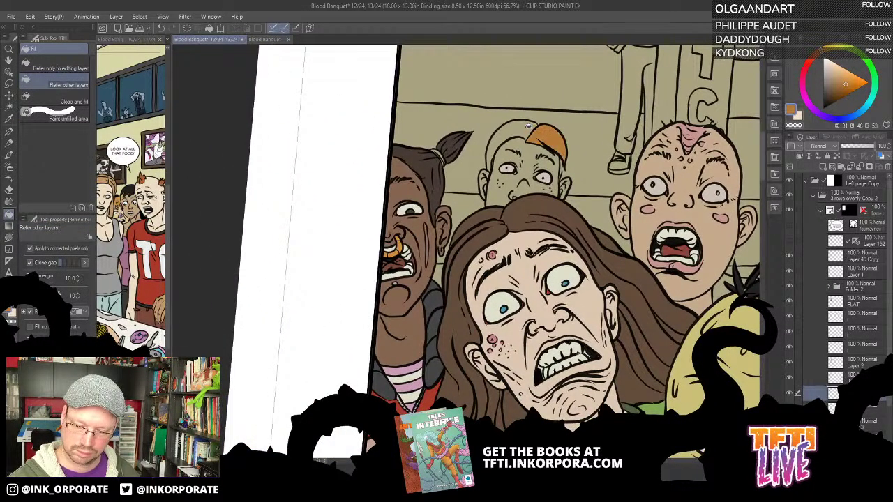
click(506, 134)
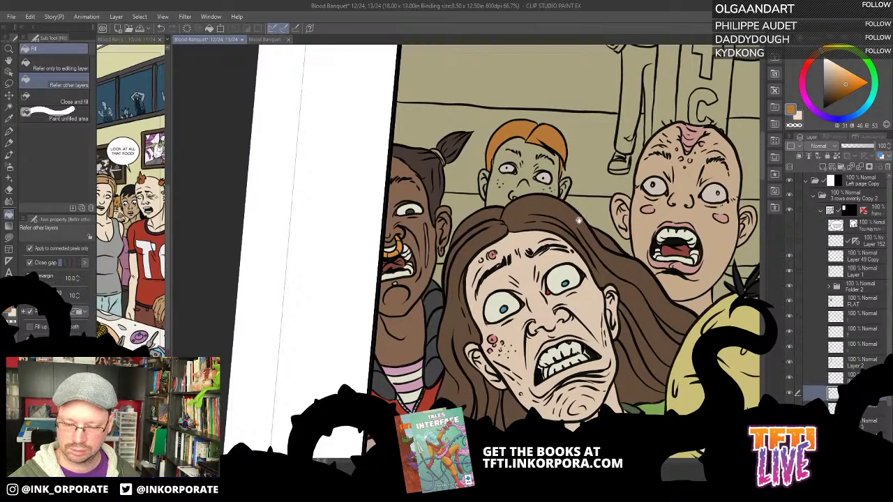
Try filling the freckled character's face with a muted pinkish purple
drag(579, 219, 542, 184)
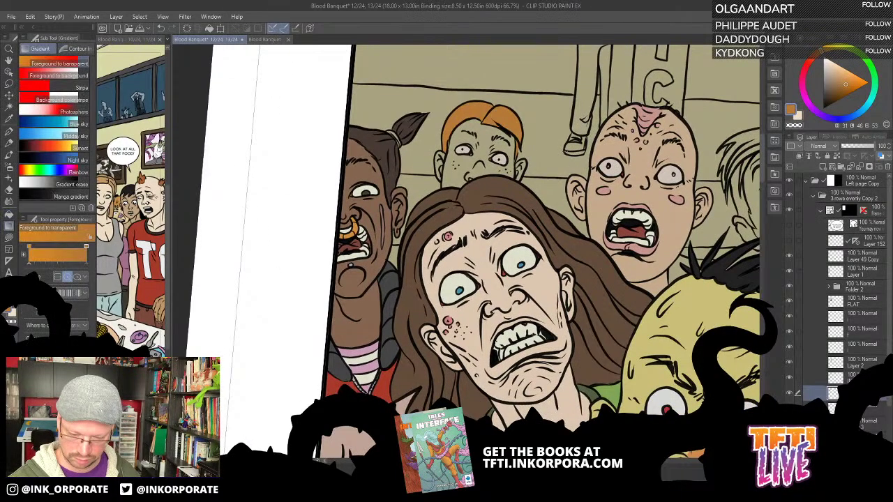
drag(833, 81, 829, 71)
click(810, 61)
click(803, 93)
click(830, 74)
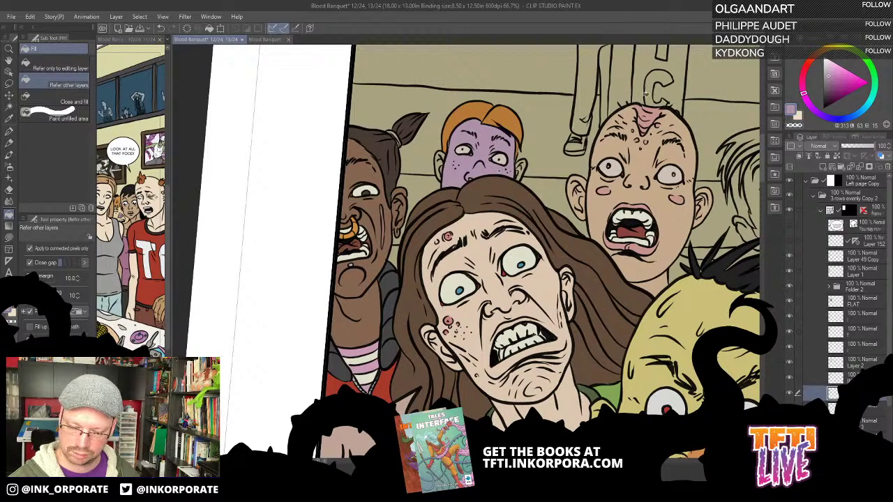
key(ctrl+z)
Try filling the freckled character's face with a very pale cream tone
drag(832, 70, 827, 61)
click(829, 63)
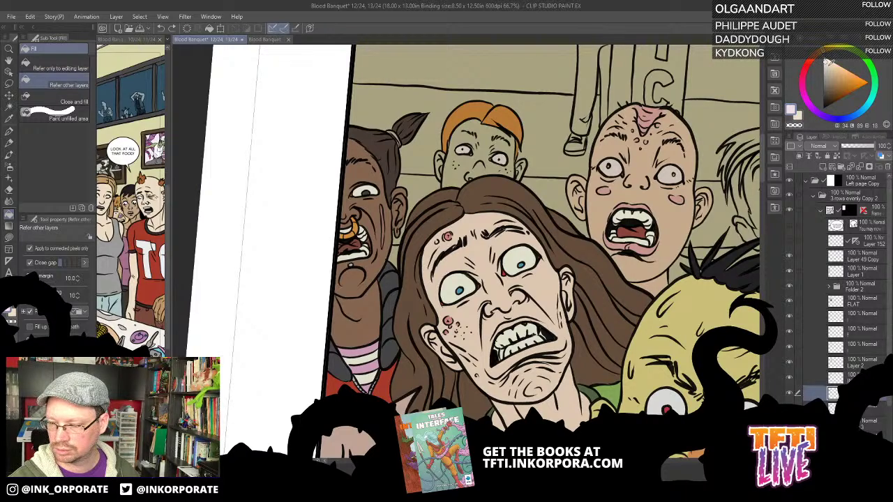
click(497, 164)
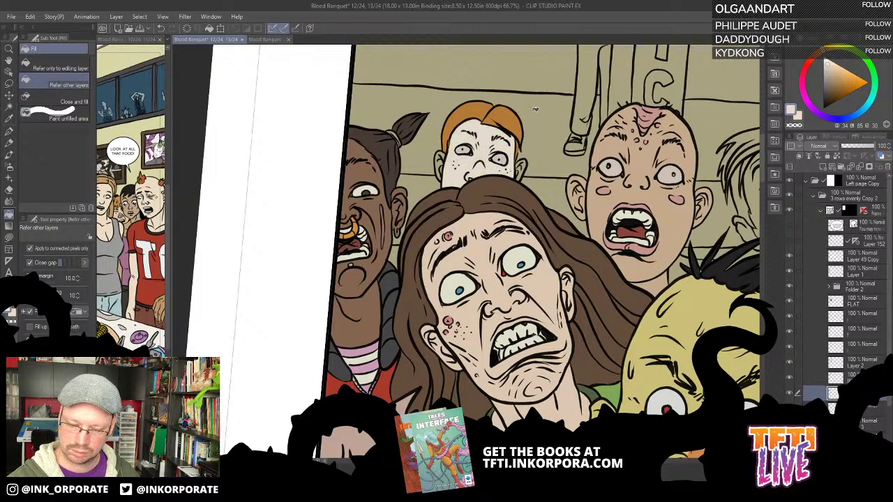
key(ctrl+z)
Choose a slightly darker muted beige and fill the freckled character's face with it
click(829, 67)
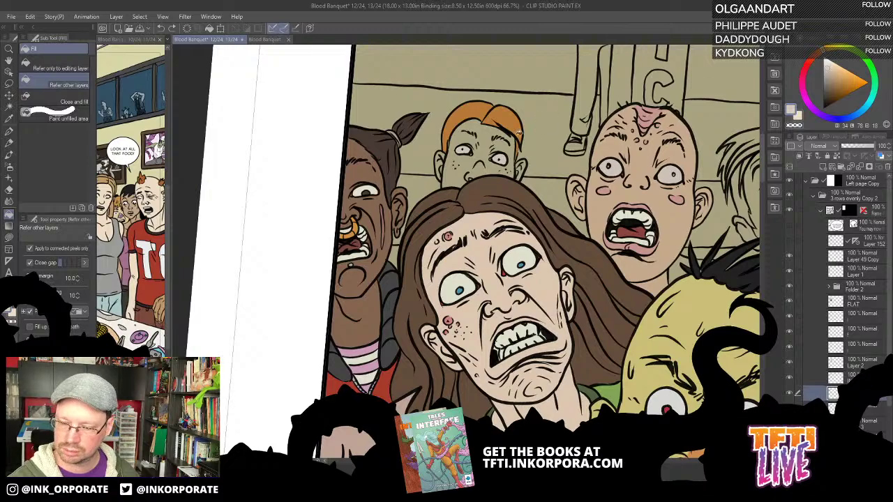
key(ctrl+z)
key(ctrl+y)
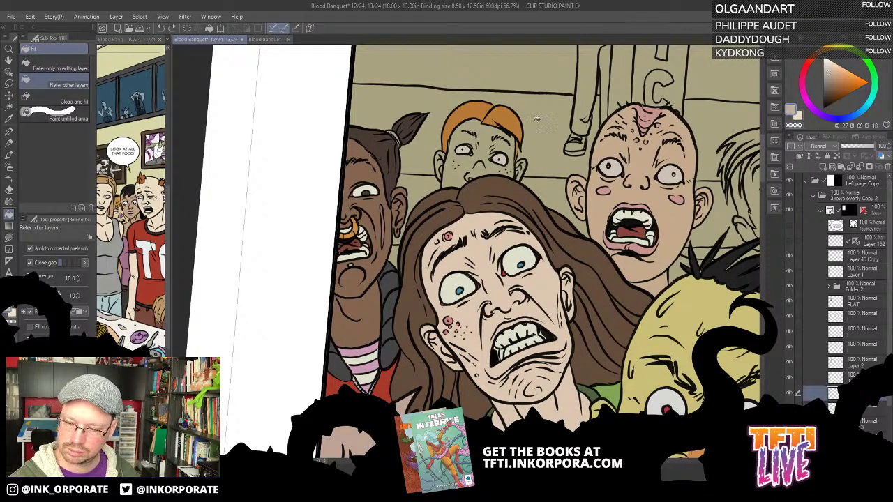
click(497, 162)
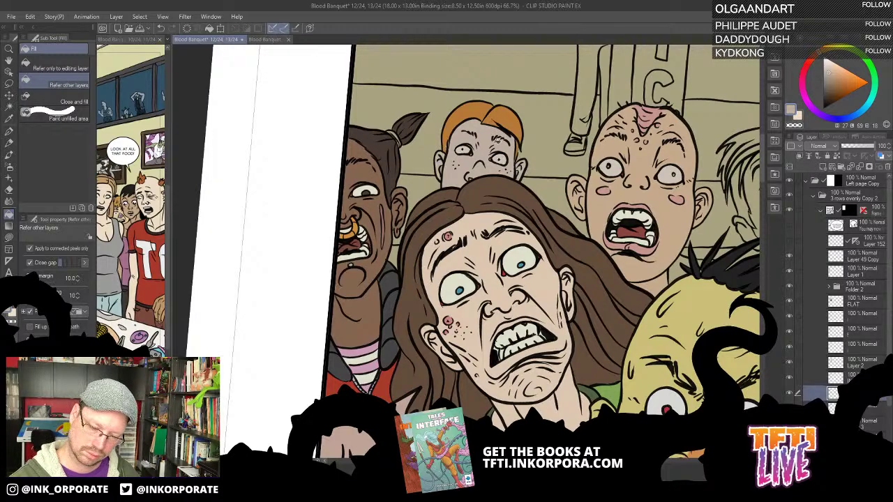
key(u)
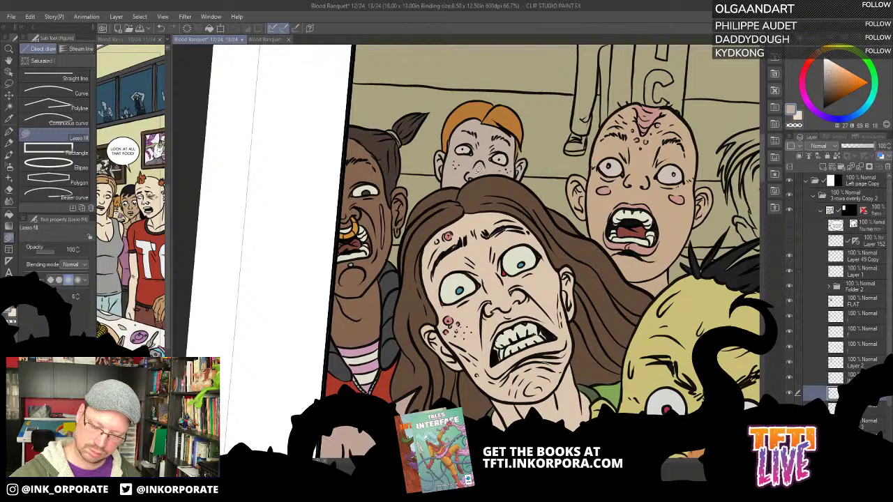
drag(600, 247, 486, 178)
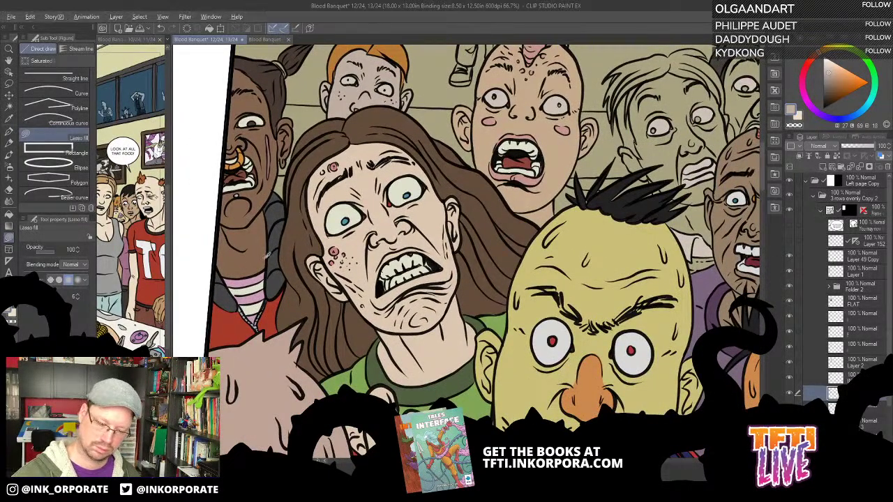
alt+click(234, 174)
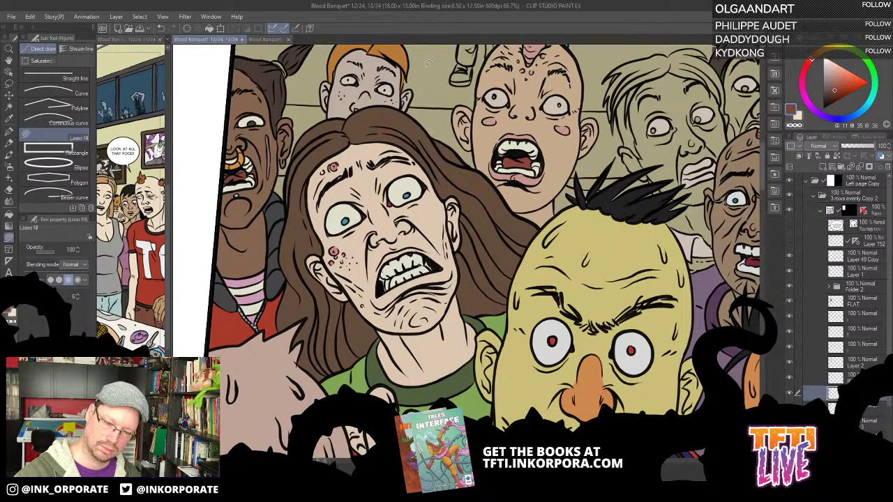
drag(664, 200, 660, 236)
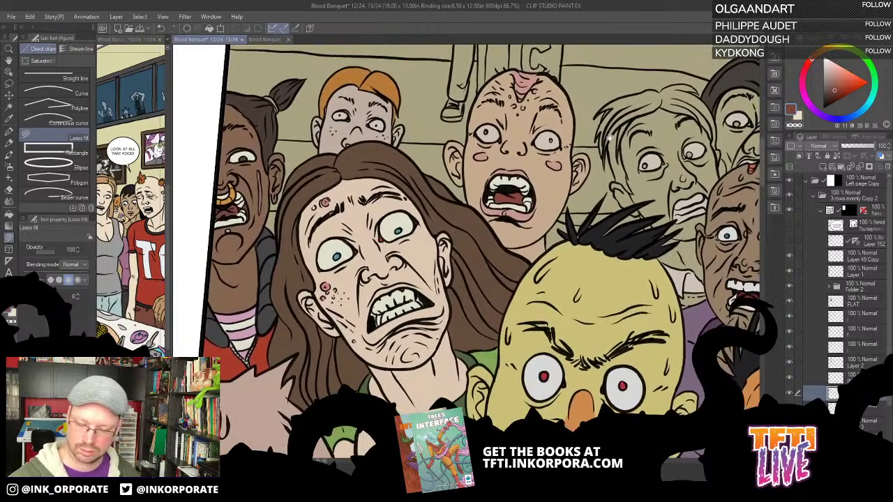
drag(595, 156, 602, 178)
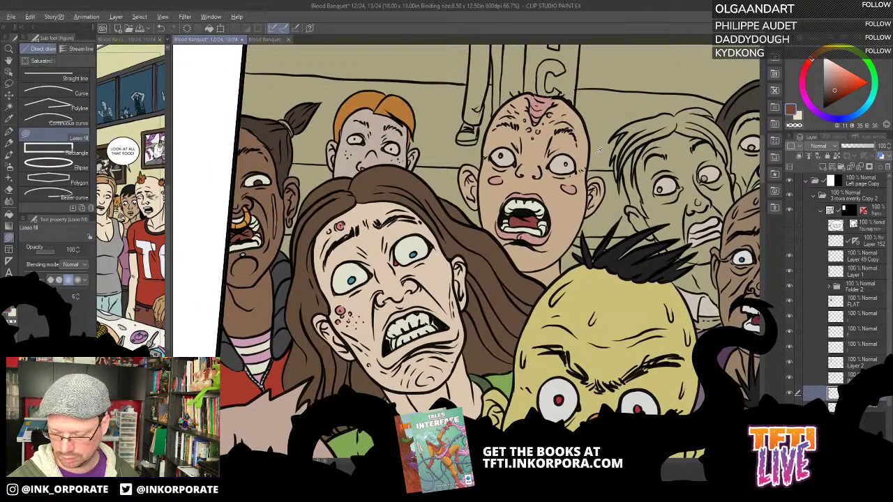
alt+click(533, 222)
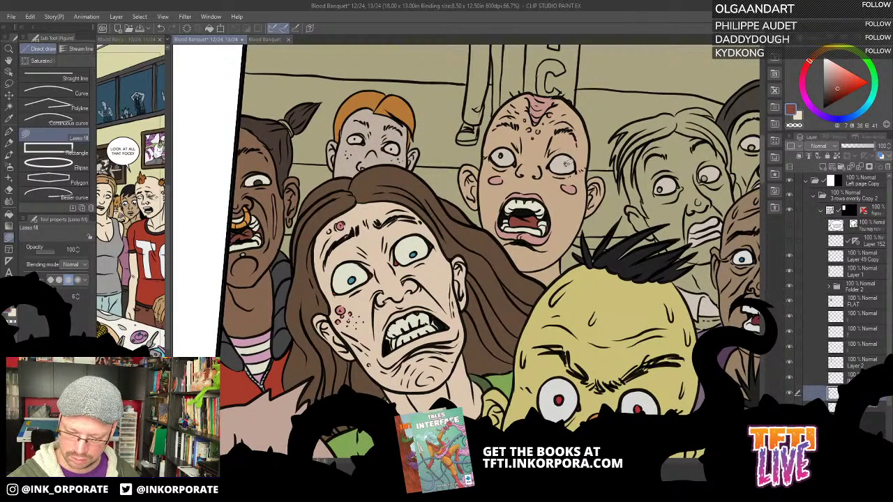
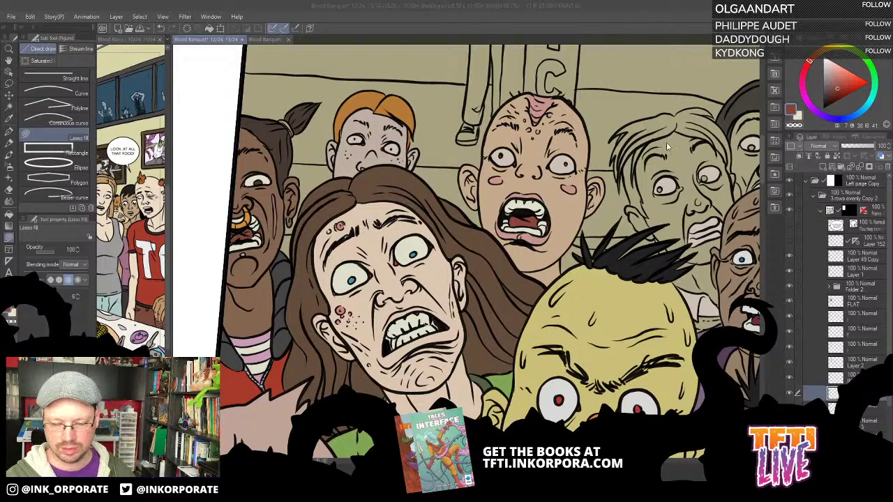
drag(657, 143, 595, 120)
key(ctrl+z)
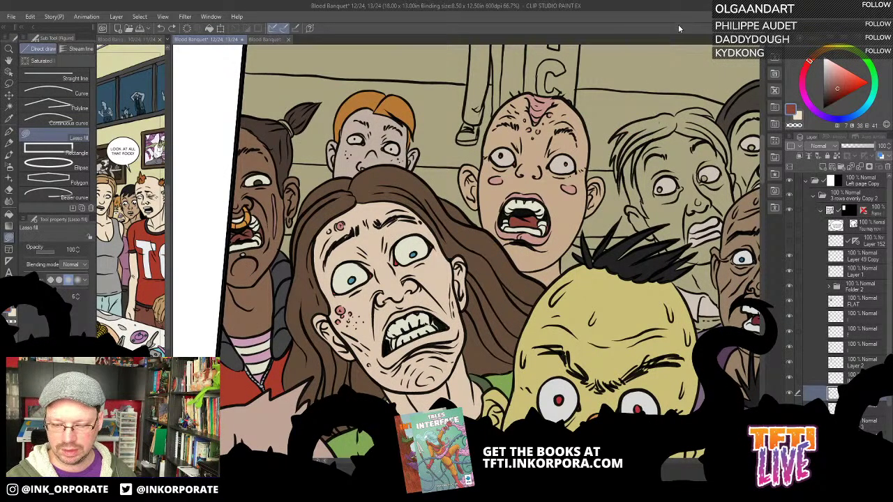
Choose a light beige skin tone and fill the face, ear and neck of the short-haired character behind the yellow head with it
drag(726, 170, 604, 134)
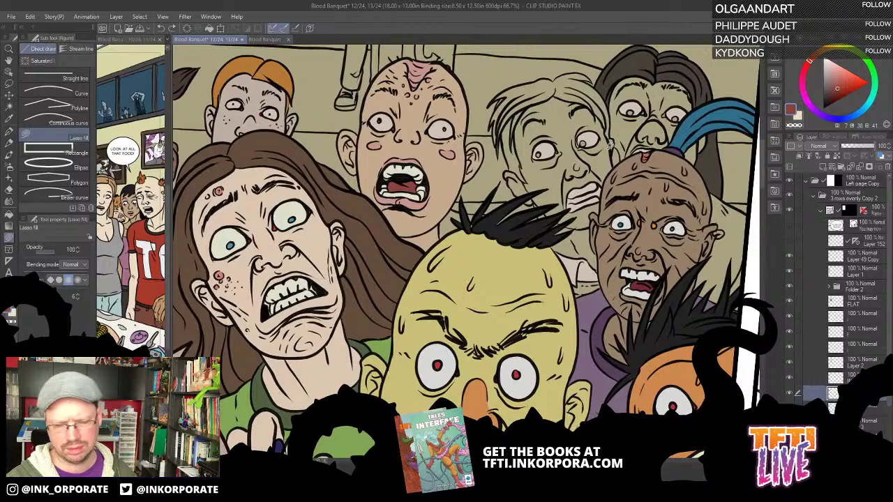
key(g)
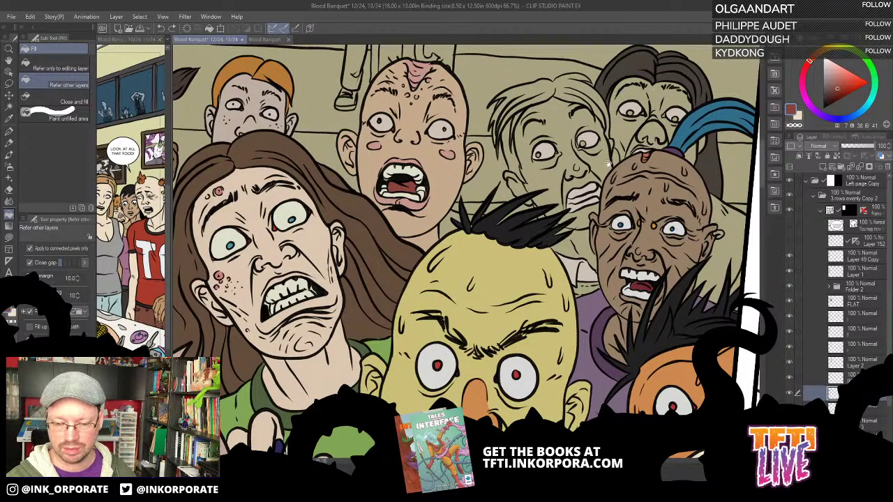
drag(612, 173, 598, 146)
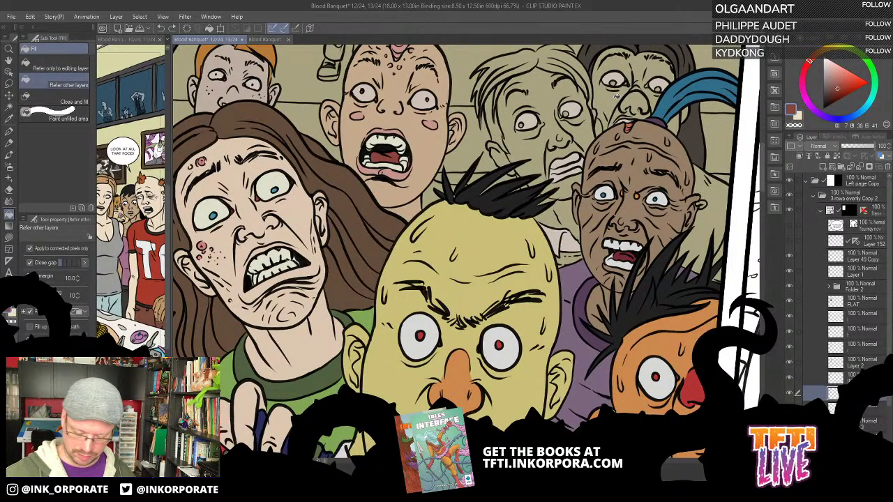
scroll(615, 101, up, 2)
drag(595, 116, 566, 206)
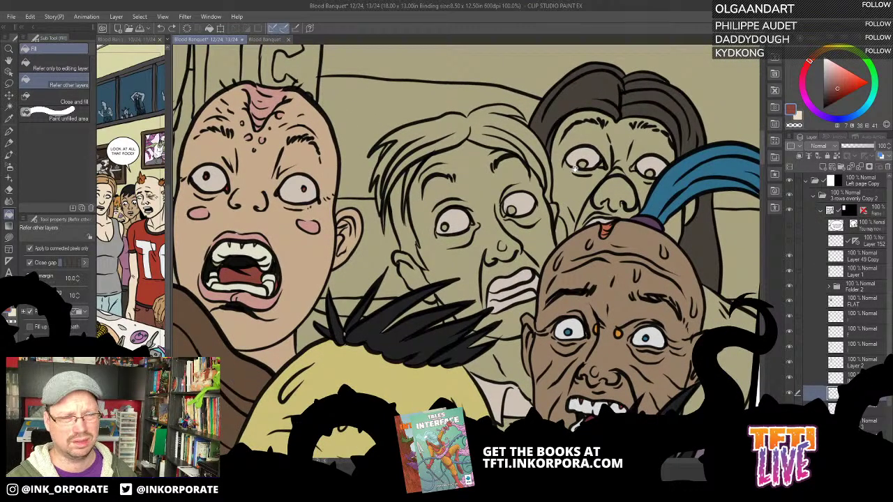
drag(496, 263, 510, 242)
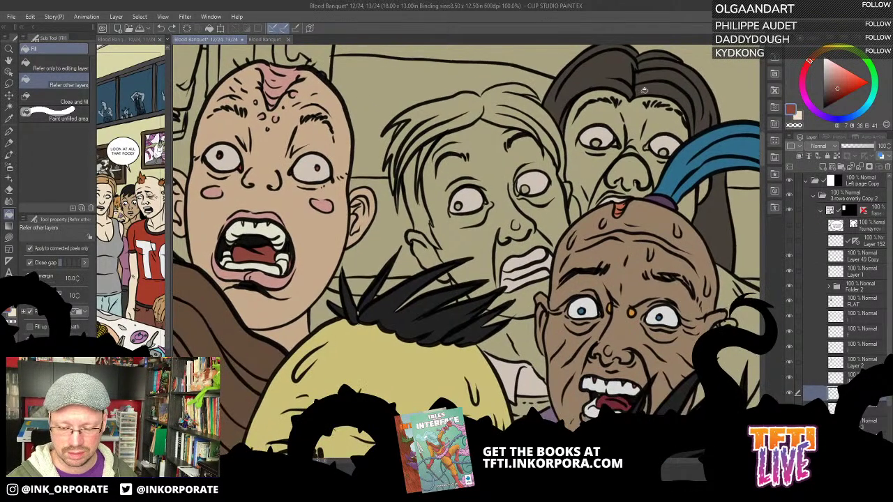
drag(542, 158, 602, 139)
alt+click(665, 60)
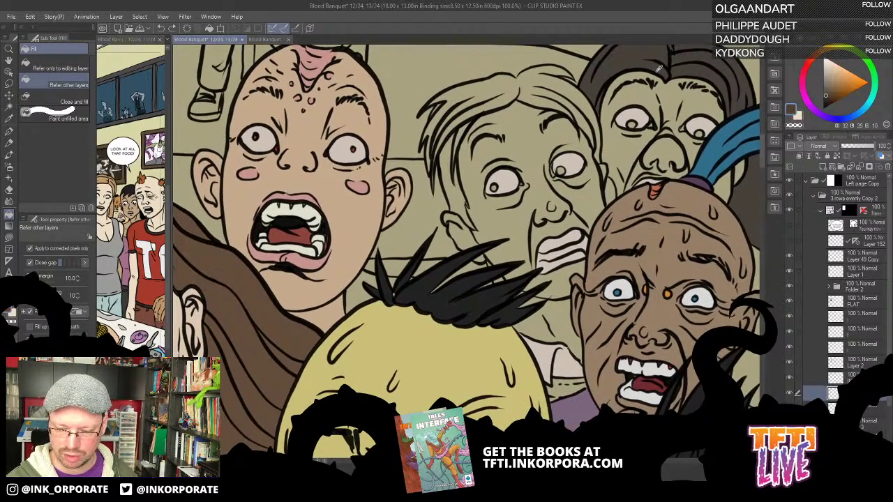
drag(561, 171, 540, 201)
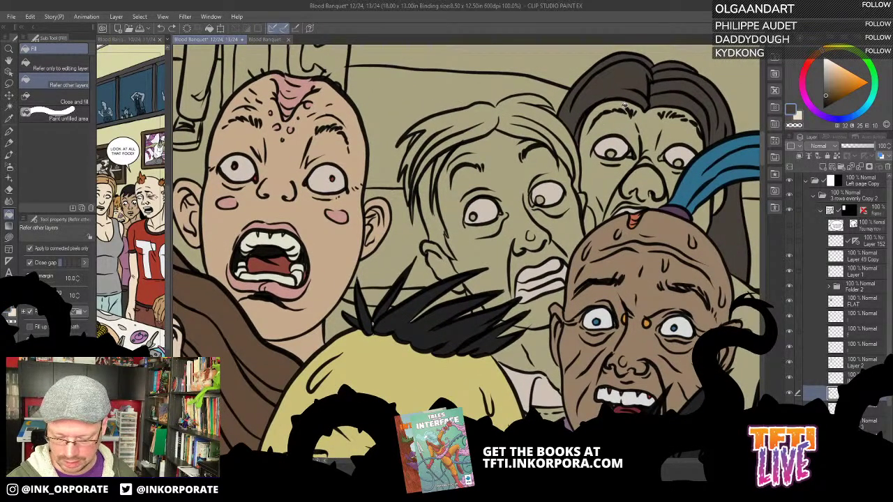
drag(597, 267, 596, 279)
click(831, 76)
click(834, 71)
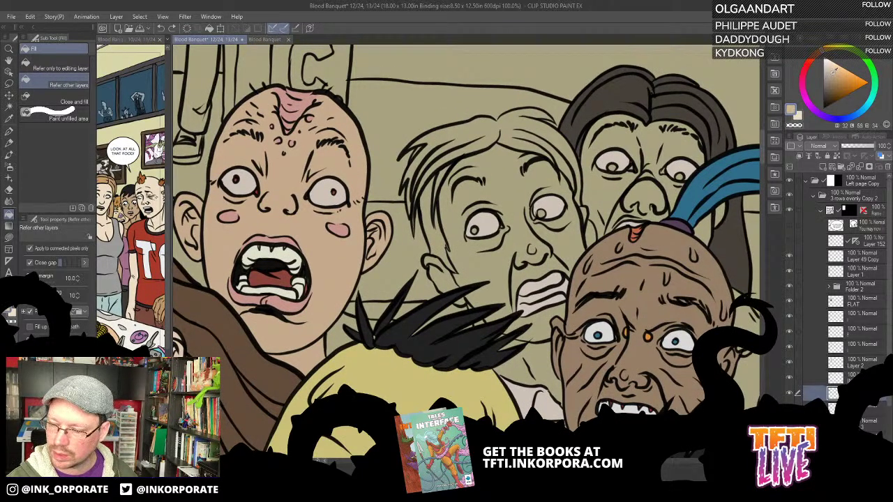
click(519, 257)
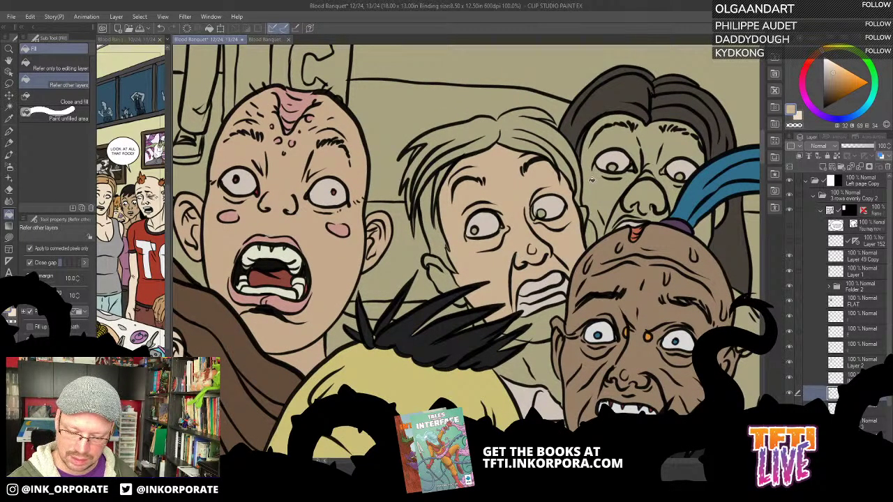
drag(555, 345, 536, 290)
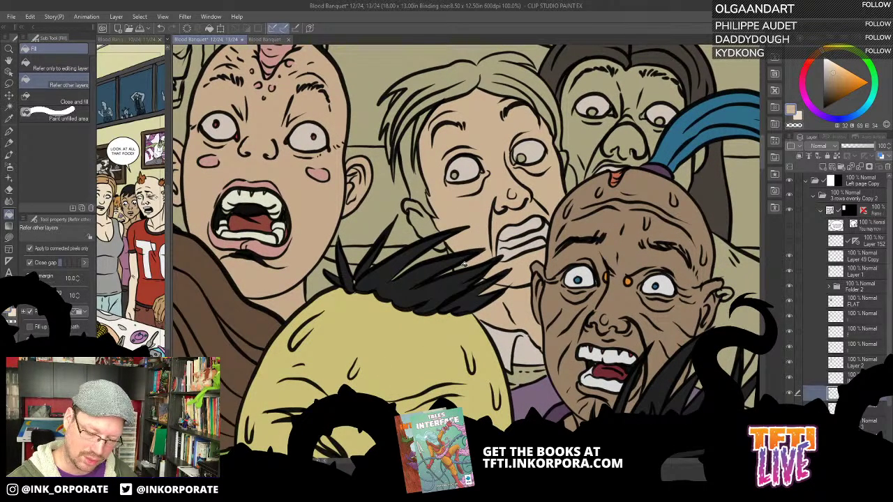
drag(449, 242, 494, 301)
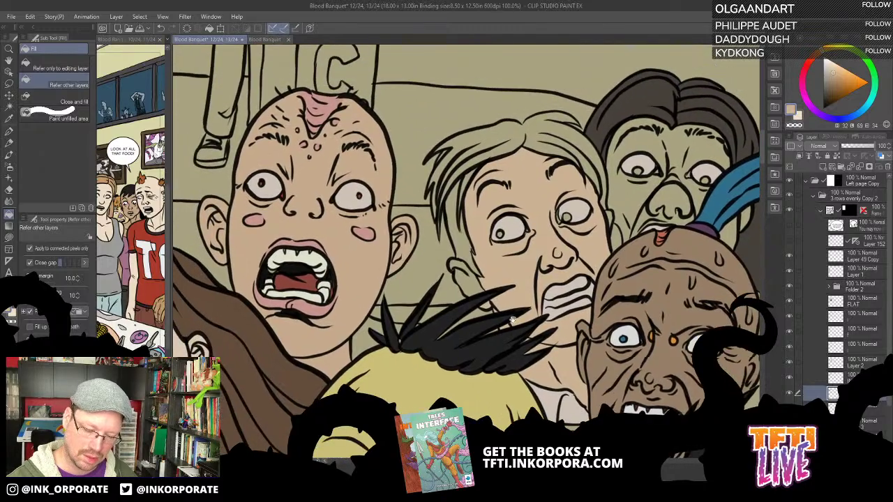
Sample the dark red of the brown-skinned bald character's tongue and lasso-fill the gap between the short-haired character's teeth with it
drag(640, 245, 571, 149)
alt+click(587, 333)
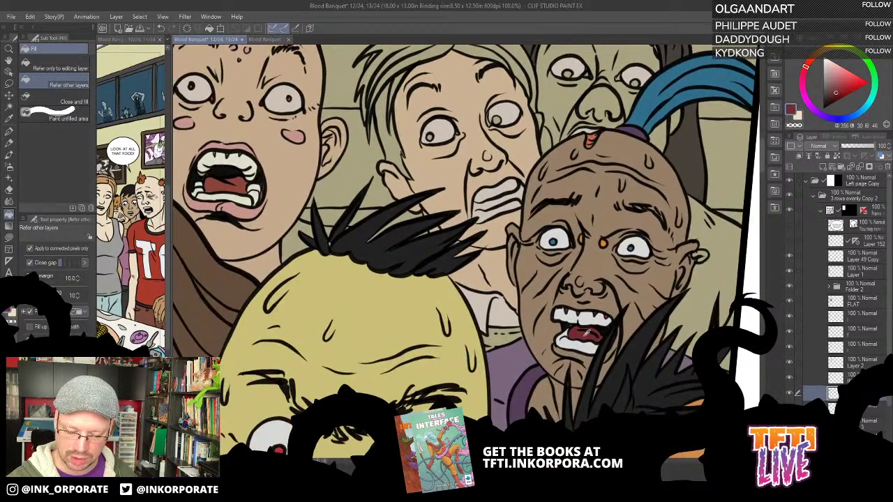
click(498, 201)
key(ctrl+z)
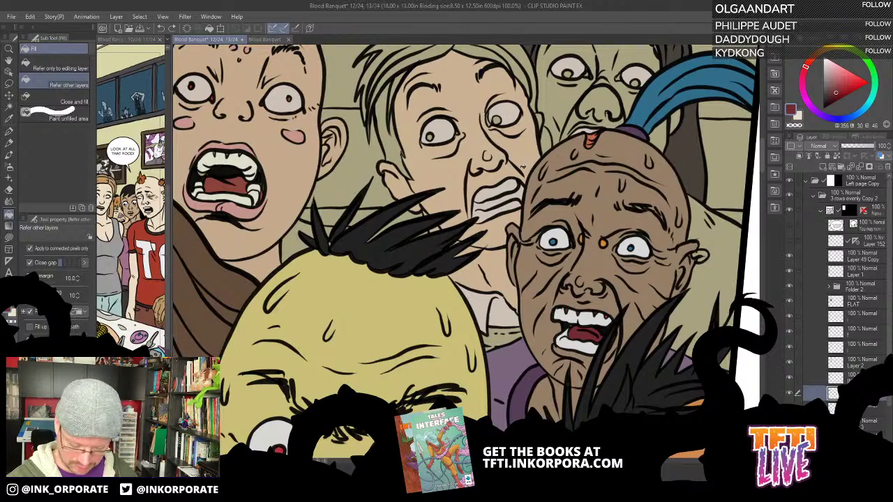
key(minus)
key(minus)
key(minus)
key(minus)
key(minus)
key(minus)
key(minus)
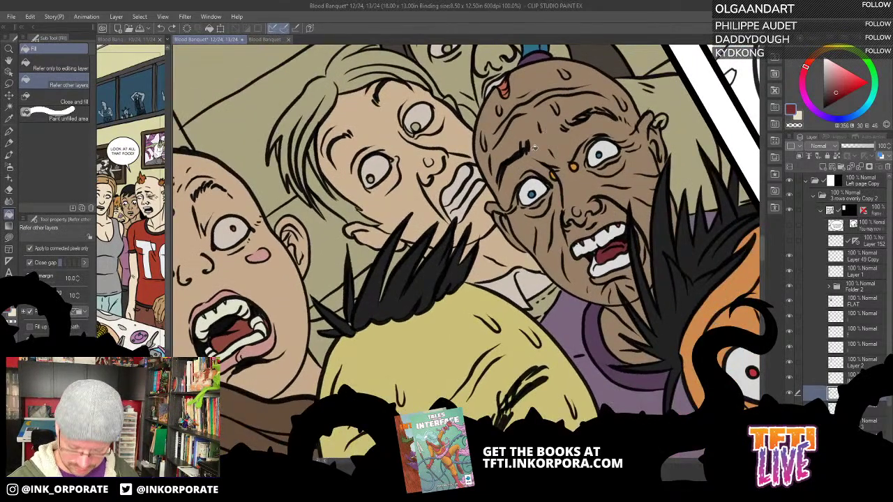
key(u)
drag(522, 159, 622, 154)
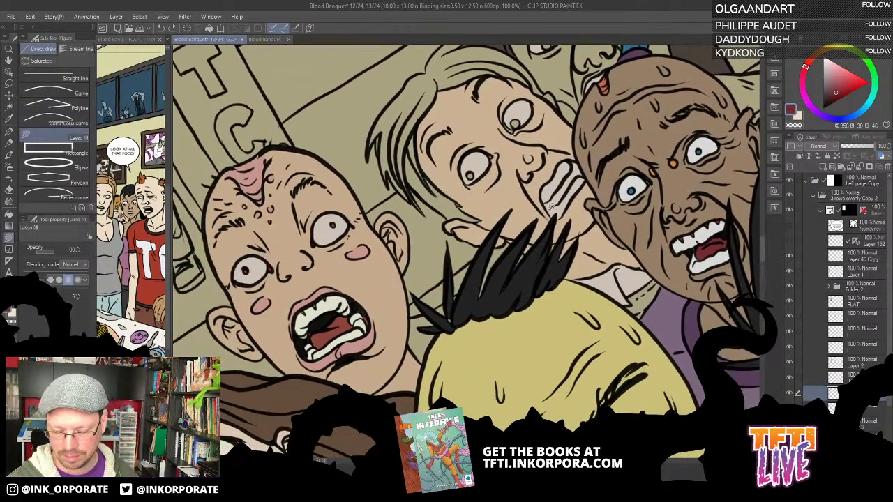
mouse_move(552, 207)
mouse_down()
mouse_move(575, 174)
mouse_move(589, 173)
mouse_move(580, 160)
mouse_move(551, 204)
mouse_up()
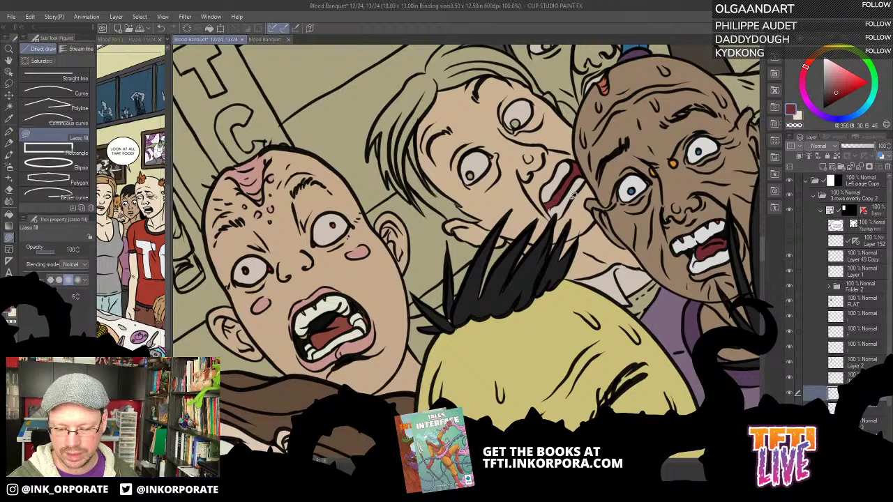
Sample the dark red from the short-haired character's mouth and lasso-fill both of the character's irises with it
drag(628, 110, 566, 129)
drag(453, 76, 587, 120)
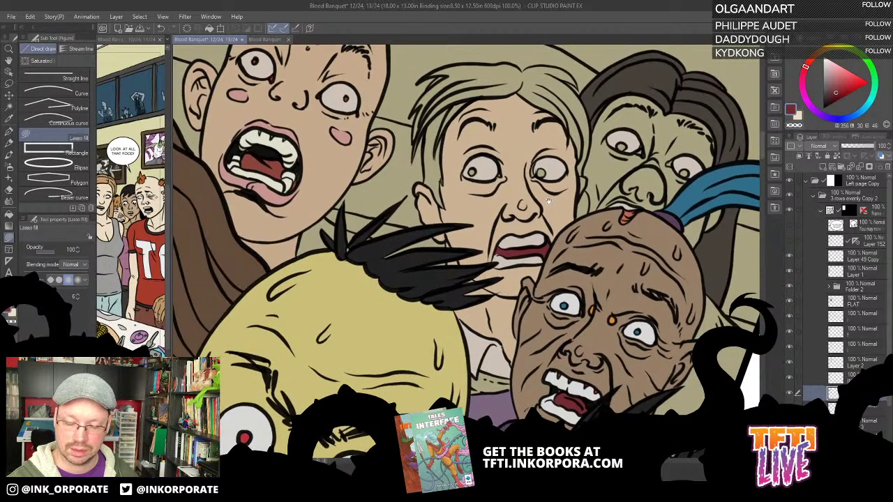
drag(549, 202, 558, 210)
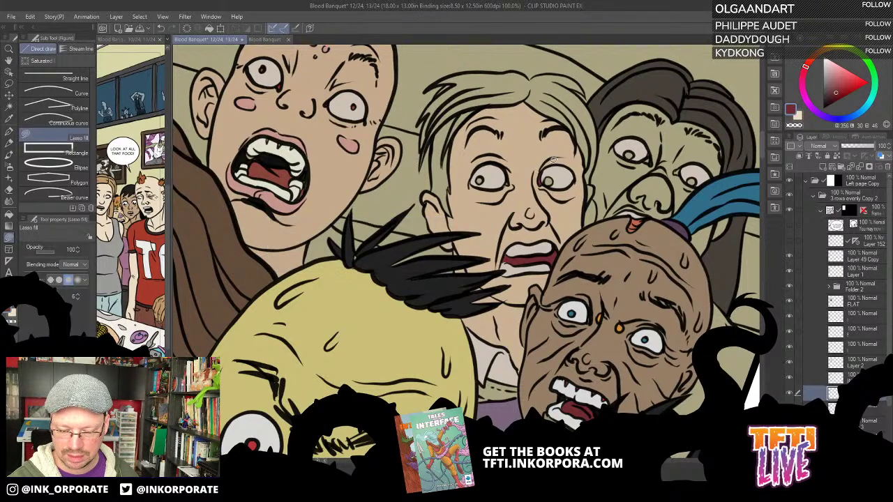
scroll(519, 195, up, 2)
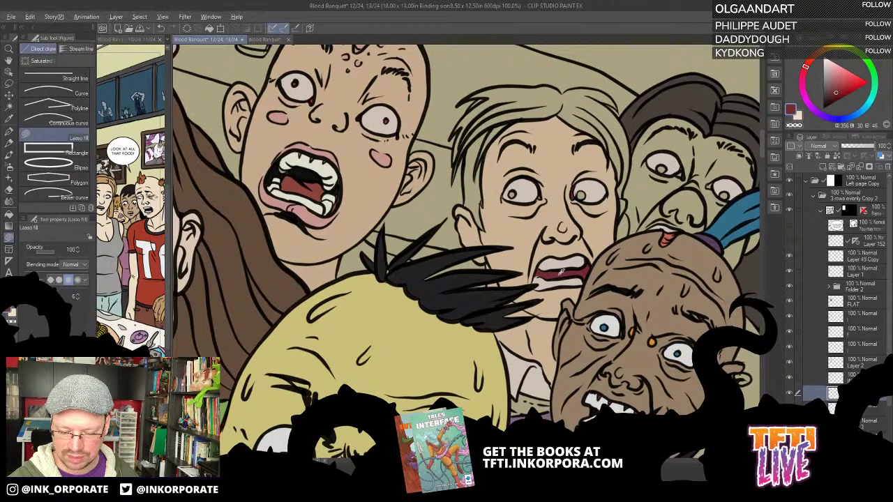
alt+click(540, 198)
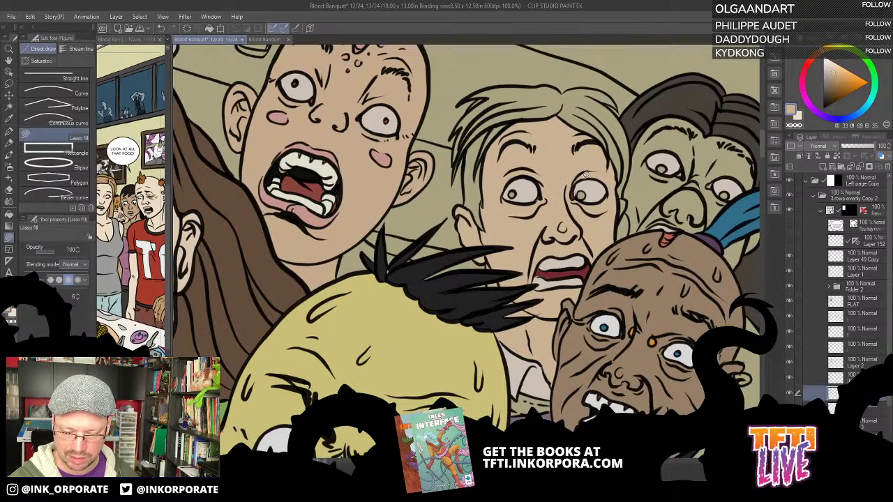
alt+click(562, 271)
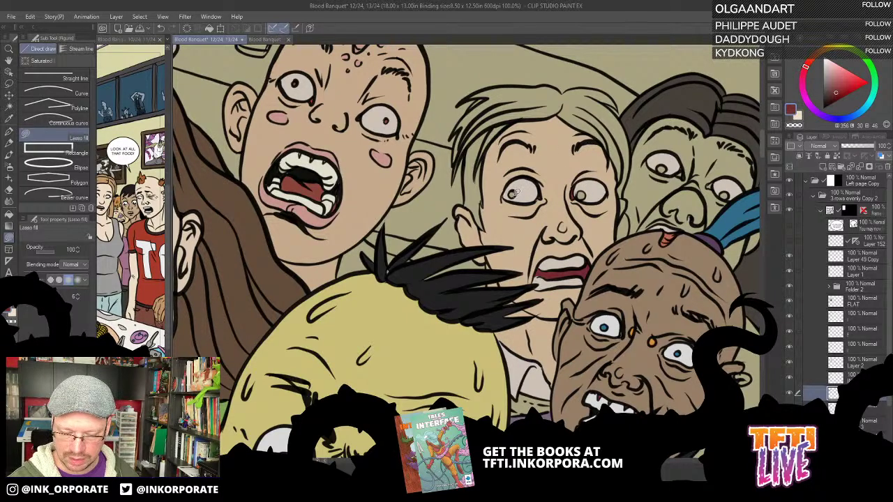
drag(512, 193, 515, 196)
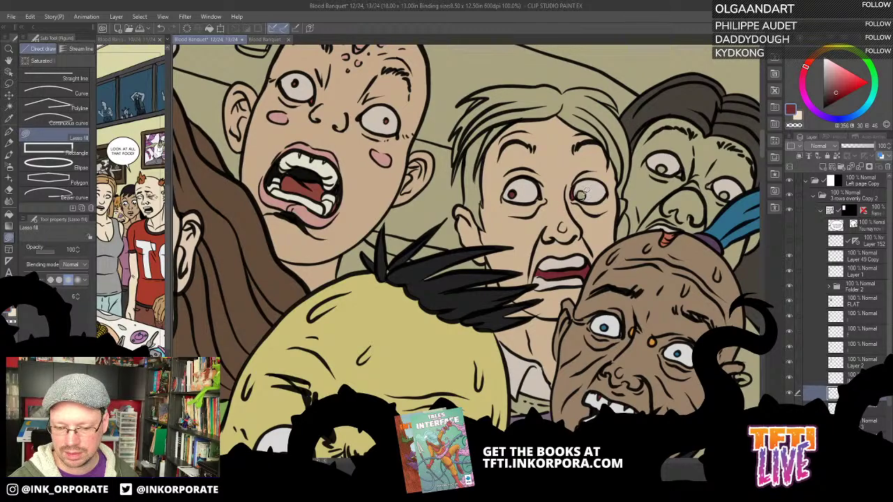
mouse_move(578, 194)
mouse_down()
mouse_move(589, 198)
mouse_move(586, 187)
mouse_up()
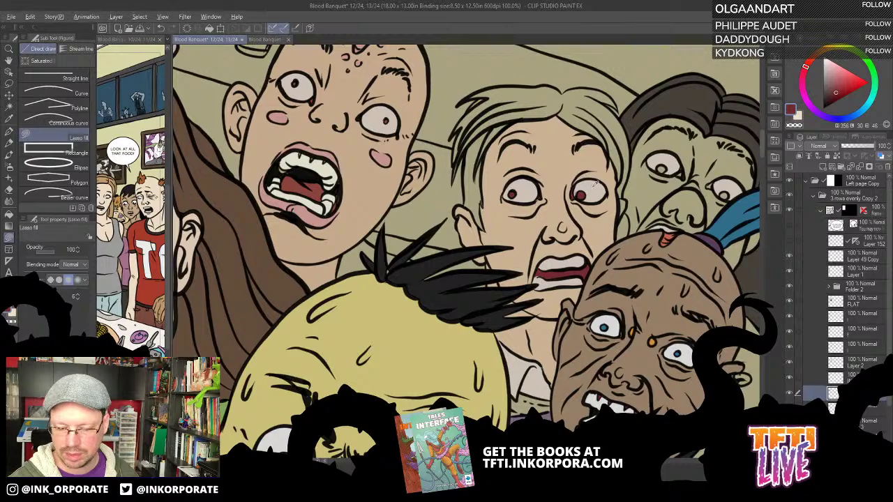
Lasso-fill a small patch above the short-haired character's eye with the sampled skin tone, and pick the mouth's dark red again
alt+click(594, 186)
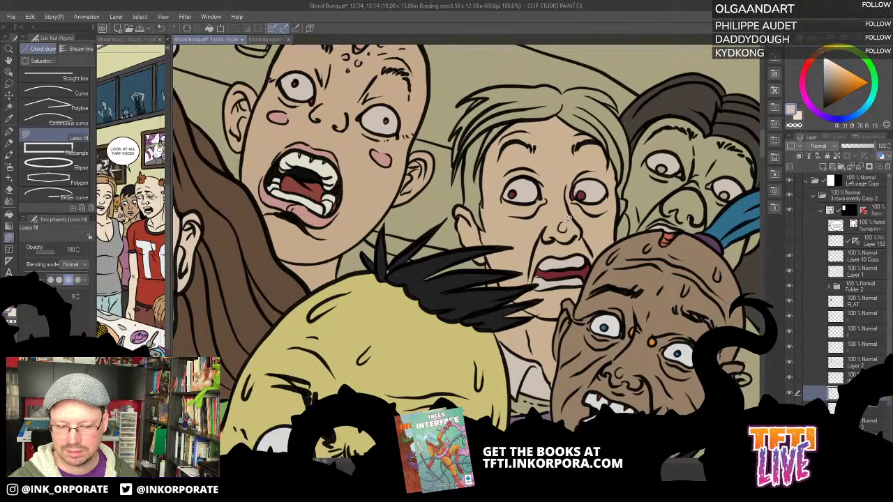
alt+click(566, 160)
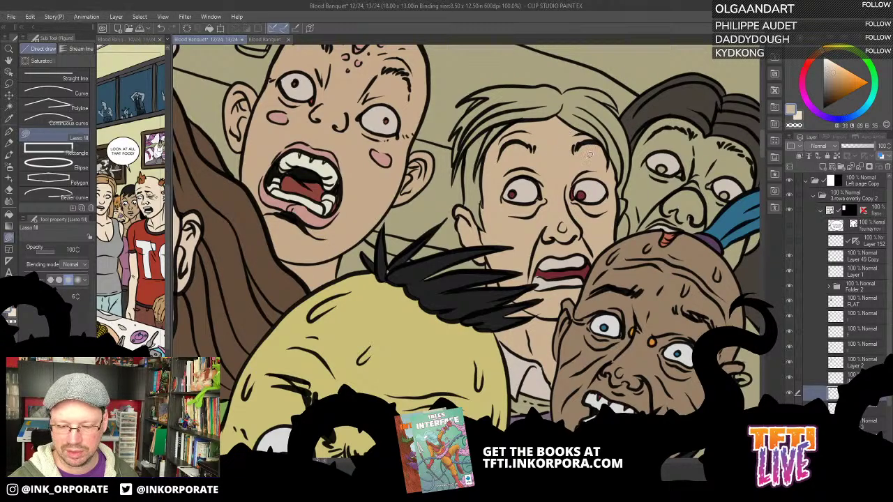
mouse_move(589, 153)
mouse_down()
mouse_move(550, 123)
mouse_move(510, 148)
mouse_move(562, 161)
mouse_move(587, 150)
mouse_up()
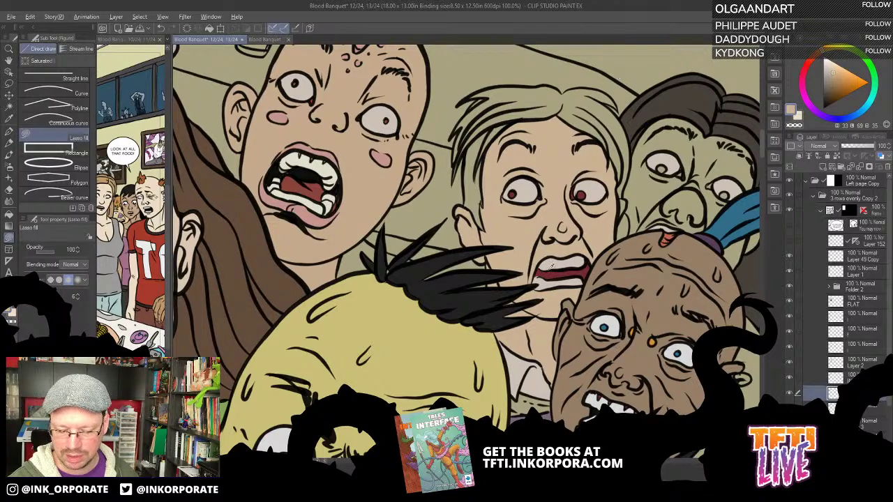
alt+click(551, 270)
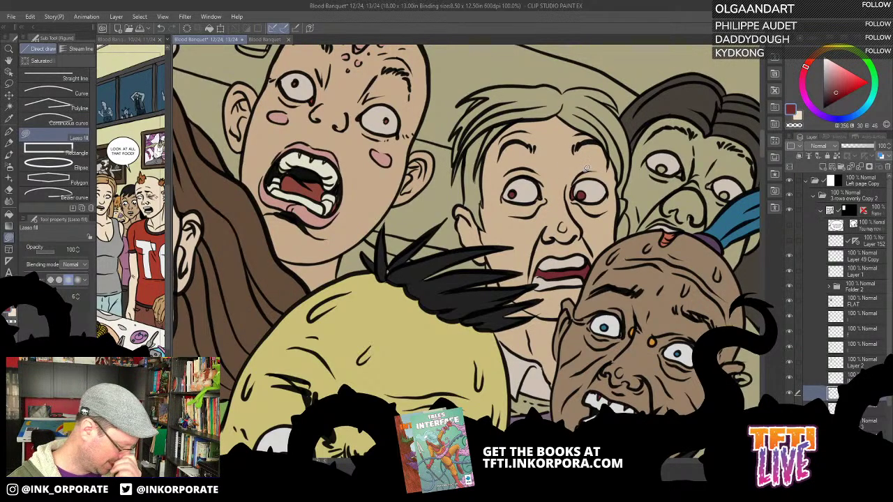
Sample the dark brown of the long-haired character's hair, shift it to a warmer medium brown, and fill the short-haired character's hair
mouse_move(623, 152)
mouse_down()
mouse_move(617, 113)
mouse_move(628, 103)
mouse_move(573, 170)
mouse_move(609, 145)
mouse_up()
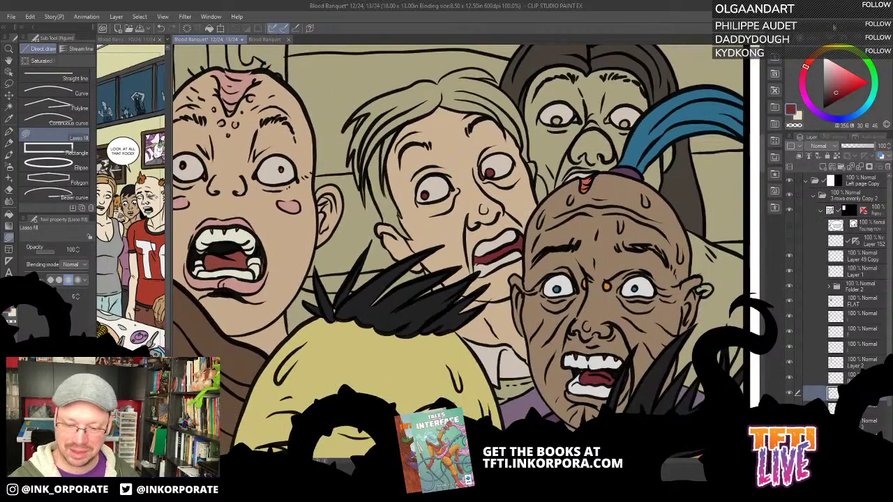
drag(523, 124, 544, 180)
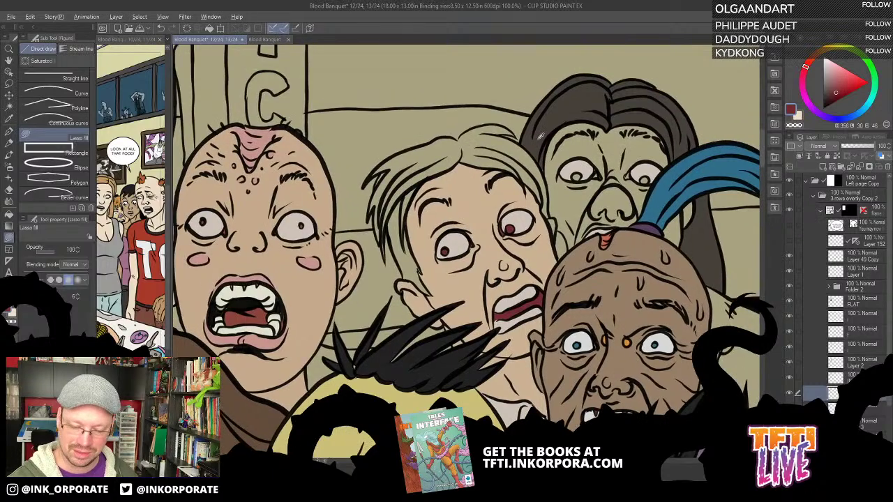
alt+click(542, 137)
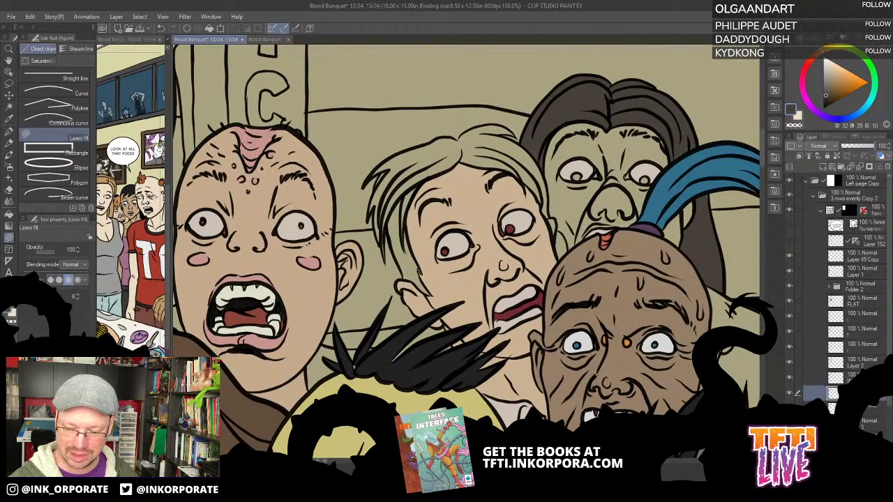
click(837, 88)
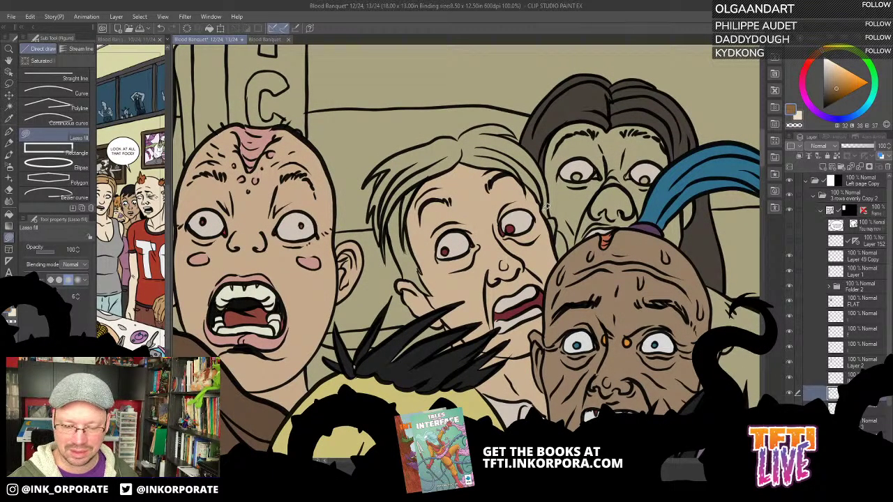
key(g)
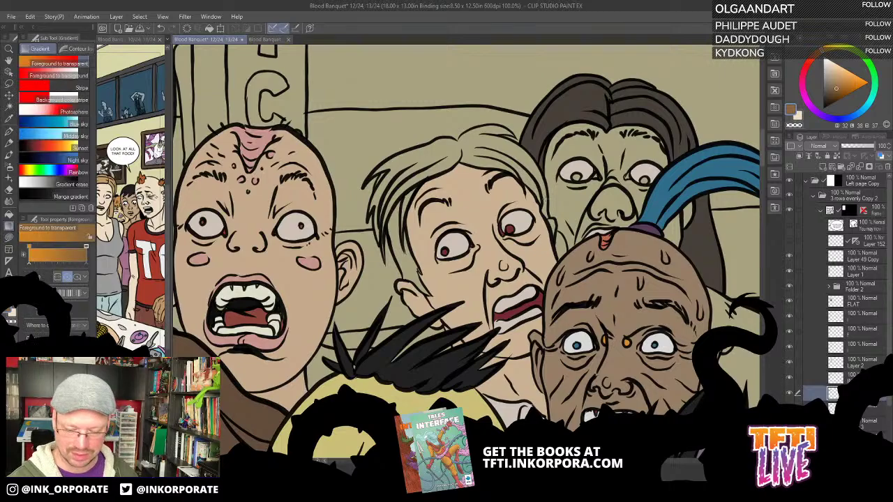
click(549, 209)
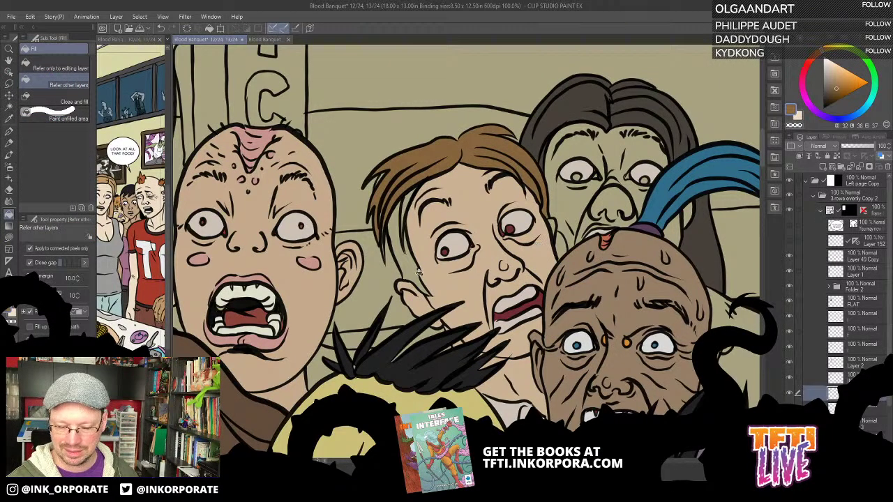
Lasso-fill the missed slivers and strand tips around the short-haired character's hair with the same brown
drag(418, 272, 559, 269)
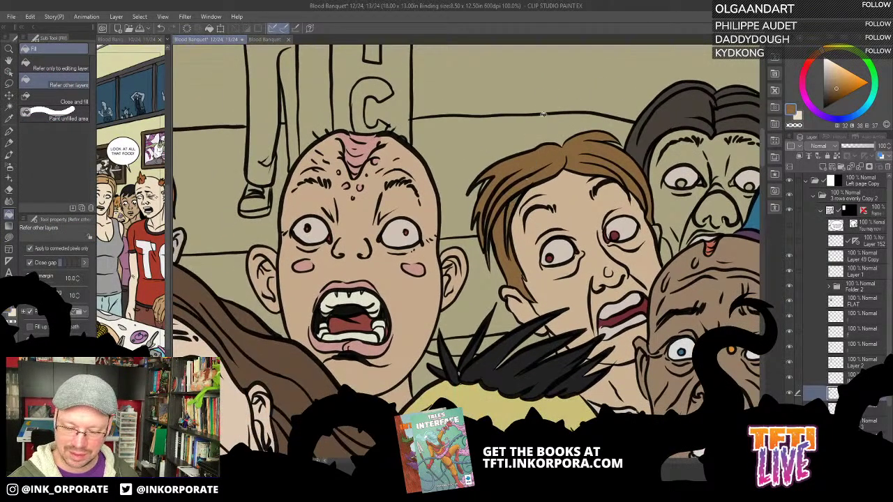
key(u)
mouse_move(492, 199)
mouse_down()
mouse_move(491, 262)
mouse_move(492, 228)
mouse_move(511, 203)
mouse_move(488, 231)
mouse_move(513, 212)
mouse_move(502, 213)
mouse_move(510, 259)
mouse_move(513, 208)
mouse_up()
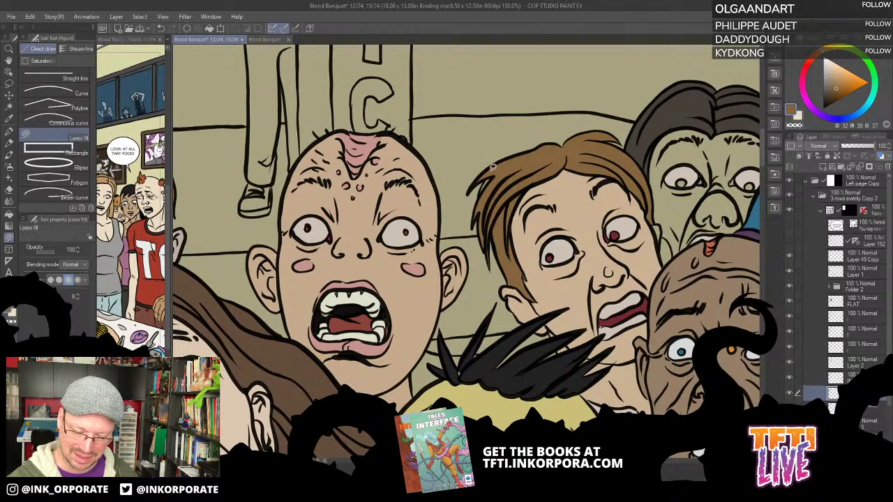
drag(481, 180, 520, 156)
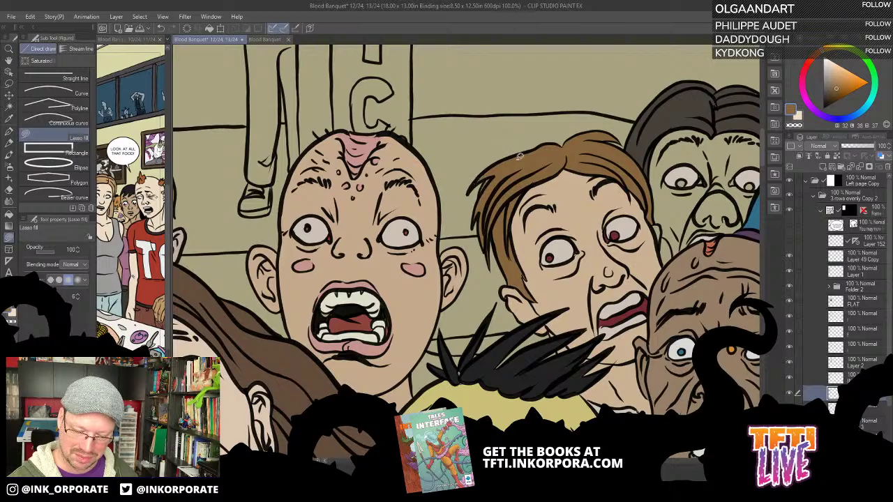
drag(544, 254, 510, 215)
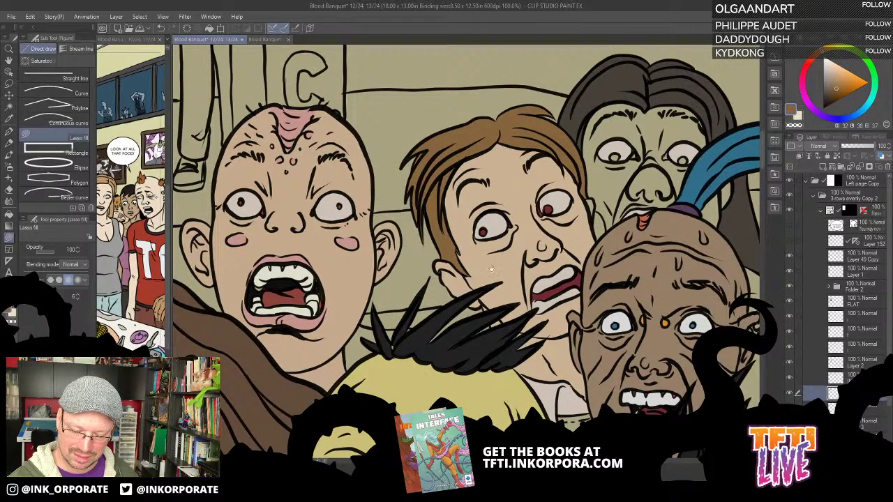
drag(491, 269, 511, 254)
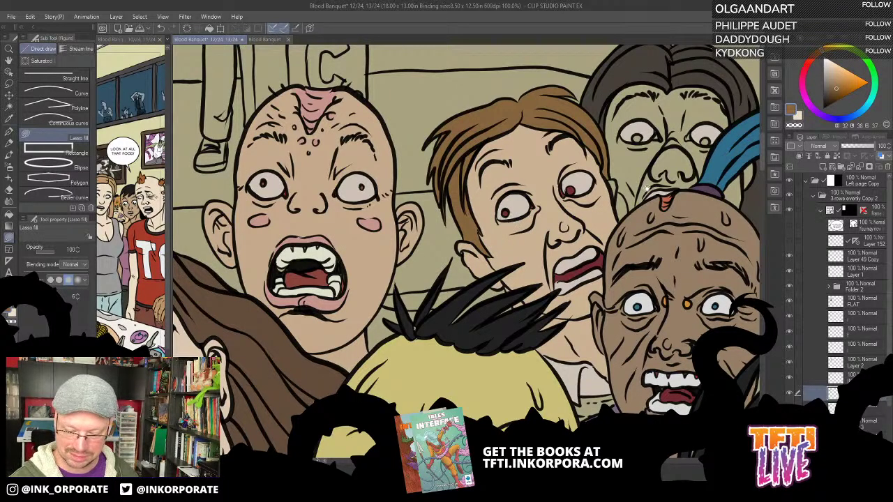
drag(669, 166, 632, 130)
drag(554, 87, 571, 138)
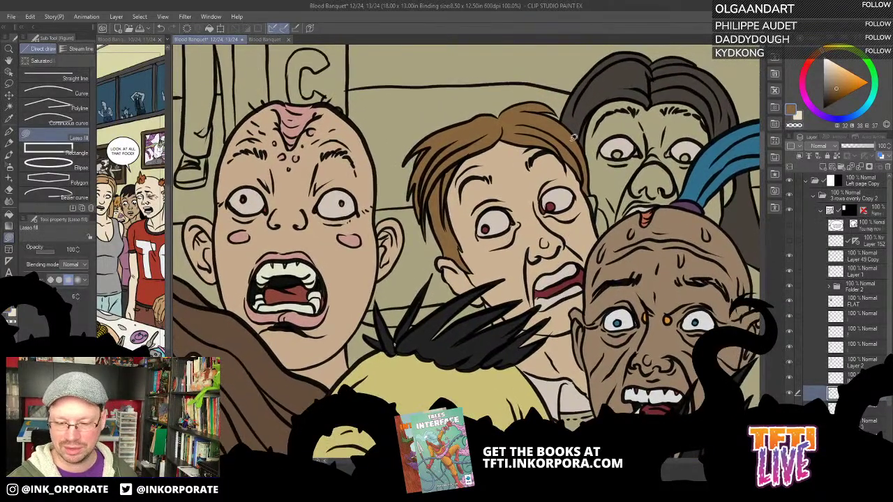
Choose a dark brown and lasso-fill both irises of the short-haired character with it
click(829, 90)
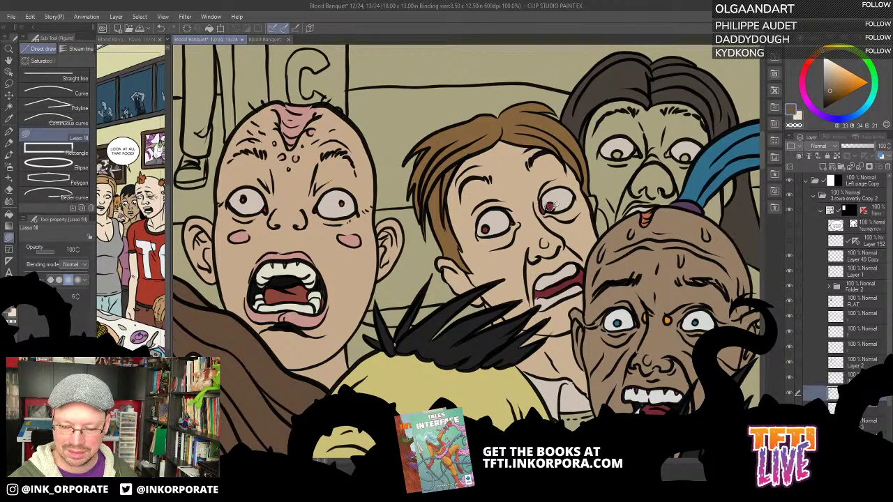
drag(550, 201, 552, 202)
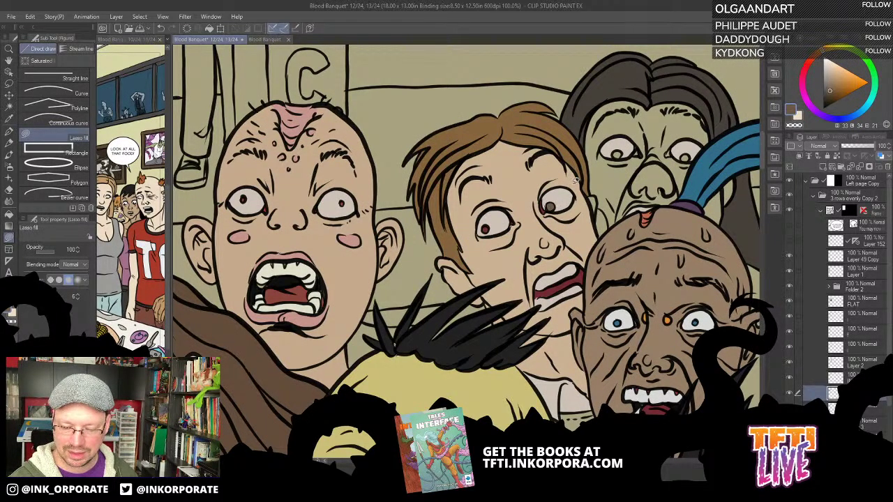
click(830, 95)
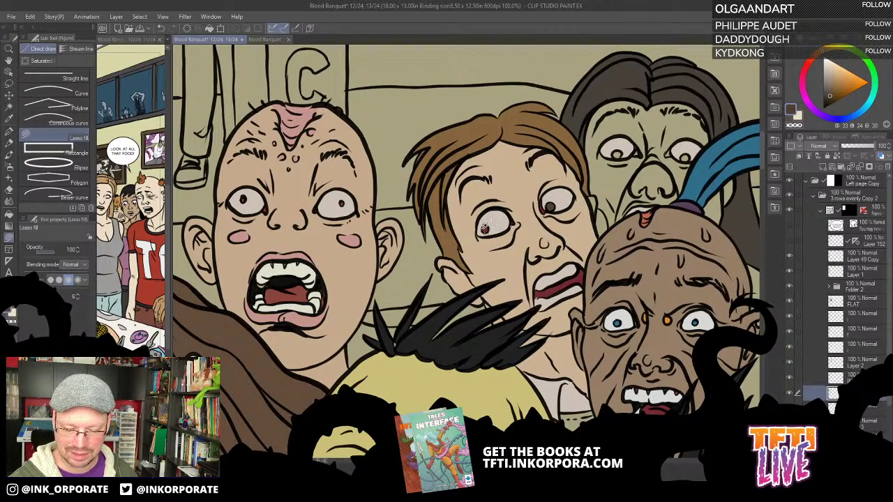
Sample the dark brown of the short-haired character's iris and fill the irises of the long-haired character behind the blue ponytail
drag(583, 219, 513, 180)
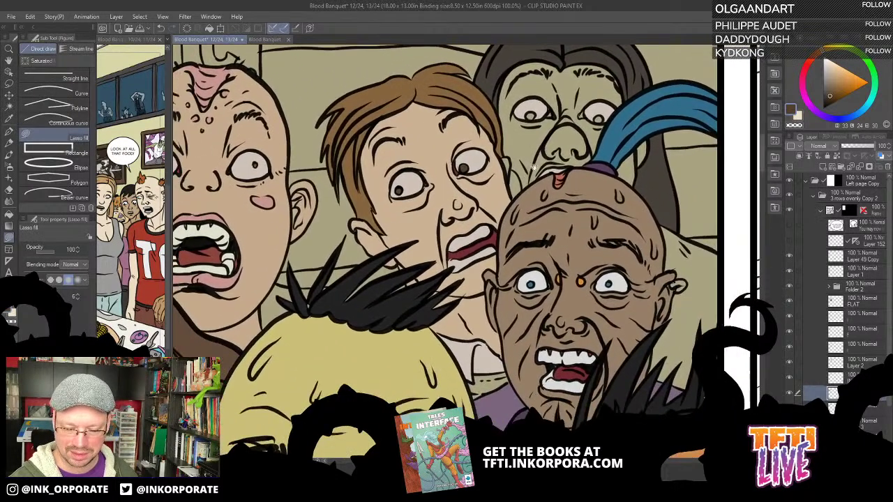
key(g)
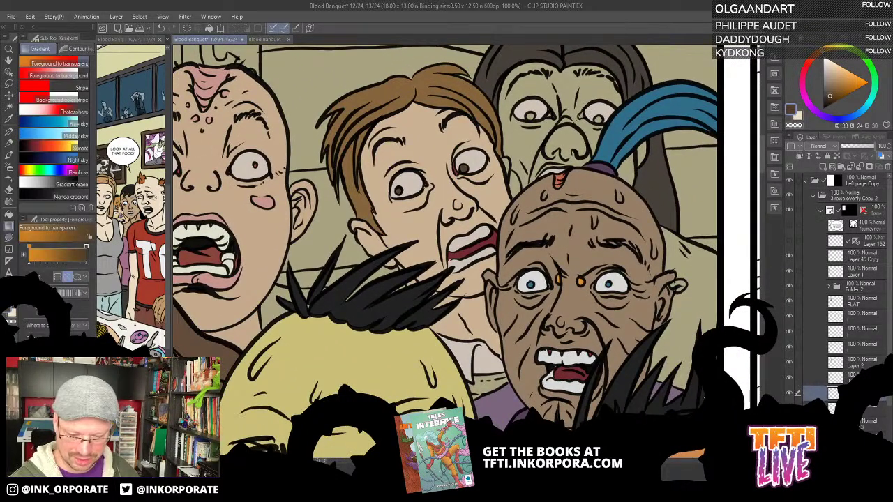
key(g)
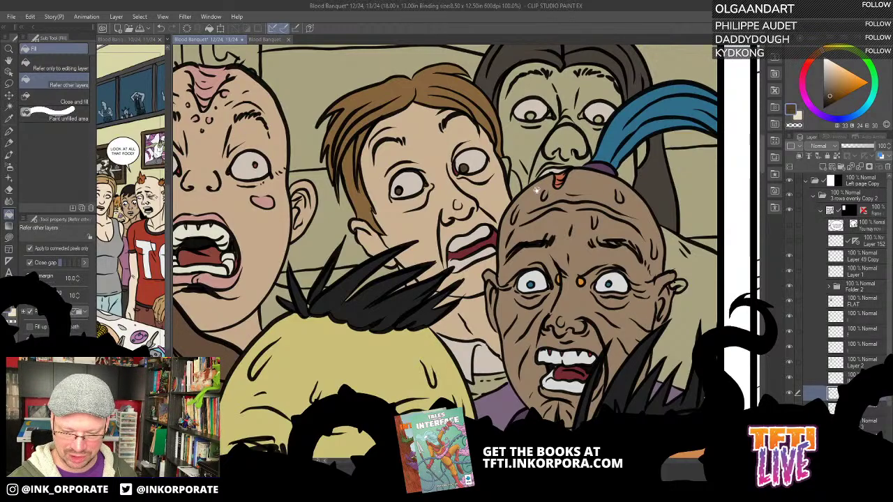
scroll(506, 228, up, 1)
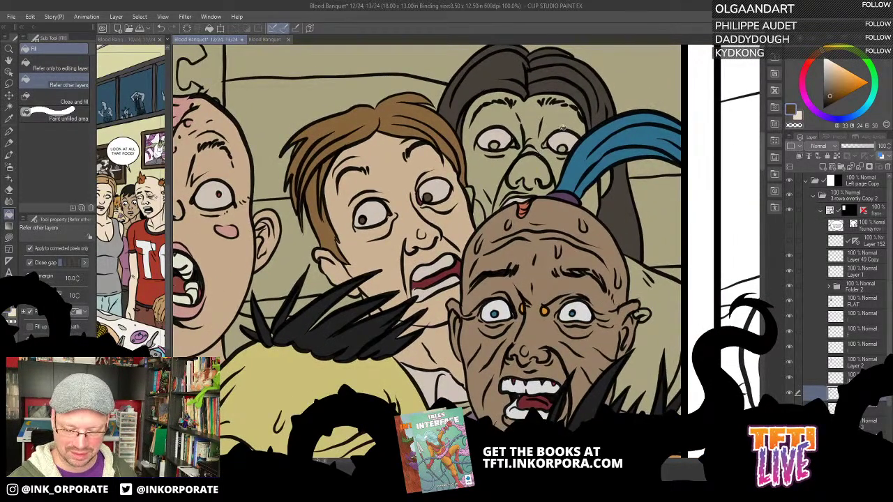
drag(525, 257, 575, 209)
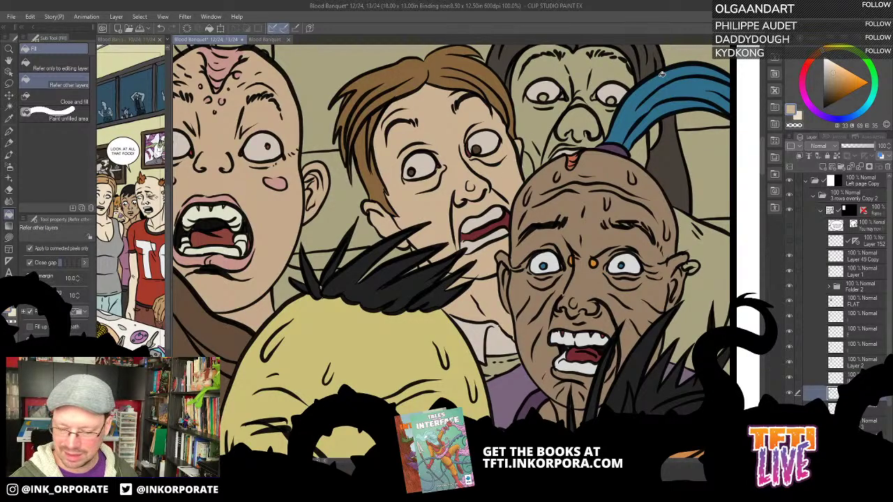
drag(649, 136, 601, 171)
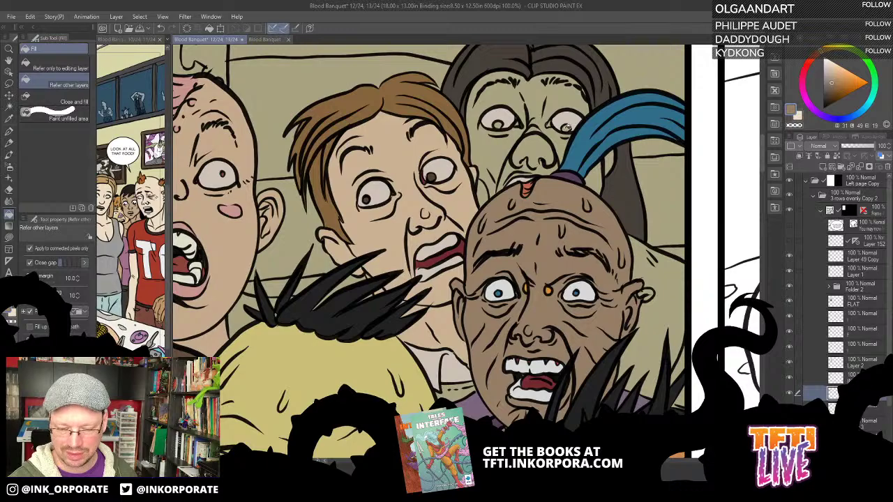
drag(525, 218, 553, 289)
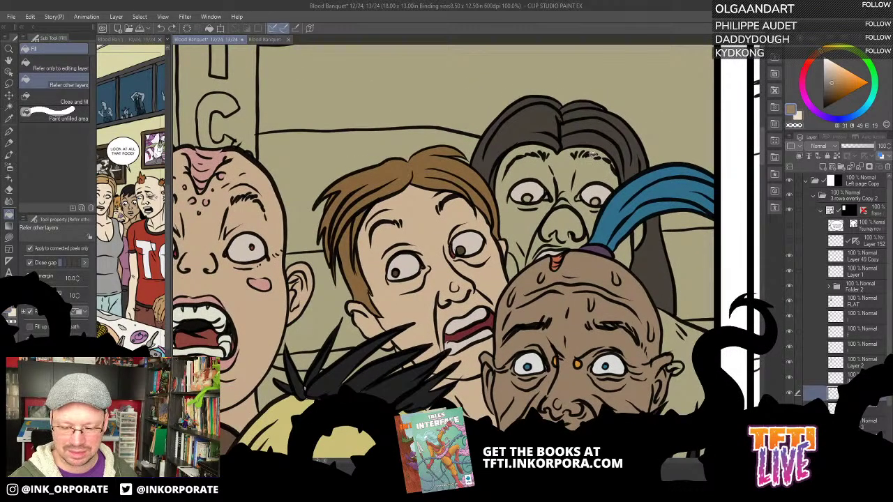
alt+click(460, 249)
click(527, 198)
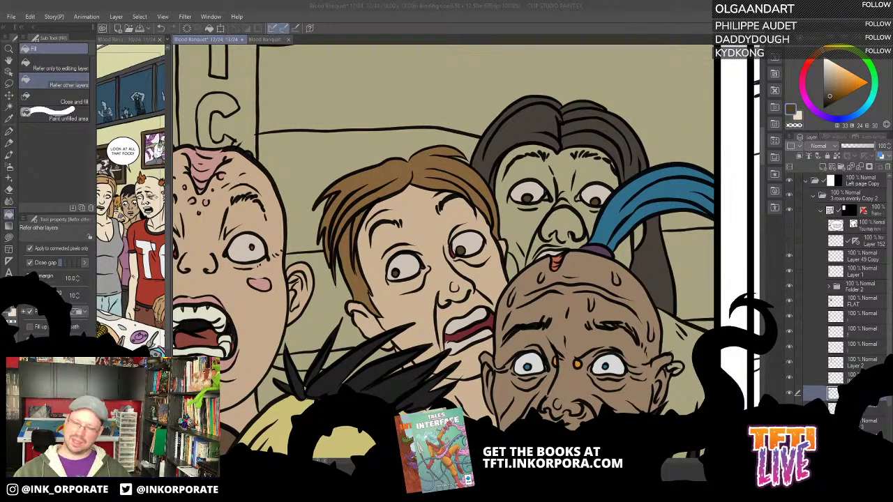
Choose a muted medium brown skin tone, fill the long-haired character's face, and patch the area beside the eyebrow with Lasso fill
click(590, 167)
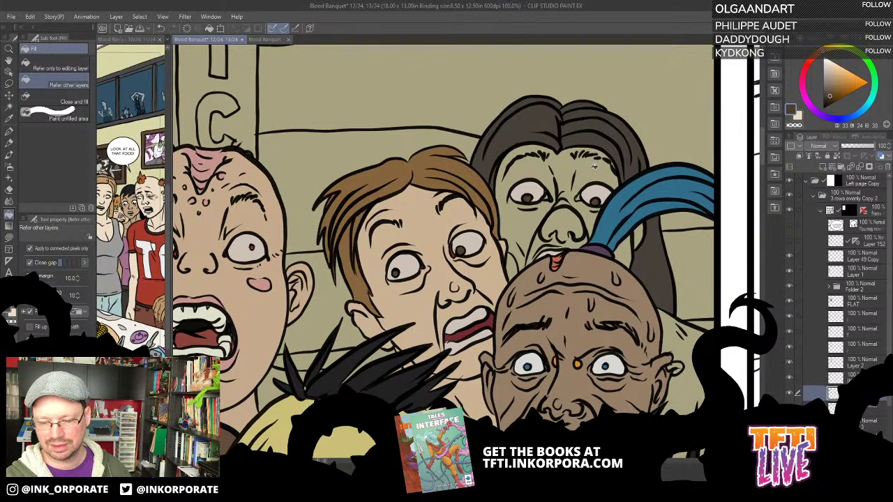
key(ctrl+z)
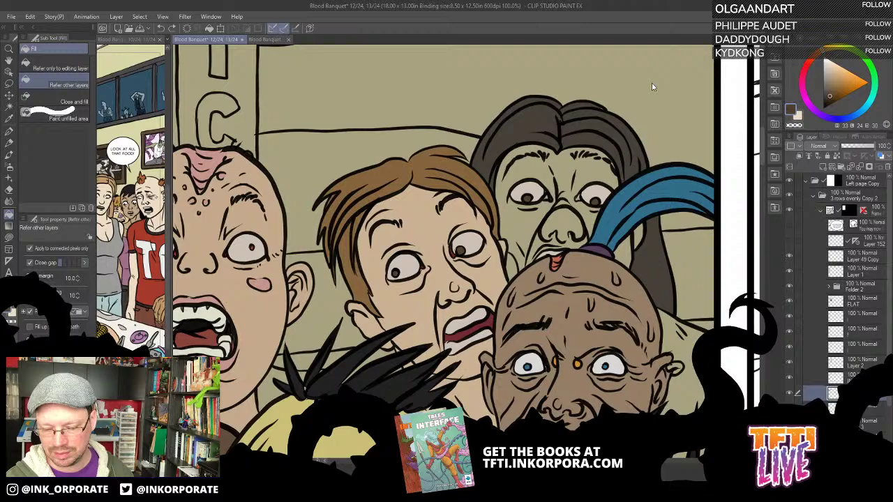
click(830, 76)
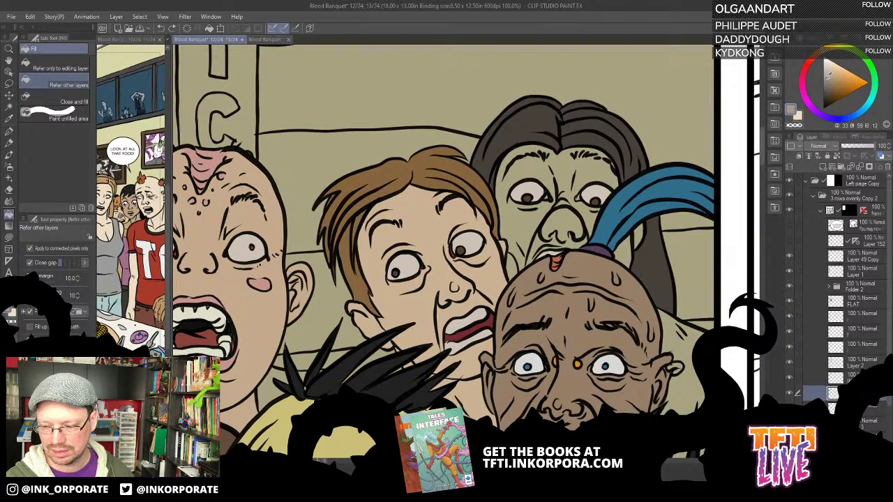
drag(828, 76, 834, 84)
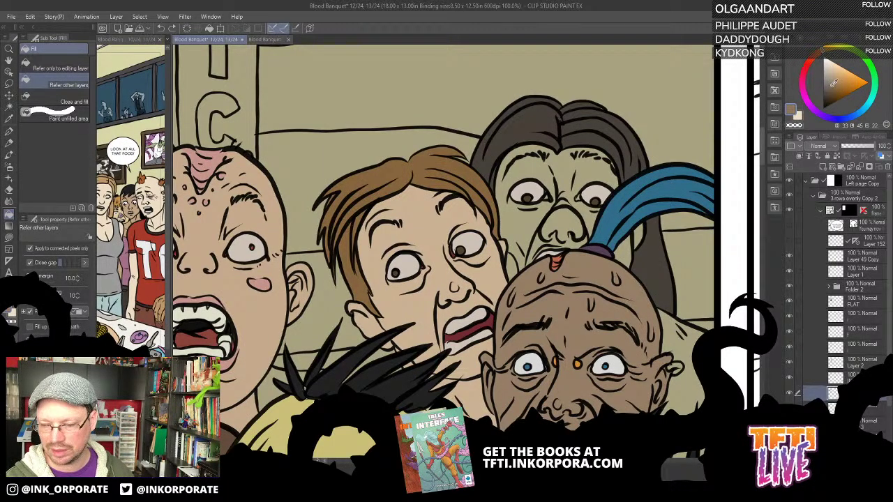
click(600, 182)
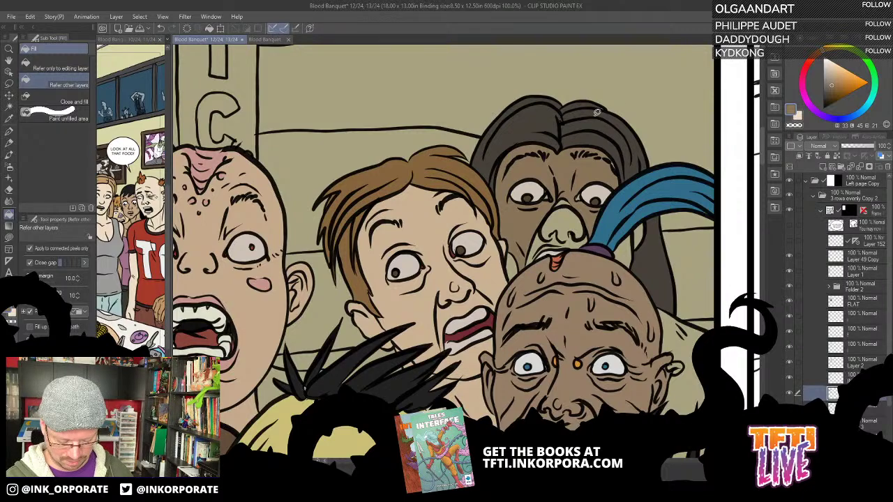
key(u)
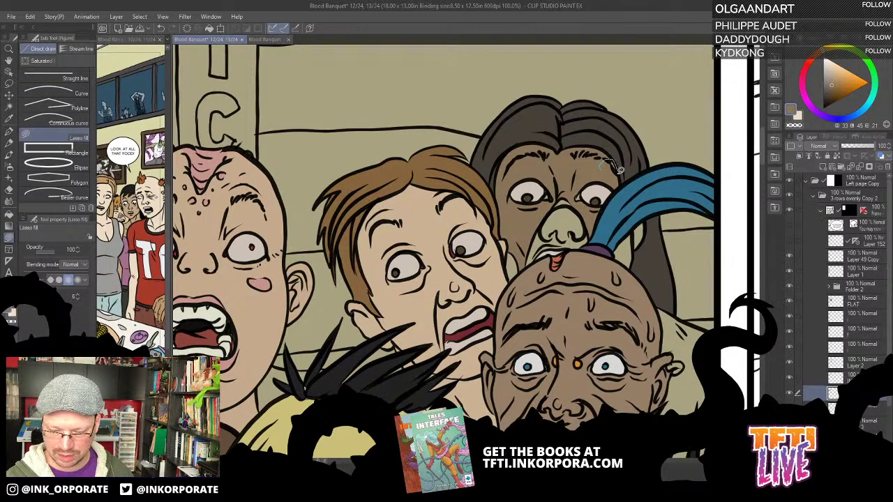
alt+click(613, 119)
mouse_move(574, 216)
mouse_down()
mouse_move(573, 194)
mouse_move(544, 187)
mouse_move(570, 176)
mouse_up()
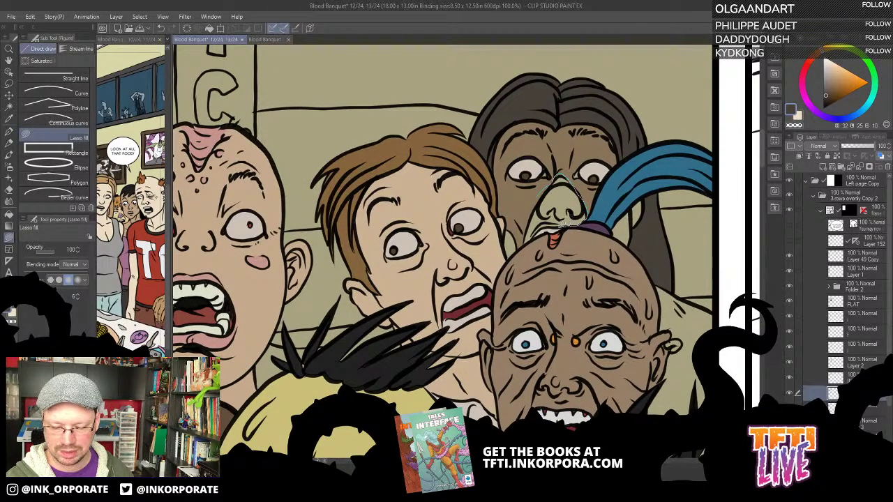
drag(522, 241, 536, 199)
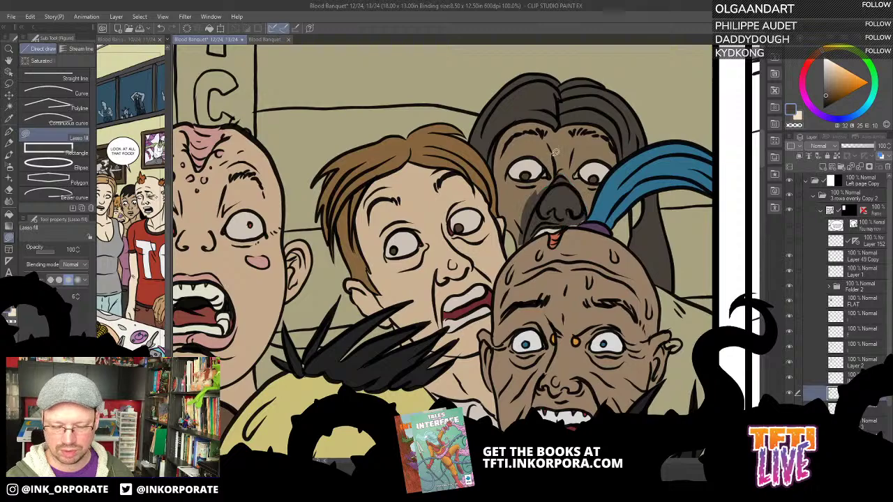
key(ctrl+z)
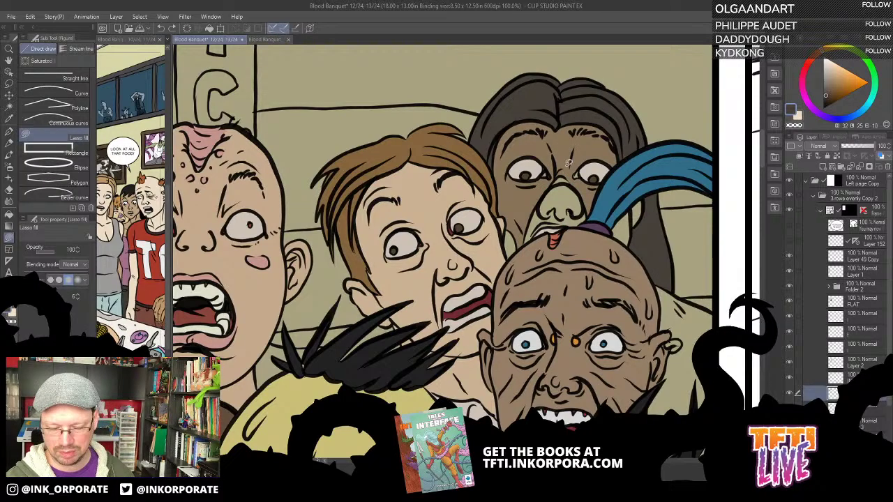
Sample the long-haired character's brown skin tone and lasso-fill the nose and the sliver of skin beside the short-haired character's face
alt+click(529, 200)
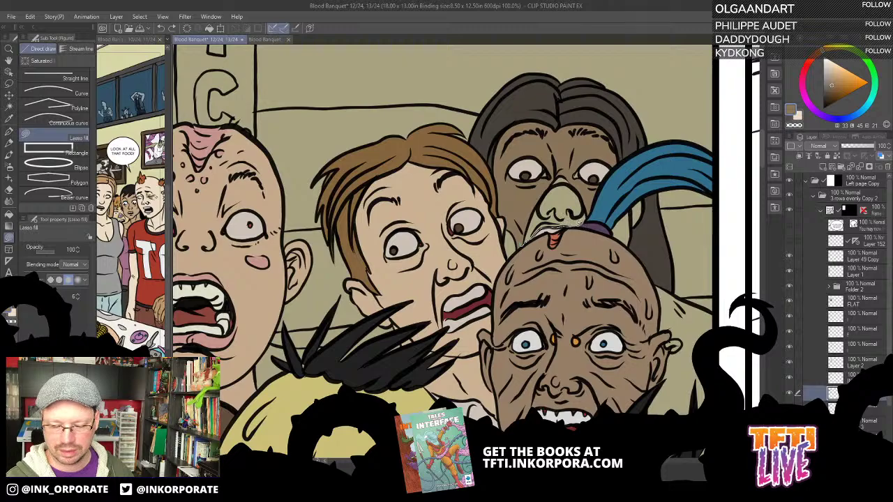
mouse_move(580, 224)
mouse_down()
mouse_move(583, 183)
mouse_move(560, 166)
mouse_move(527, 225)
mouse_up()
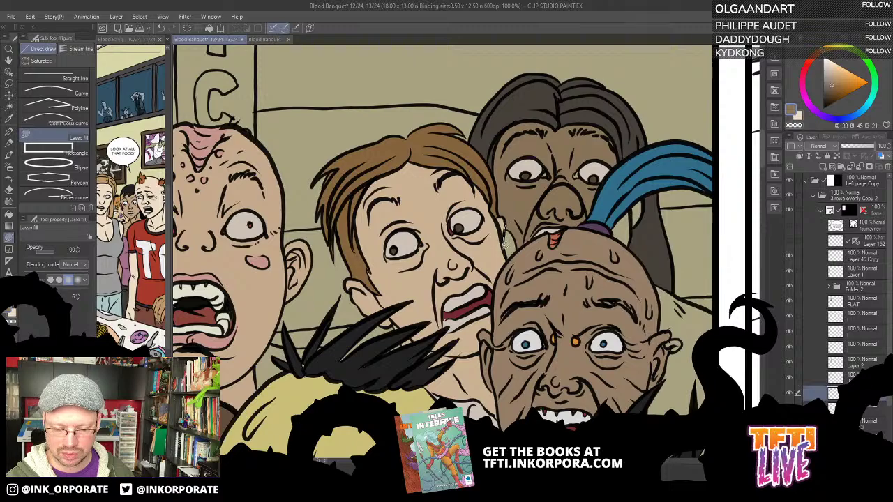
mouse_move(509, 257)
mouse_down()
mouse_move(519, 221)
mouse_move(522, 244)
mouse_move(610, 161)
mouse_move(594, 130)
mouse_move(625, 89)
mouse_up()
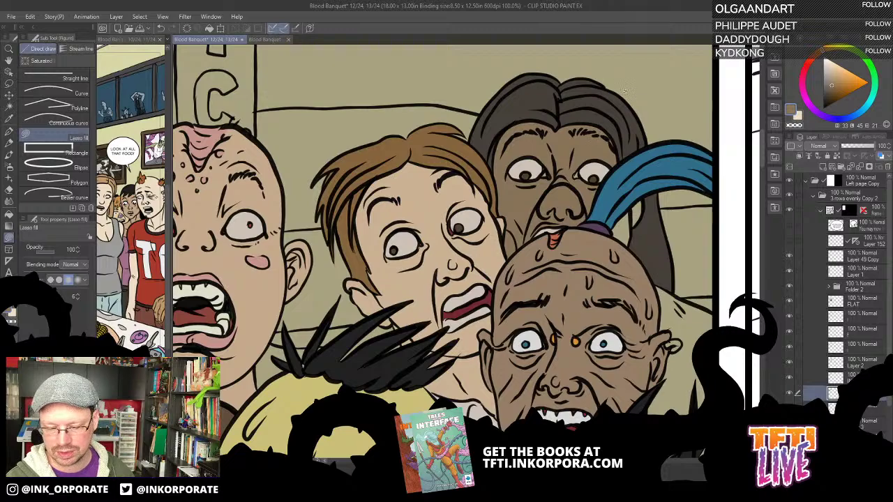
Sample the short-haired character's dark red mouth, switch back to brown, and fill the long-haired character's skin behind the blue ponytail
alt+click(489, 298)
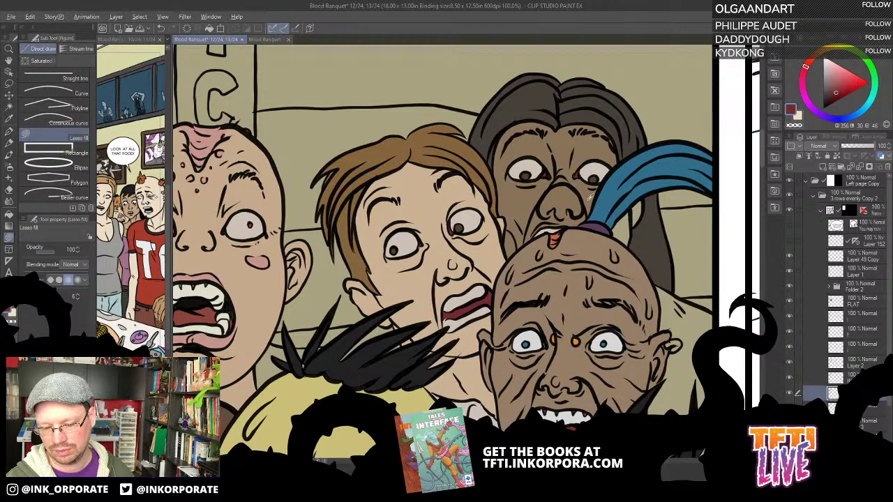
key(x)
key(g)
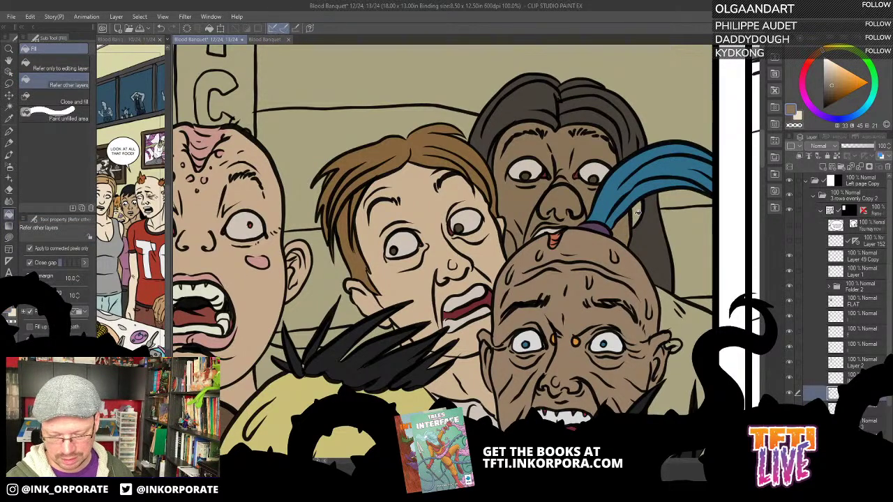
Try a sampled muted purple on the shirt strip below the short-haired character's collar, and undo the fill
drag(565, 346, 588, 173)
drag(625, 81, 667, 46)
drag(615, 158, 621, 150)
alt+click(571, 238)
click(554, 220)
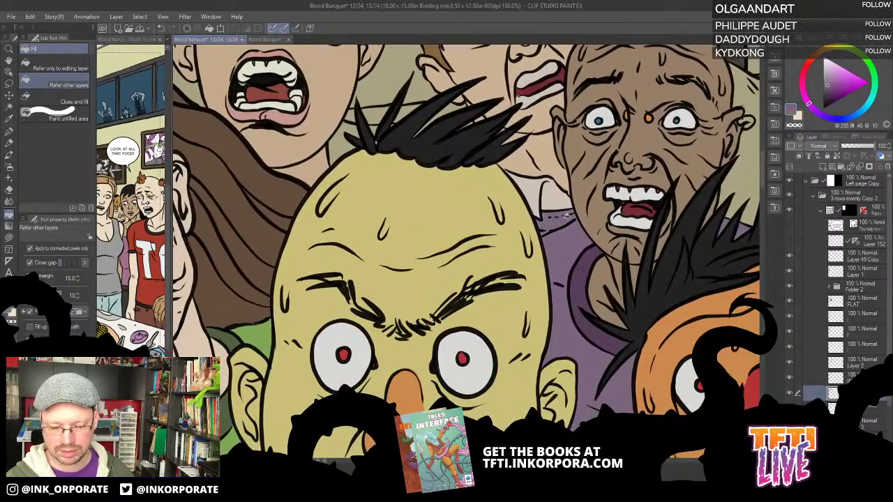
key(ctrl+z)
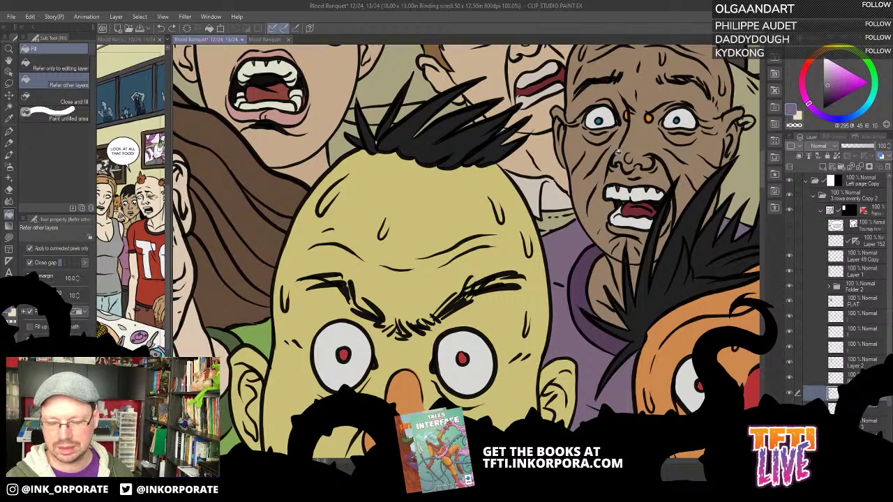
Choose an ochre brown and fill the shirt strip below the short-haired character's pale collar with it
click(806, 72)
click(842, 84)
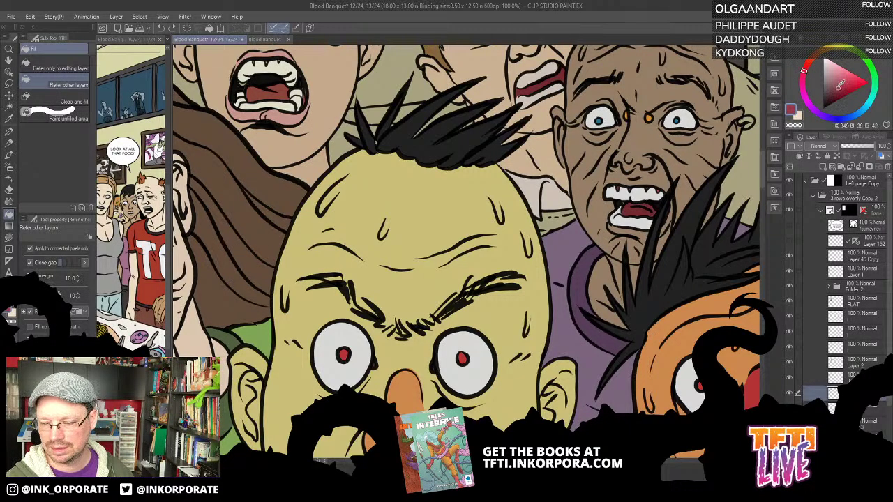
click(838, 83)
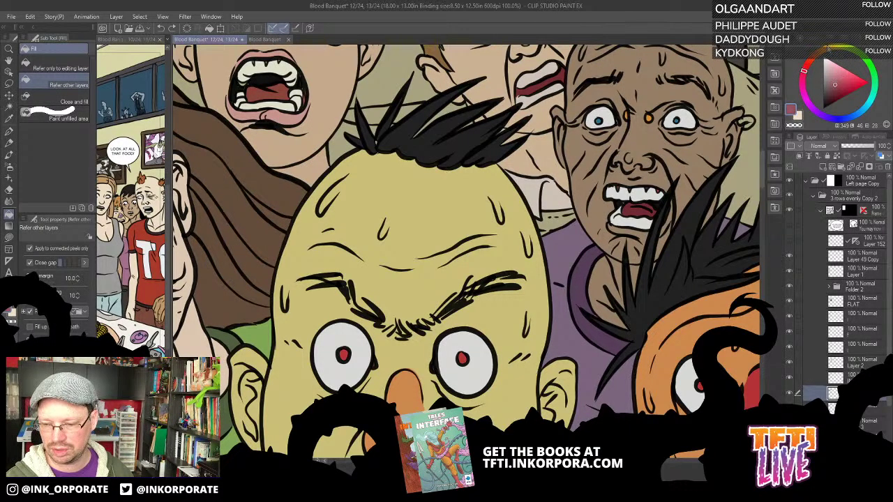
click(829, 53)
drag(837, 85, 844, 73)
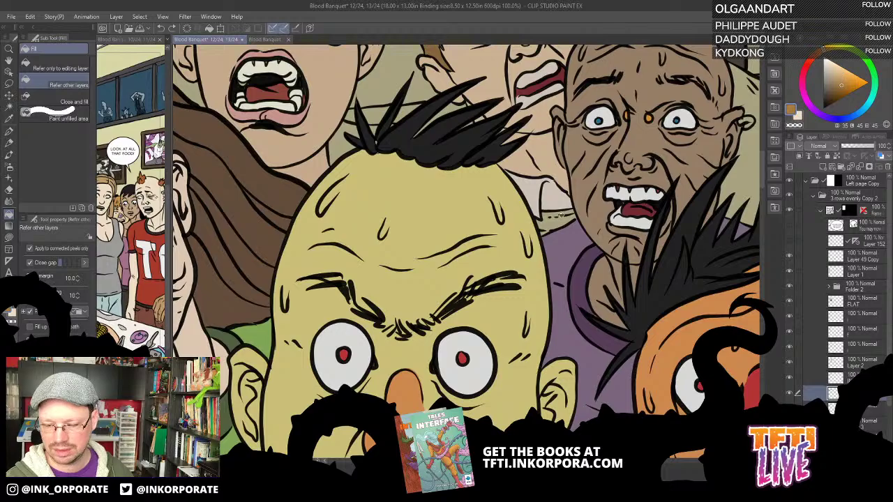
click(561, 222)
Choose a dark grey and fill the long-haired character's clothing behind the bald, blue-ponytailed character's ear
drag(582, 274, 432, 346)
drag(618, 185, 585, 280)
click(585, 280)
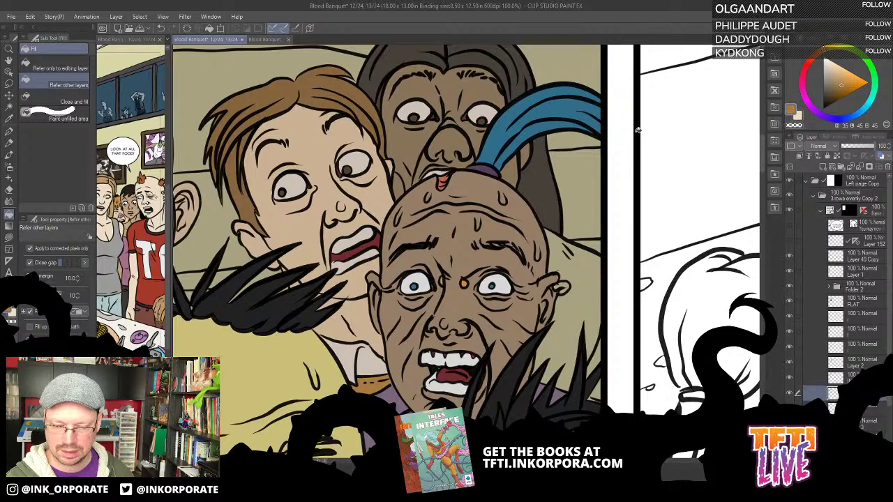
drag(831, 72, 823, 88)
click(593, 280)
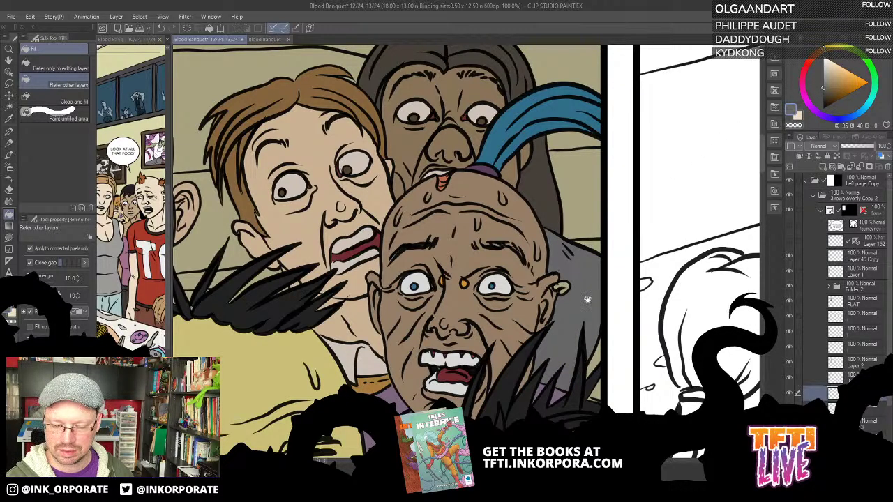
Try the orange character's skin tone and a sampled pale yellow on the bald character's earring, undoing each
scroll(588, 298, down, 3)
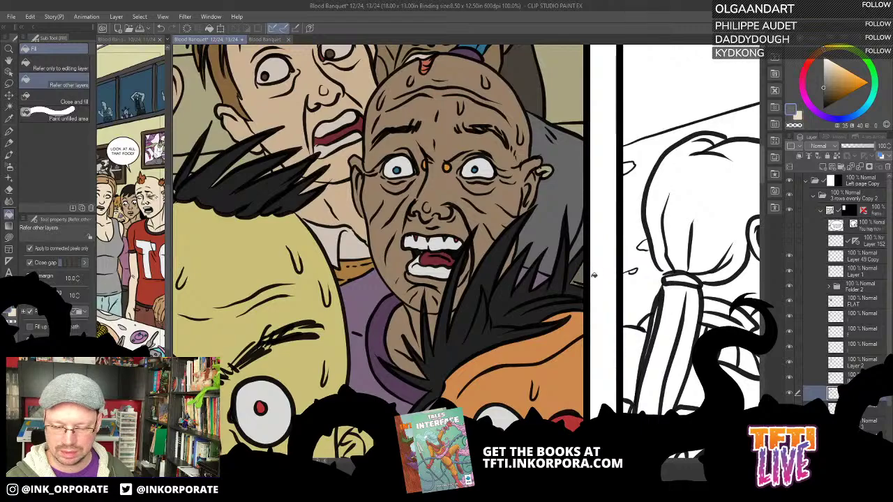
key(u)
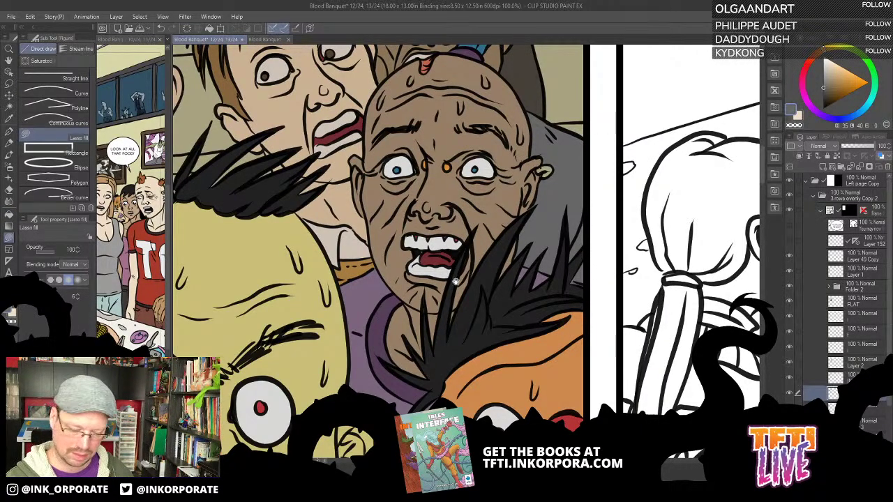
drag(428, 256, 593, 167)
alt+click(368, 370)
drag(722, 76, 686, 108)
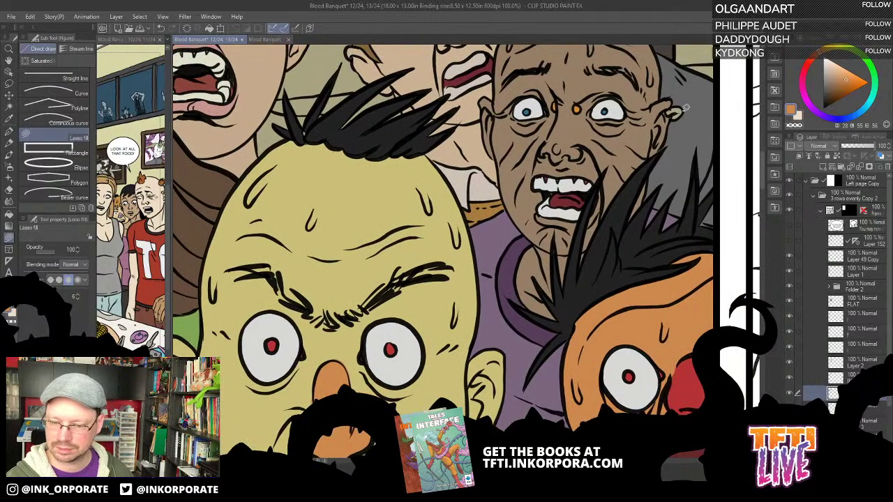
key(g)
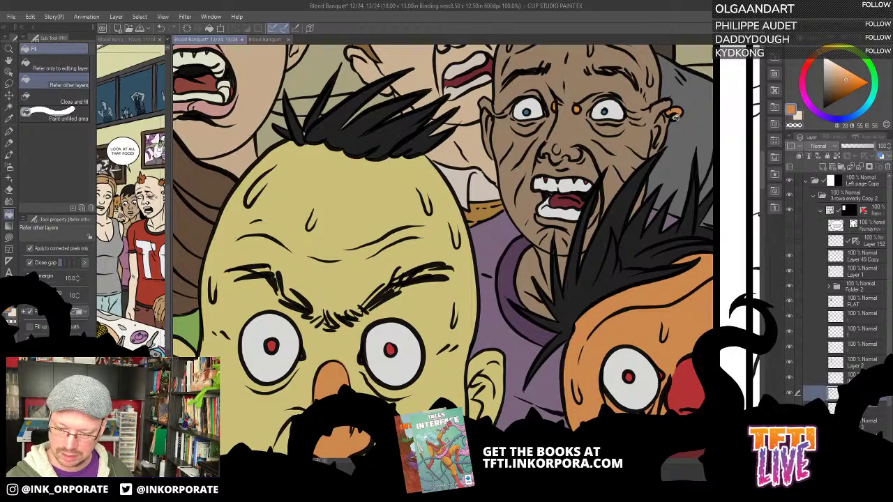
key(ctrl+z)
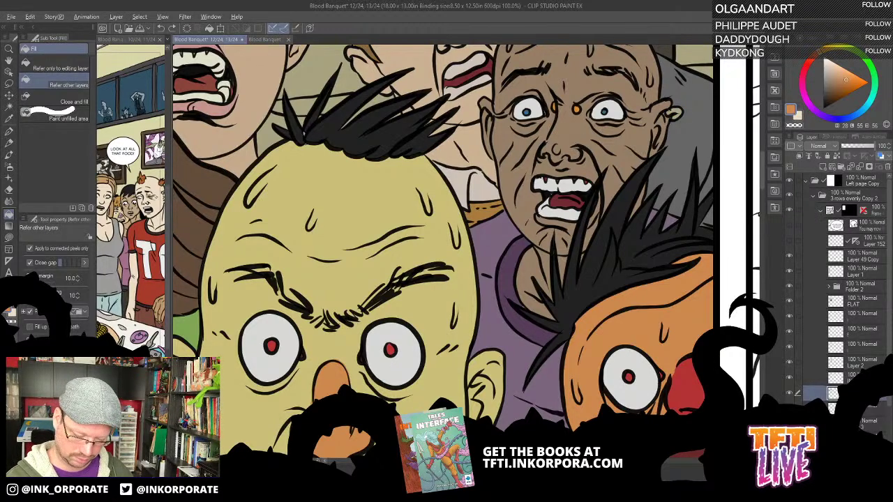
alt+click(681, 102)
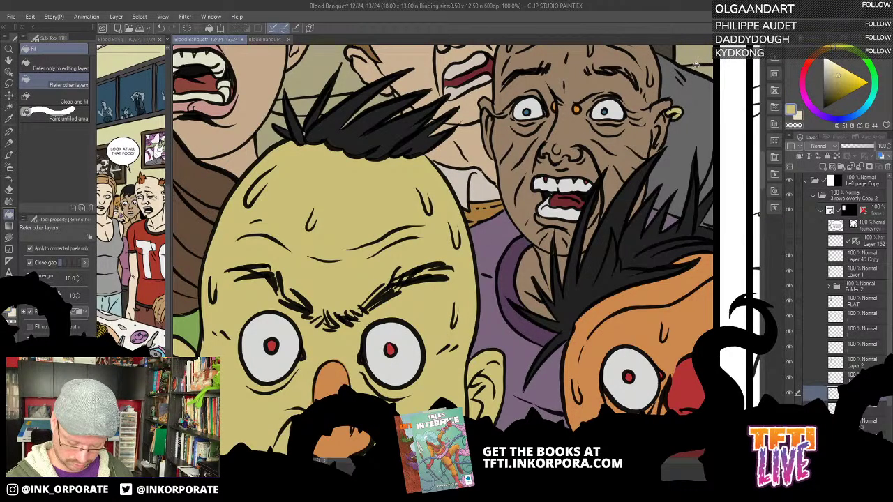
key(ctrl+z)
Choose a golden orange, fill the bald character's earring, and patch its remaining gap with Lasso fill
click(827, 49)
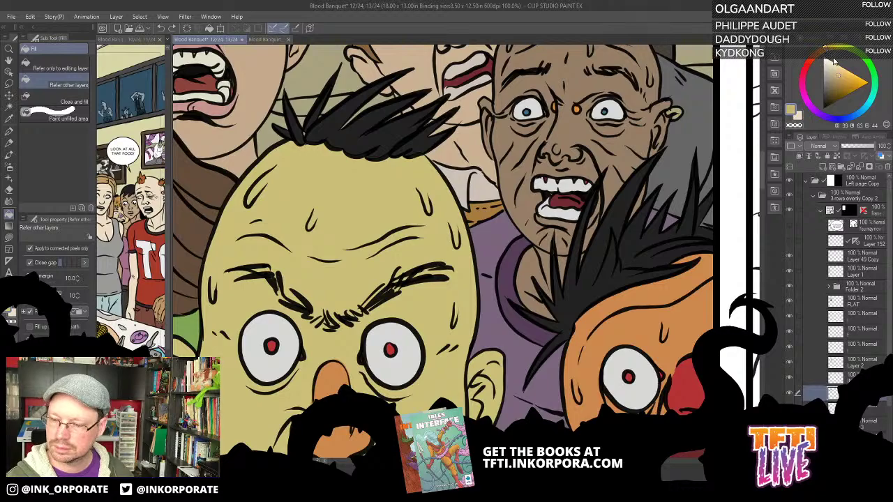
click(842, 81)
click(851, 82)
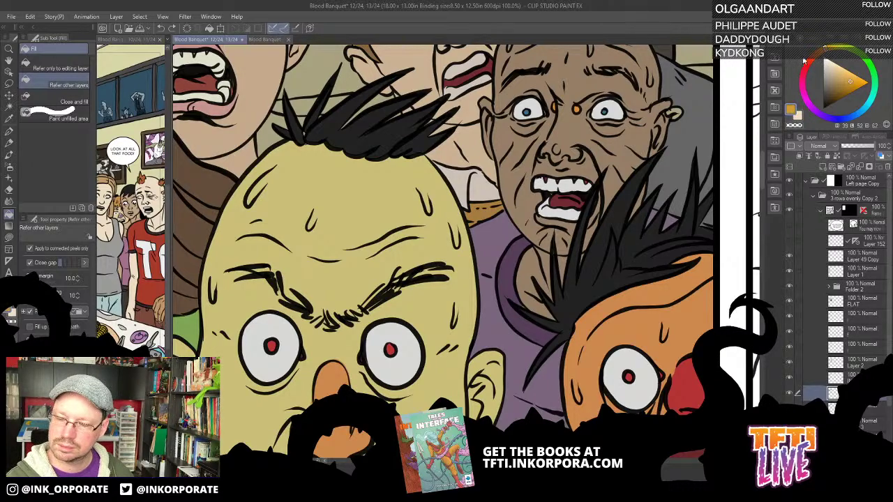
click(675, 111)
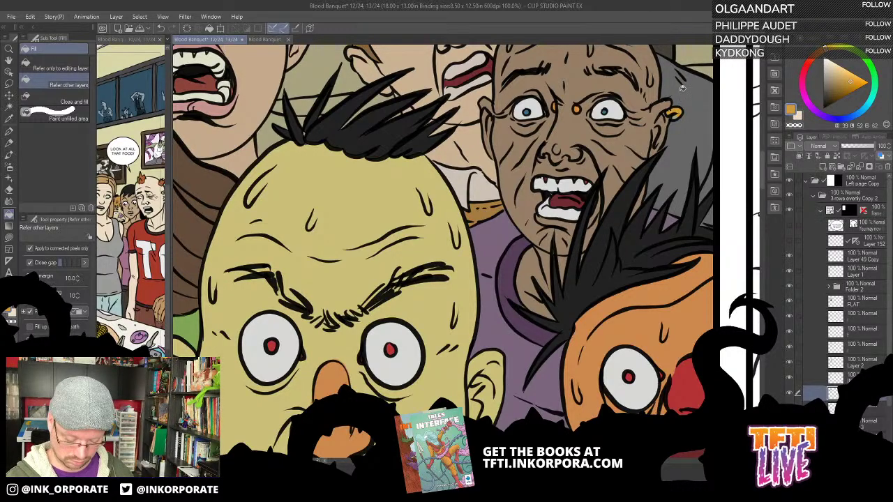
key(u)
drag(676, 109, 674, 117)
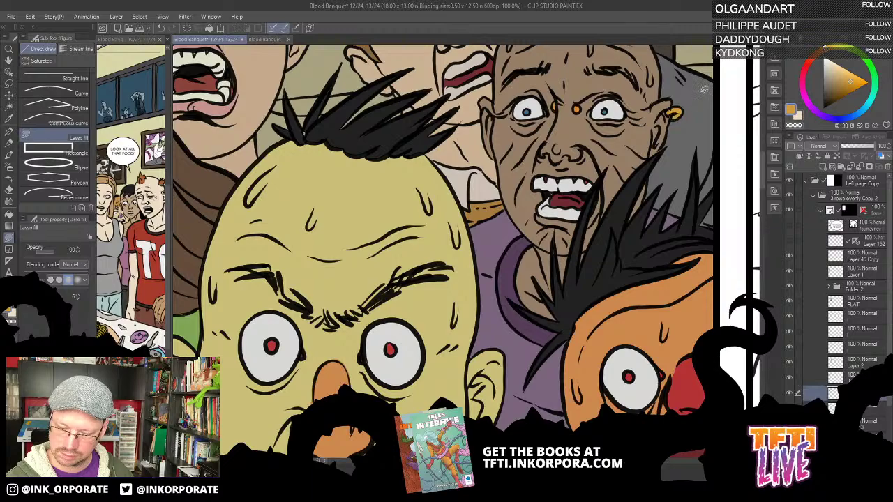
Review the whole crowd panel and toggle the active layer's visibility to check which hair flats it holds
scroll(702, 90, down, 3)
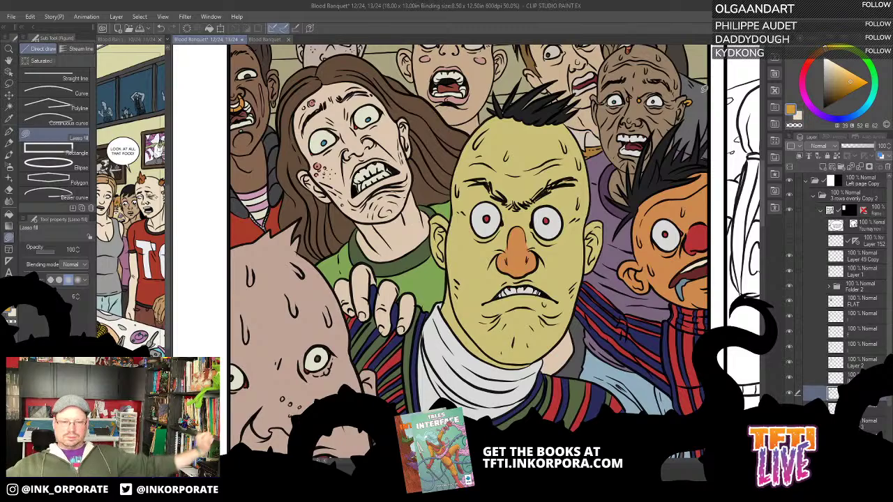
scroll(703, 89, down, 1)
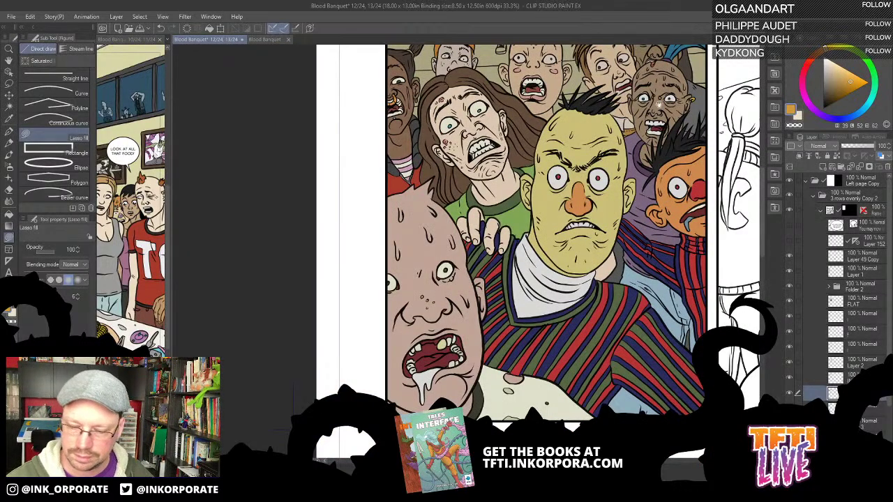
scroll(659, 105, down, 1)
drag(601, 236, 554, 231)
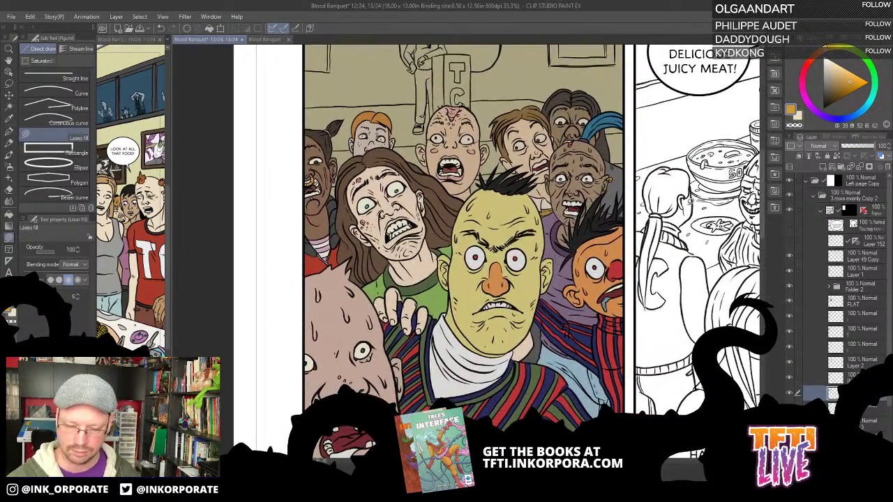
scroll(532, 248, up, 3)
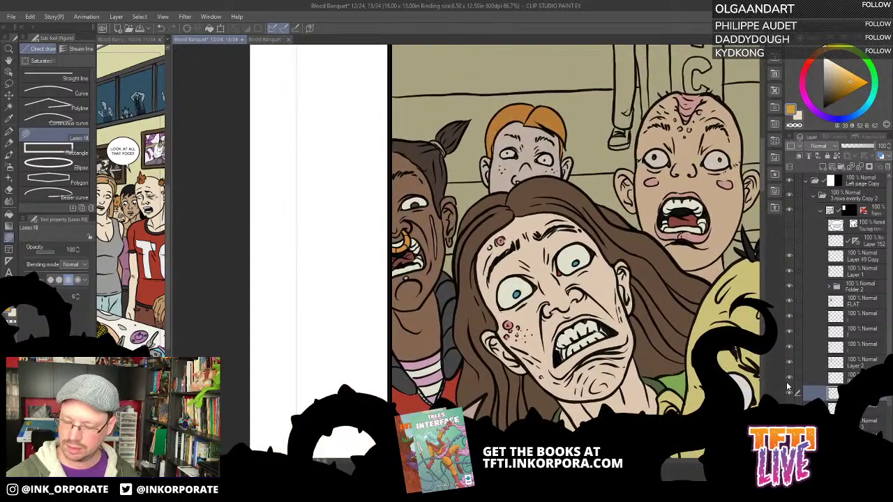
click(789, 392)
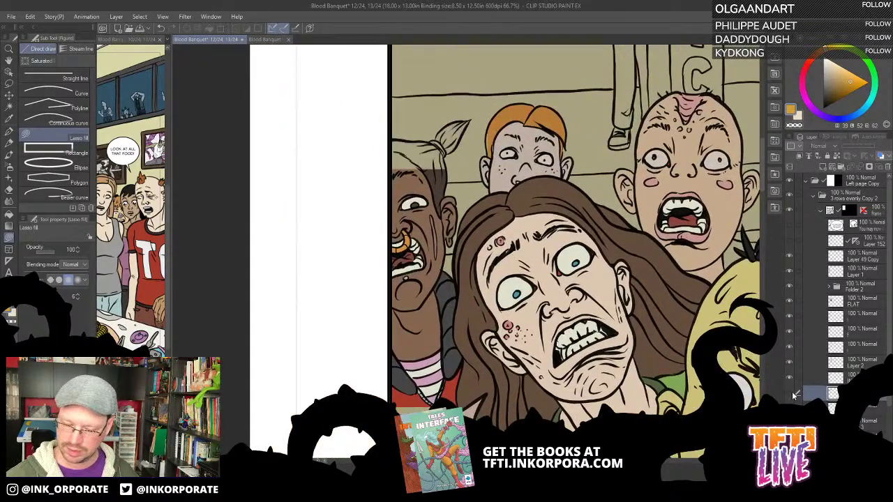
click(789, 392)
Sample the red clothing of the character with the nose ring and lasso-fill that character's hair tie
alt+click(449, 383)
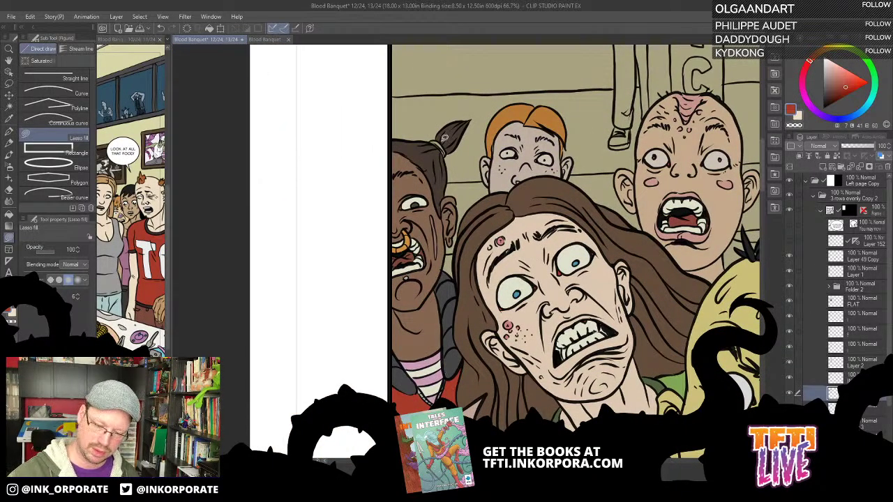
key(g)
key(g)
key(g)
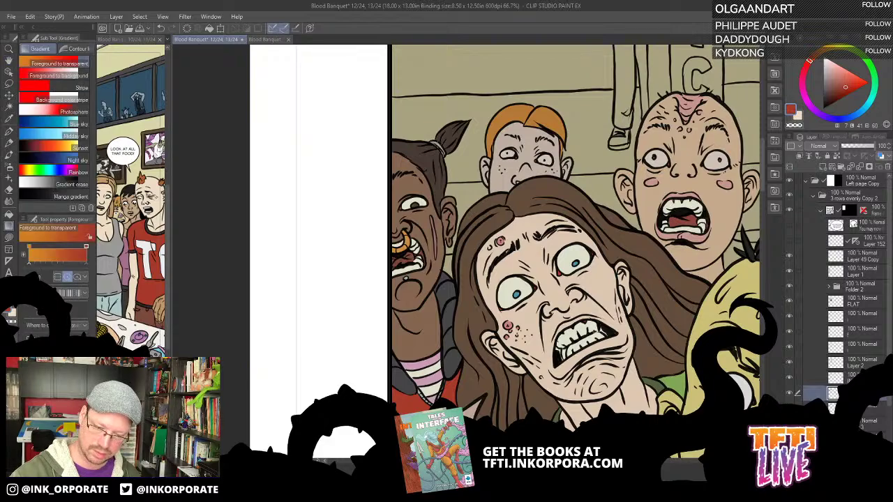
key(u)
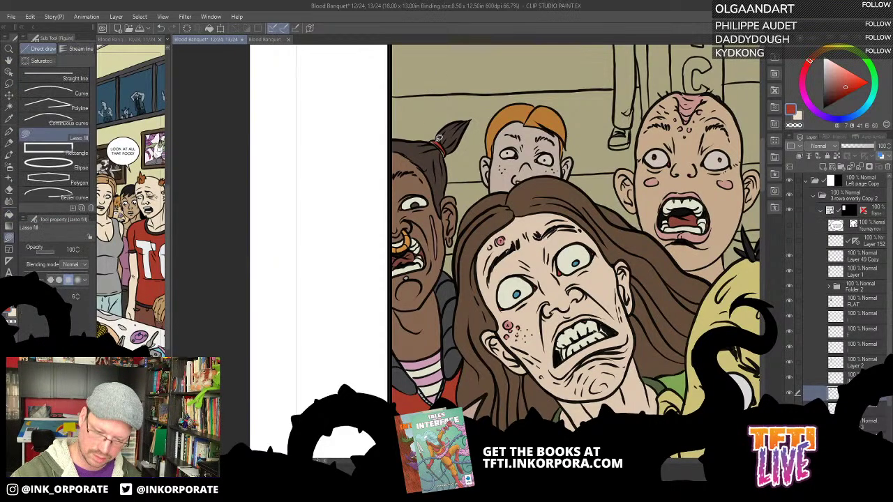
drag(434, 141, 445, 151)
Select the layer two below the active one and sample the dark grey beside the yellow character's neck
key(g)
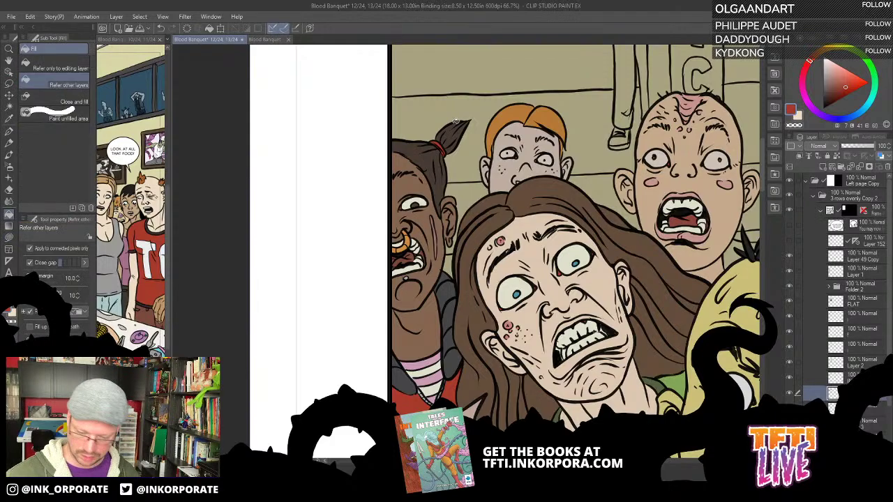
drag(667, 313, 562, 231)
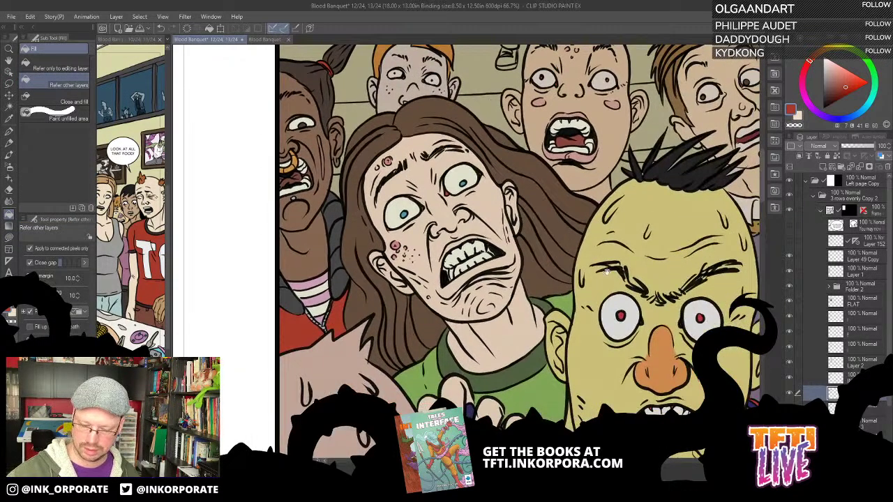
drag(628, 309, 580, 255)
scroll(582, 265, down, 1)
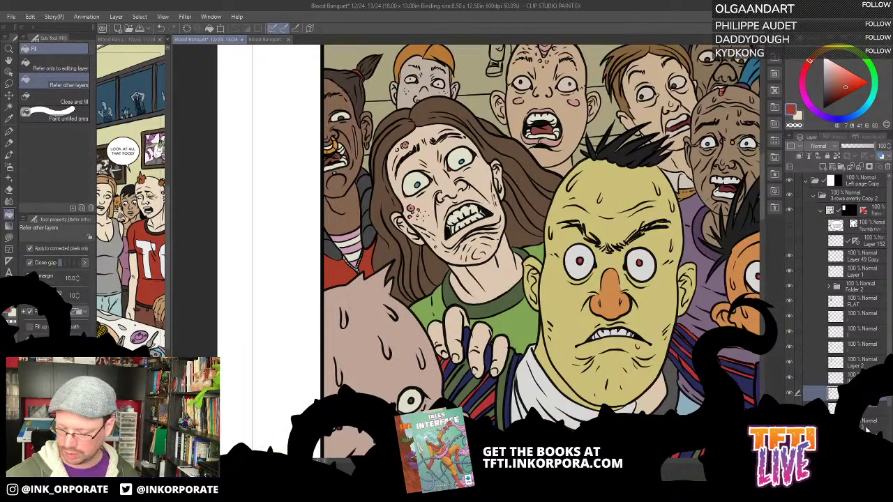
click(868, 427)
alt+click(674, 391)
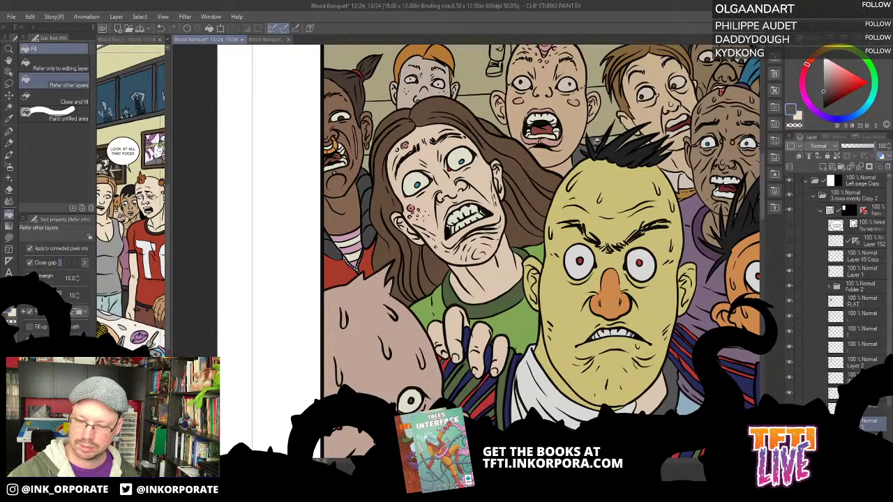
Lasso-fill the area behind the yellow character's spiky hair, between the two background characters, with the sampled dark grey
drag(586, 140, 472, 204)
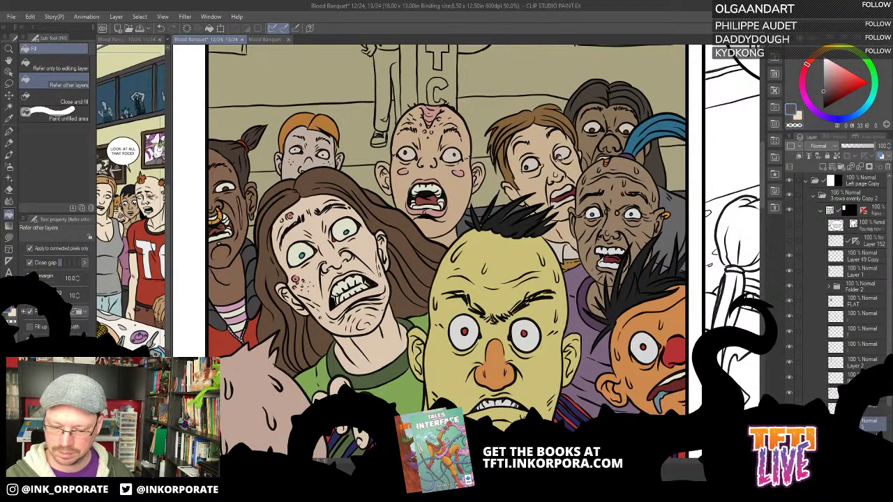
scroll(539, 186, up, 3)
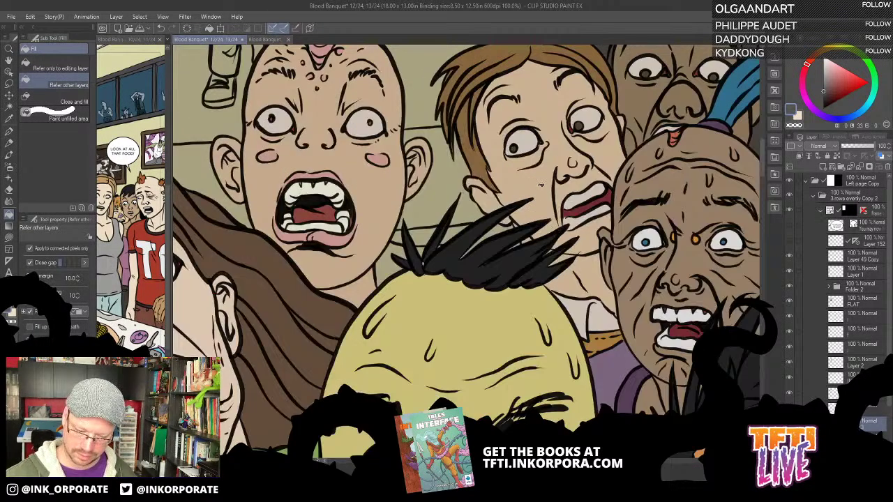
key(ctrl+z)
key(u)
drag(503, 208, 611, 118)
mouse_move(560, 146)
mouse_down()
mouse_move(550, 151)
mouse_move(557, 148)
mouse_up()
mouse_move(659, 170)
mouse_down()
mouse_move(608, 159)
mouse_move(622, 149)
mouse_up()
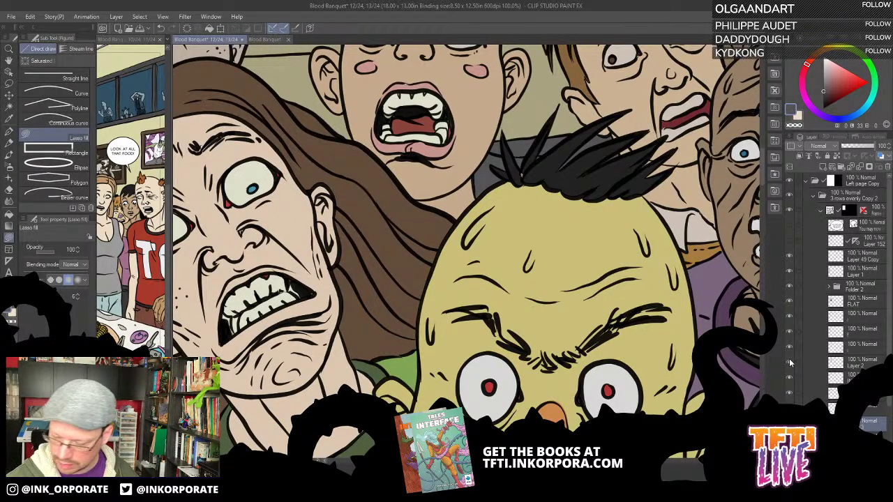
Toggle the visibility of individual layers to find the yellow character's flats, and select the FLAT layer
click(790, 332)
click(790, 332)
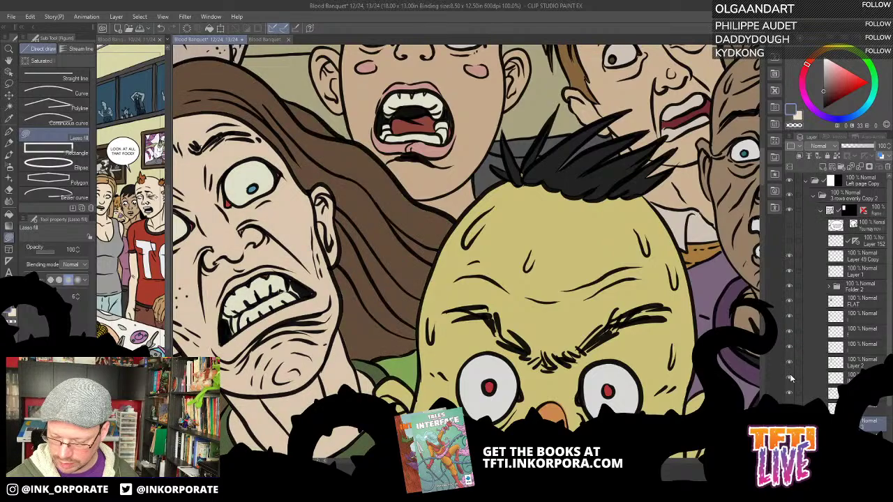
click(790, 378)
click(790, 377)
click(790, 364)
click(790, 363)
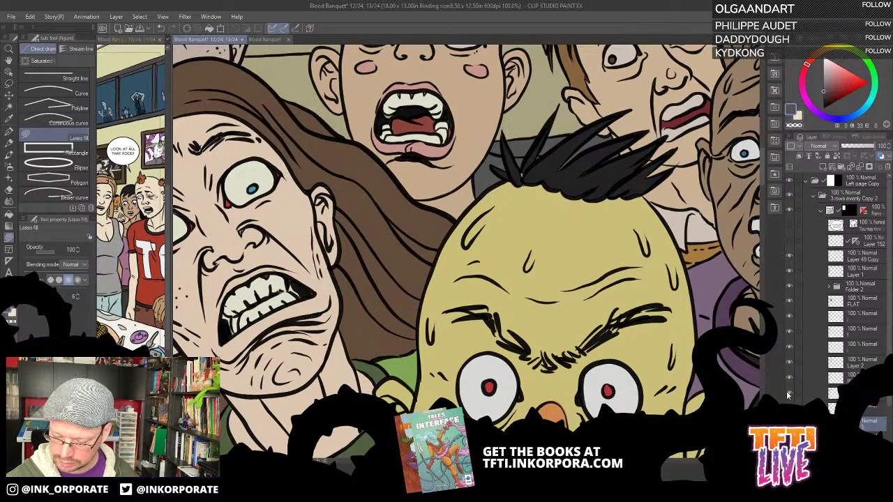
click(790, 396)
click(790, 396)
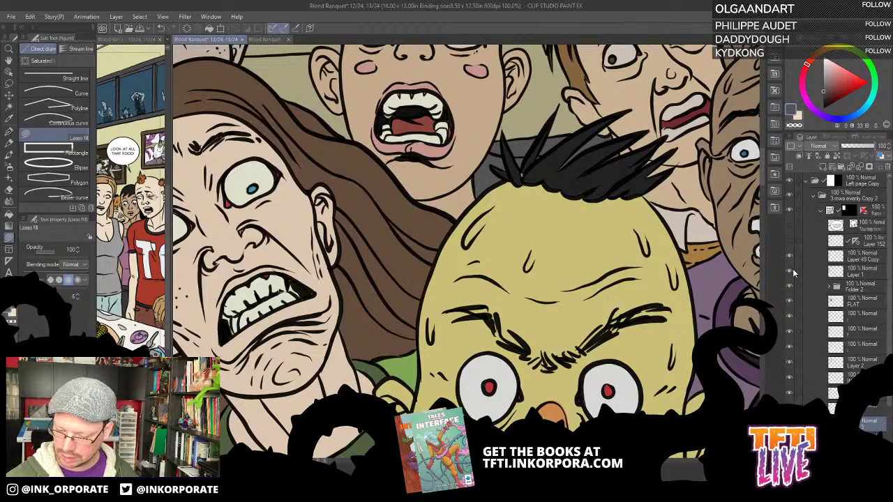
click(791, 303)
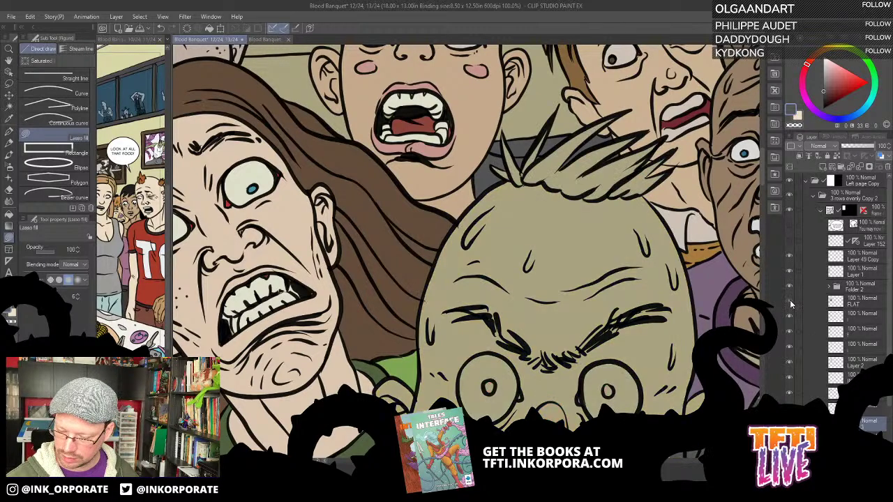
click(791, 302)
click(854, 299)
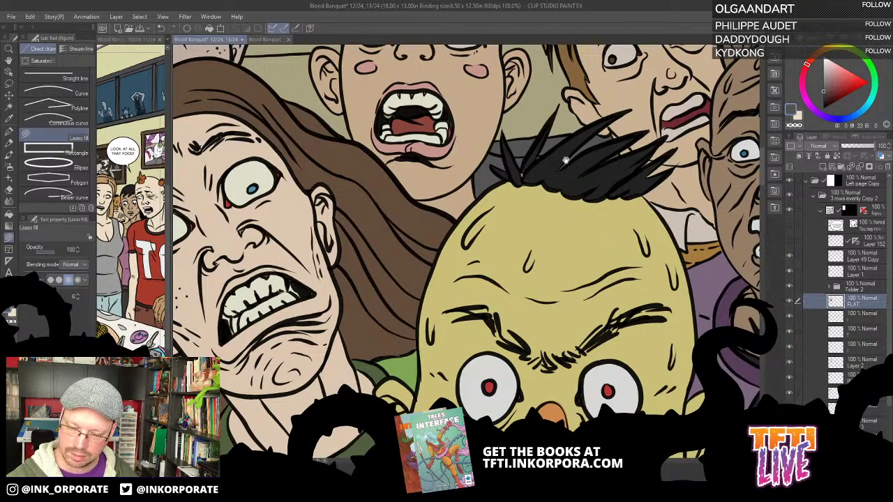
Sample the near-black of the yellow character's spiky hair
mouse_move(566, 160)
mouse_down()
mouse_move(584, 180)
mouse_move(539, 198)
mouse_up()
alt+click(558, 187)
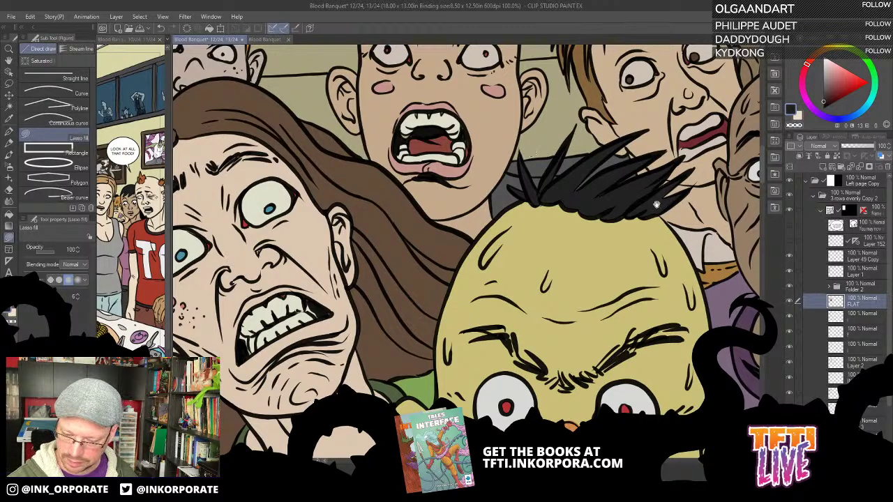
drag(659, 215, 621, 103)
drag(614, 256, 596, 89)
drag(605, 234, 602, 163)
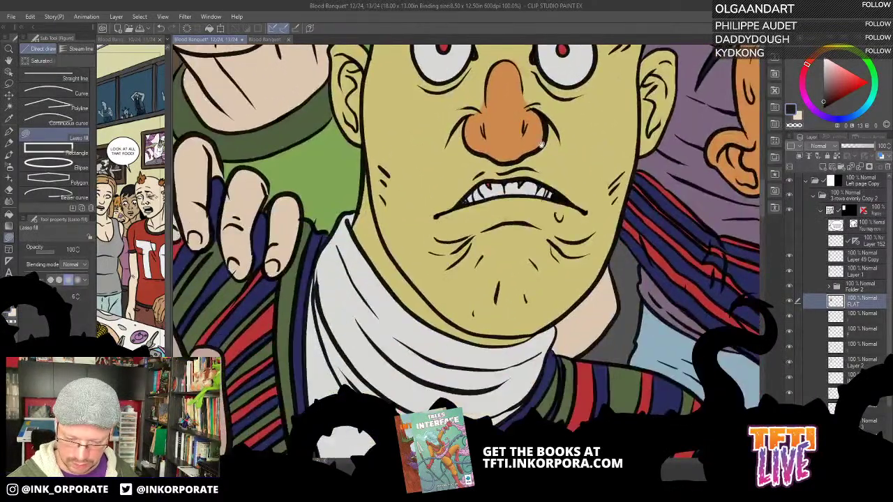
Sample the red from the yellow character's striped sweater and check its stripes for unfilled gaps
drag(282, 292, 488, 127)
alt+click(464, 156)
drag(510, 195, 524, 113)
drag(659, 113, 571, 90)
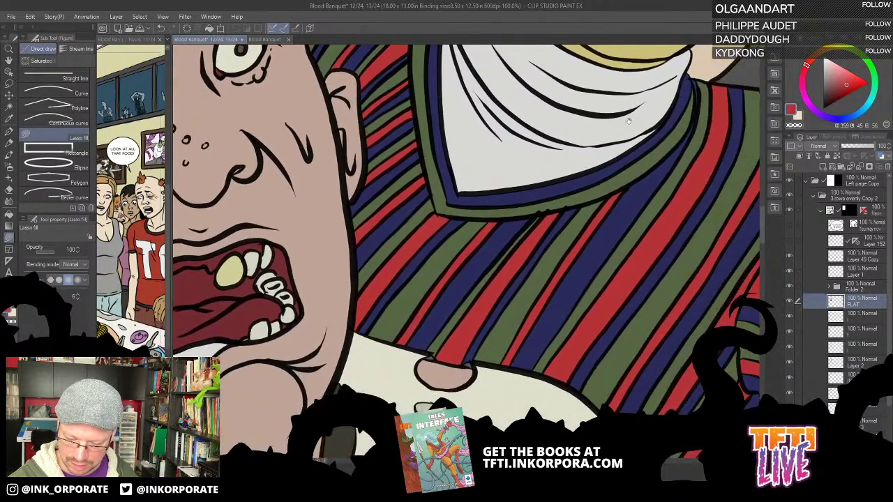
drag(742, 105, 675, 60)
drag(685, 95, 573, 258)
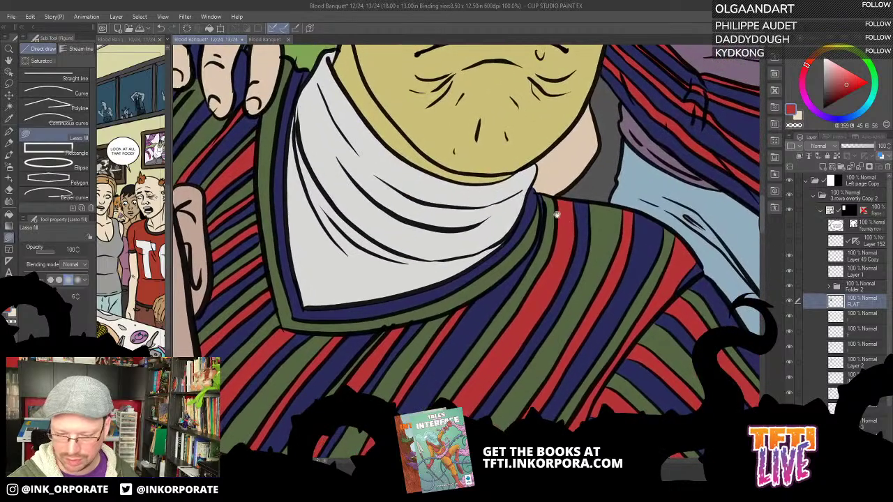
drag(420, 236, 598, 392)
drag(475, 205, 550, 205)
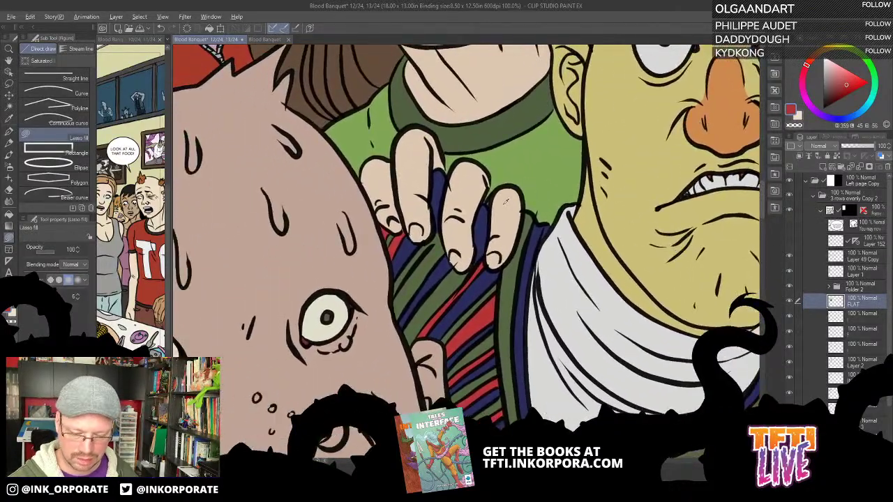
Sample the bright green of the long-haired character's shirt beside the gripping fingers
alt+click(493, 206)
alt+click(503, 170)
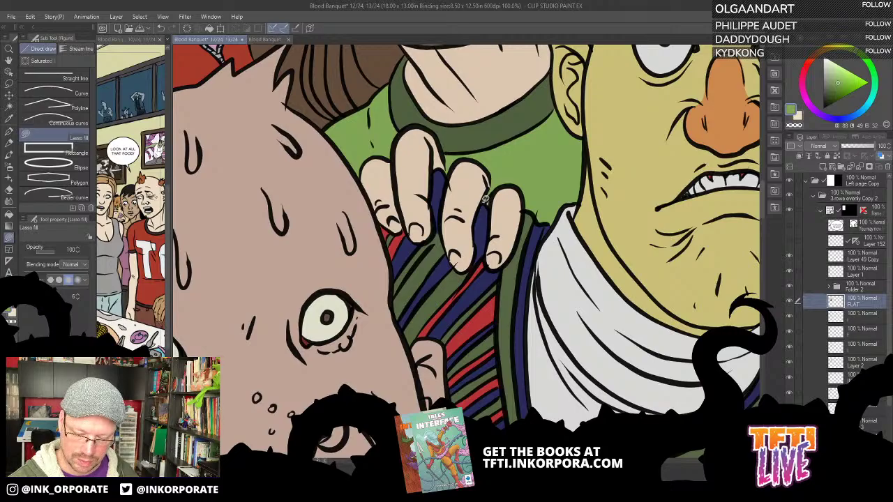
drag(454, 182, 494, 240)
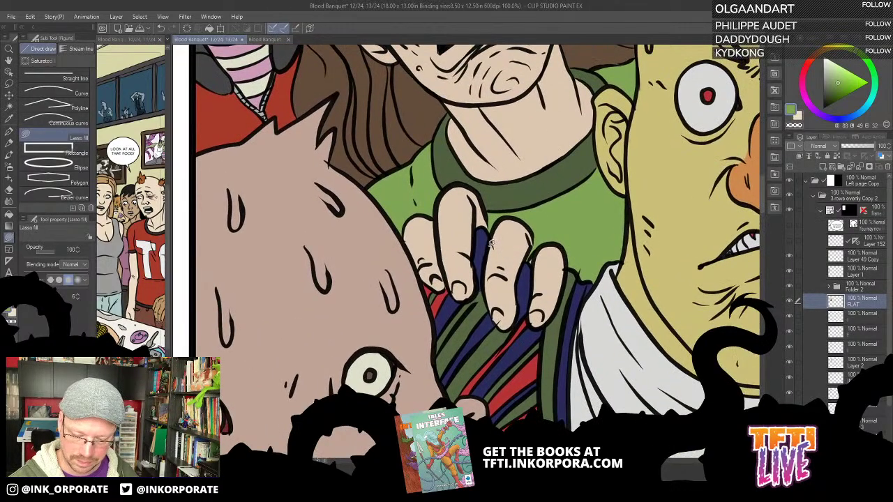
Examine the flats on the striped sweaters, the sweating character's face and the yellow and orange characters for gaps
scroll(487, 259, down, 5)
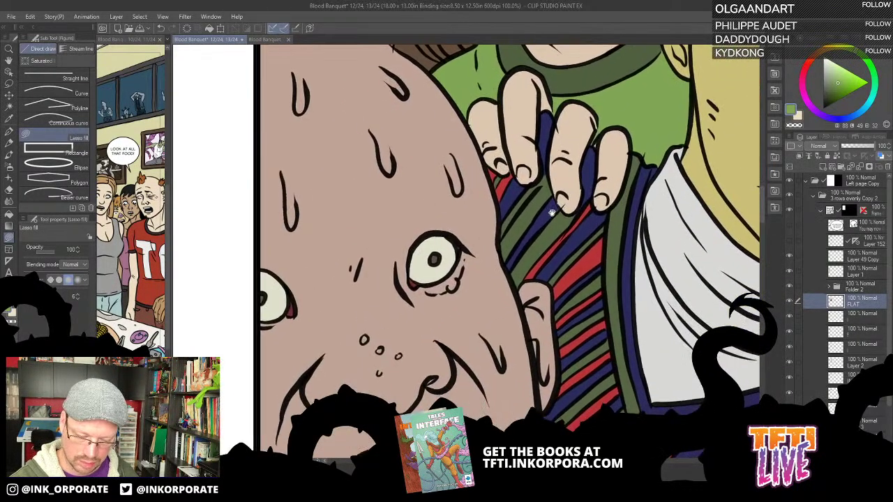
scroll(535, 285, down, 10)
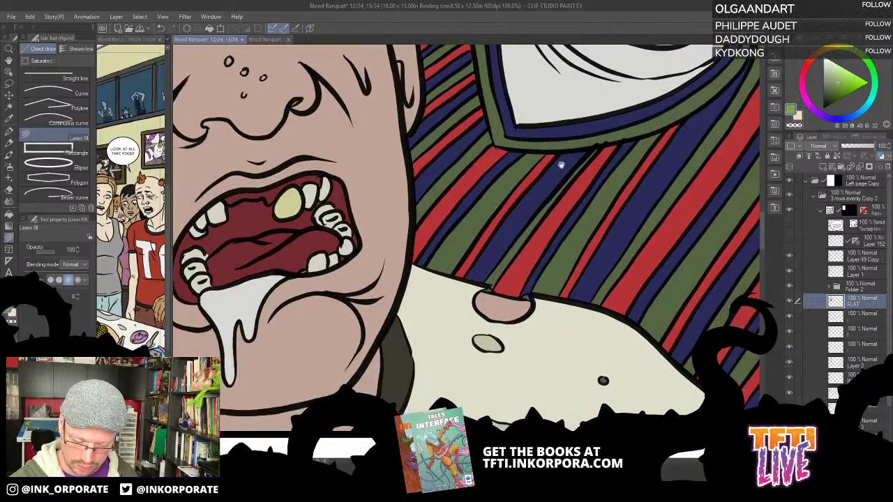
scroll(604, 195, up, 3)
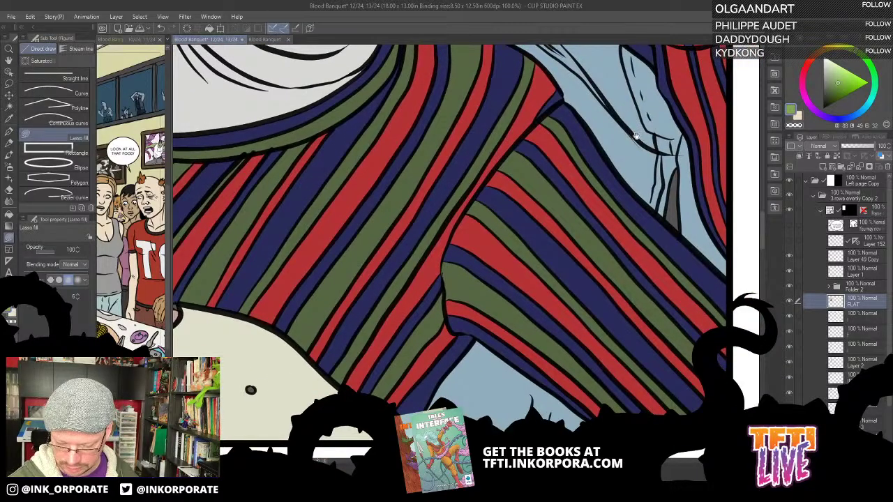
scroll(598, 309, up, 6)
scroll(594, 279, up, 3)
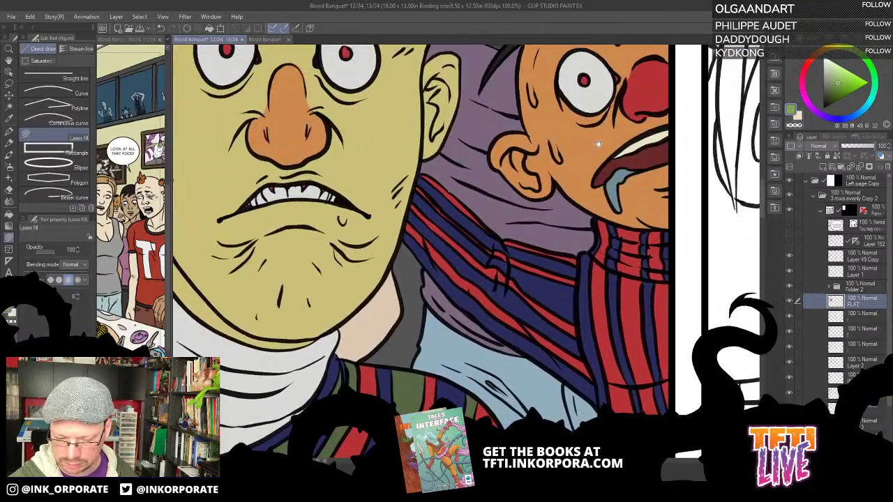
scroll(594, 180, up, 4)
scroll(585, 194, up, 3)
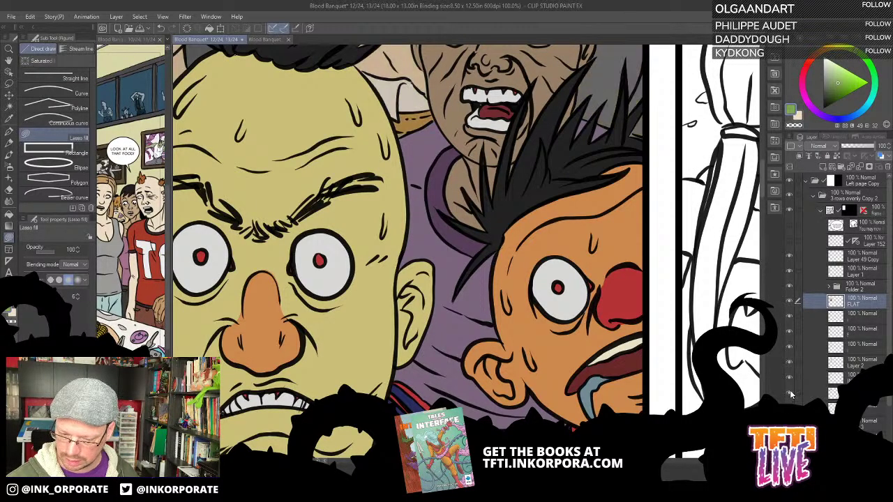
Toggle Layer 2 to check its flats, select it, and sample the dark purple collar of the character behind the orange one
click(789, 363)
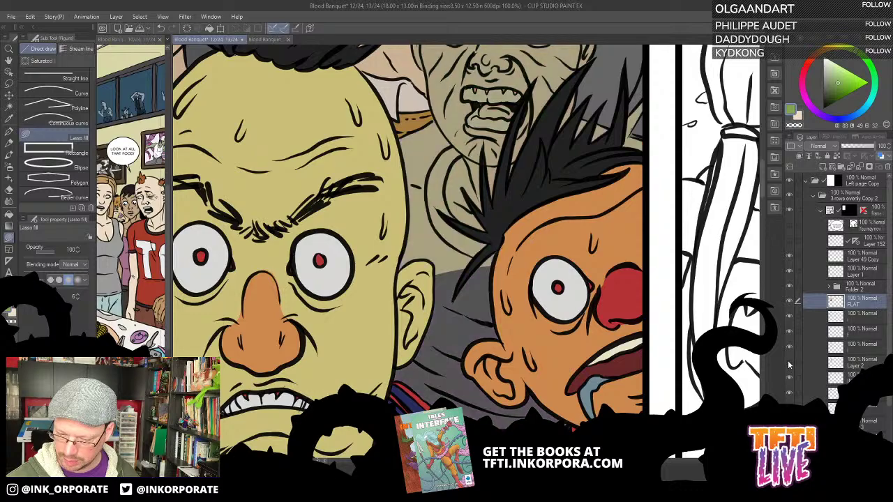
click(789, 363)
click(862, 363)
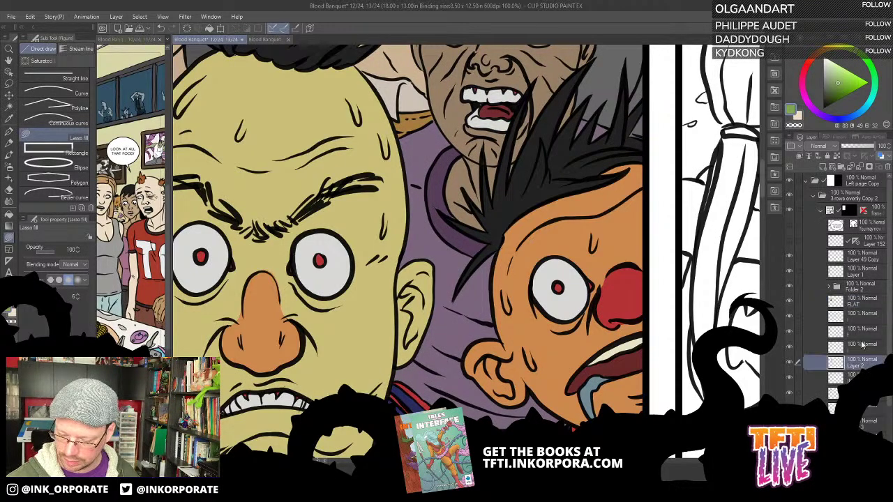
alt+click(447, 209)
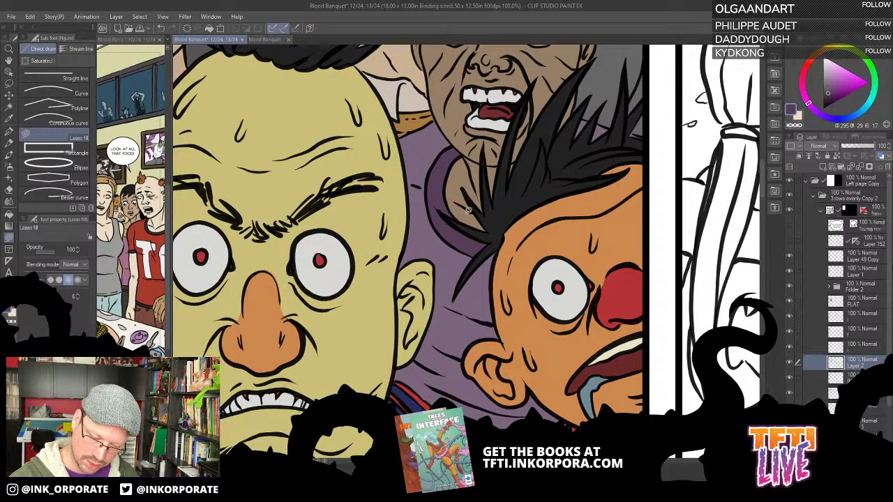
Review the crowd panel and toggle the layers below Layer 2 to check which hold the background characters and podium scene
scroll(484, 301, down, 2)
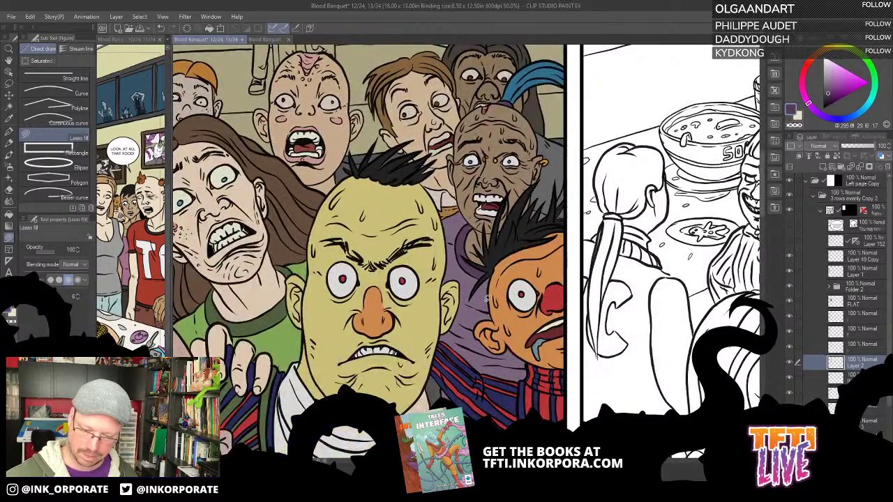
drag(552, 245, 645, 291)
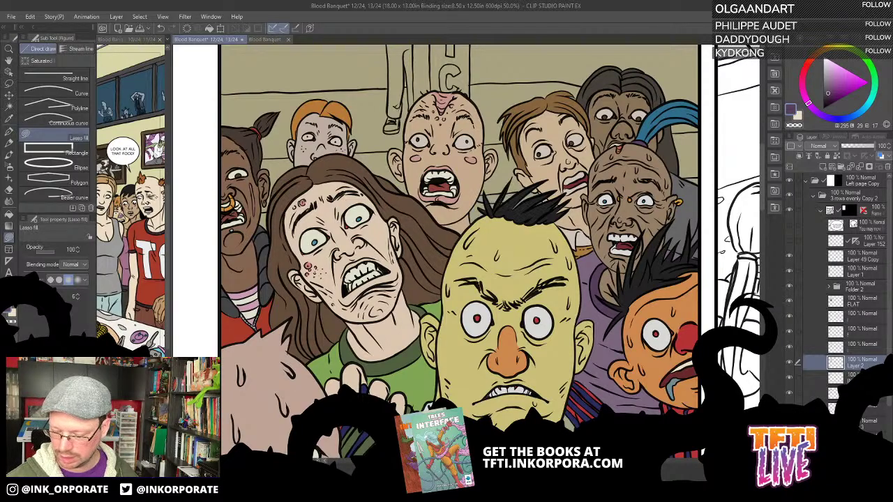
click(790, 408)
click(790, 423)
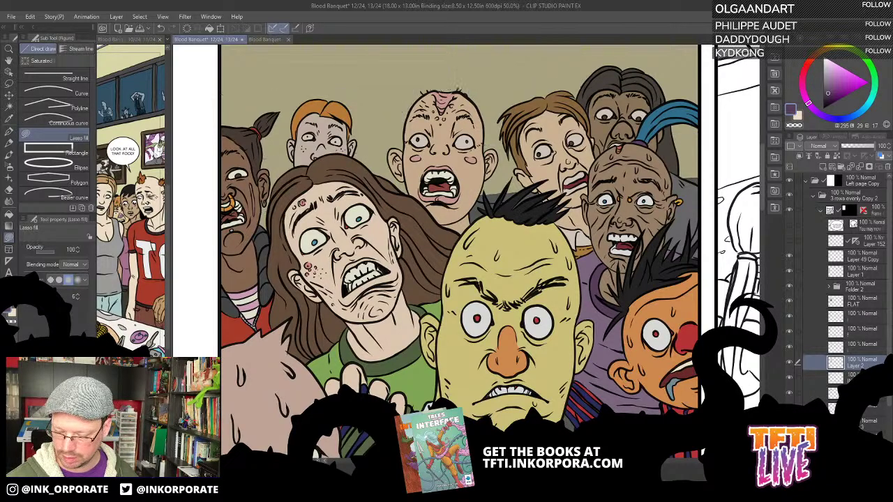
key(ctrl+z)
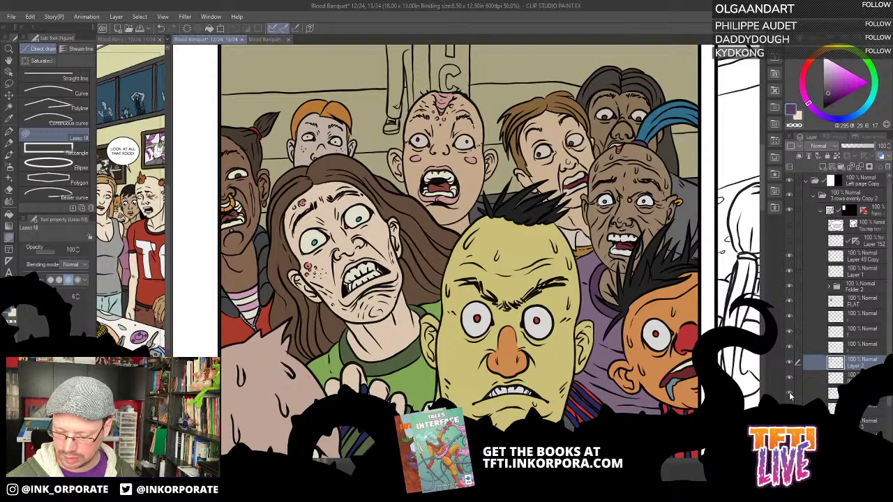
click(790, 395)
click(790, 396)
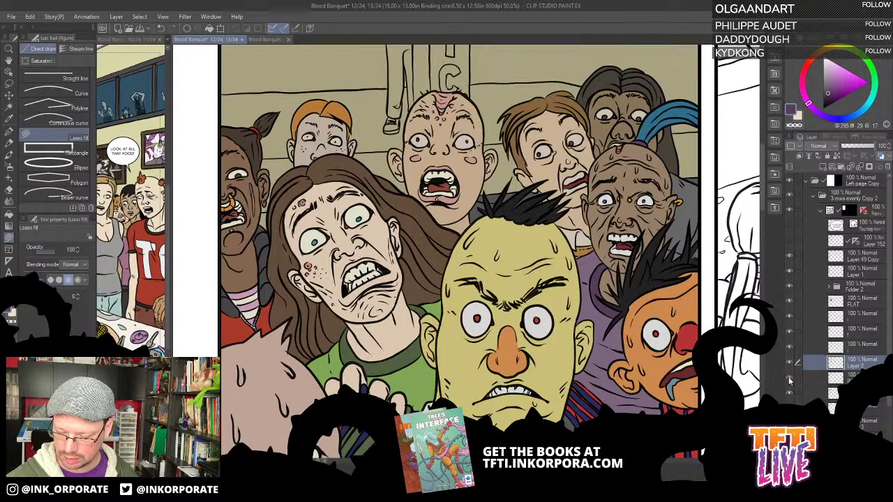
click(788, 377)
click(790, 378)
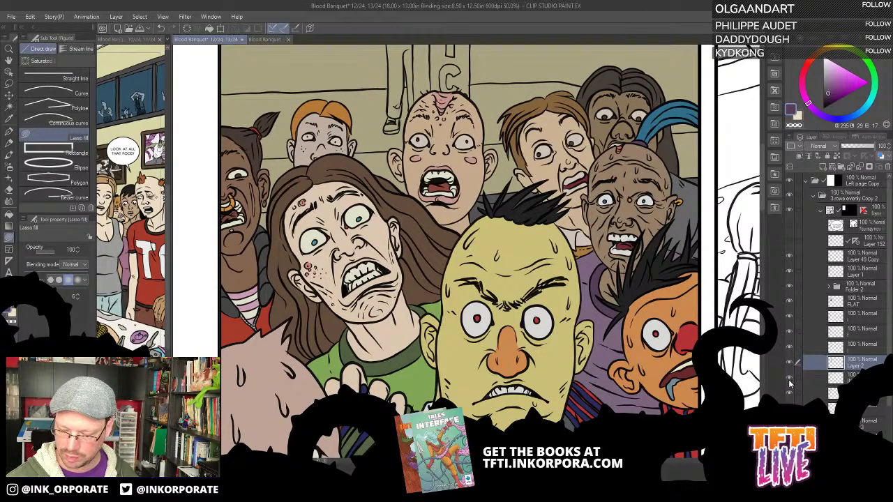
Add a layer directly below Layer 2, fill it with bright magenta-purple, and lower its opacity to 22% to tint the background crowd
click(864, 377)
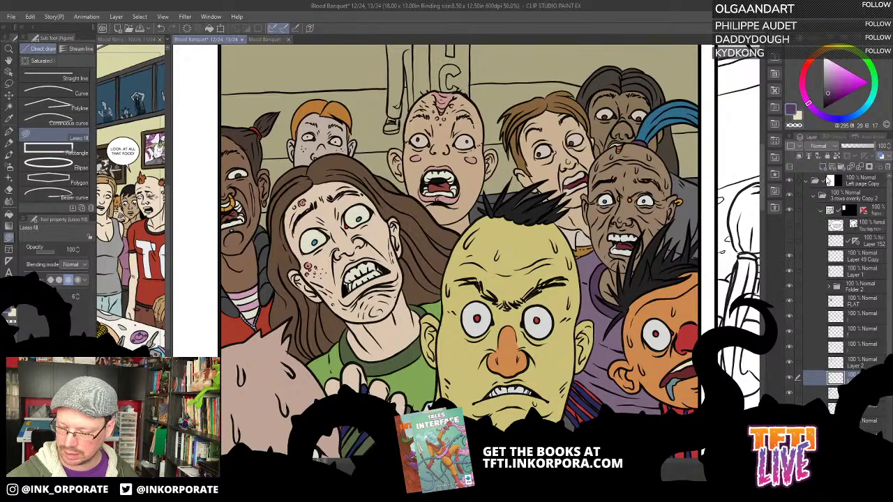
click(846, 80)
key(alt+BackSpace)
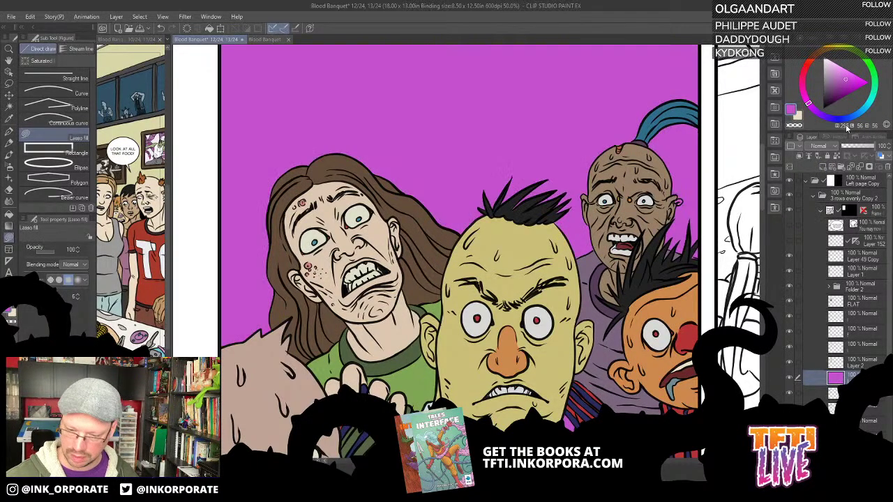
click(849, 148)
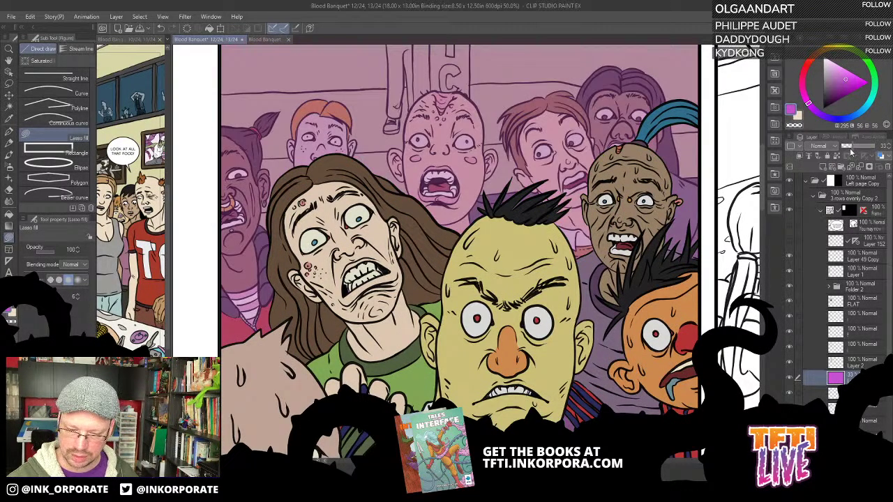
click(849, 145)
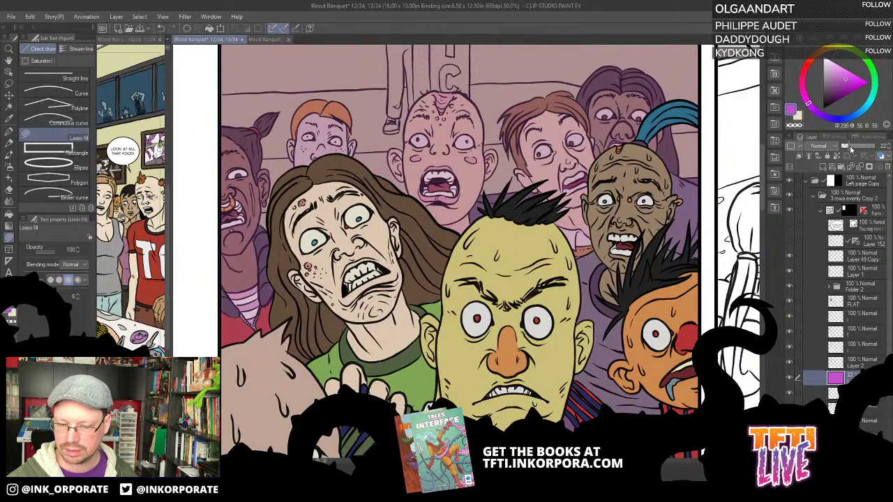
drag(632, 80, 617, 185)
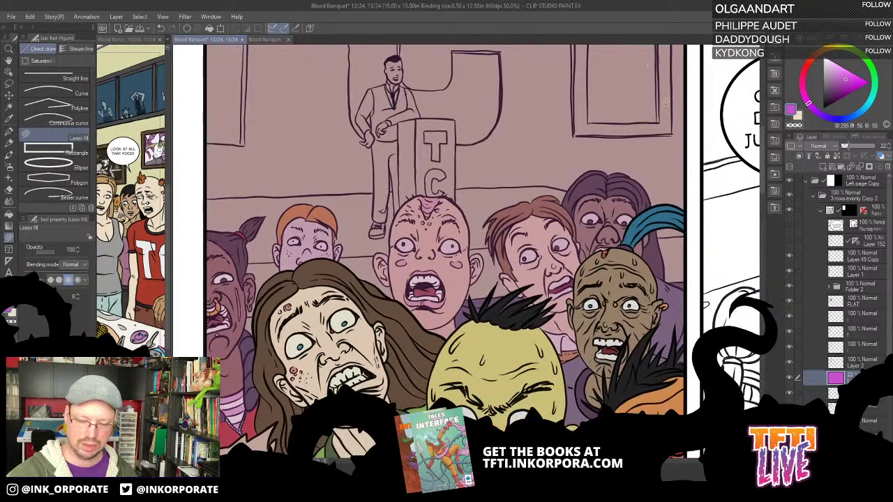
scroll(663, 105, down, 1)
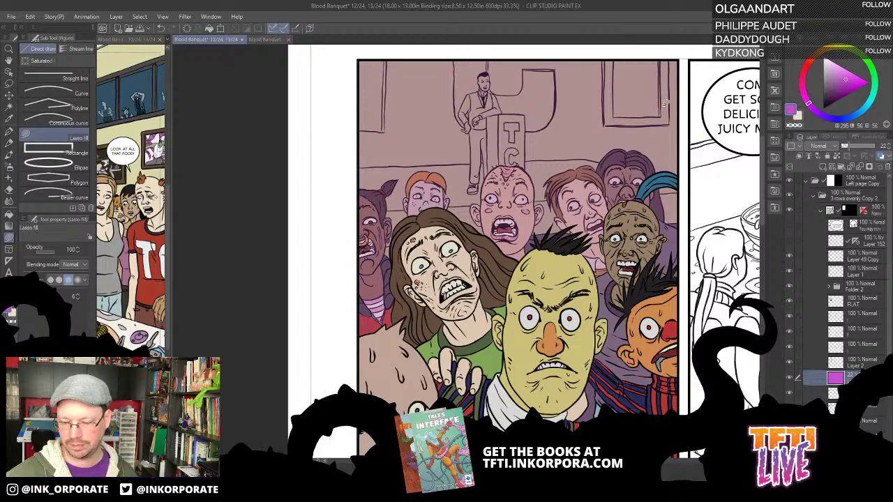
Hide the magenta tint layer to view the panel's flats without the tint
click(808, 378)
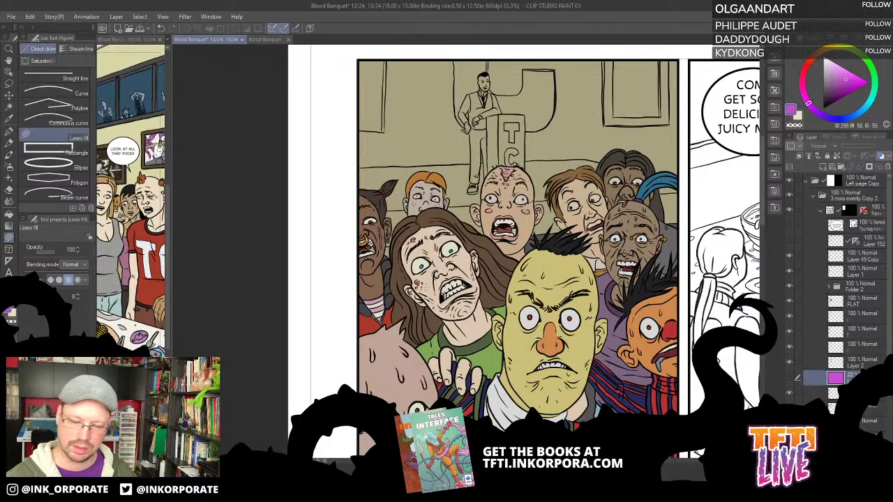
drag(678, 294, 589, 299)
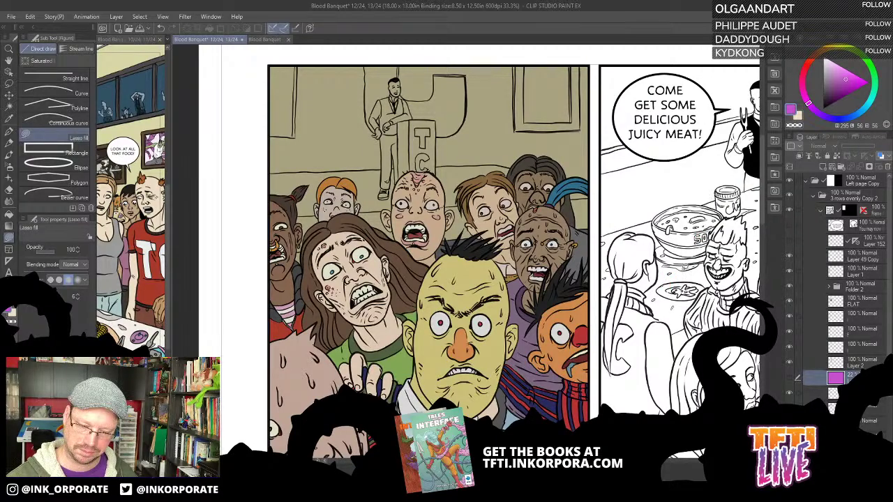
scroll(872, 417, down, 3)
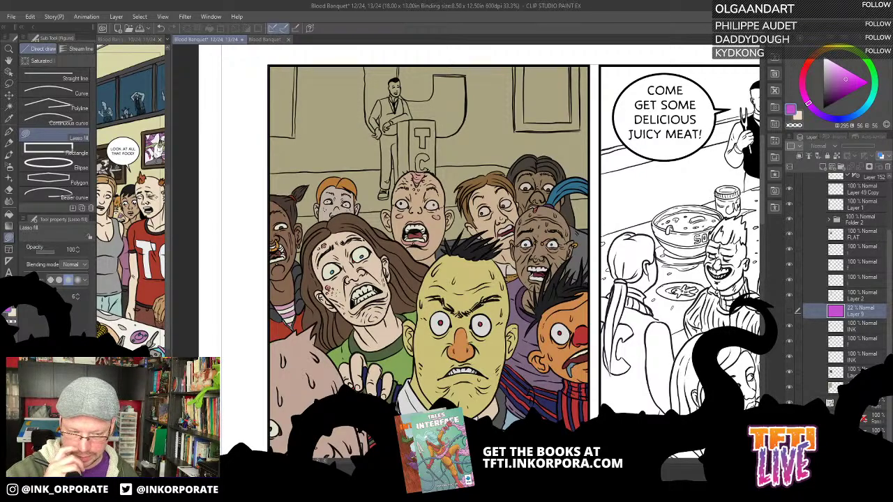
Widen the view of reference page 10/24 beside the crowd panel and show its wall, portraits and podium, then return to page 12/24
drag(172, 236, 319, 224)
click(146, 187)
drag(147, 182, 243, 207)
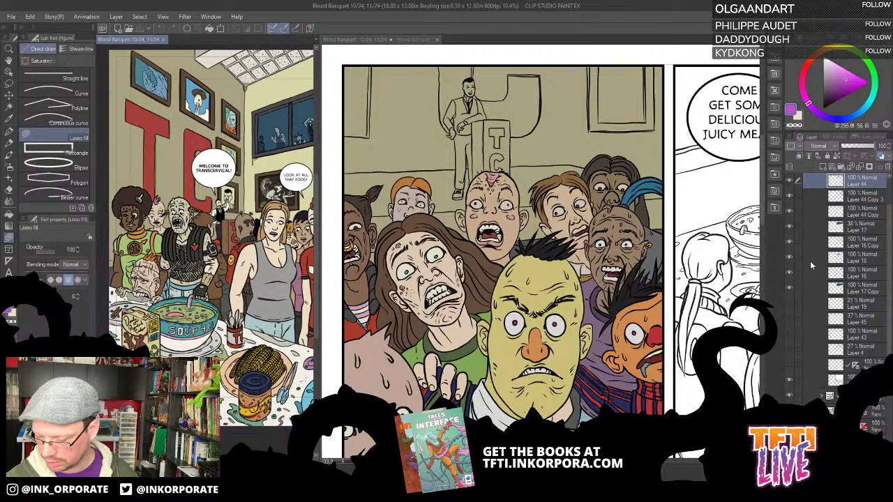
click(599, 307)
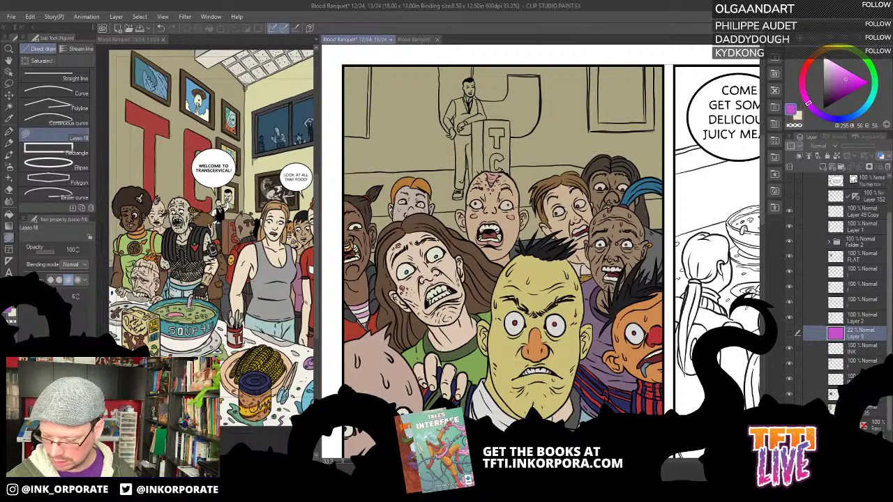
Toggle the lower INK layer to check that it holds the podium scene's line art, select it, and switch to the Turnip pen
scroll(850, 365, down, 2)
scroll(793, 364, down, 1)
click(792, 348)
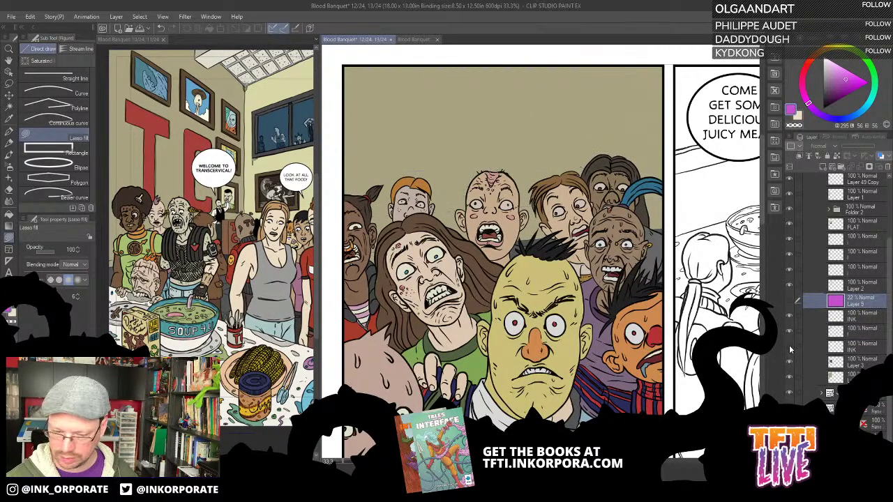
click(792, 348)
click(863, 345)
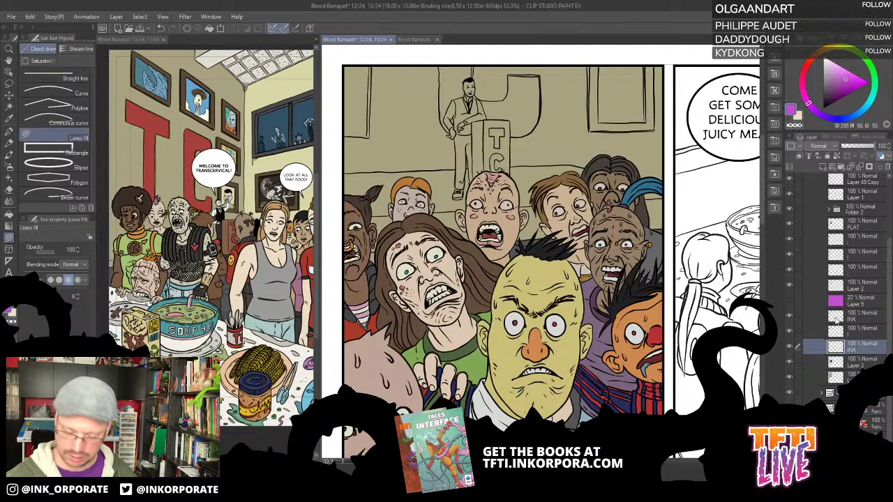
key(ctrl+plus)
click(9, 132)
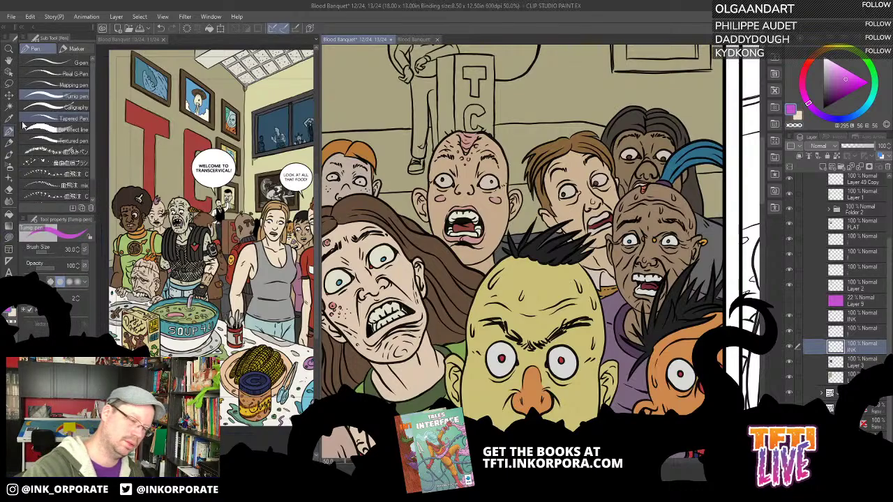
Set the drawing colour to black and ink a frowning man's face with short hair inside the picture frame on the back wall
drag(626, 132, 575, 295)
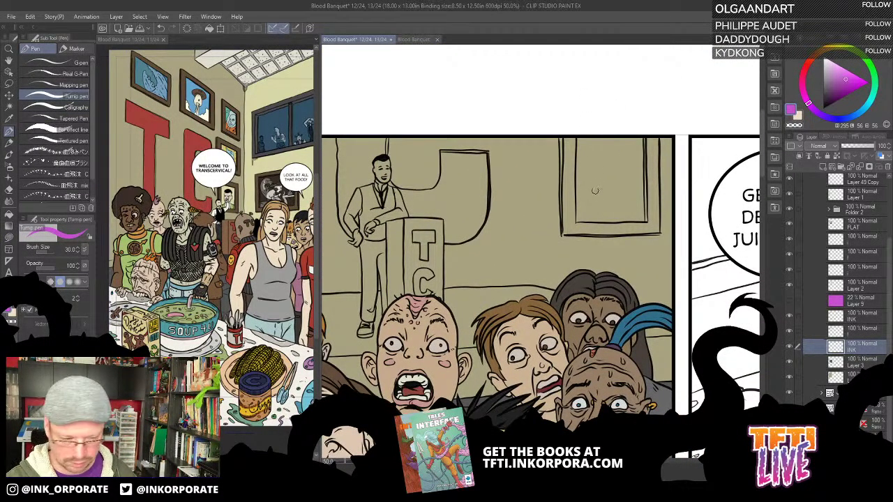
drag(575, 209, 588, 205)
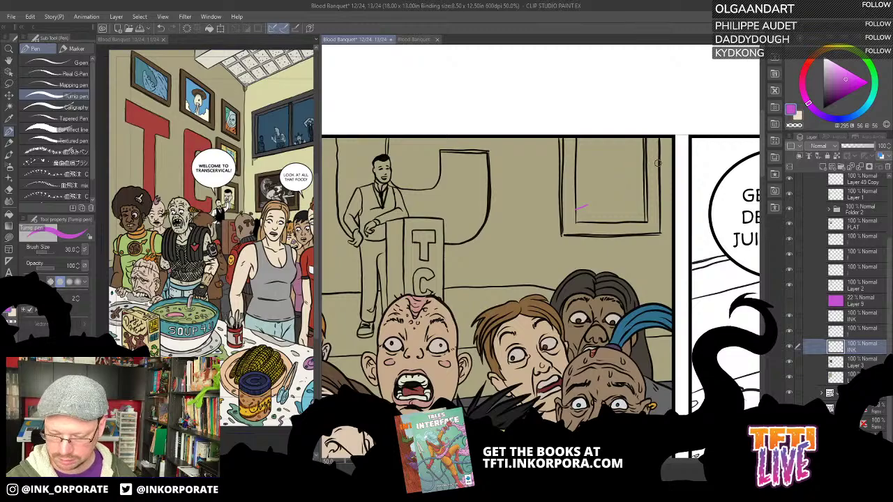
key(ctrl+z)
drag(831, 83, 801, 135)
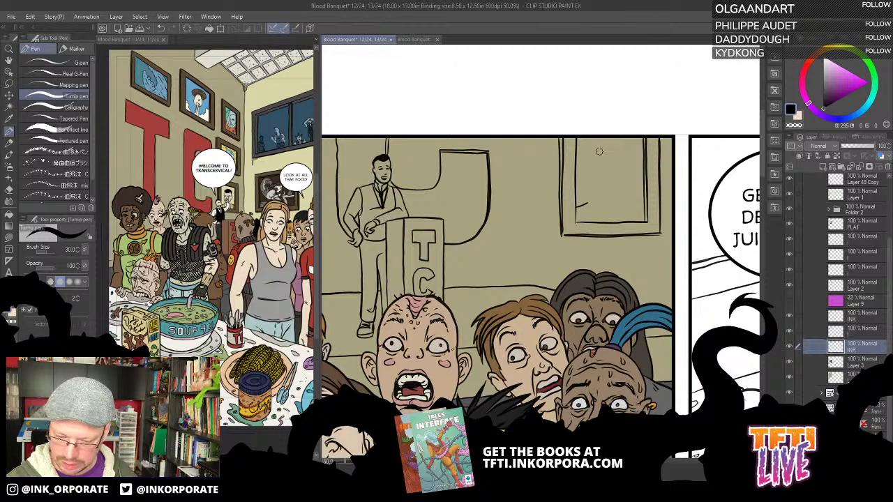
key(ctrl+z)
mouse_move(598, 138)
mouse_down()
mouse_move(628, 141)
mouse_move(617, 154)
mouse_move(595, 149)
mouse_move(627, 148)
mouse_move(596, 147)
mouse_move(597, 174)
mouse_move(606, 193)
mouse_move(626, 186)
mouse_move(633, 161)
mouse_move(627, 174)
mouse_move(597, 179)
mouse_up()
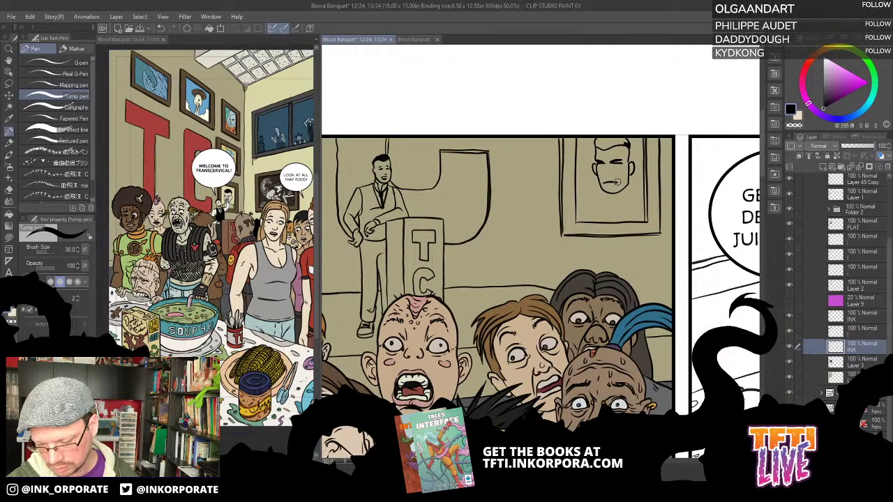
drag(602, 164, 609, 167)
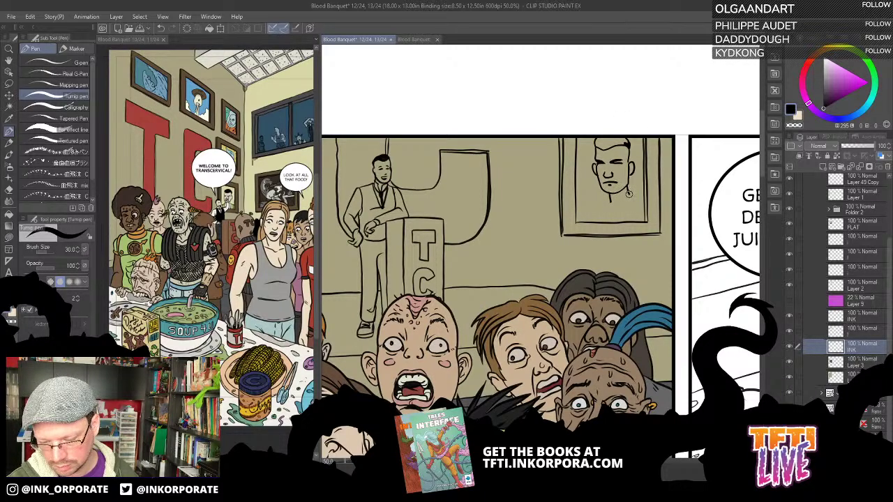
Ink the portrait's neck, collar, dark tie and suit shoulders in black down to the frame's inner edge, undoing stray strokes
drag(629, 194, 638, 203)
key(ctrl+z)
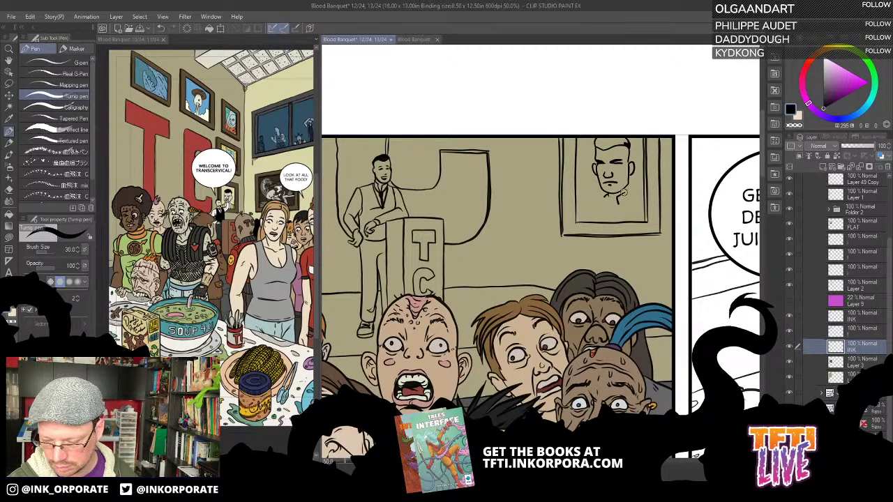
drag(622, 203, 629, 198)
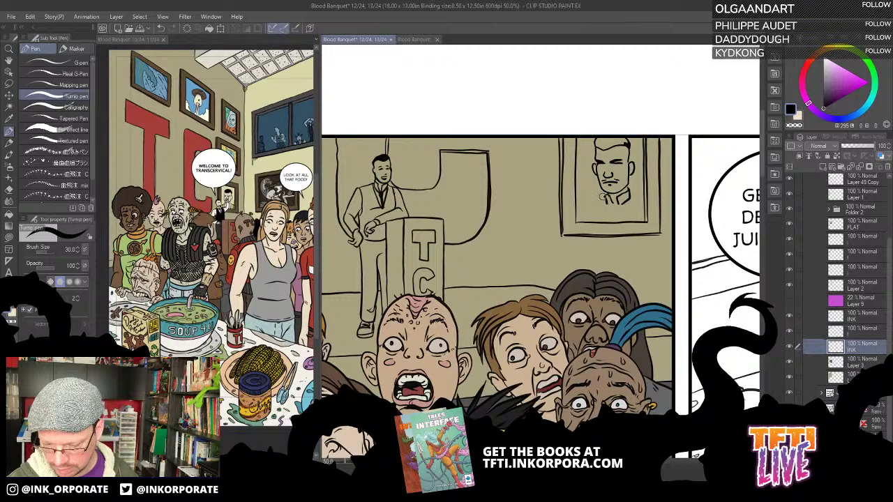
mouse_move(605, 199)
mouse_down()
mouse_move(576, 218)
mouse_move(638, 183)
mouse_move(644, 202)
mouse_move(627, 221)
mouse_up()
key(ctrl+z)
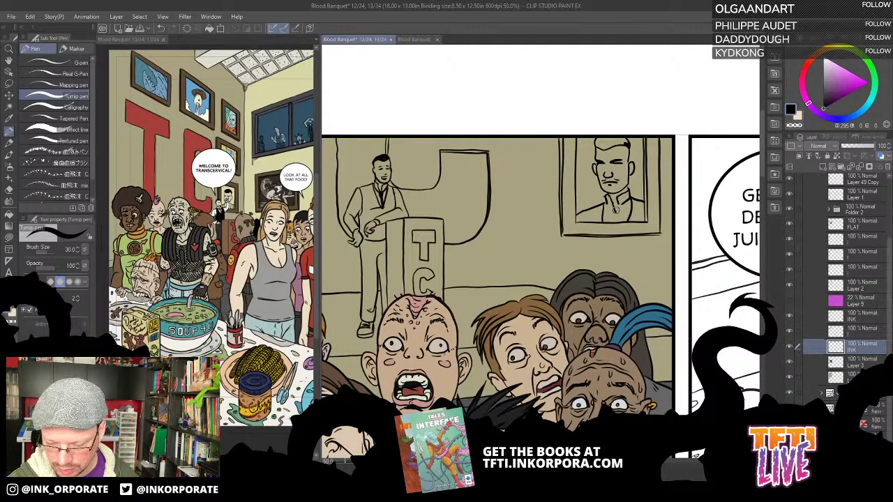
mouse_move(614, 207)
mouse_down()
mouse_move(614, 222)
mouse_move(634, 222)
mouse_up()
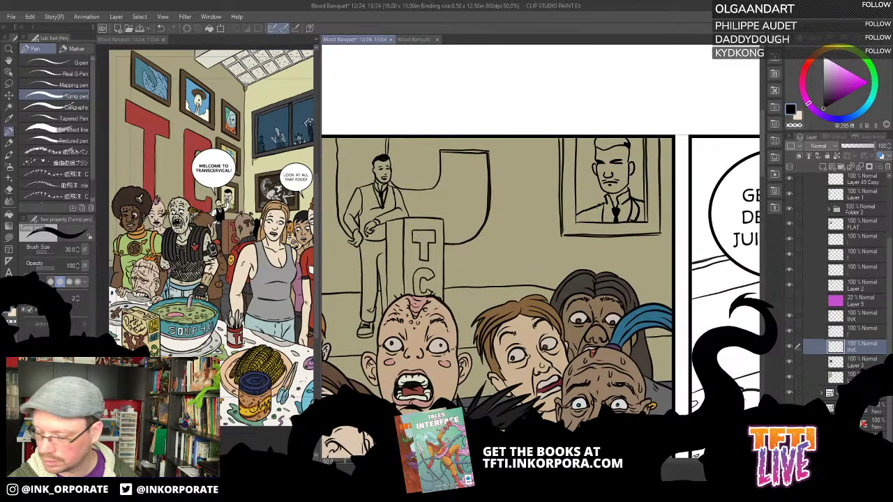
drag(594, 207, 603, 218)
key(ctrl+z)
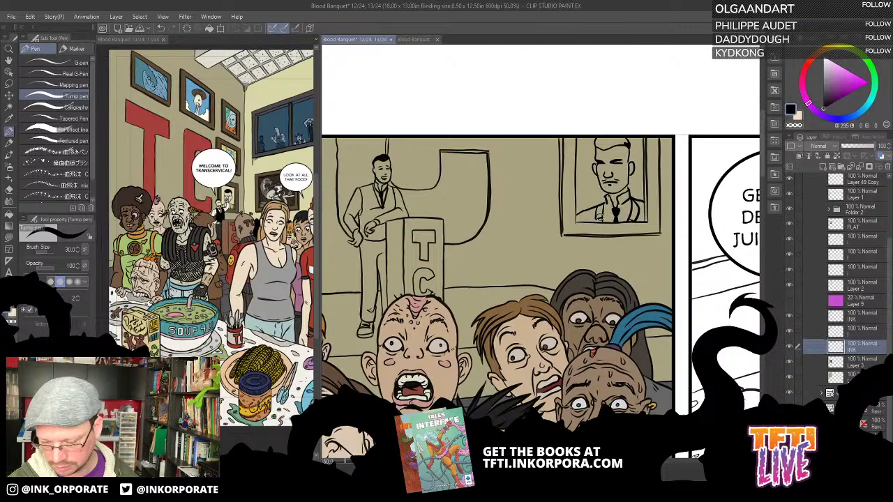
mouse_move(645, 197)
mouse_down()
mouse_move(602, 234)
mouse_move(594, 224)
mouse_up()
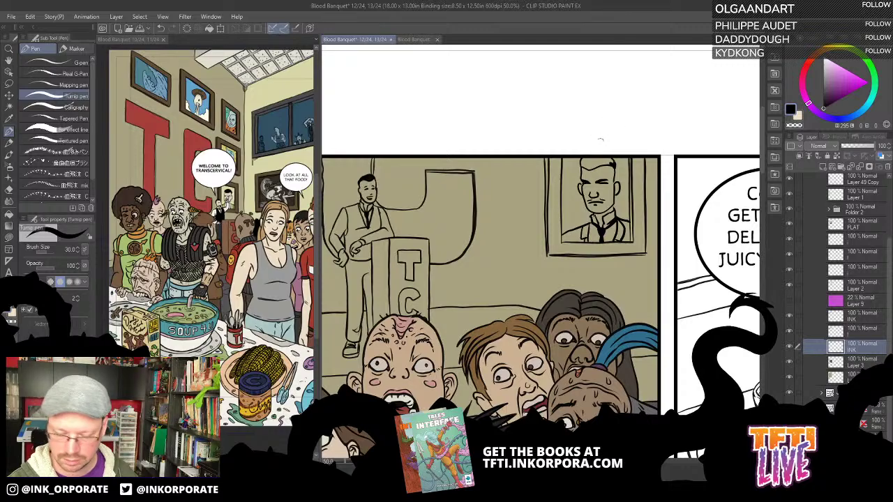
Fill the framed portrait's hair with solid black using the Fill tool that refers to other layers
key(g)
key(g)
click(598, 165)
drag(622, 245, 594, 237)
mouse_move(629, 199)
mouse_down()
mouse_move(600, 189)
mouse_move(613, 197)
mouse_up()
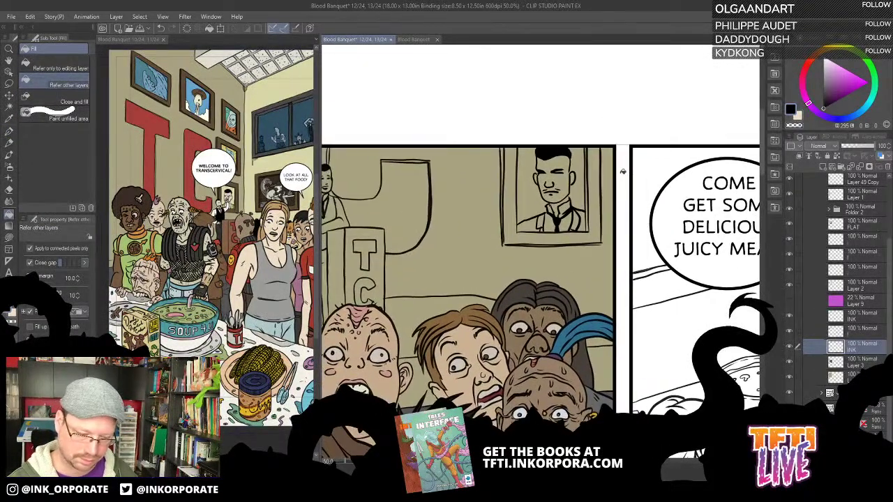
On the layer directly below the lower INK layer, fill the floor and stage behind the crowd with dark grey sampled from reference page 10/24
click(796, 363)
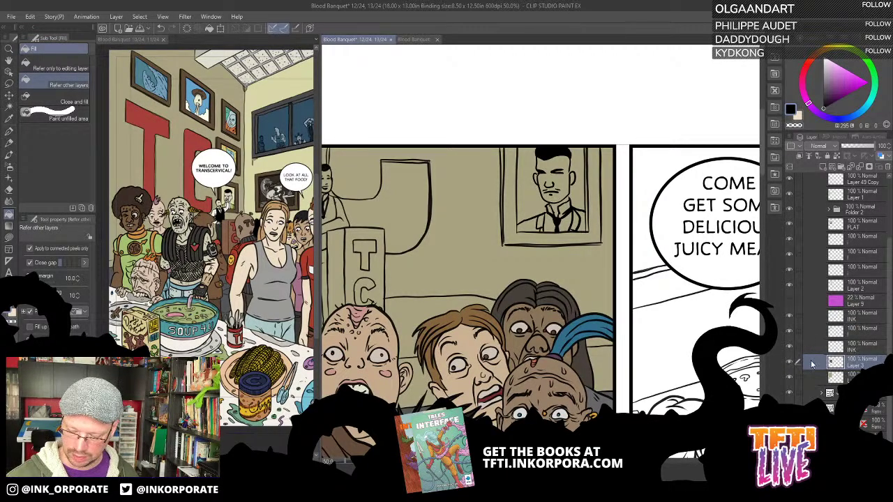
click(789, 366)
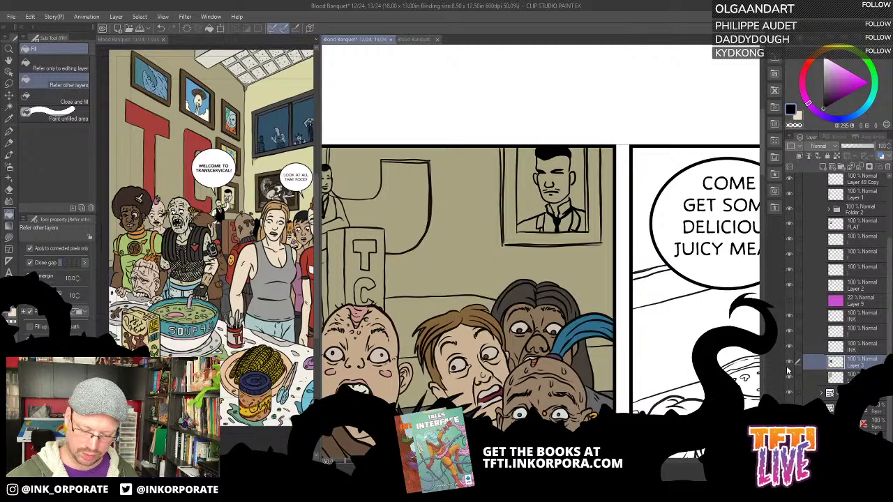
right_click(231, 254)
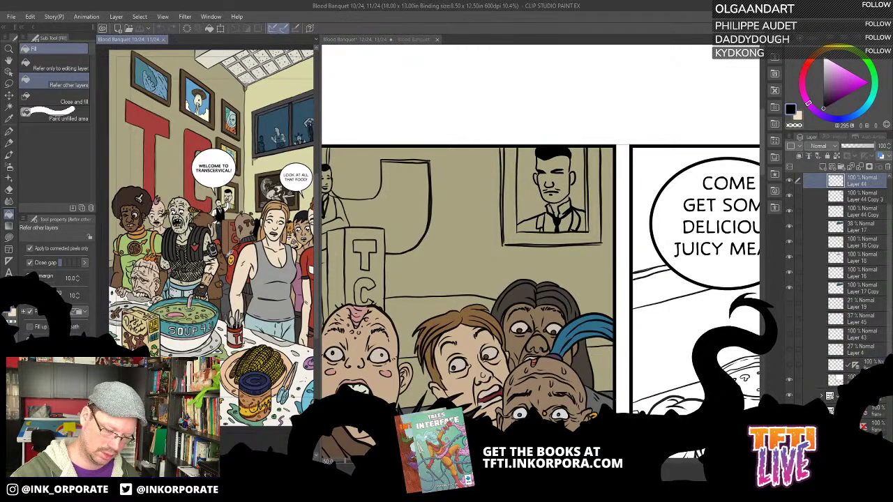
click(656, 85)
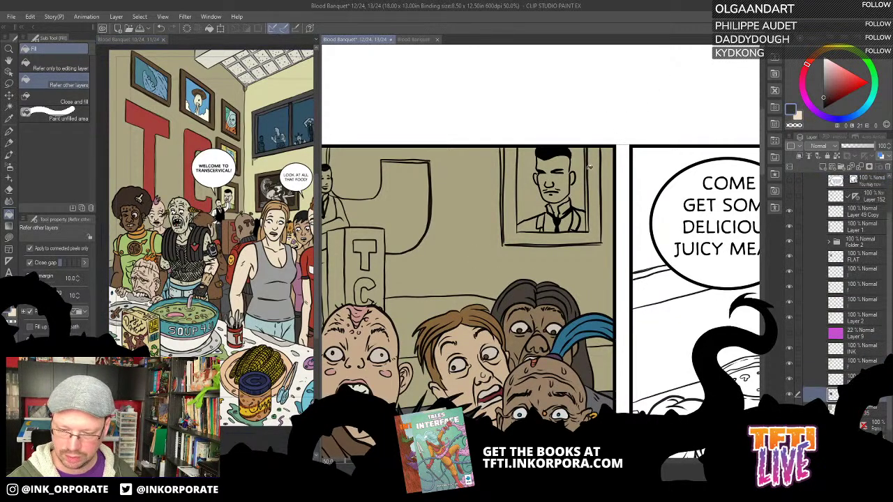
key(t)
key(g)
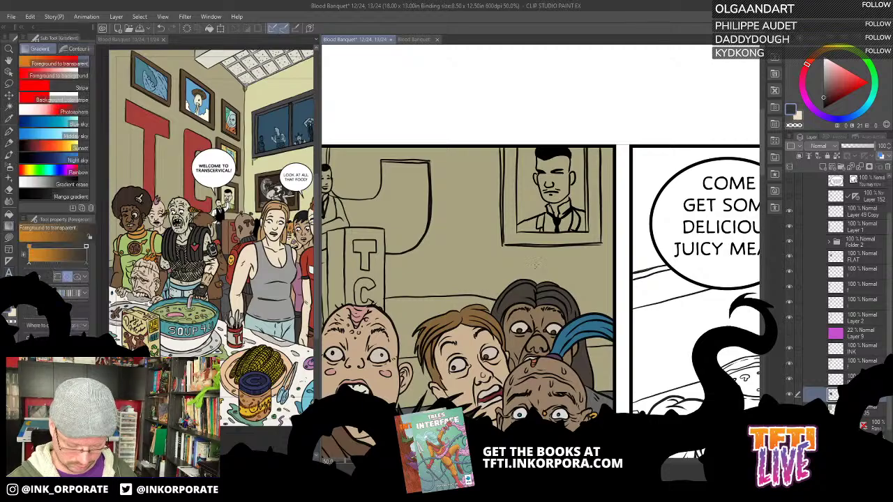
key(g)
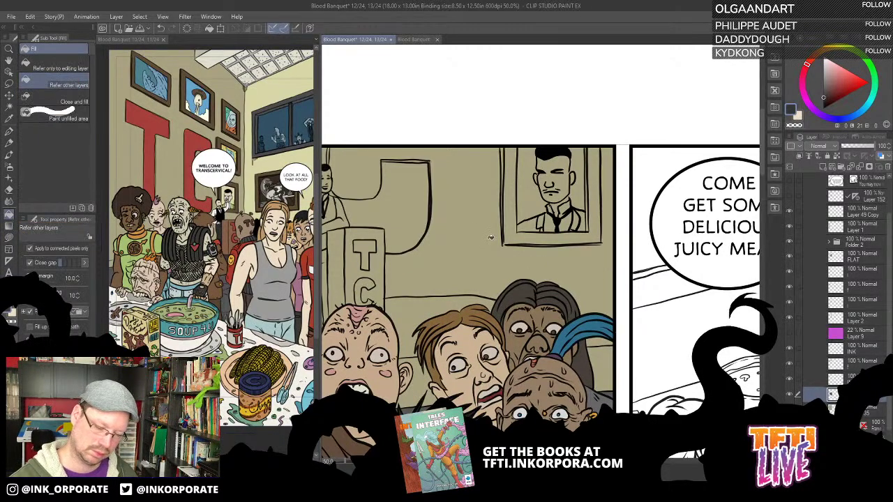
scroll(539, 244, up, 1)
drag(540, 227, 590, 165)
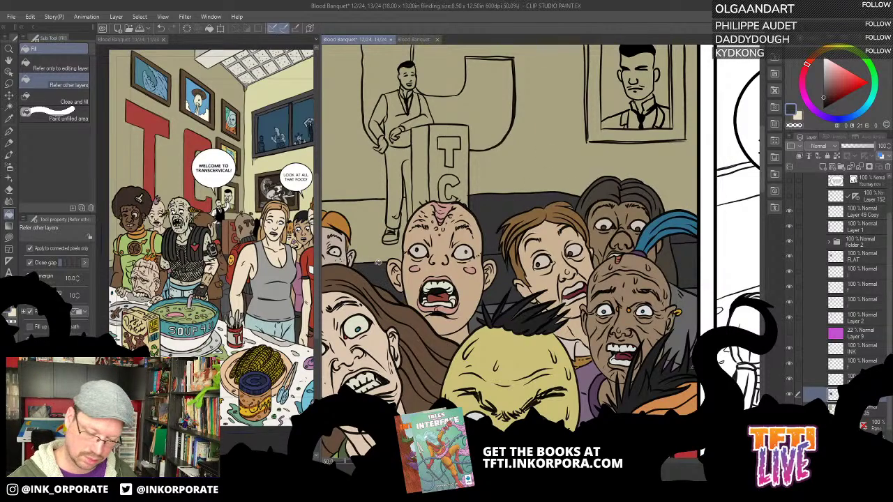
click(371, 242)
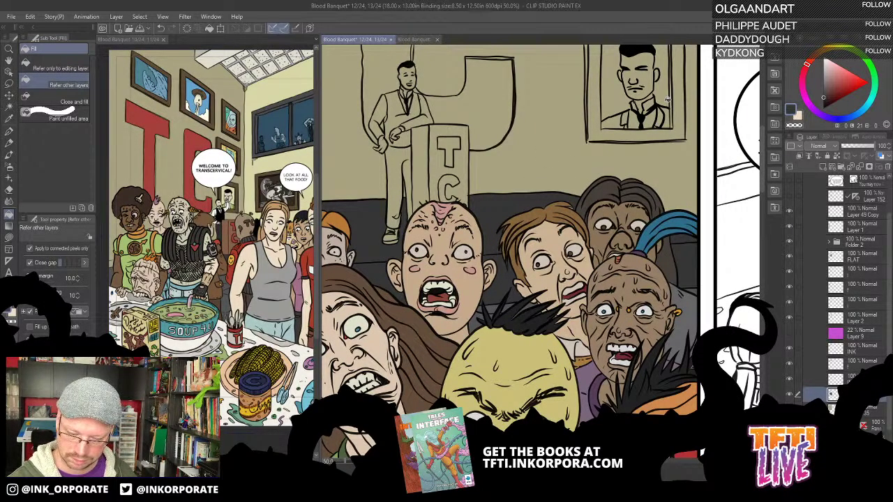
Fill the large wall letter behind the speaker and the podium's TC letters with the red sampled from the reference page's wall lettering
alt+click(202, 139)
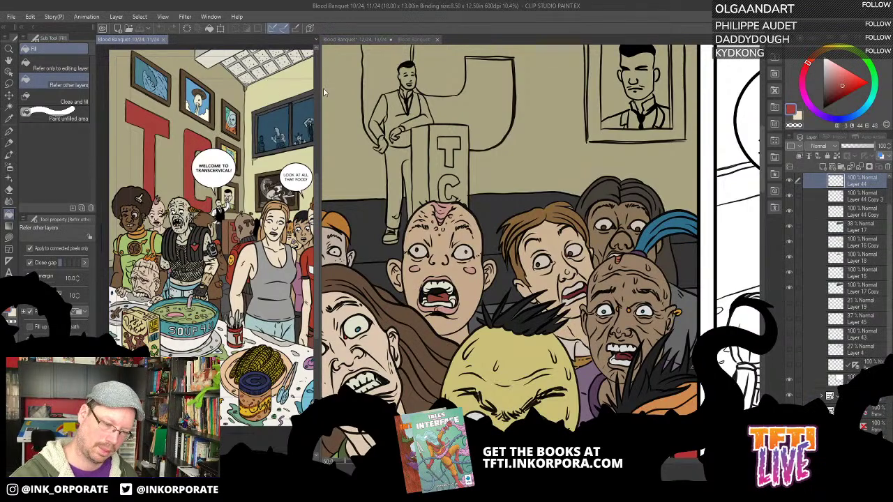
click(385, 63)
click(487, 115)
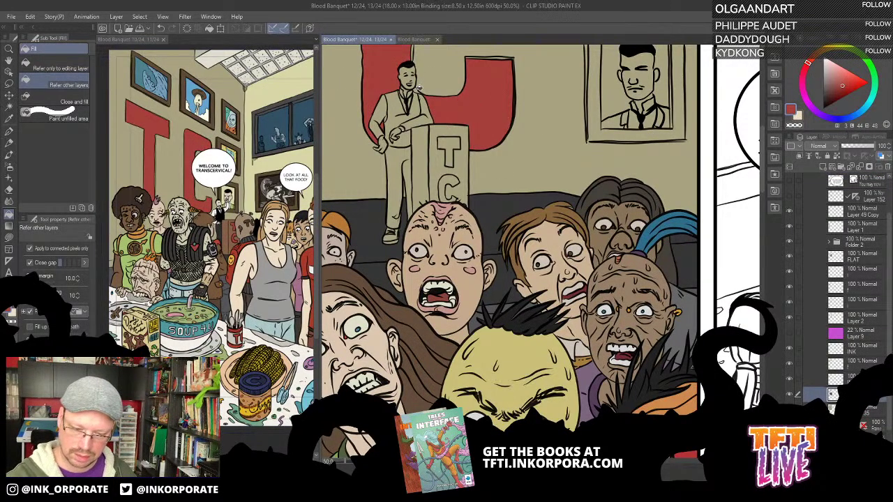
click(450, 142)
click(453, 177)
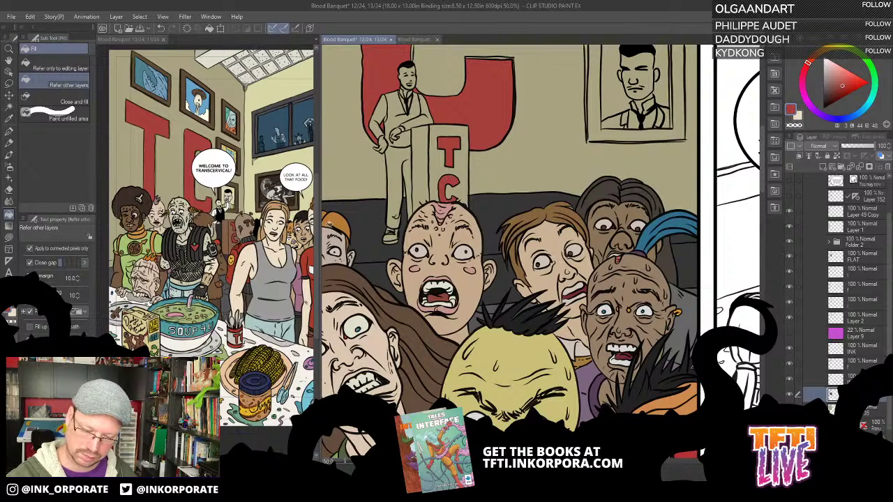
Fill the podium with the reddish brown sampled from the podium on the reference page
click(228, 237)
click(418, 158)
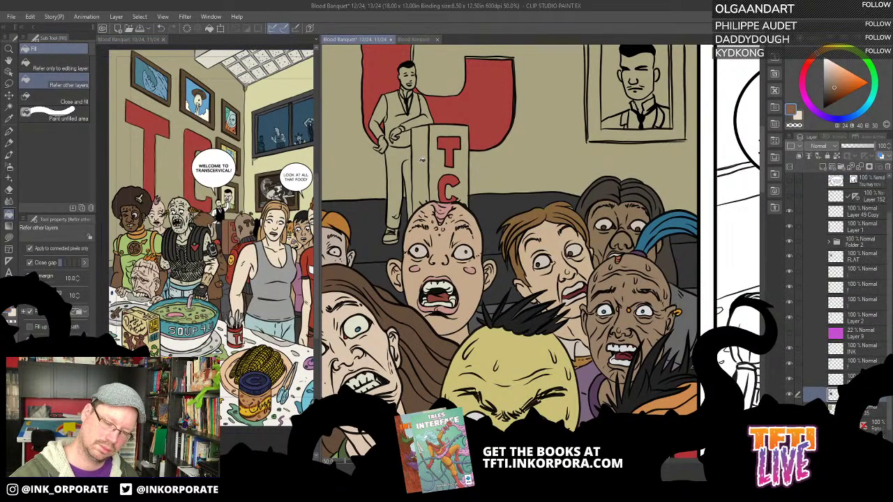
click(424, 160)
Sample the dark brown of a picture frame on the reference page, raise the Close gap setting, and fill the portrait's frame with it
click(258, 209)
alt+click(261, 201)
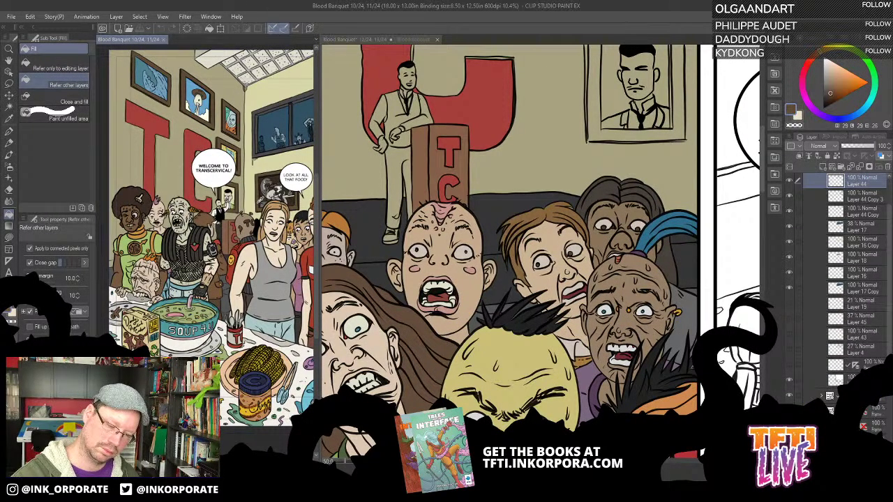
click(593, 113)
scroll(593, 113, down, 3)
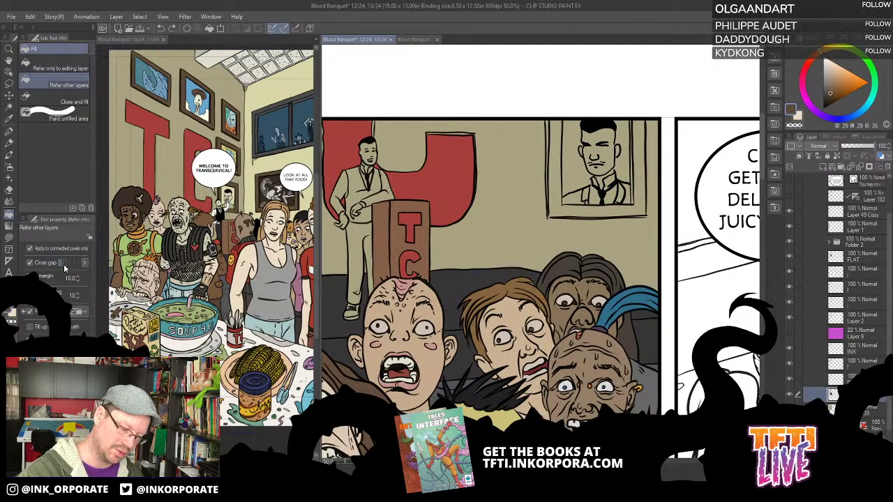
click(66, 264)
click(554, 166)
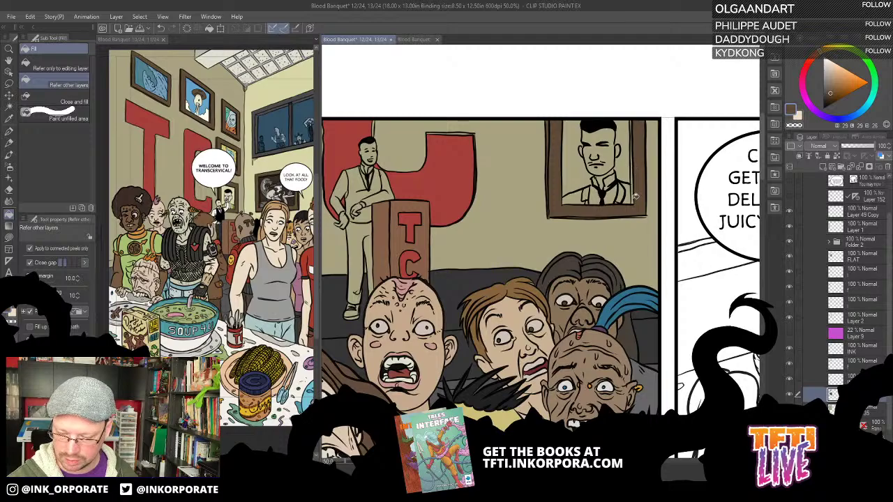
click(635, 171)
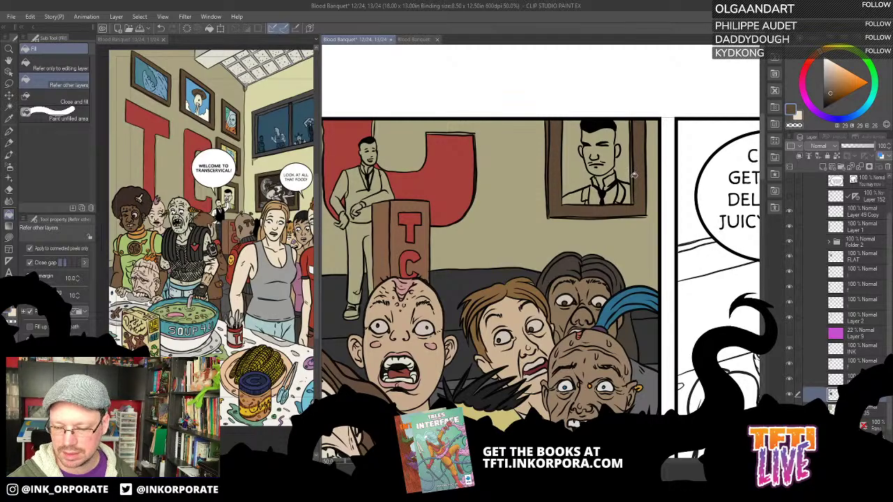
Touch up the unfilled edges and corners of the wall portrait's frame with dark brown lasso fills
scroll(642, 146, up, 2)
key(asciicircum)
key(asciicircum)
key(asciicircum)
key(asciicircum)
key(asciicircum)
key(asciicircum)
key(asciicircum)
key(asciicircum)
key(asciicircum)
key(asciicircum)
key(asciicircum)
key(asciicircum)
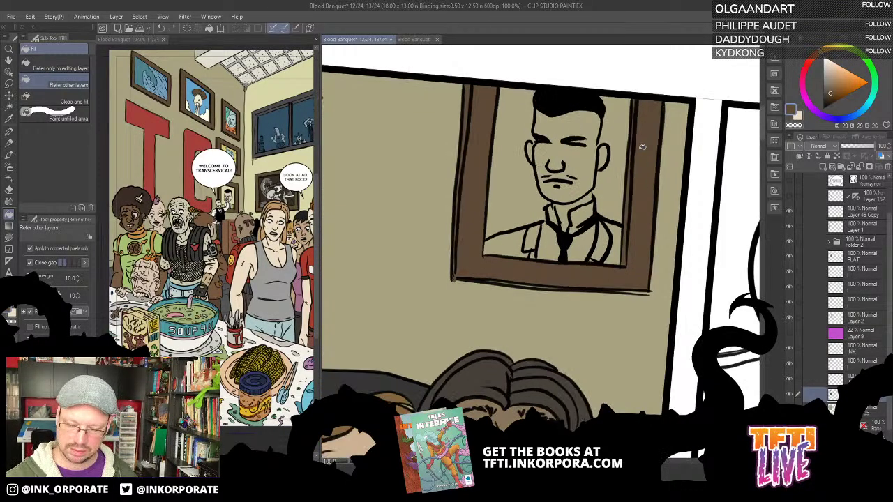
key(asciicircum)
key(asciicircum)
key(asciicircum)
key(asciicircum)
key(asciicircum)
key(asciicircum)
key(asciicircum)
key(asciicircum)
key(asciicircum)
key(asciicircum)
key(asciicircum)
key(asciicircum)
key(asciicircum)
key(asciicircum)
key(u)
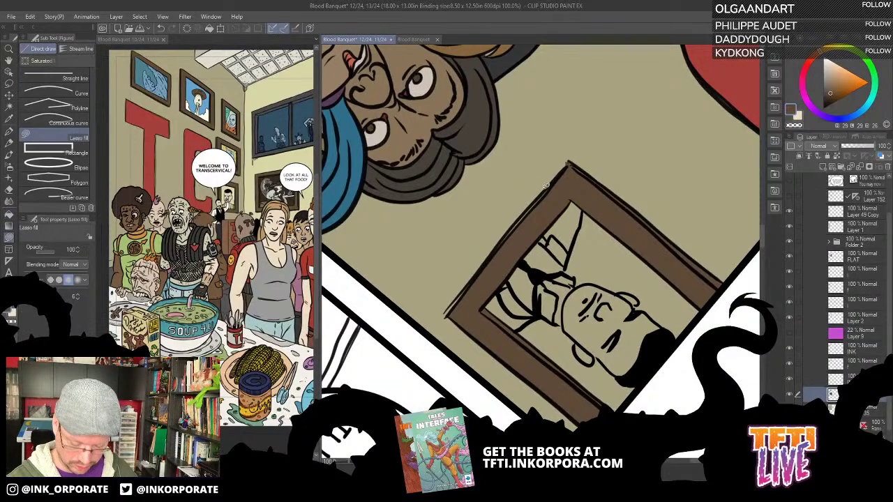
drag(570, 182, 620, 141)
mouse_move(498, 271)
mouse_down()
mouse_move(557, 190)
mouse_move(611, 141)
mouse_move(545, 210)
mouse_up()
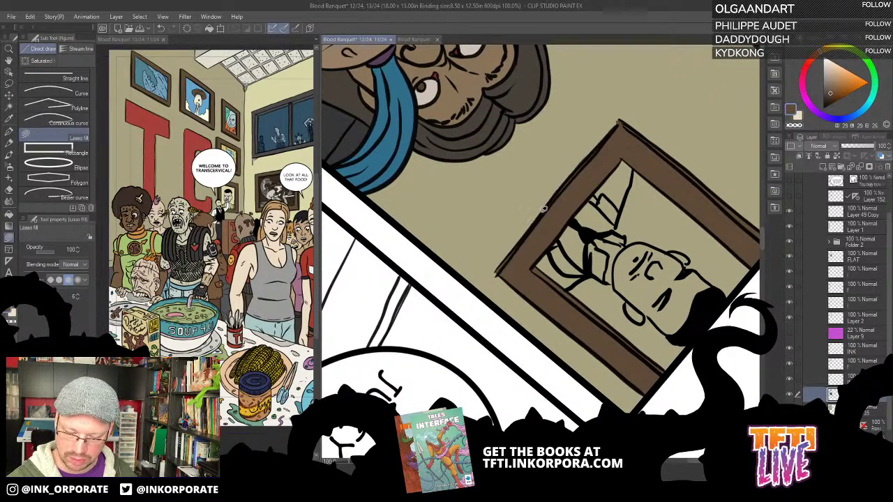
key(asciicircum)
key(asciicircum)
key(asciicircum)
key(asciicircum)
key(asciicircum)
key(asciicircum)
key(asciicircum)
key(asciicircum)
key(asciicircum)
key(asciicircum)
key(asciicircum)
key(asciicircum)
key(asciicircum)
key(asciicircum)
key(asciicircum)
key(asciicircum)
key(asciicircum)
key(asciicircum)
key(asciicircum)
key(asciicircum)
mouse_move(595, 274)
mouse_down()
mouse_move(592, 228)
mouse_move(643, 74)
mouse_up()
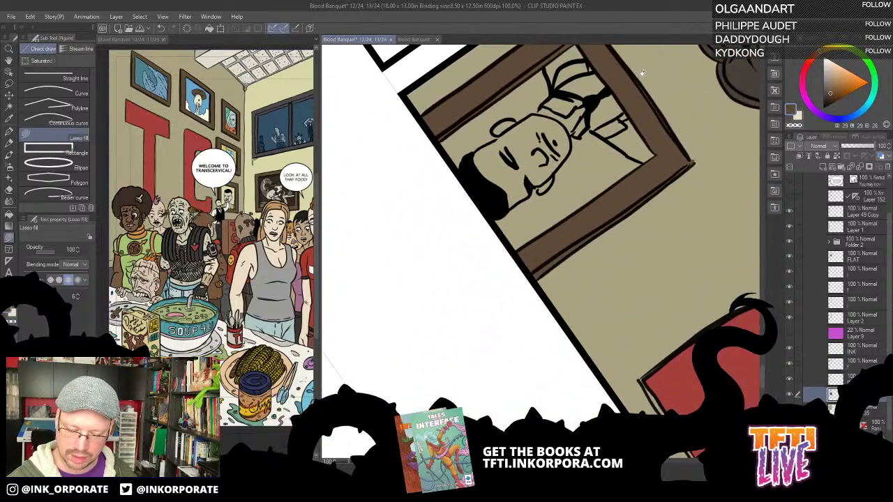
mouse_move(675, 161)
mouse_down()
mouse_move(667, 182)
mouse_move(691, 167)
mouse_move(688, 155)
mouse_up()
key(asciicircum)
key(asciicircum)
key(asciicircum)
key(asciicircum)
key(asciicircum)
key(asciicircum)
key(asciicircum)
key(asciicircum)
key(asciicircum)
key(asciicircum)
key(asciicircum)
key(asciicircum)
key(asciicircum)
key(asciicircum)
key(asciicircum)
key(asciicircum)
key(asciicircum)
key(asciicircum)
key(asciicircum)
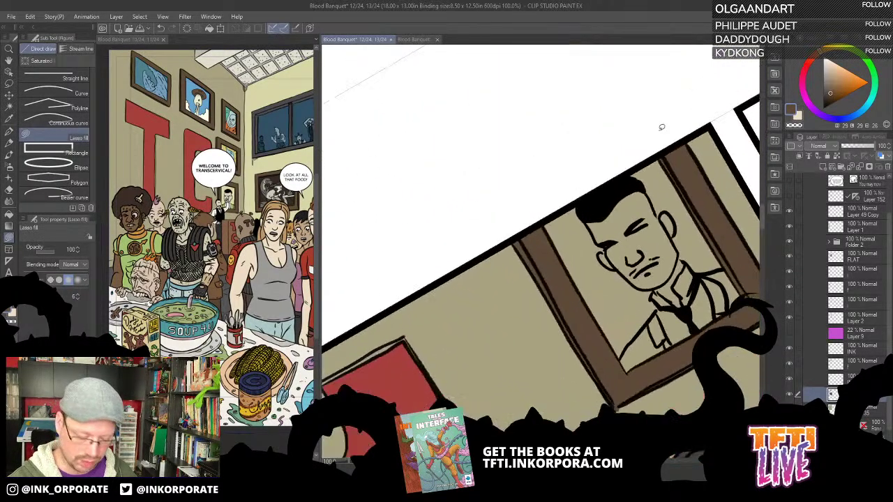
key(asciicircum)
Fill the backdrop around the man in the framed portrait with the pale yellow sampled from the matching portrait on the reference page
key(g)
drag(599, 258, 534, 234)
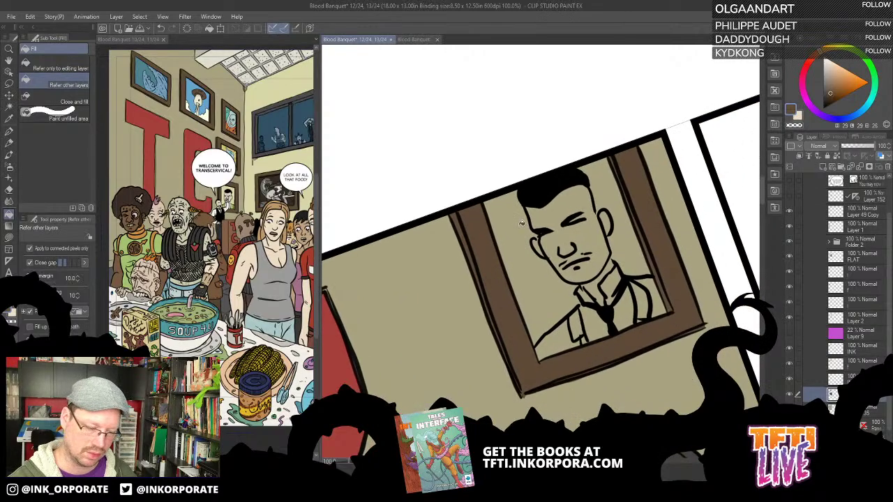
click(234, 188)
alt+click(234, 188)
key(ctrl+Tab)
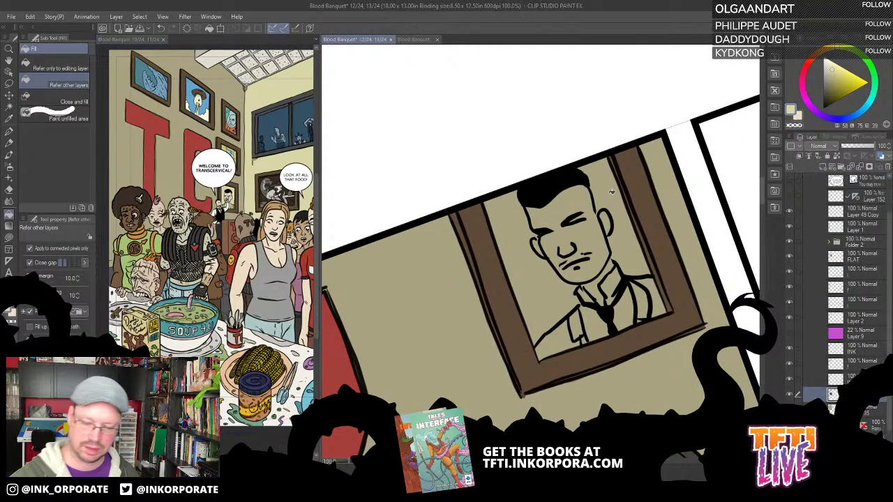
click(614, 174)
click(564, 309)
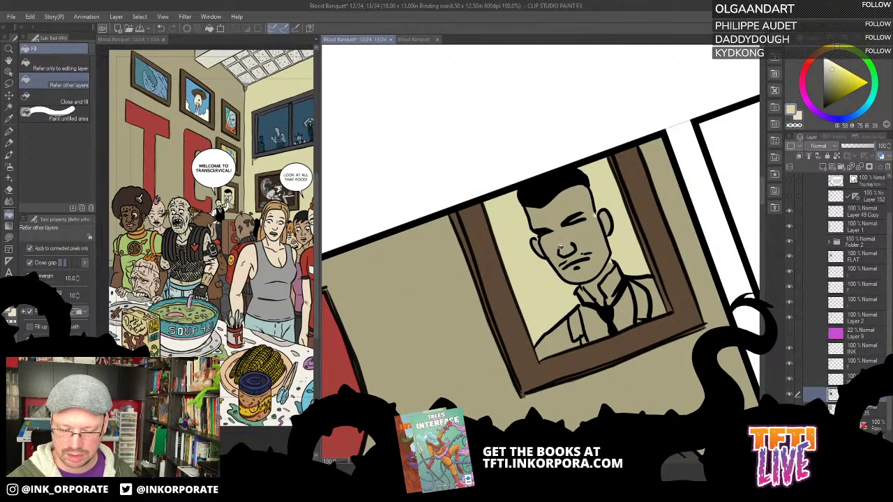
Fill the portrait man's face, ears and neck with the pale beige skin tone sampled from the reference page's portrait
key(ctrl+Tab)
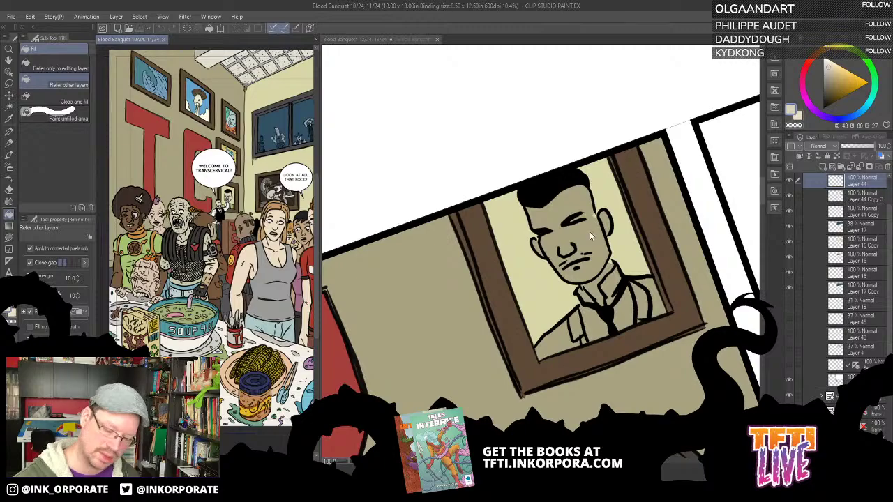
key(ctrl+Tab)
click(589, 236)
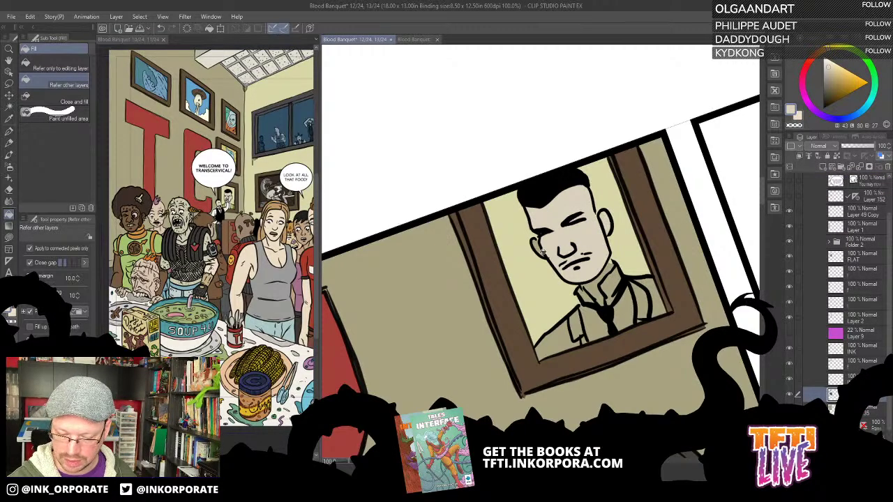
drag(571, 289, 514, 253)
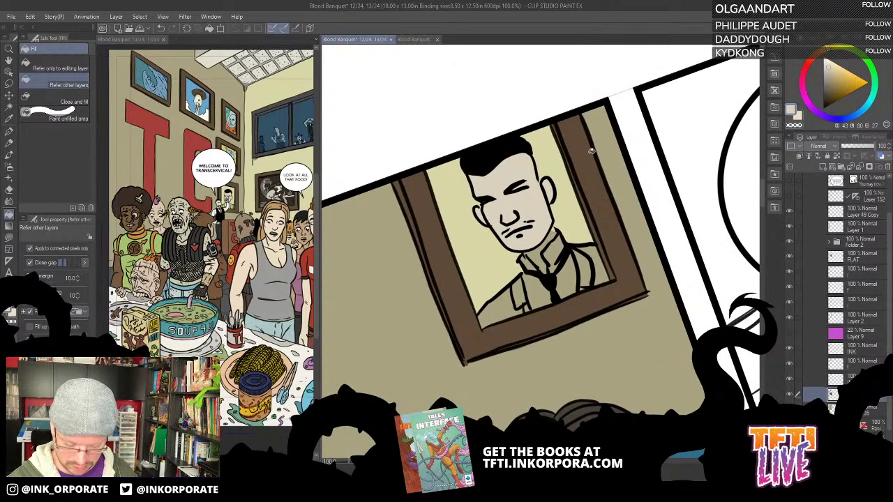
key(minus)
key(asciicircum)
key(asciicircum)
key(asciicircum)
key(asciicircum)
key(asciicircum)
key(asciicircum)
key(asciicircum)
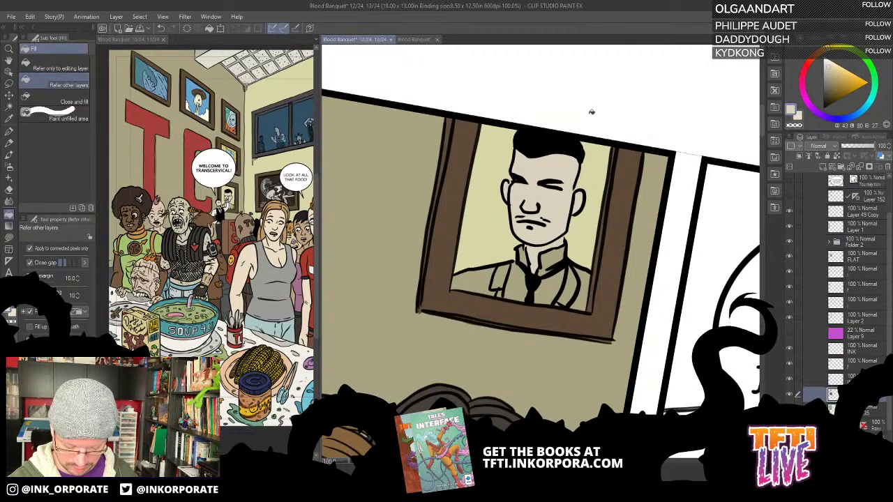
key(u)
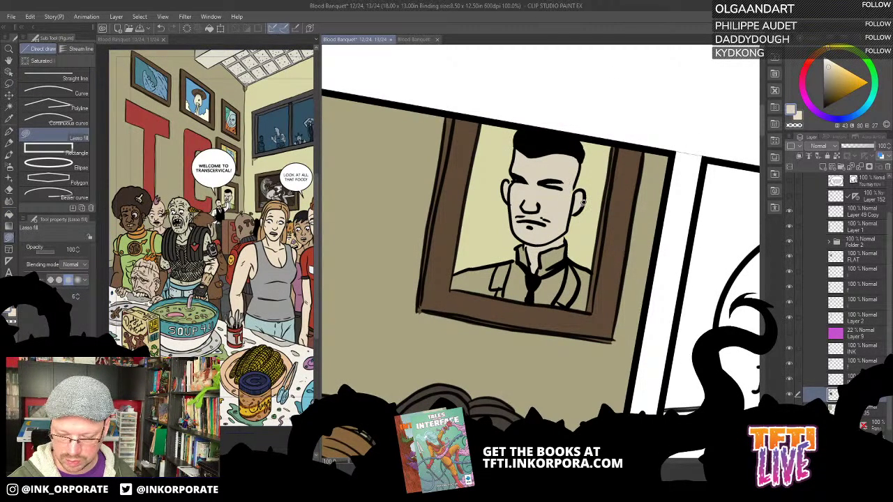
drag(565, 240, 586, 186)
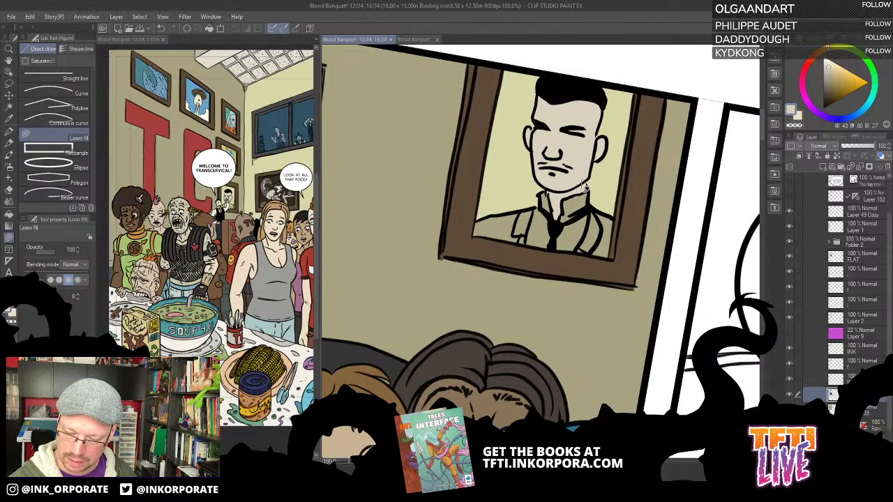
Fill the portrait man's shirt and both collar flaps with the off-white sampled from the reference page's portrait
click(230, 205)
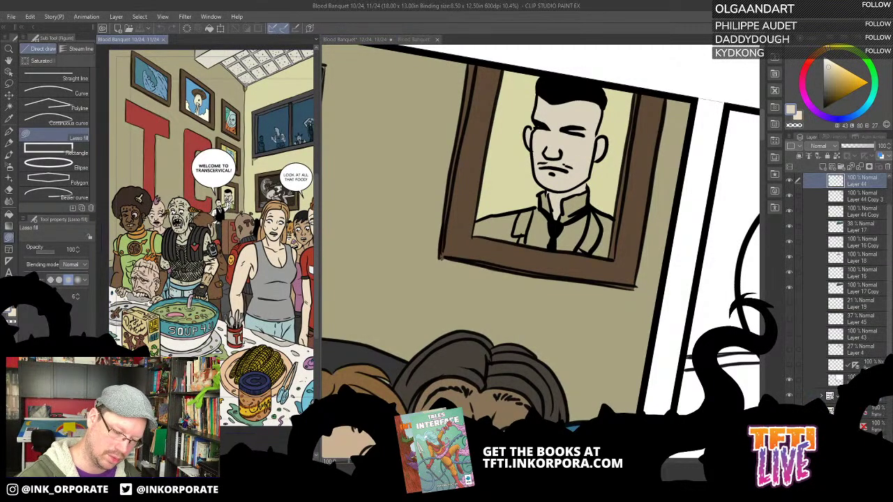
click(542, 240)
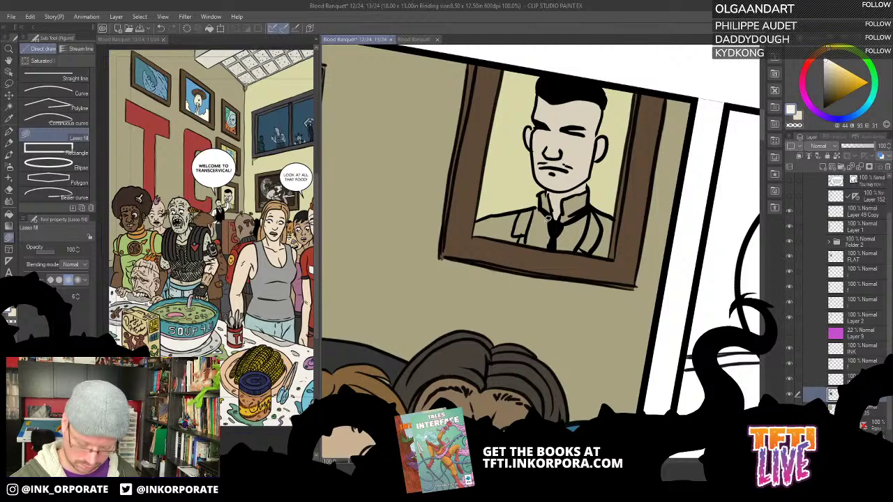
key(g)
click(567, 230)
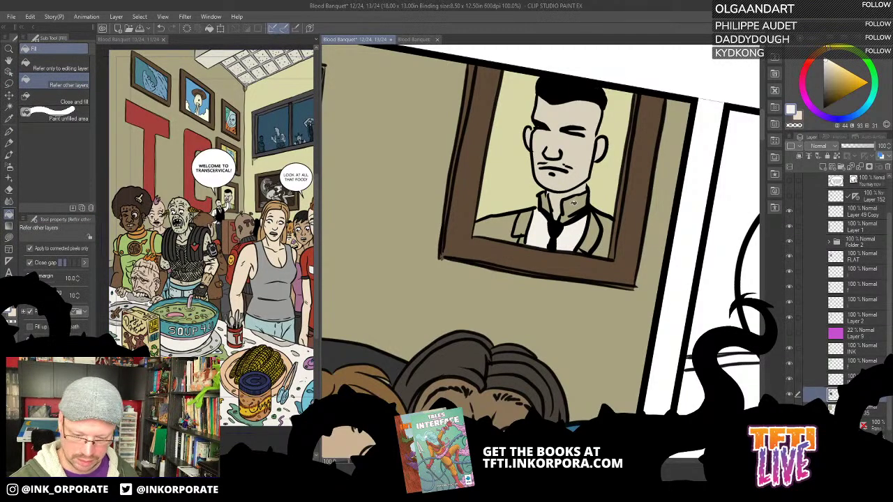
click(572, 204)
click(542, 201)
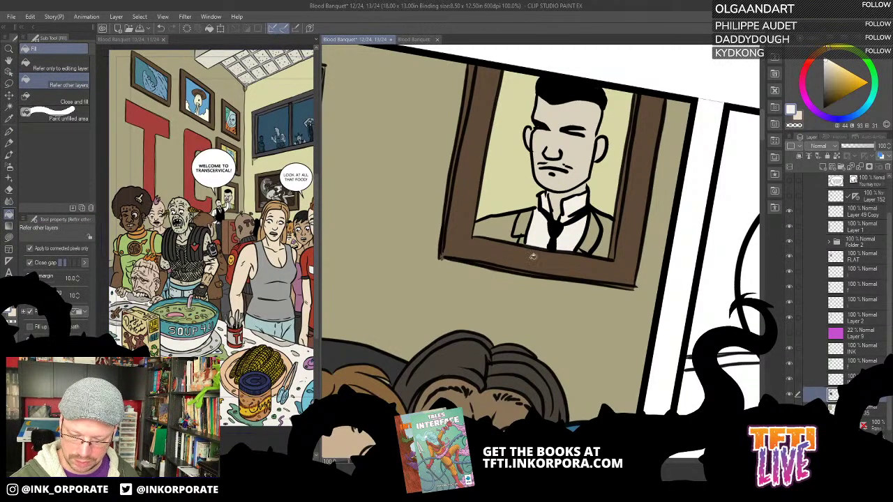
Fill both sides of the portrait man's jacket with the light green sampled from the reference page's portrait
click(234, 209)
alt+click(233, 208)
key(ctrl+Tab)
click(503, 233)
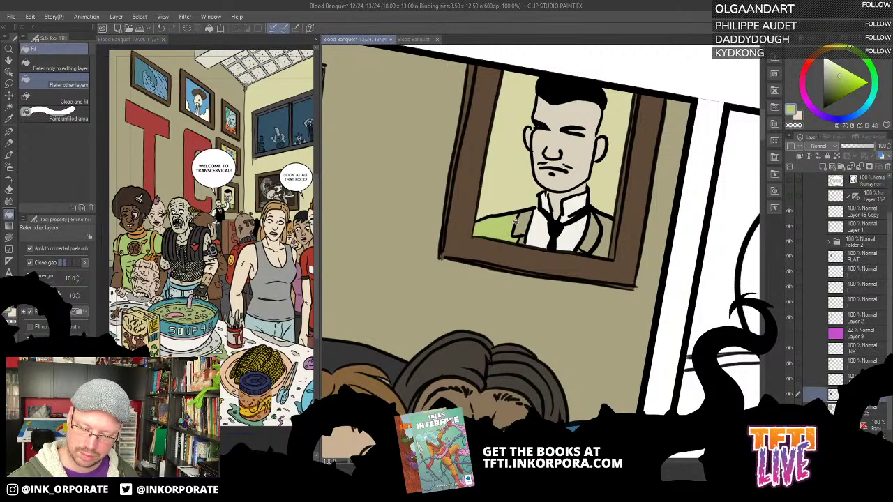
click(593, 234)
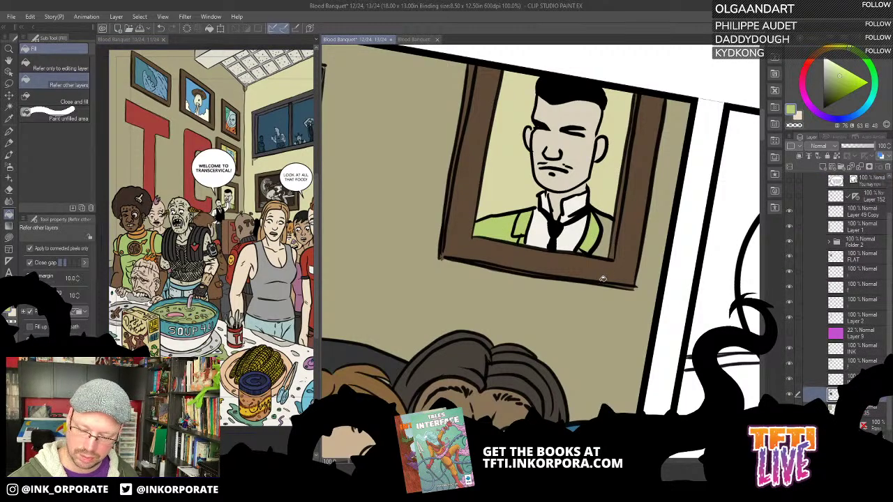
click(609, 243)
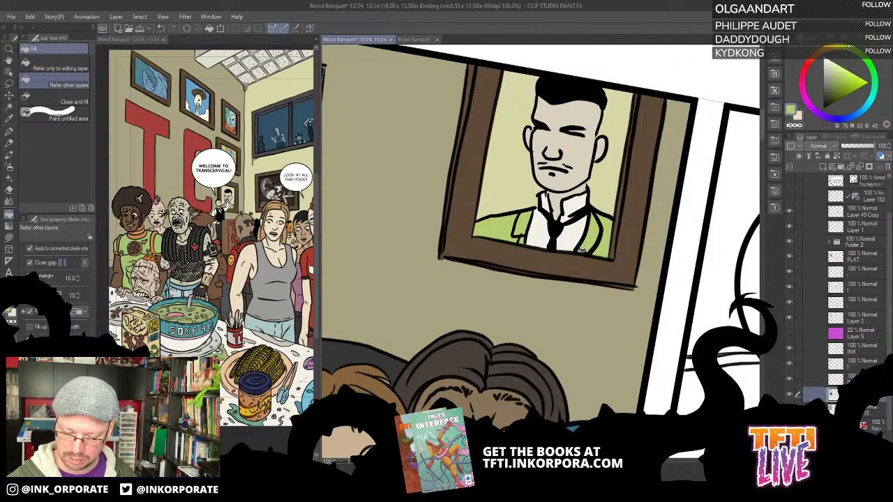
Hide the portrait's ink lines to check the flats underneath, undo the last green fill, and show the lines again
click(790, 382)
click(791, 382)
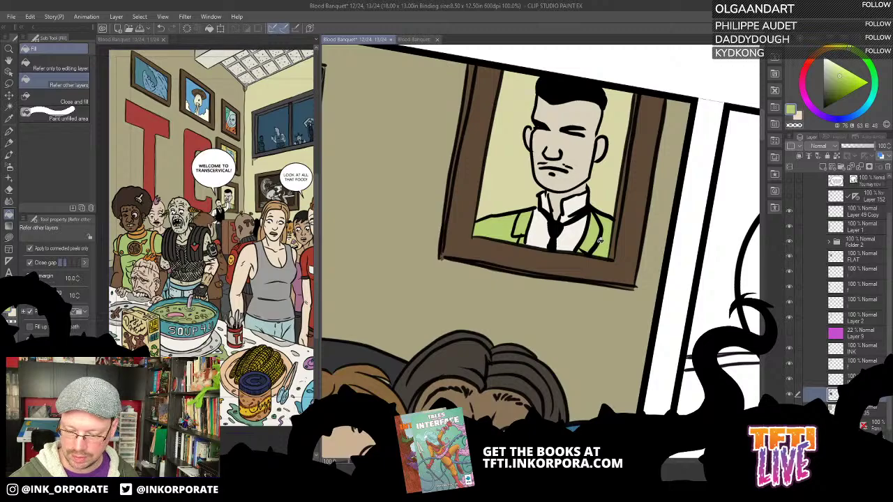
click(789, 381)
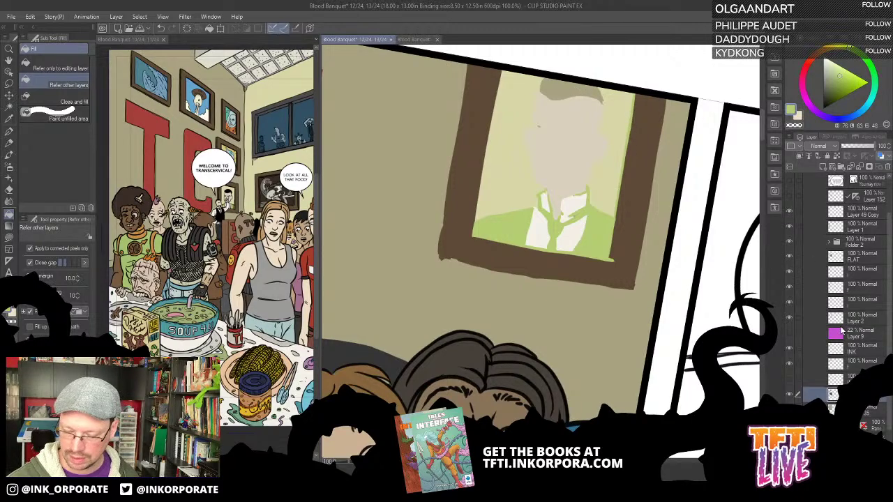
key(ctrl+z)
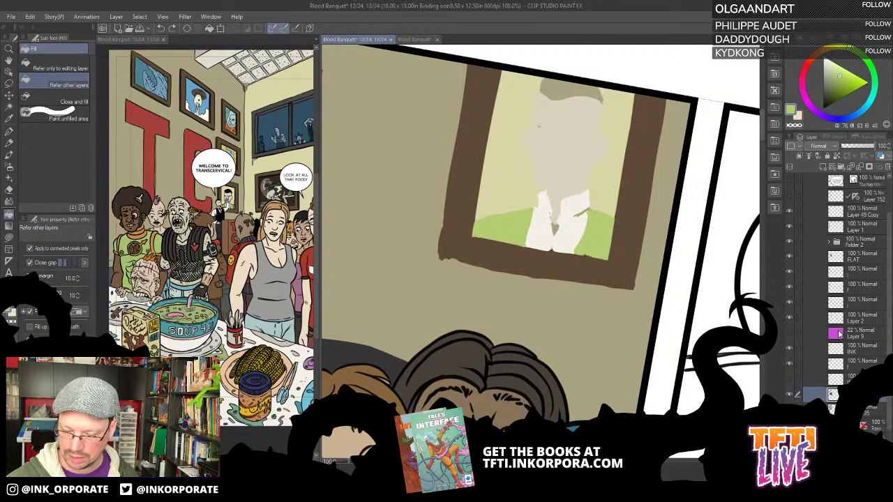
click(789, 381)
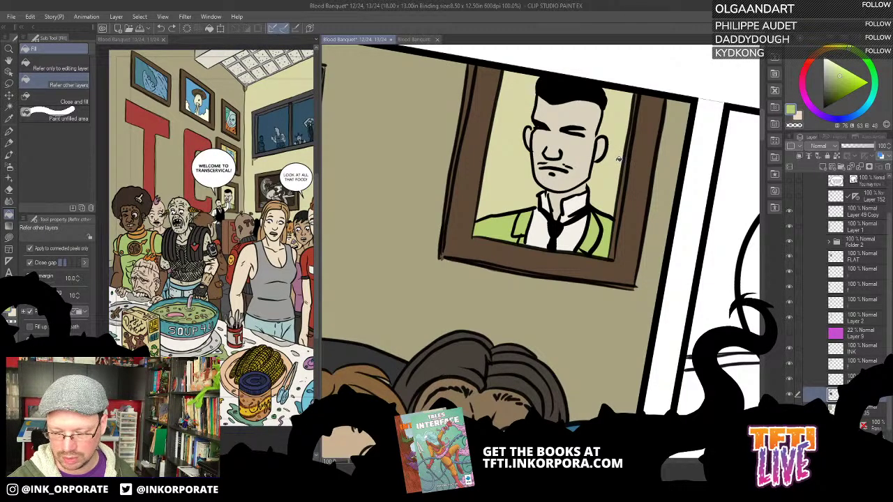
Sample the off-white of the portrait man's shirt and fill both shirt sleeves of the speaker at the podium with it
scroll(635, 123, down, 3)
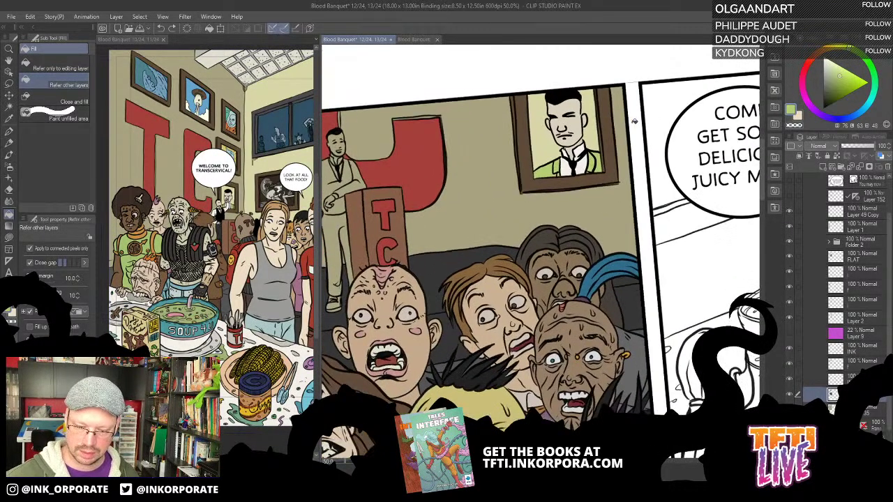
mouse_move(631, 123)
mouse_down()
mouse_move(762, 104)
mouse_move(766, 95)
mouse_up()
alt+click(718, 130)
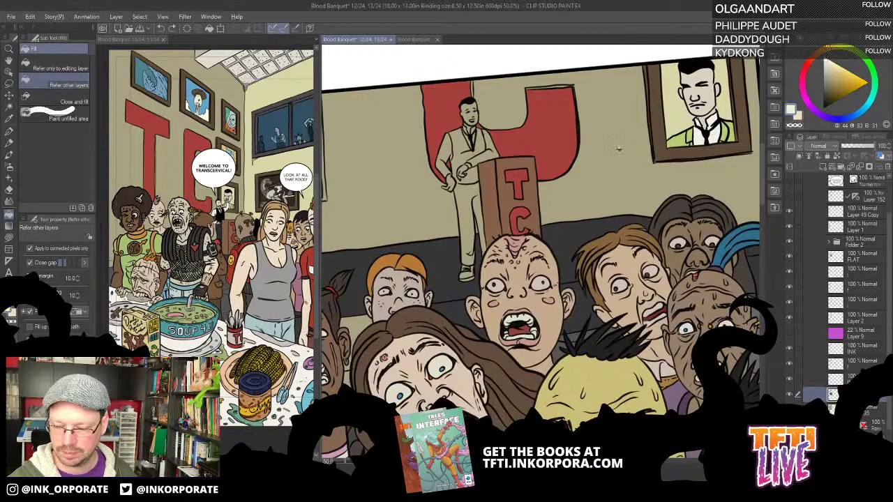
key(^)
drag(522, 213, 598, 233)
click(535, 160)
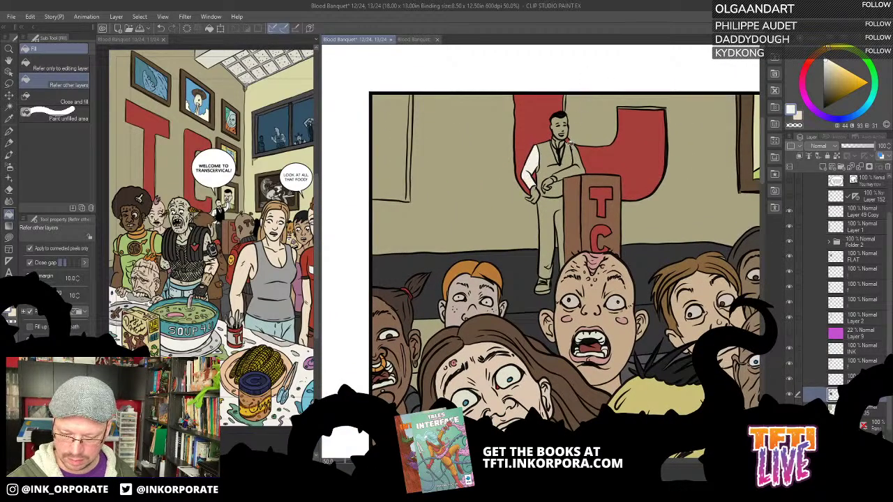
click(573, 169)
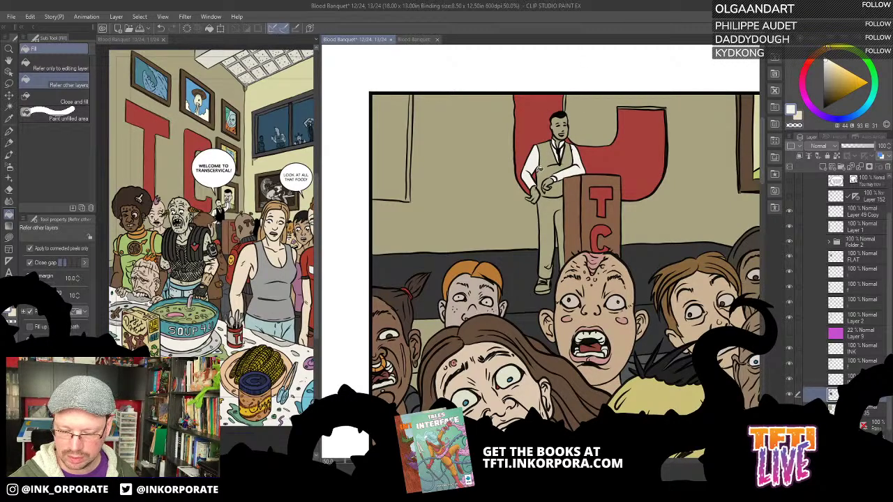
Fill the speaker's vest with black sampled from the framed portrait
drag(571, 135, 486, 156)
alt+click(711, 187)
drag(629, 153, 691, 182)
click(528, 211)
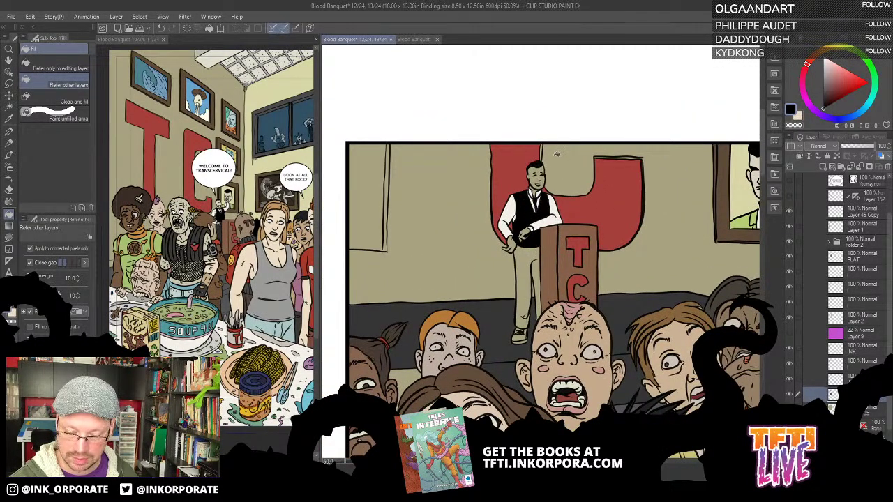
Fill the speaker's face with the light skin colour, try the same fill on his hand, and undo the hand fill
key(x)
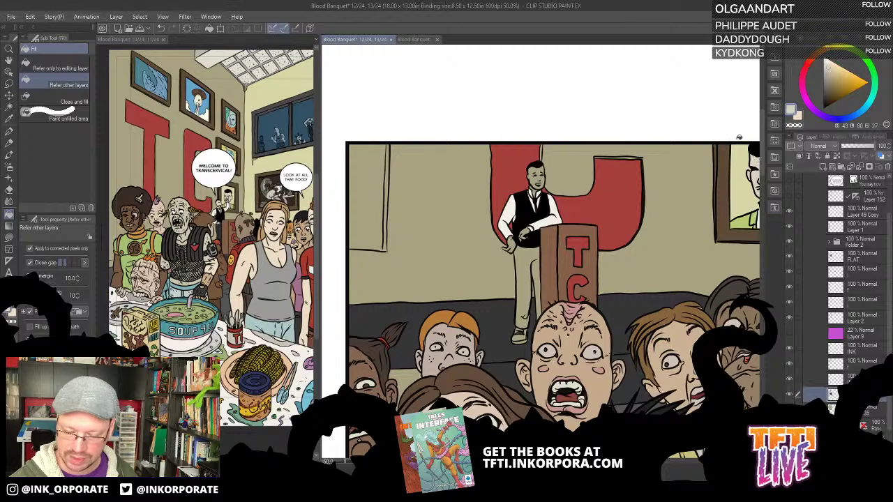
scroll(738, 143, up, 2)
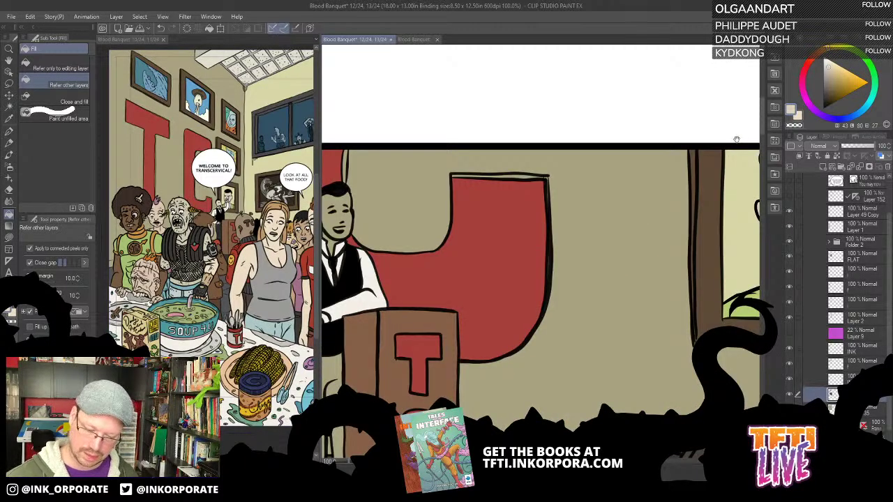
drag(407, 262, 594, 246)
click(529, 187)
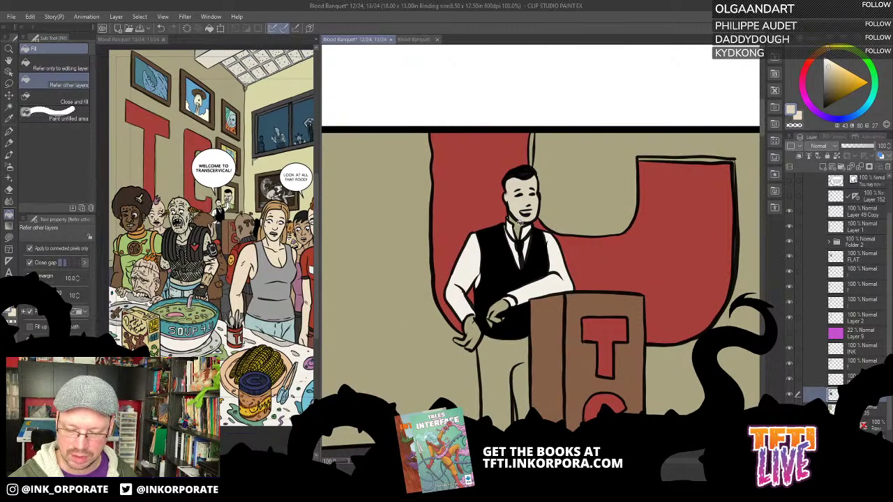
click(503, 311)
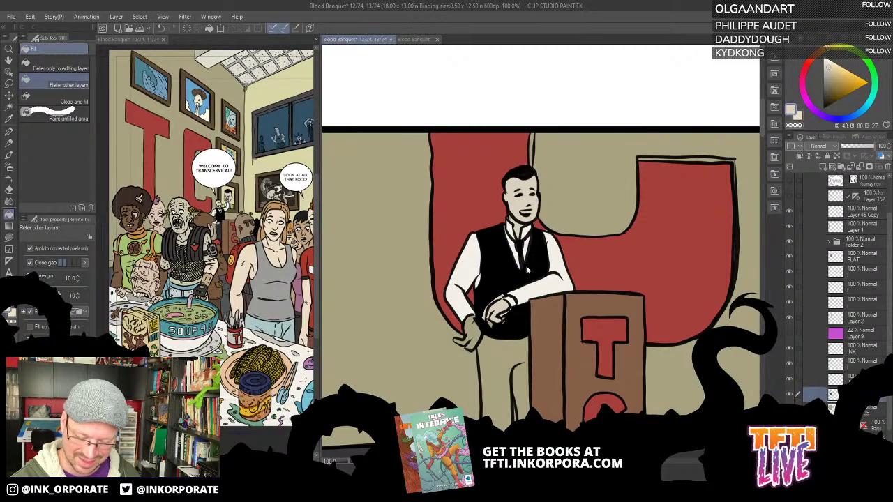
key(ctrl+z)
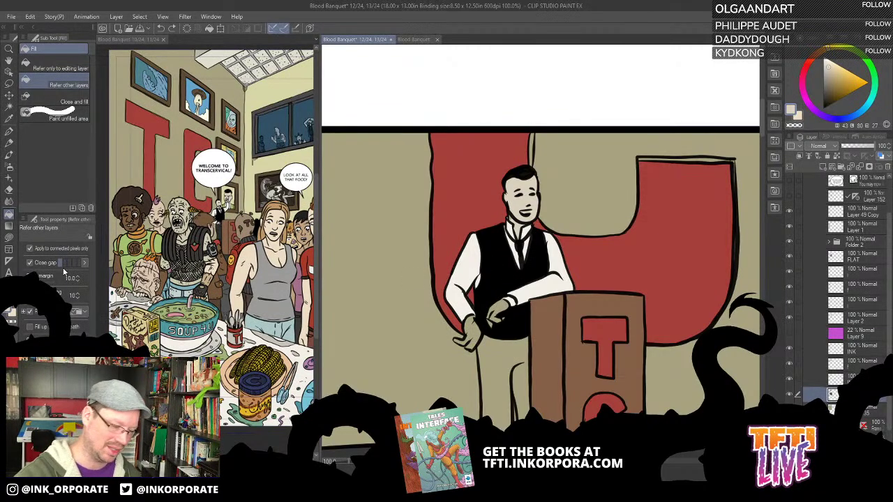
Lasso-fill the remaining bare skin on the speaker's neck and both hands with the light skin colour
drag(594, 322, 578, 236)
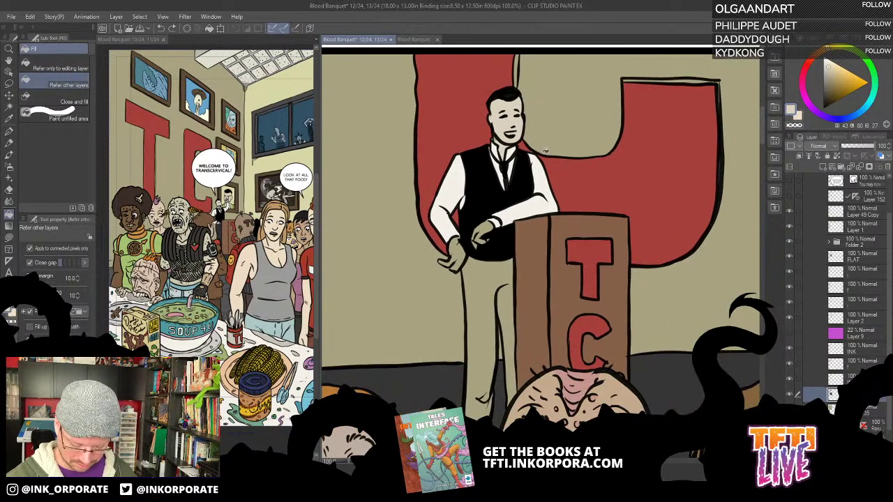
key(u)
drag(517, 168, 560, 232)
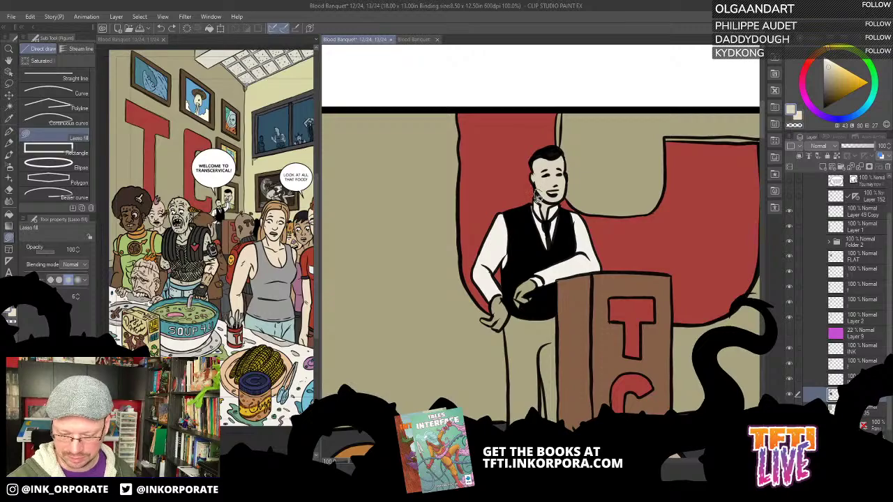
drag(538, 198, 539, 195)
drag(549, 239, 557, 211)
alt+click(562, 184)
drag(543, 172, 550, 112)
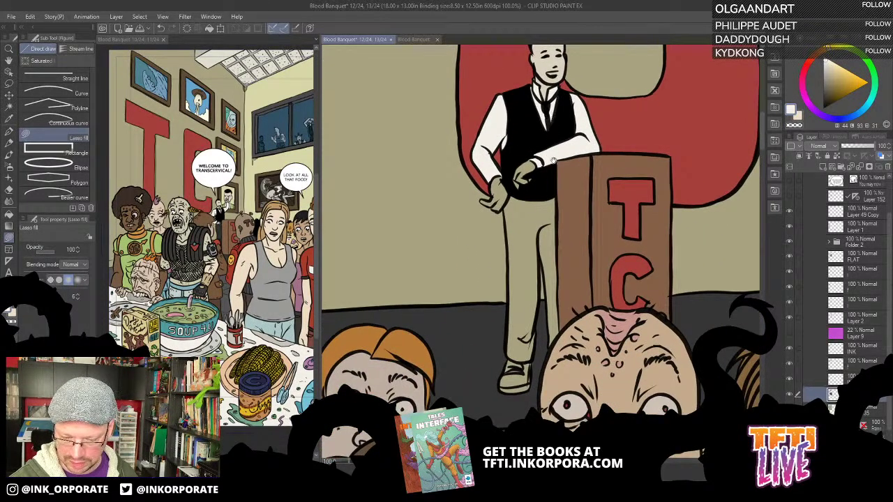
drag(553, 161, 596, 148)
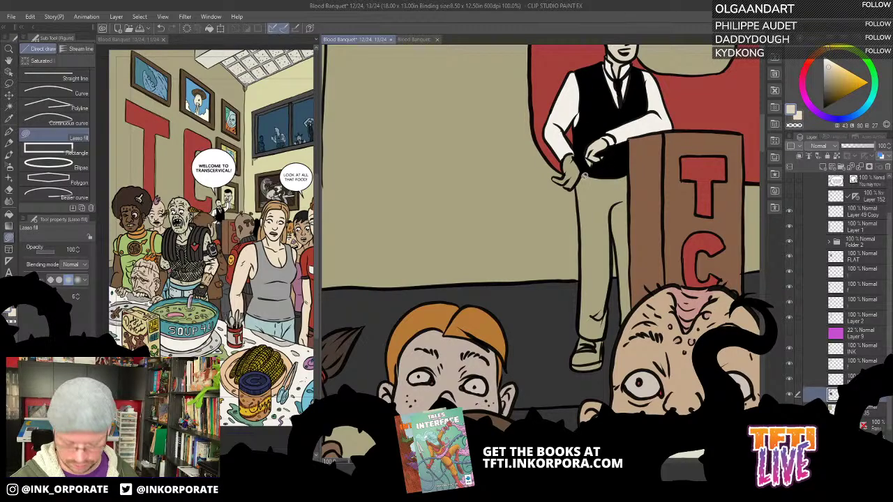
Touch up the black beside the speaker's hands with the lasso fill
key(g)
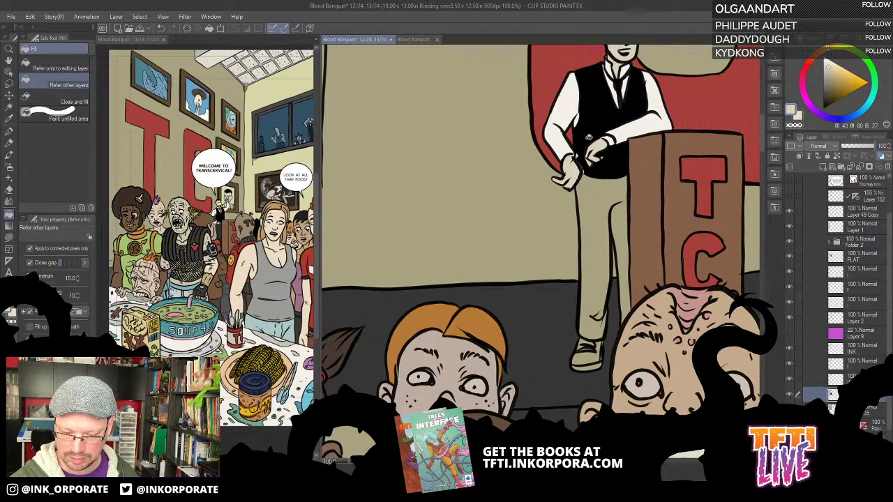
key(x)
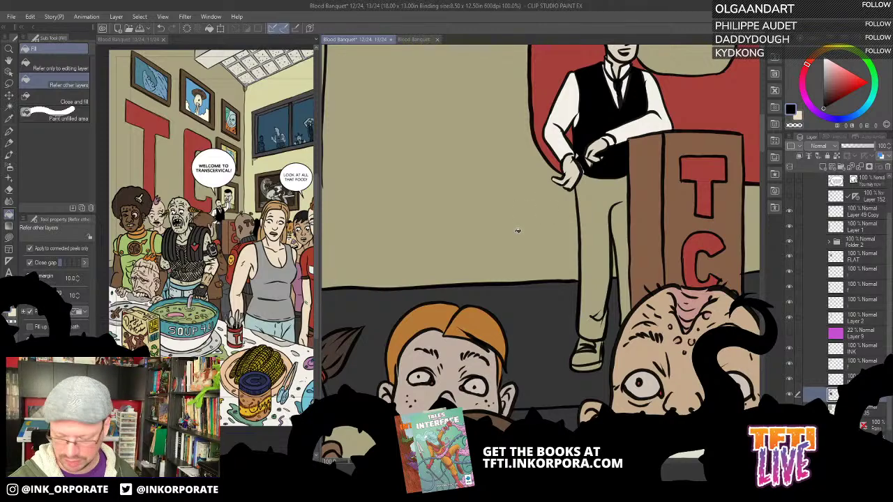
key(u)
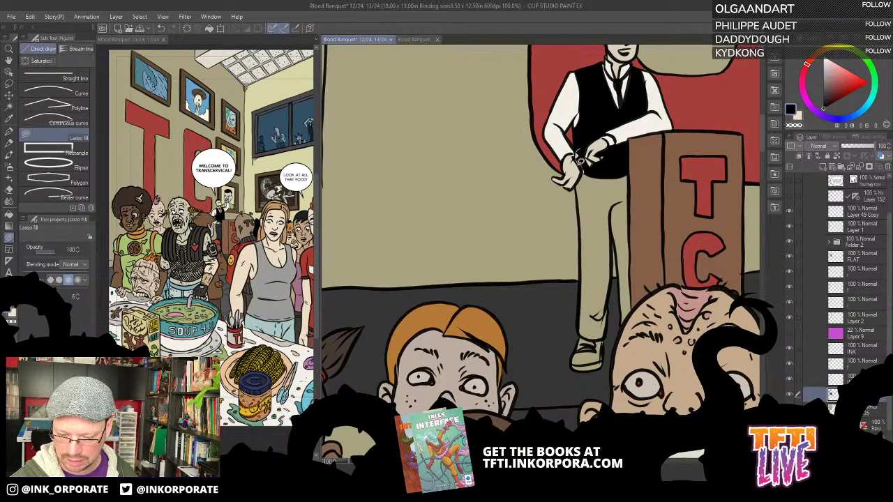
drag(636, 115, 545, 205)
Colour the thin side and upper edges of the large red wall letter behind the speaker with brown
alt+click(582, 177)
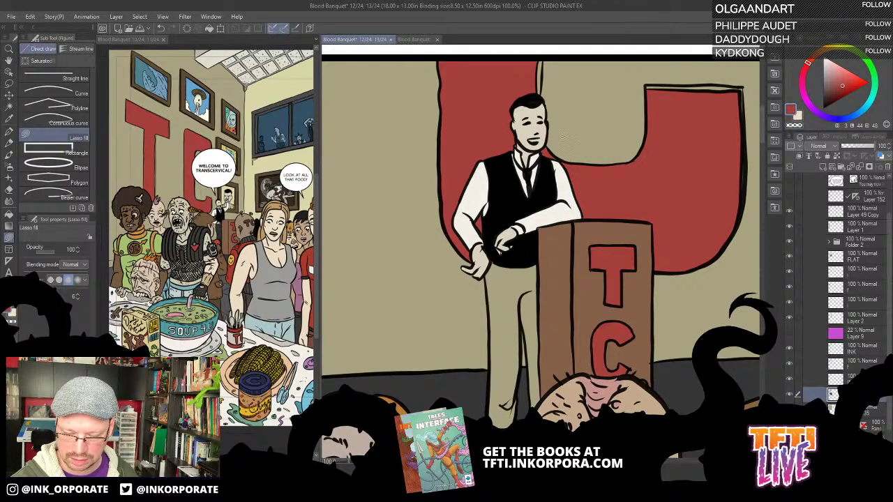
drag(541, 96, 532, 168)
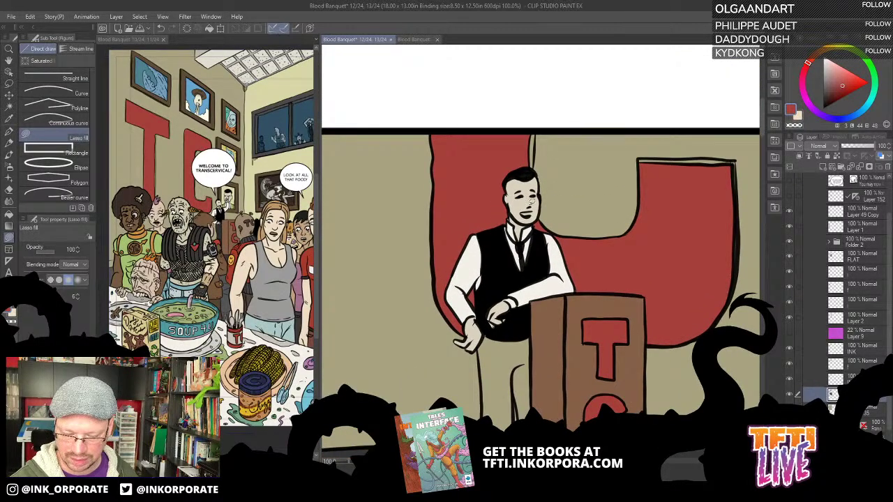
key(g)
key(g)
alt+click(564, 148)
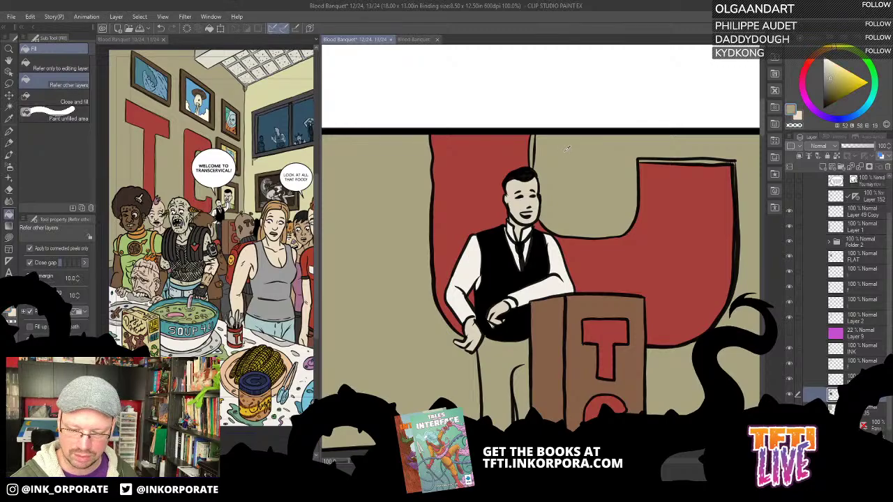
alt+click(536, 144)
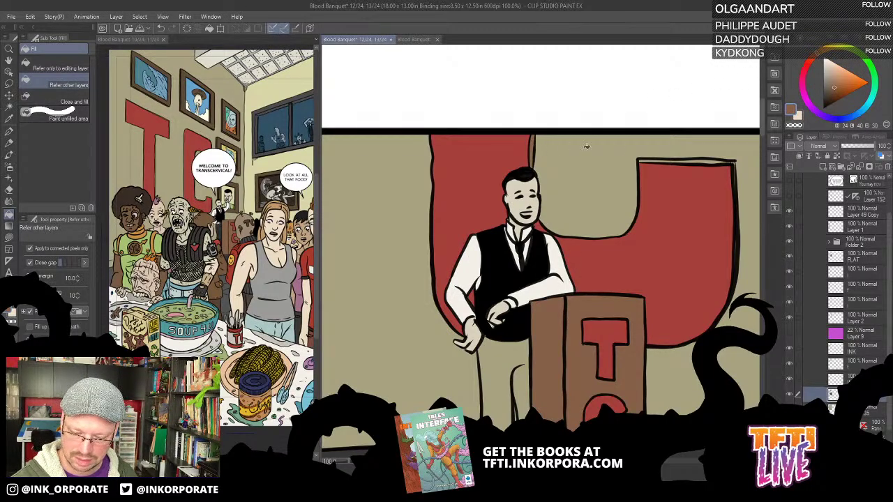
mouse_move(716, 160)
mouse_down()
mouse_move(676, 202)
mouse_move(543, 191)
mouse_move(609, 61)
mouse_move(584, 155)
mouse_move(591, 184)
mouse_move(589, 154)
mouse_up()
key(u)
Sample the dark grey of the floor and fill the speaker's trousers with it
drag(553, 280, 607, 144)
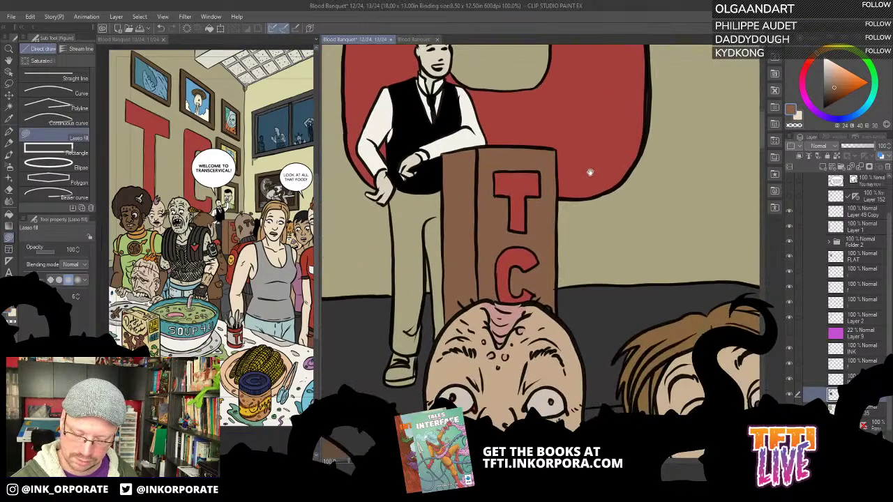
drag(479, 210, 547, 173)
key(g)
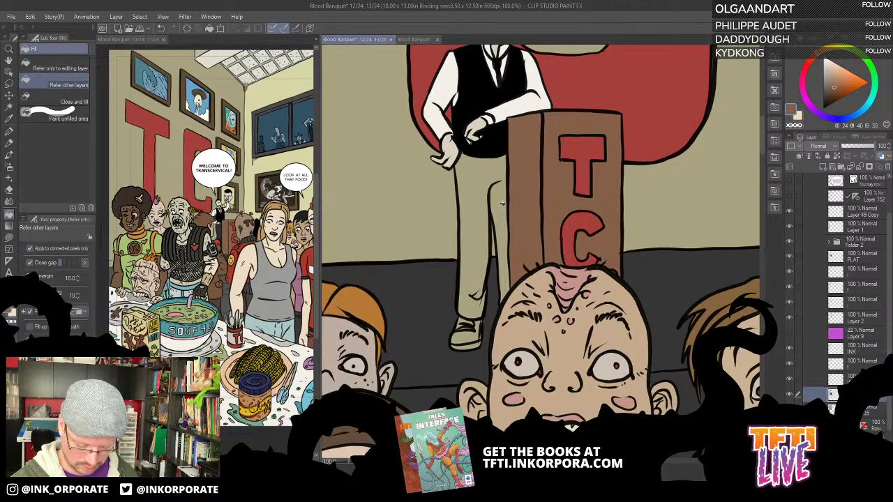
alt+click(441, 284)
click(488, 209)
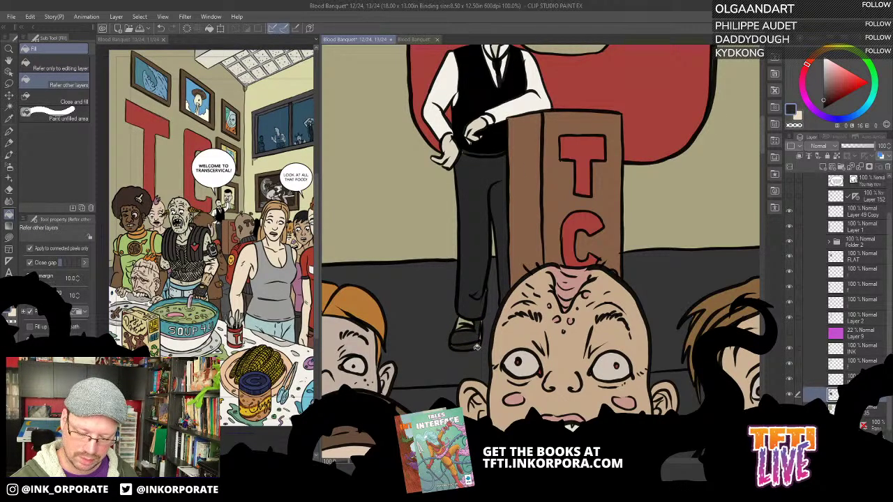
Lasso-fill the speaker's shoe and the leftover gaps at the trouser cuff with dark colour
drag(489, 320, 487, 212)
key(u)
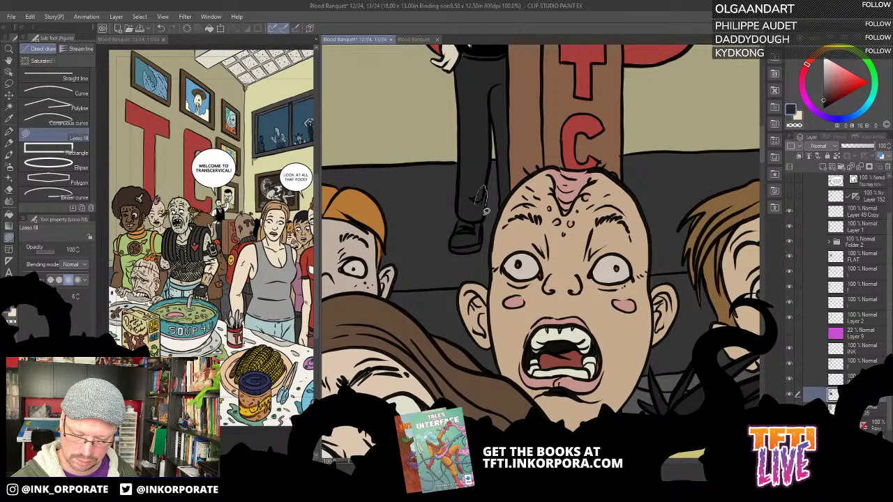
scroll(489, 203, up, 4)
drag(497, 203, 599, 163)
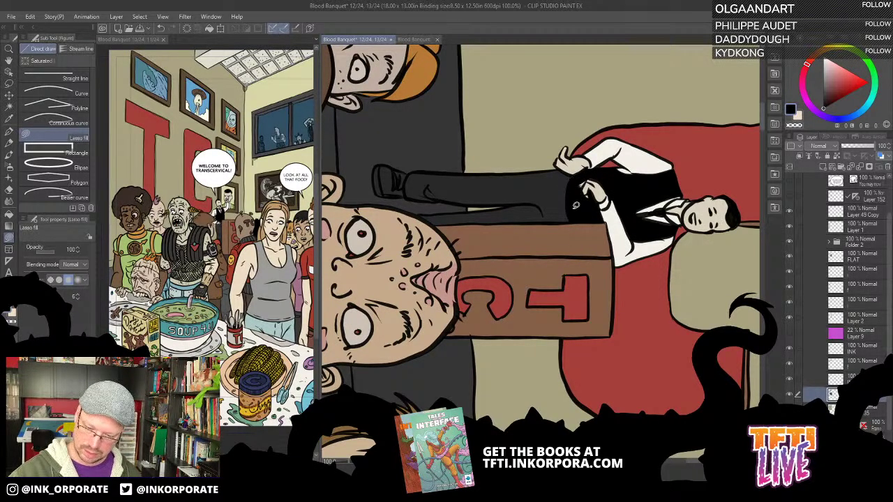
Fill the cropped wall letter at the panel's left edge with red sampled from the letter behind the speaker
scroll(573, 208, down, 2)
key(minus)
key(minus)
key(minus)
key(minus)
key(minus)
key(minus)
key(minus)
key(minus)
key(minus)
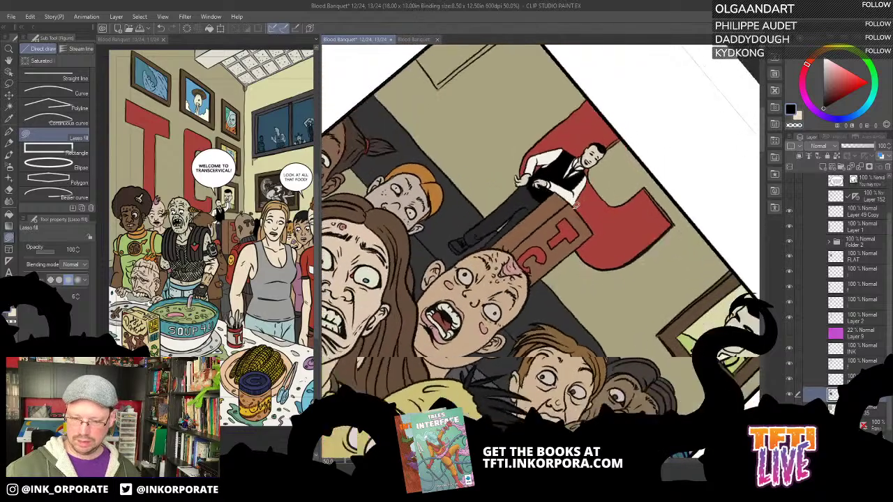
scroll(573, 209, down, 1)
key(minus)
key(minus)
key(minus)
key(minus)
key(minus)
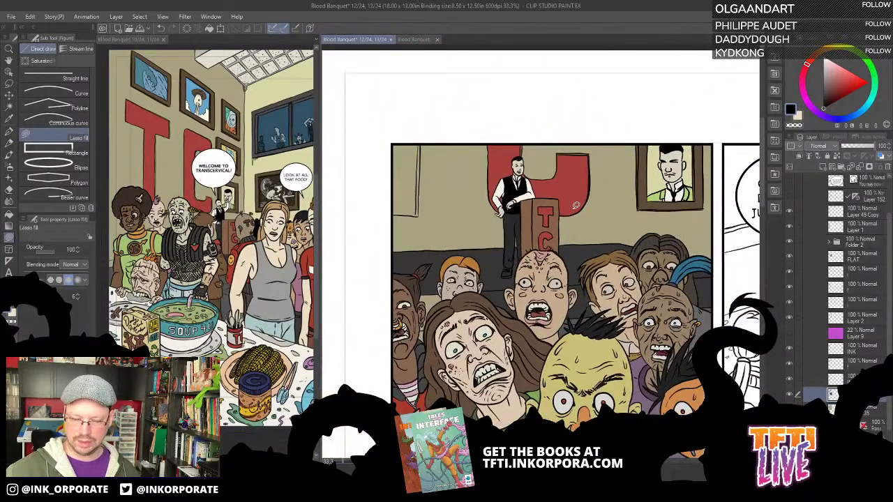
alt+click(570, 204)
drag(445, 206, 510, 229)
key(g)
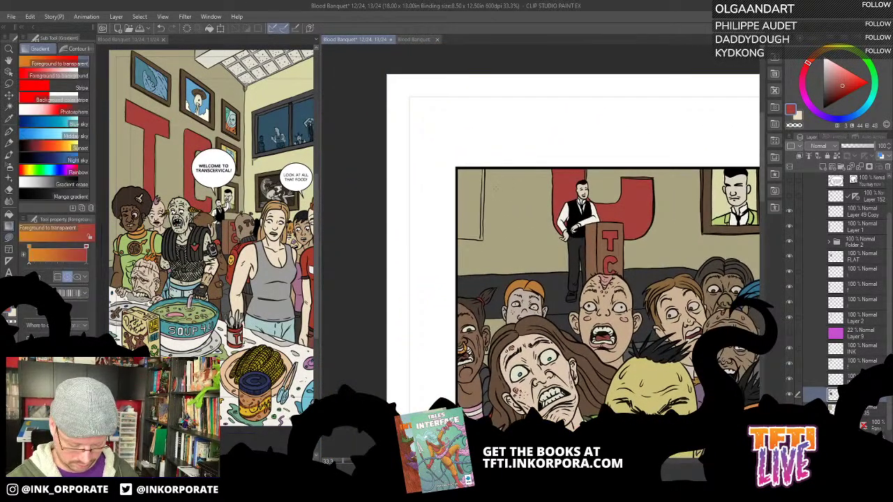
key(g)
click(473, 201)
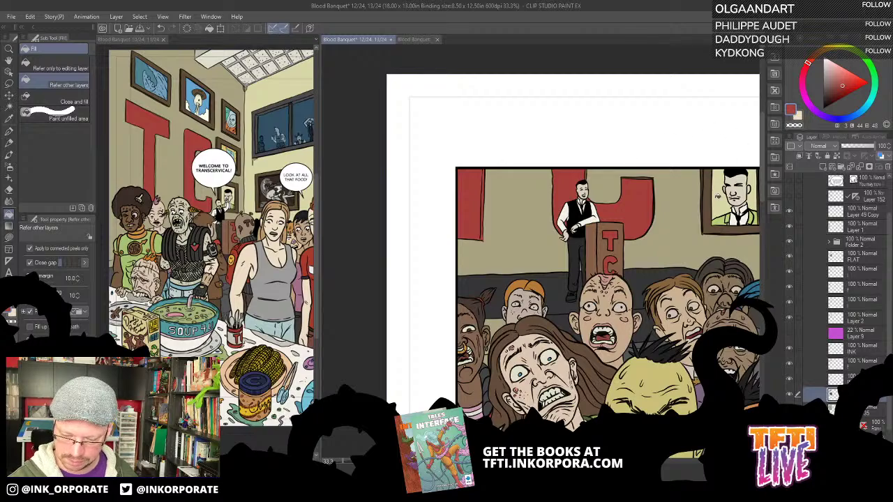
Adjust the fill's gap closing and fill the left letter's thin side strip with the brown sampled from the middle letter's edge
alt+click(651, 167)
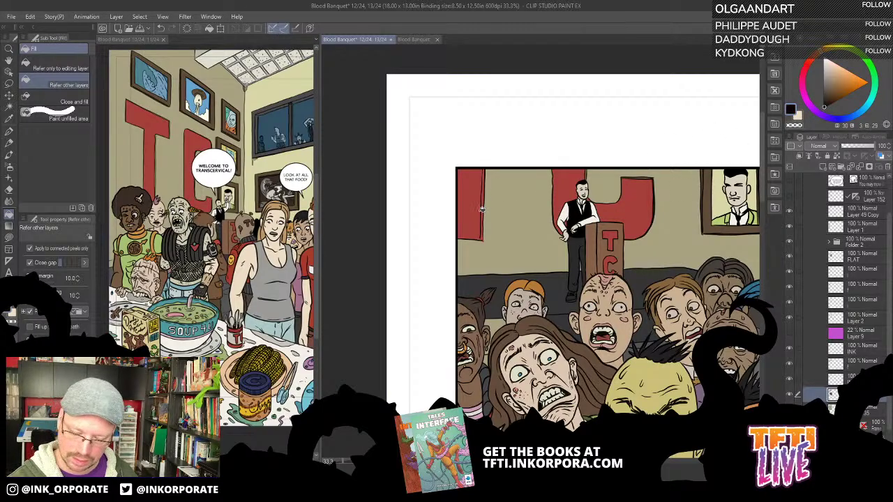
click(75, 263)
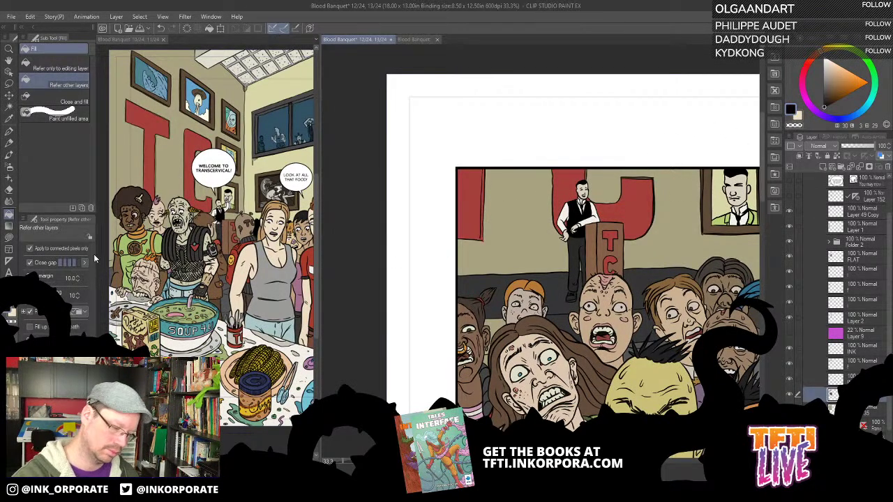
click(484, 210)
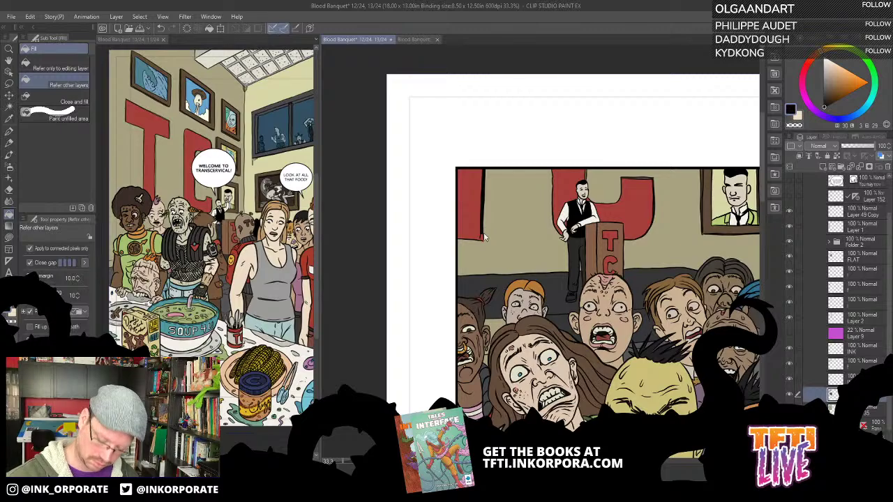
scroll(483, 232, up, 2)
alt+click(687, 118)
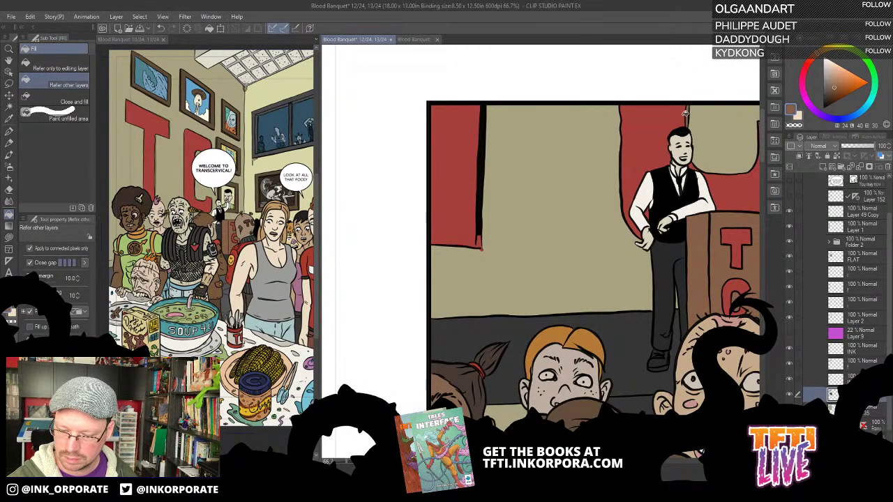
key(ctrl+z)
click(481, 208)
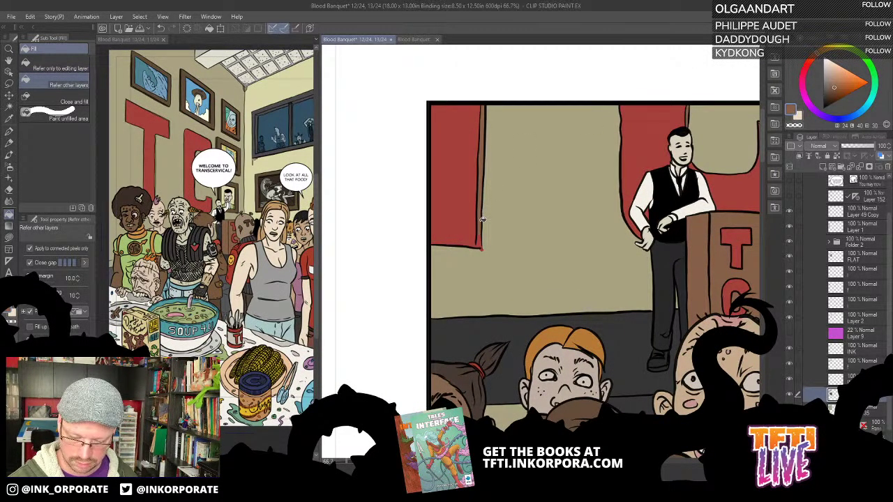
Clean up the red spill at the left letter's lower corner with a lasso fill in the sampled wall tan
key(u)
mouse_move(483, 241)
mouse_down()
mouse_move(493, 205)
mouse_move(502, 254)
mouse_move(490, 240)
mouse_move(516, 235)
mouse_up()
alt+click(494, 207)
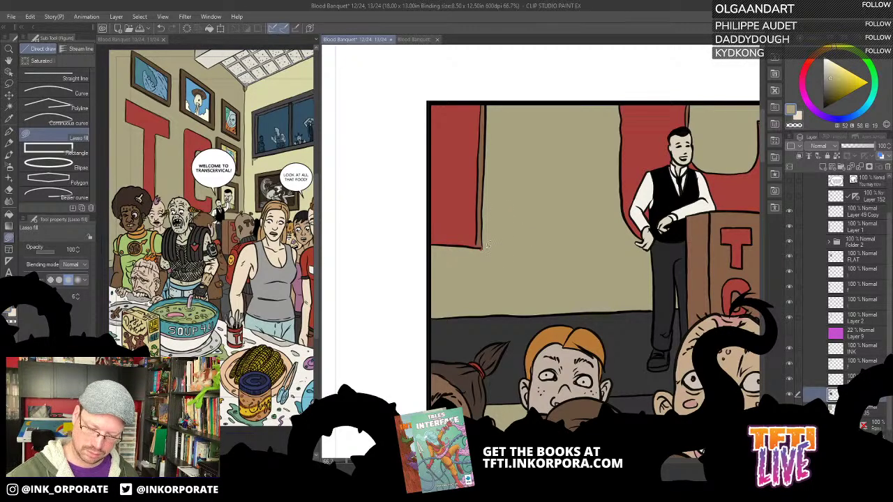
Sample the dark grey behind the crowd and the brown from the man's hair near the dark-haired figure for touching up flats
scroll(499, 255, down, 1)
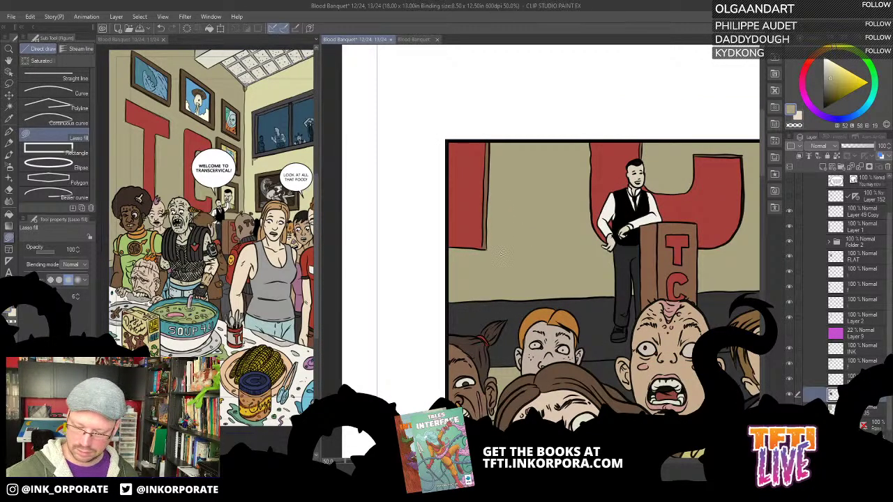
drag(586, 325, 505, 197)
alt+click(513, 214)
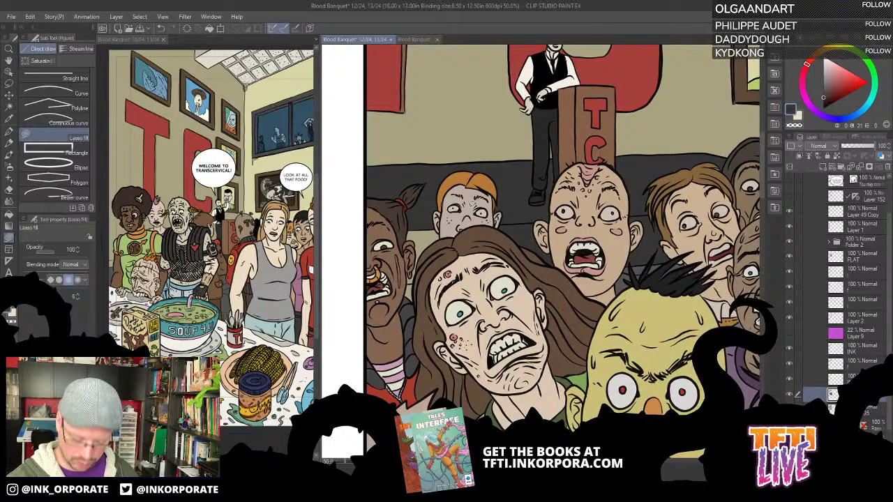
key(g)
key(g)
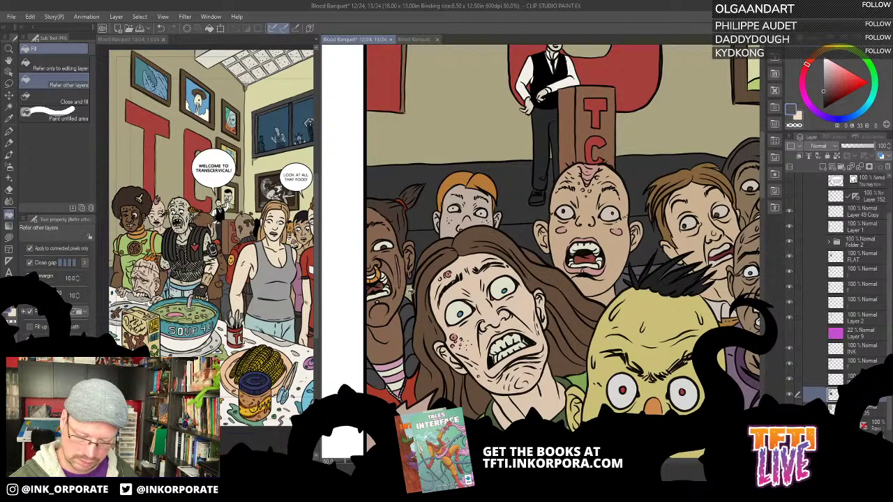
drag(633, 217, 517, 194)
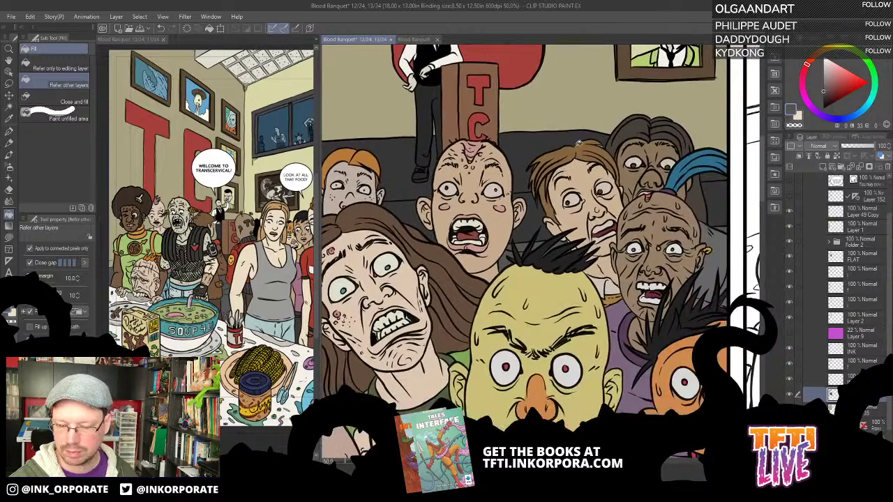
drag(555, 261, 469, 321)
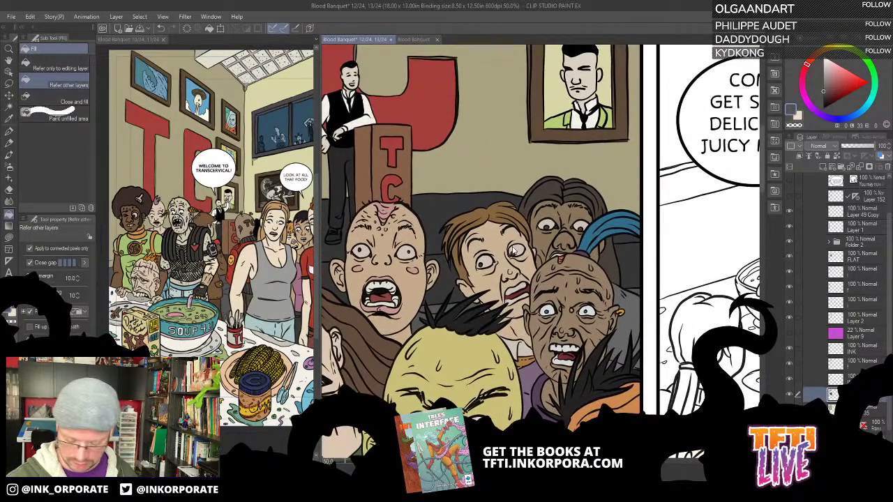
scroll(513, 251, up, 2)
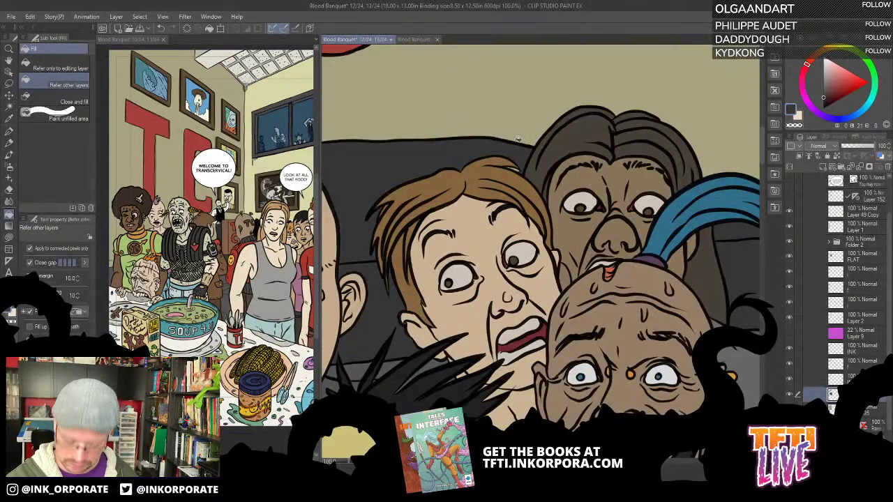
key(u)
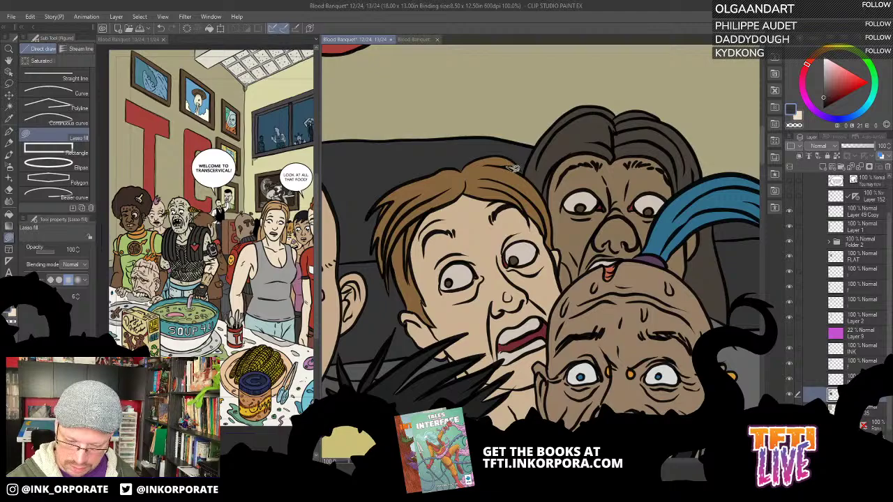
alt+click(517, 165)
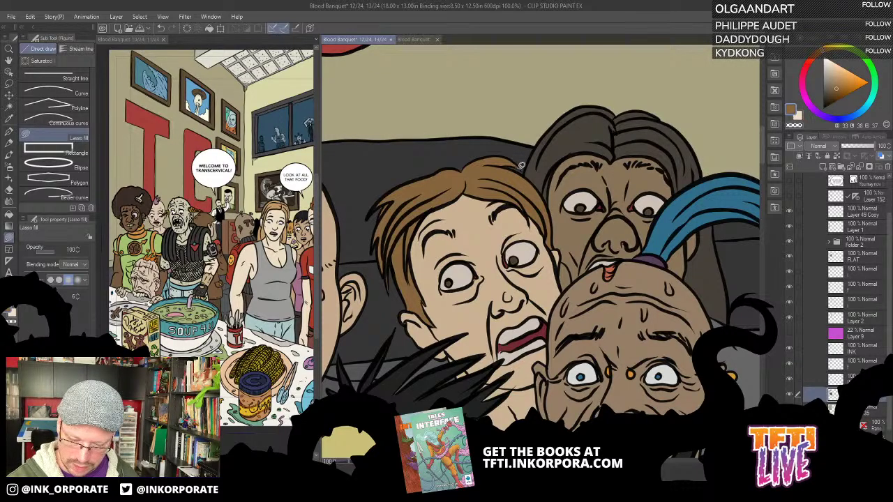
Show Layer 152 with the black action lines and the "You may now line up for the buffet" balloon over the crowd panel
scroll(541, 148, down, 2)
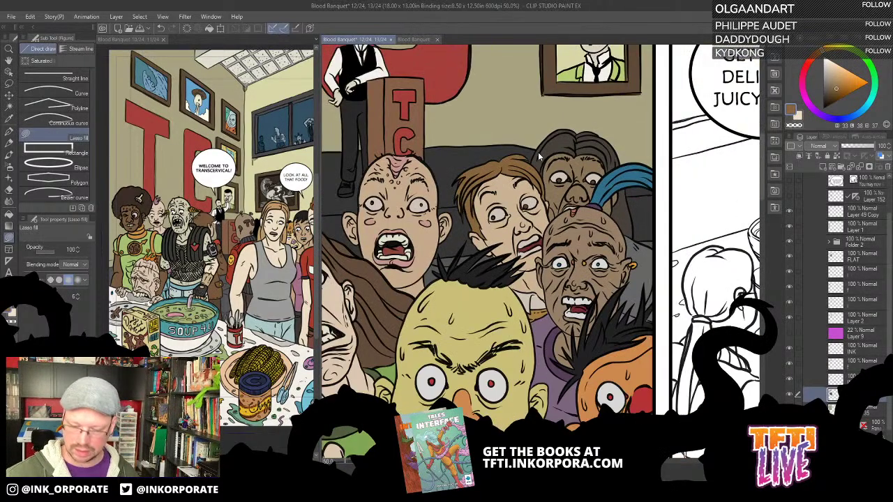
drag(538, 152, 626, 276)
scroll(626, 279, down, 1)
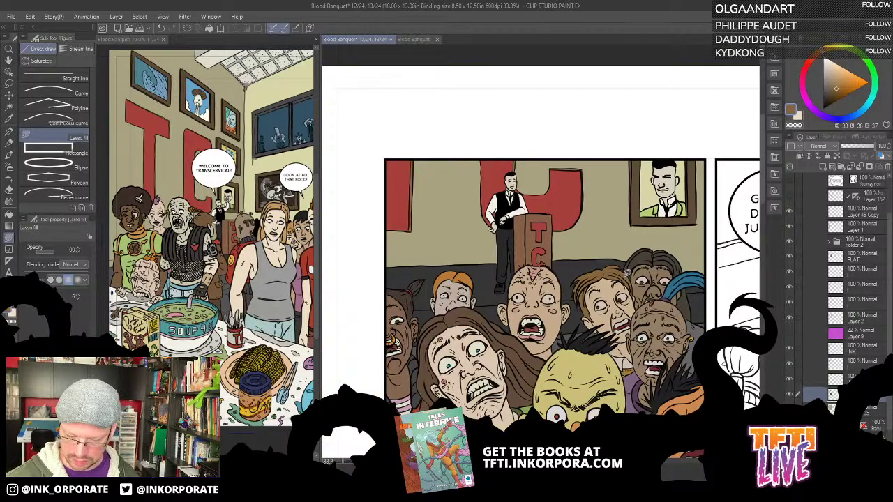
drag(649, 343, 620, 173)
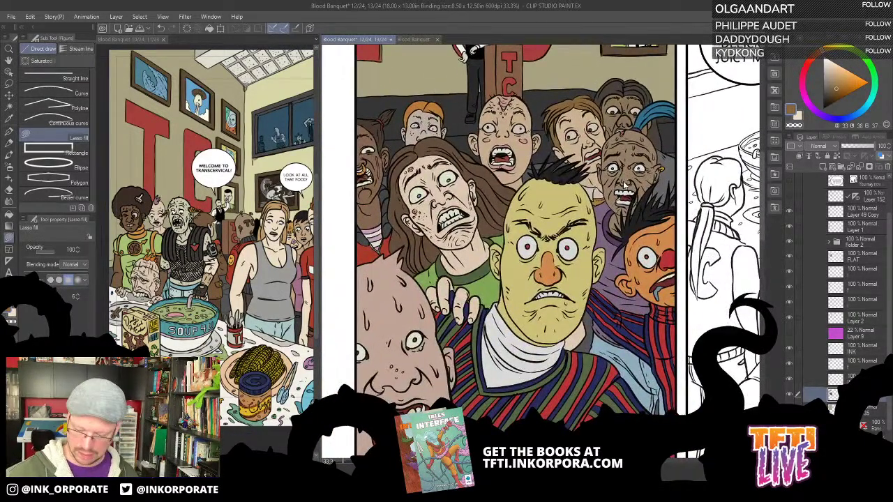
scroll(623, 181, down, 1)
drag(621, 179, 576, 192)
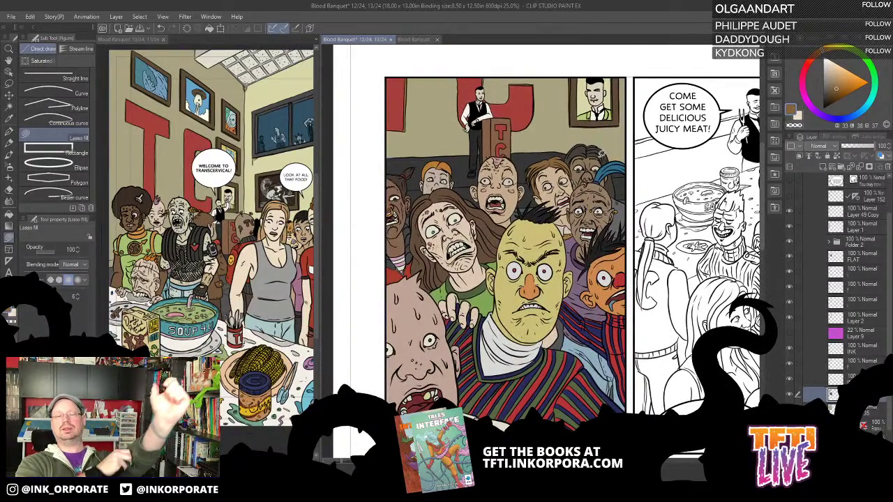
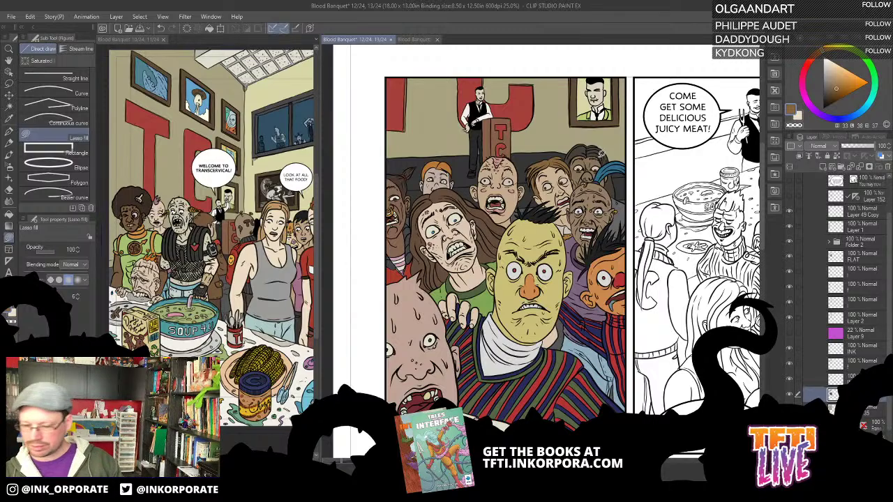
click(789, 196)
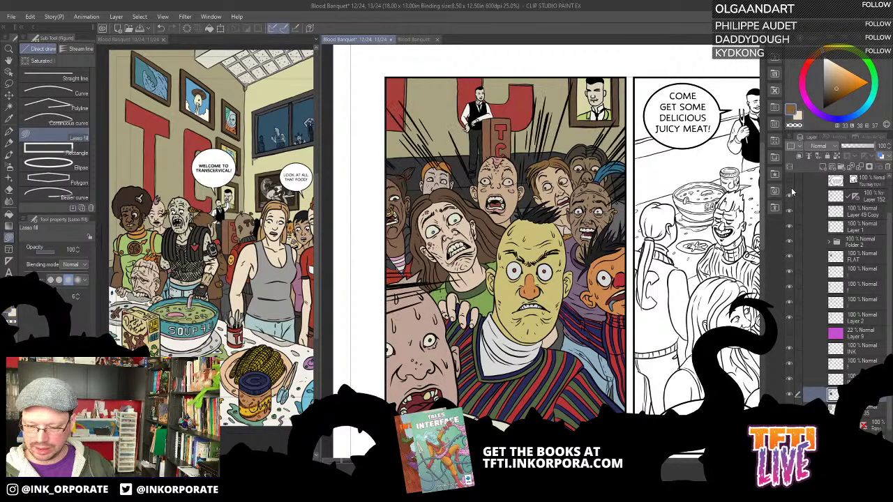
click(791, 183)
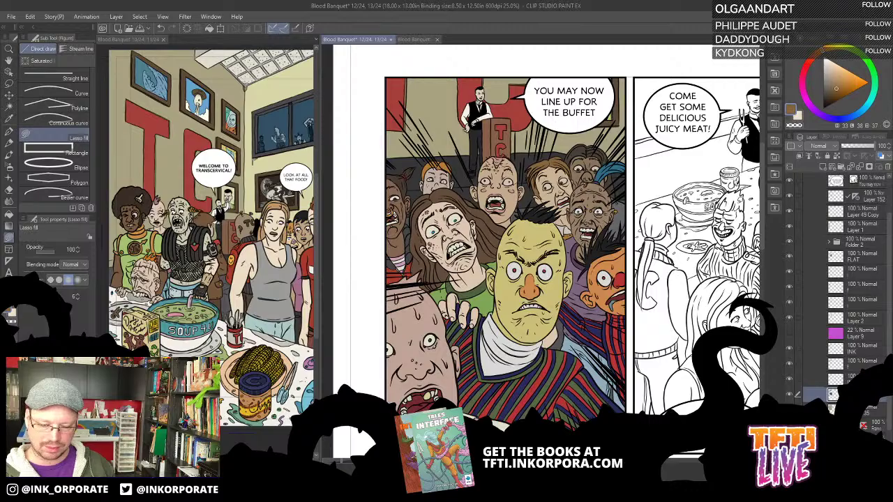
In reference page 10/24, collapse the Right page layer folder and expand the Frame 4 Copy folder
drag(702, 252, 597, 212)
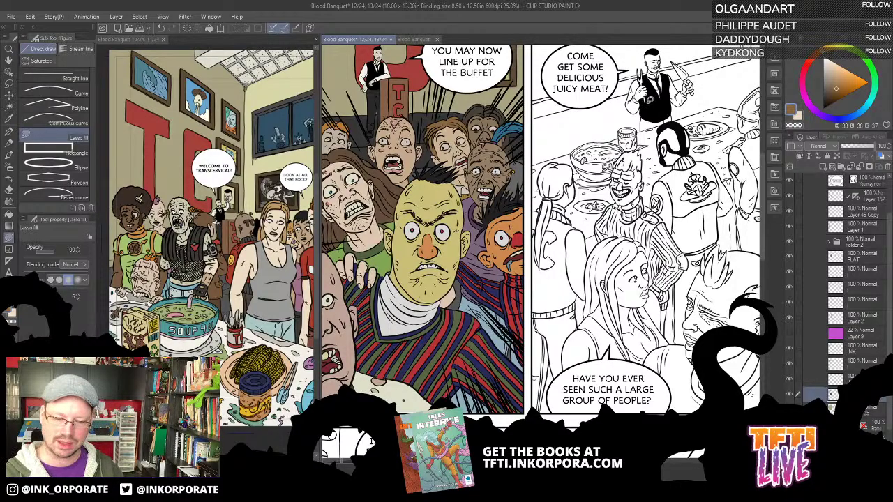
drag(667, 122, 636, 169)
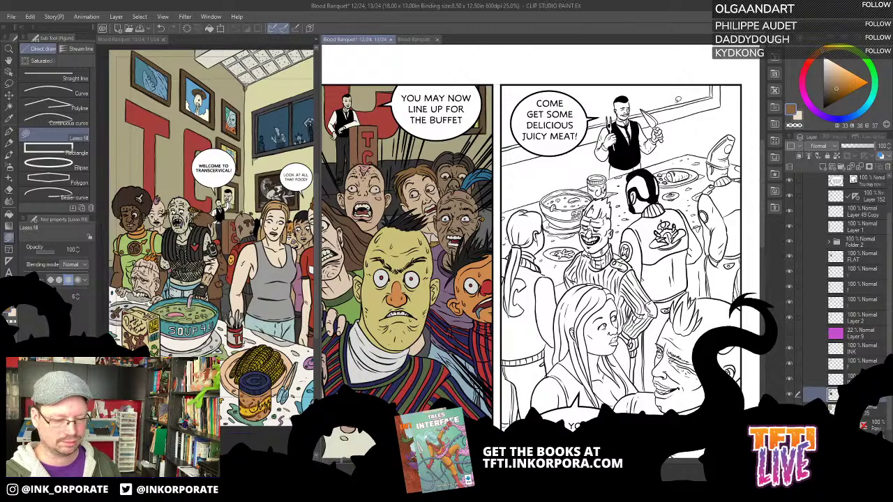
drag(691, 142, 651, 141)
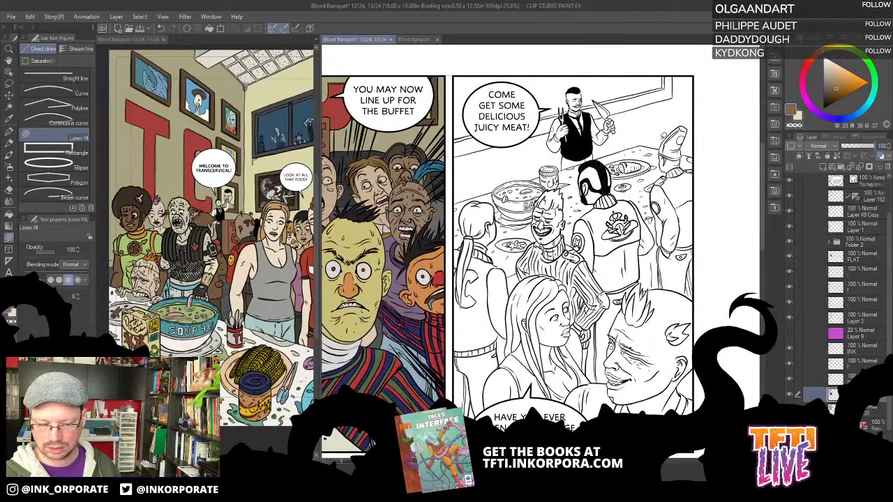
drag(697, 216, 656, 198)
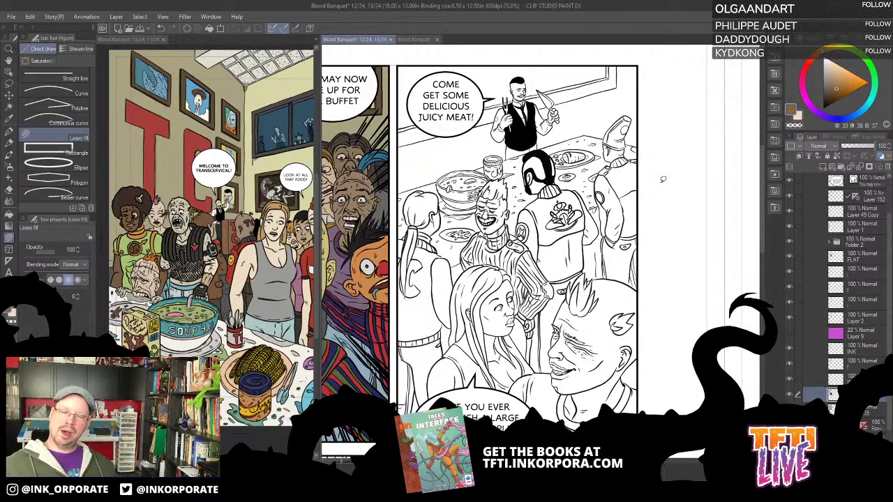
click(314, 139)
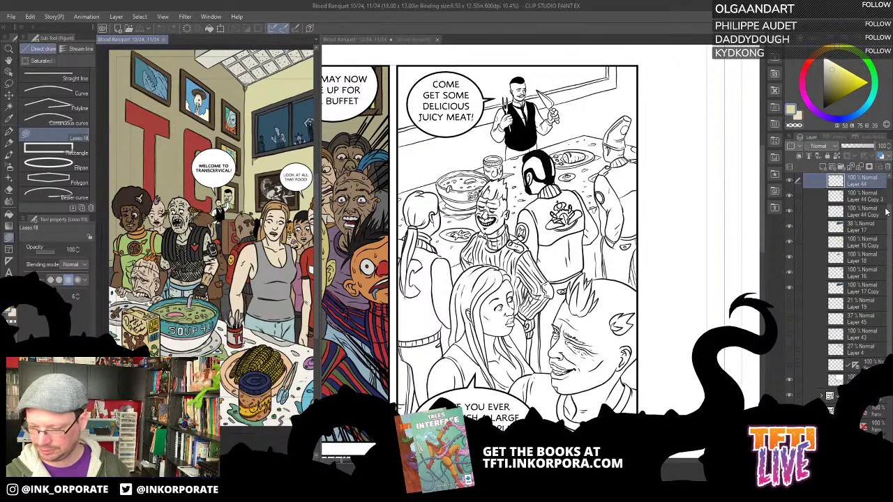
scroll(832, 201, up, 3)
click(822, 201)
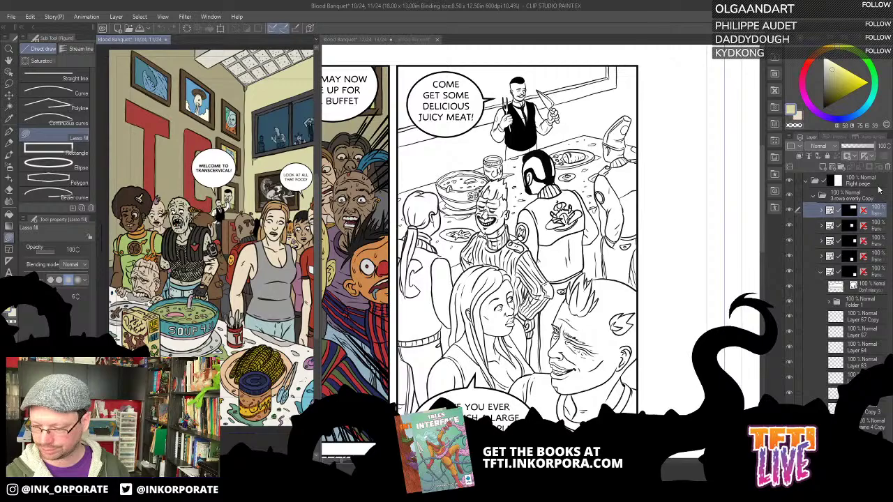
click(813, 198)
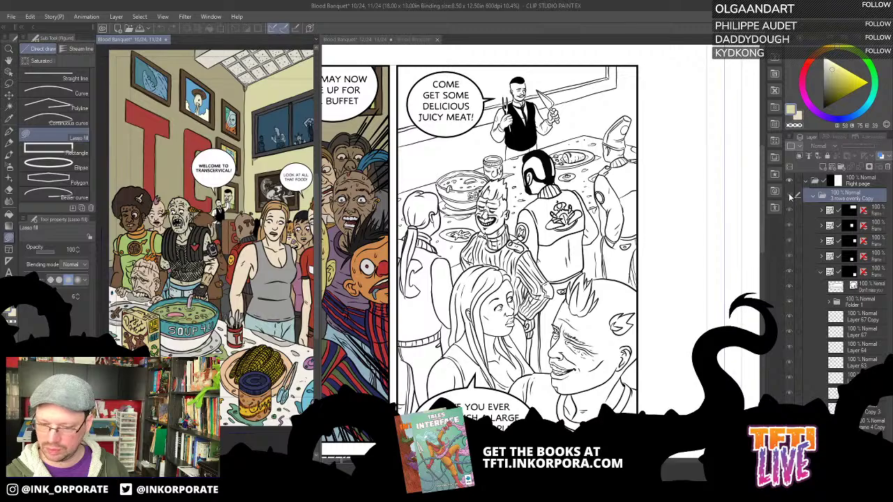
click(814, 196)
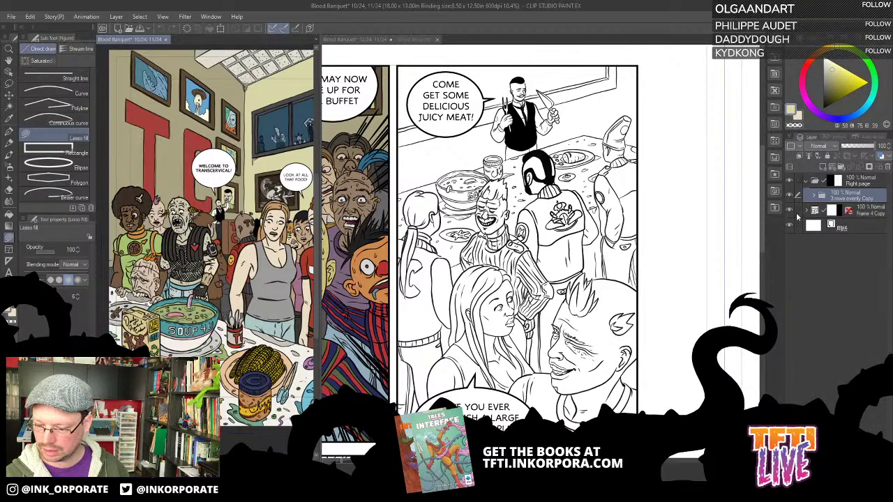
click(807, 181)
click(807, 196)
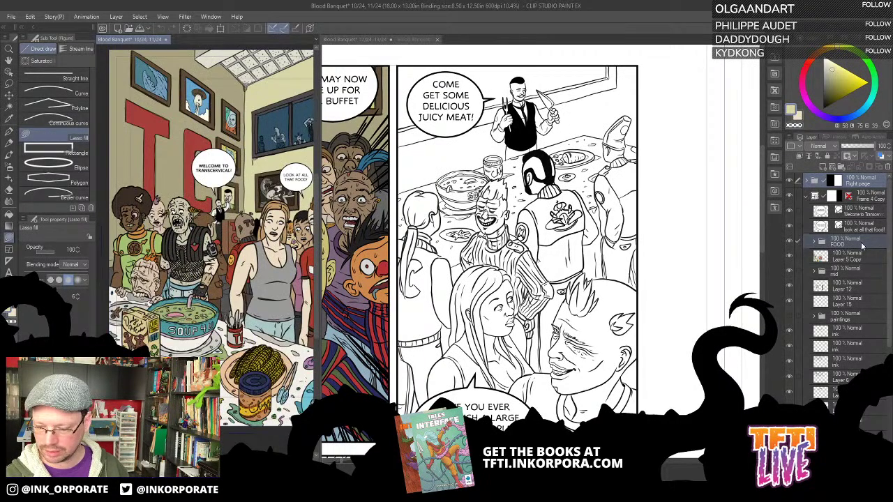
Toggle the visibility of the Right page and Frame 4 Copy folders to check which artwork each holds
drag(786, 181, 787, 181)
click(789, 181)
click(790, 182)
click(790, 196)
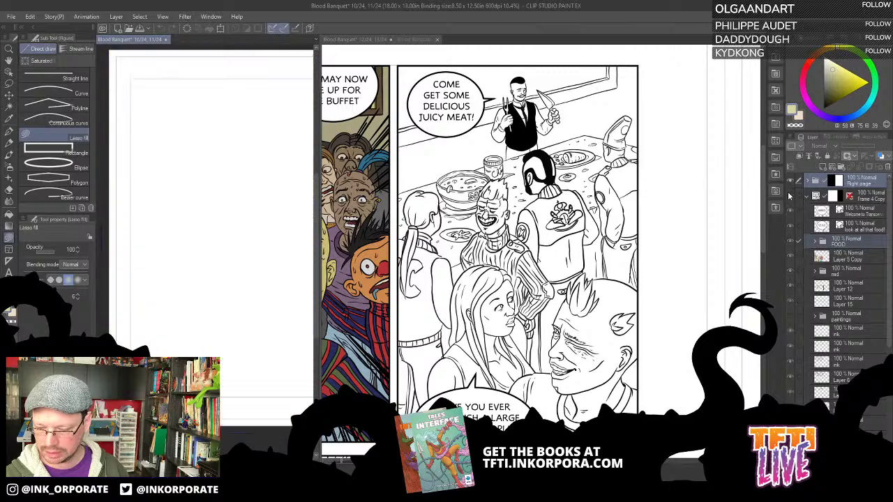
click(790, 196)
click(790, 196)
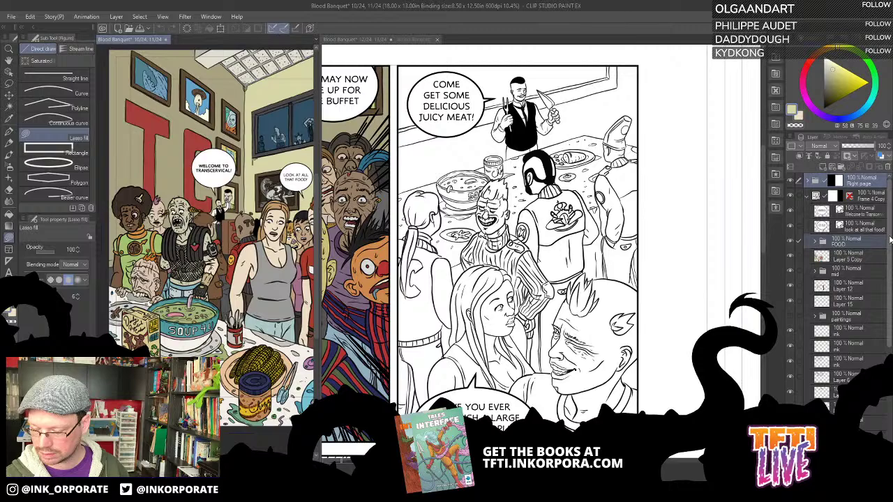
On page 12/24, collapse the crowd panel's frame folder, expand the second panel's, and select the layer directly below Layer 77
click(361, 40)
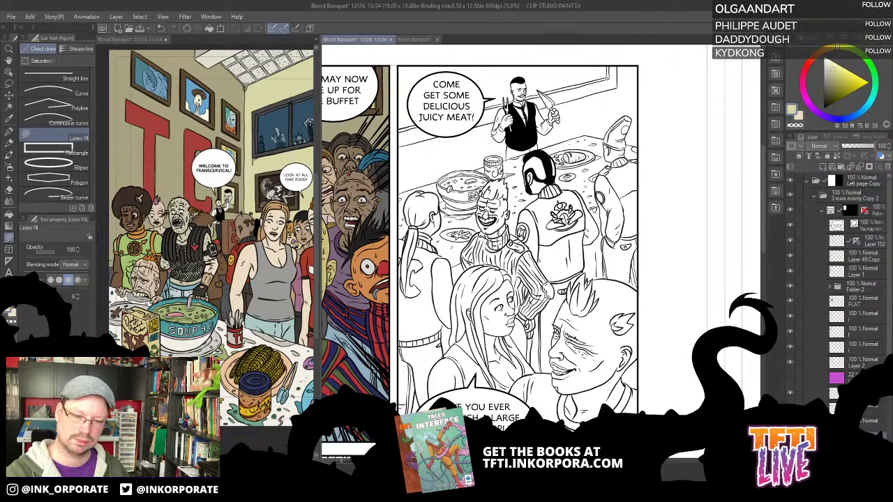
click(824, 210)
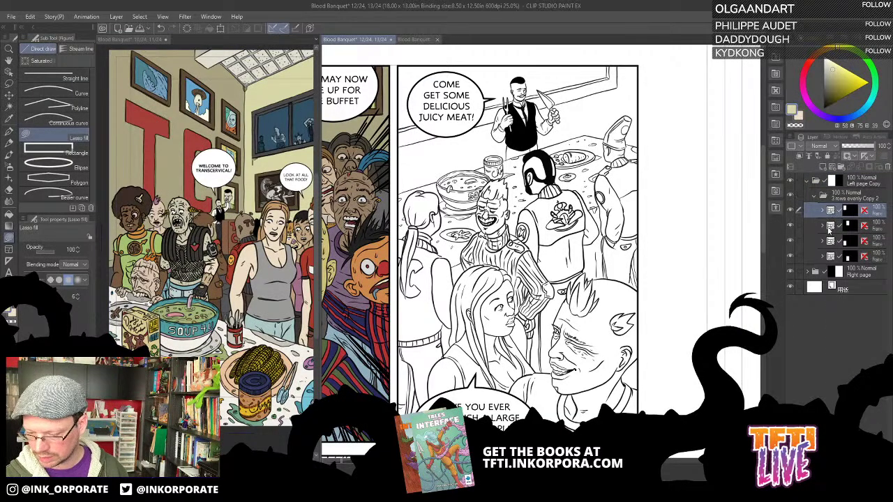
click(824, 226)
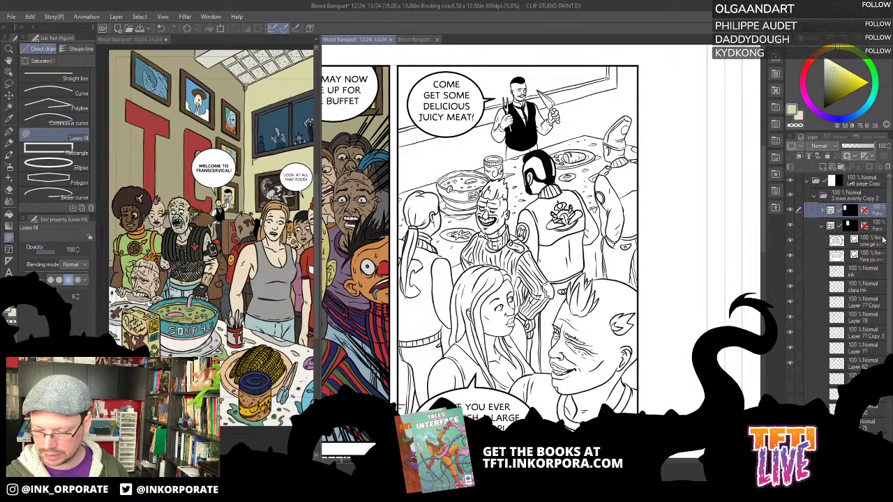
click(858, 364)
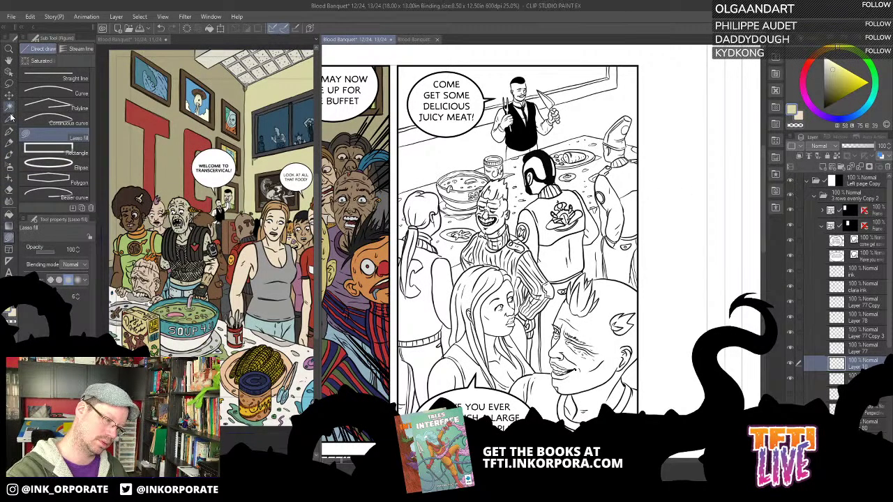
Fill a rectangular selection around the buffet panel with the reference page's beige wall colour on Layer 10, placed directly below Layer 82
click(8, 83)
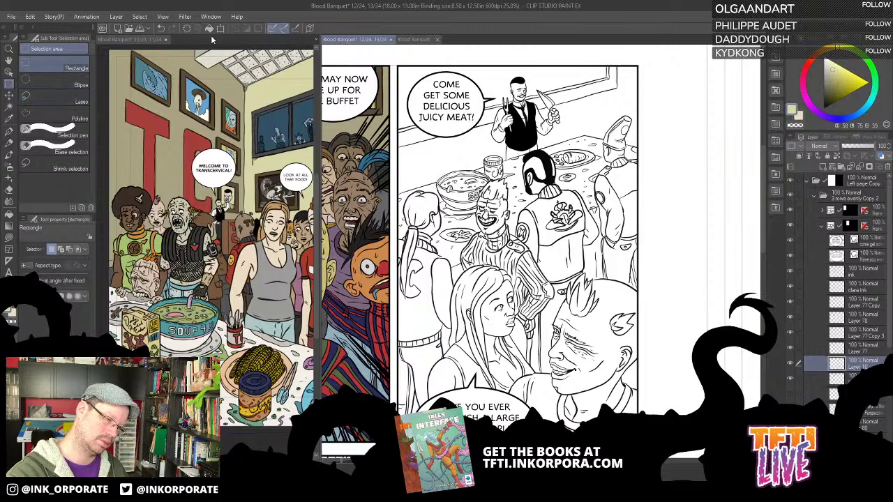
drag(395, 63, 650, 416)
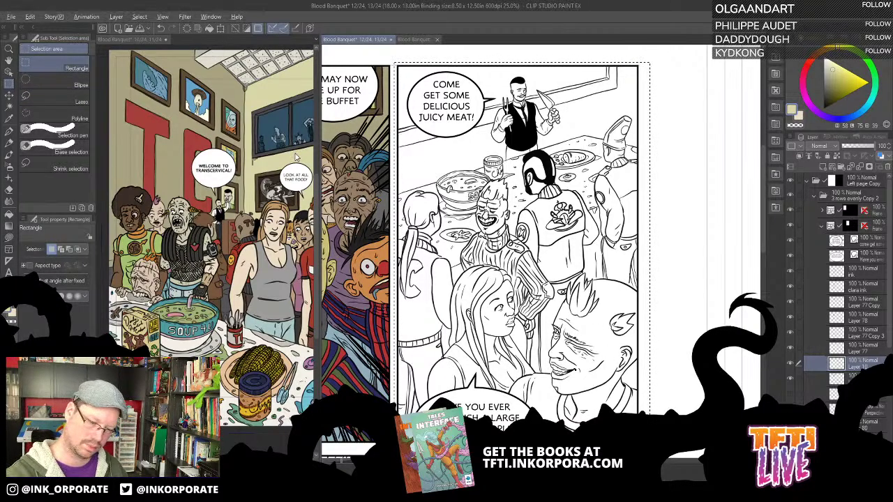
key(alt)
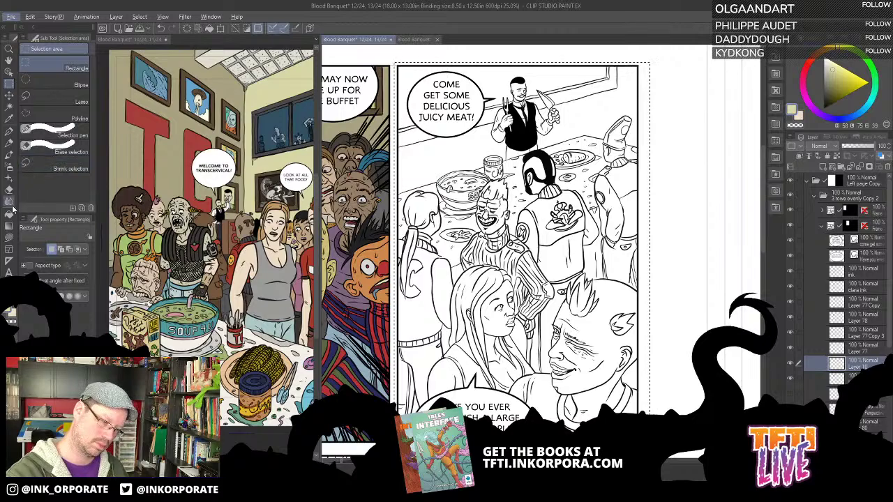
click(9, 130)
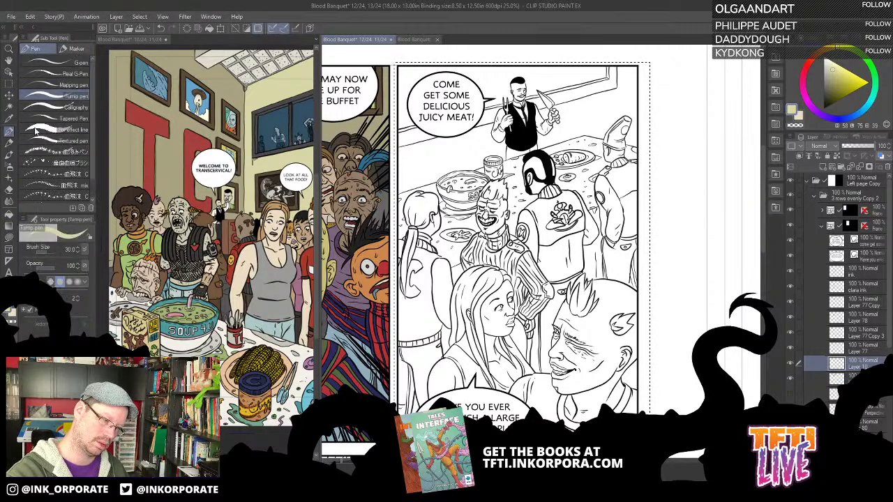
click(279, 91)
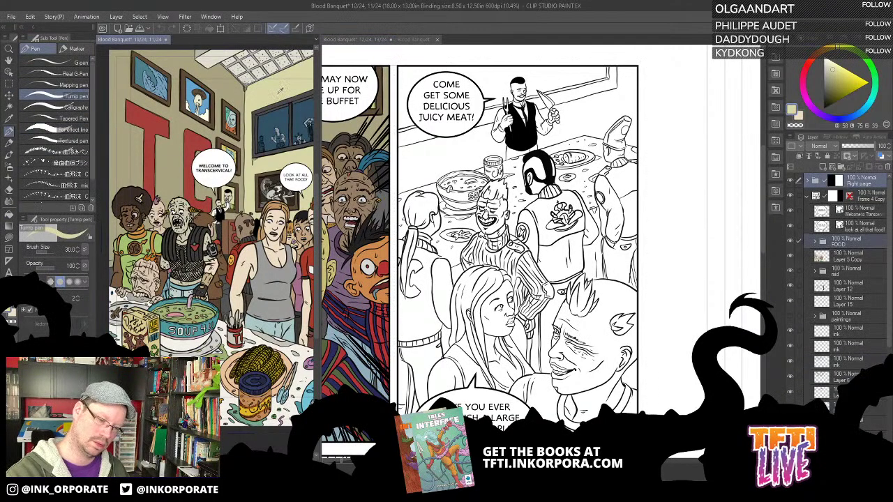
click(646, 201)
key(alt+Delete)
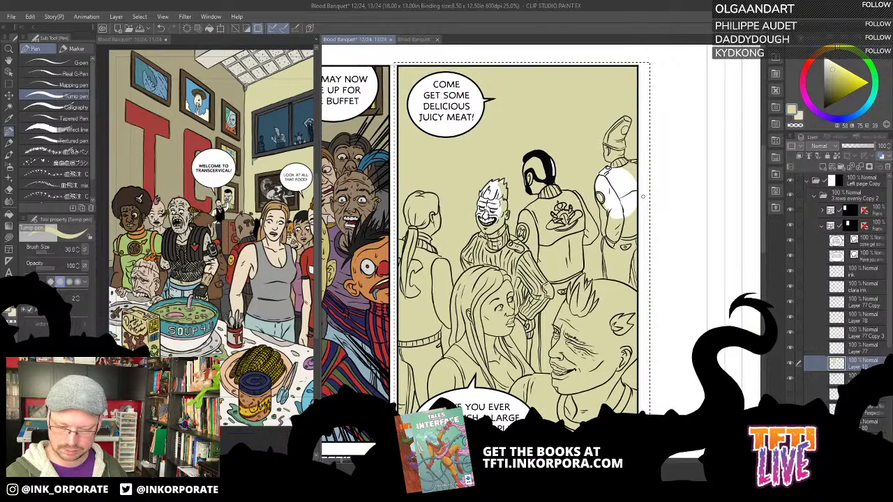
key(ctrl+z)
click(792, 364)
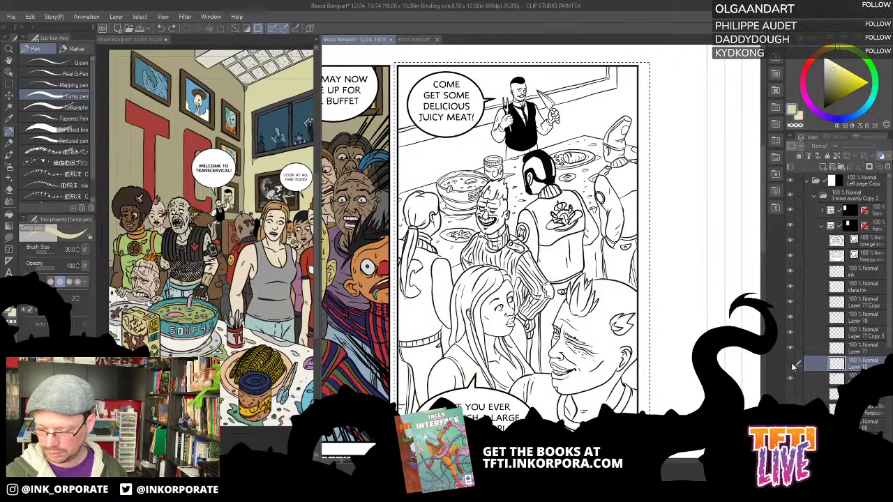
click(792, 364)
drag(869, 366, 853, 386)
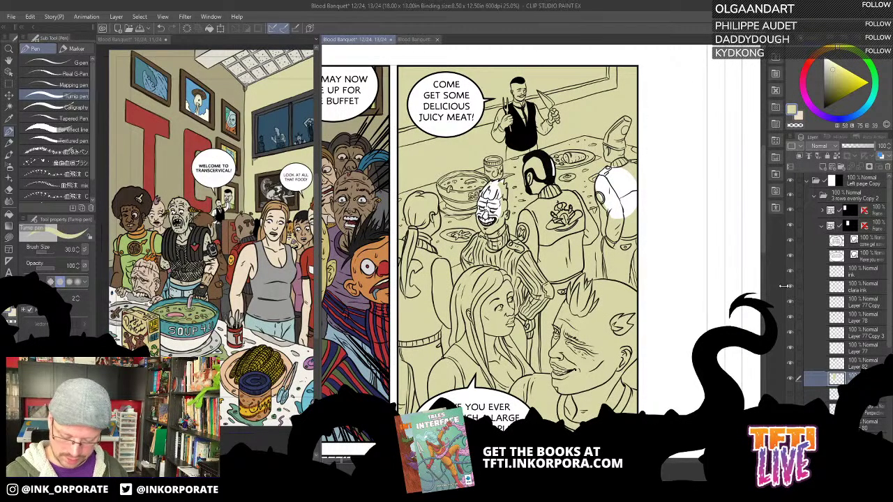
Toggle the visibility of Layer 77 Copy, Layer 78 and Layer 77 Copy 3 to check which figure's ink each holds
key(ctrl+plus)
drag(570, 298, 631, 324)
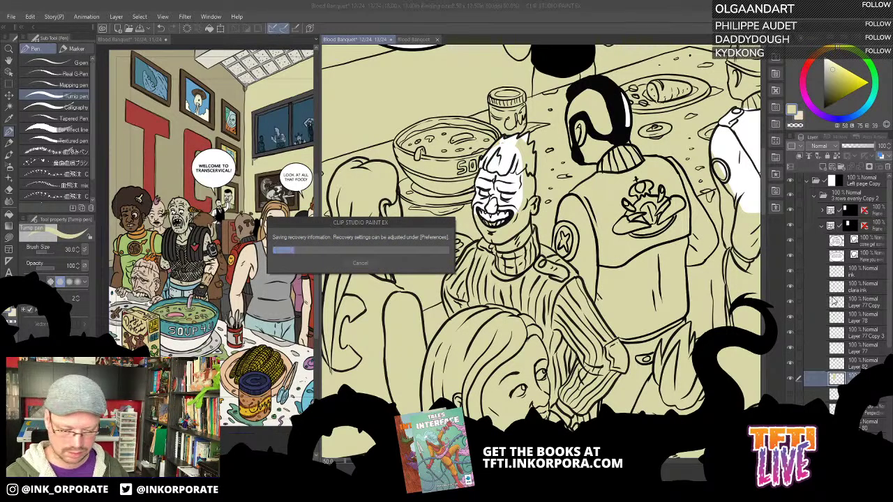
click(791, 306)
click(791, 306)
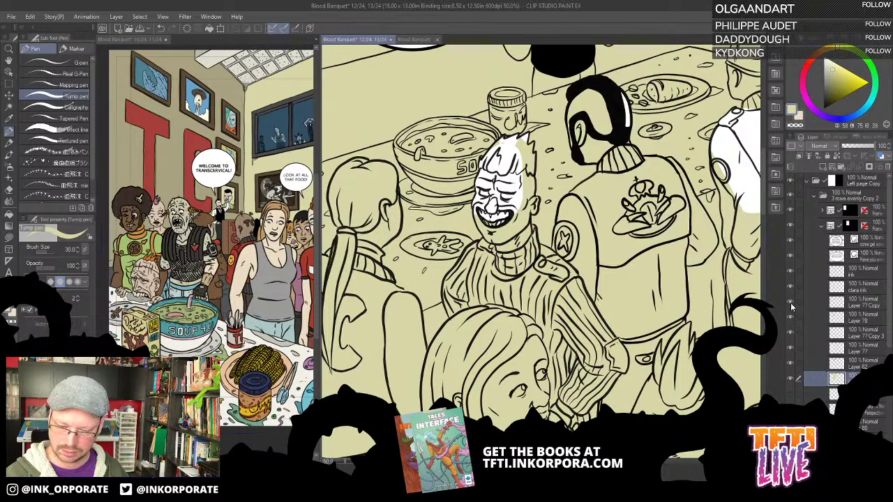
click(791, 306)
click(792, 305)
click(791, 305)
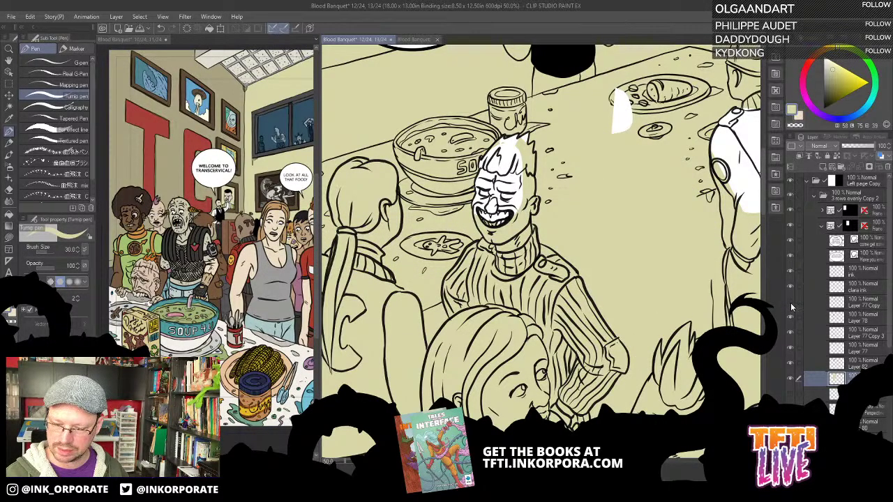
click(791, 306)
click(791, 319)
click(791, 318)
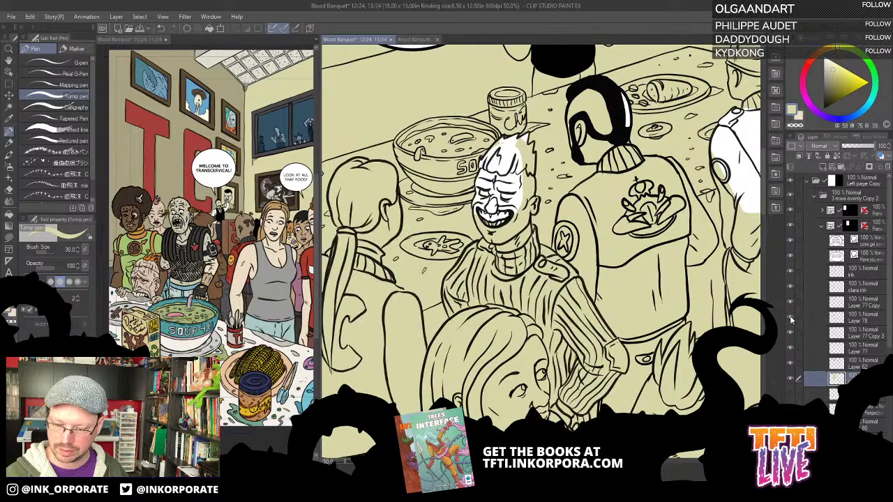
click(792, 334)
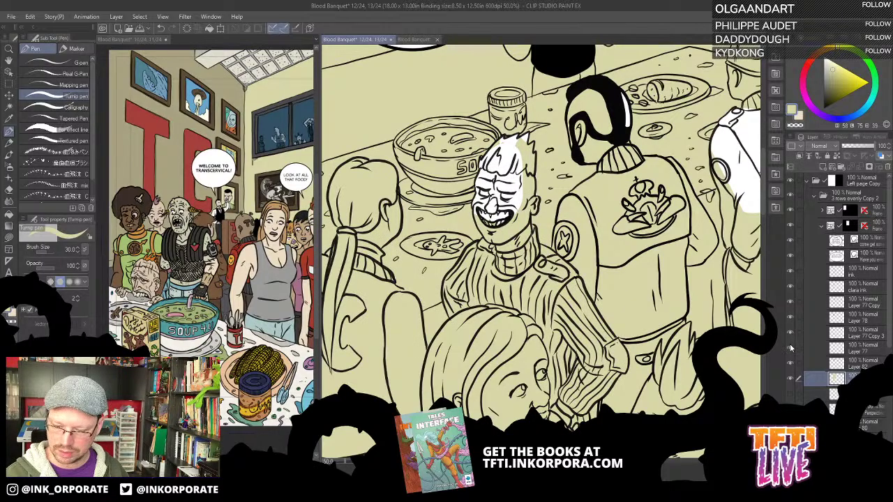
Toggle Layer 77 and Layer 82 to compare which parts of the buffet panel's line art each one contains
click(791, 348)
click(790, 349)
click(791, 351)
click(791, 349)
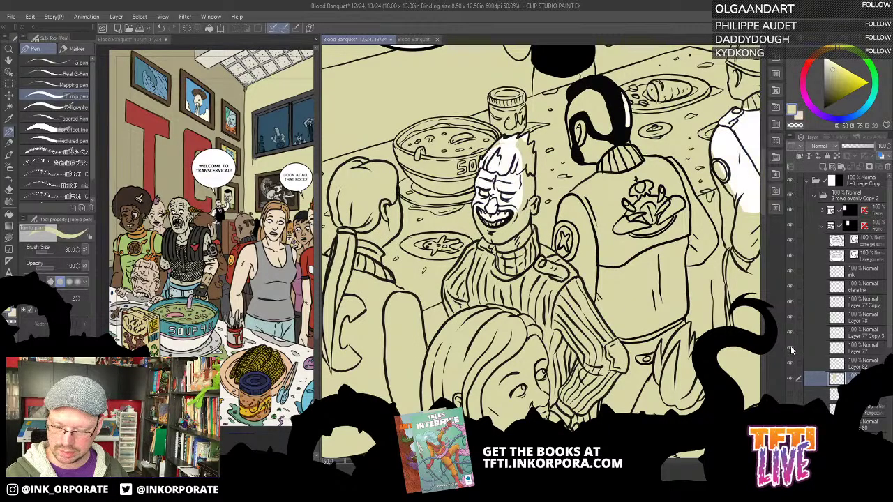
click(860, 349)
click(790, 367)
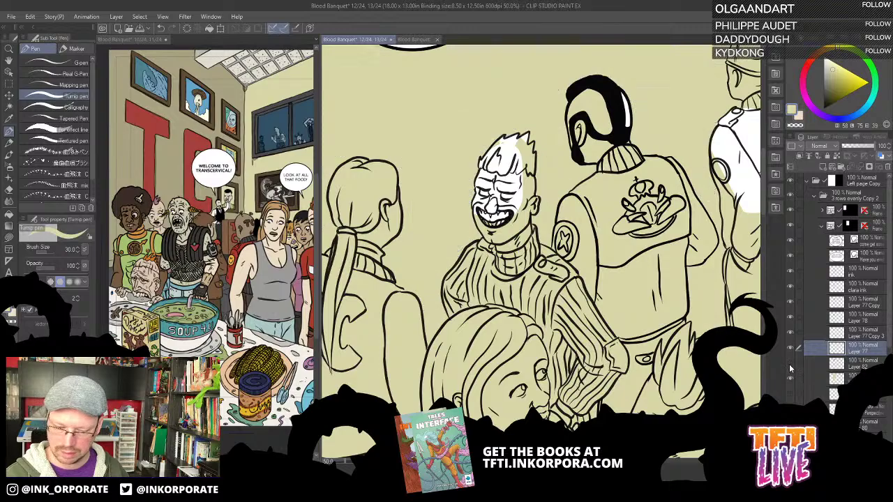
click(791, 366)
key(ctrl+minus)
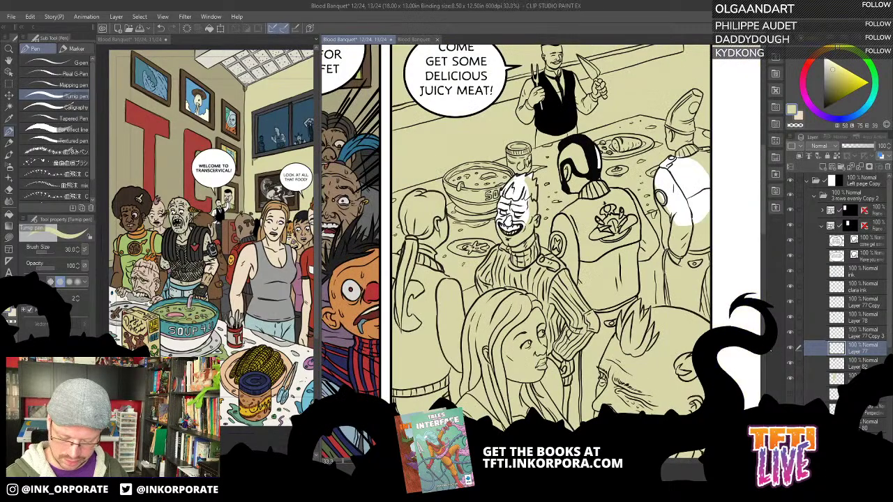
click(790, 367)
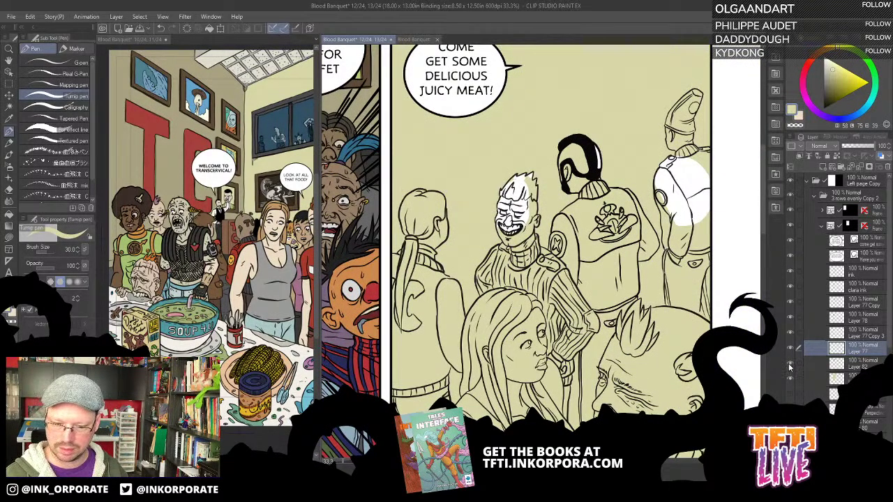
click(791, 367)
drag(722, 319, 712, 335)
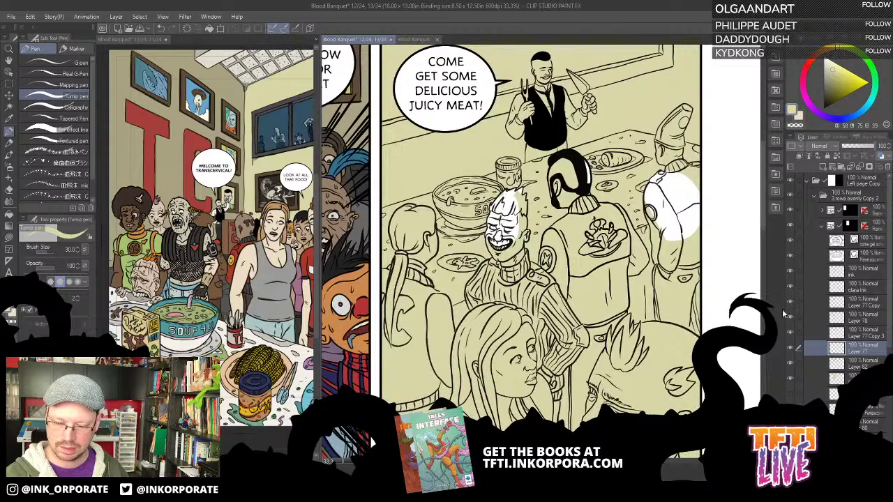
click(790, 367)
click(790, 367)
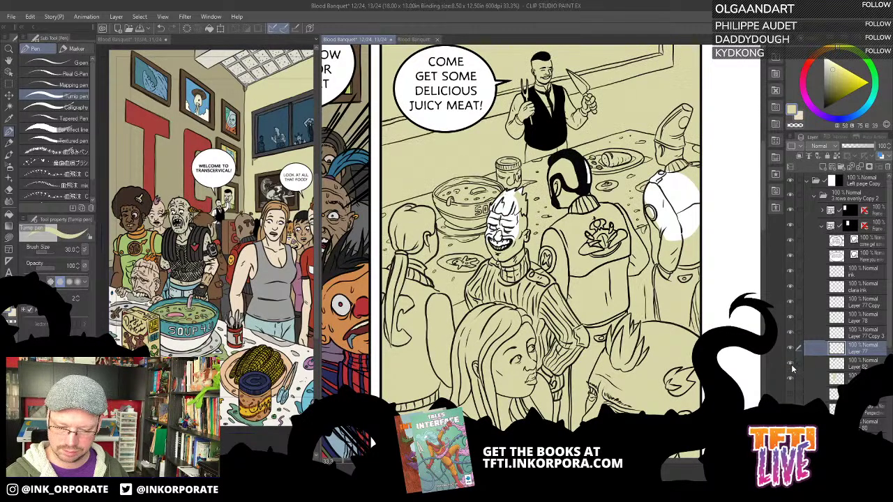
Rename Layer 77 as "f" and select Layer 77 Copy 3 above it
click(791, 351)
click(790, 351)
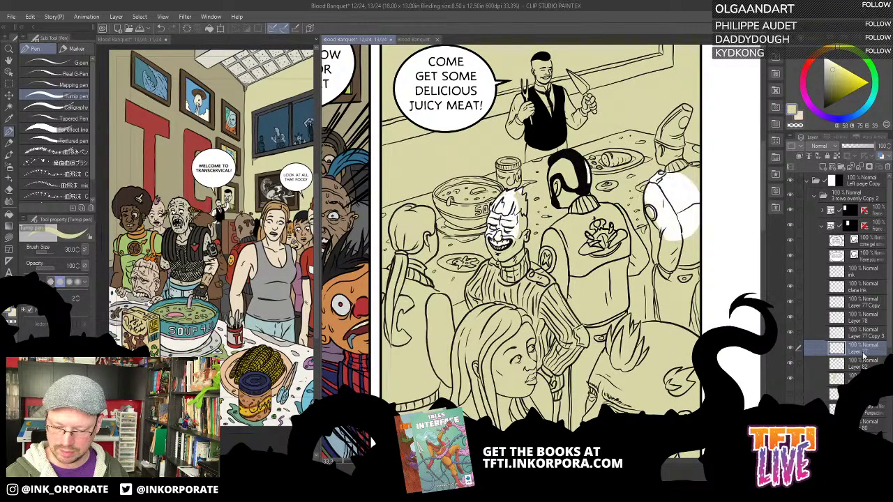
double_click(863, 353)
text(f)
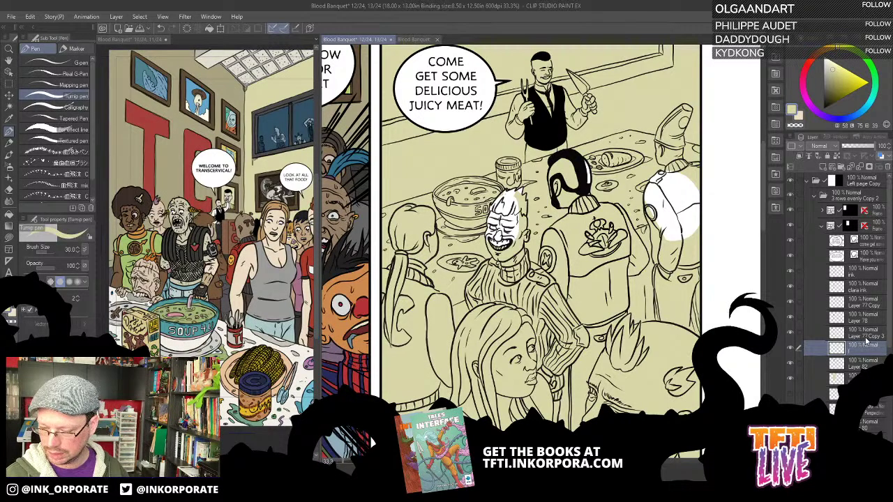
click(863, 340)
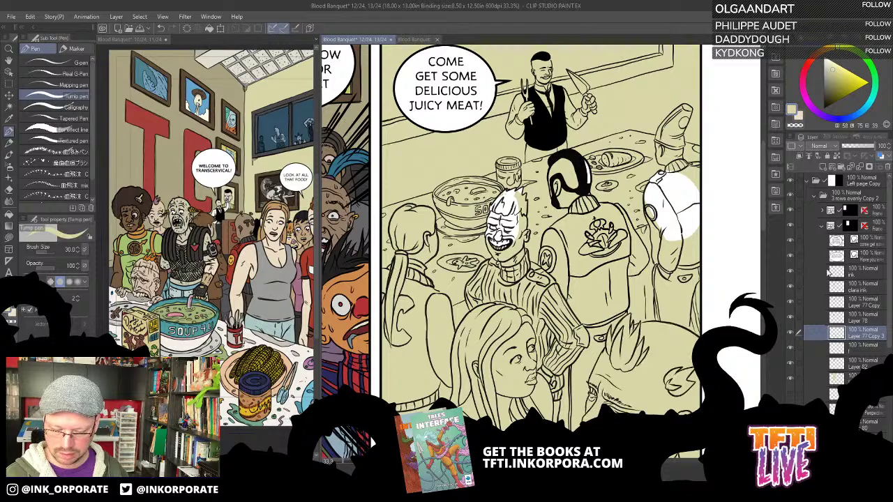
Group the "clara ink" layer and the "ink" layer above it in a new folder, and collapse that folder
click(790, 286)
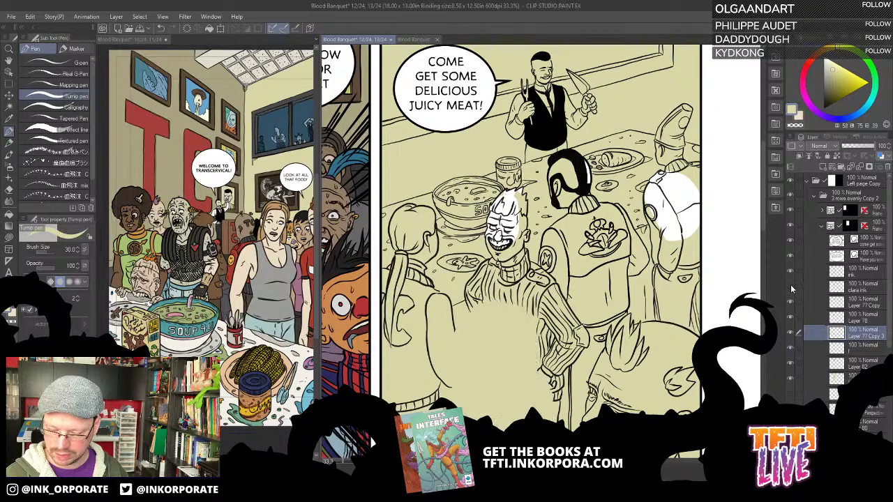
click(791, 286)
click(864, 289)
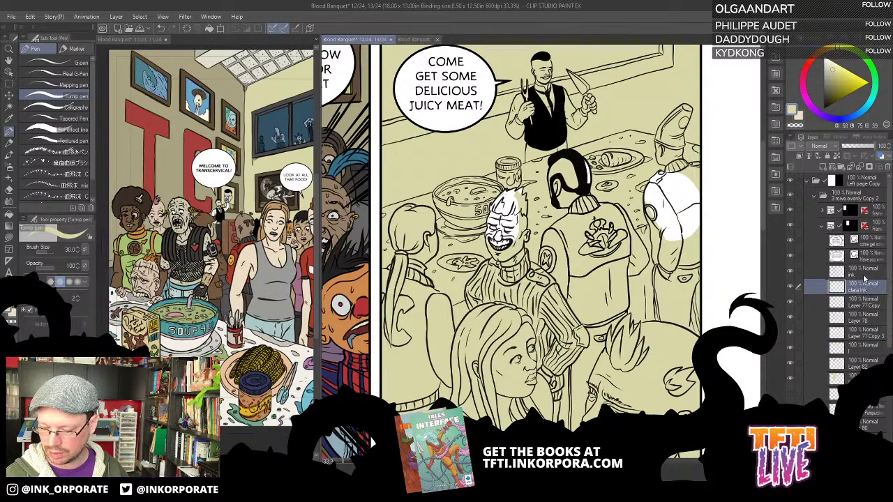
ctrl+click(865, 274)
click(841, 167)
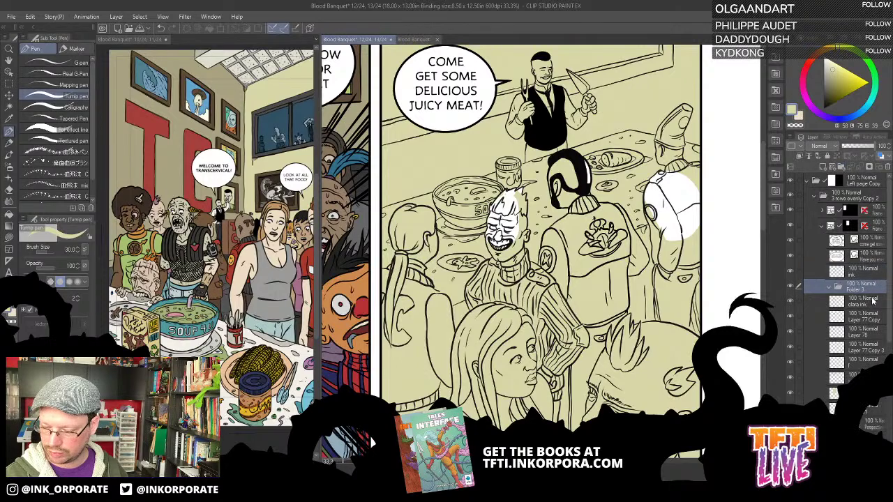
drag(866, 289, 863, 273)
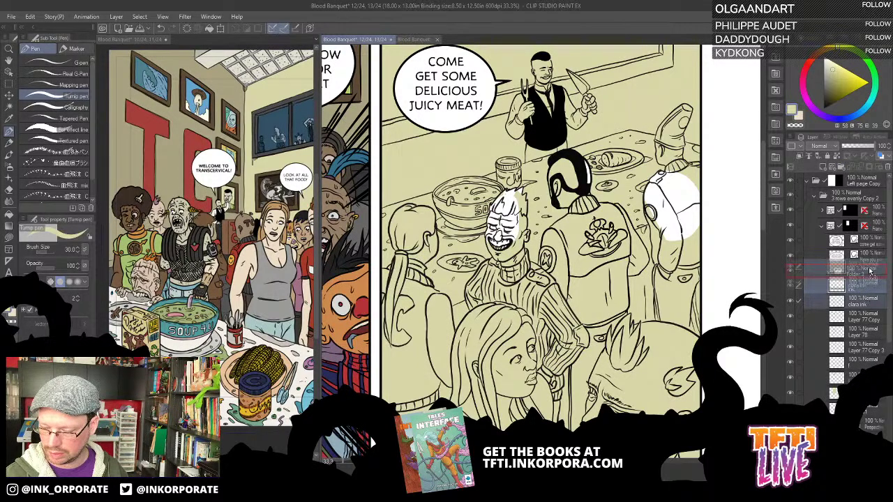
click(836, 272)
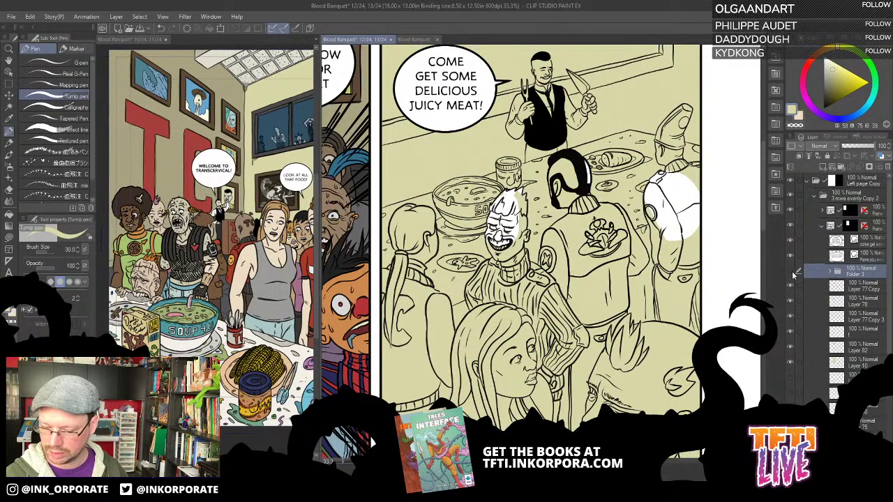
Check the new folder's artwork by toggling its visibility, and hide the buffet panel's two speech balloon layers
click(791, 273)
click(791, 273)
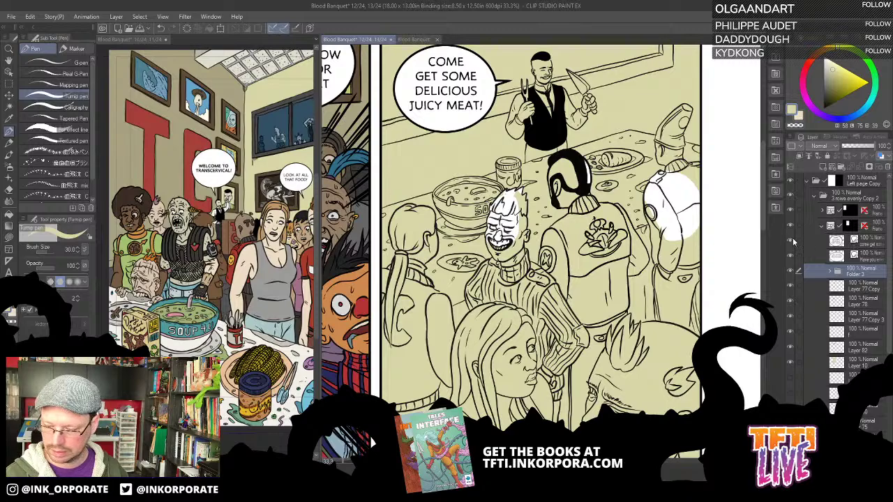
click(790, 242)
scroll(796, 294, down, 3)
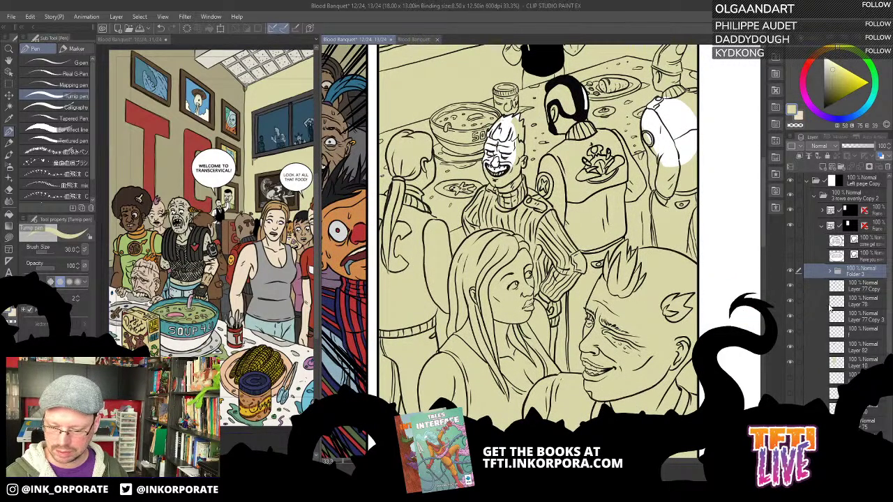
Toggle the figure ink layers below Folder 3 to identify their artwork, and select Layer 77 Copy
click(791, 286)
click(791, 286)
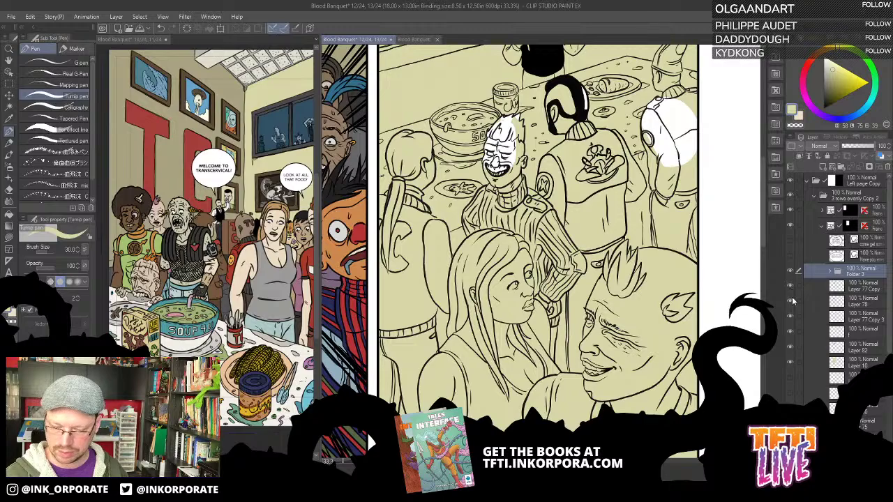
click(791, 334)
click(791, 334)
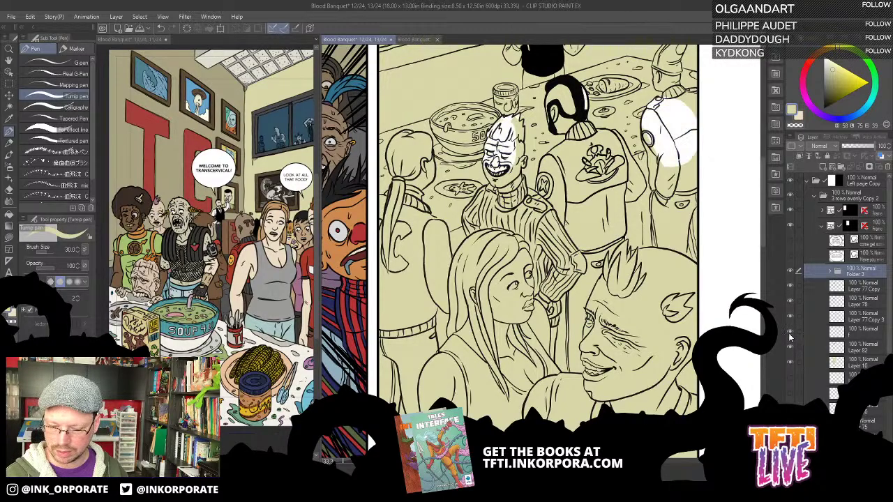
click(792, 333)
click(791, 334)
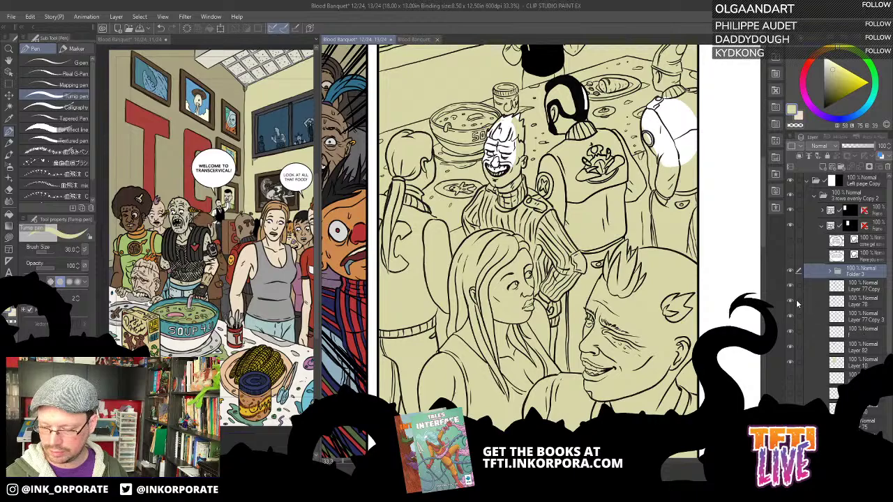
click(792, 302)
click(791, 305)
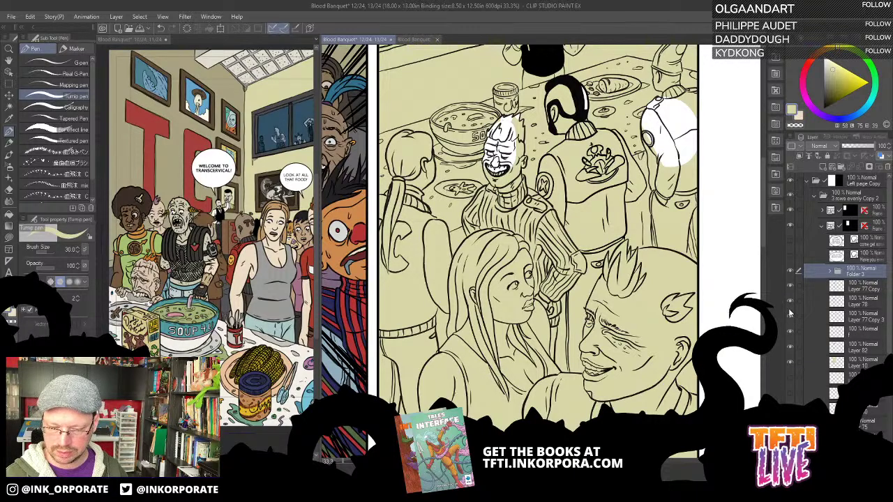
click(790, 316)
click(791, 316)
click(790, 293)
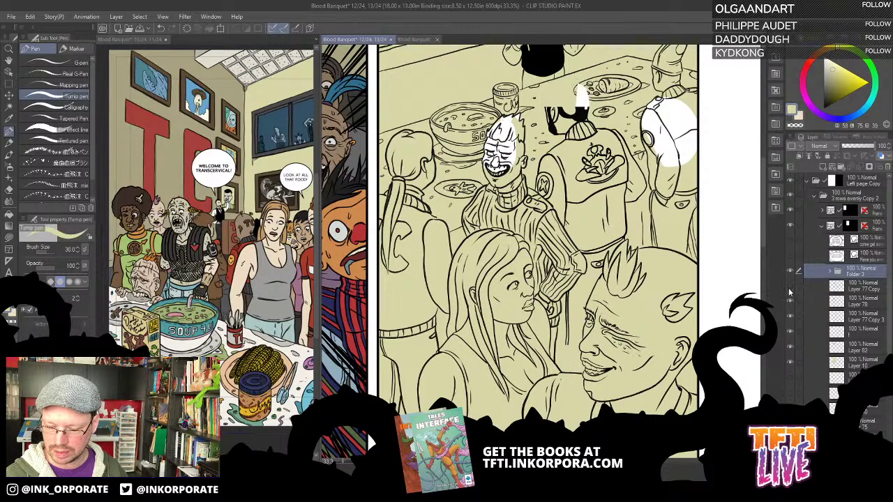
click(790, 288)
click(864, 291)
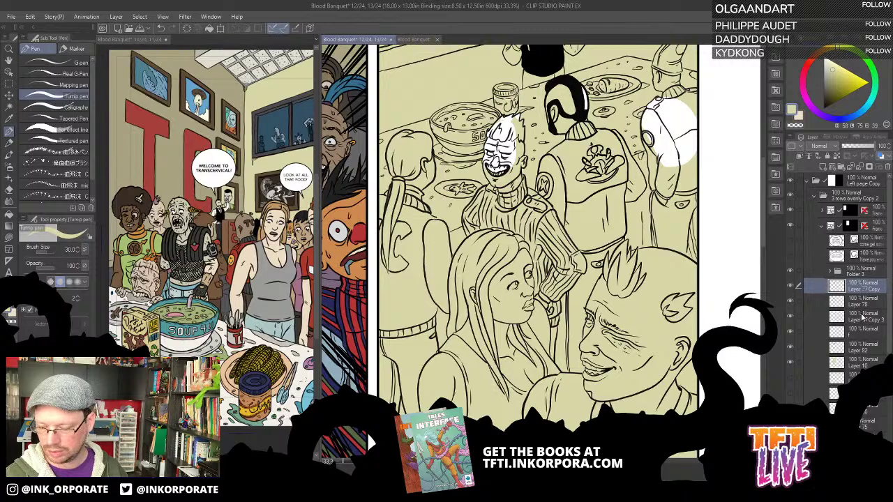
Merge Layer 77 Copy, Layer 78 and Layer 77 Copy 3 into one layer, and check the merged figure inks by toggling their visibility
shift+click(864, 317)
right_click(853, 298)
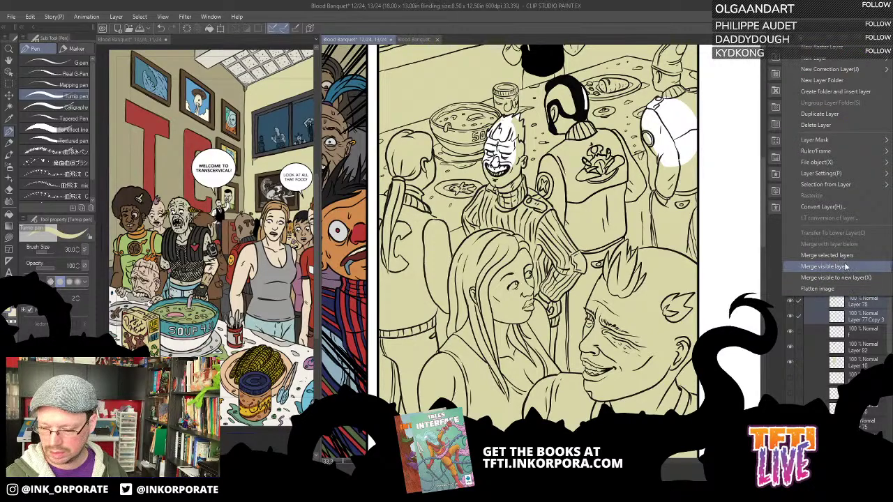
click(846, 266)
click(792, 286)
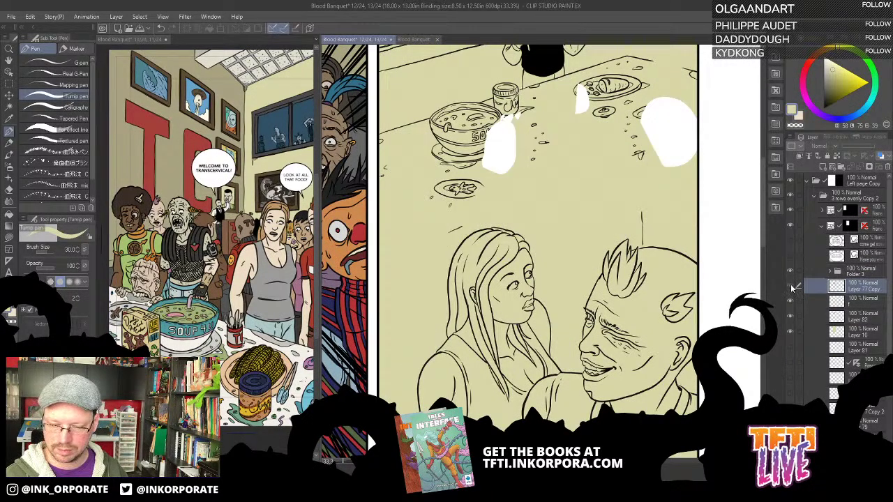
click(791, 287)
click(791, 287)
click(791, 287)
click(791, 287)
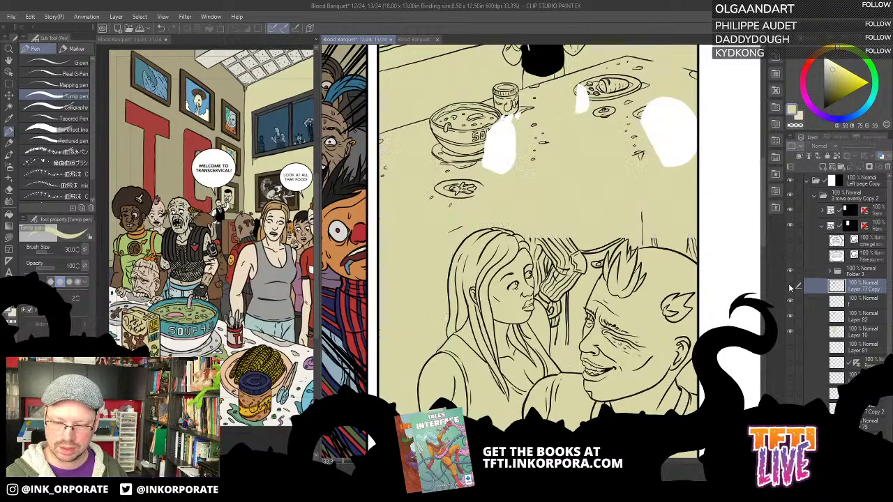
click(791, 287)
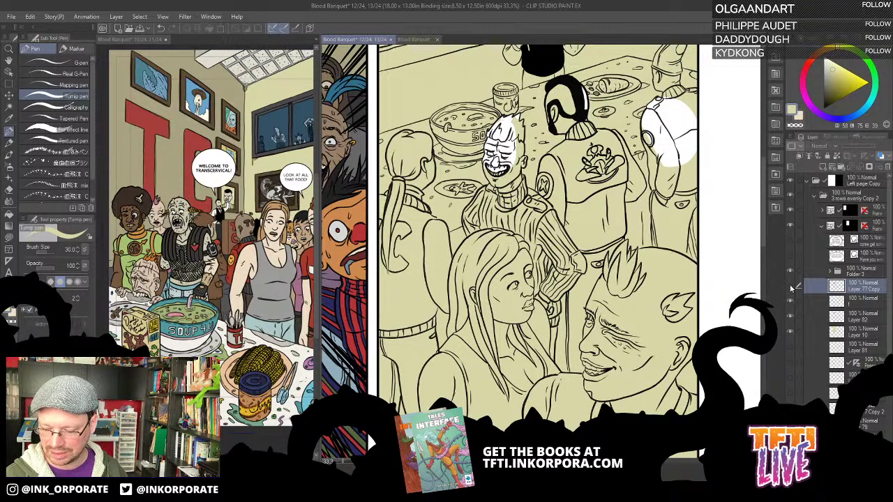
click(791, 287)
click(792, 288)
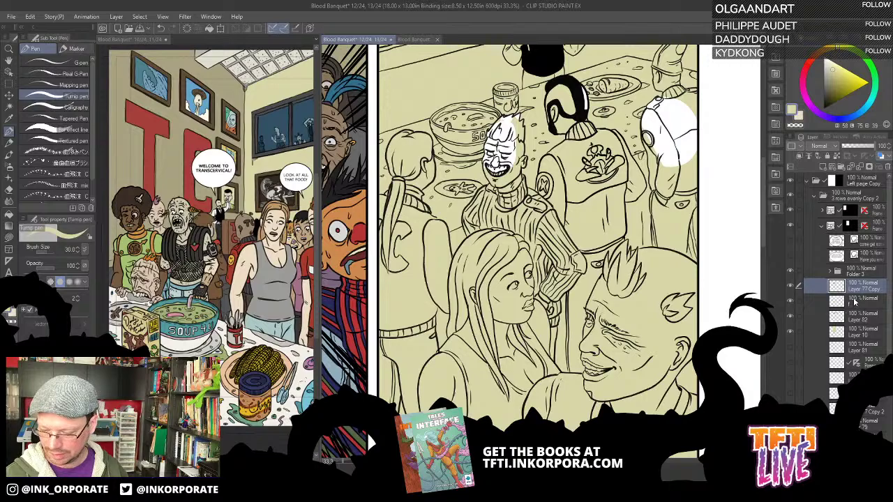
Rename the merged ink layer as "l", and check the "f" layer below it by toggling its visibility
double_click(859, 290)
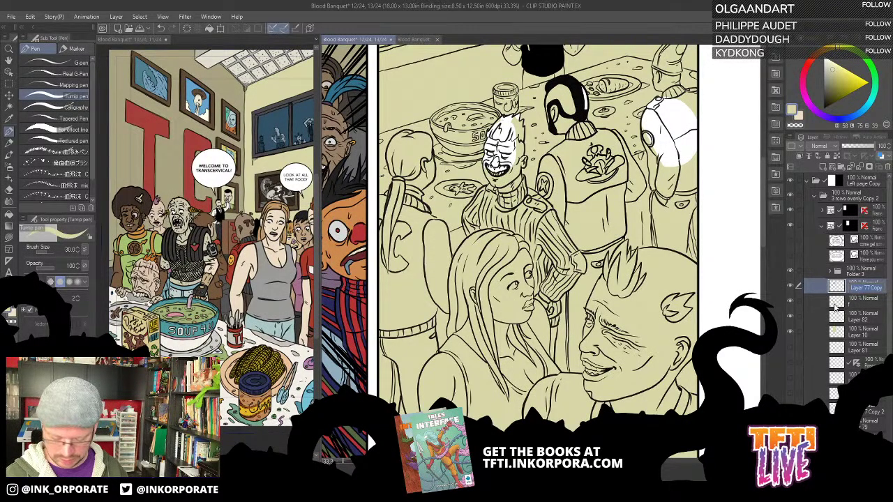
text(l)
click(857, 305)
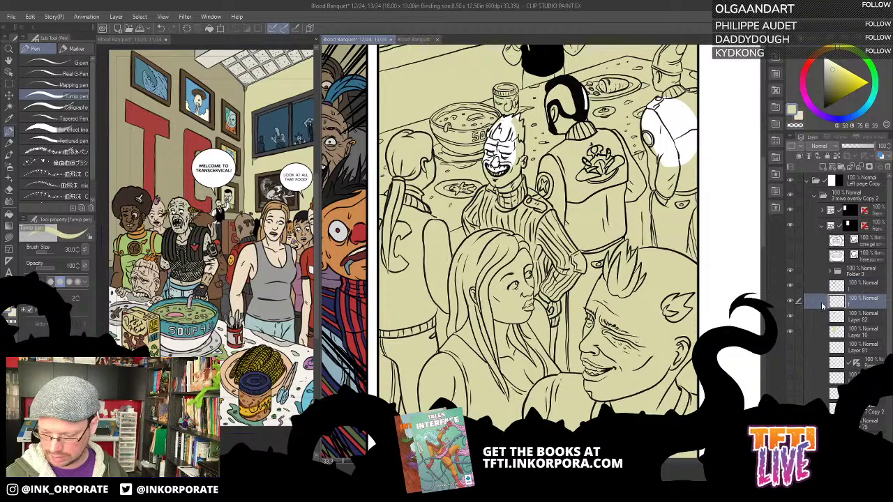
click(791, 303)
click(793, 305)
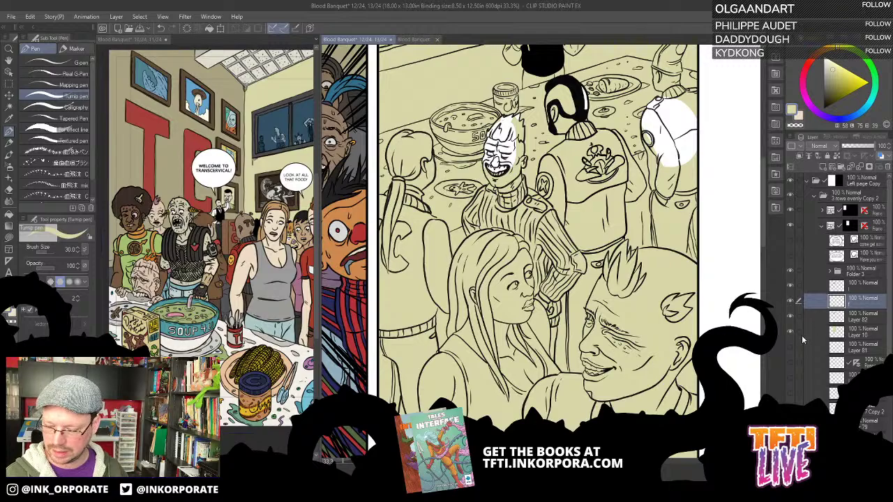
Hide Layer 82 with the table and food inks, and clear the white fills from the "f" layer
click(791, 316)
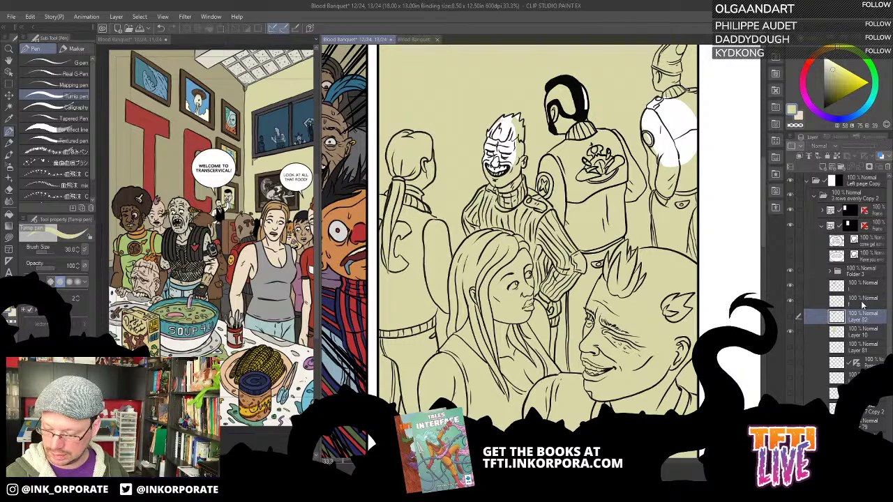
click(792, 302)
click(792, 302)
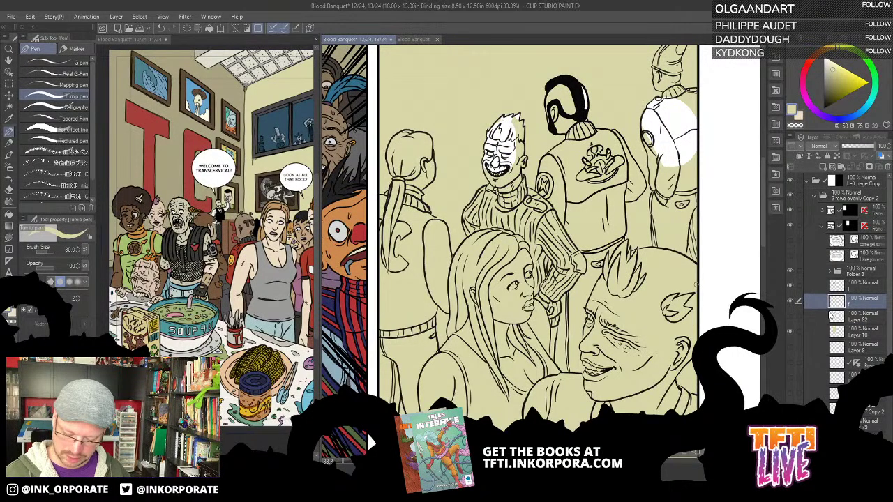
key(Delete)
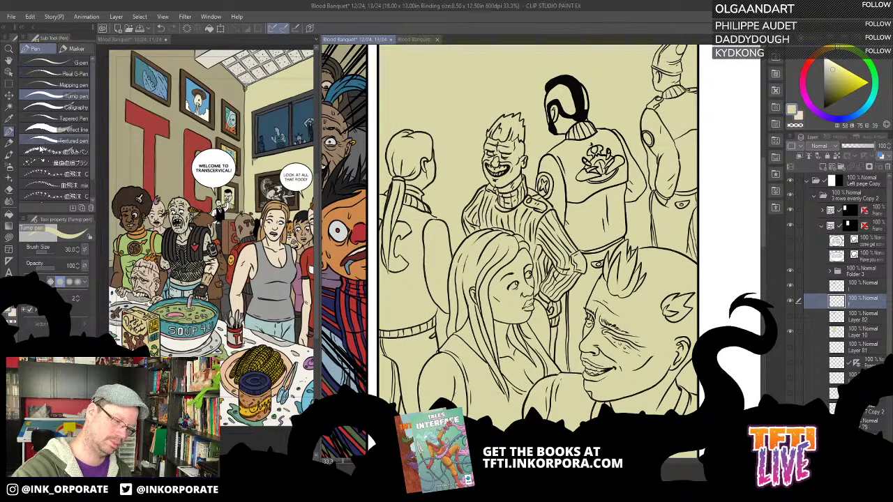
Fill the back of the far-right standing figure's jacket with the red sampled from reference page 10/24, using Refer other layers
click(9, 215)
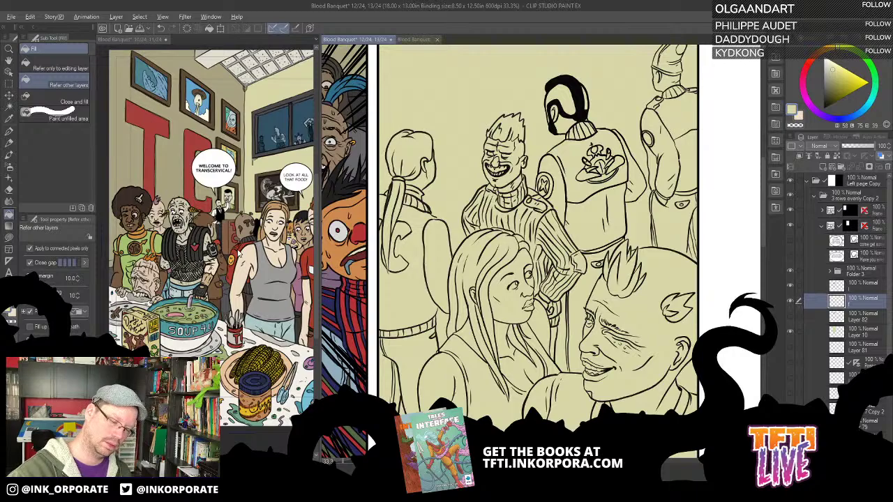
click(237, 256)
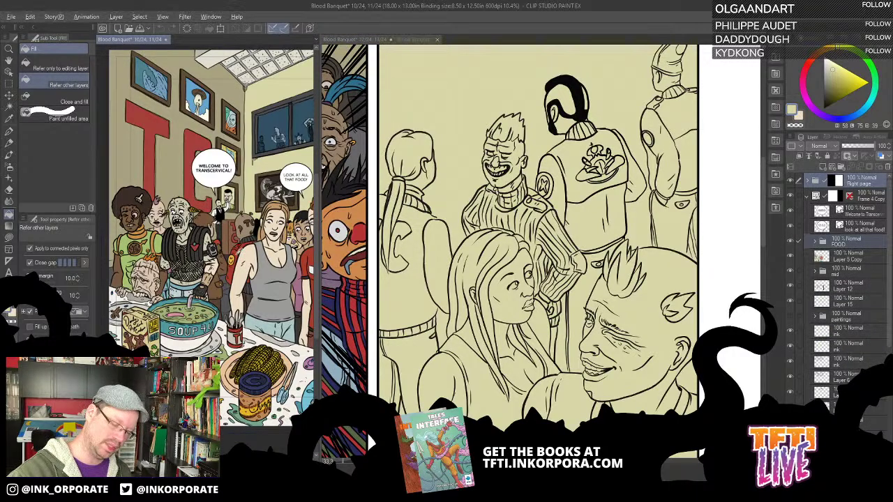
alt+click(238, 254)
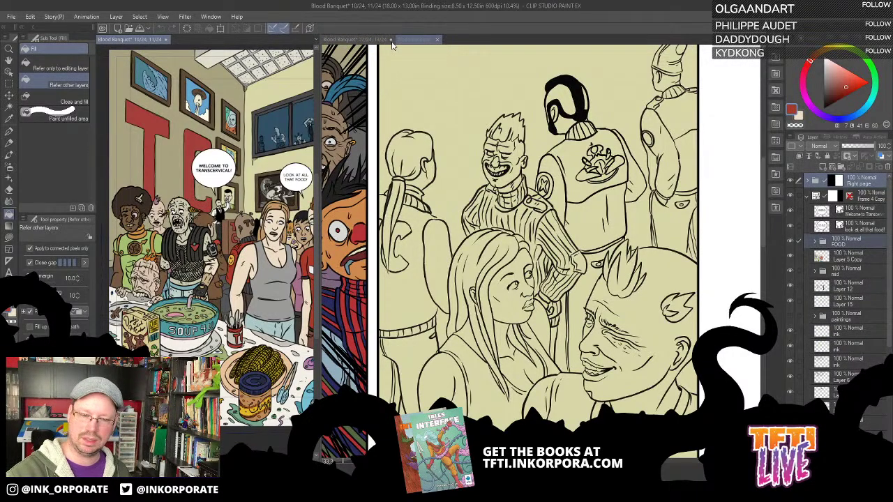
click(405, 40)
click(681, 120)
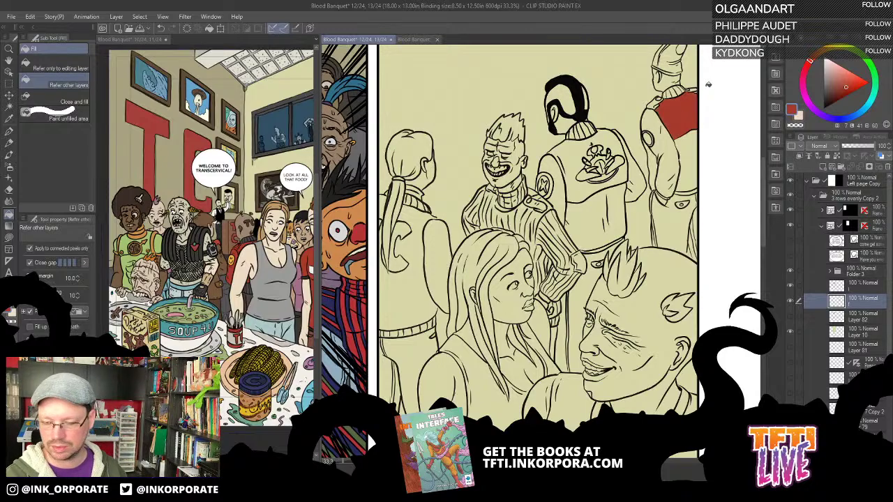
click(691, 152)
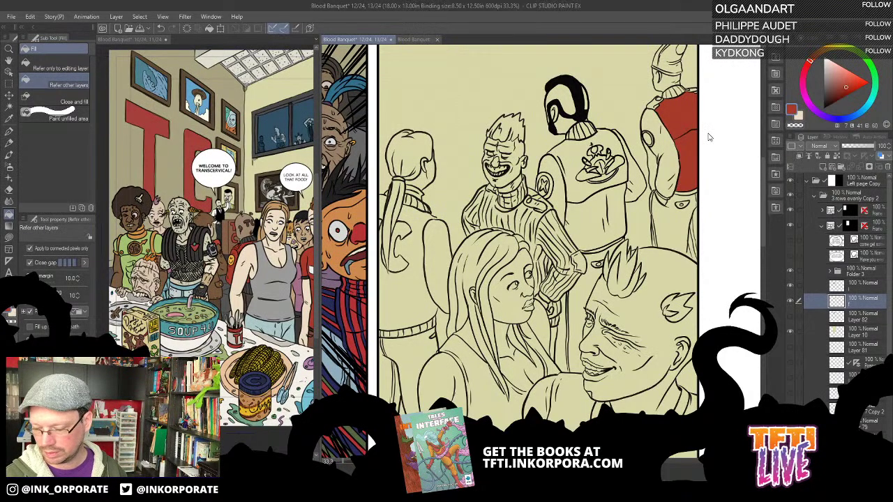
Check the "f" and "l" layers' visibility, and fill the far-right figure's jacket sleeve and shoulder with the same red
click(790, 300)
click(789, 301)
click(790, 286)
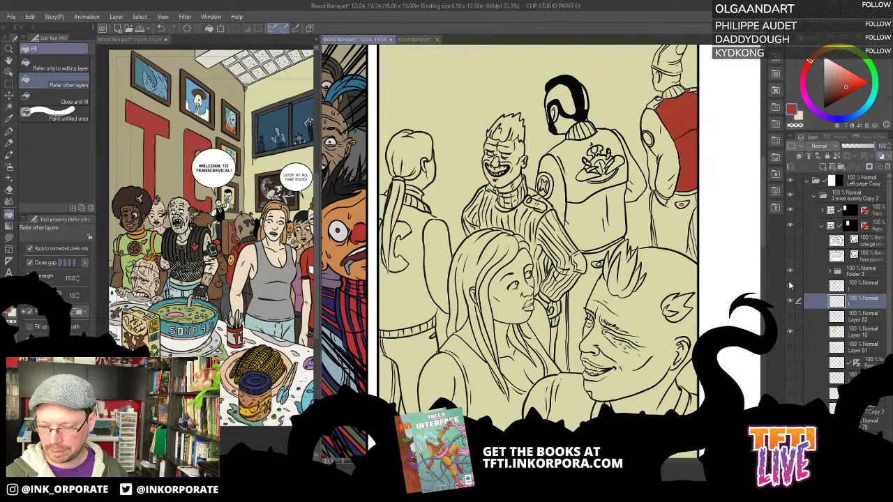
click(790, 286)
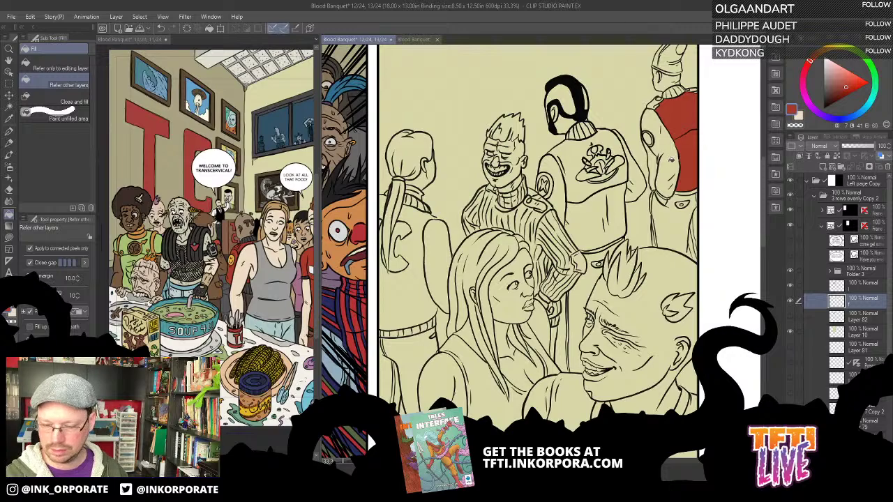
click(666, 161)
click(657, 171)
click(656, 105)
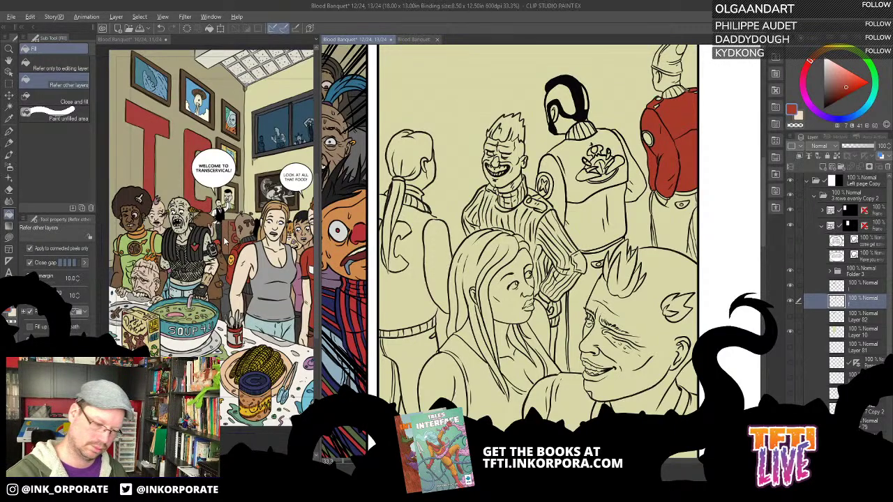
Sample the dark blue-grey beside the red jacket on reference page 10/24, and examine the coloured crowd panel on page 12/24
click(250, 238)
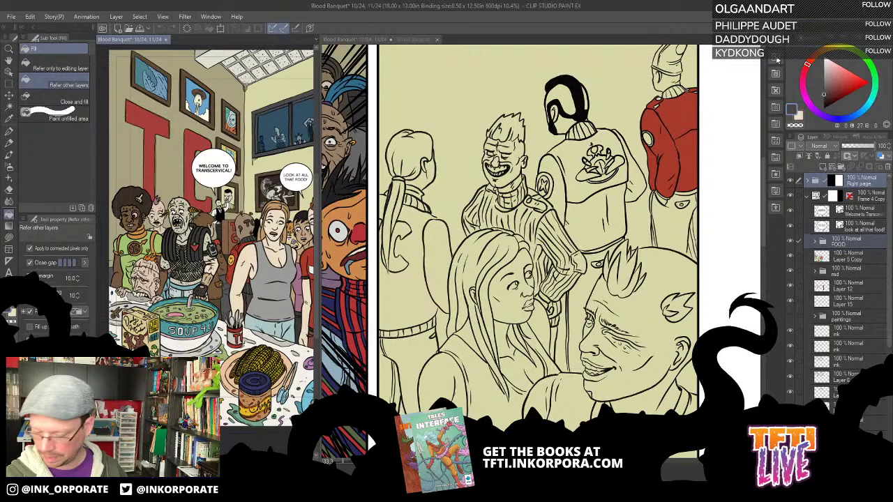
click(668, 96)
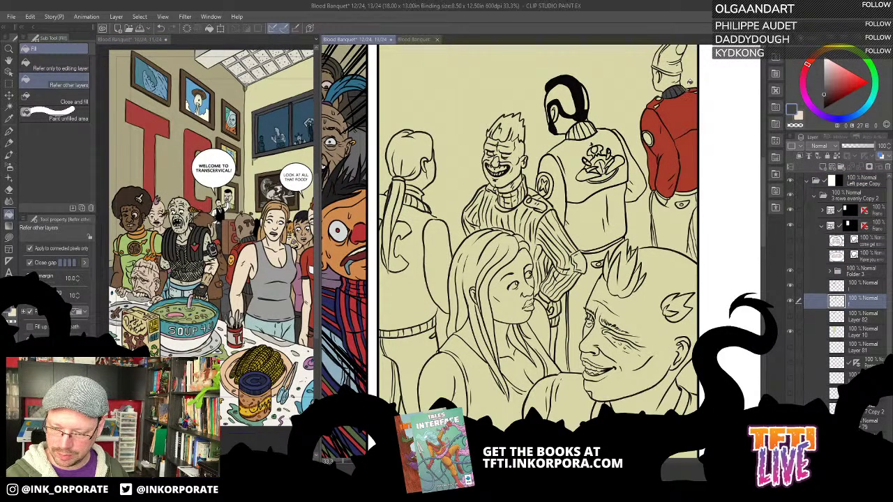
scroll(692, 79, up, 1)
scroll(692, 79, down, 4)
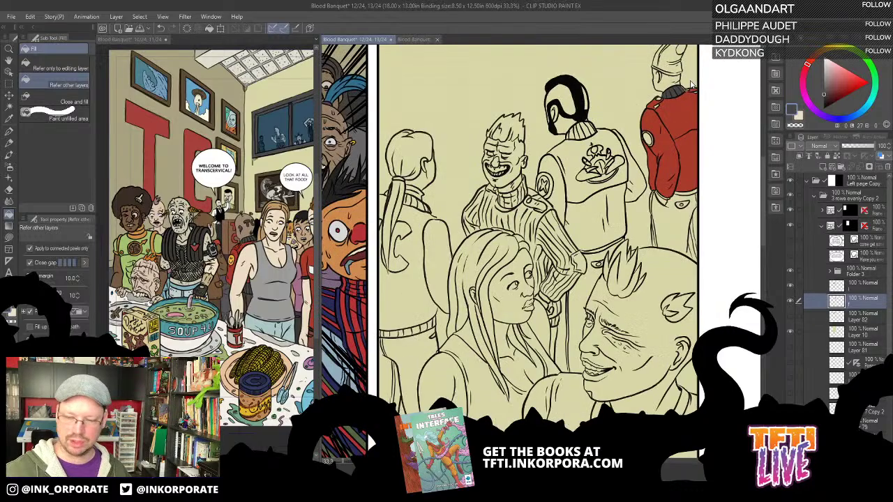
scroll(692, 79, up, 2)
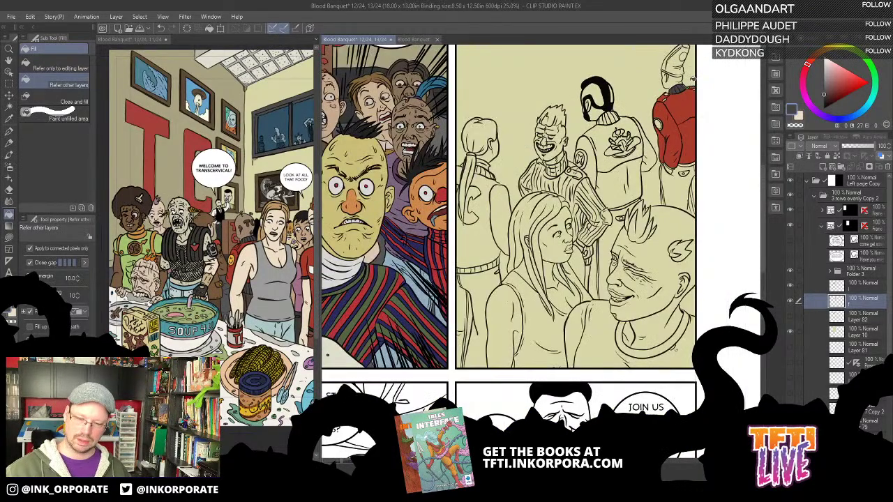
drag(462, 158, 626, 216)
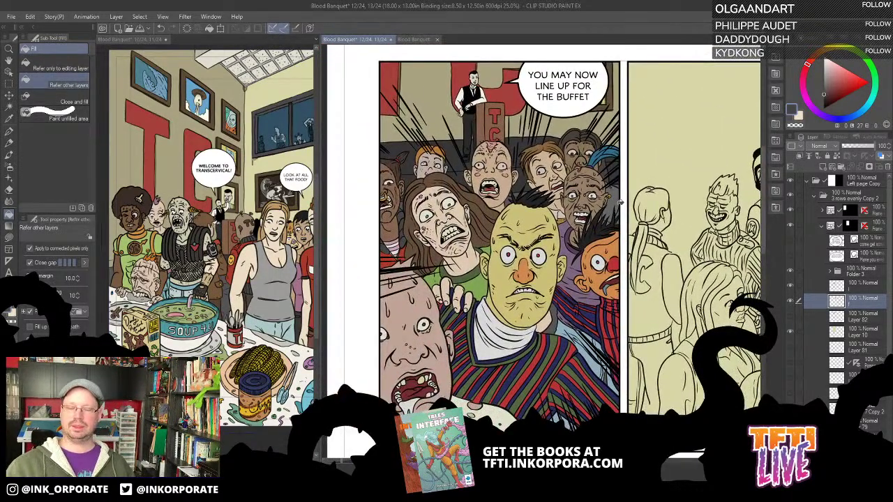